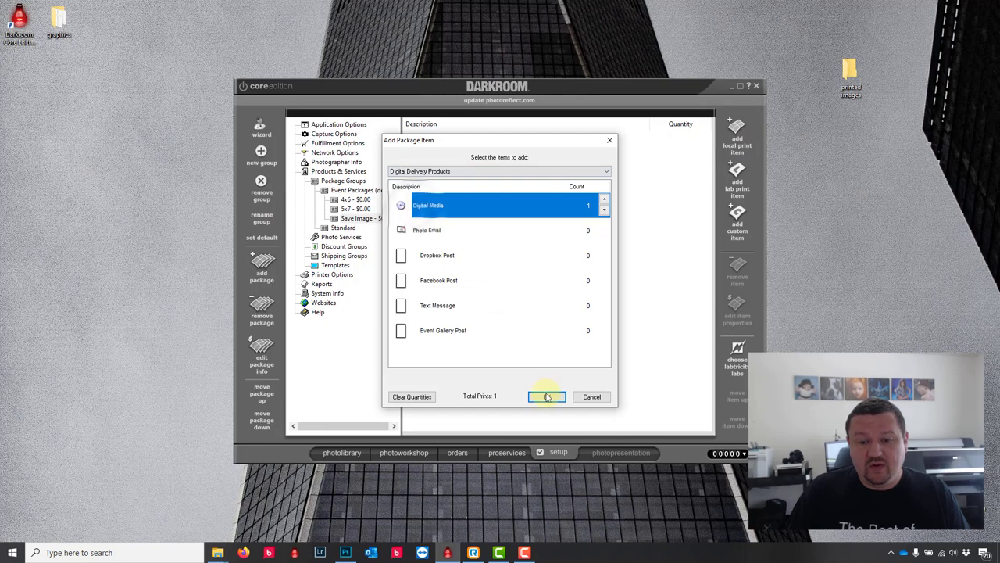
Step: Add a Digital Media item that saves full-size JPEGs to Desktop > printed images, and apply the settings
click(547, 396)
click(580, 149)
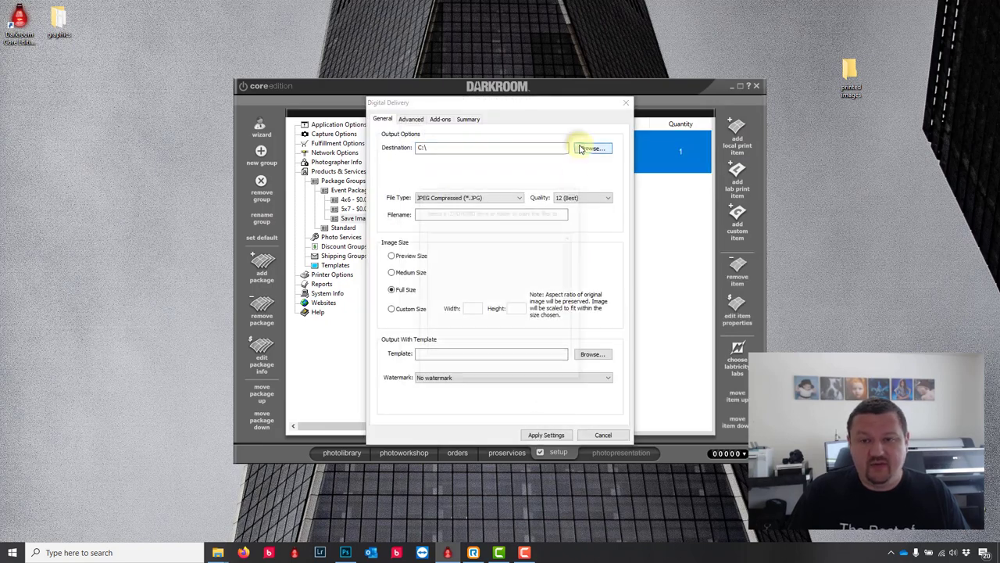
drag(574, 297, 574, 339)
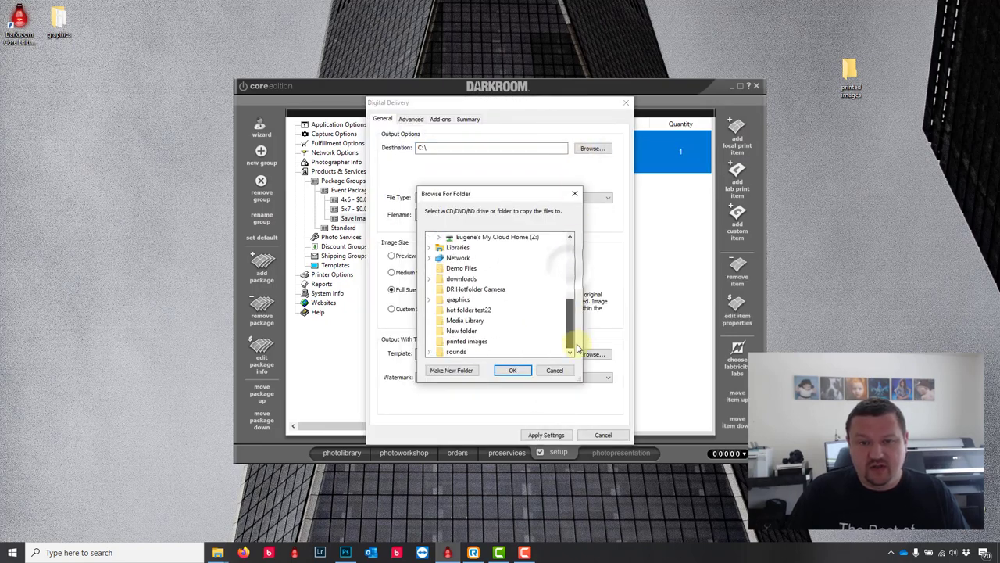
click(473, 342)
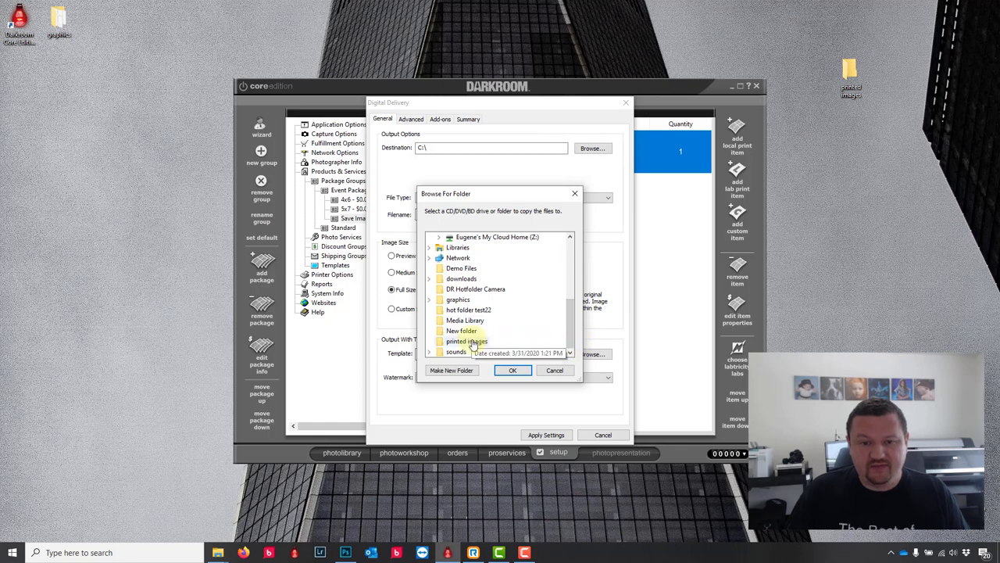
click(512, 370)
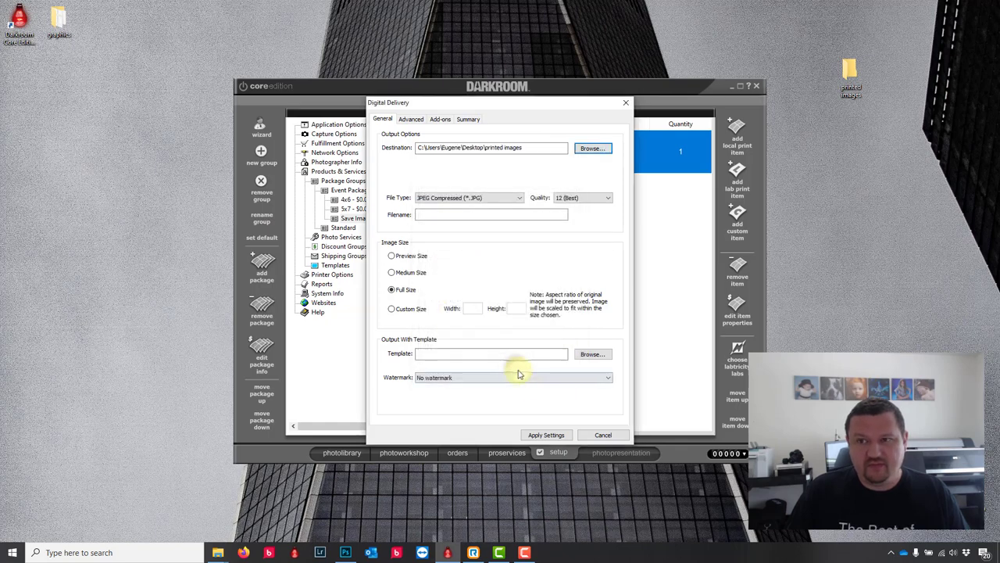
click(545, 435)
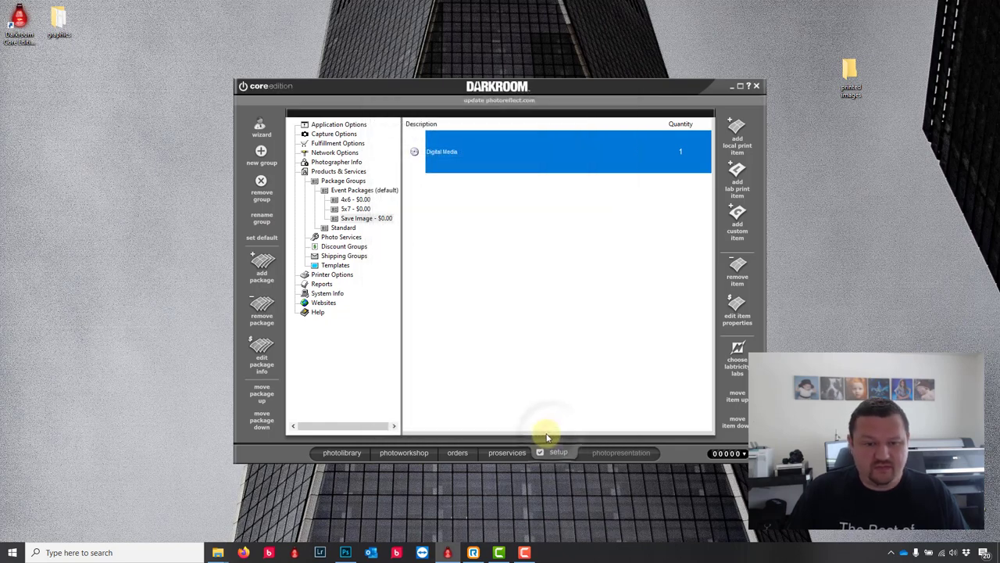
Step: Open the printed images folder and order the 3 - Save Image package for the woman's photo
click(351, 453)
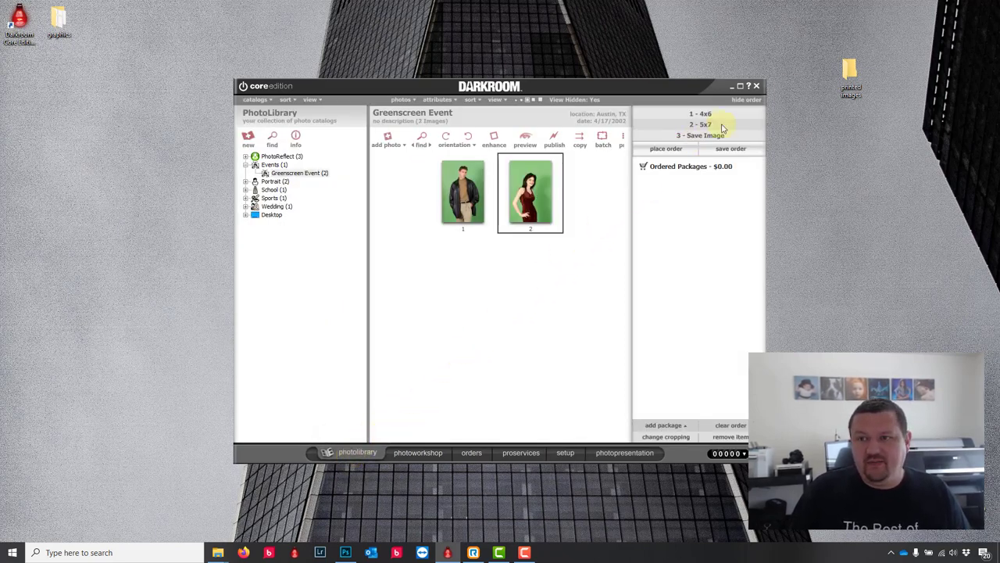
double_click(849, 69)
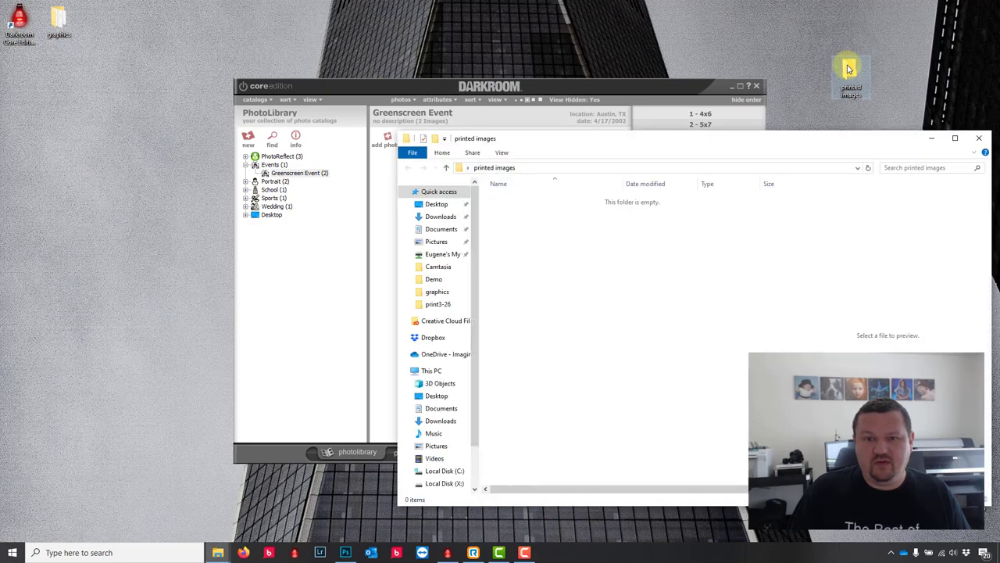
click(637, 83)
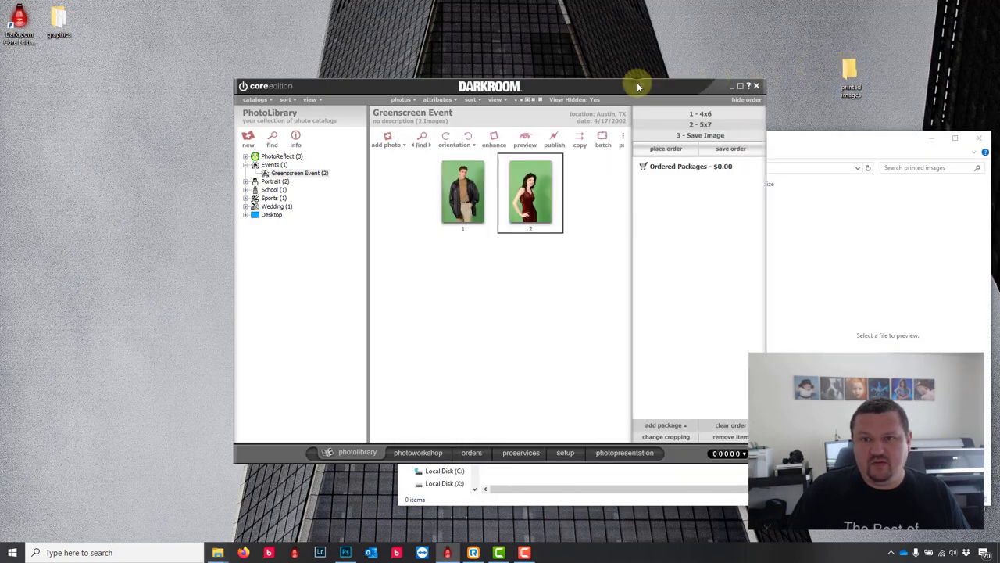
click(703, 136)
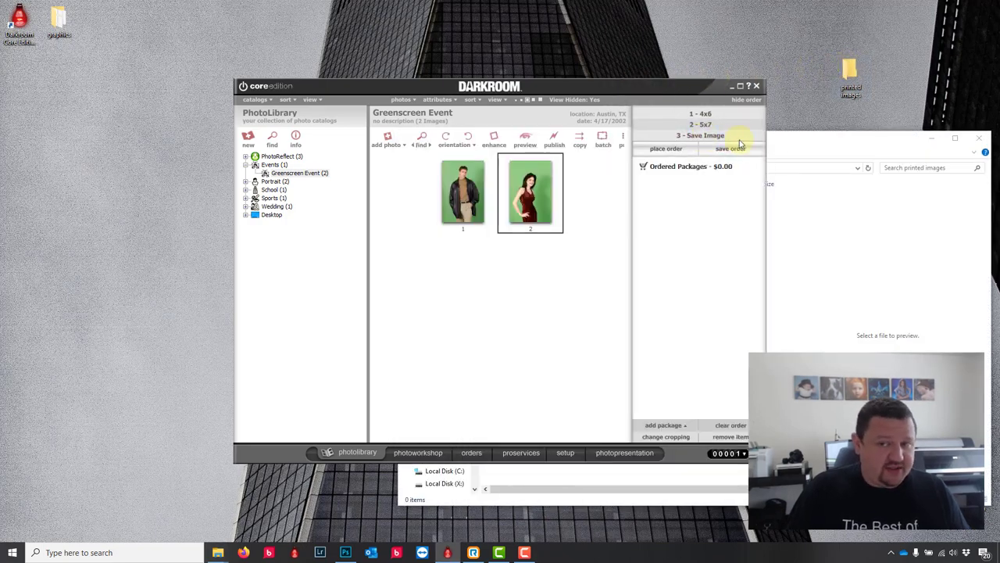
Step: Check that green1.jpg is in printed images, viewed as Large icons
click(815, 146)
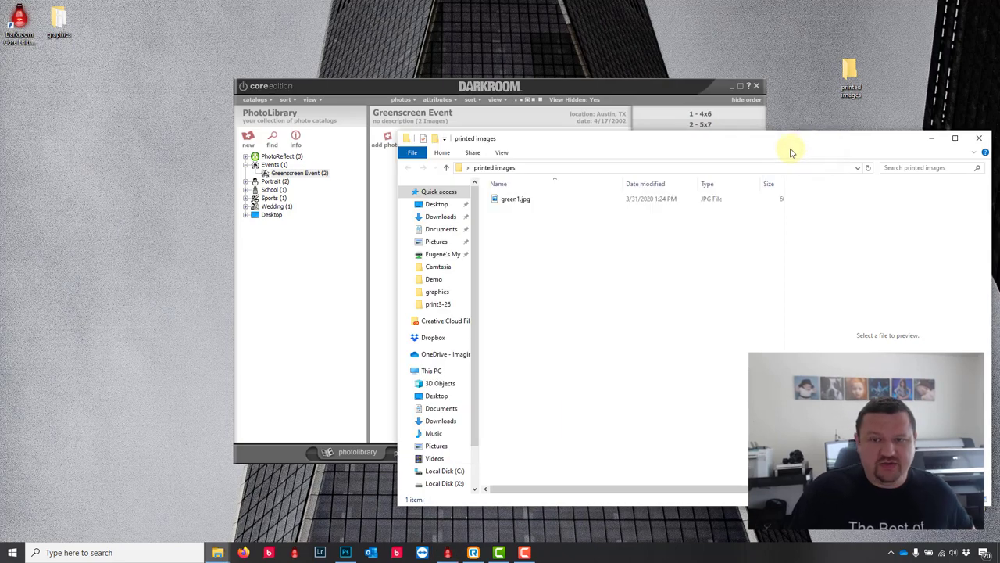
click(506, 198)
click(502, 152)
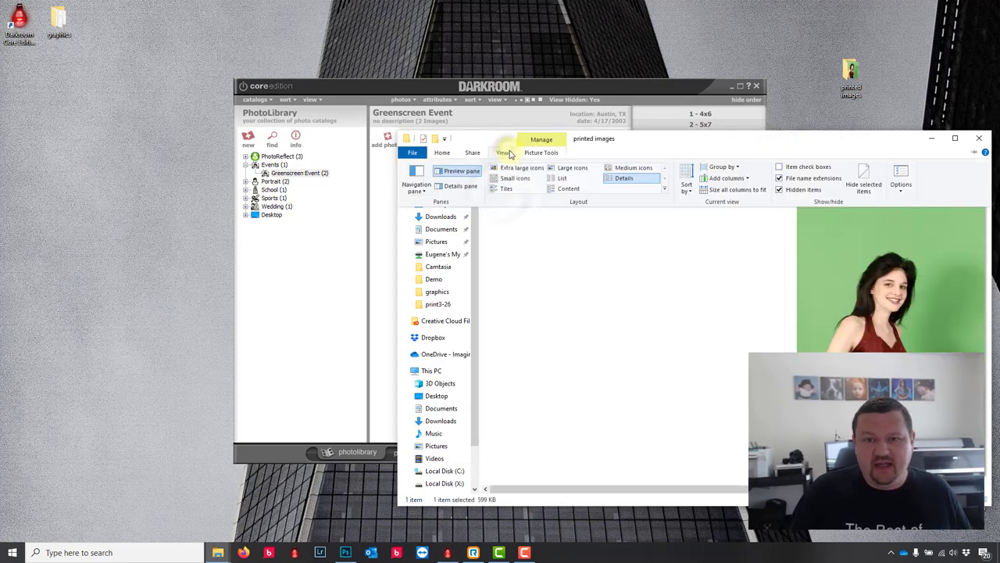
click(571, 168)
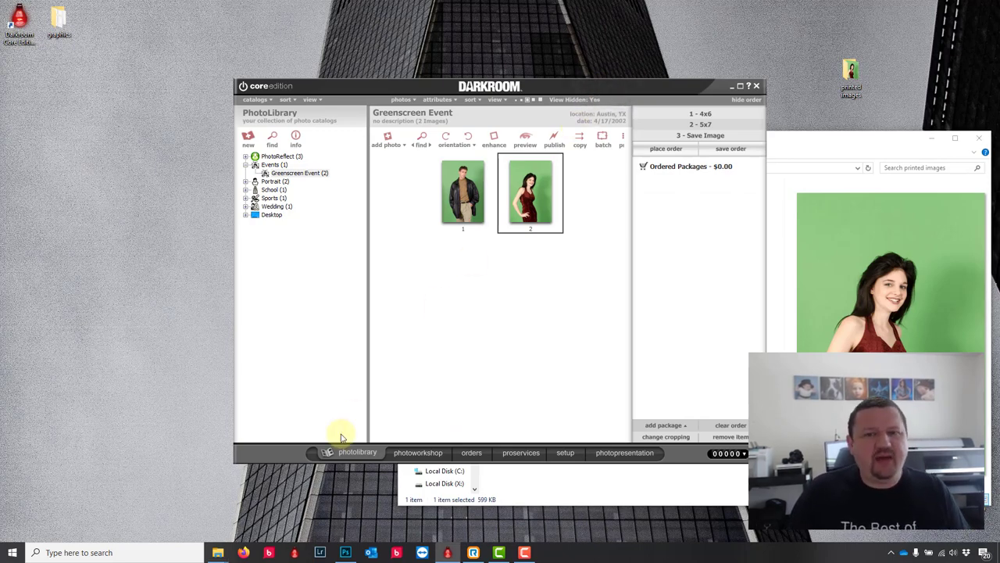
Step: In the workshop, apply the blue backdrop from the green screens borders to green1.jpg
click(414, 452)
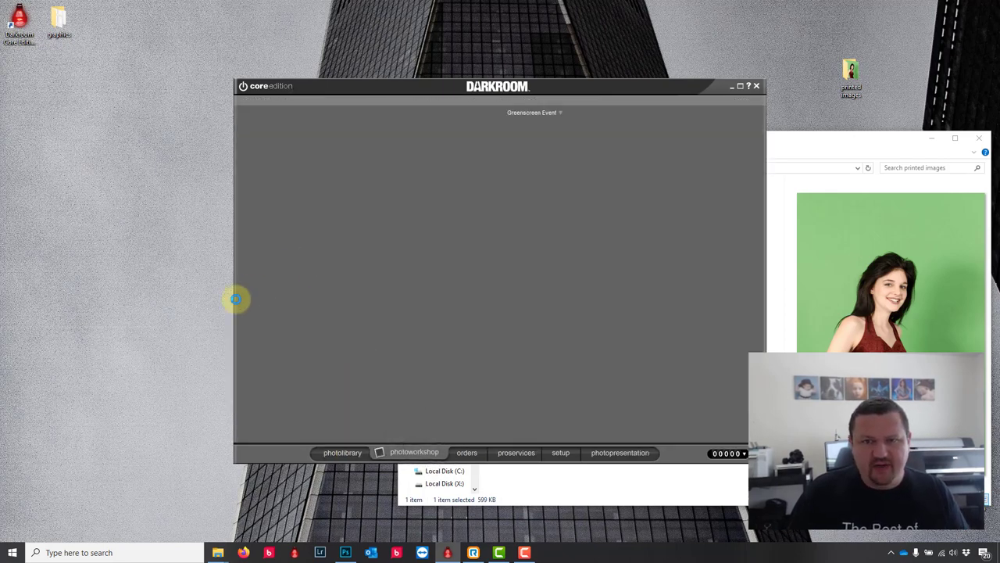
click(281, 162)
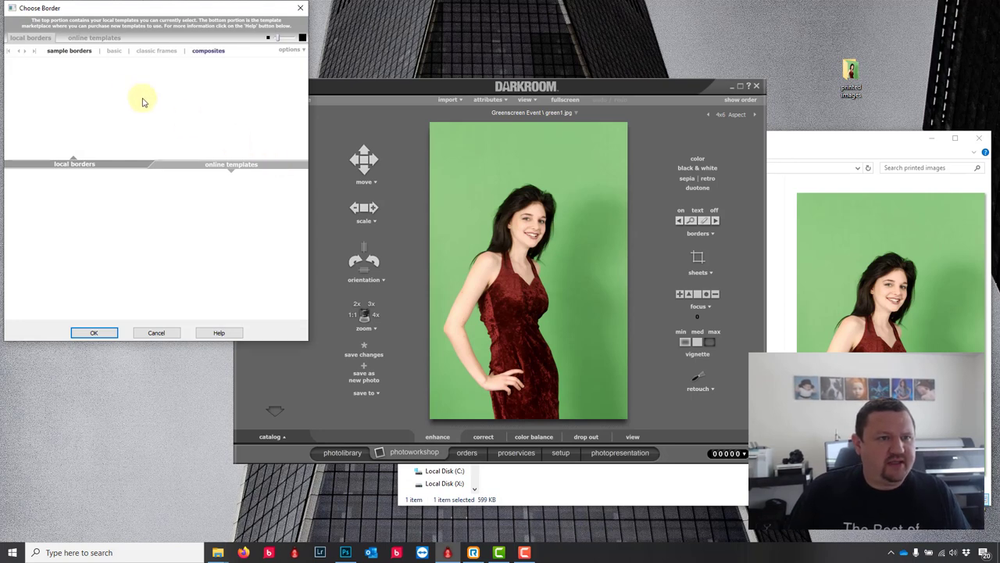
click(34, 50)
click(117, 51)
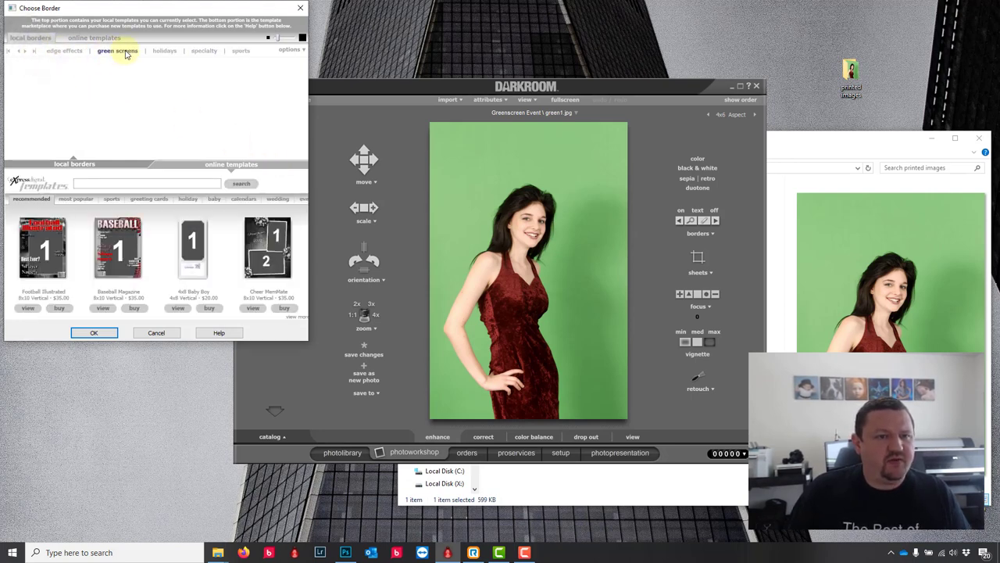
click(93, 332)
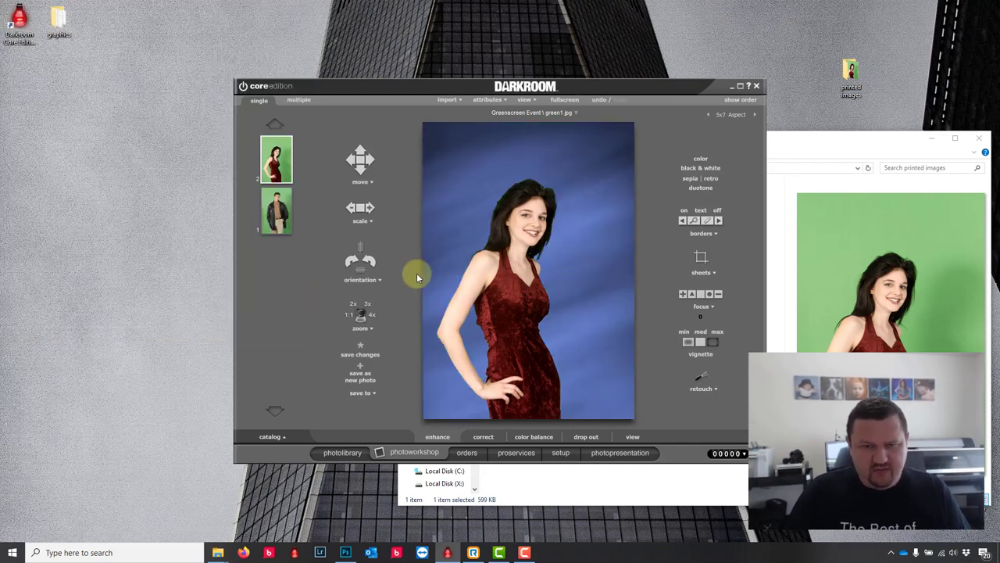
Step: Switch to the mottled backdrop, nudge the woman right and up, and show the order
click(91, 81)
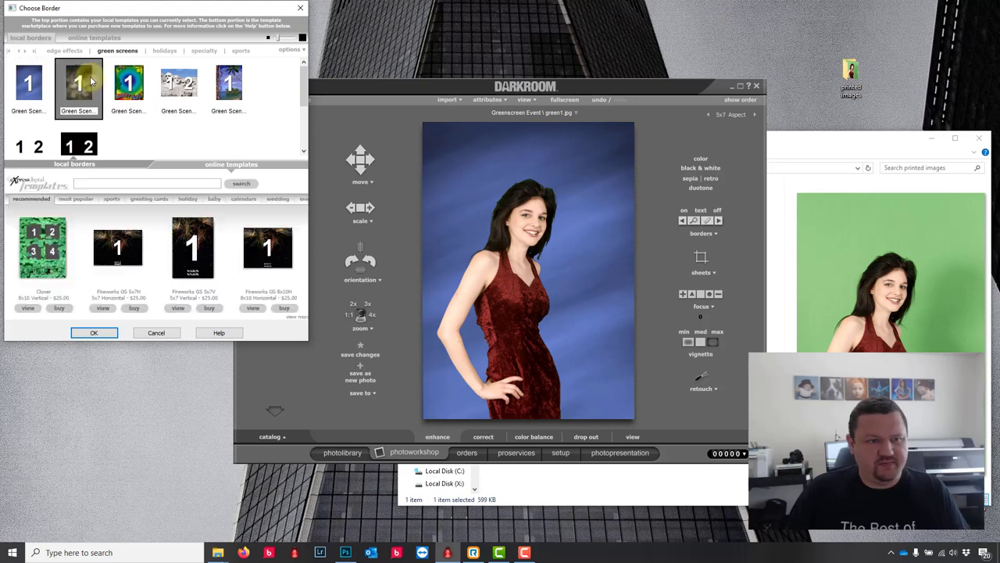
click(100, 332)
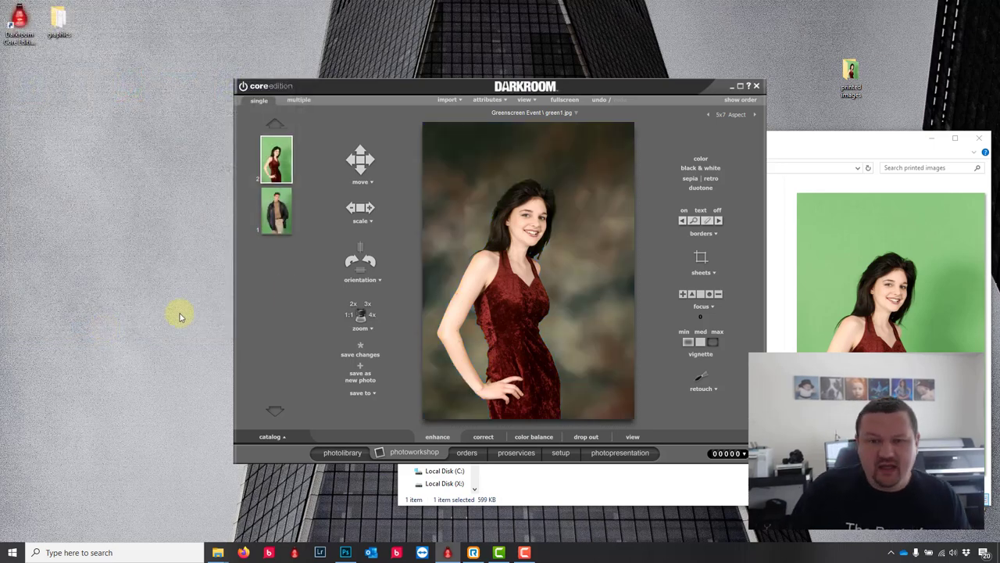
drag(507, 248, 536, 226)
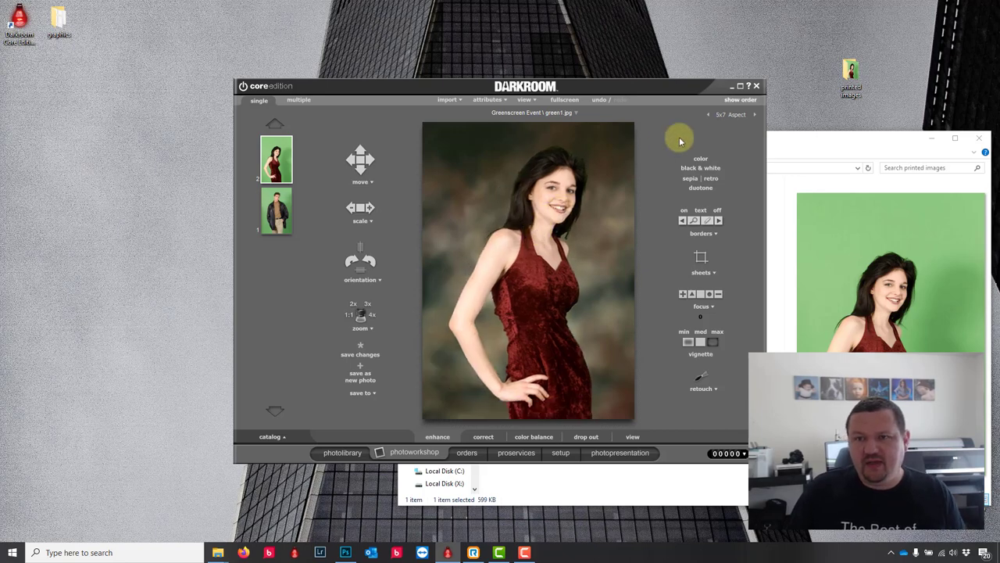
click(740, 100)
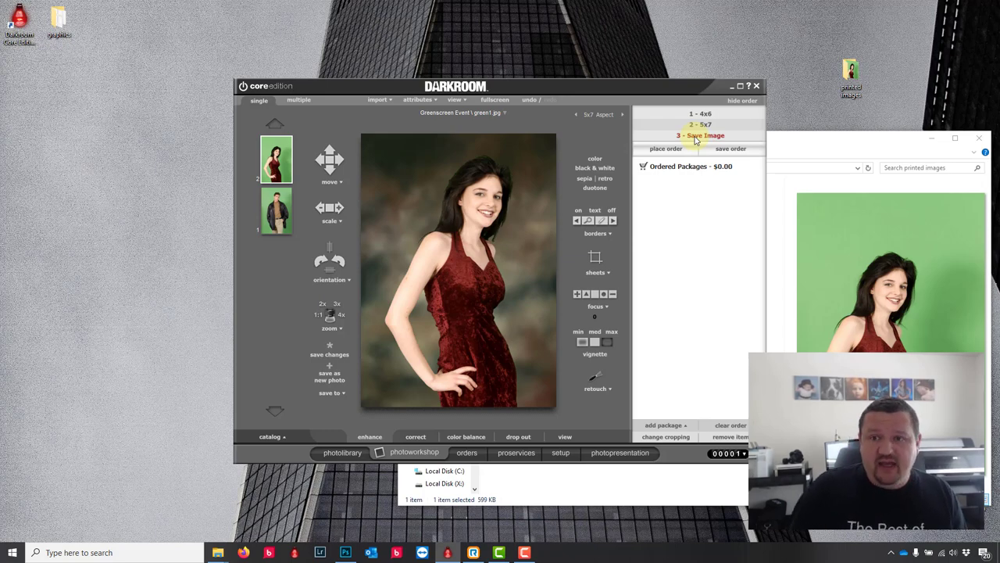
Step: Rearrange the Darkroom and folder windows, then delete both saved images from printed images
click(811, 142)
drag(590, 82, 368, 84)
drag(661, 138, 696, 112)
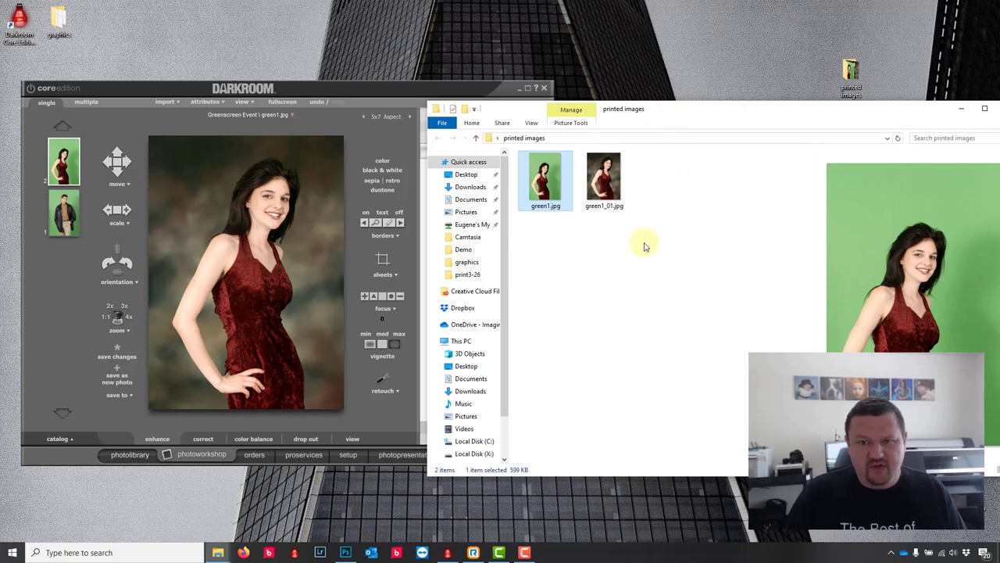
drag(644, 243, 567, 180)
key(Delete)
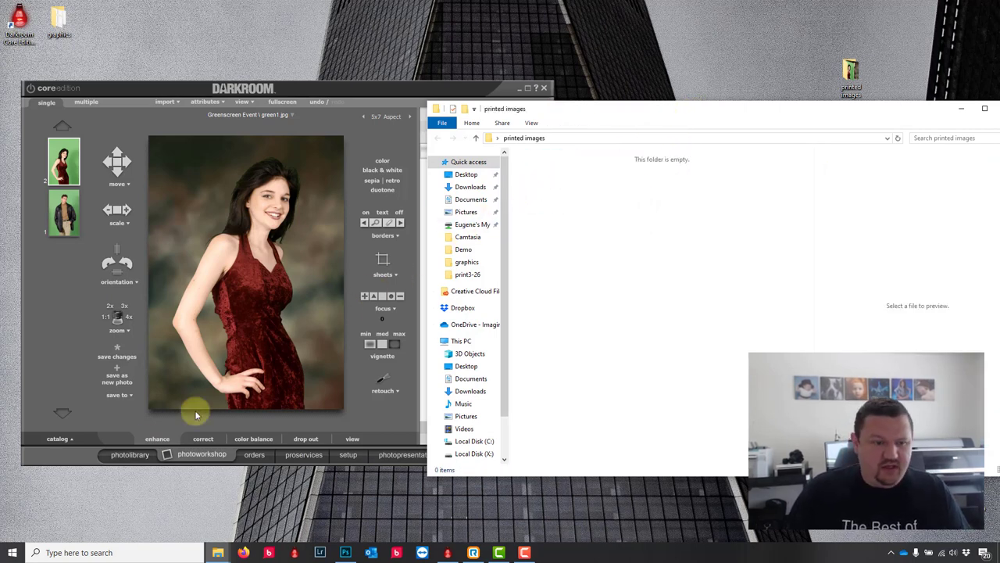
Step: Select both the woman's and the man's photos in the library, then return to the workshop
click(136, 455)
click(236, 209)
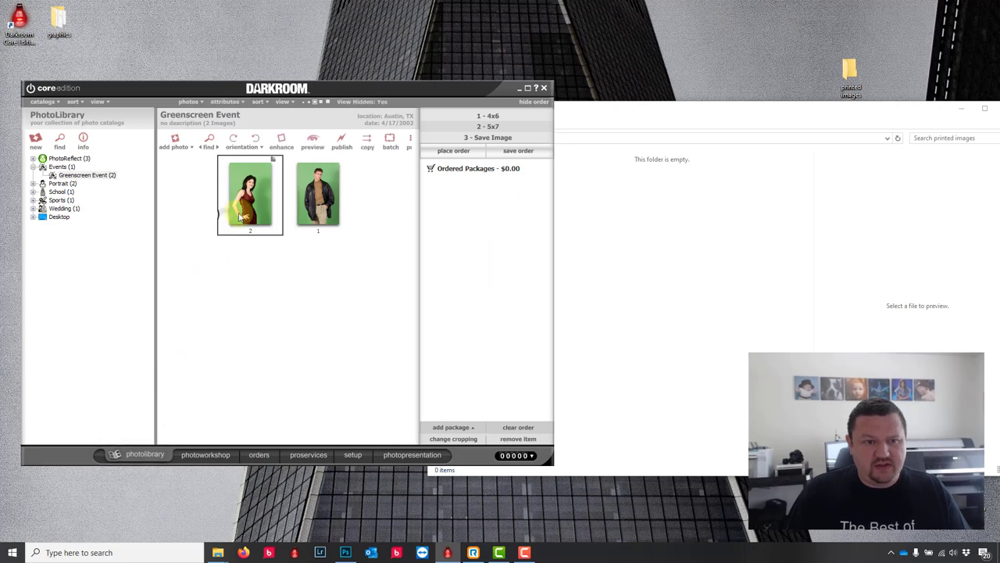
ctrl+click(317, 203)
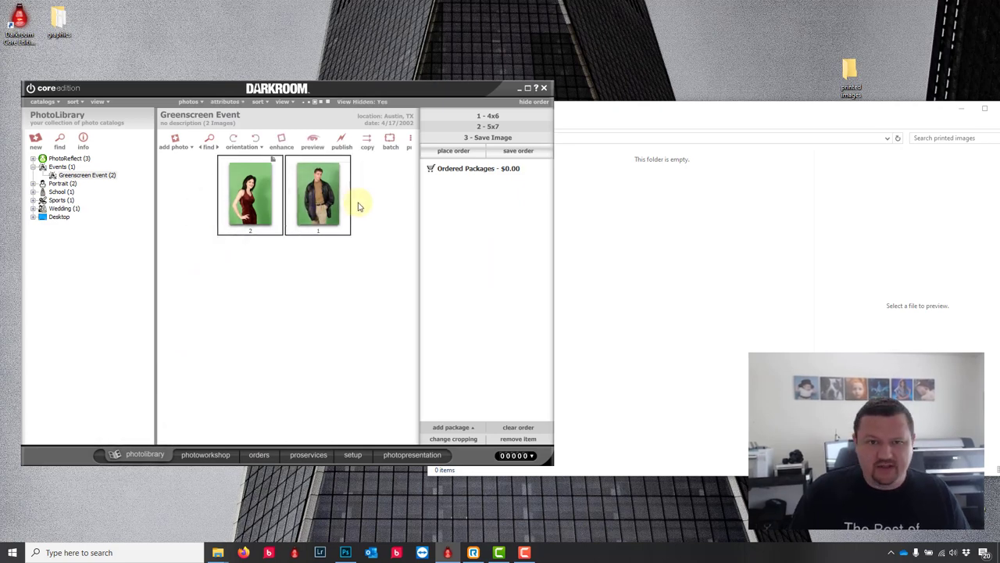
click(670, 117)
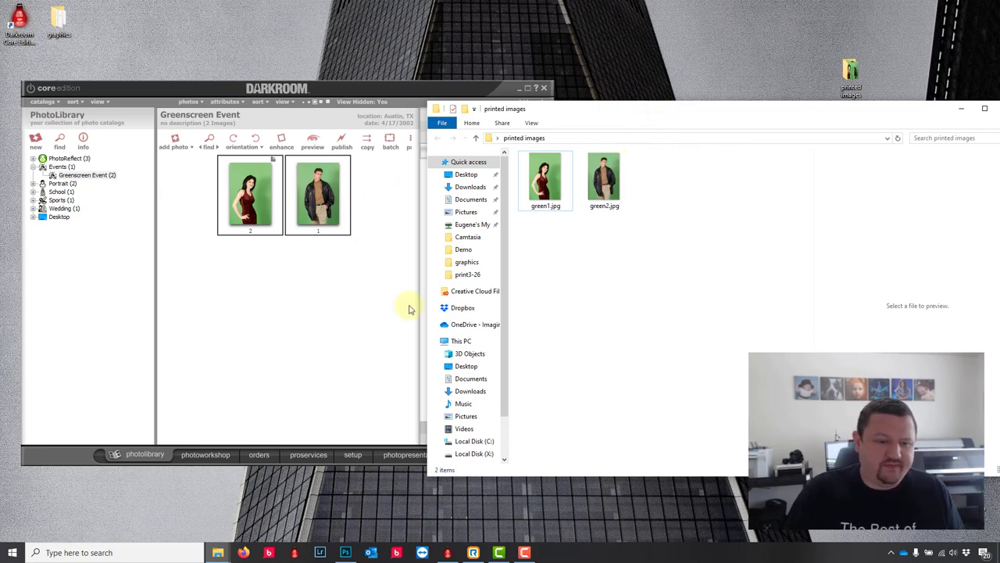
click(206, 454)
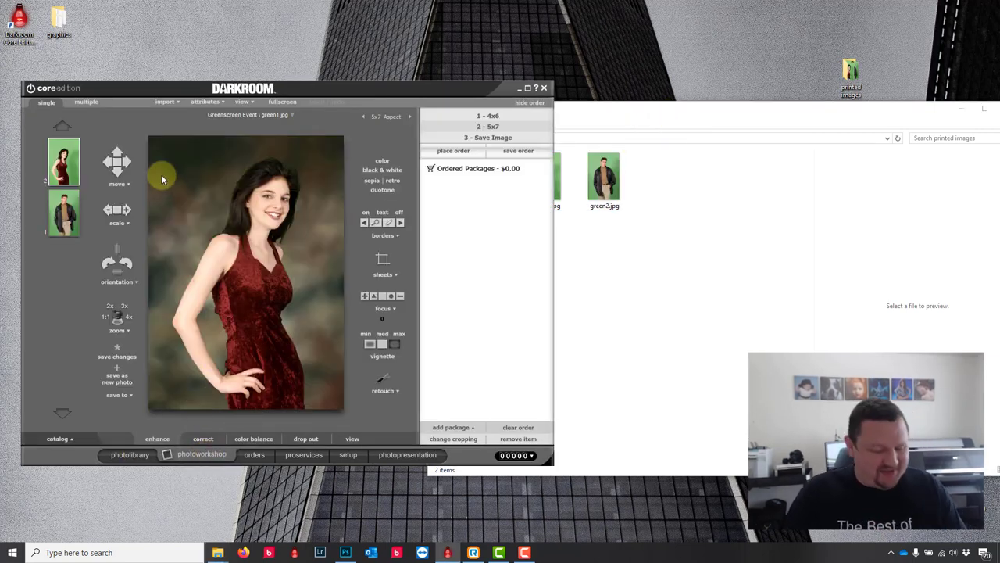
Step: Delete green2.jpg and green1.jpg from the printed images folder
click(616, 189)
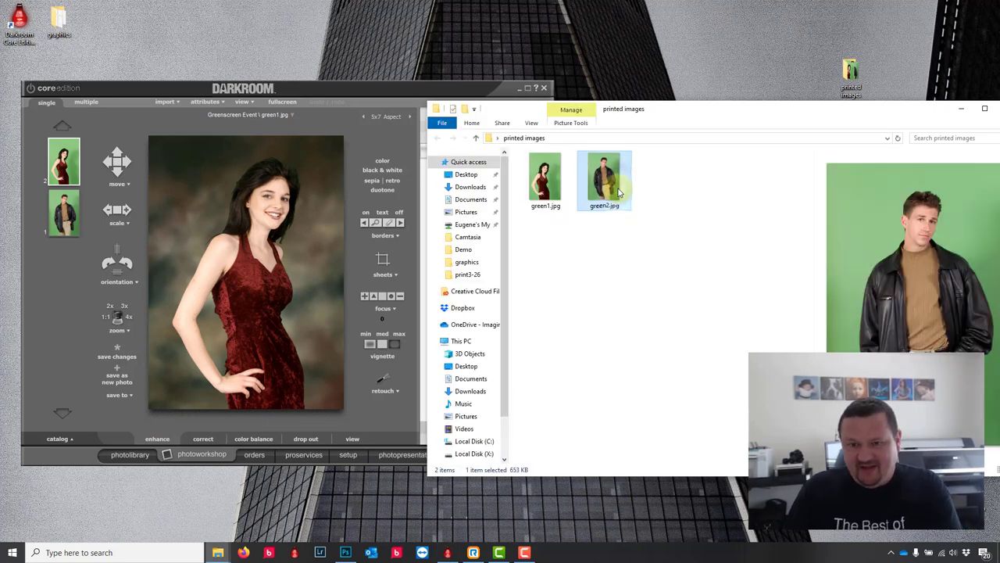
key(Delete)
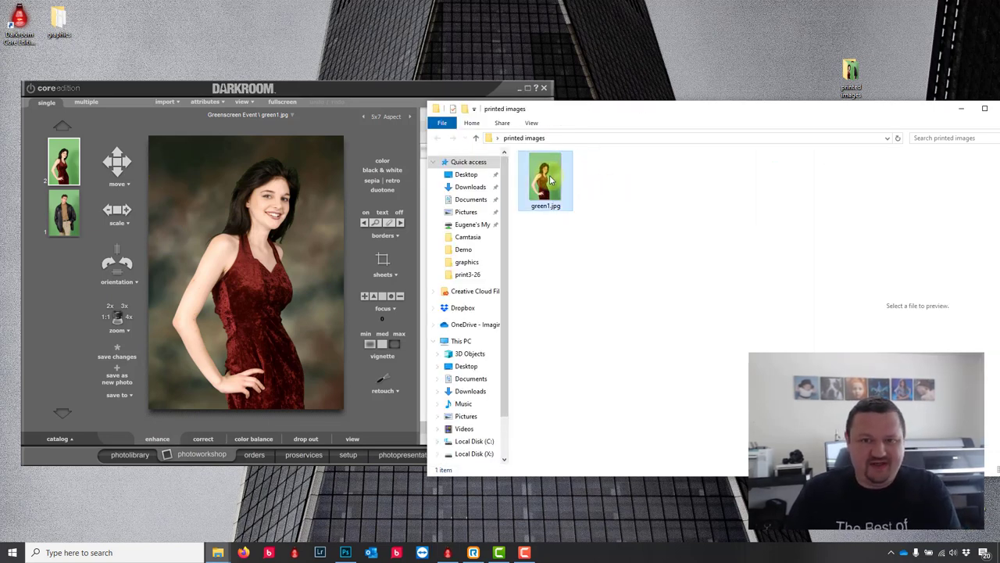
click(551, 180)
key(Delete)
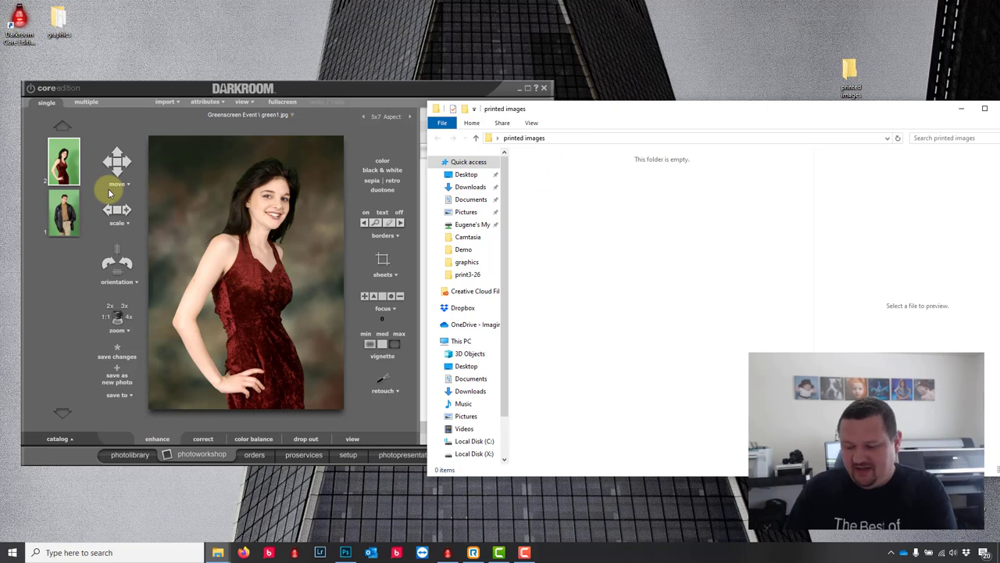
Step: Load the man's green2 photo and shift it down-left within the 5x7 crop
click(132, 139)
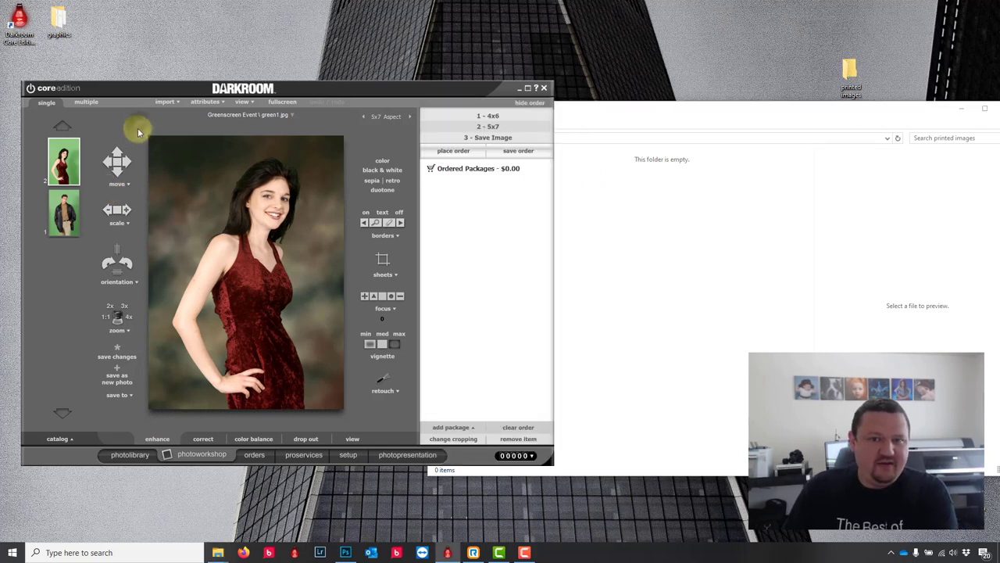
click(62, 221)
drag(253, 217, 241, 253)
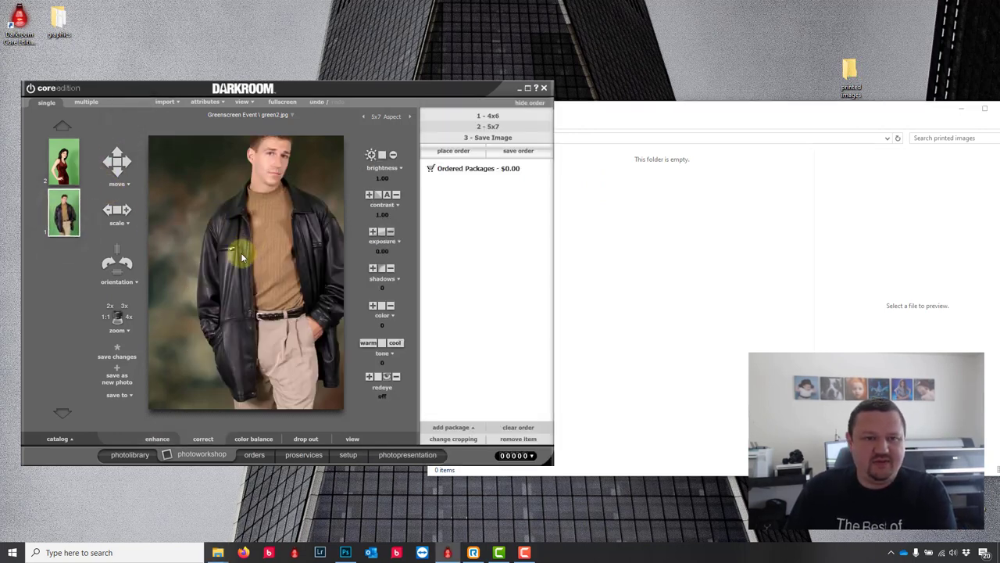
click(679, 118)
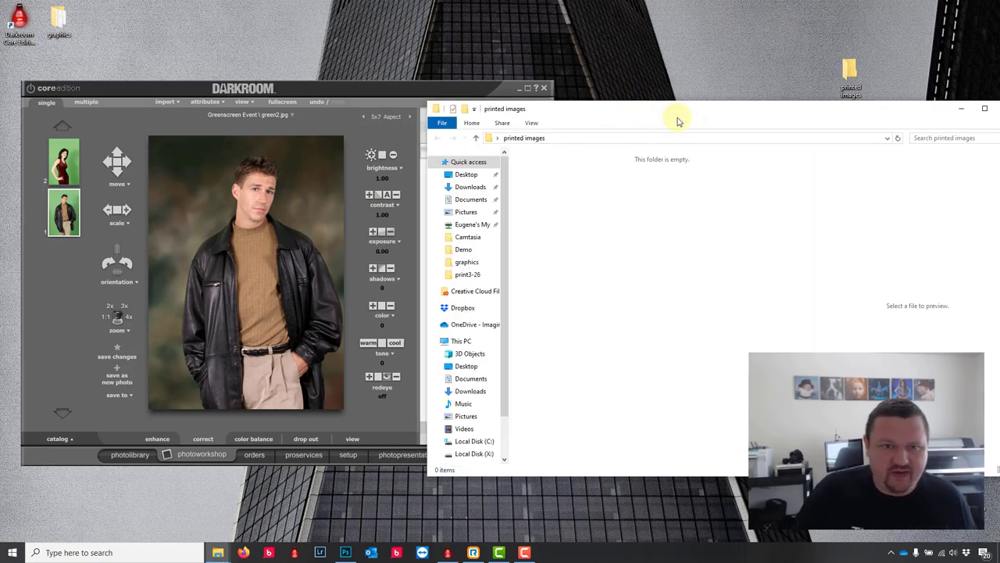
Step: View the orders list, return to the photo library, and choose the 3 - Save Image package
click(260, 457)
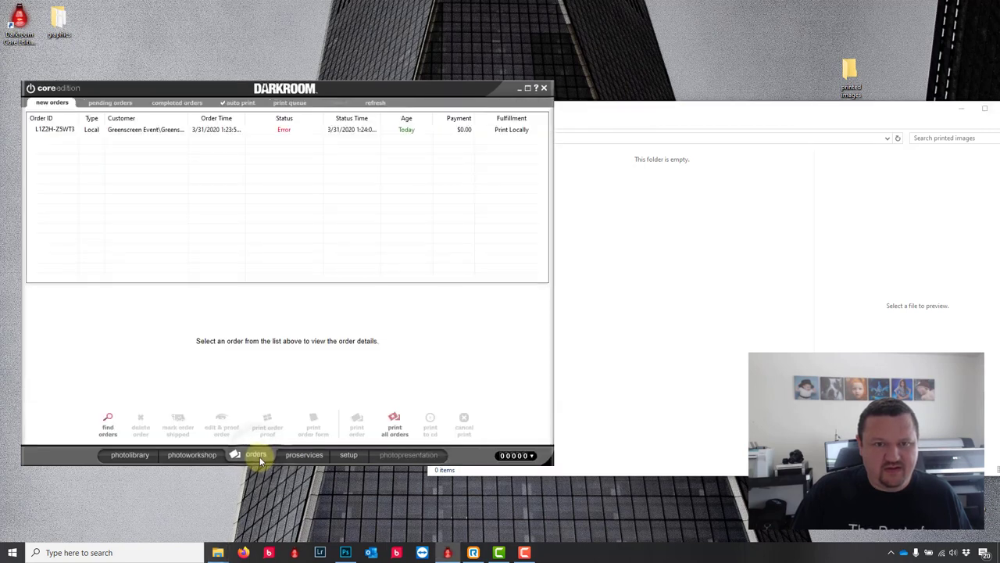
click(127, 454)
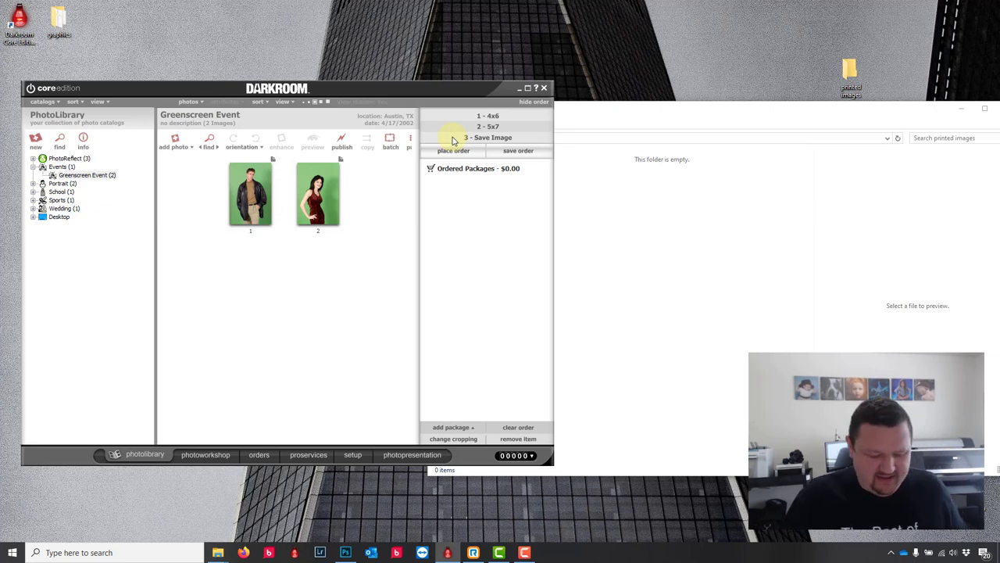
click(453, 138)
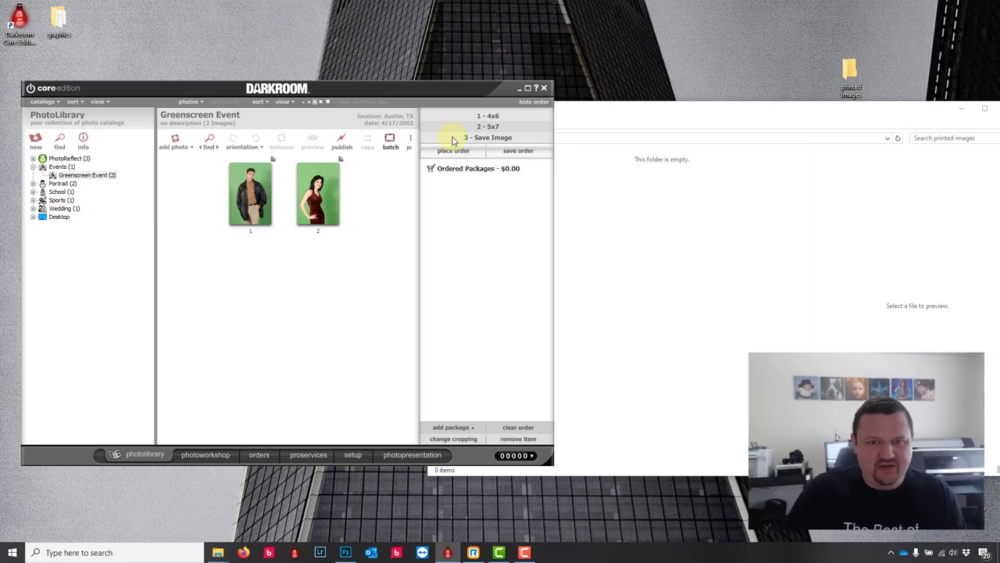
Step: Uncheck 'Use the numeric keypad as shortcut keys' in General Settings and go back to the workshop
click(351, 454)
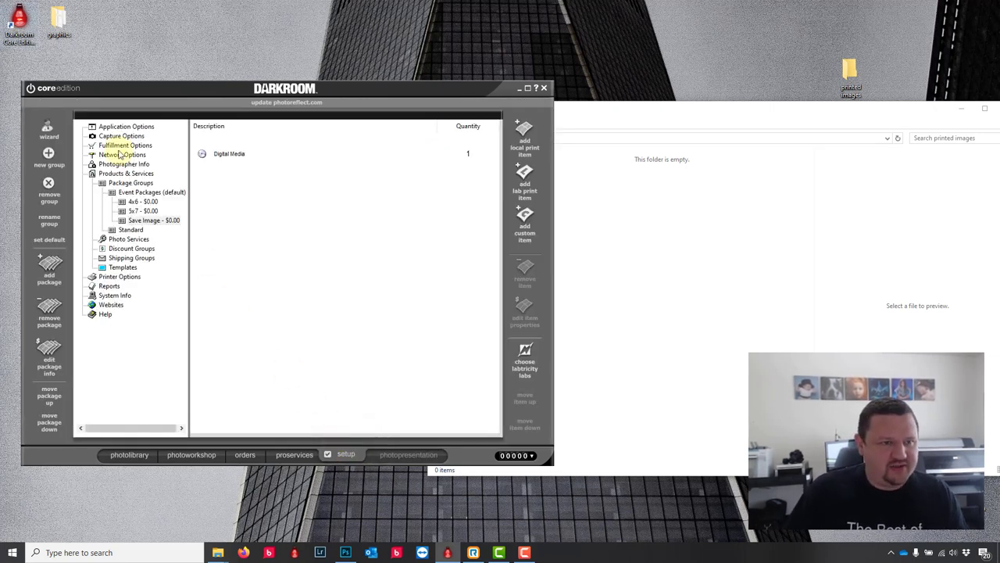
click(123, 126)
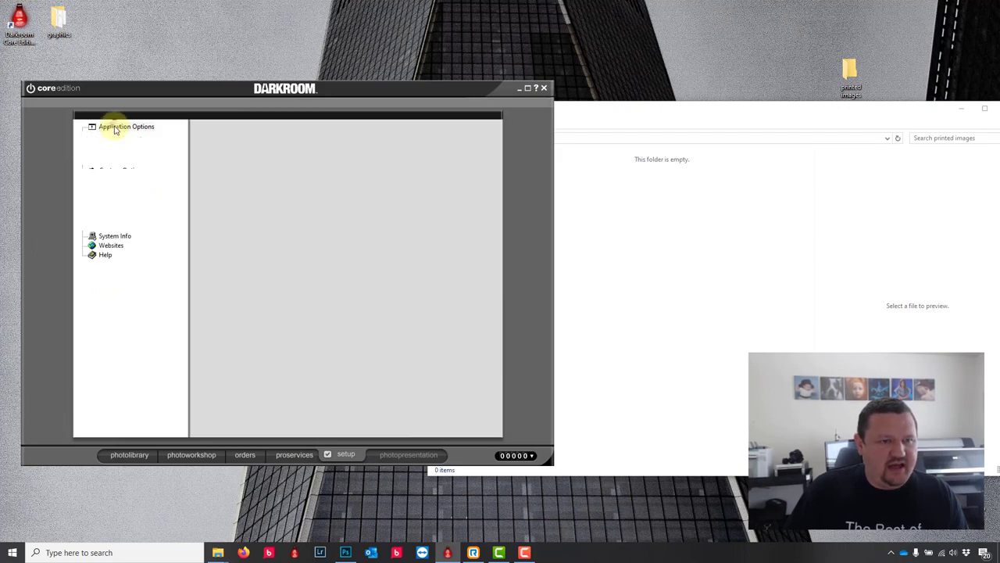
click(130, 155)
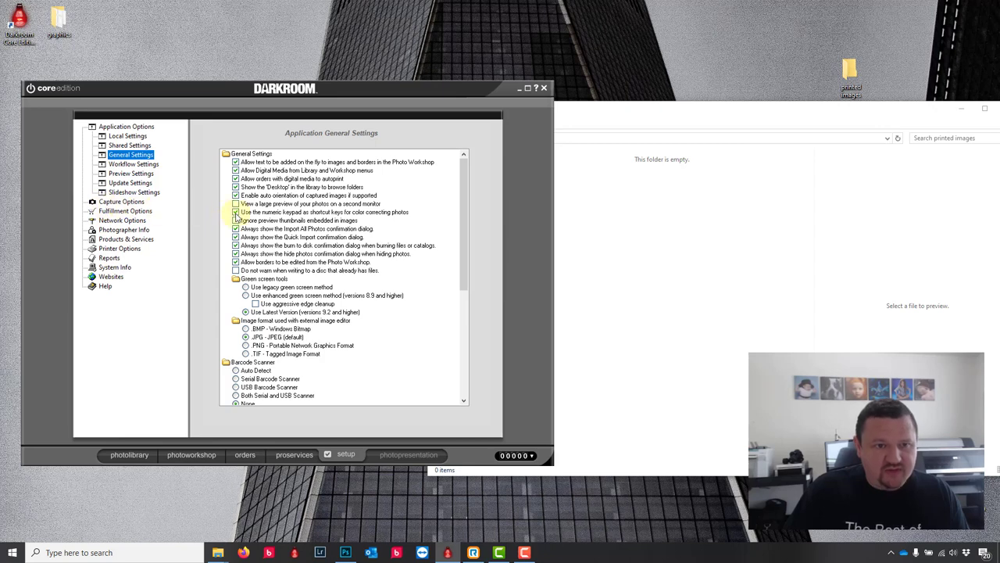
click(235, 212)
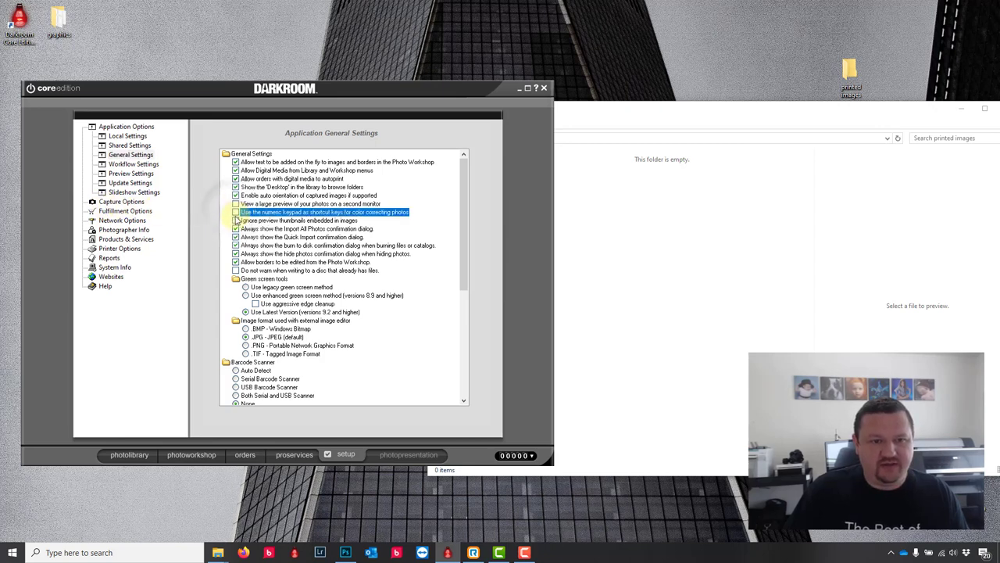
click(200, 455)
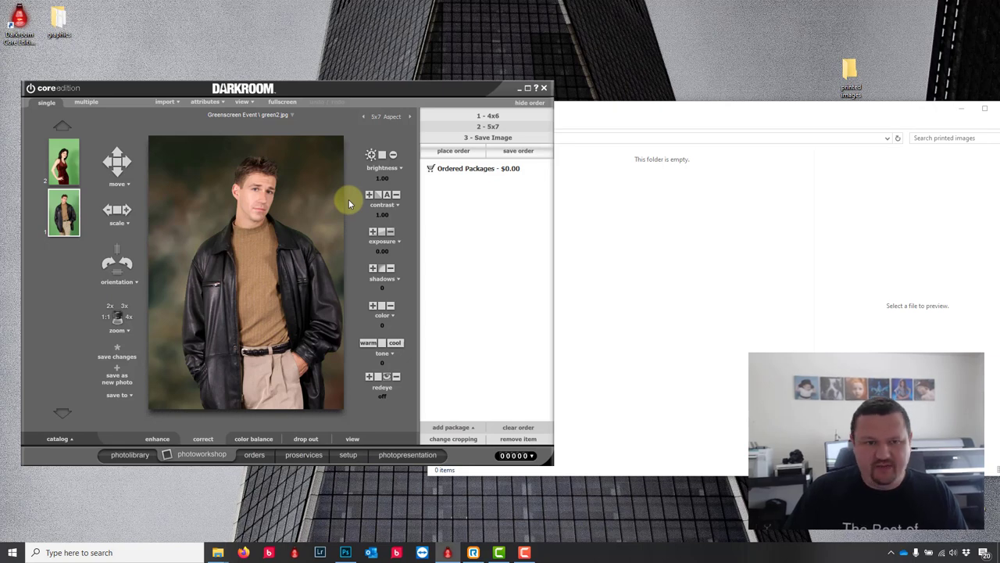
Step: Check printed images for the saved green2.jpg, then load the woman's green1 photo
click(712, 117)
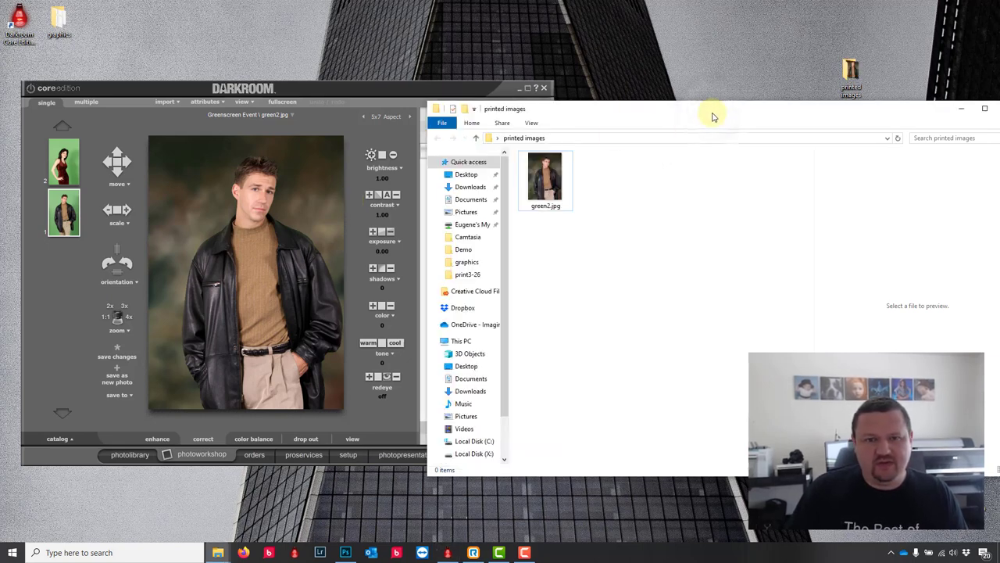
click(67, 173)
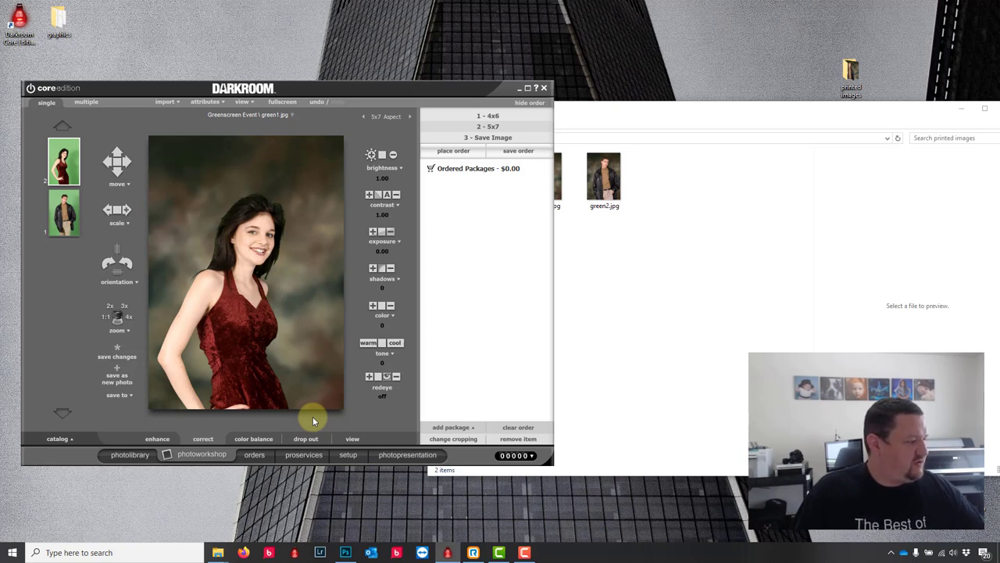
Step: Open Setup > Products & Services > Templates > Borders
click(350, 454)
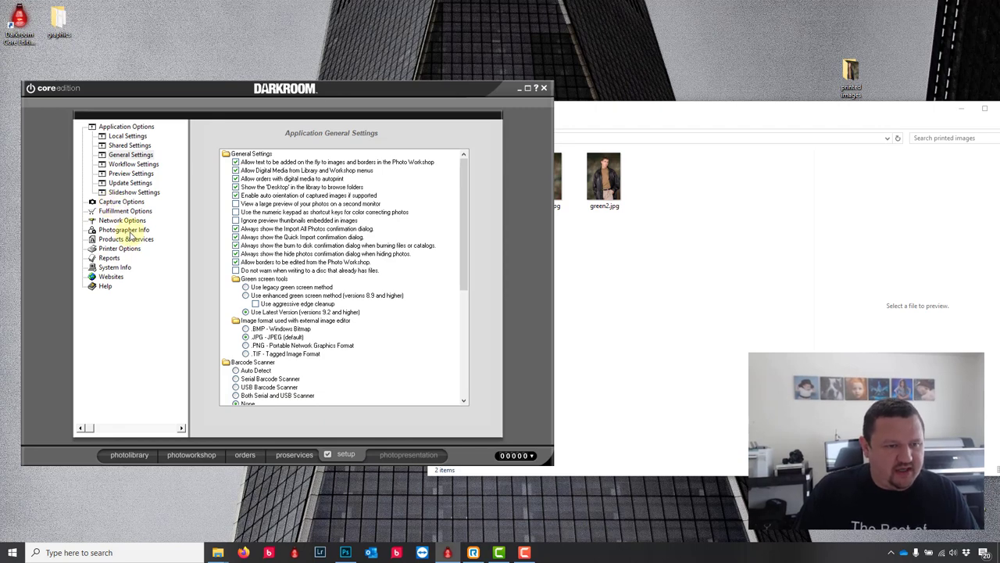
click(131, 238)
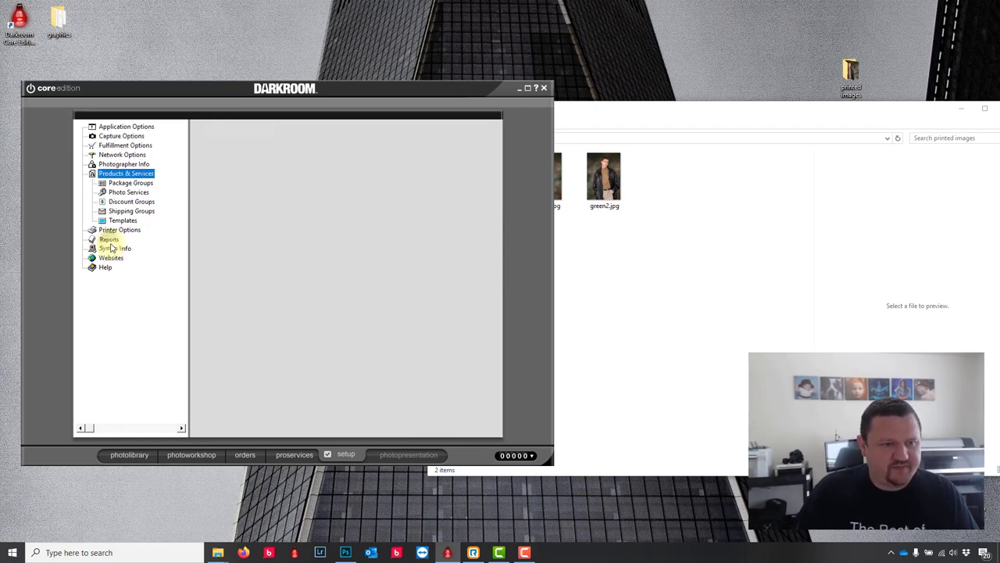
click(122, 221)
click(125, 230)
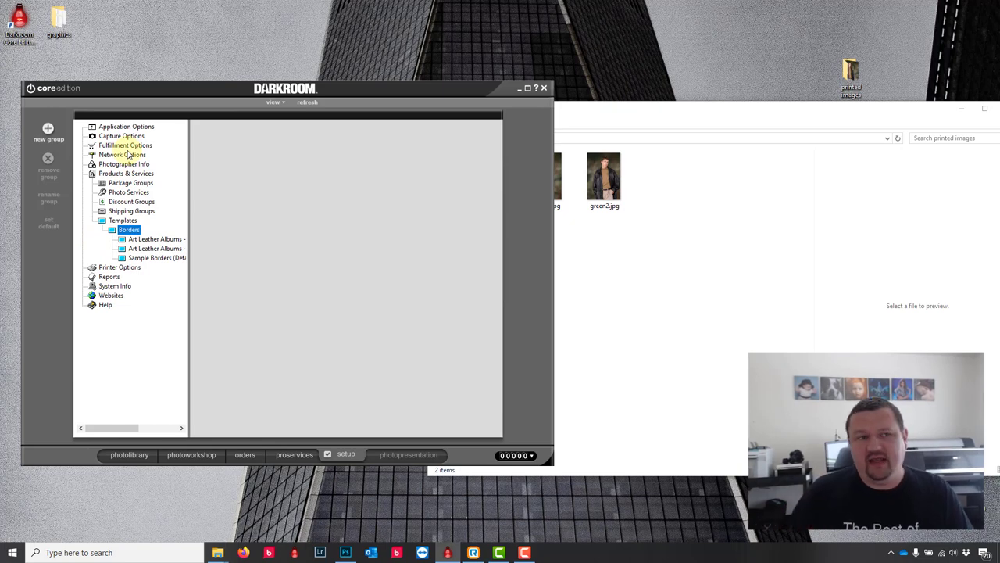
click(735, 119)
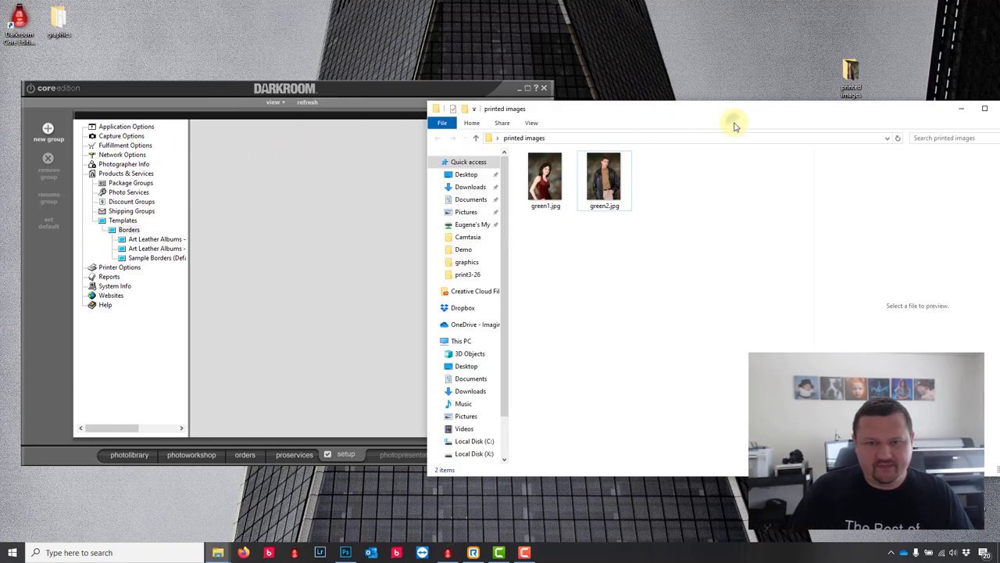
Step: Create a 'My Templates' border group with a 'Demo' subgroup inside it
click(48, 131)
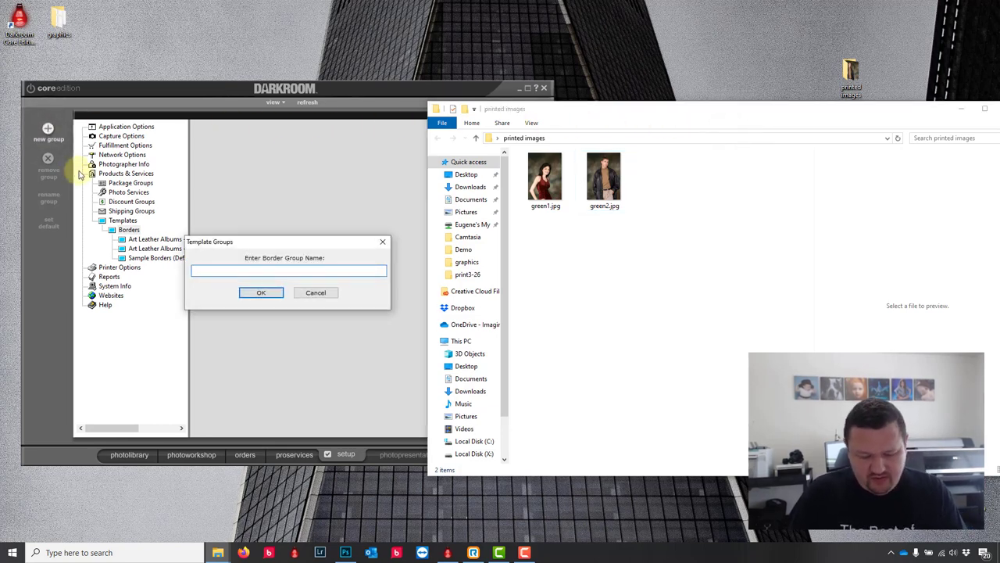
text(My Templates)
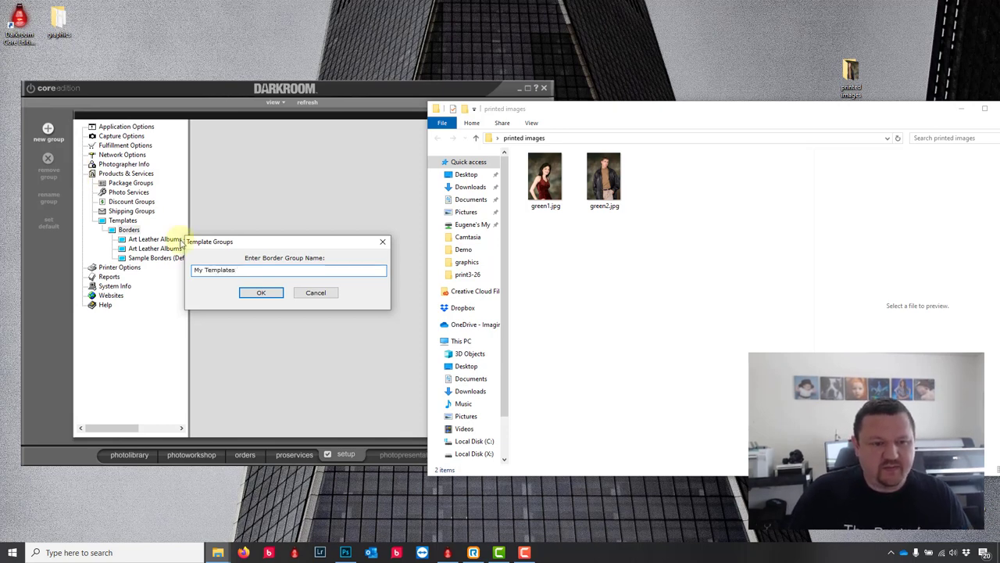
click(259, 292)
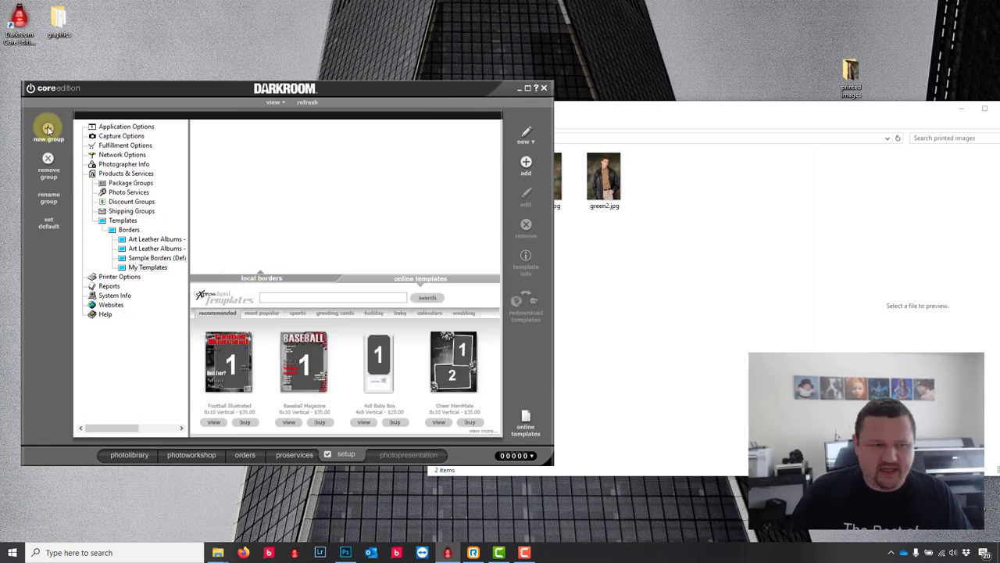
click(47, 129)
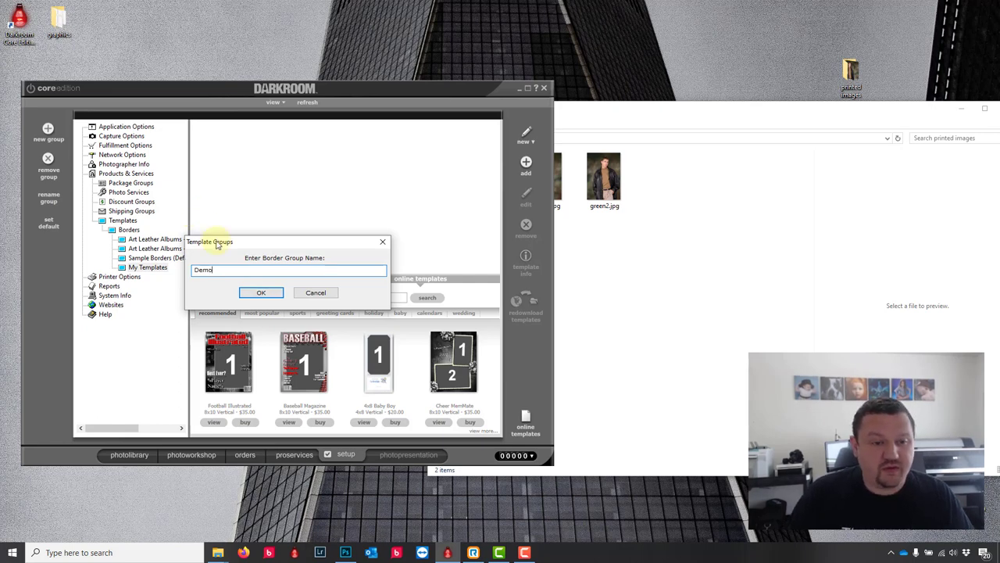
click(261, 292)
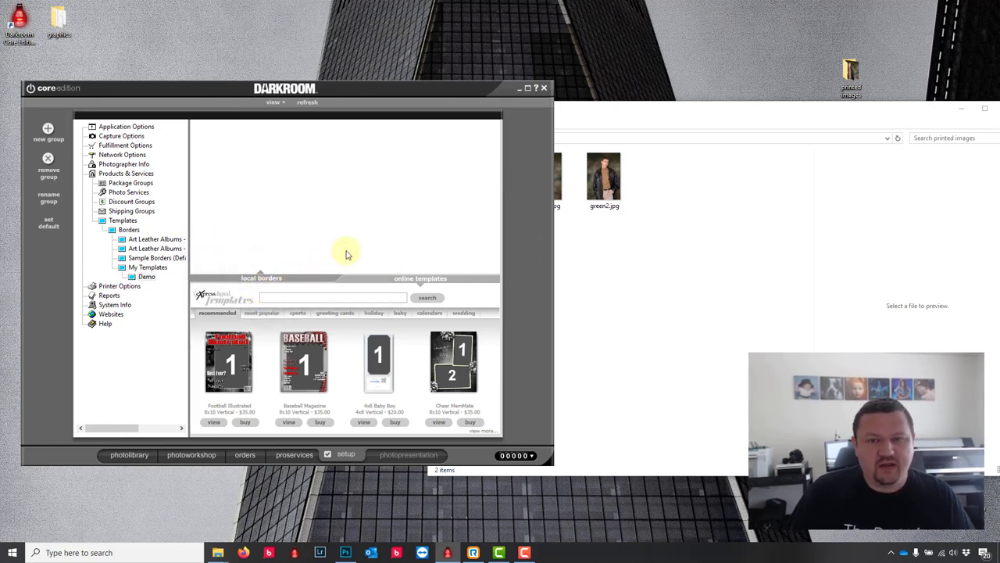
click(631, 127)
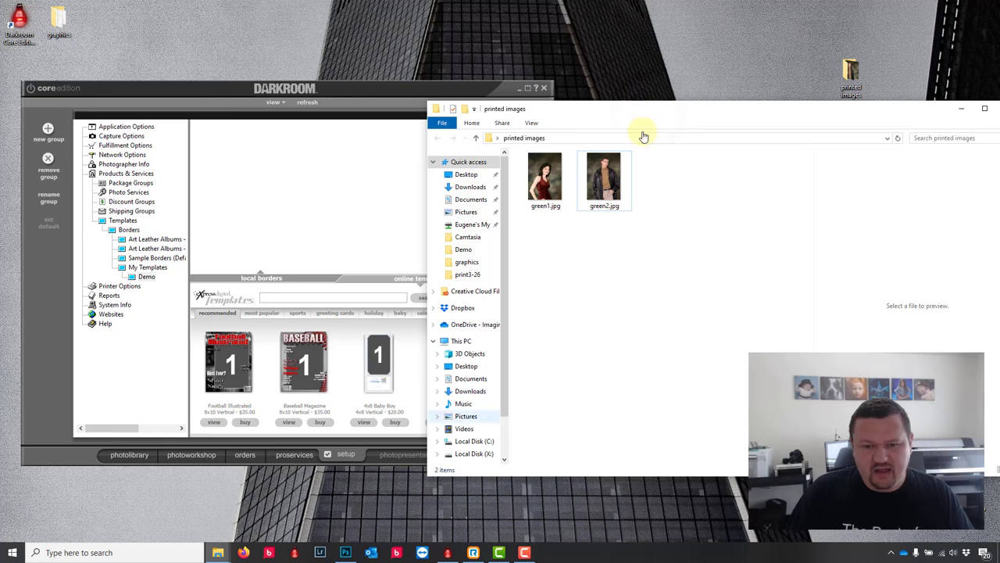
Step: On drive X:, create a Demo folder inside Templates > Borders > my templates
click(473, 453)
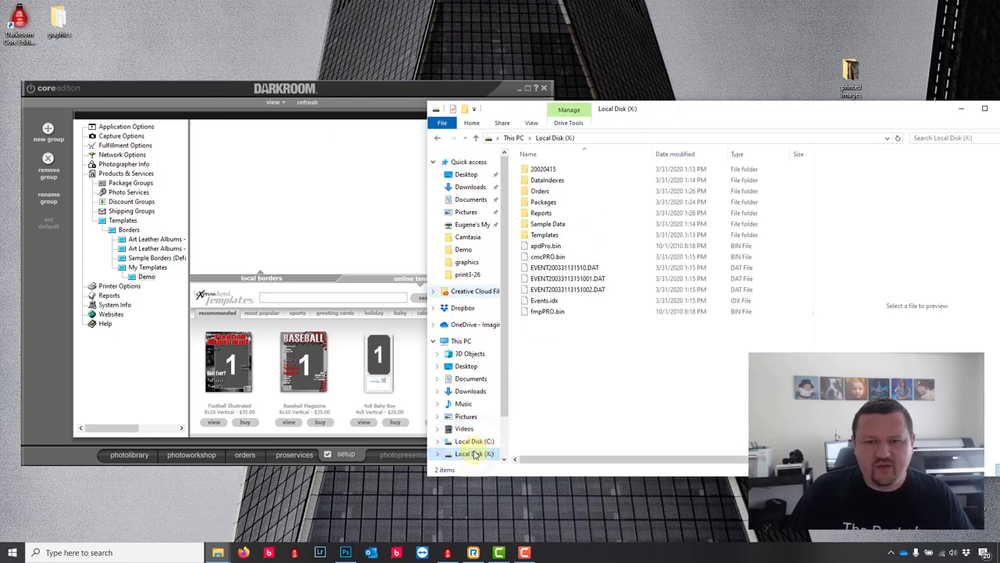
double_click(547, 234)
double_click(537, 181)
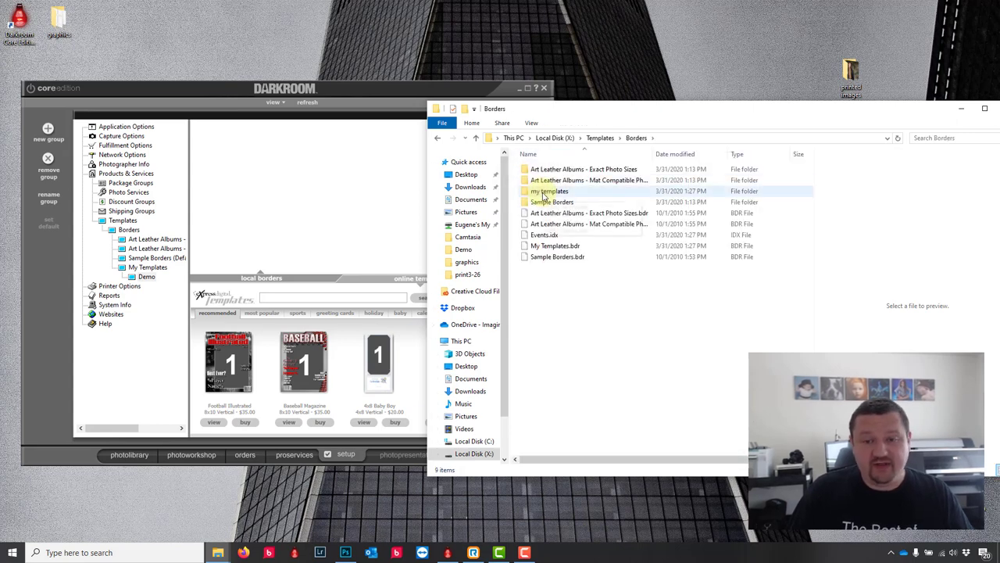
double_click(544, 192)
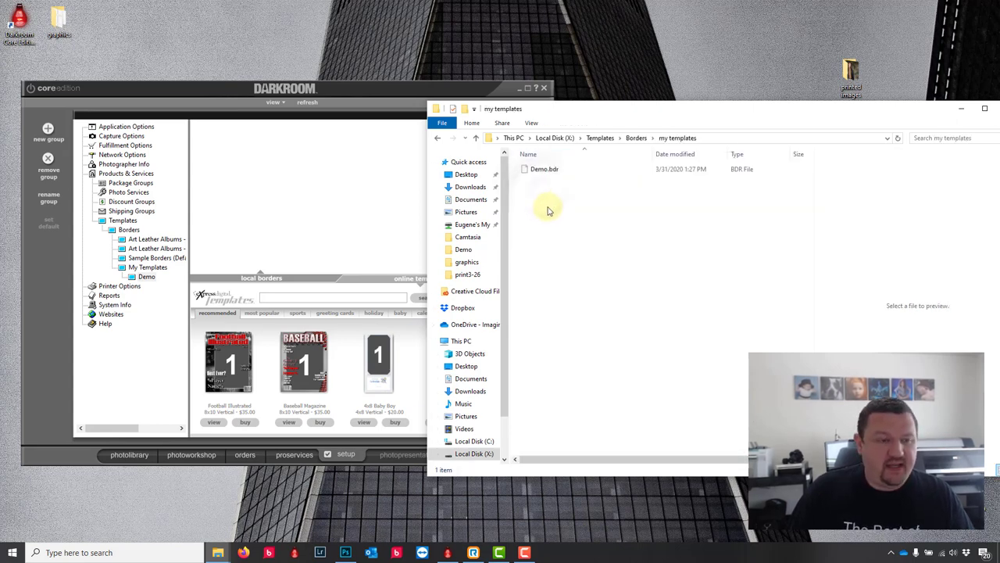
right_click(557, 234)
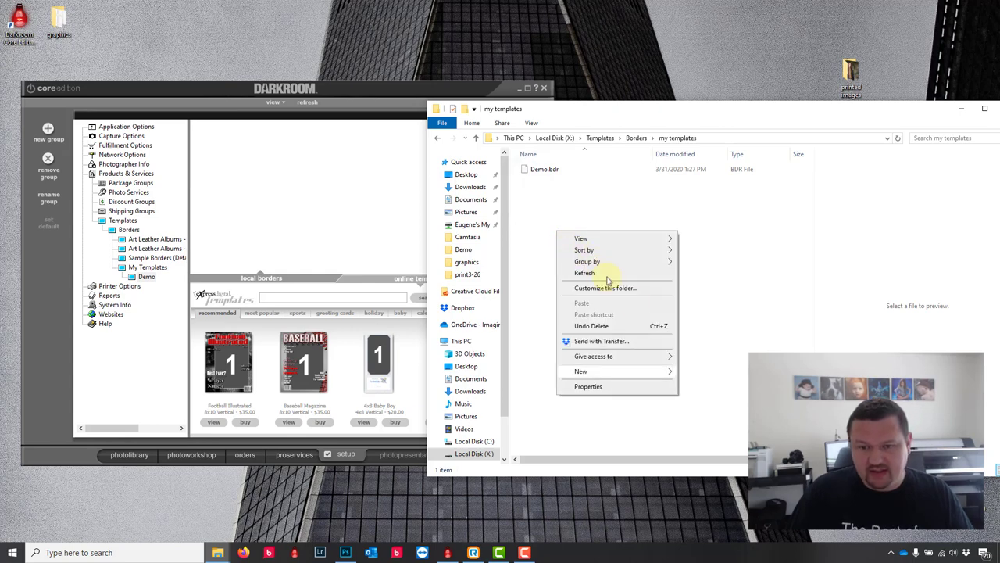
mouse_move(649, 372)
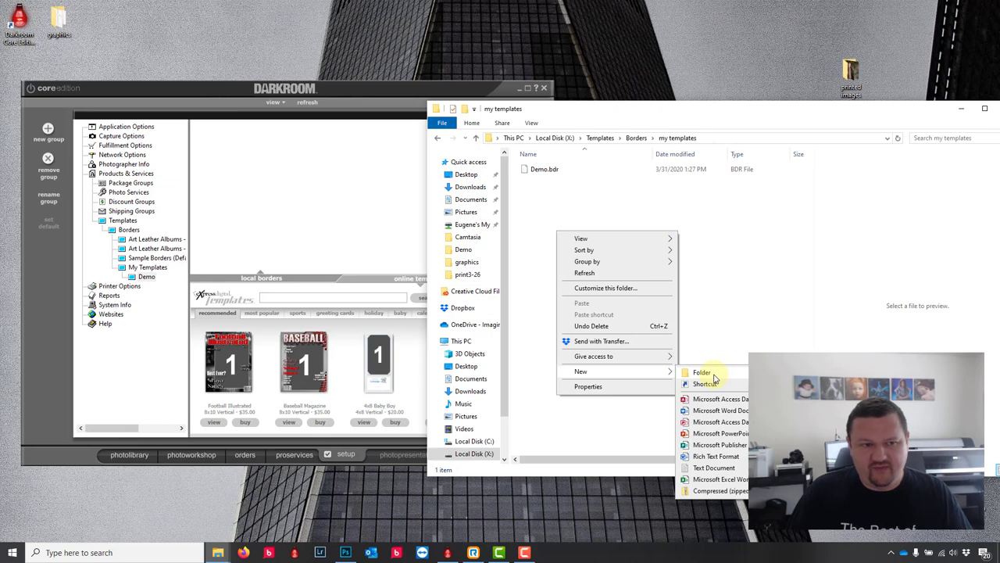
click(714, 378)
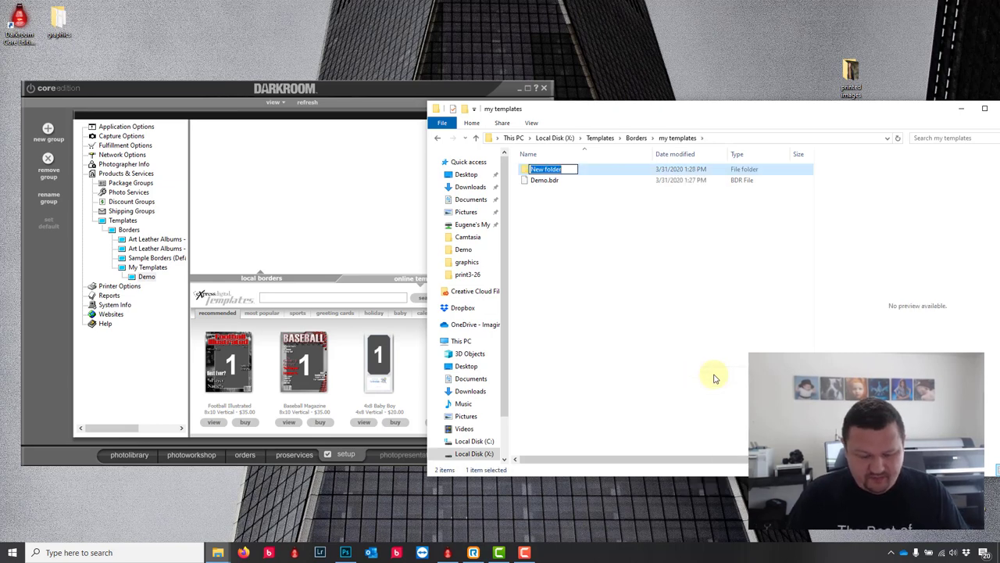
text(Demo)
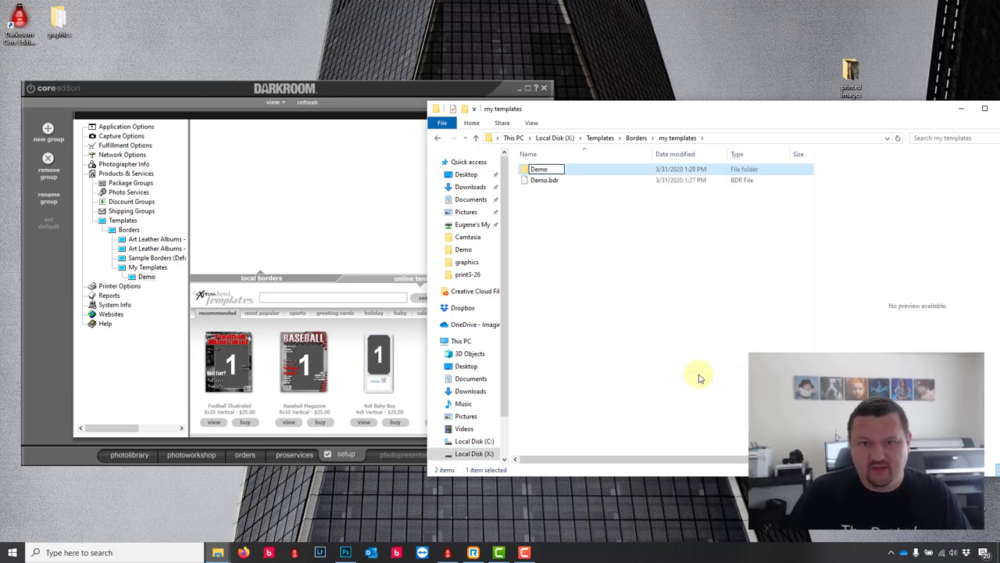
click(659, 370)
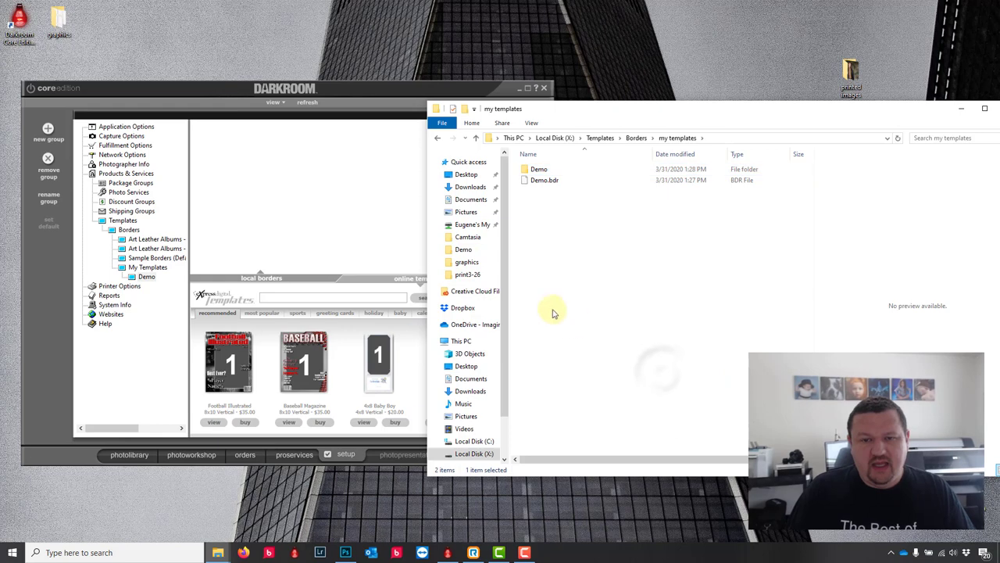
Step: Copy the desktop graphics folder into the Demo folder
click(52, 19)
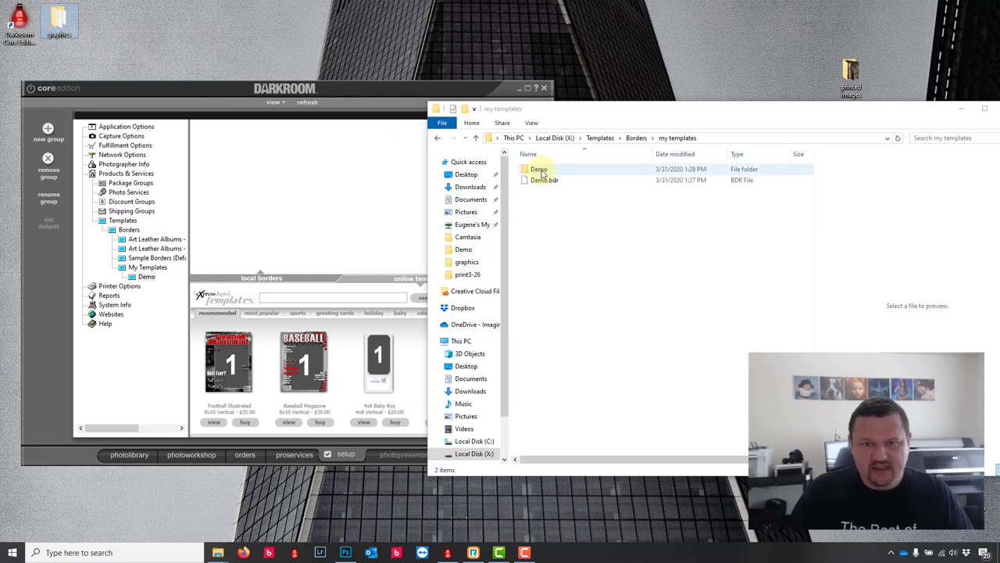
double_click(539, 169)
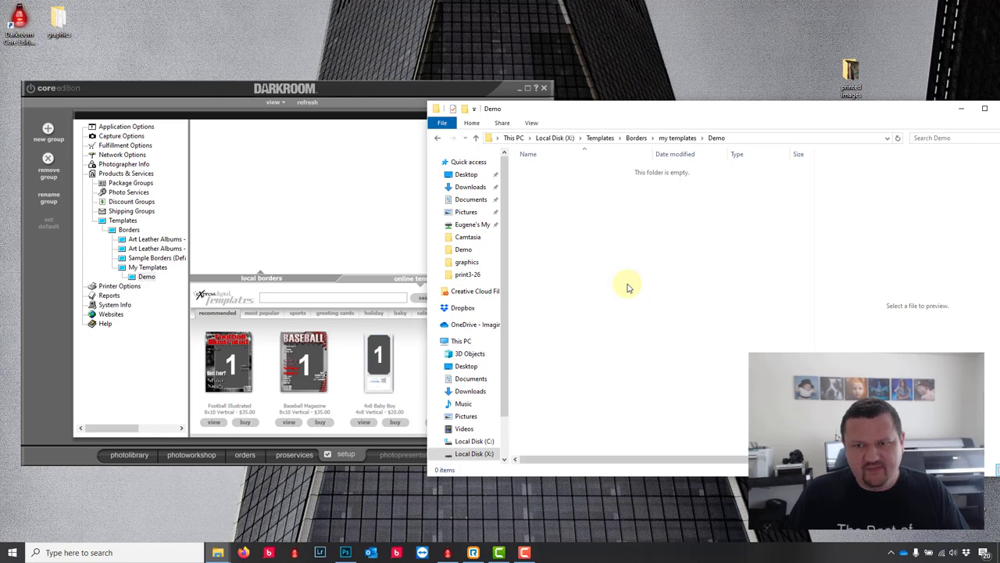
key(ctrl+v)
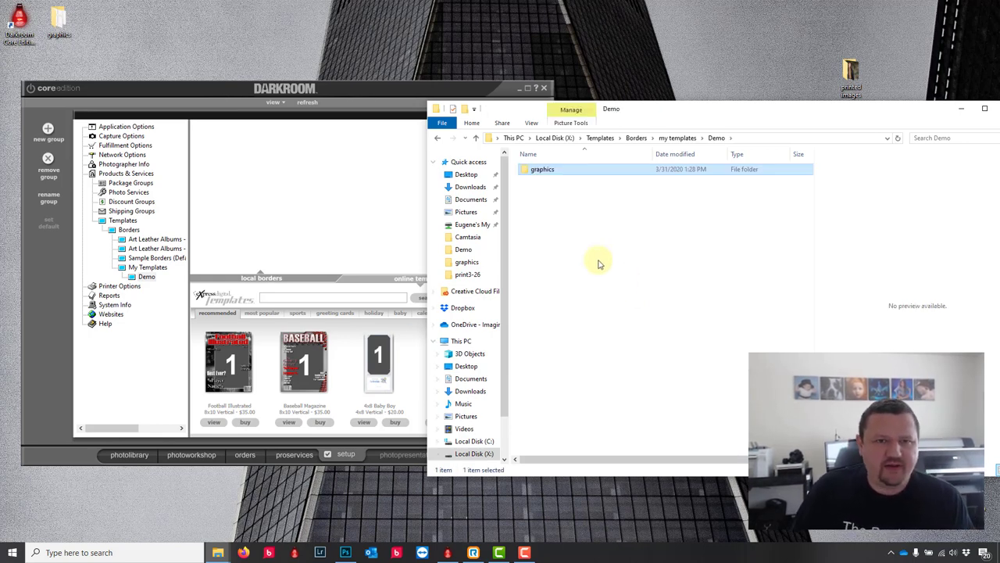
click(395, 93)
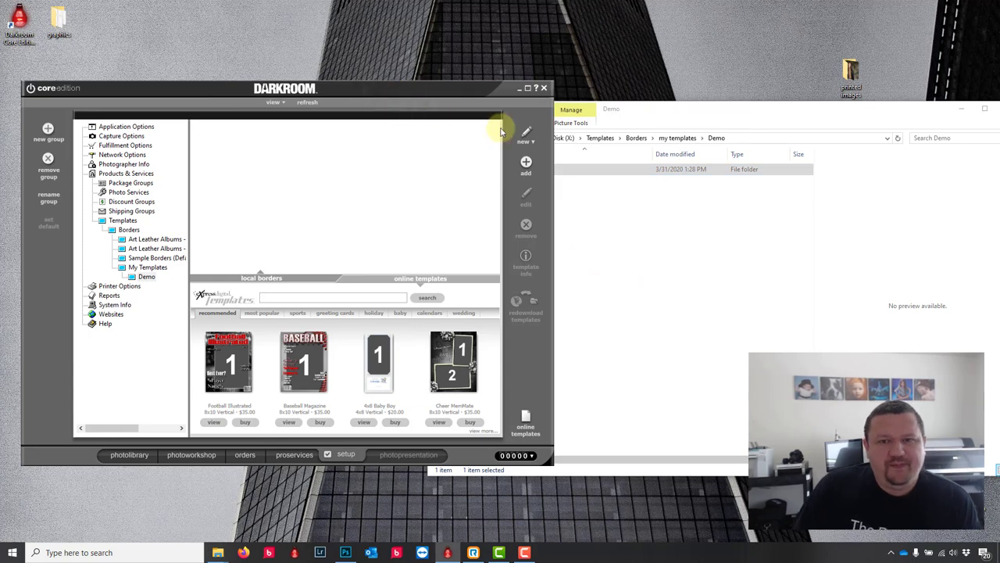
Step: Create a new 4x6 border named 'text' and add one photo slot
click(524, 137)
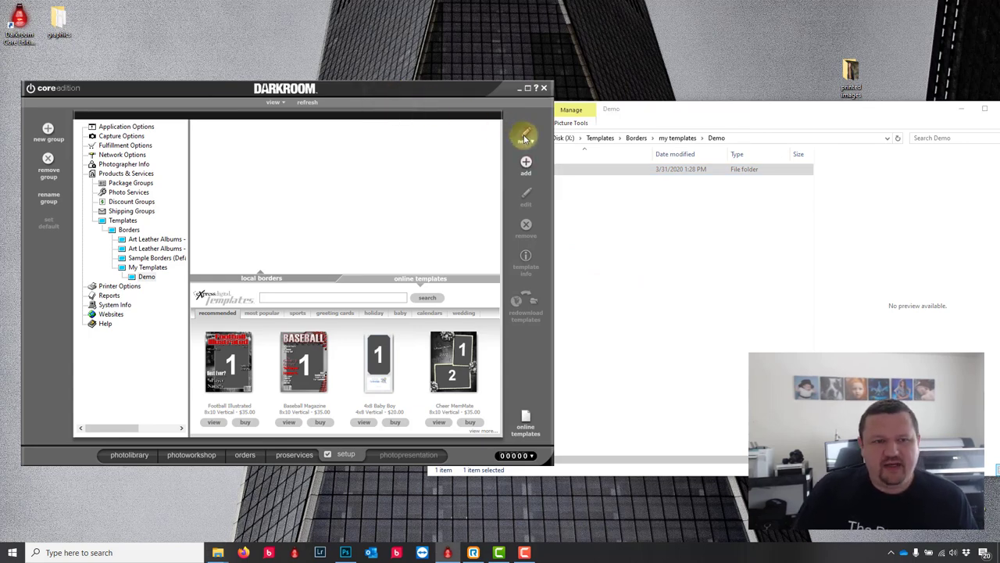
click(524, 137)
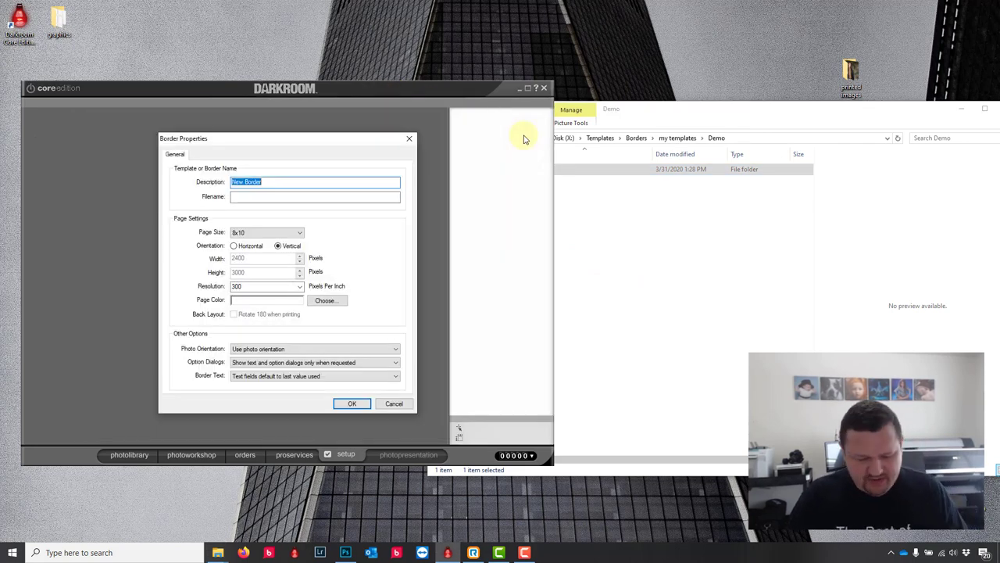
text(tex)
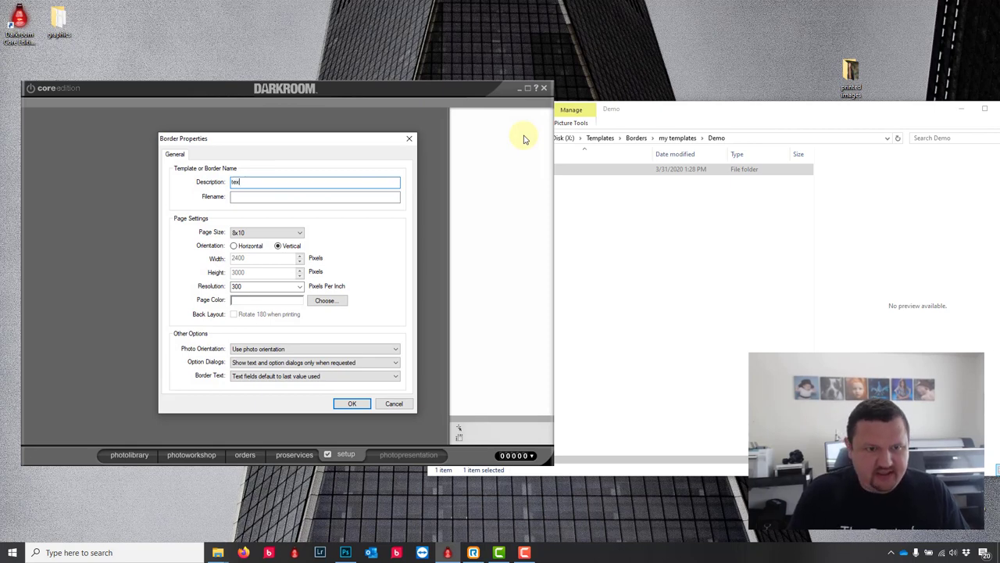
text(t)
click(297, 232)
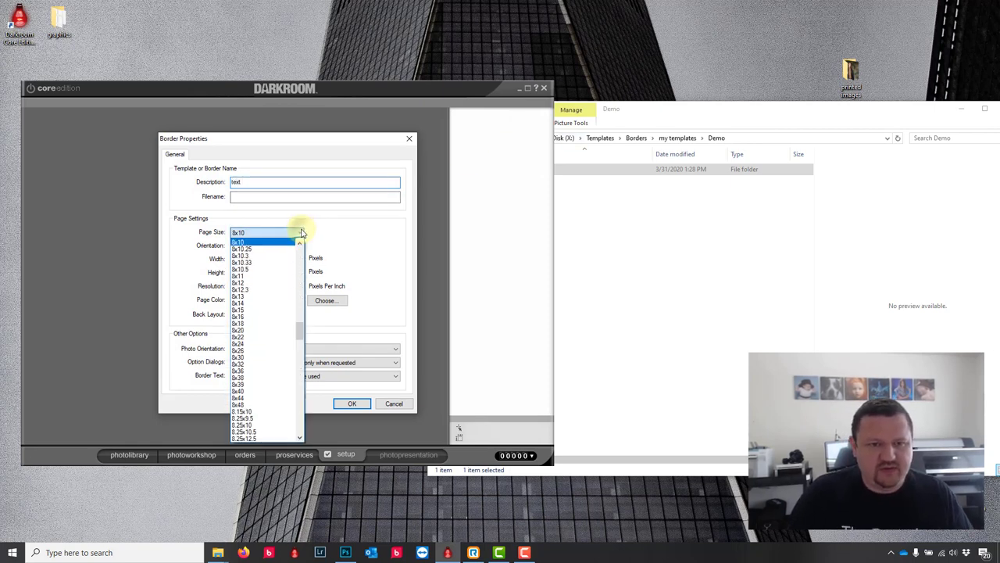
drag(299, 328, 297, 268)
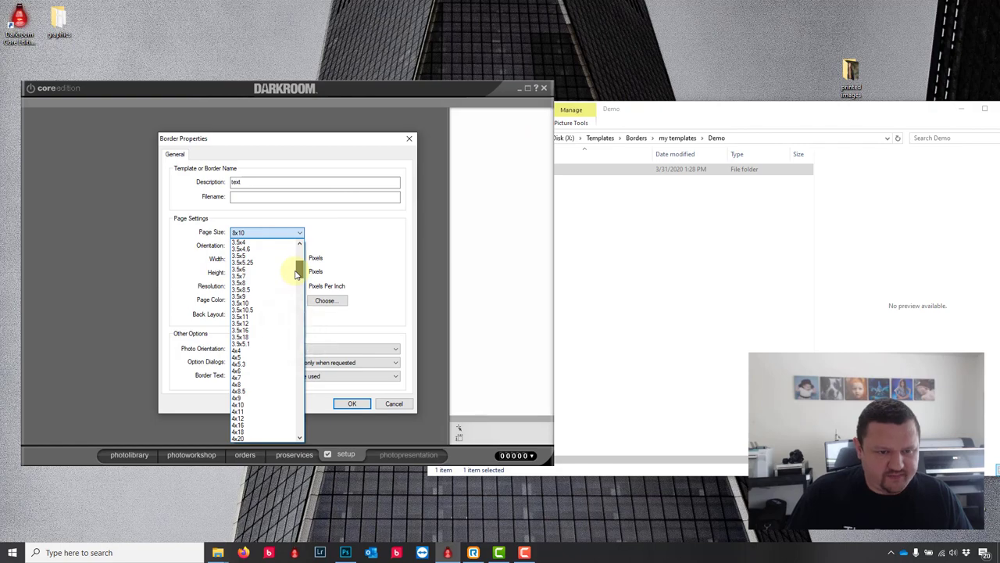
click(251, 374)
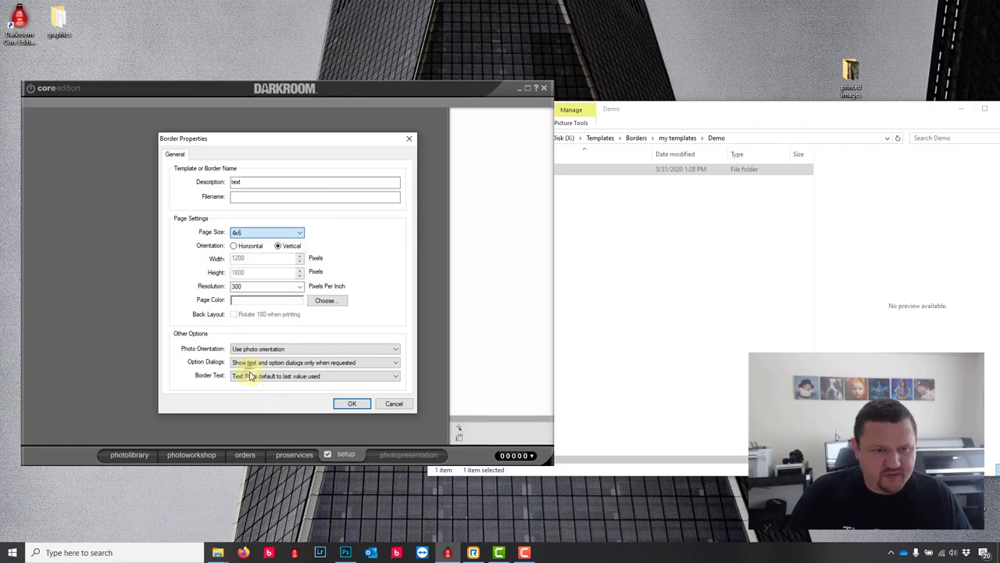
click(352, 403)
click(47, 172)
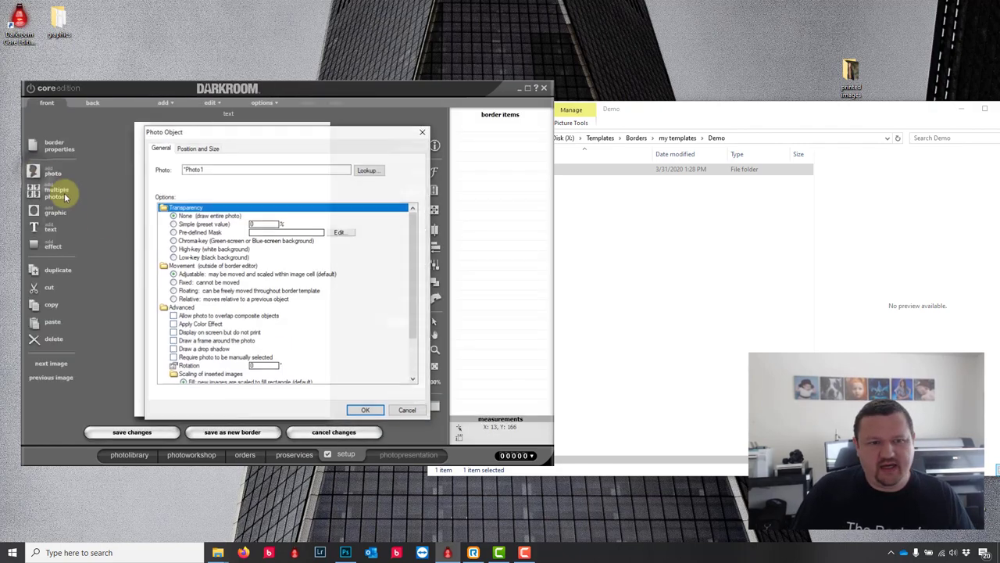
click(376, 413)
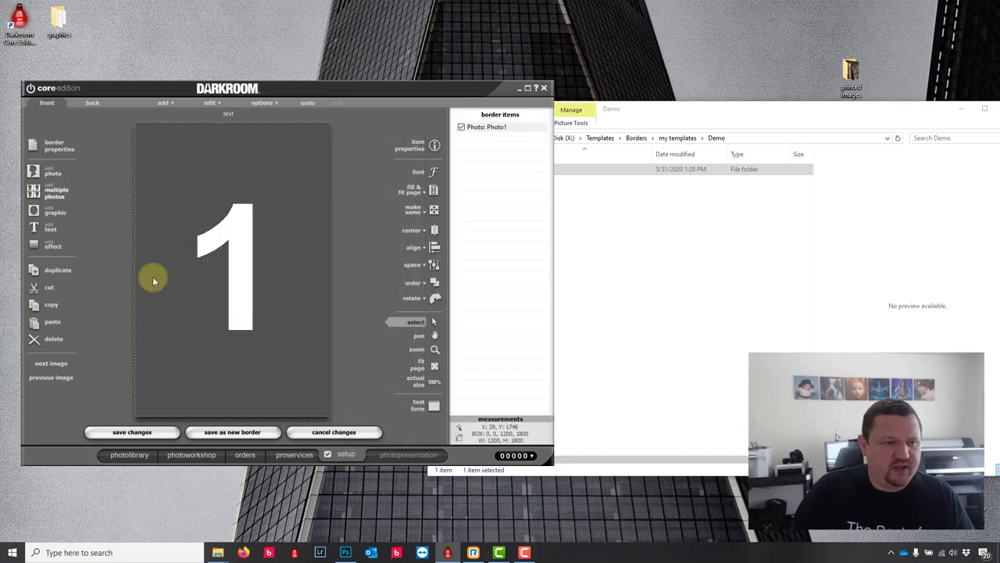
Step: Add Darkroom_Software.png from Desktop > graphics as a graphic item
click(49, 215)
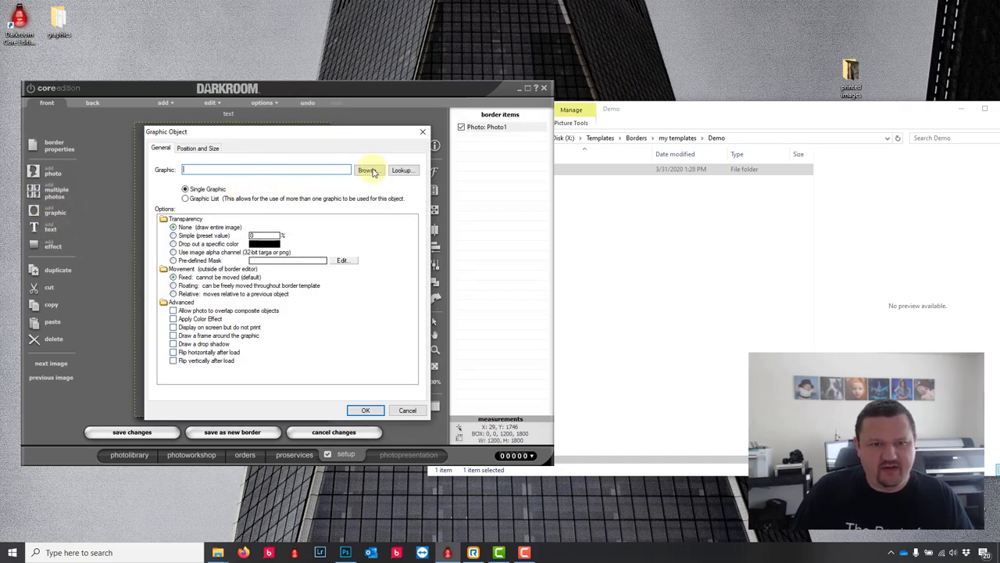
click(368, 171)
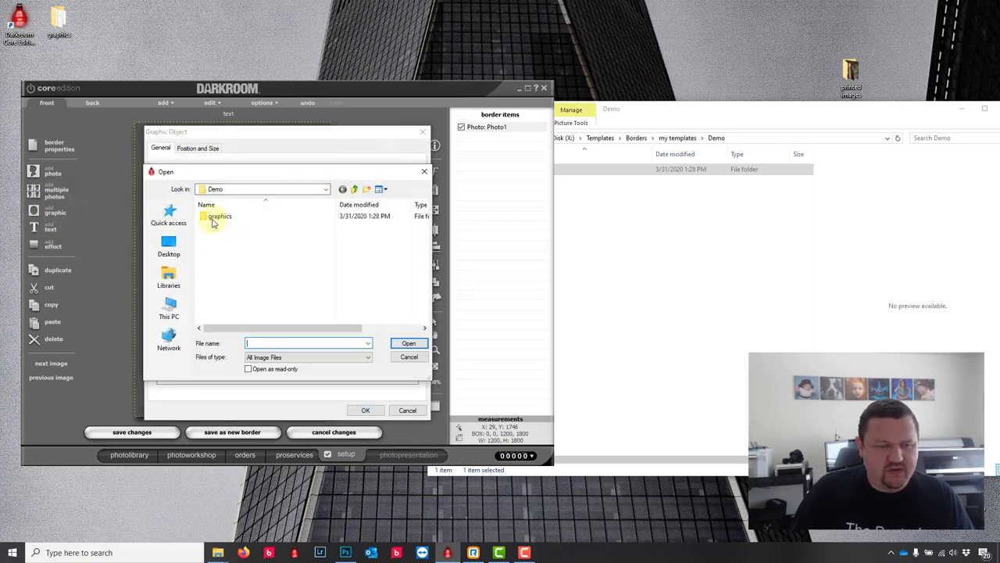
click(169, 248)
scroll(219, 254, down, 3)
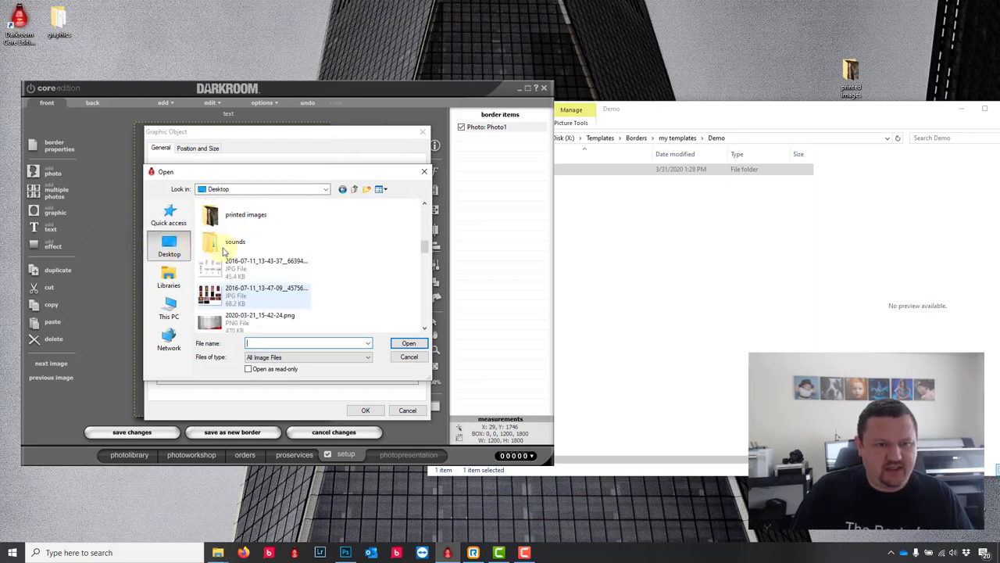
scroll(231, 252, up, 3)
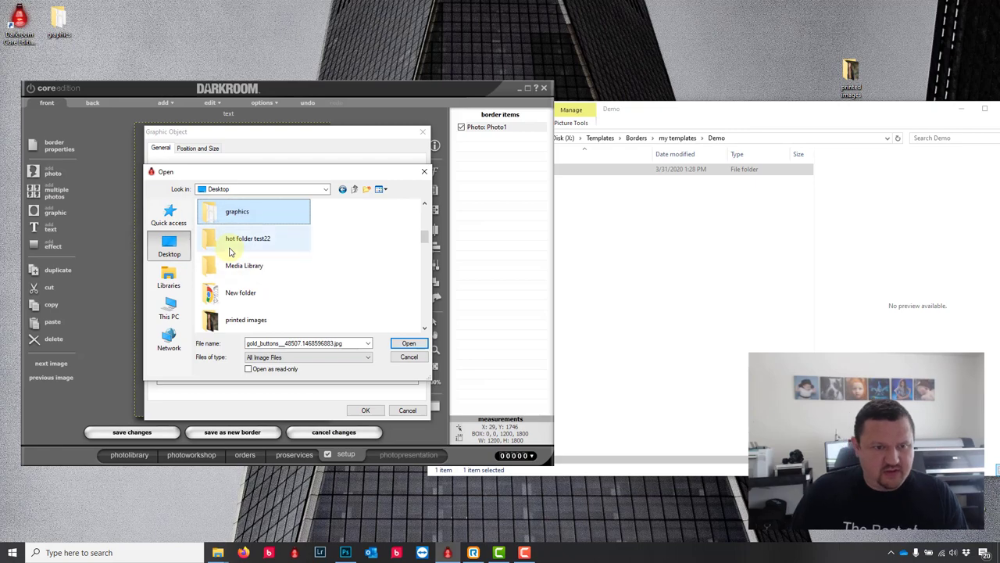
click(241, 218)
double_click(241, 219)
click(333, 235)
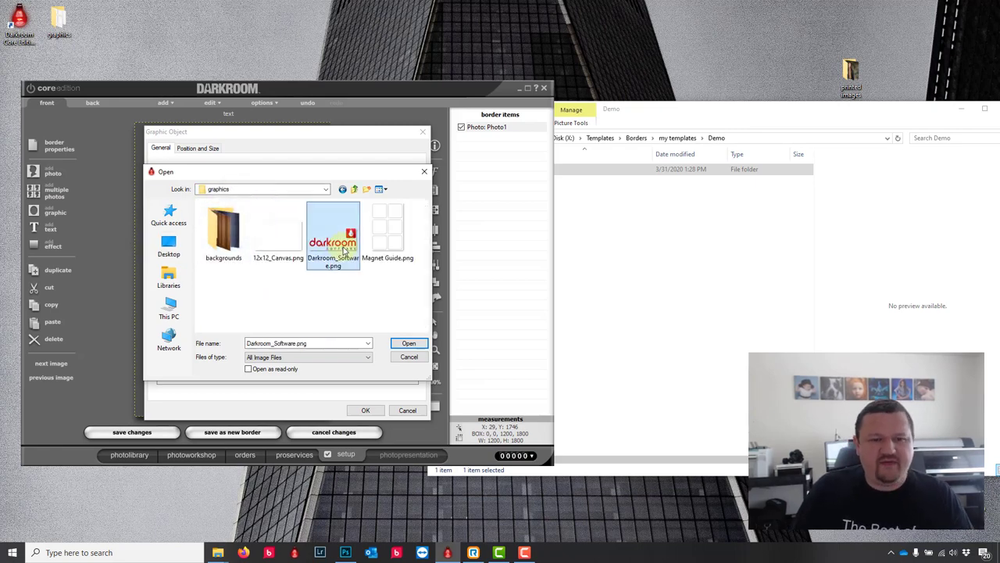
click(408, 343)
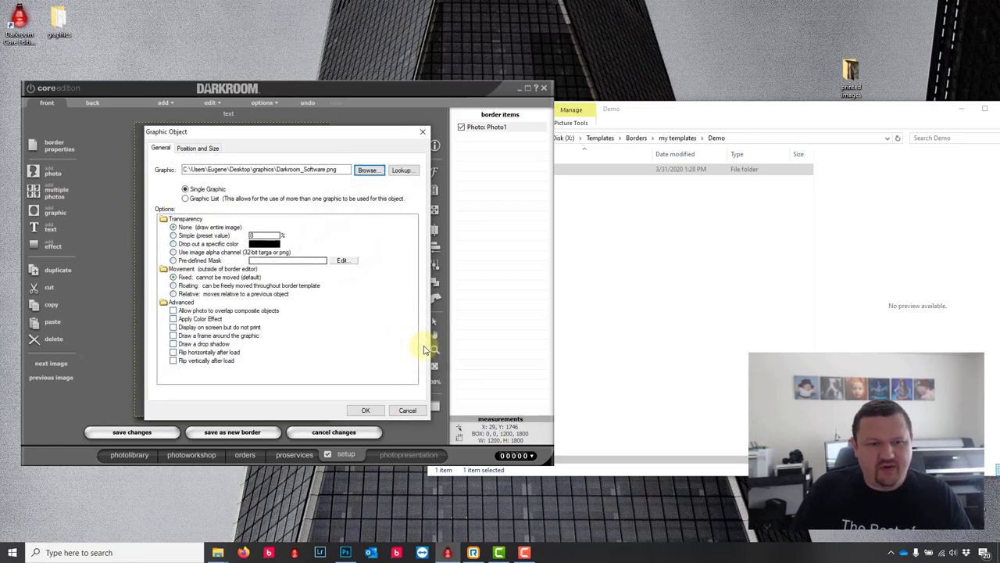
click(364, 410)
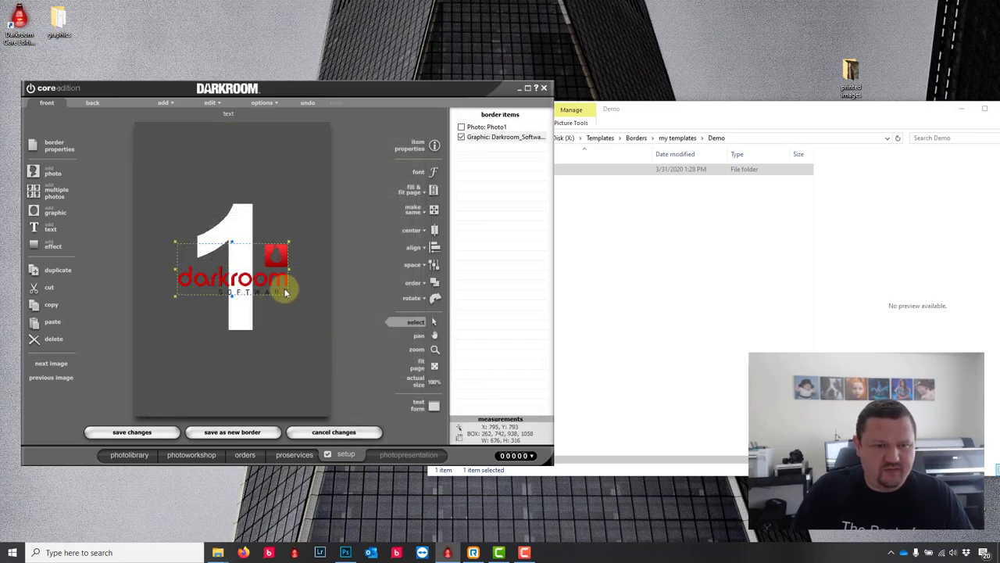
Step: Move the logo to the bottom-right corner and save it as a new border in X:\Templates\Borders\my templates\Demo
drag(265, 257, 312, 378)
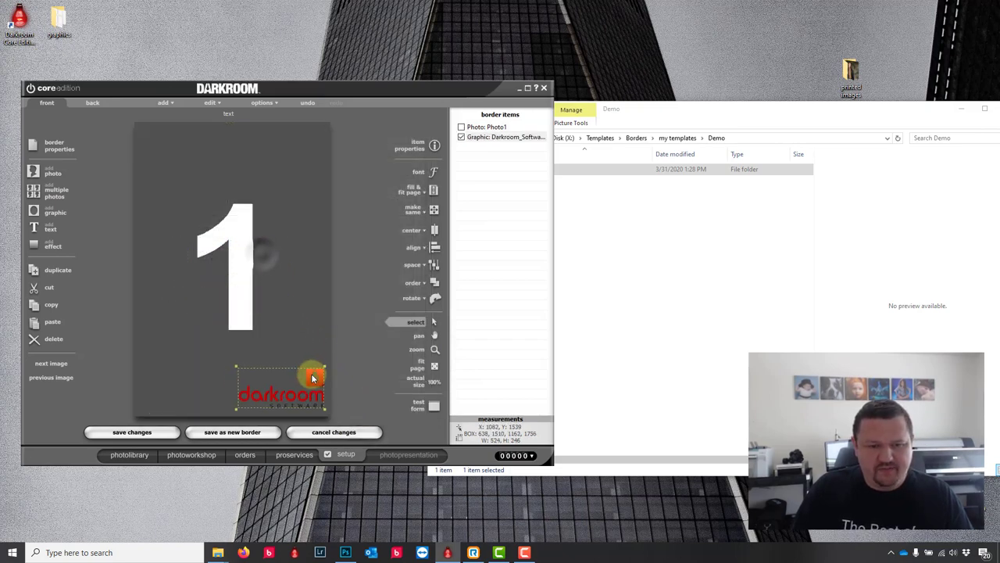
click(244, 434)
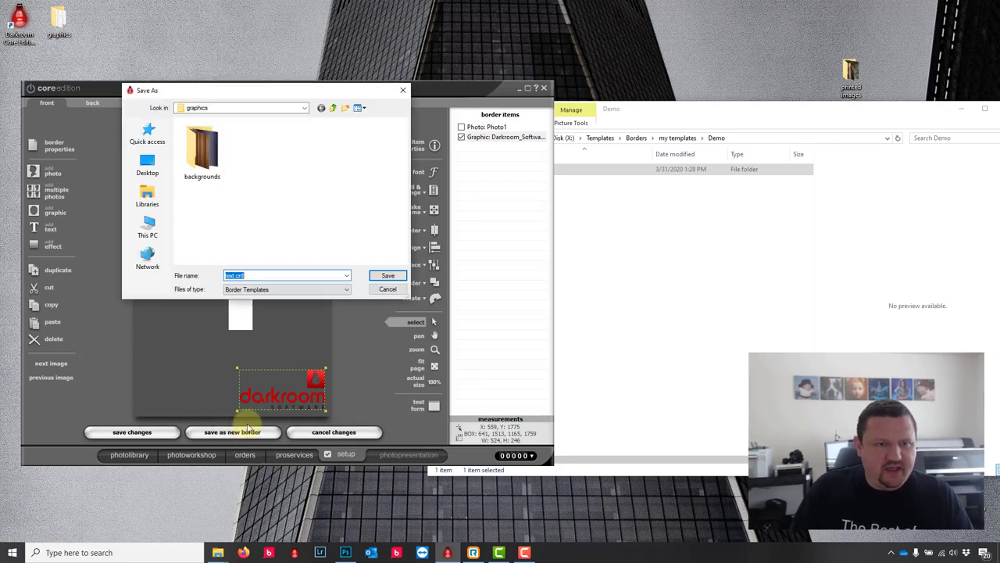
click(304, 109)
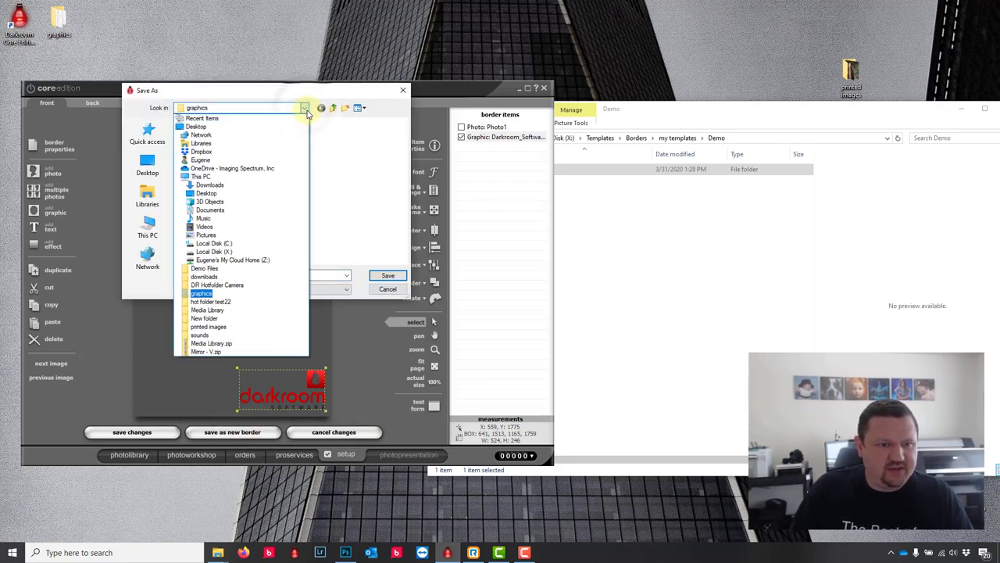
click(208, 251)
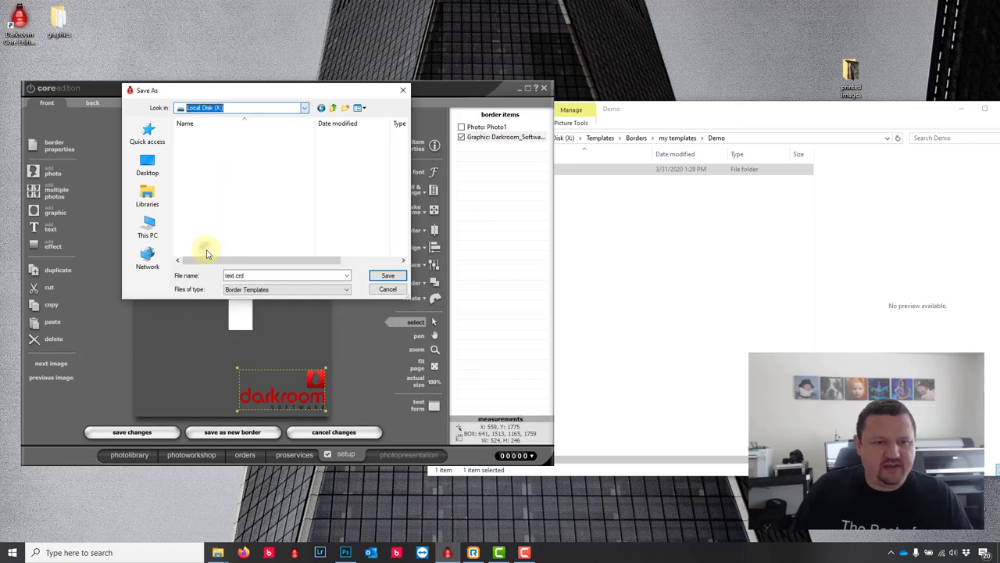
double_click(200, 194)
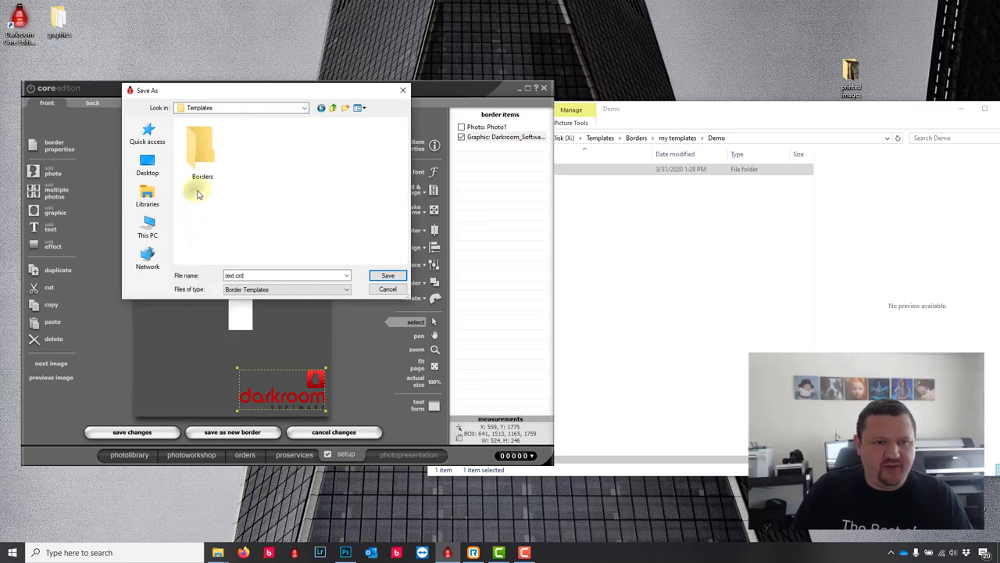
double_click(197, 167)
double_click(196, 154)
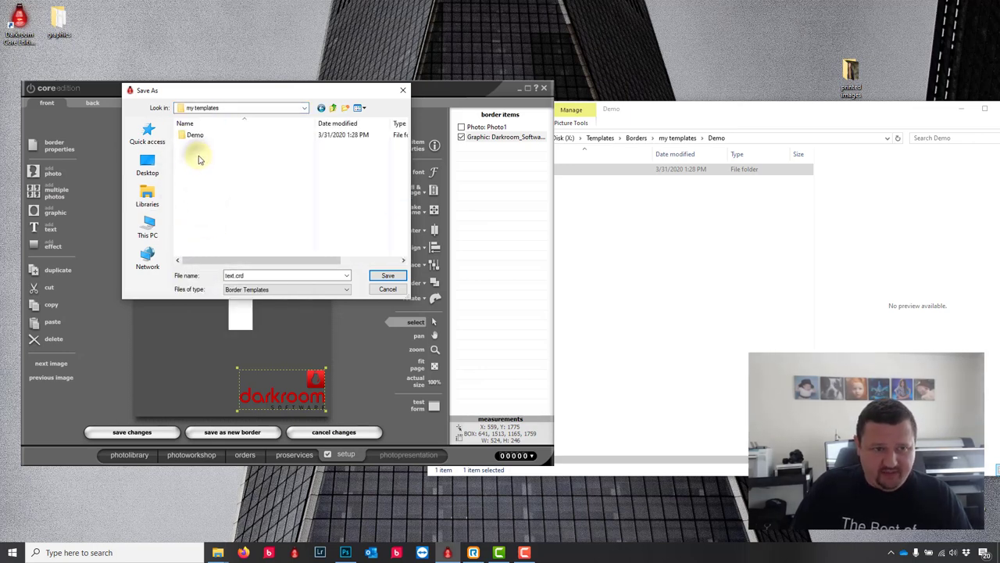
double_click(194, 137)
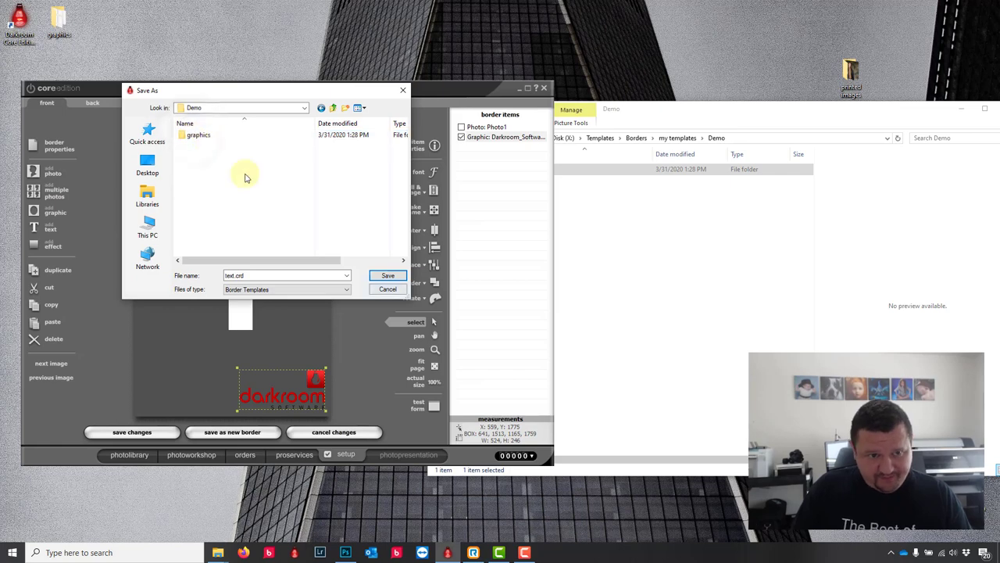
Step: Finish saving the border into the Demo folder, then open the desktop graphics folder
click(388, 278)
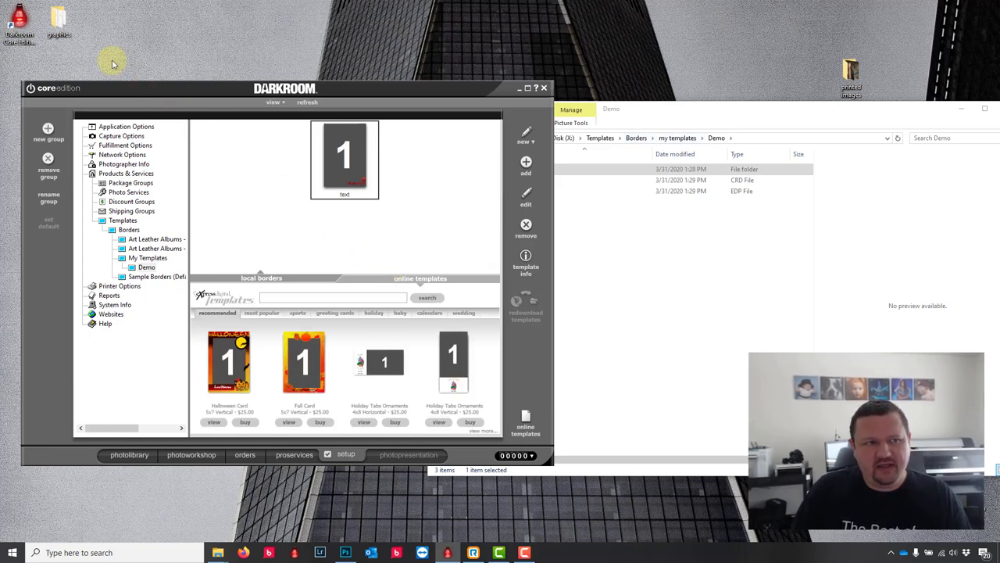
click(55, 27)
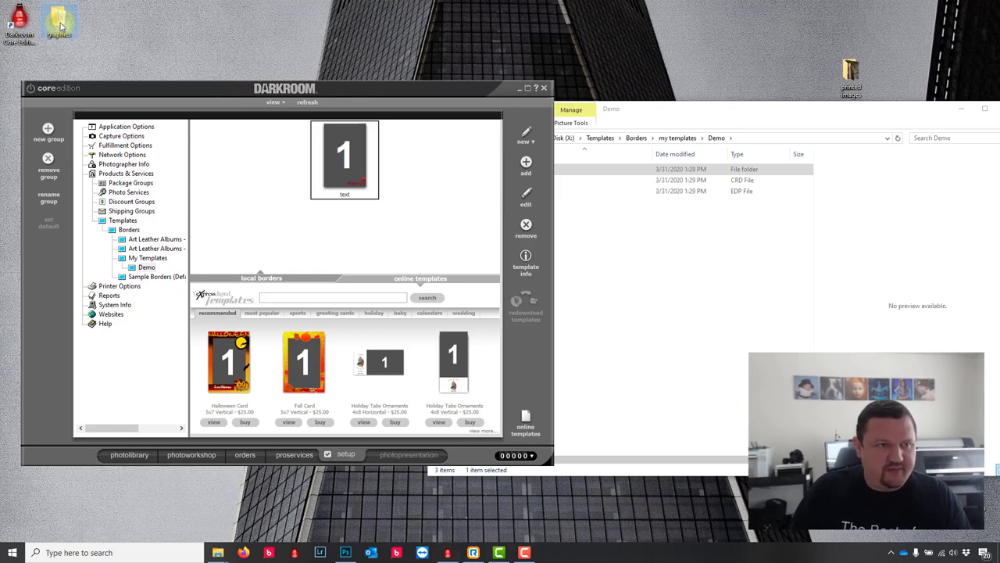
double_click(57, 23)
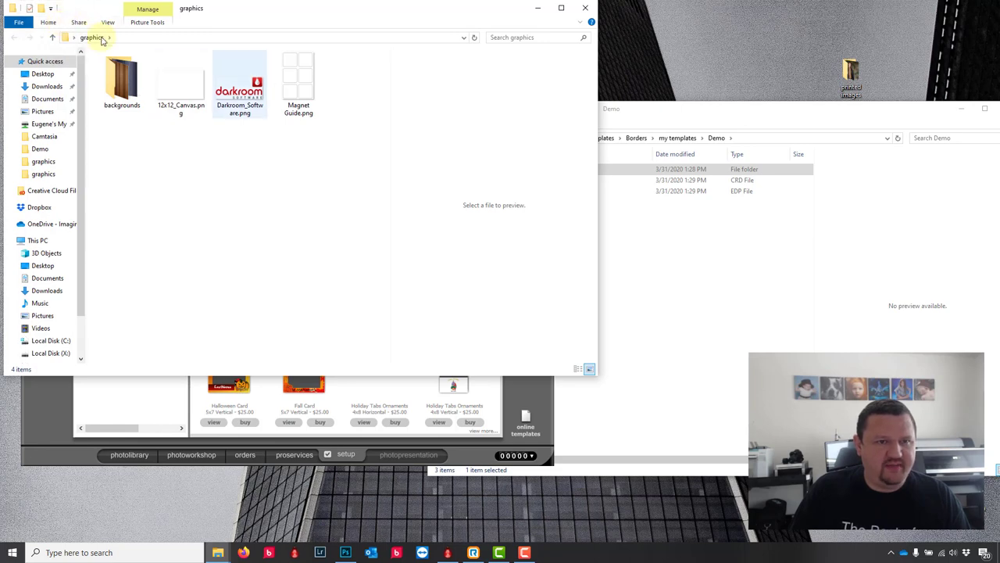
Step: Drag Darkroom_Software.png from the graphics folder onto the desktop, then bring the Demo folder window forward
click(239, 84)
drag(239, 84, 786, 75)
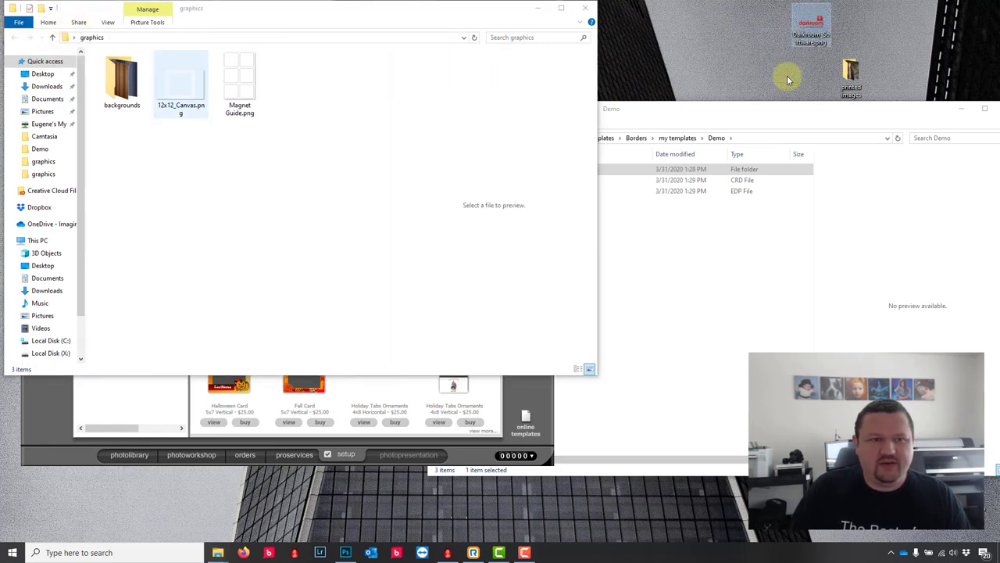
click(540, 390)
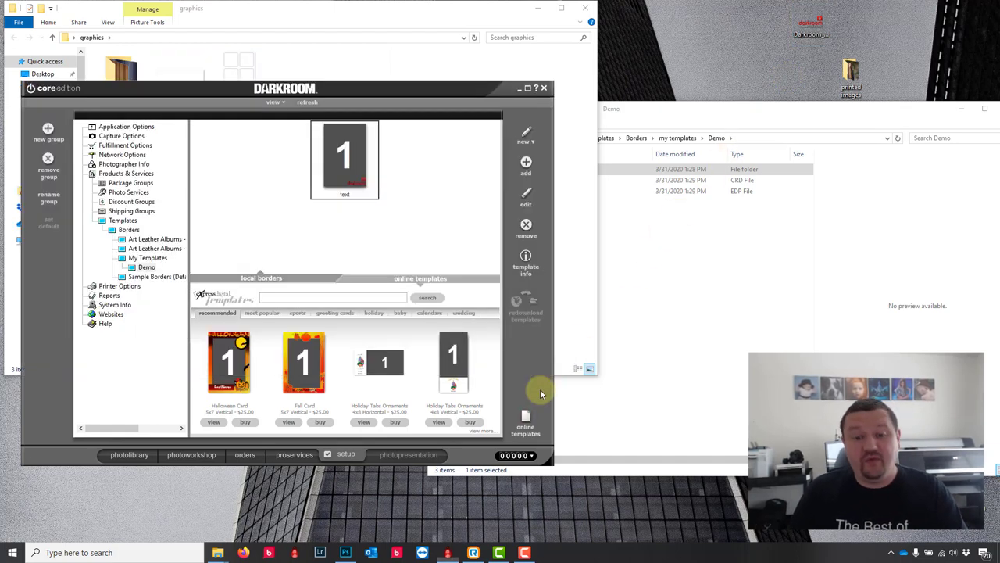
click(676, 119)
Step: Open text.crd in Notepad, highlight the logo's graphics folder file path, then return to Darkroom
double_click(543, 181)
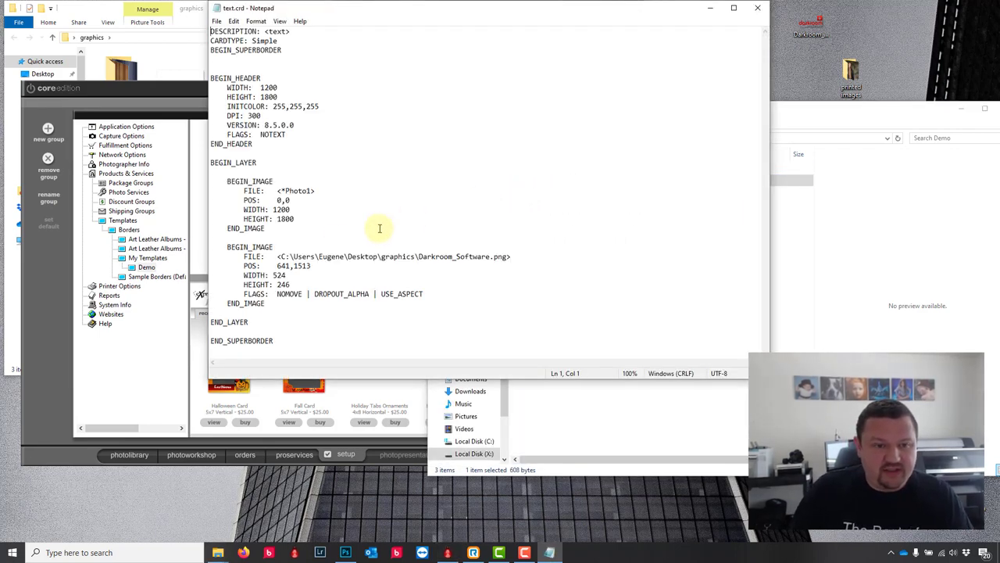
drag(281, 256, 509, 256)
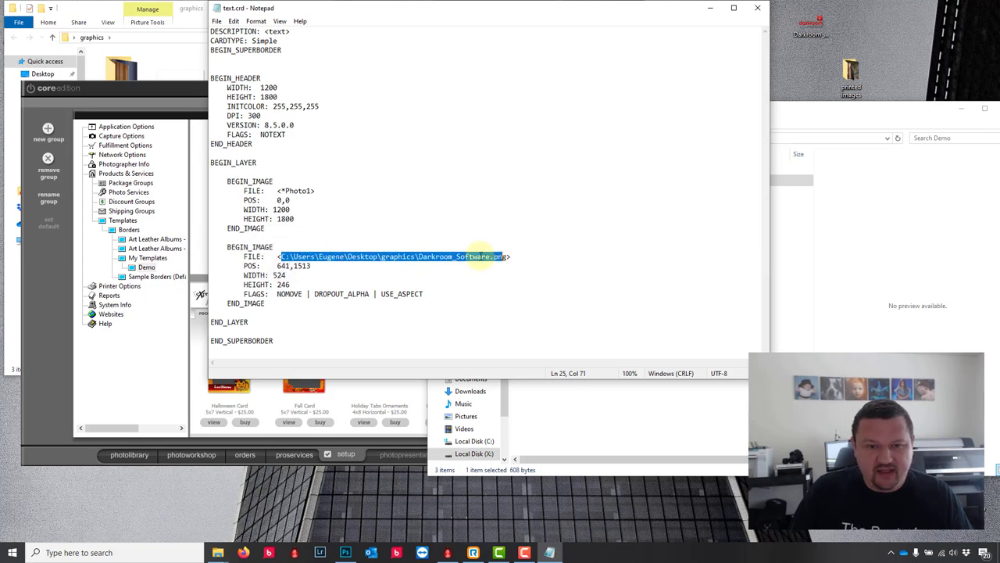
drag(419, 256, 379, 256)
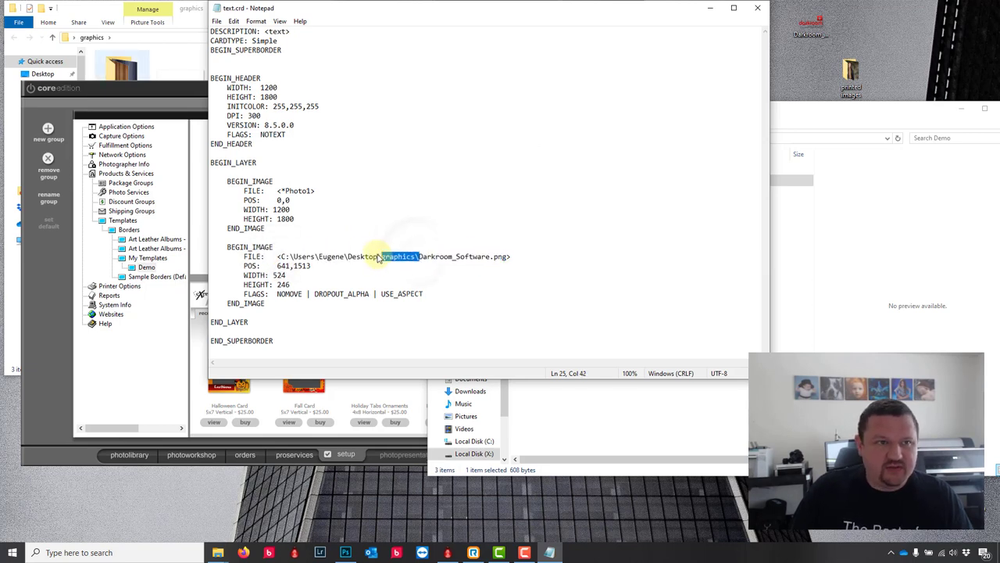
click(146, 93)
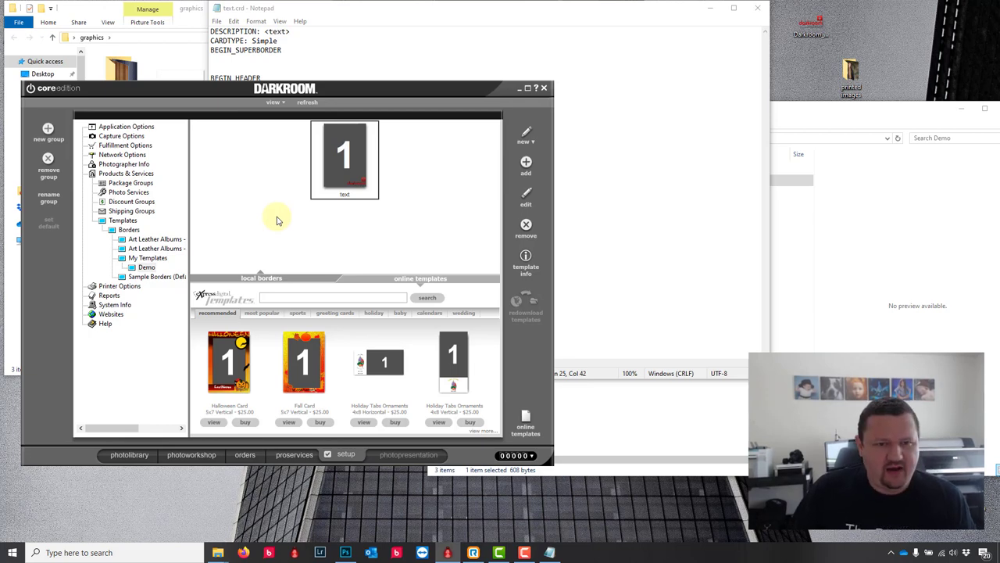
Step: Open the text template, cancel without saving changes, then delete it from the Demo group
double_click(356, 146)
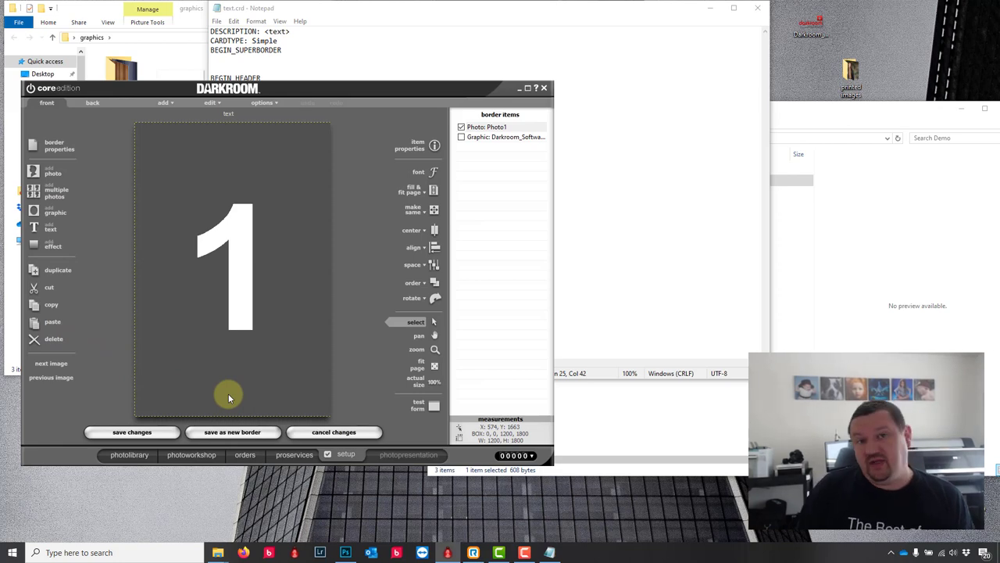
click(349, 435)
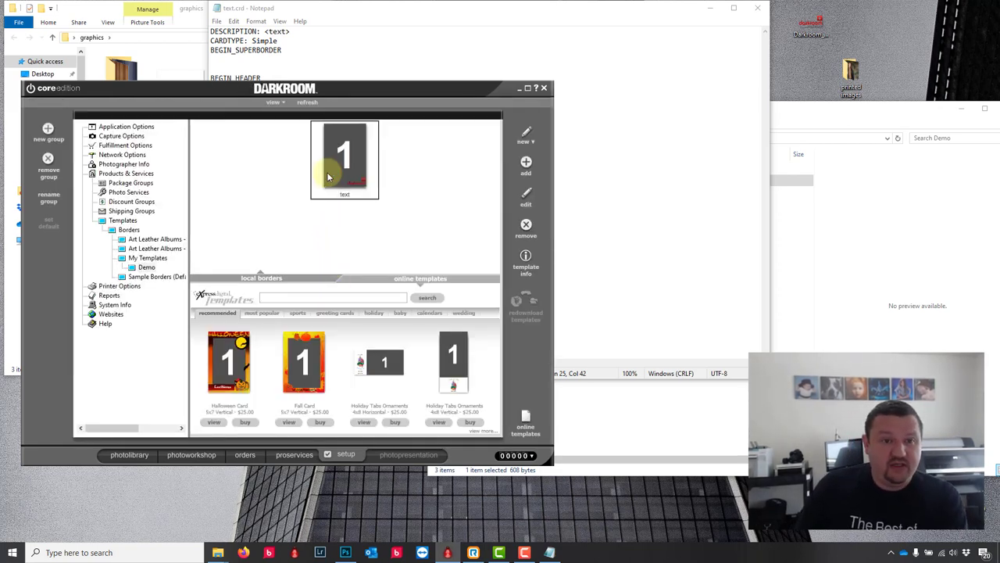
key(Delete)
click(530, 311)
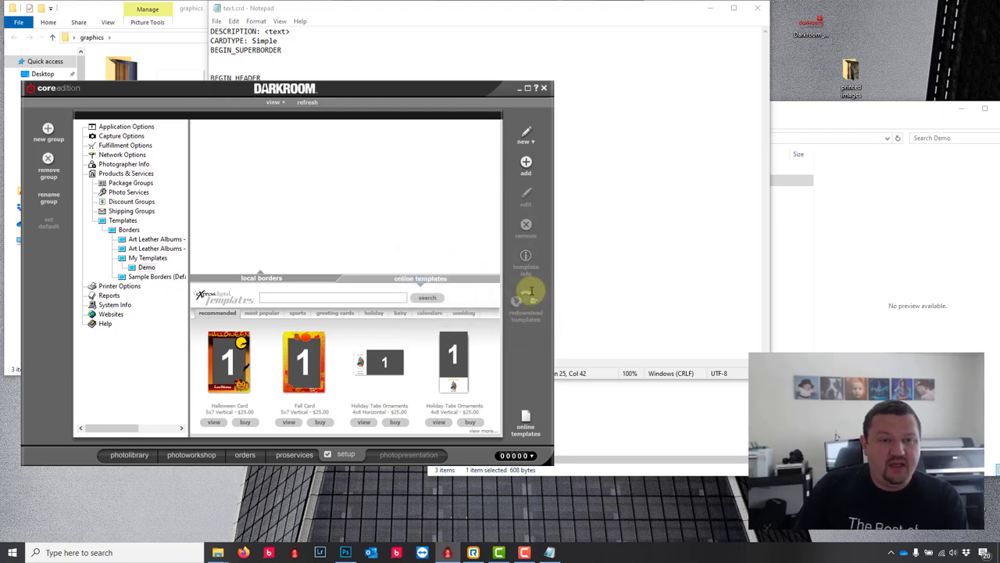
Step: Create a new border described as 4x6 Logo Vert and add a full-page photo area
click(526, 133)
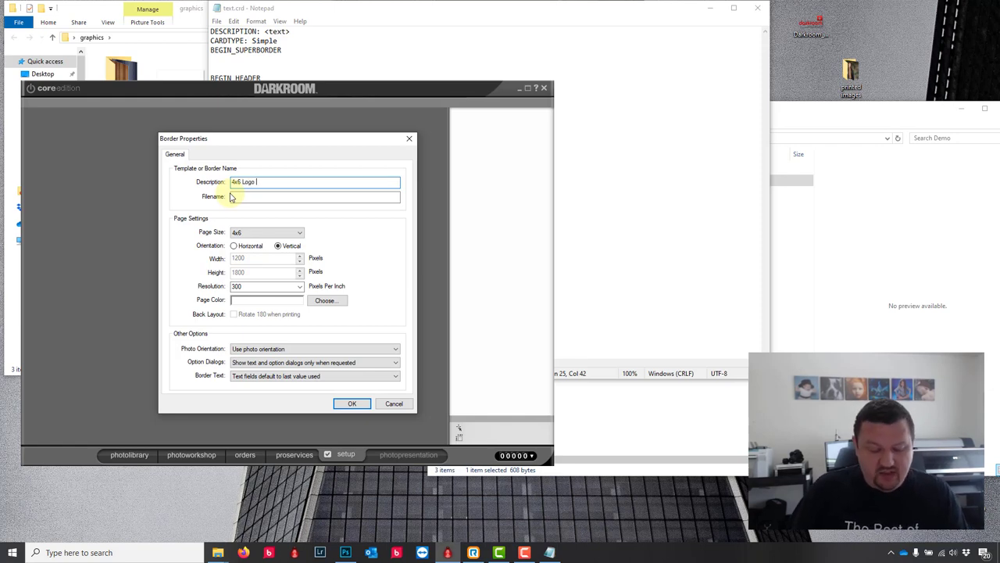
text(rt)
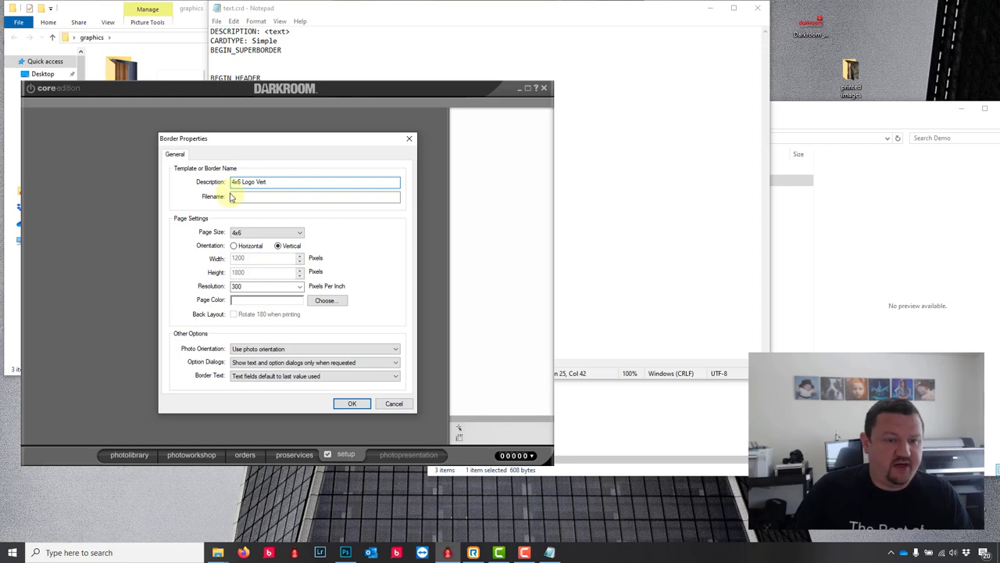
double_click(246, 287)
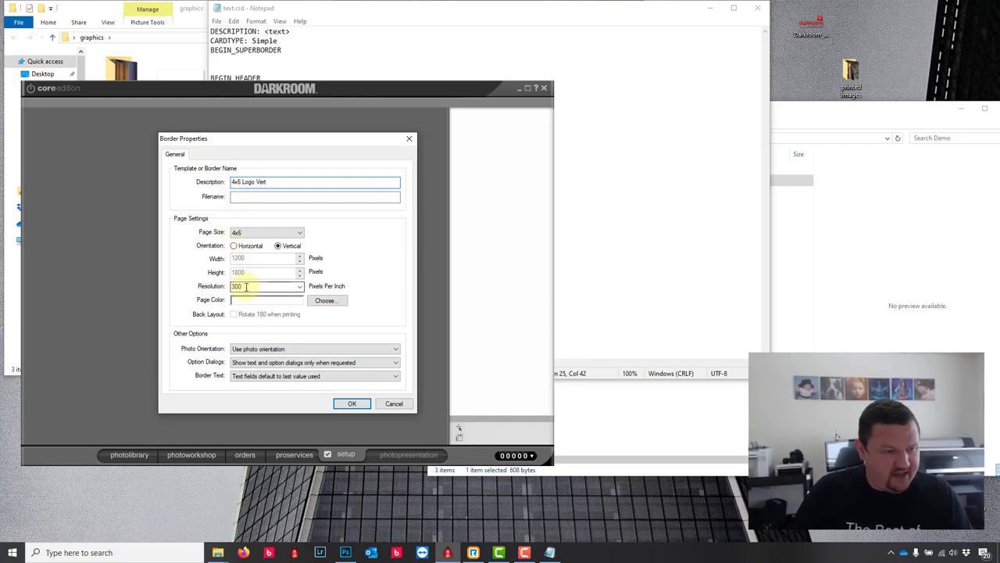
click(351, 403)
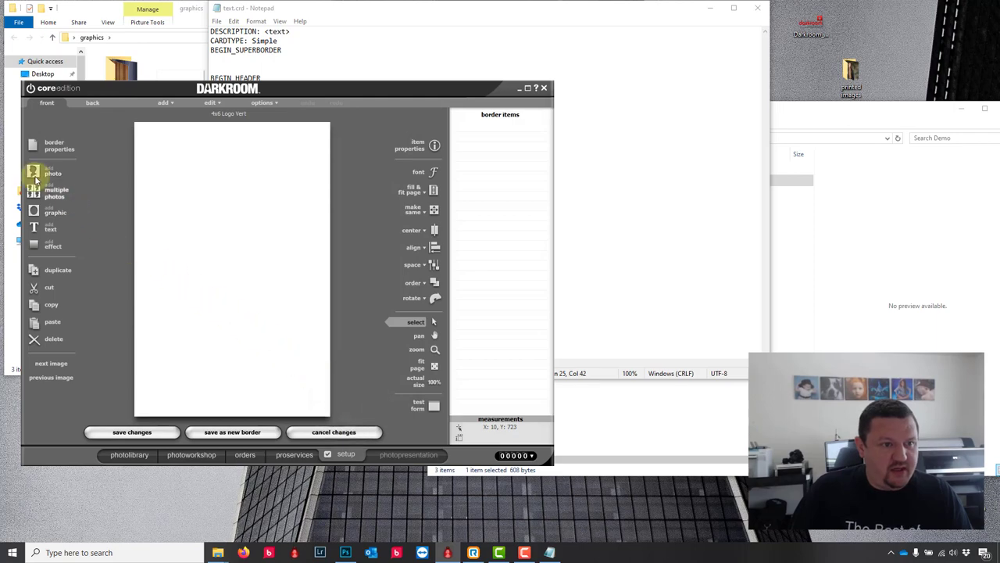
click(36, 179)
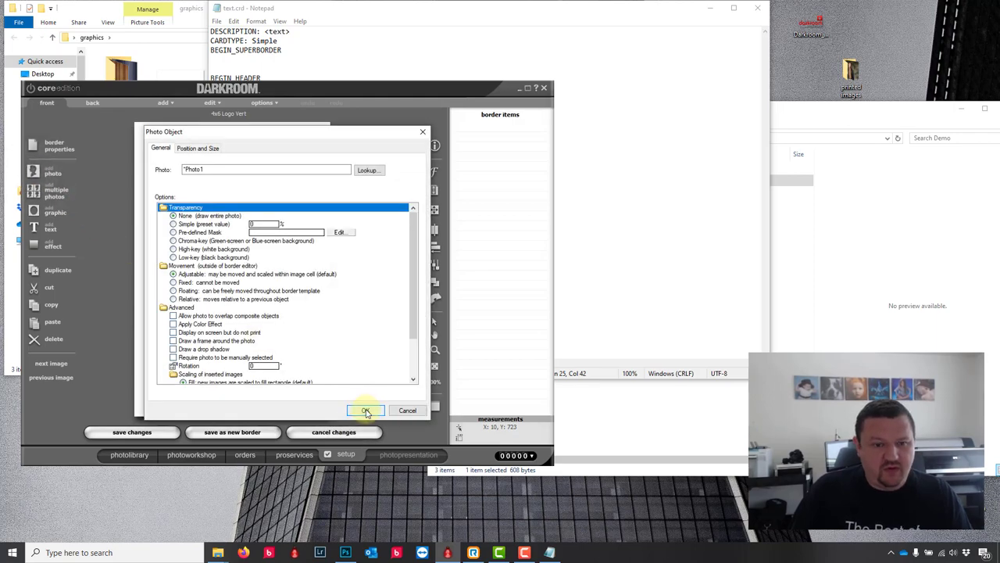
click(366, 411)
Step: Add the Darkroom_Software.png logo from the graphics folder as a graphic on the border
click(43, 213)
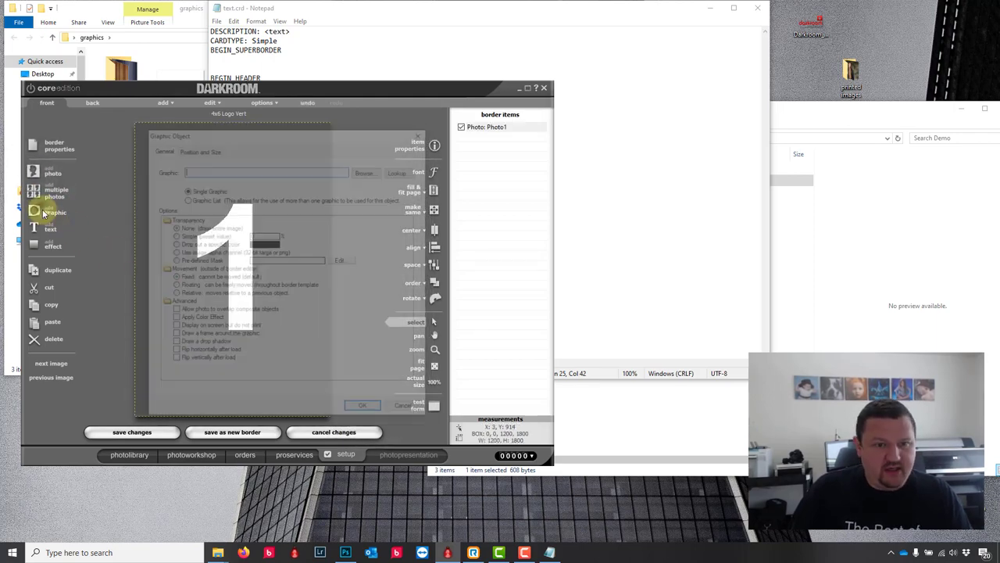
click(364, 173)
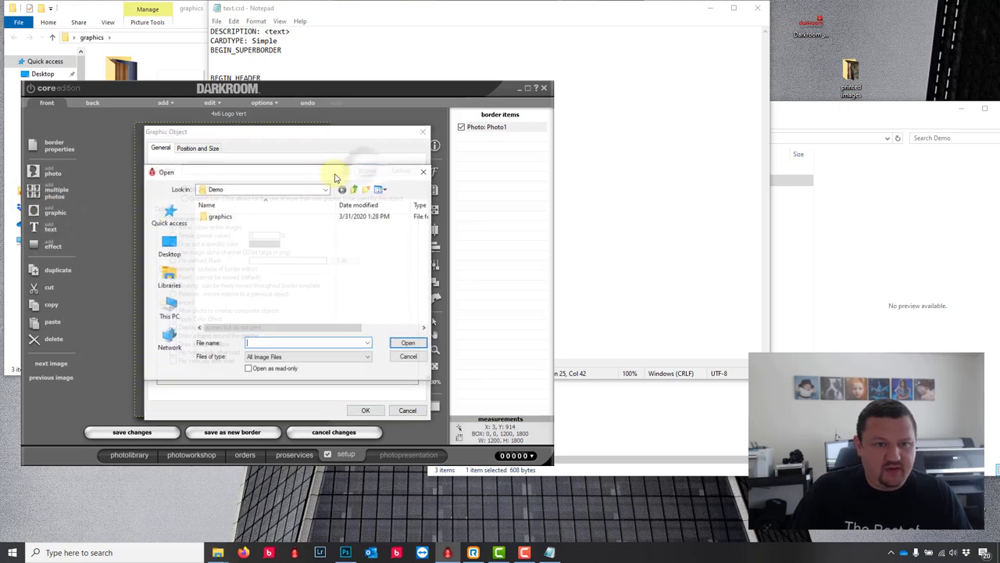
click(230, 193)
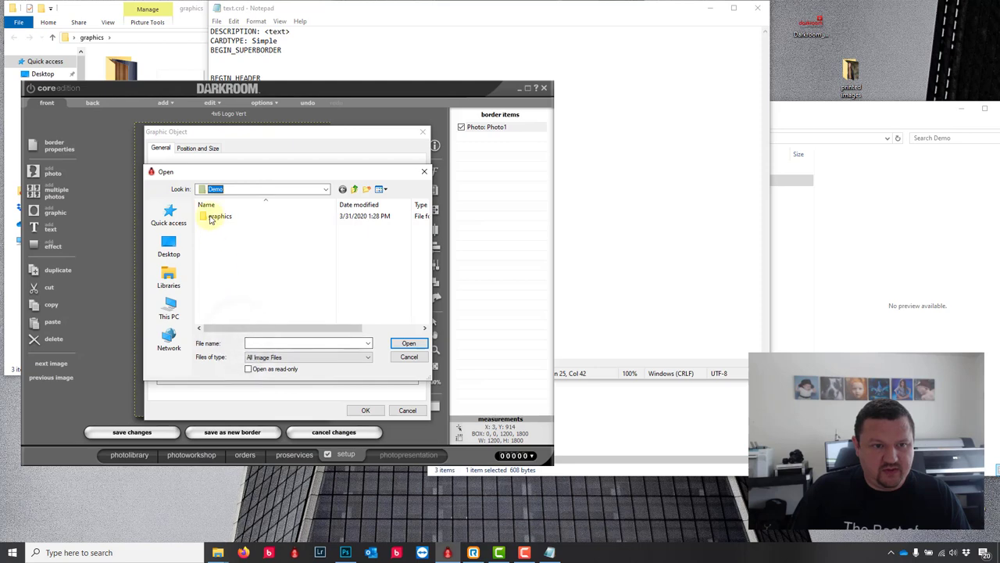
double_click(218, 217)
click(336, 246)
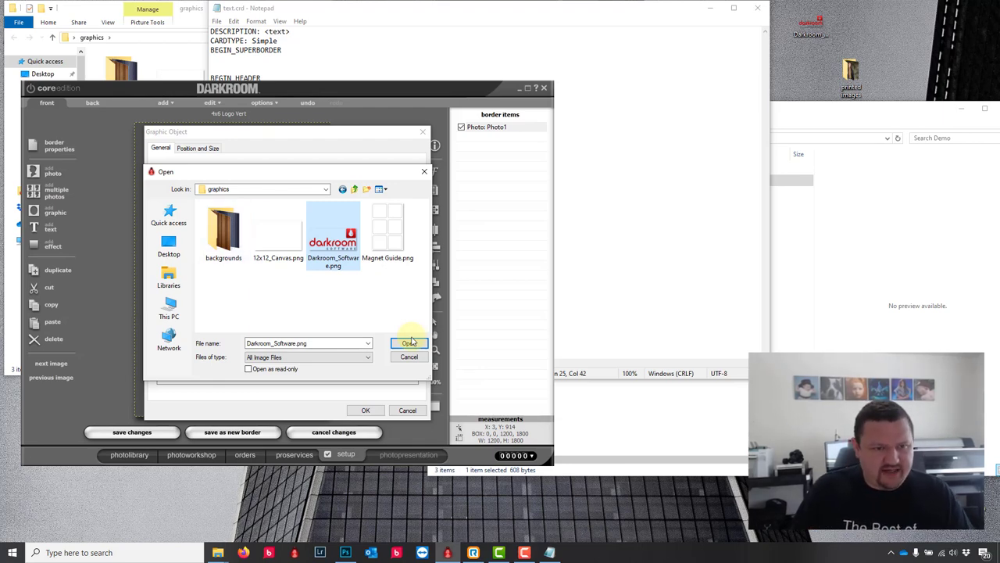
click(407, 344)
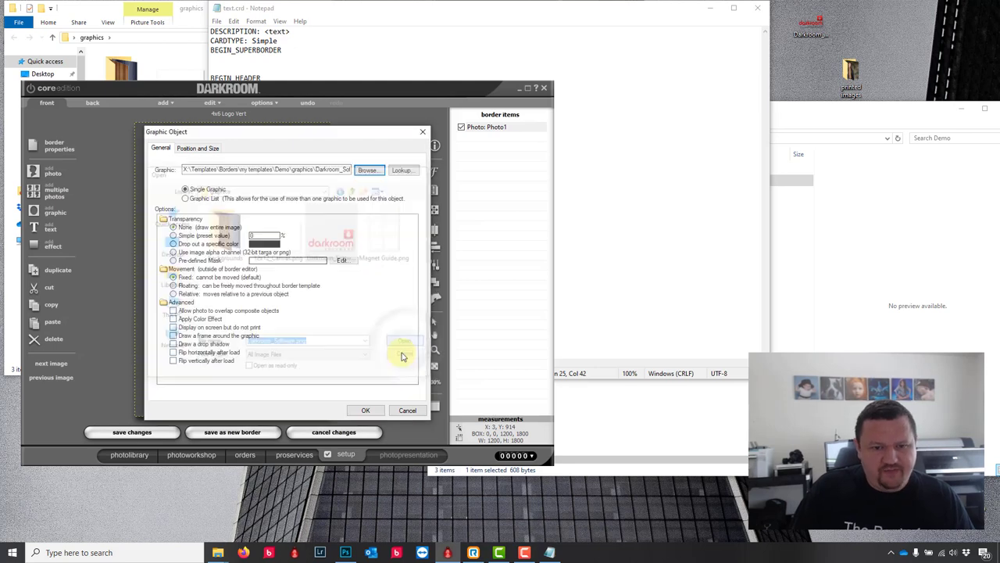
click(378, 410)
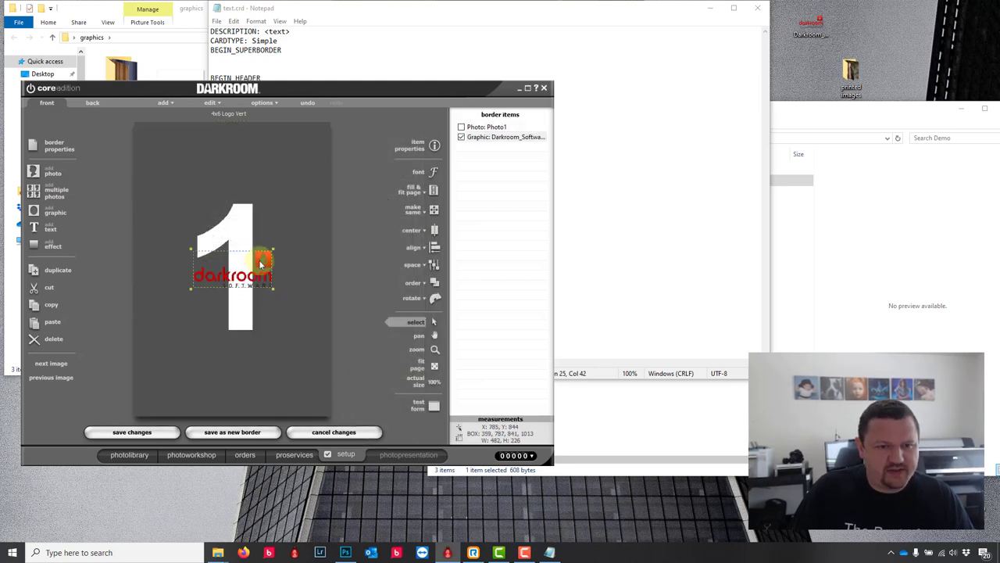
Step: Move the logo lower right, save as 4x6 Logo Vert.crd, then reopen it and recentre the logo
drag(260, 264, 314, 385)
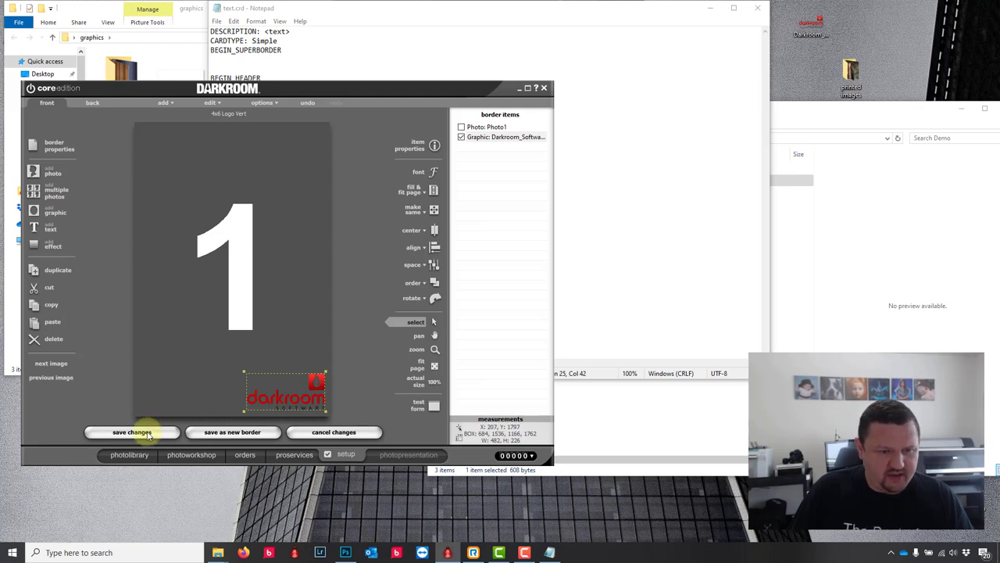
click(221, 434)
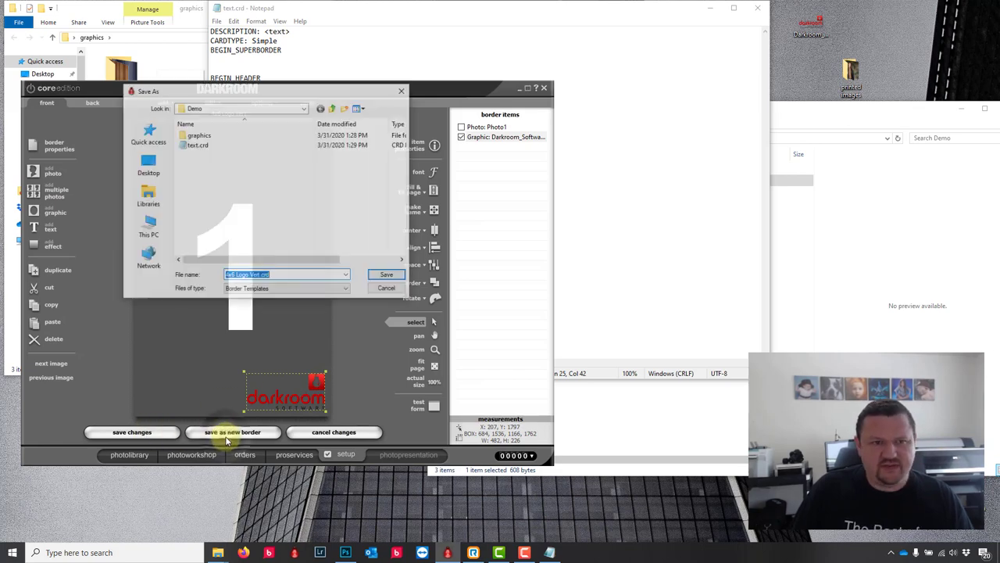
click(388, 276)
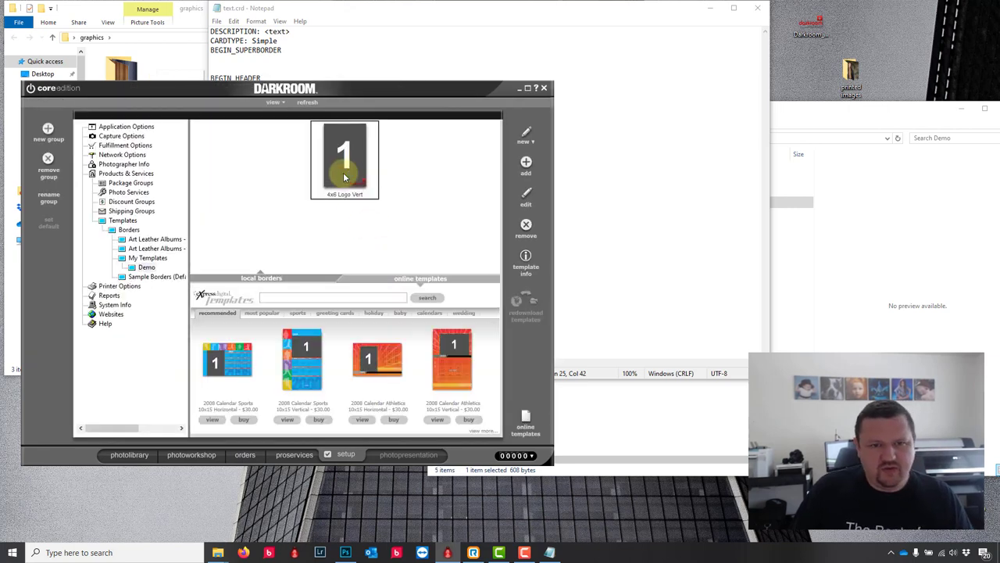
double_click(344, 176)
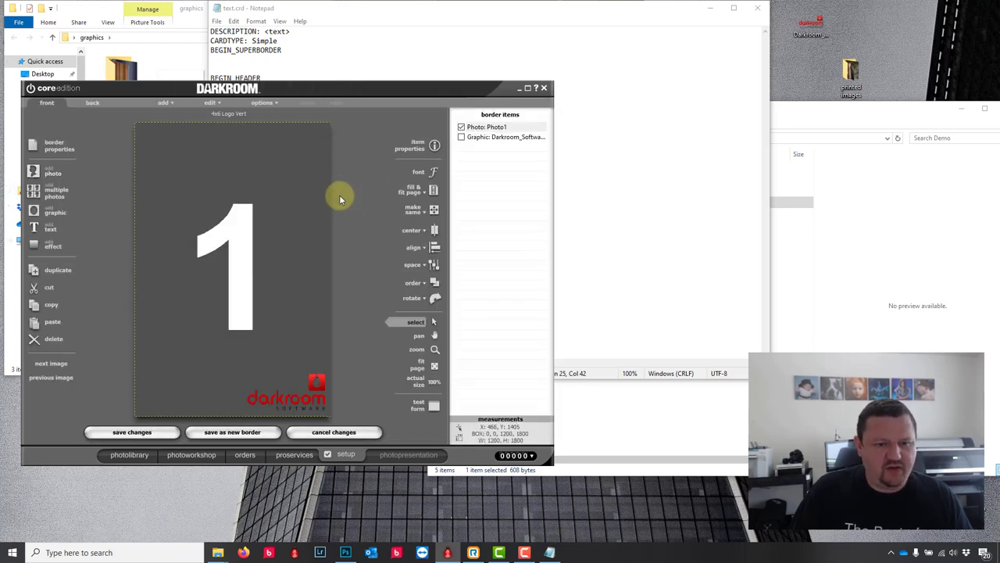
drag(309, 380, 231, 221)
Step: Rename the description to 4x6 Logo Horz, switch to horizontal orientation, and move the logo lower right
click(55, 145)
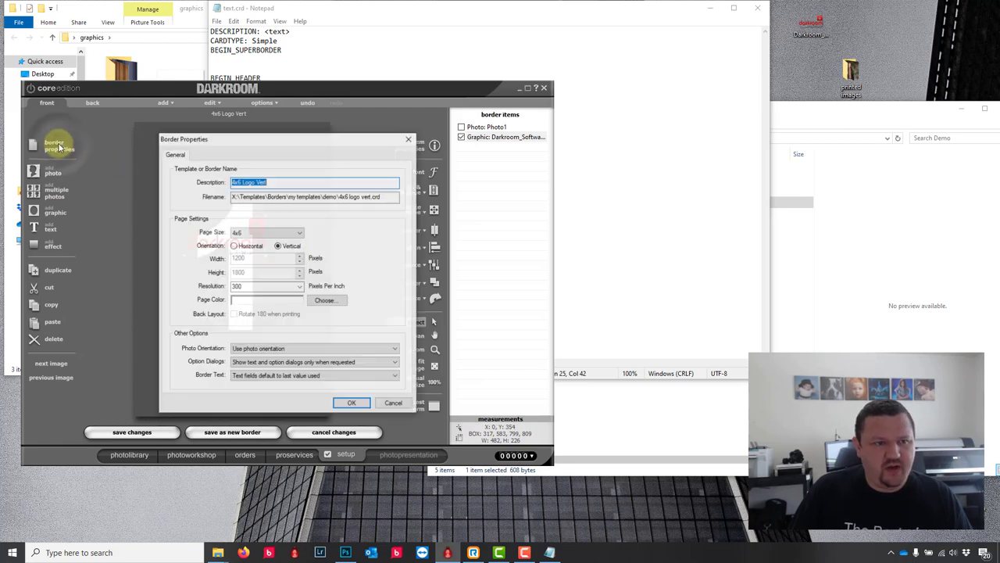
double_click(261, 181)
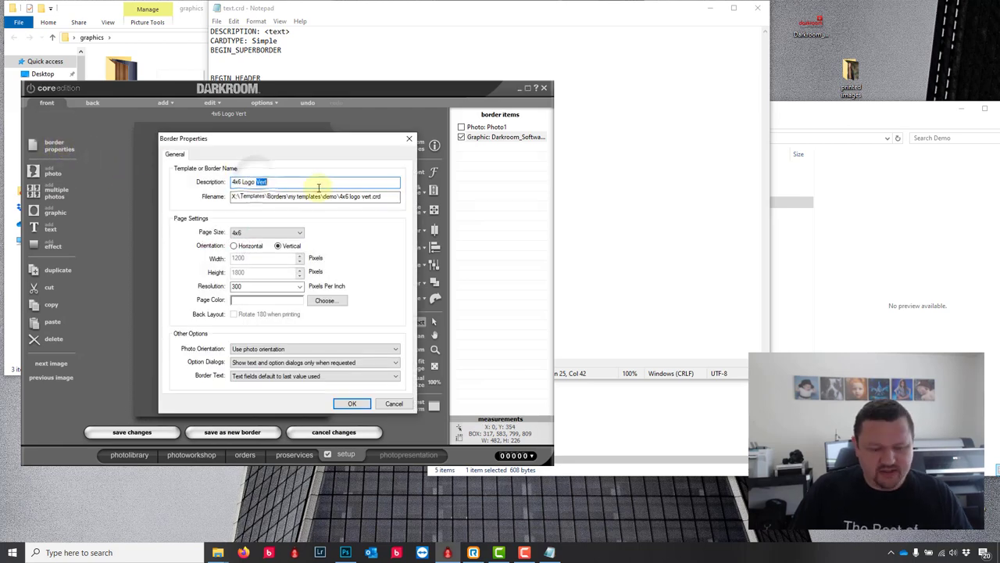
text(Horz)
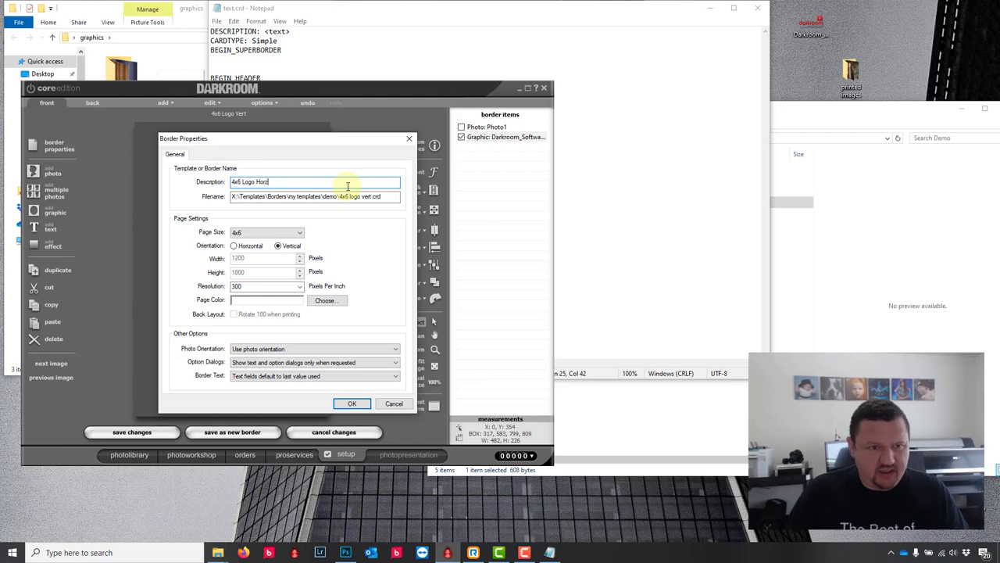
click(238, 246)
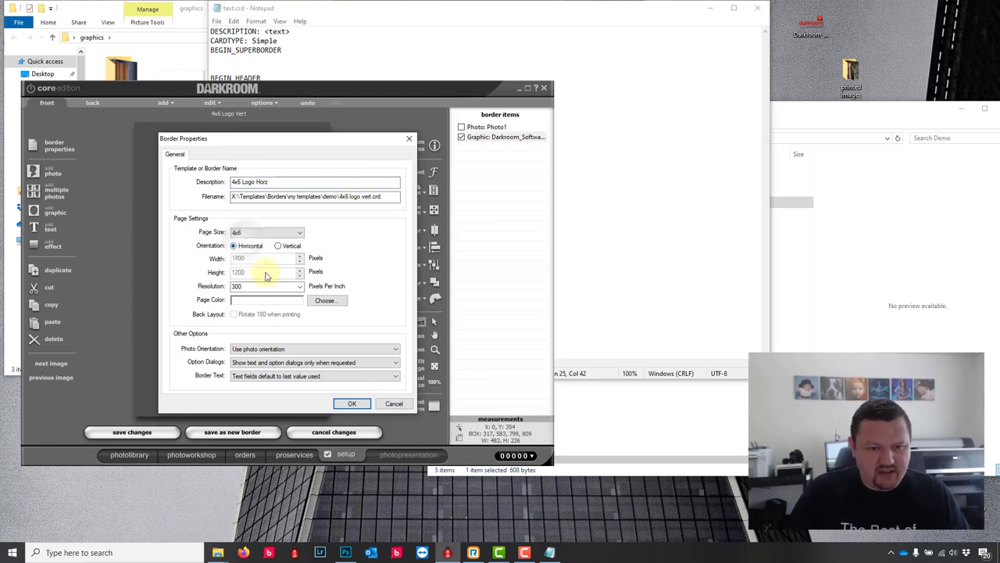
click(353, 404)
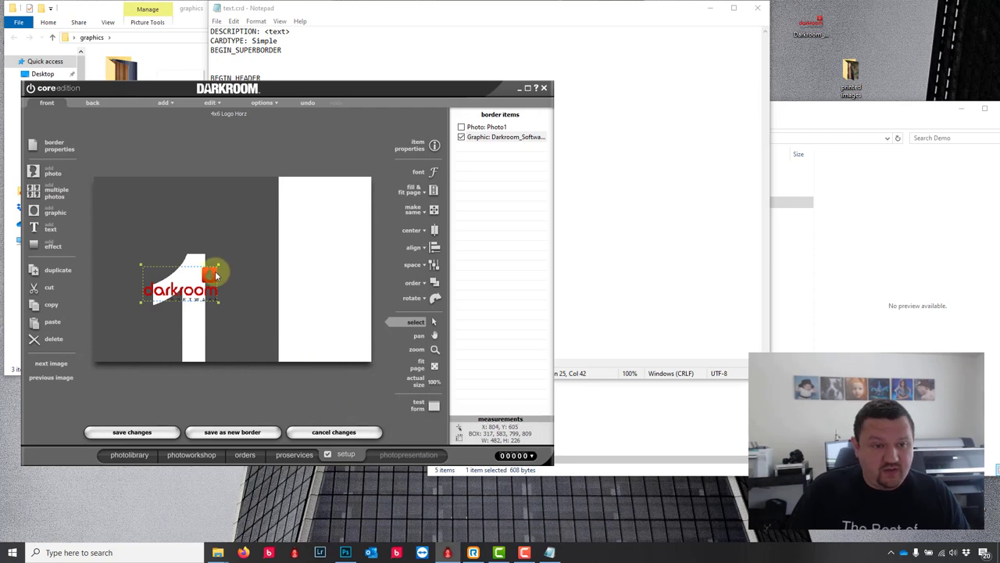
drag(216, 275, 365, 332)
Step: Set Photo1 to Fill Entire Page and save as the new border 4x6 Logo Horz.crd
click(259, 197)
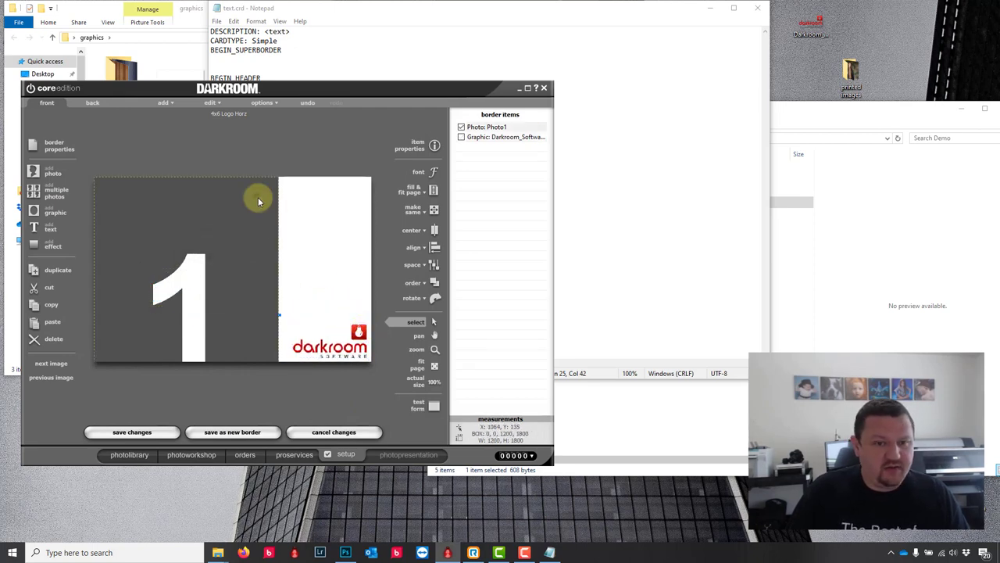
click(434, 212)
click(431, 190)
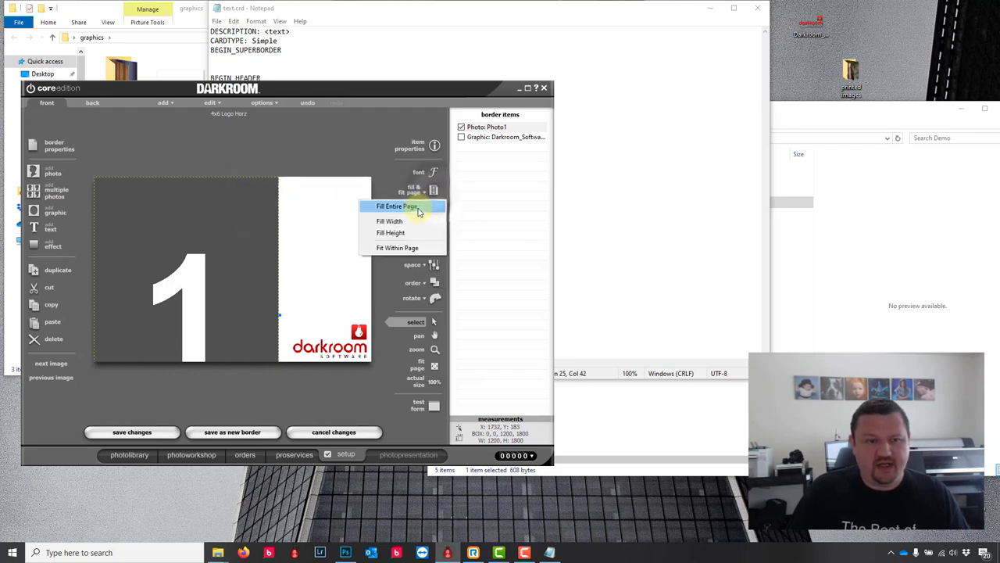
click(418, 208)
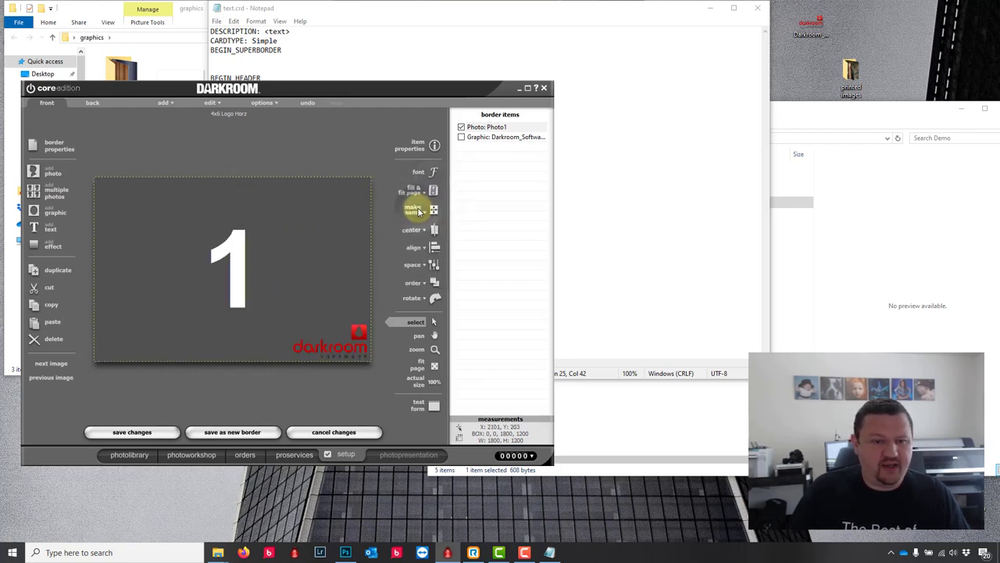
click(246, 432)
click(384, 273)
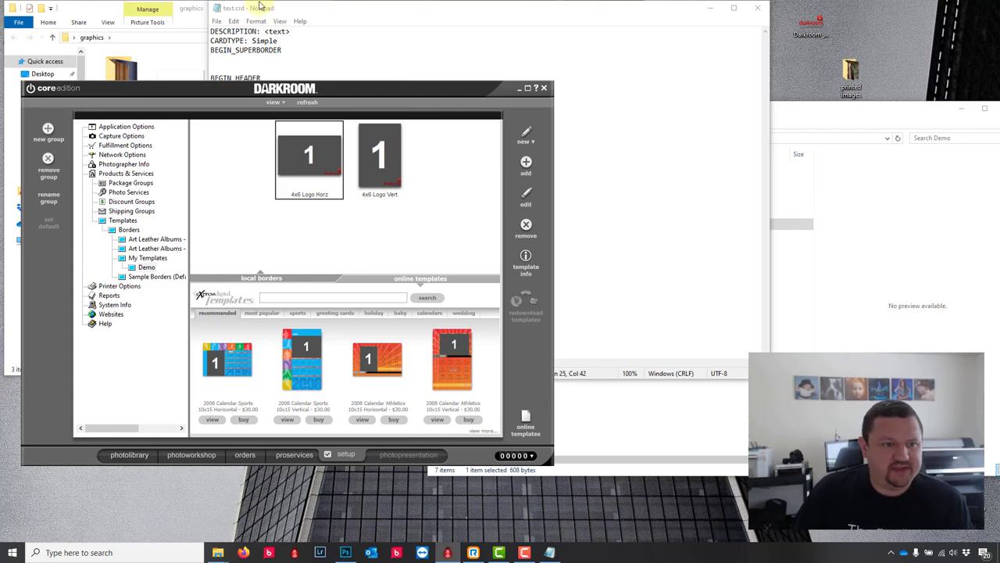
Step: Delete the Digital Media item from the Event Packages 4x6 package
click(125, 183)
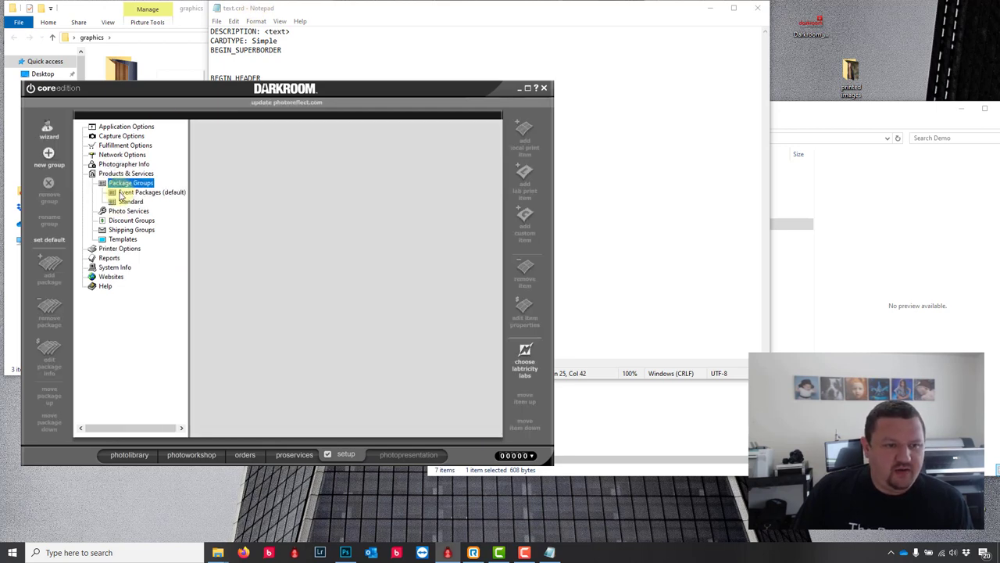
double_click(121, 195)
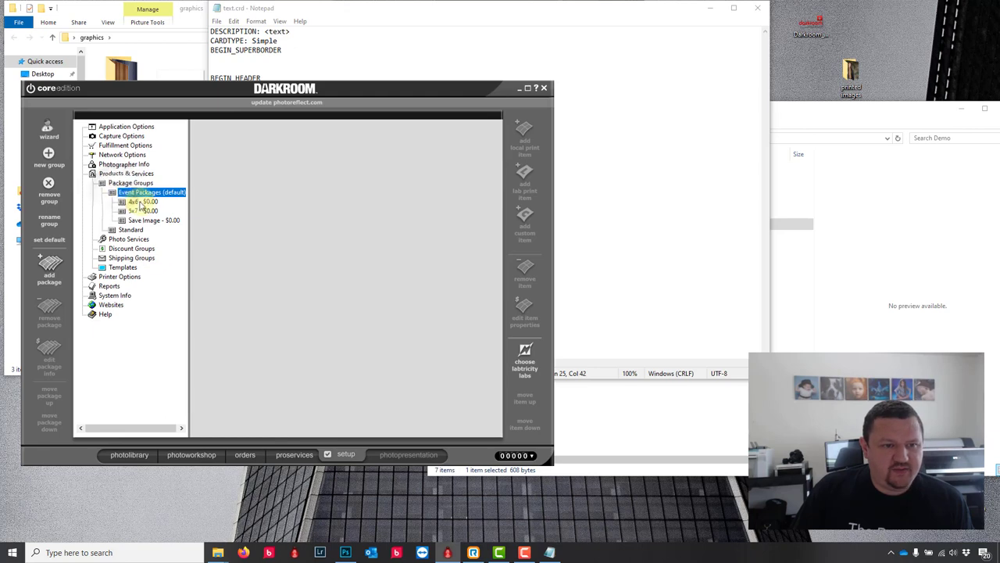
click(148, 202)
click(220, 196)
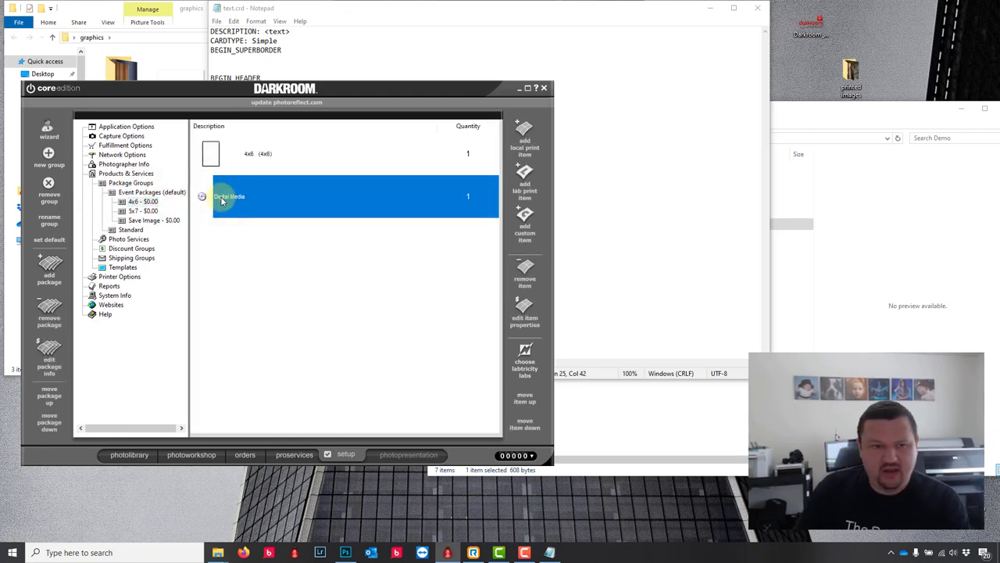
key(Delete)
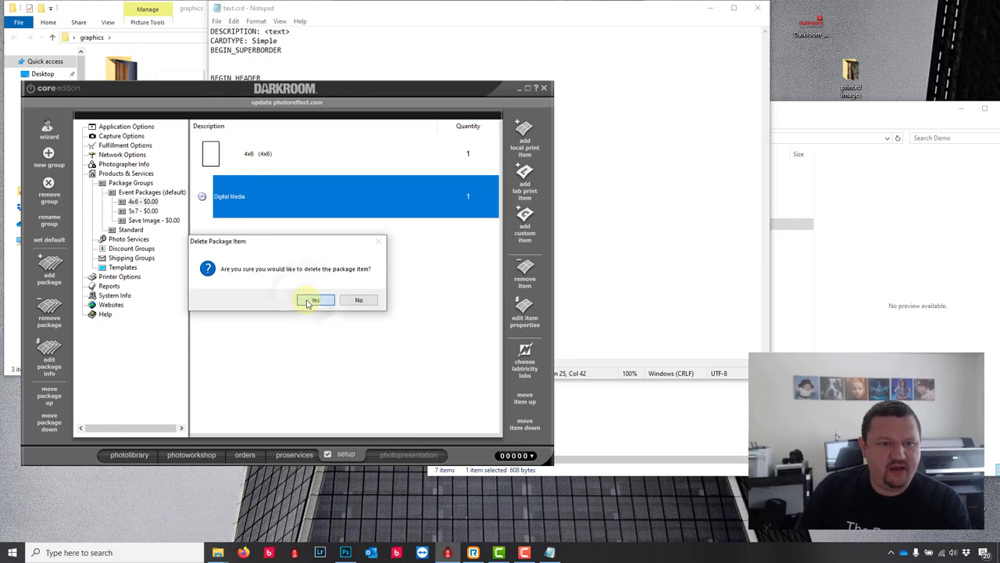
click(313, 300)
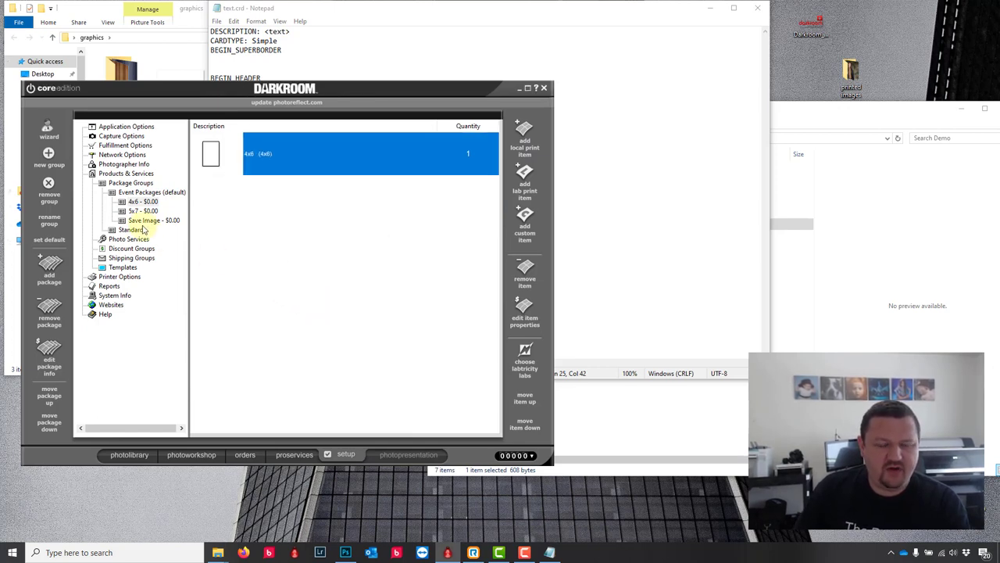
Step: Make the 4x6 item always use the Demo 4x6 Logo Horz border, then go to the photo library
double_click(205, 156)
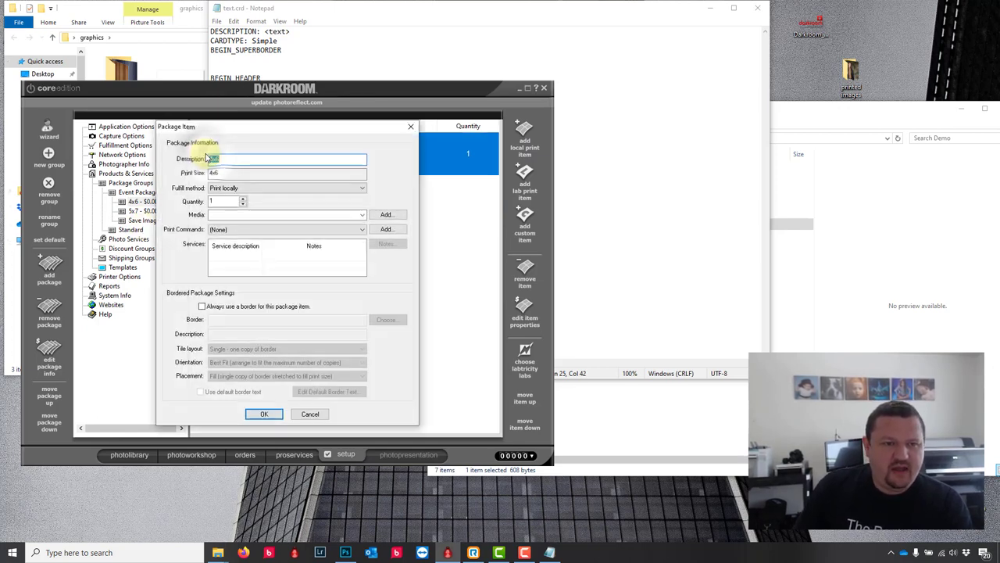
click(225, 307)
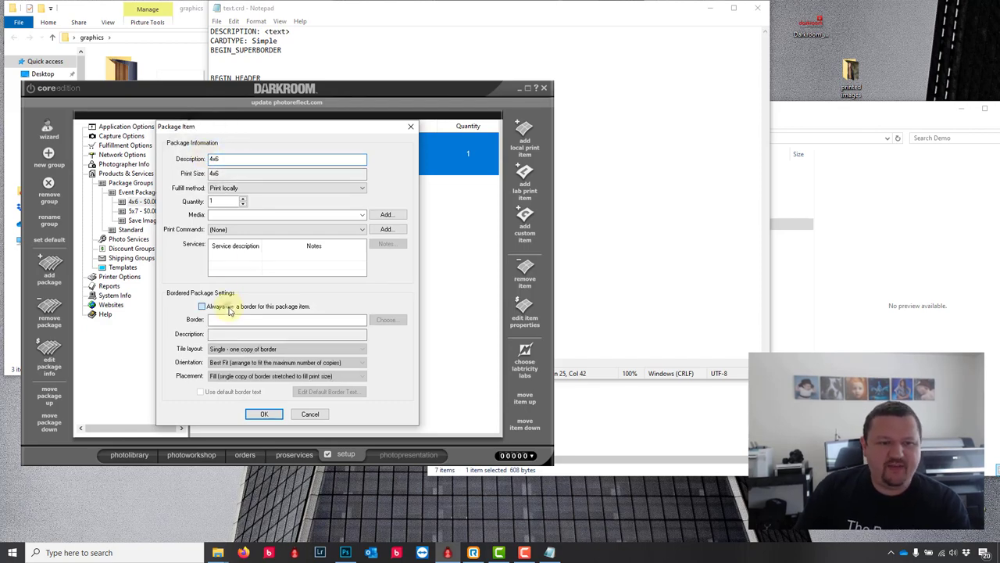
click(395, 320)
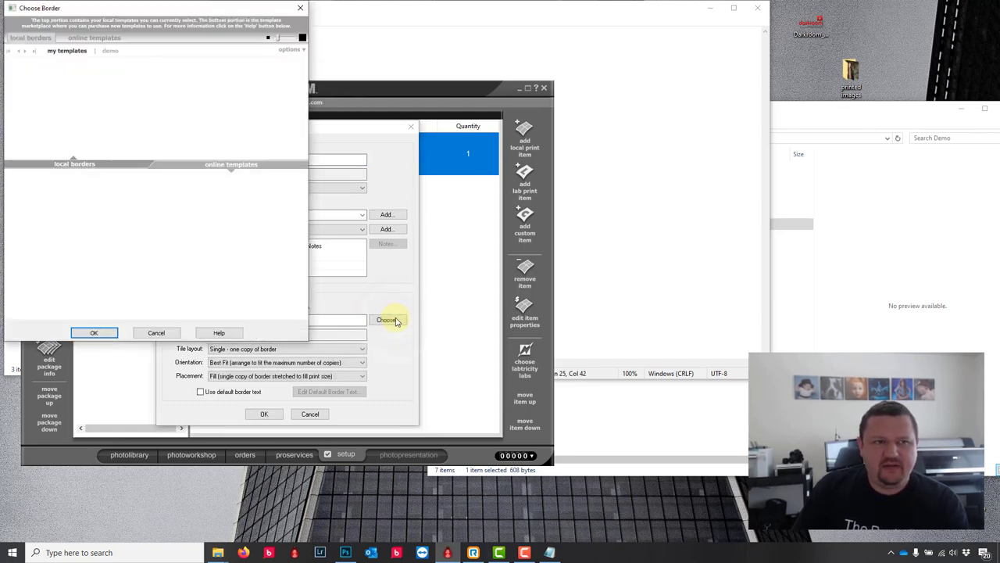
click(110, 51)
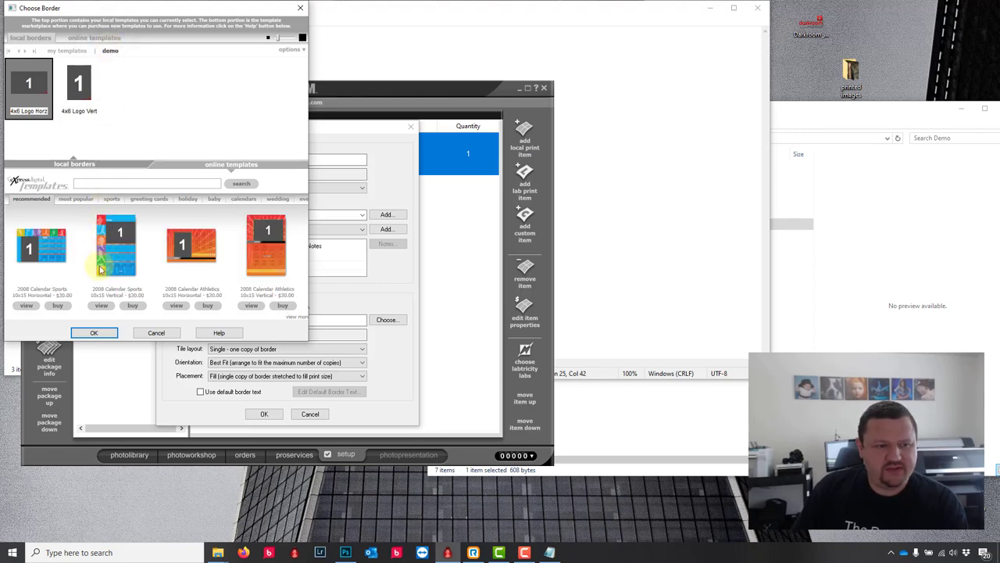
click(94, 332)
click(262, 414)
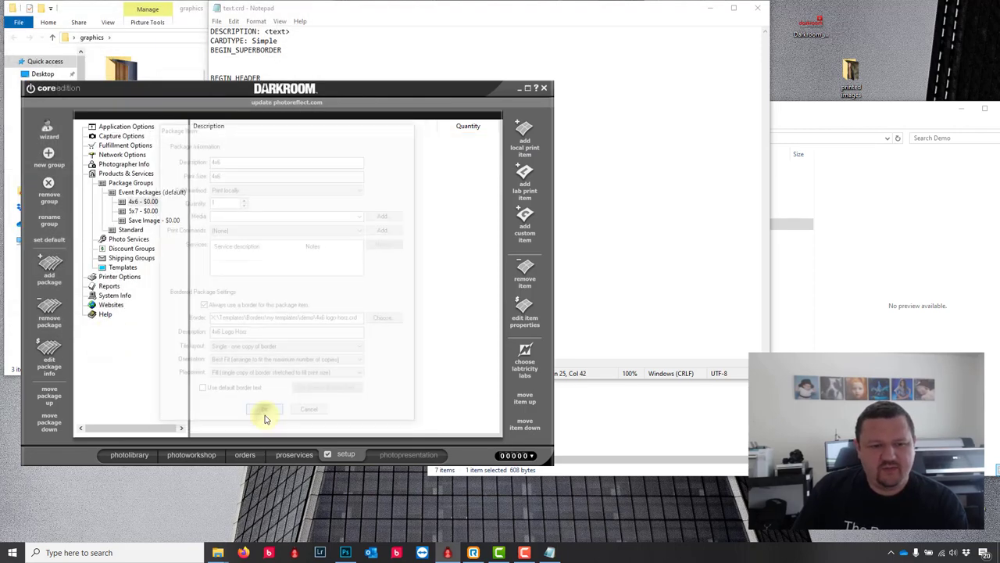
click(139, 454)
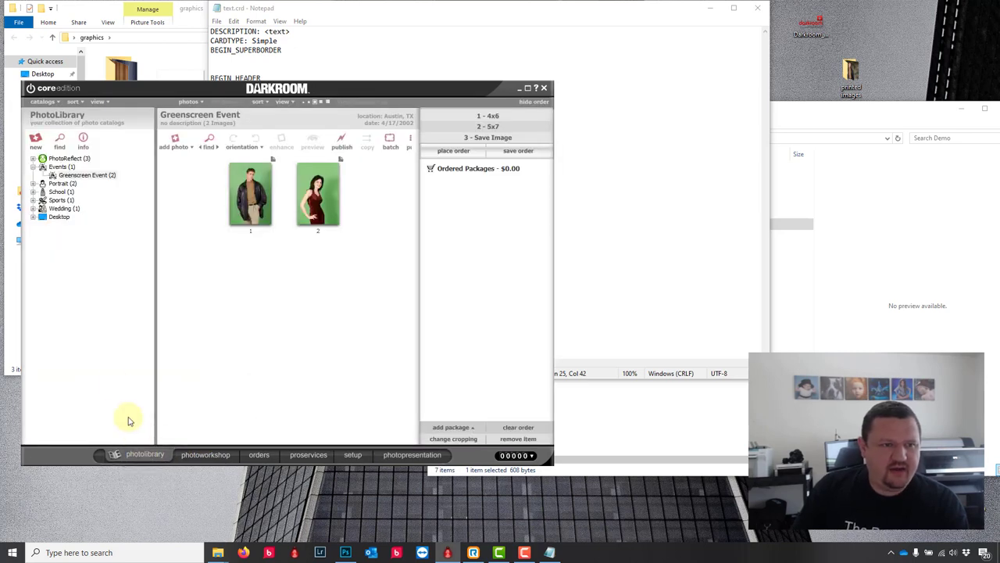
Step: Open the Sports > North Basketball photos and order photo 2 as a 1 - 4x6 package
click(33, 192)
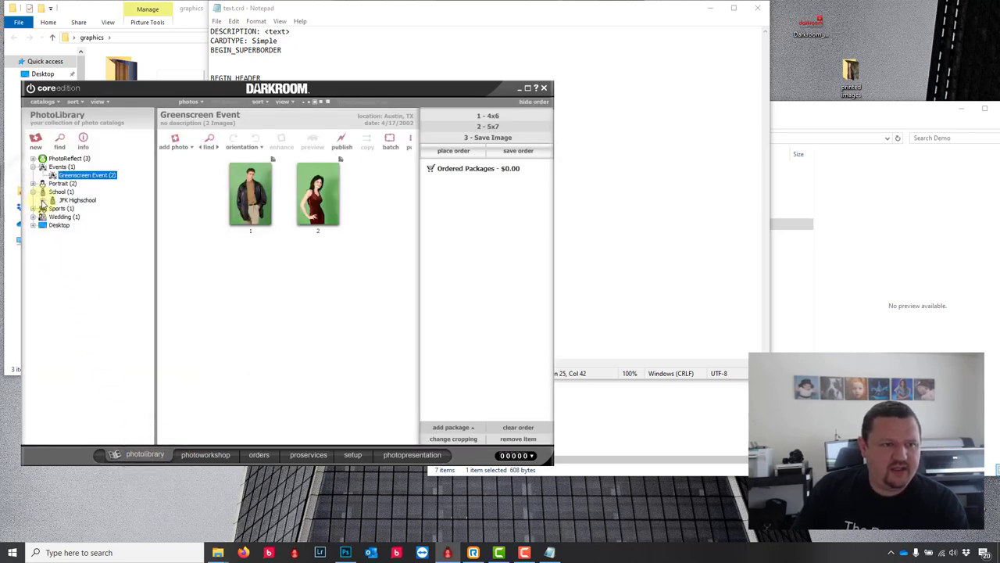
click(85, 207)
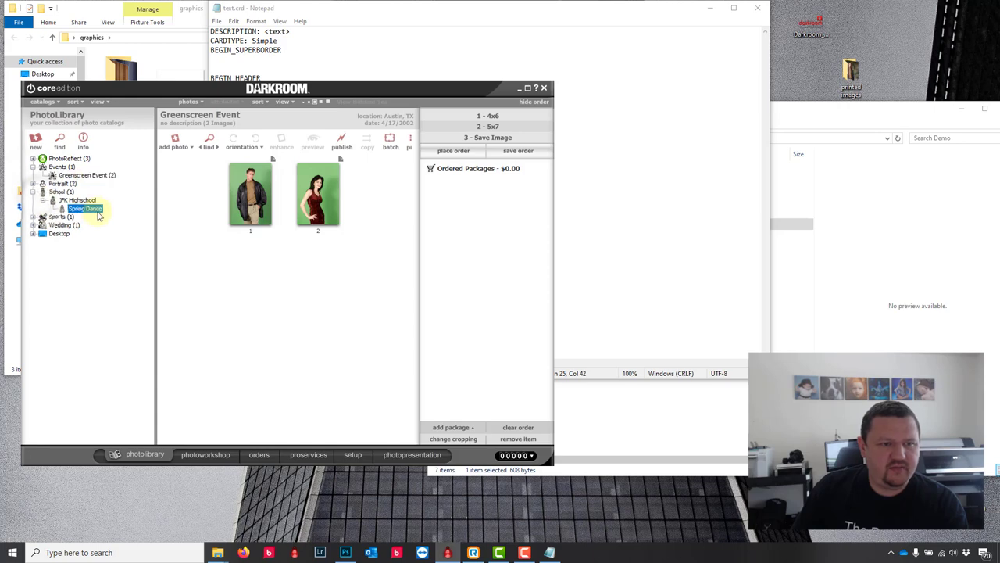
click(33, 217)
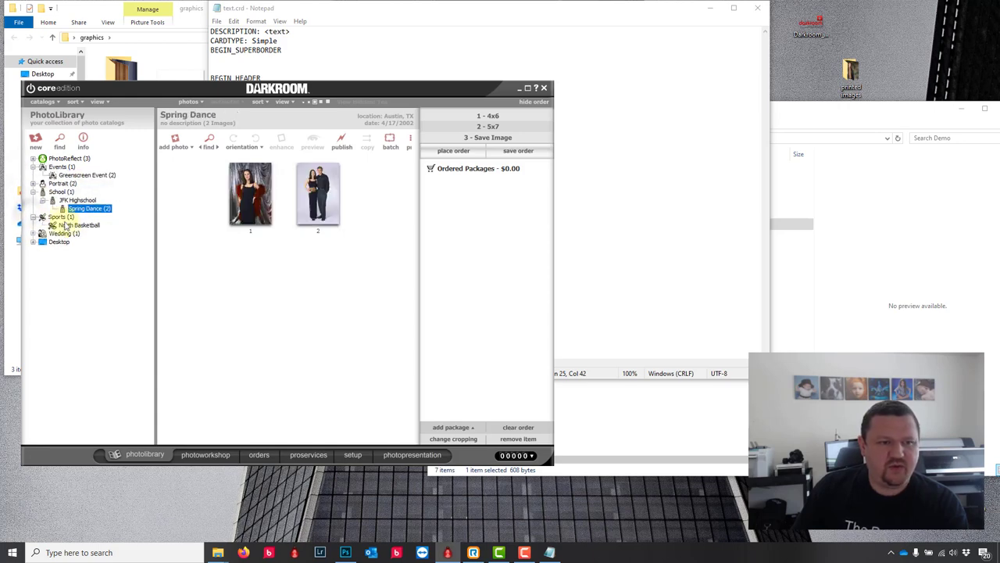
click(78, 224)
click(279, 200)
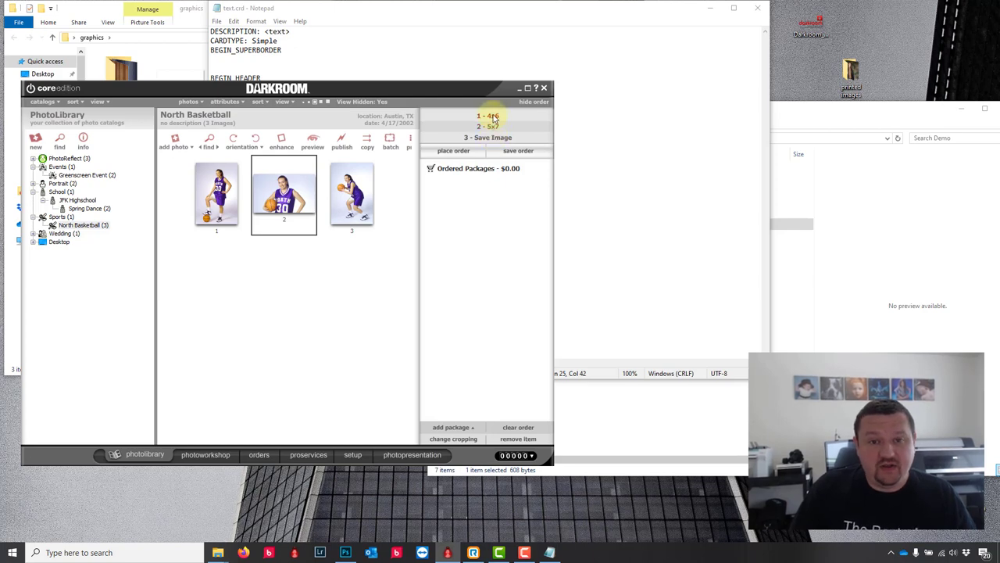
click(491, 116)
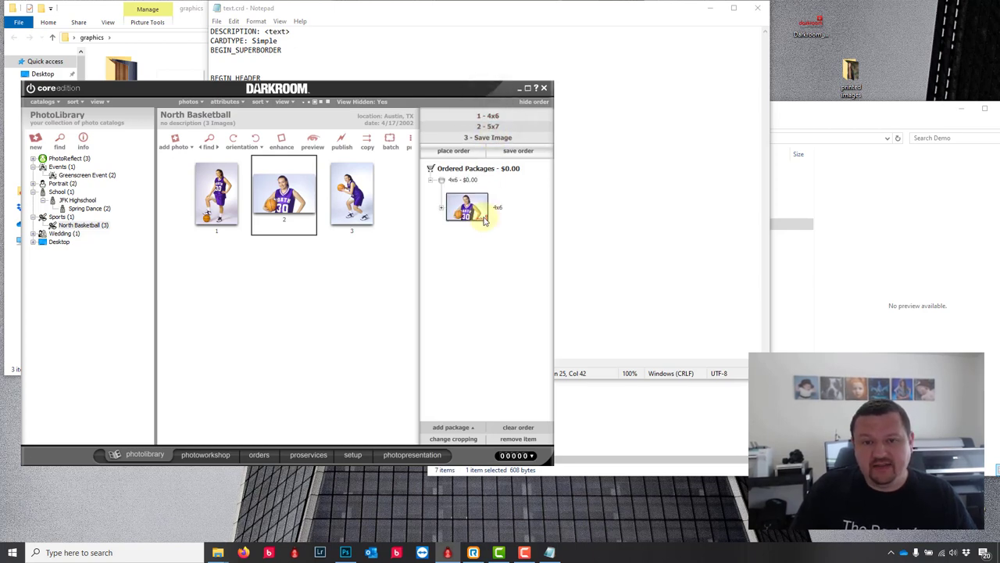
Step: Order North Basketball photo 3 as a 1 - 4x6 package, then return to setup
click(352, 202)
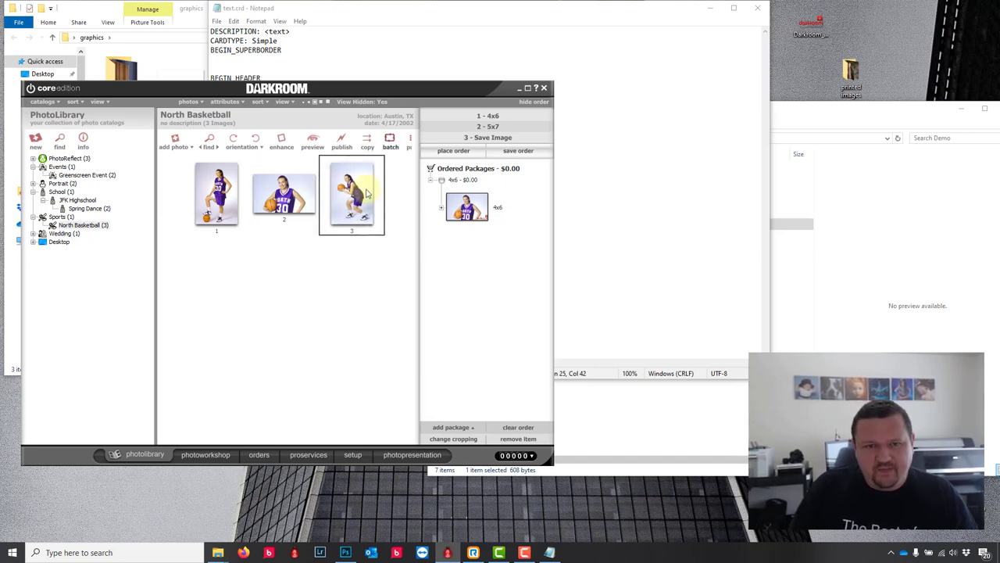
click(491, 117)
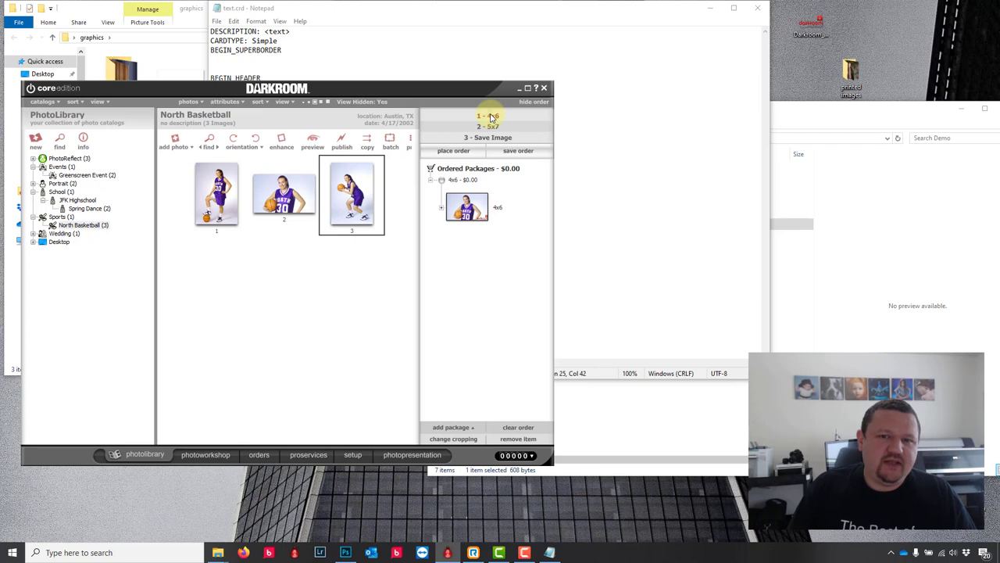
click(471, 275)
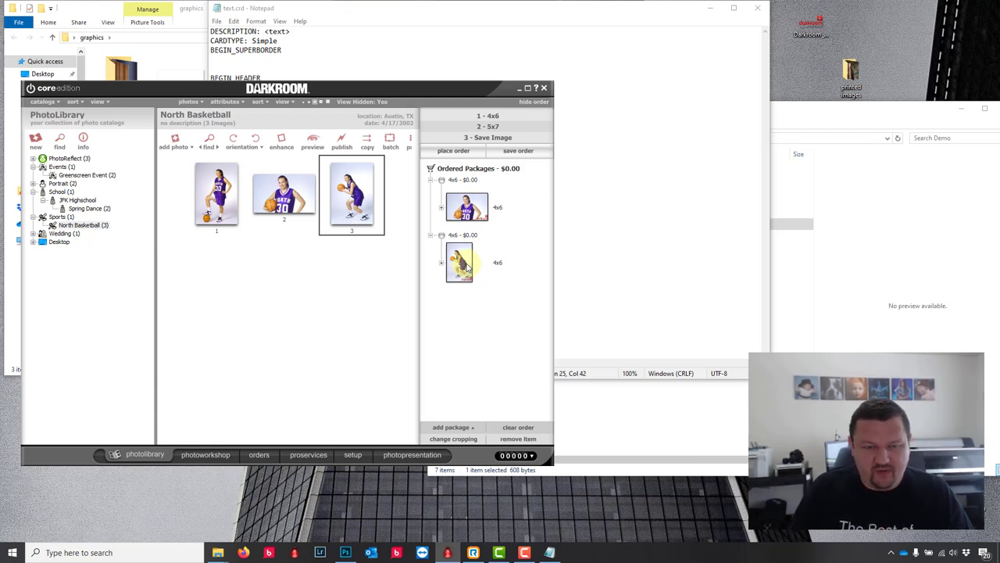
click(354, 454)
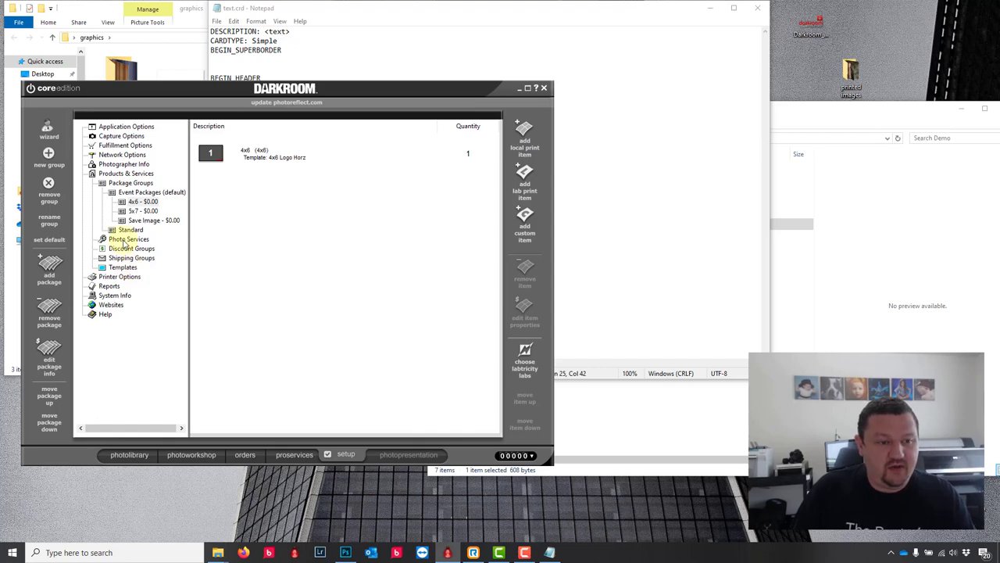
Step: Browse to the Demo border templates and open 4x6 Logo Vert for editing
click(123, 266)
click(129, 230)
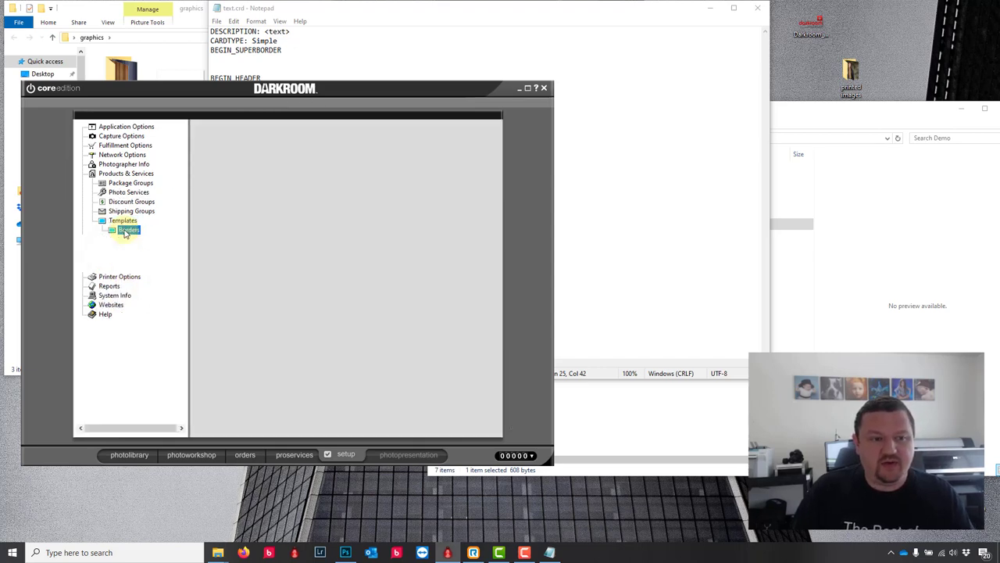
click(150, 268)
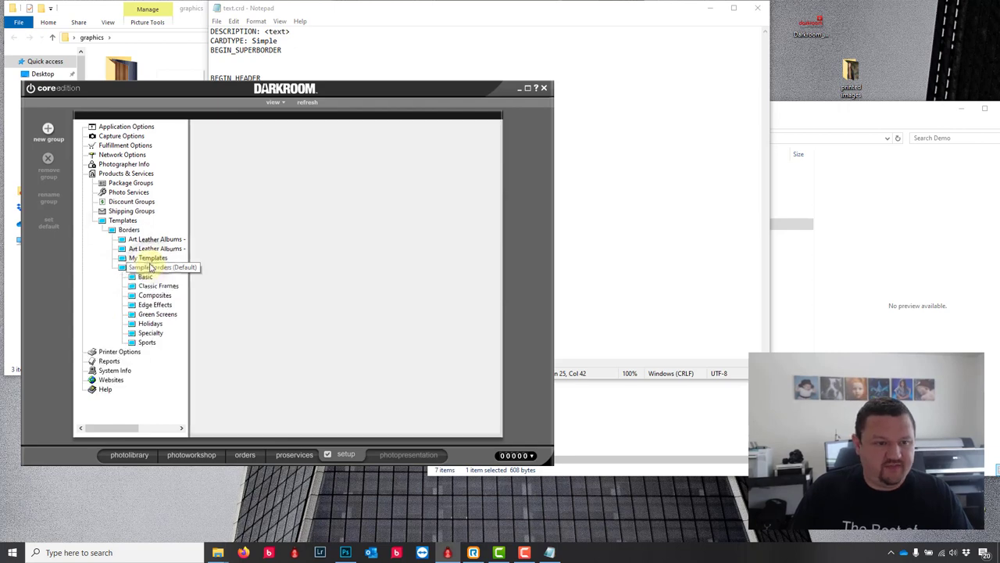
click(148, 258)
click(146, 267)
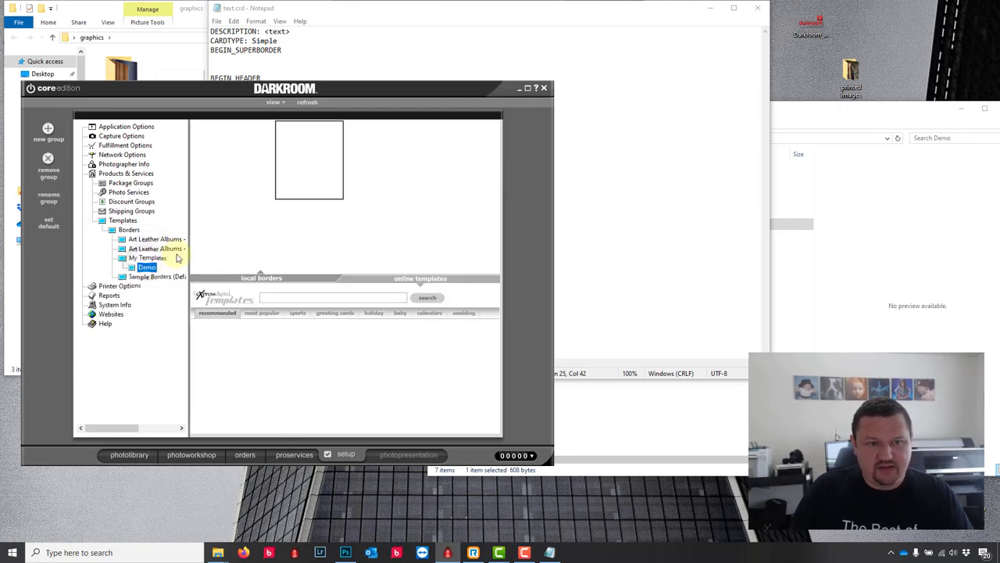
click(393, 157)
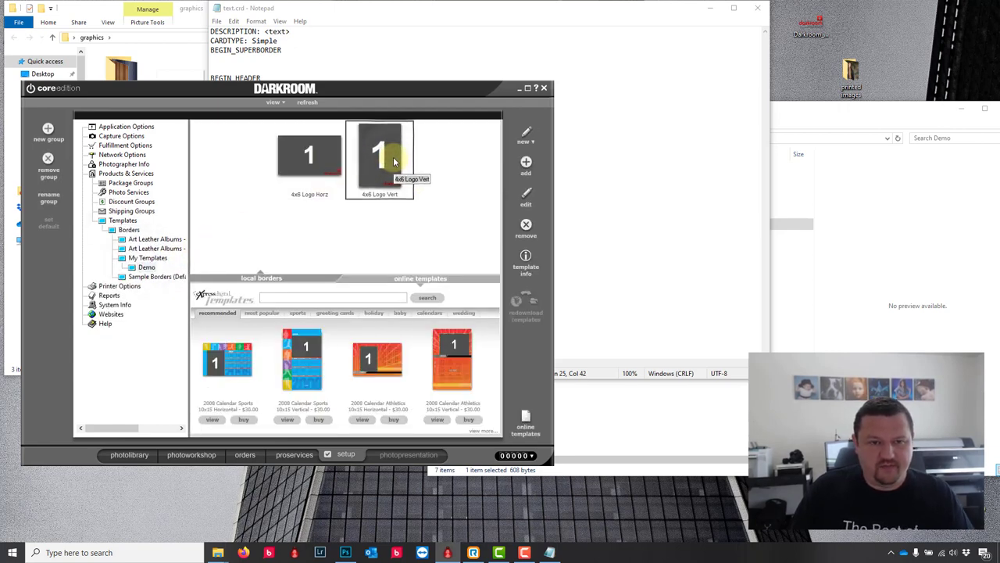
double_click(393, 157)
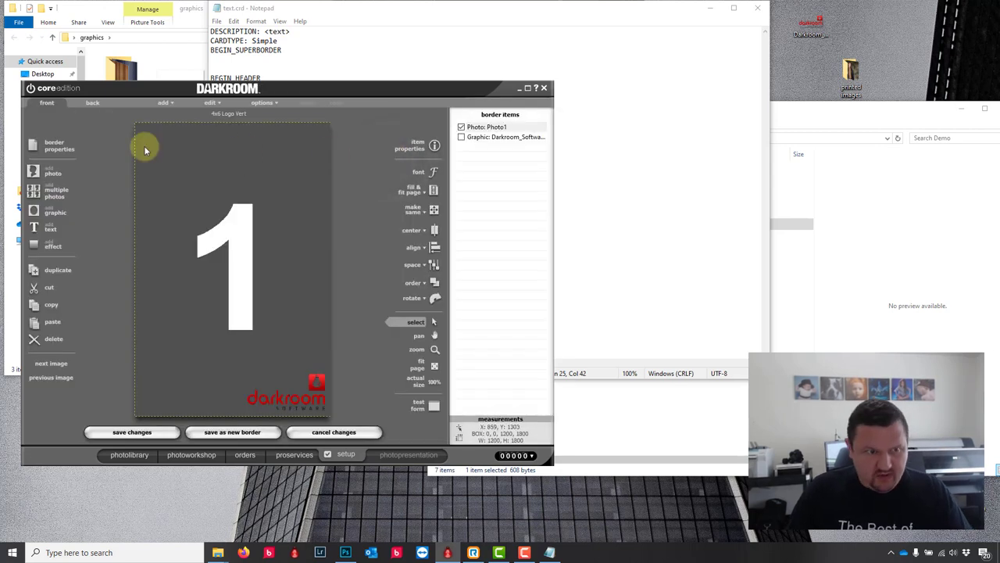
Step: Change the border description to 5x7 Logo Vert and the page size to 5x7
click(54, 146)
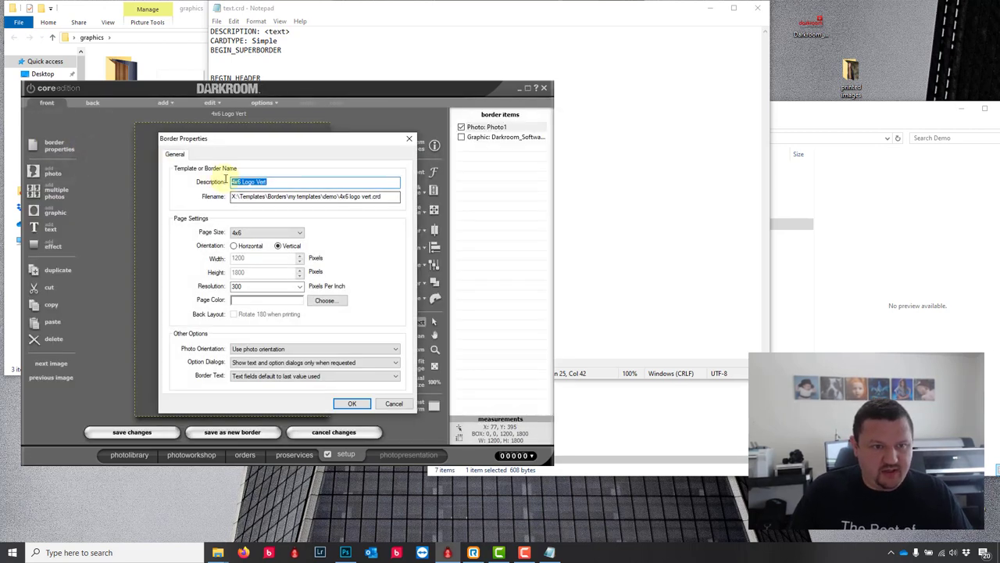
click(241, 182)
double_click(240, 182)
text(5x7)
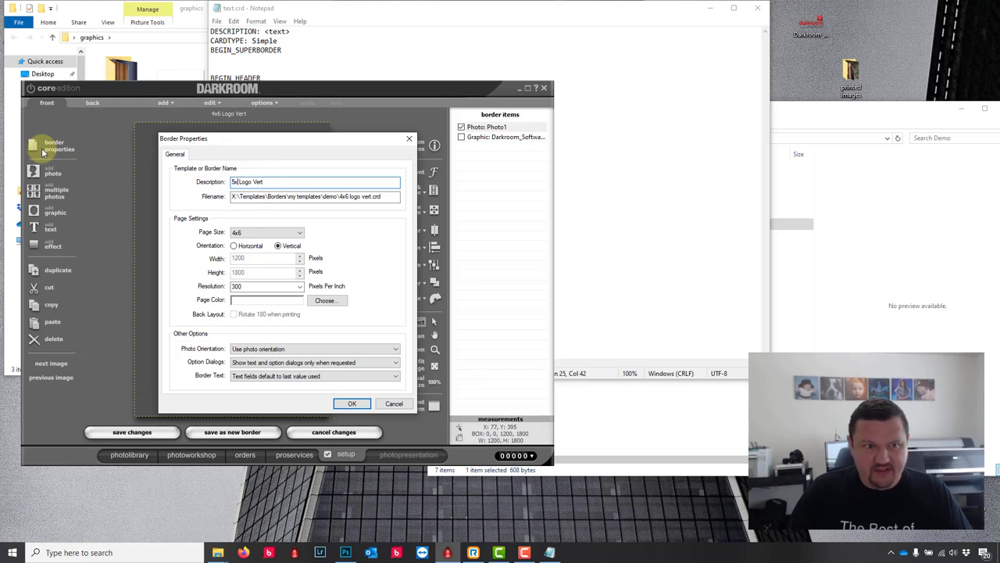
click(248, 233)
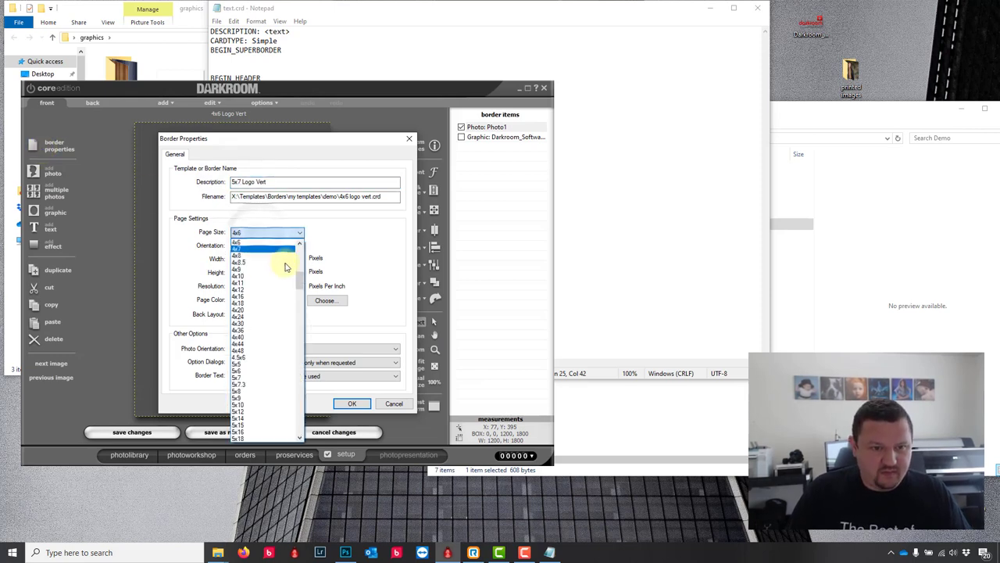
scroll(301, 285, down, 1)
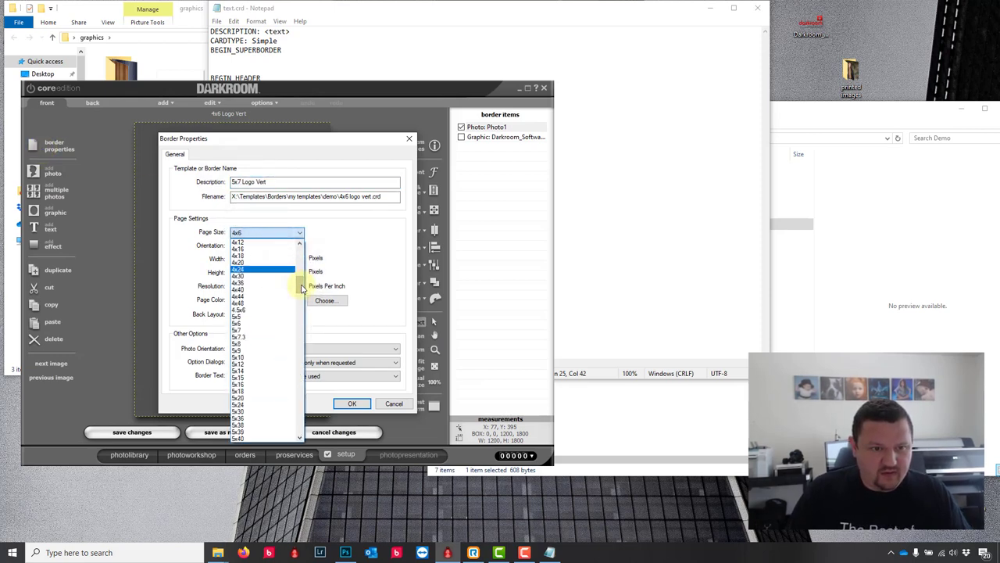
click(252, 370)
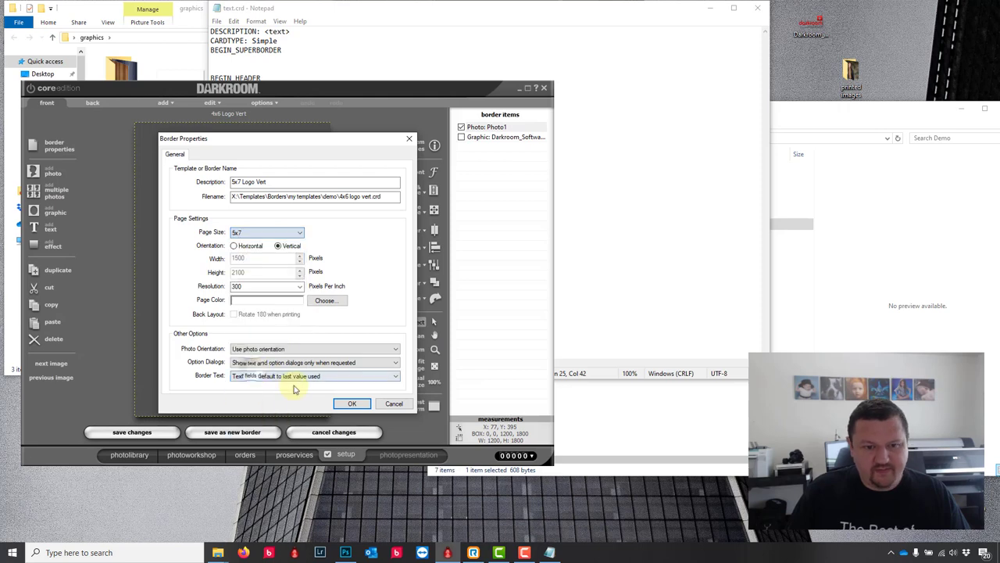
click(348, 403)
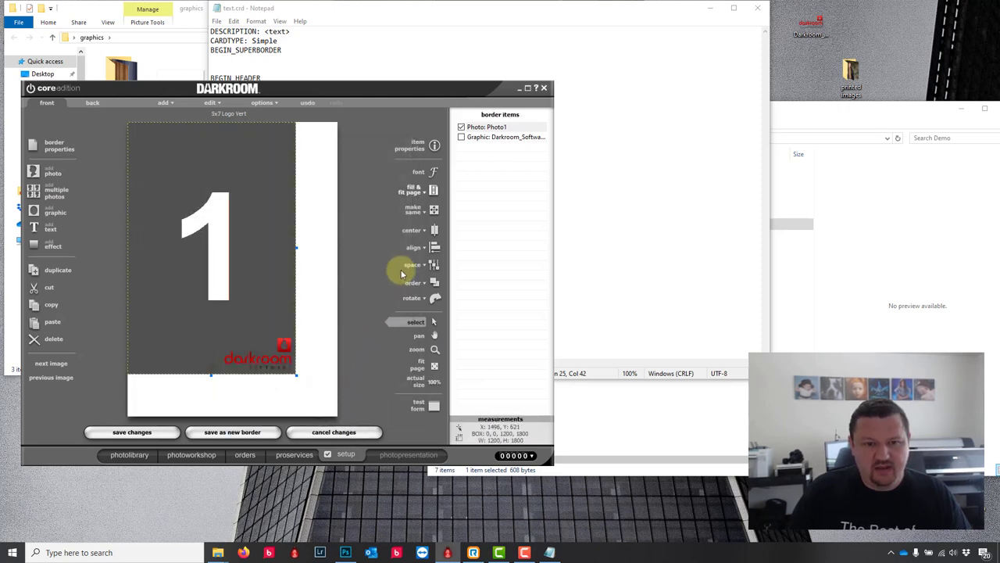
Step: Fill the entire page with the photo, move the logo bottom-right, save as 5x7 Logo Vert, and reopen it
click(435, 191)
click(401, 207)
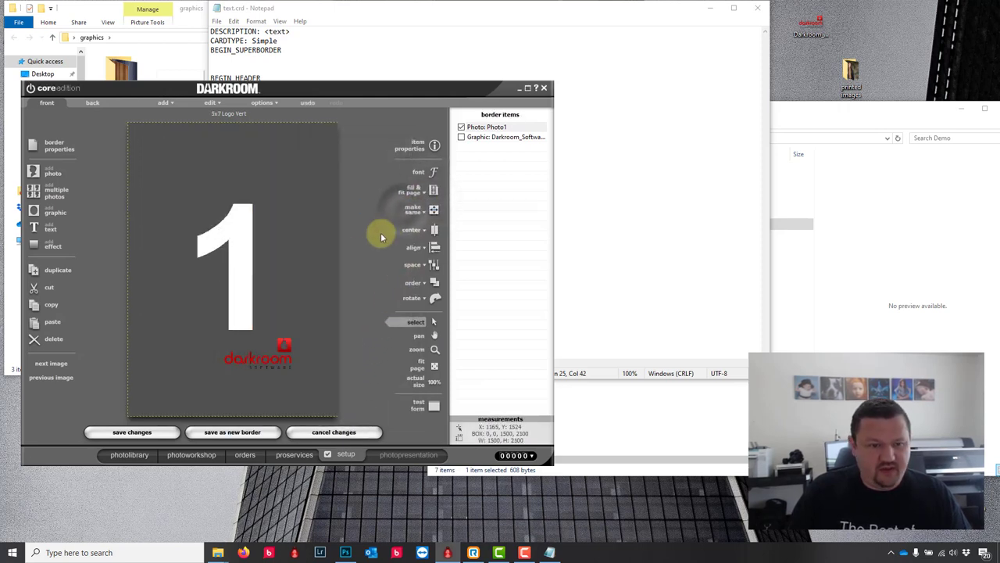
drag(284, 346, 319, 384)
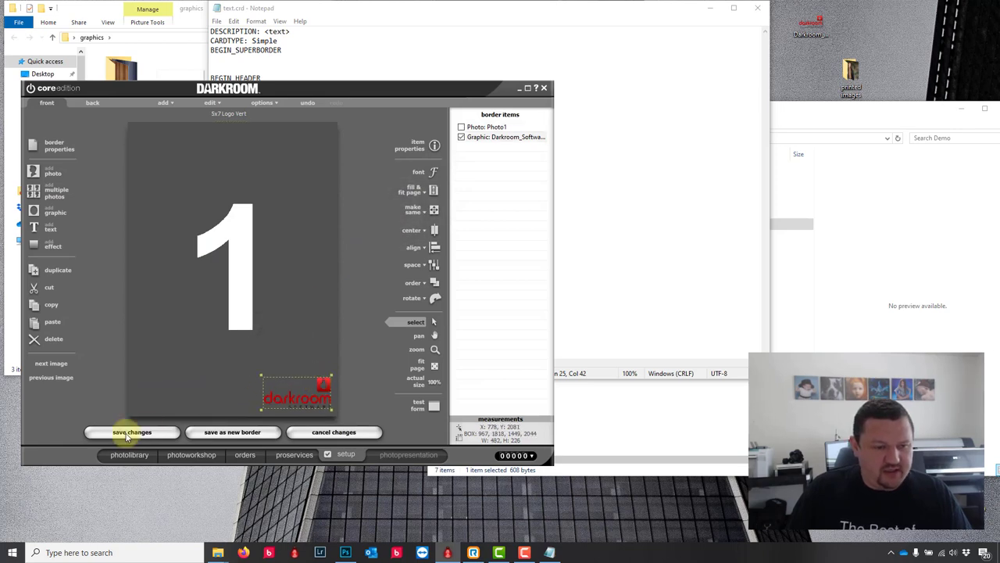
click(221, 432)
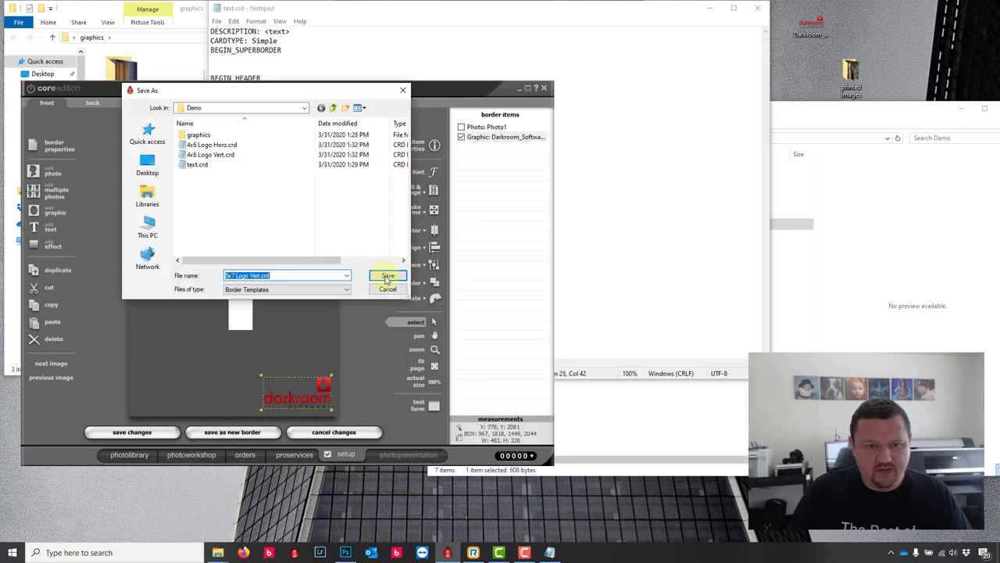
click(386, 278)
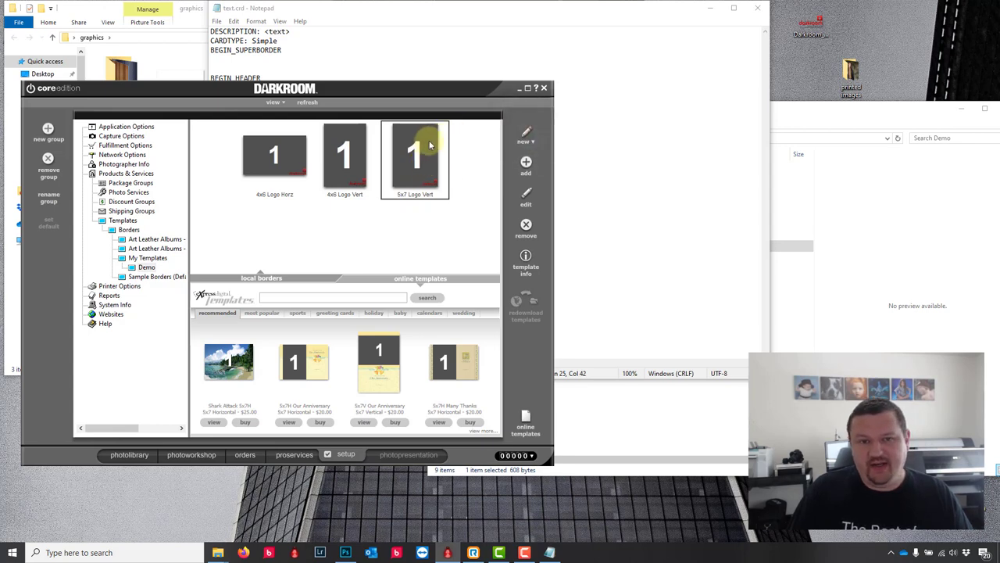
double_click(401, 151)
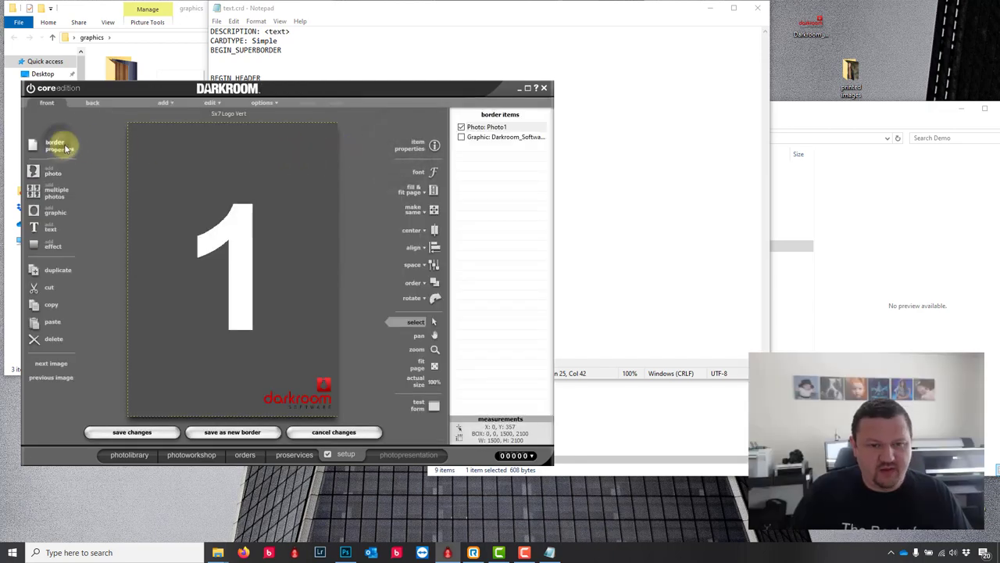
Step: Set the border page size to 8x10 and change the description to 8x10 Logo Vert
click(57, 144)
click(268, 232)
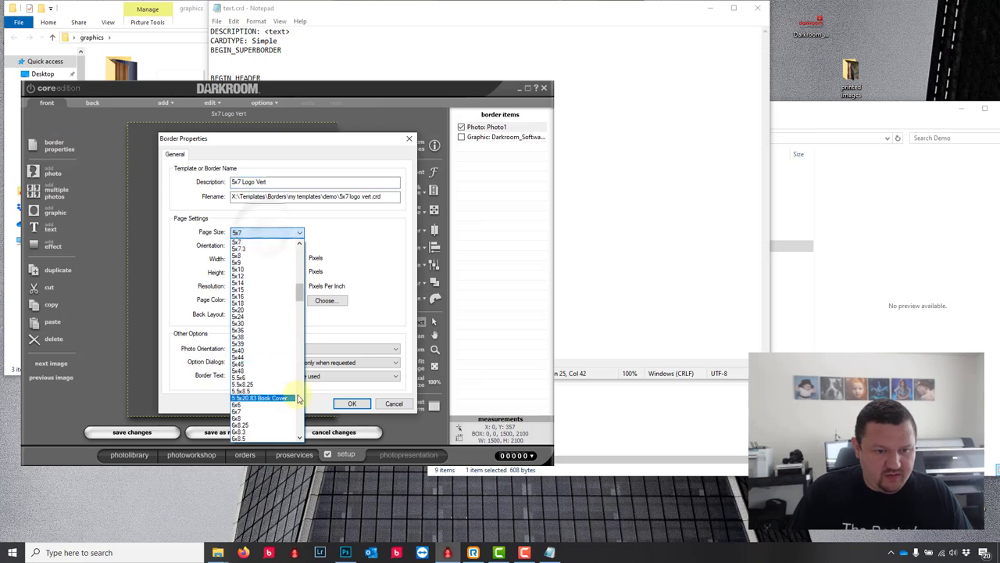
scroll(301, 413, down, 5)
scroll(300, 412, down, 10)
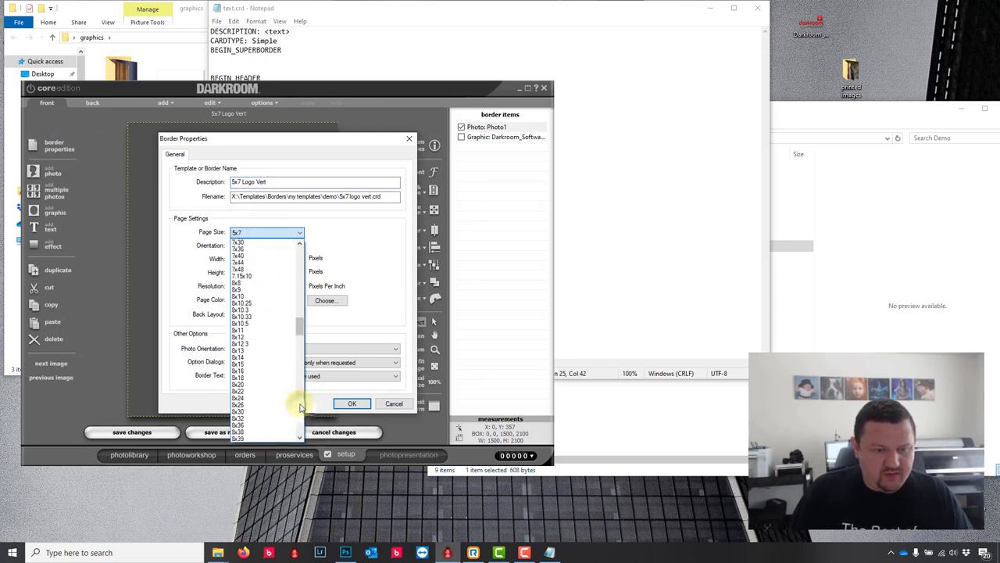
click(246, 296)
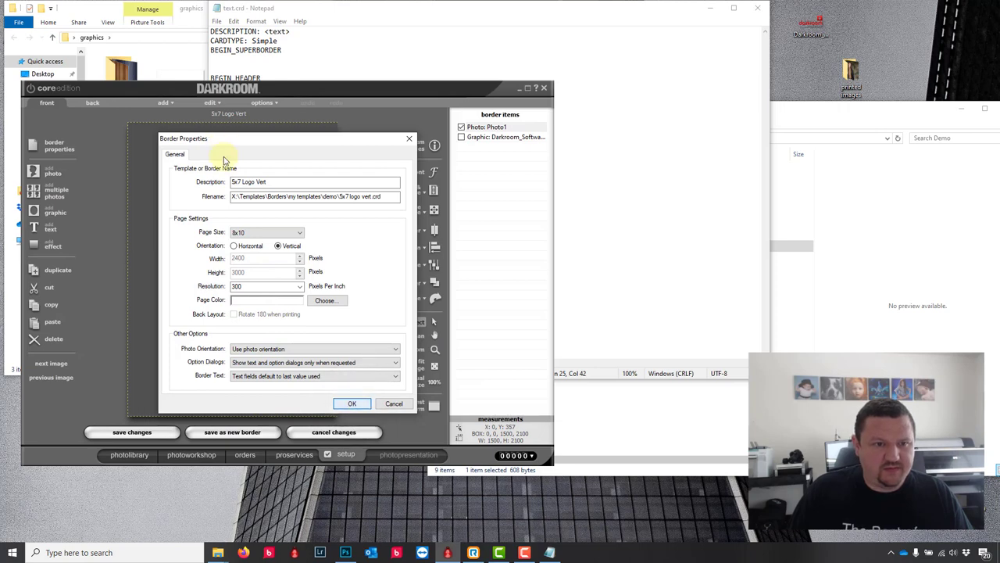
click(241, 182)
drag(241, 181, 194, 175)
text(8x10)
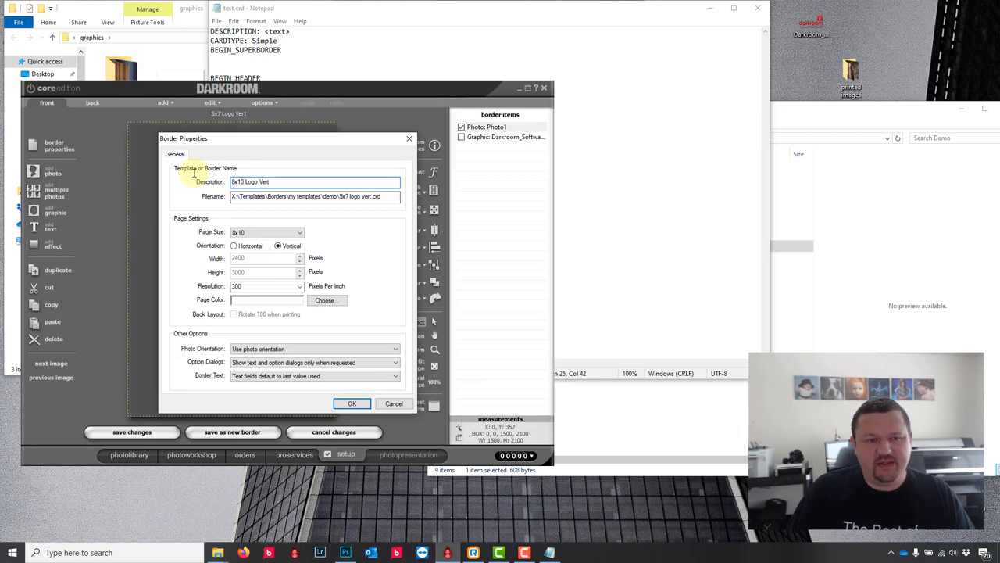
click(353, 403)
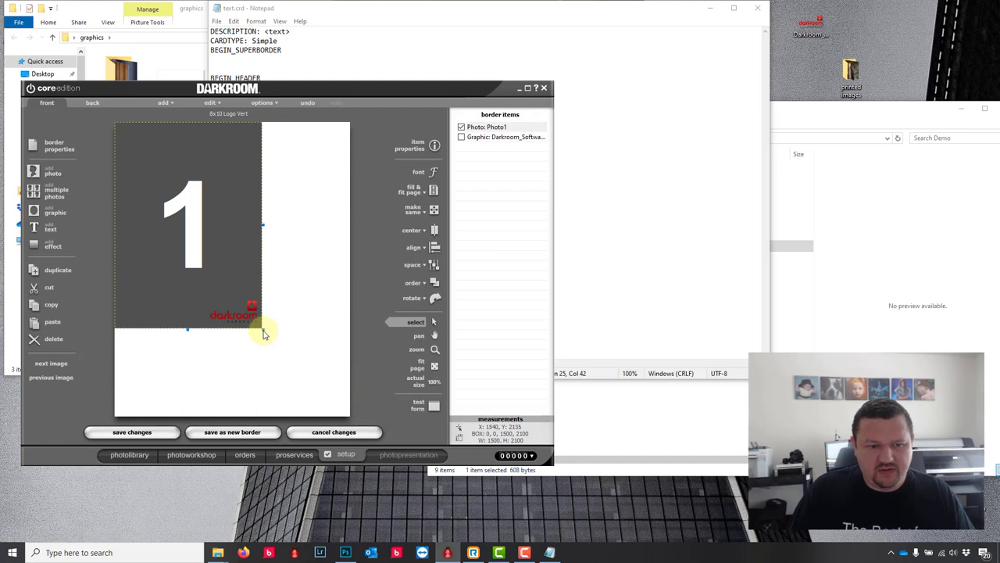
Step: Make the photo fill the entire page, move the logo bottom-right, and save as a new border
drag(265, 339, 339, 398)
click(420, 195)
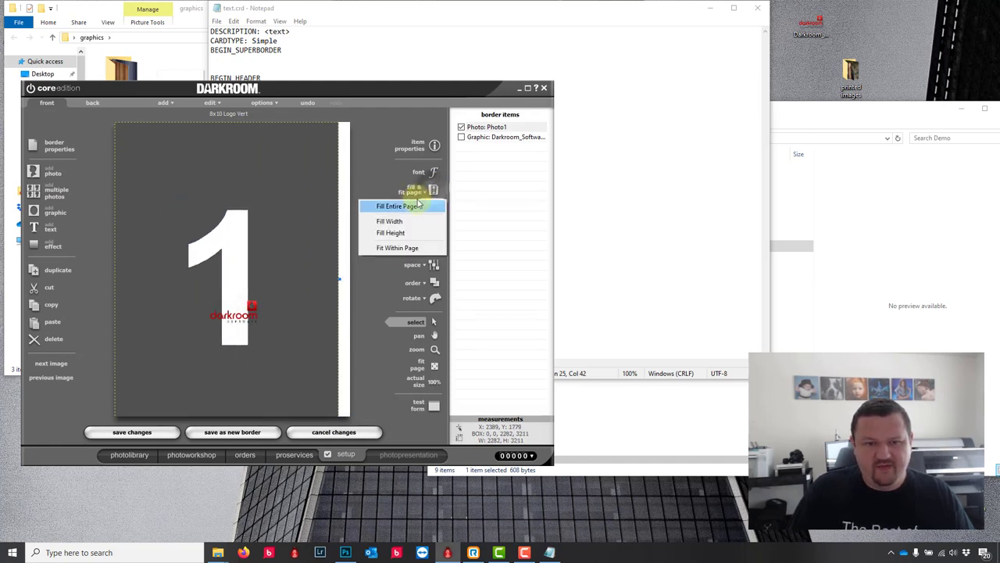
click(420, 203)
drag(257, 301, 346, 394)
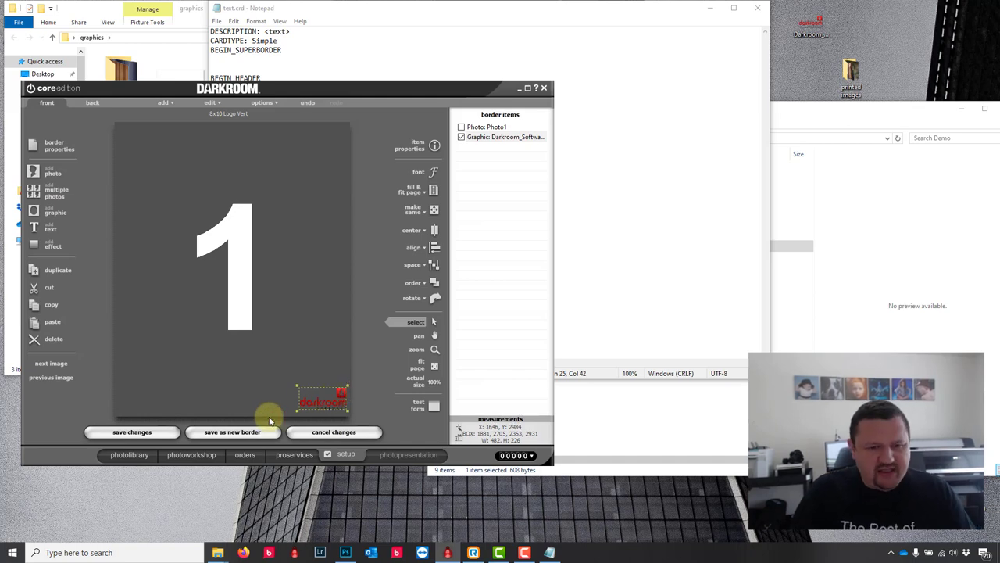
click(228, 434)
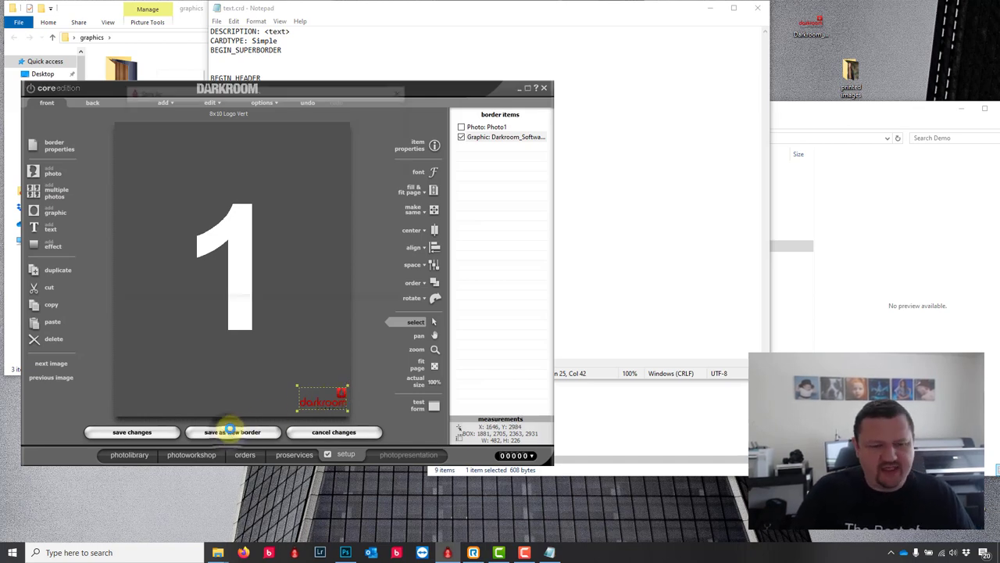
click(384, 277)
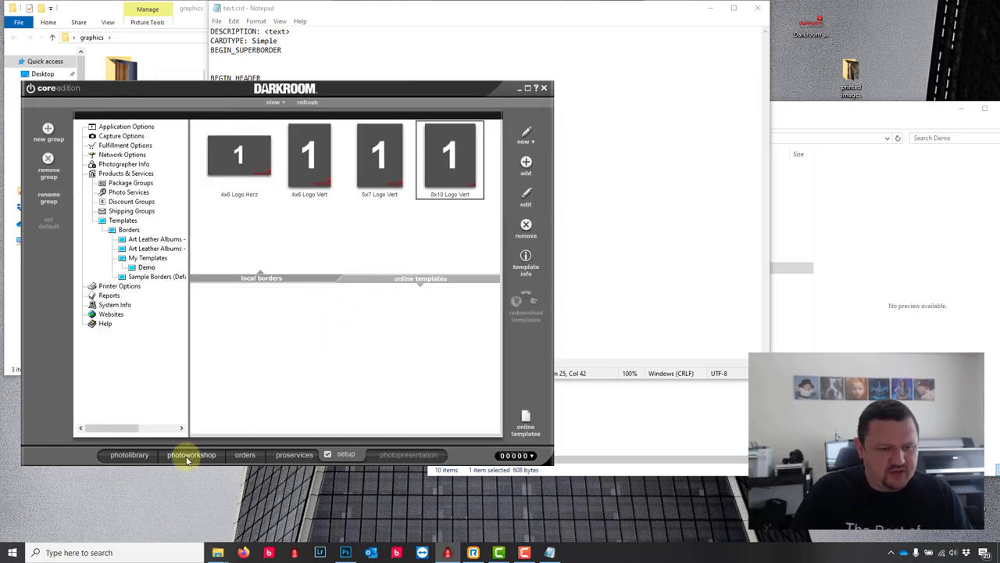
Step: Clear the entire existing order in the photo workshop
click(189, 455)
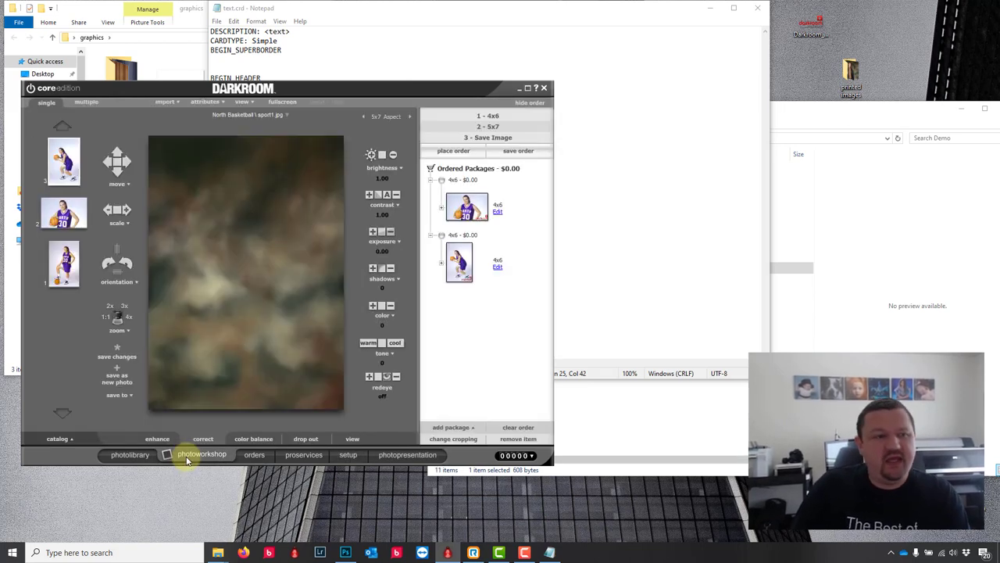
click(518, 427)
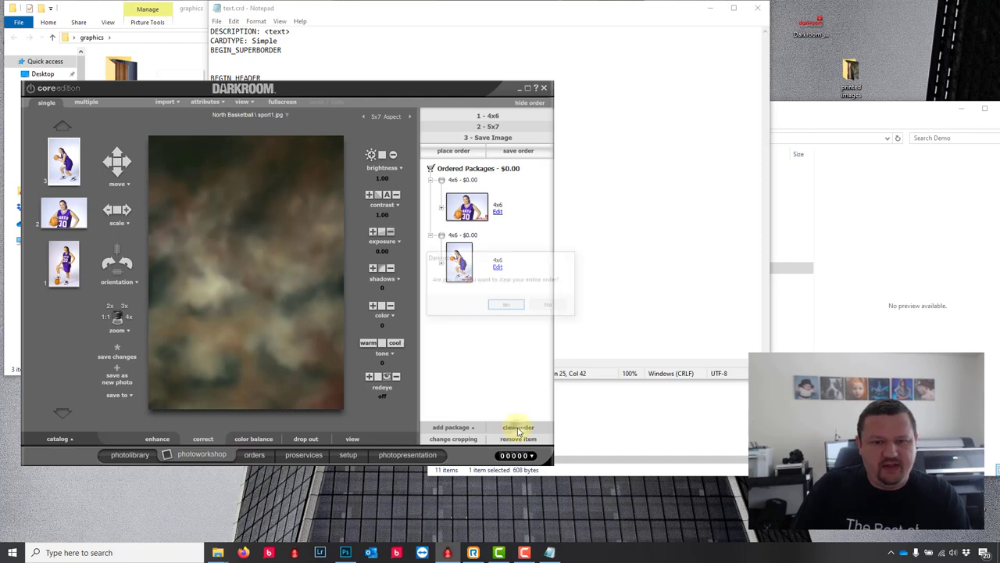
click(508, 307)
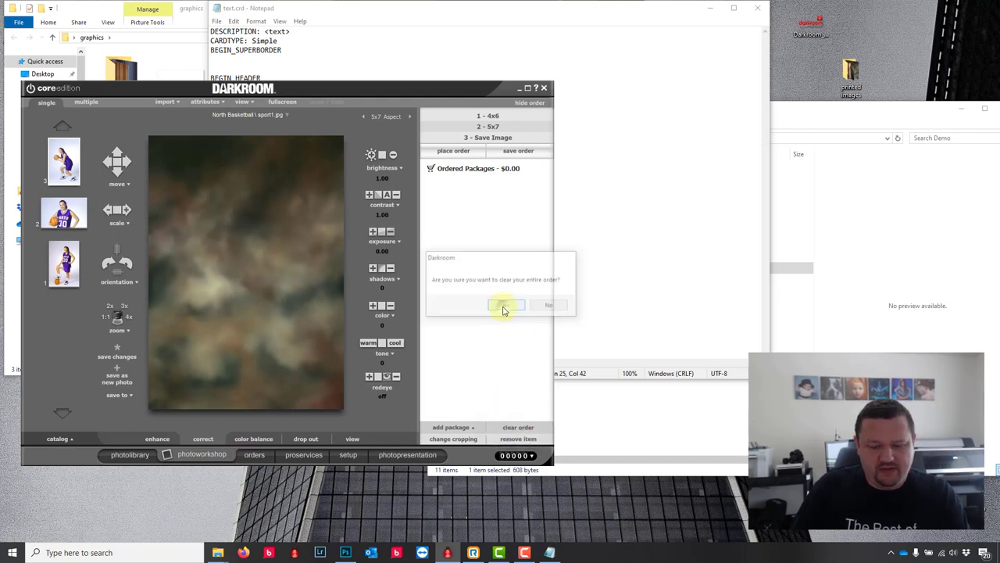
Step: Apply the Demo group's 4x6 Logo Vert border to the basketball photo
click(156, 387)
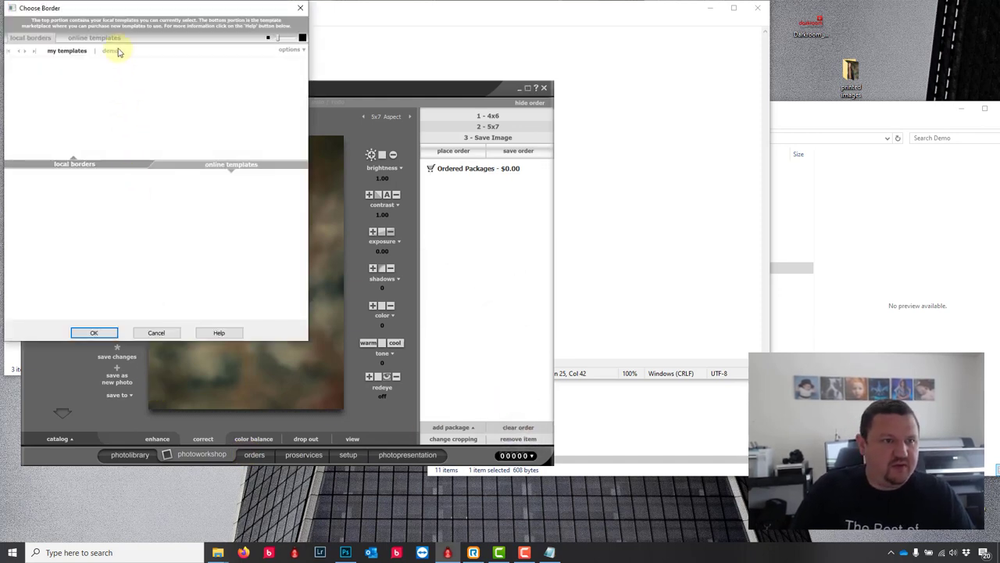
click(118, 50)
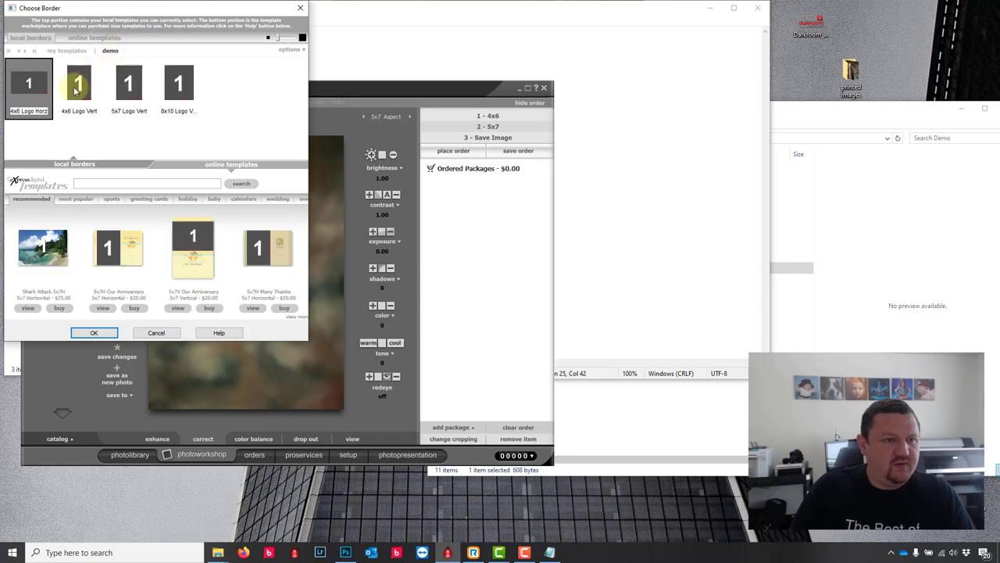
click(75, 90)
click(93, 332)
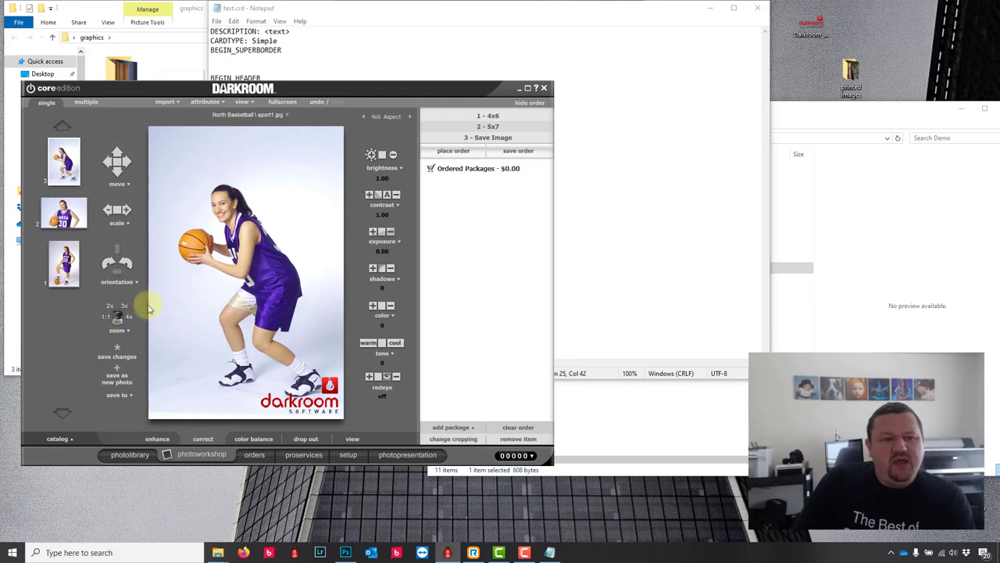
Step: Set the crop aspect ratio to 8x10 to preview the logo border
scroll(256, 255, up, 2)
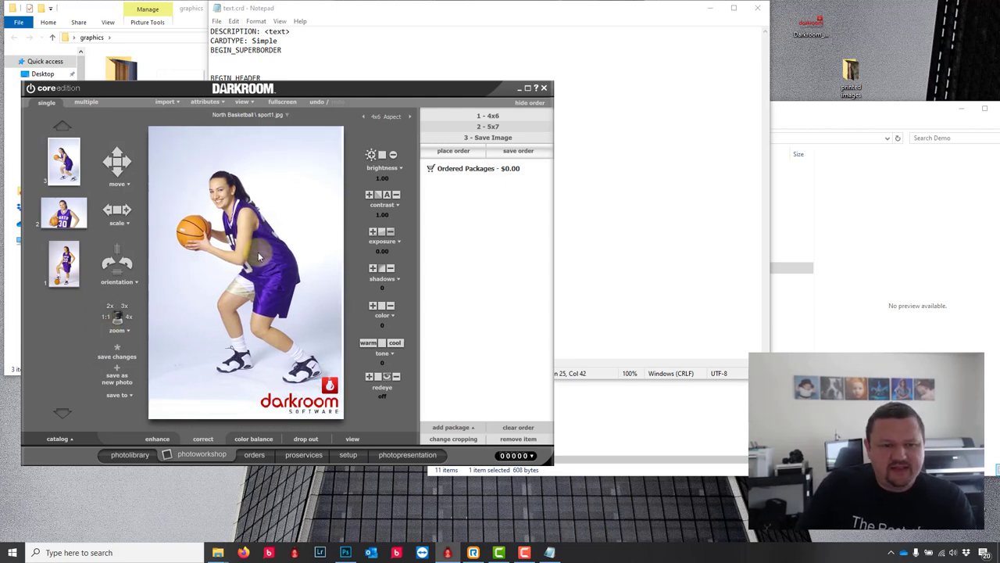
scroll(258, 250, up, 3)
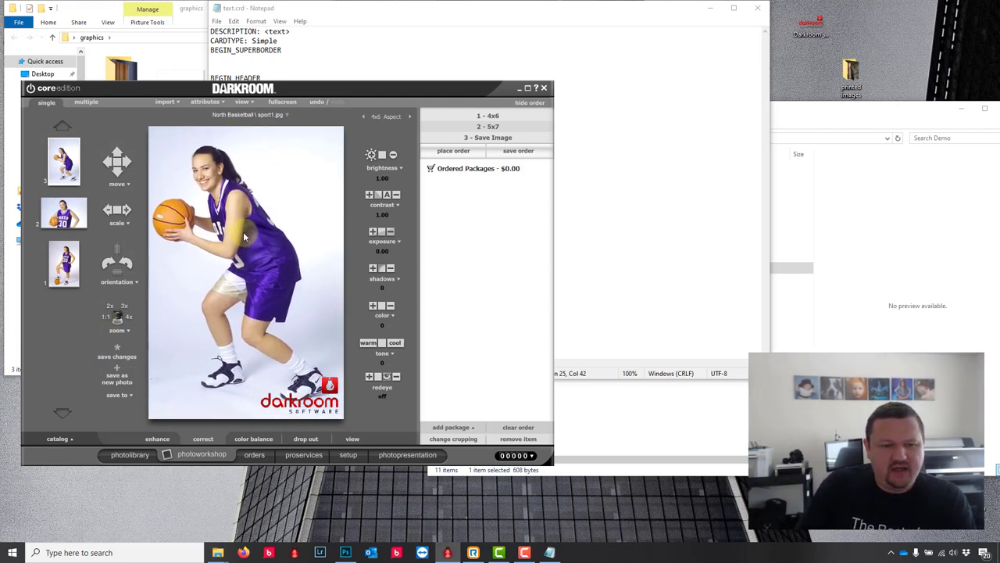
scroll(242, 229, down, 2)
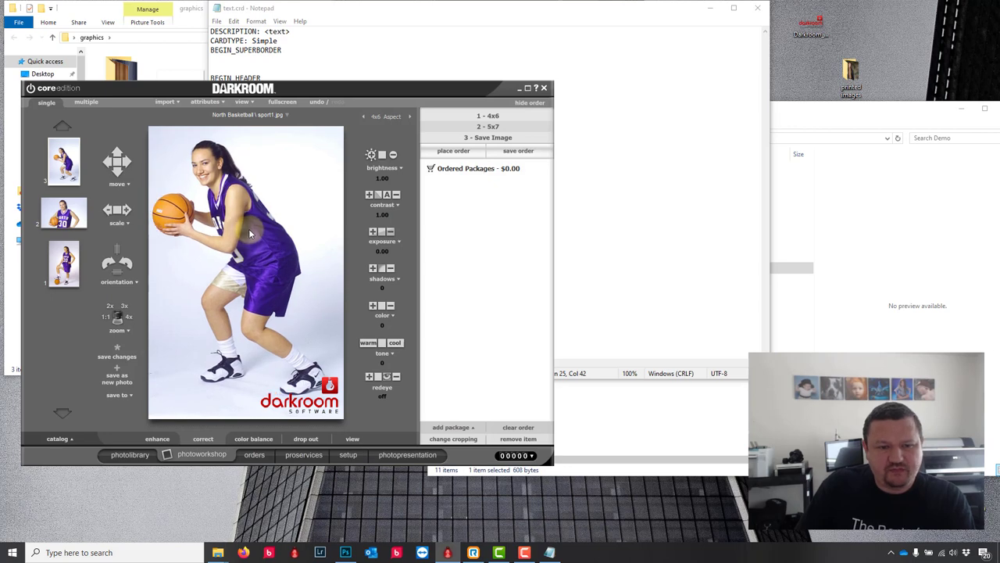
click(392, 117)
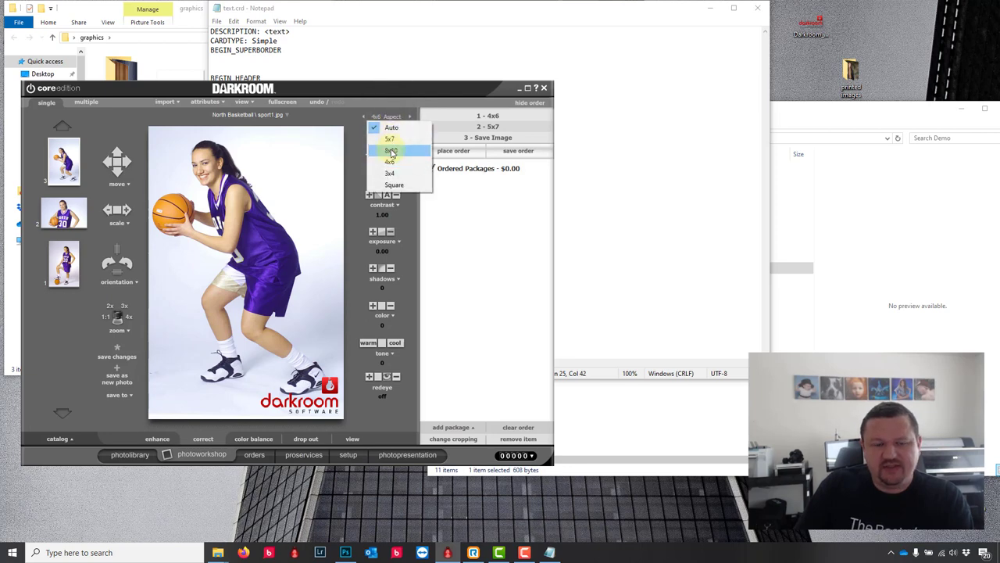
click(391, 149)
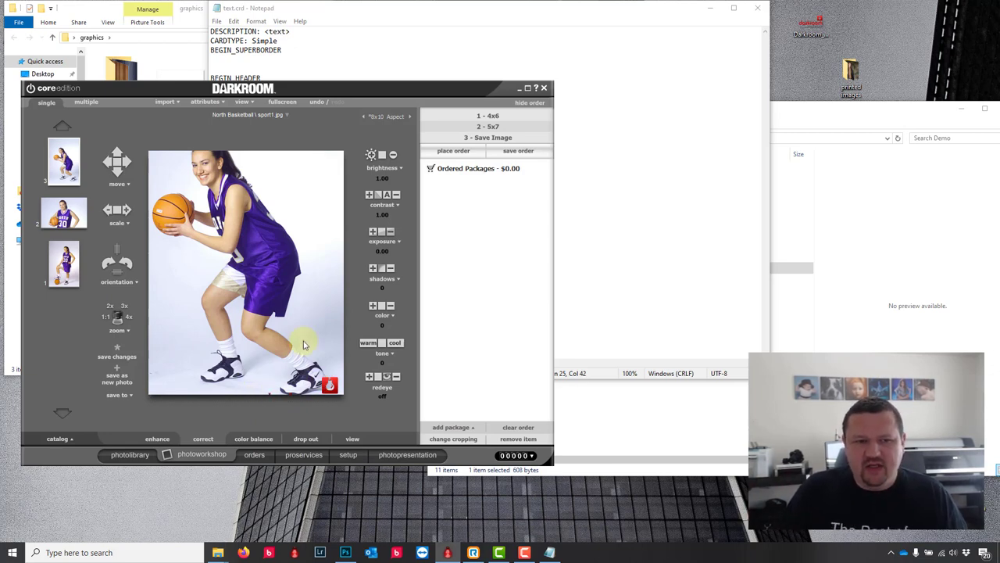
scroll(258, 258, up, 3)
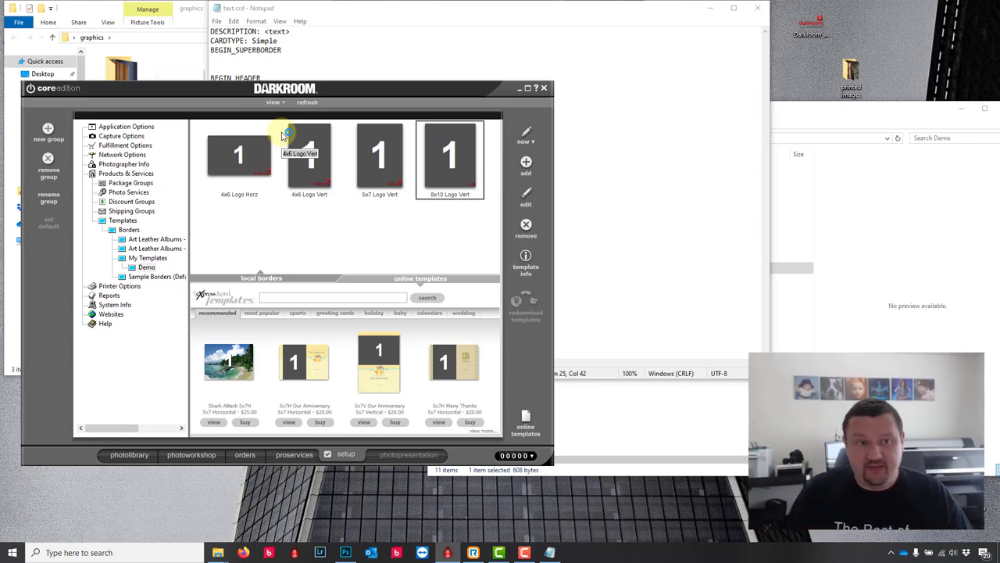
Step: Create a new border described as 4x6, then cancel the single-photo Photo Object dialog
click(526, 134)
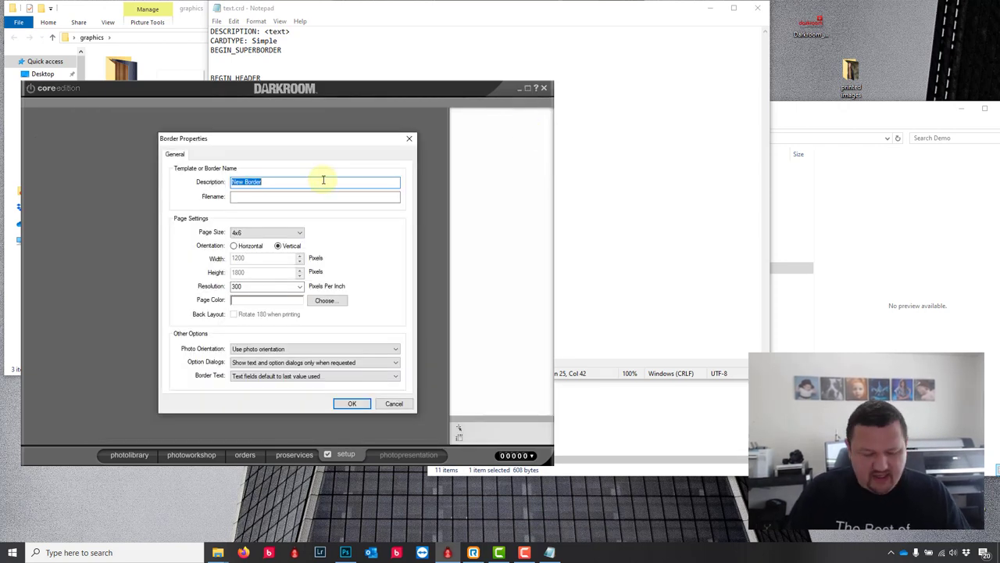
text(4x6)
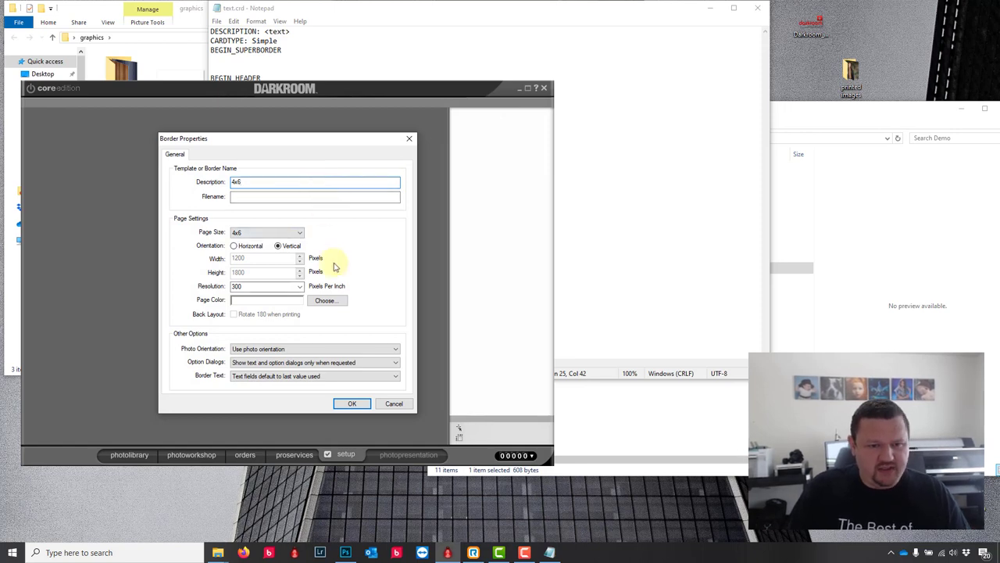
click(351, 404)
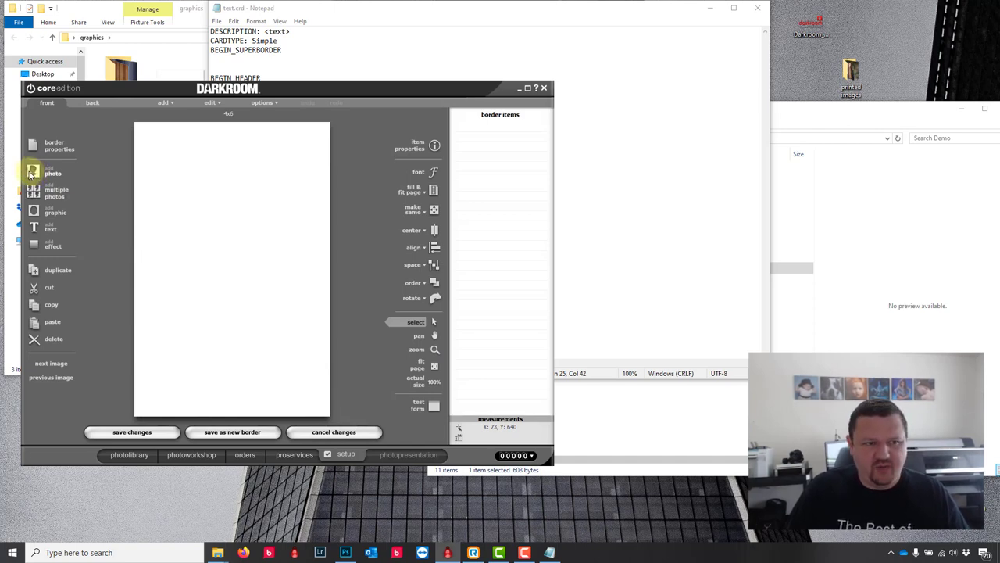
click(31, 172)
click(407, 408)
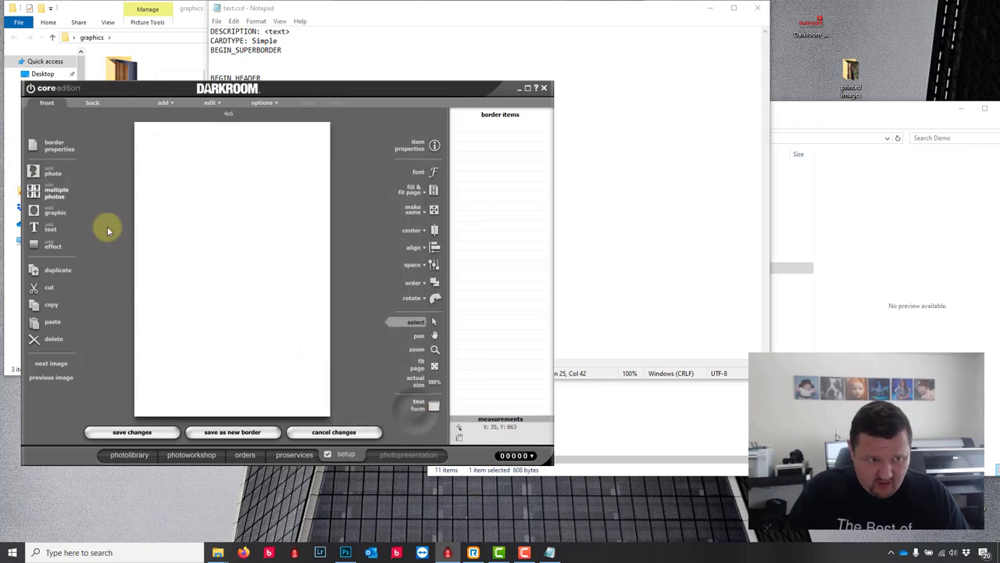
Step: Configure a multiple-photo grid with 3 rows, fixed 1 x 1 Square aspect, and overlap allowed
click(35, 191)
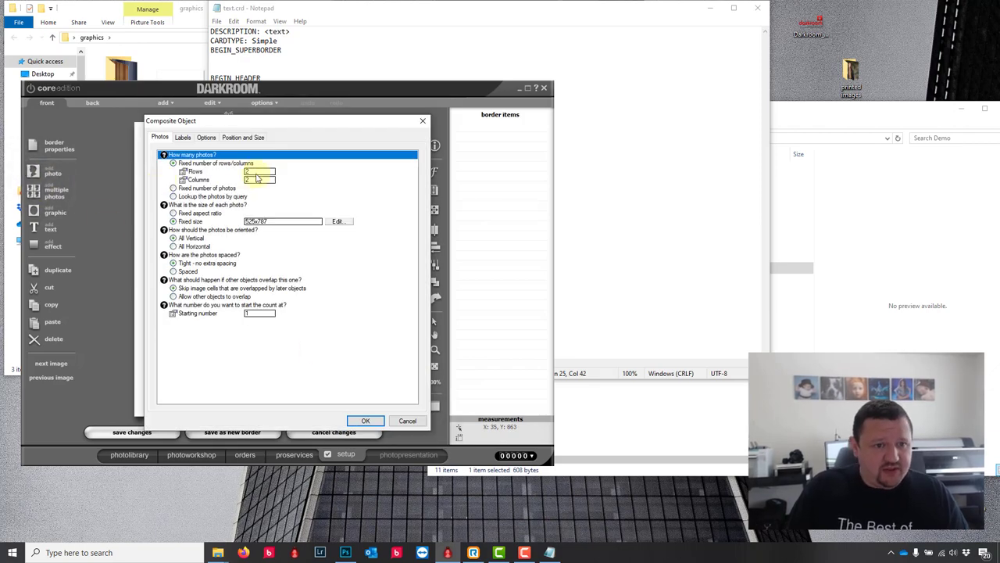
click(261, 170)
text(3)
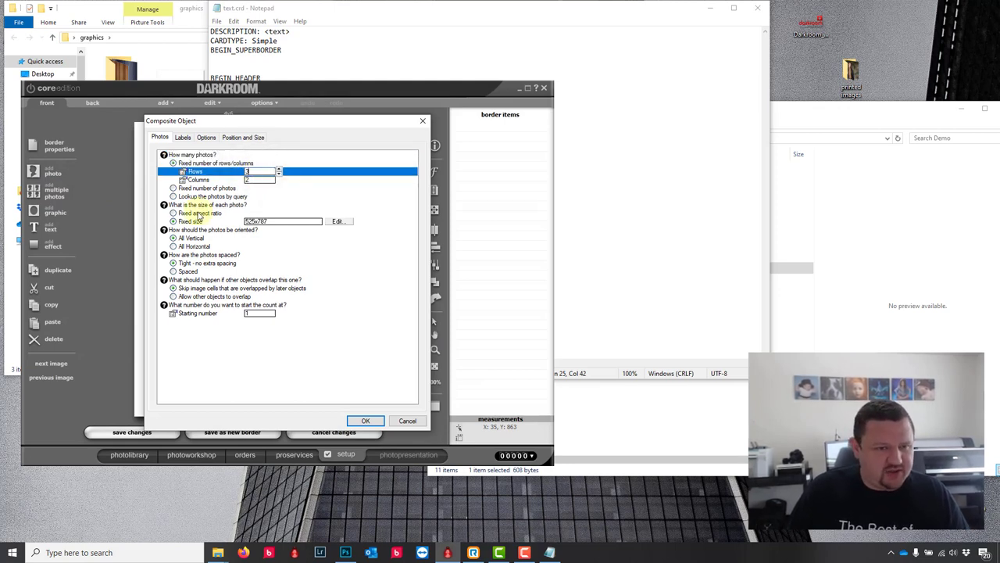
click(200, 214)
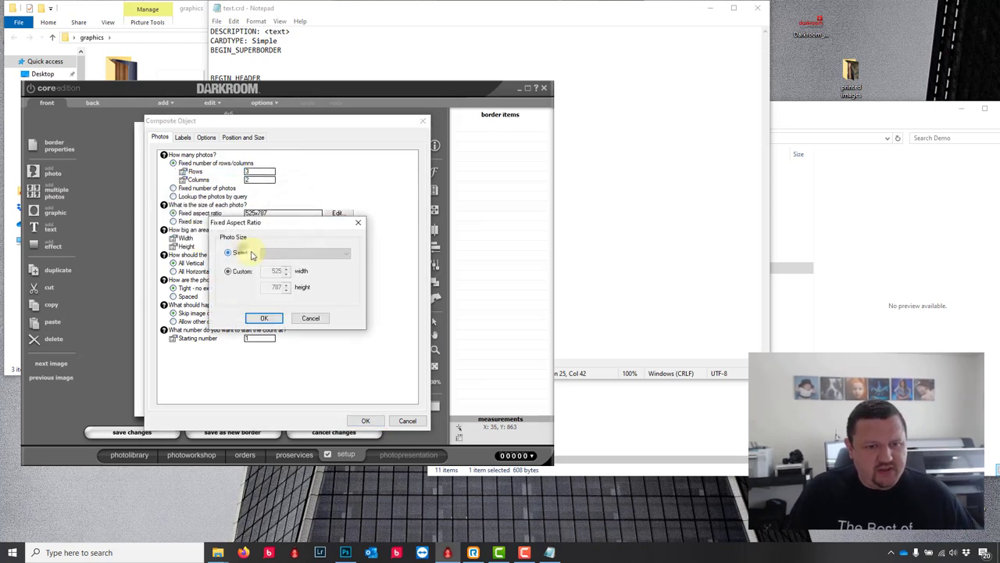
click(290, 253)
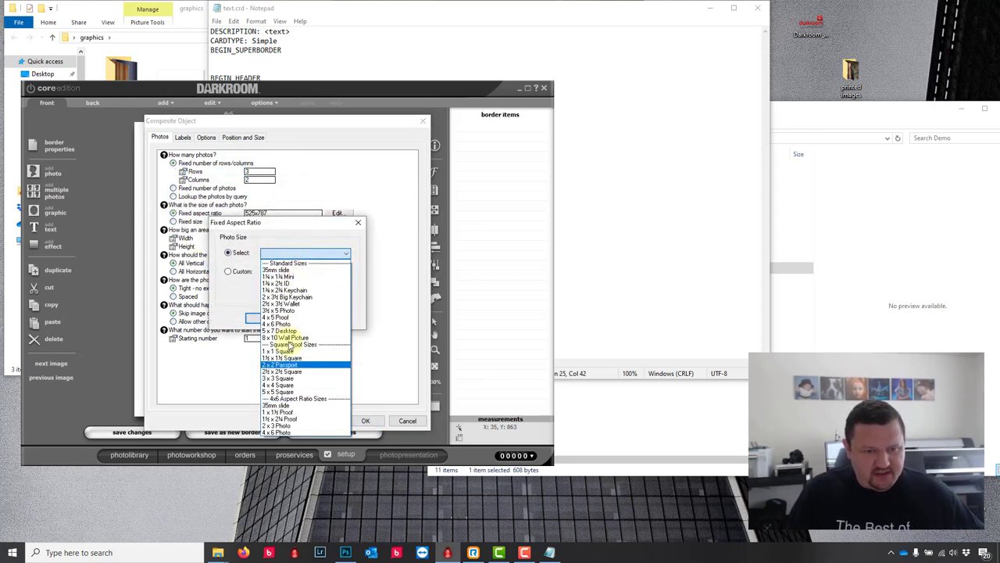
click(281, 350)
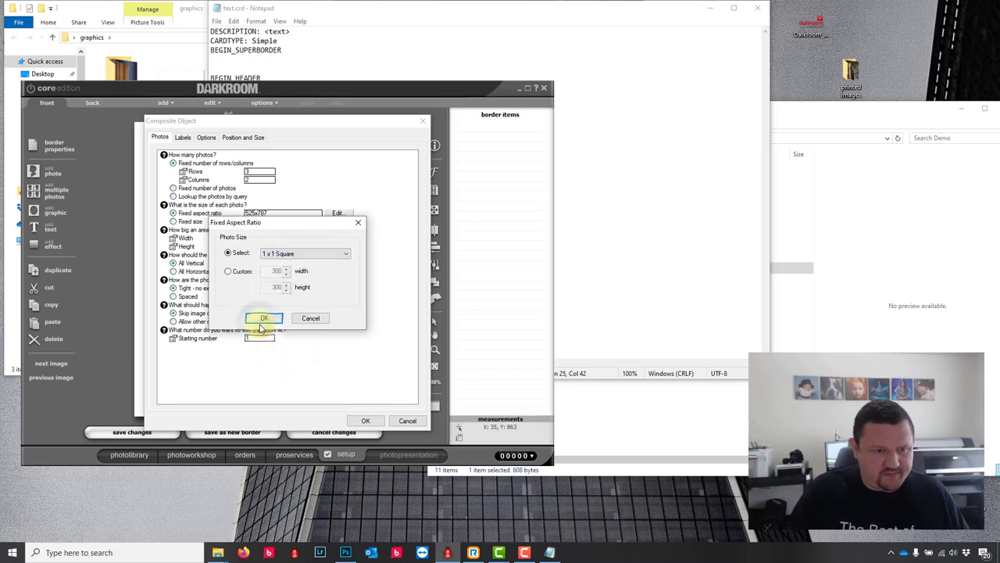
click(262, 321)
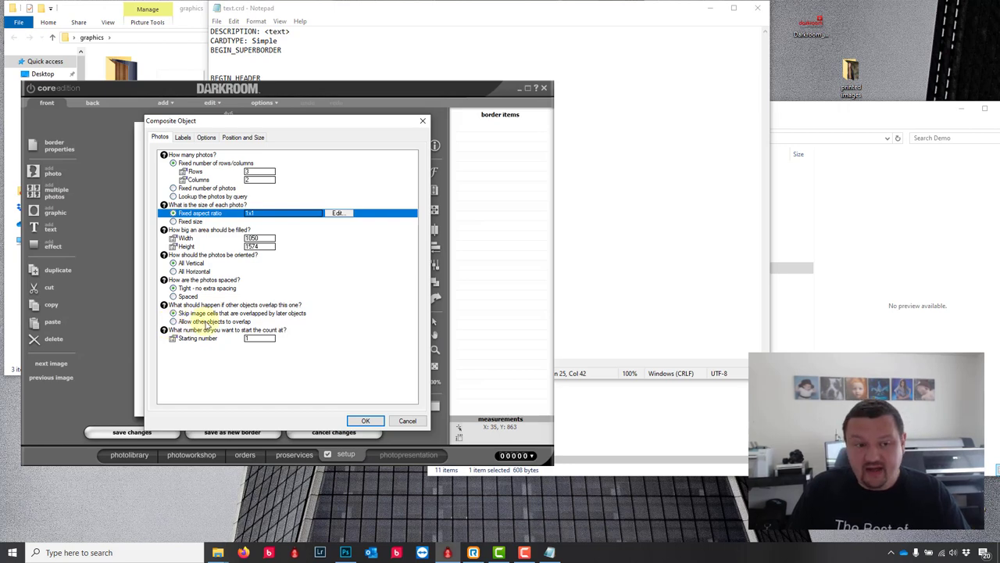
click(205, 321)
Step: Place the six-cell grid and stretch it to the page edges, nudging it into alignment
click(366, 421)
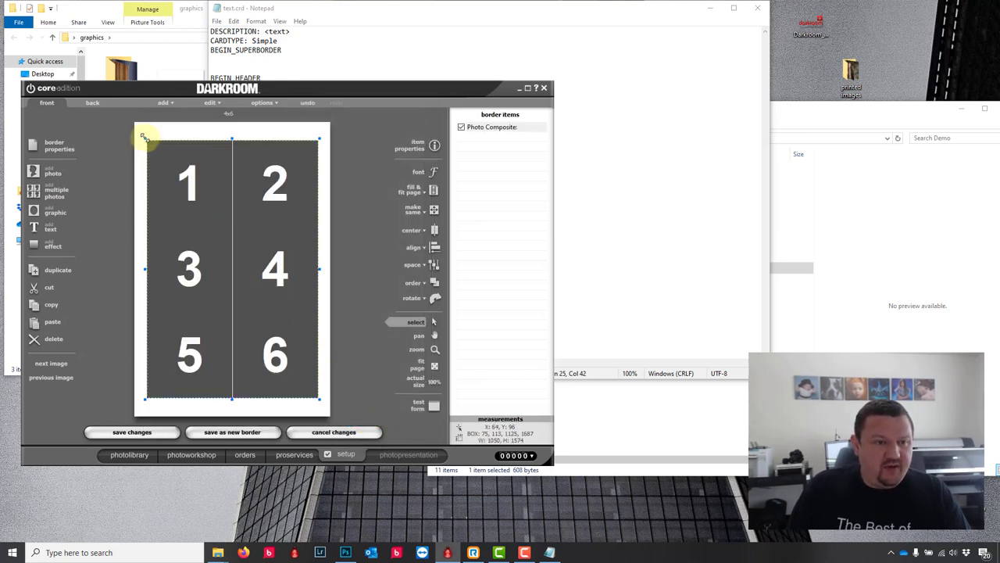
drag(145, 139, 135, 122)
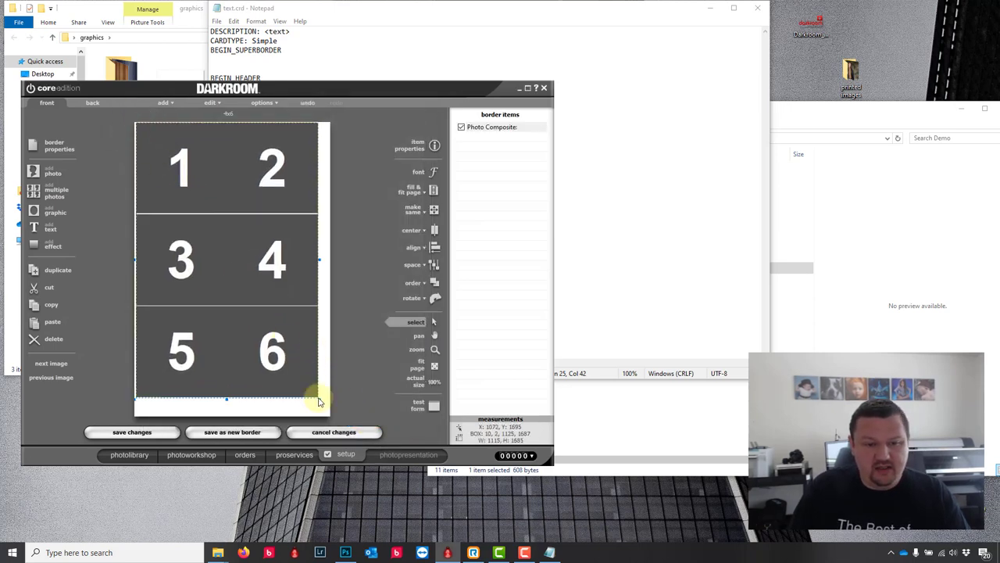
drag(319, 398, 329, 416)
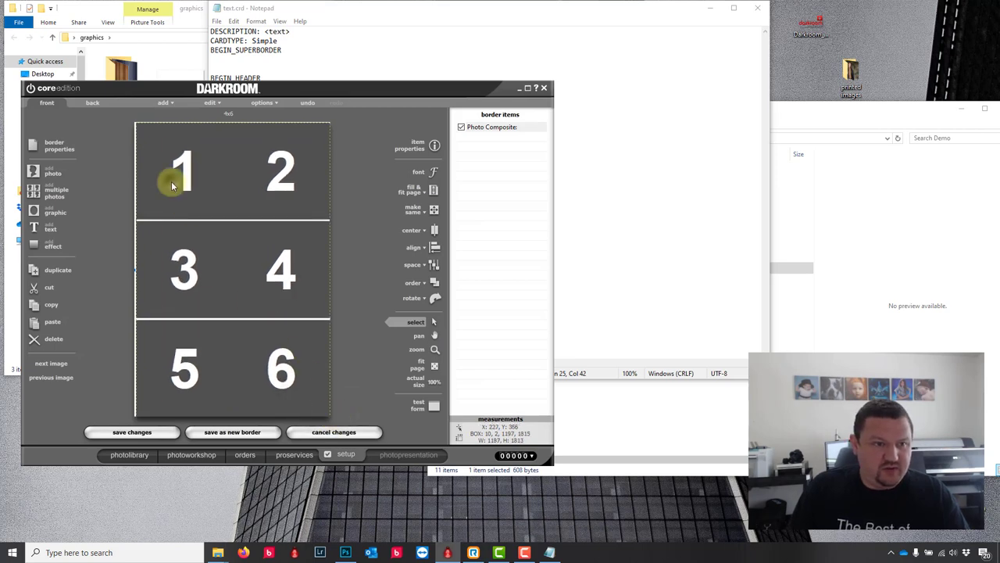
drag(175, 185, 171, 185)
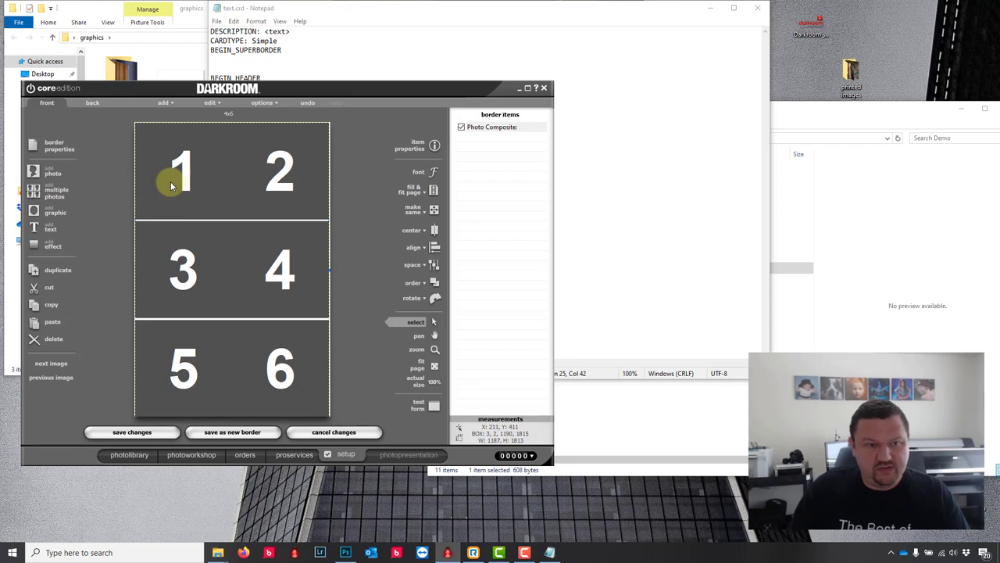
key(Up)
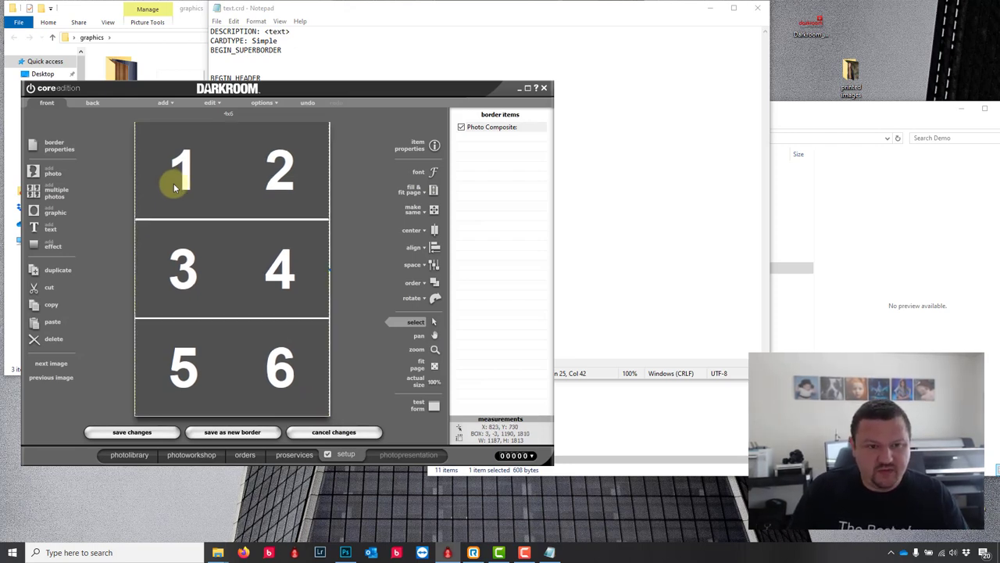
drag(329, 271, 331, 274)
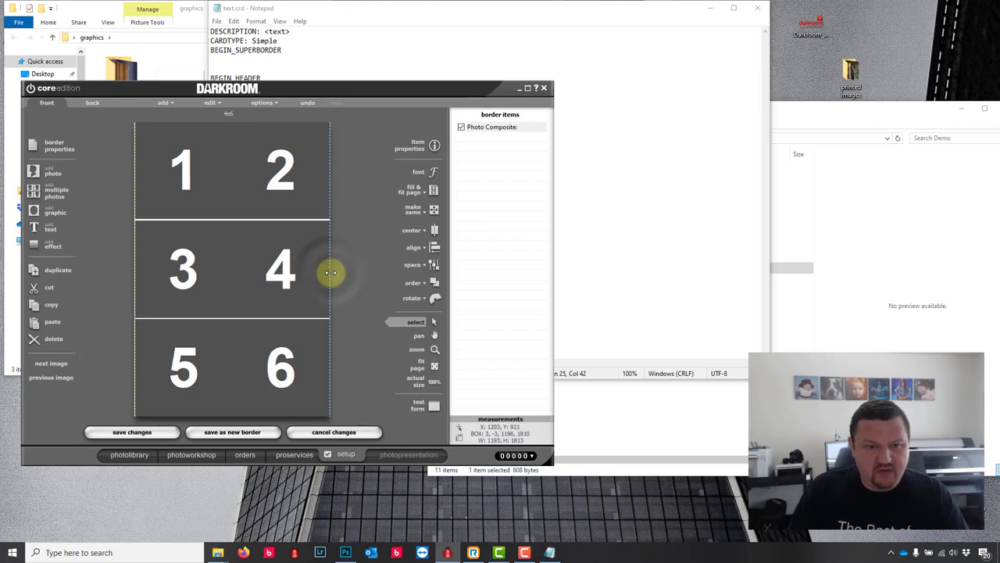
key(Right)
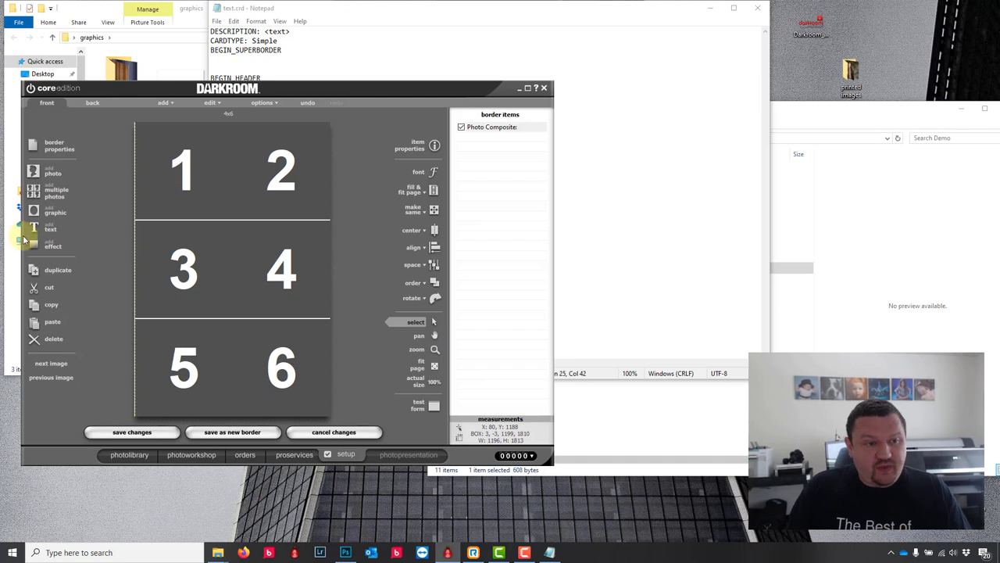
Step: Add graphics\Magnet Guide.png as a graphic on the border
click(33, 211)
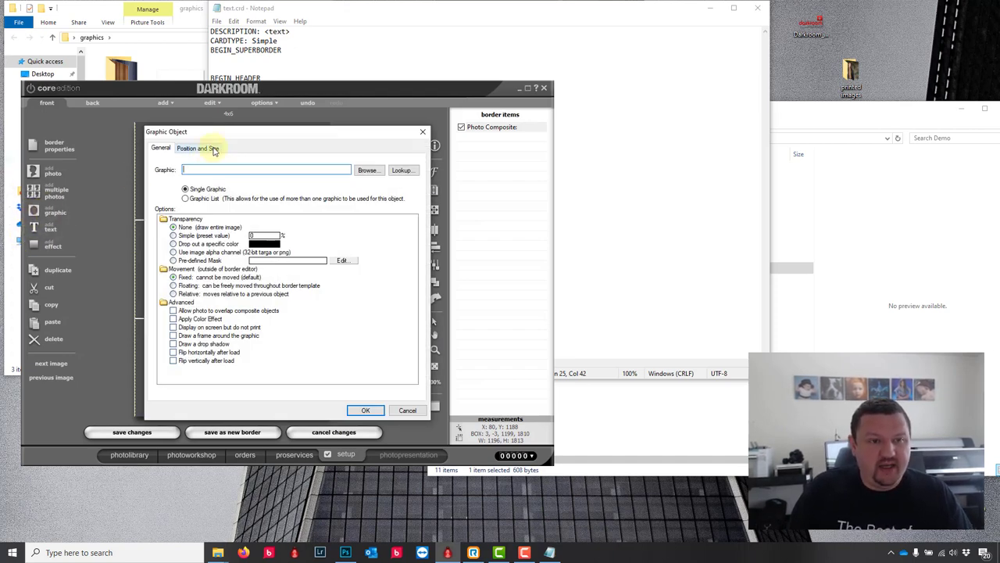
click(367, 169)
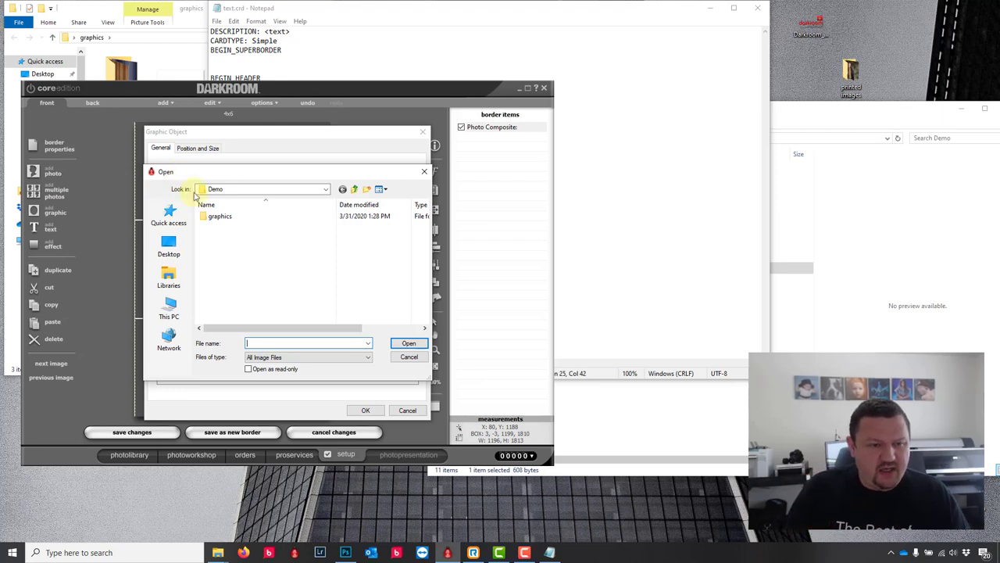
click(217, 219)
click(219, 220)
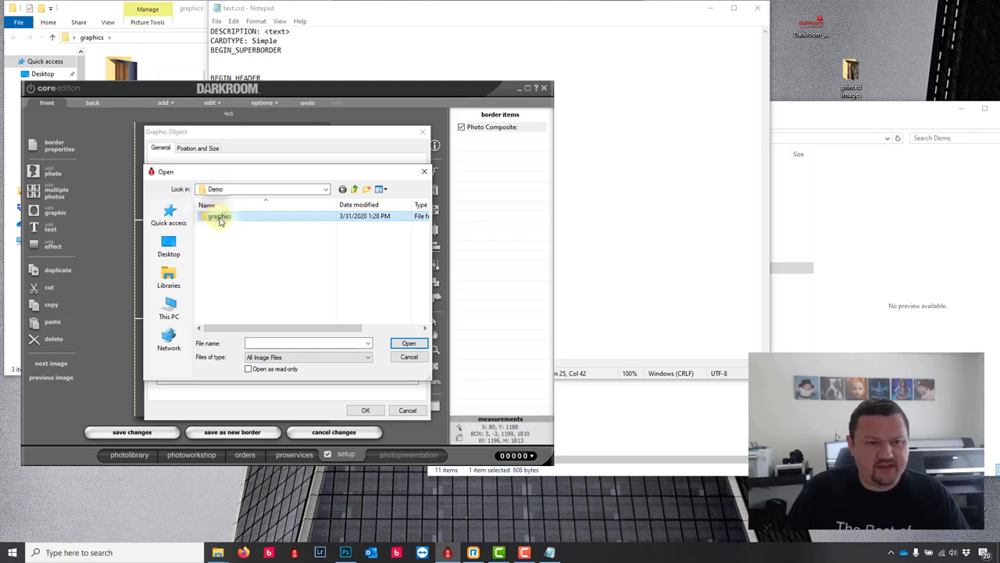
double_click(245, 217)
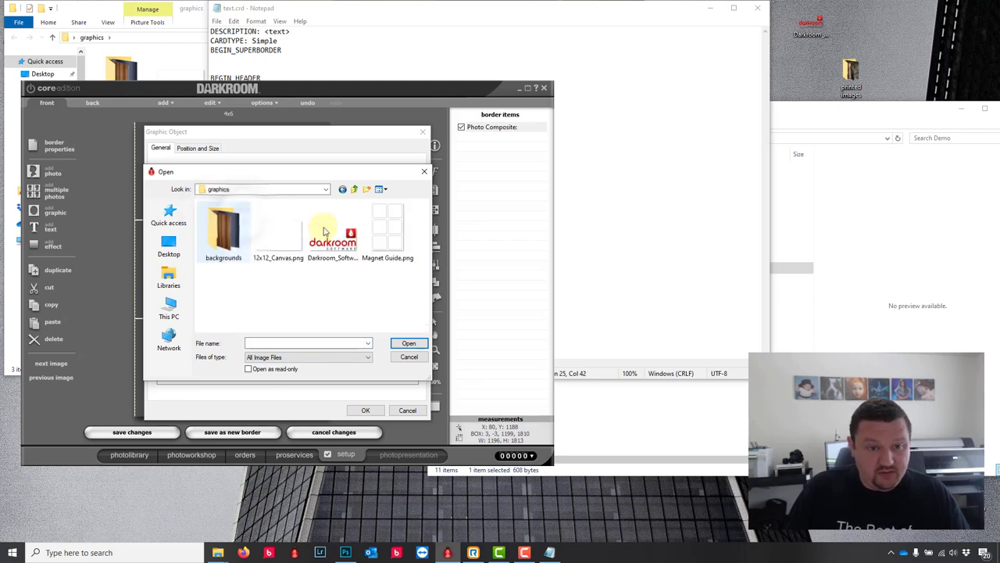
click(394, 237)
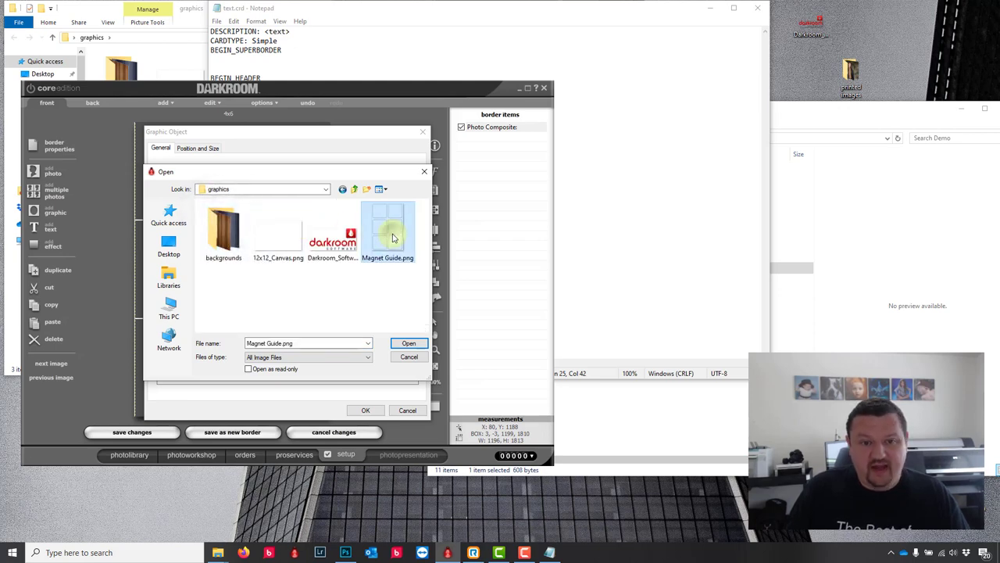
click(419, 348)
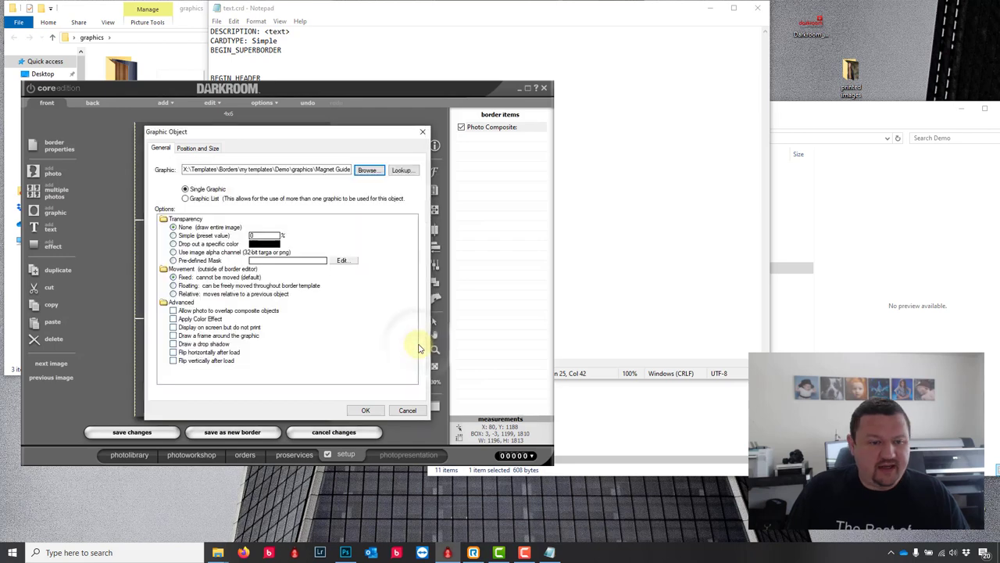
click(366, 410)
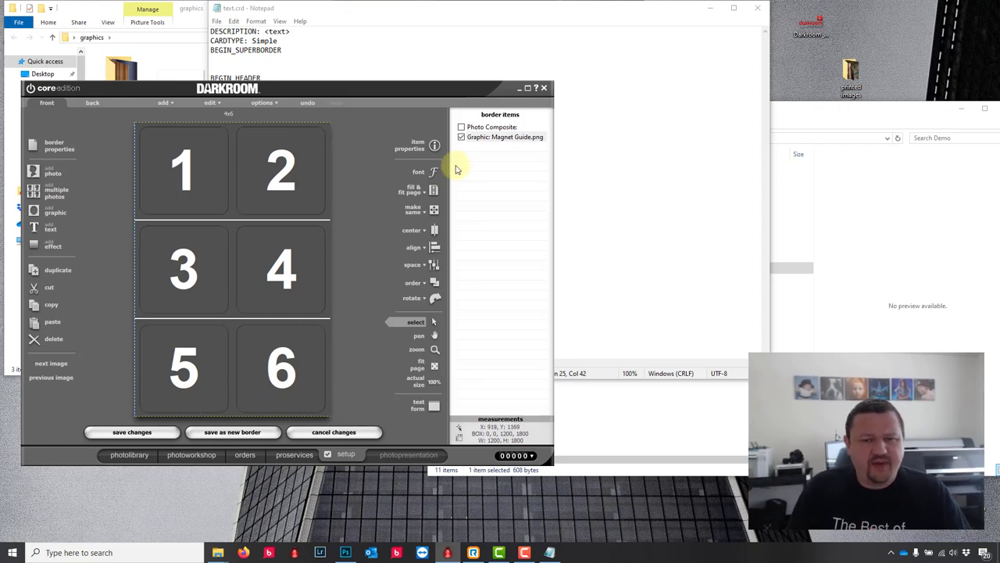
Step: Set the Magnet Guide graphic to display on screen but not print
double_click(490, 138)
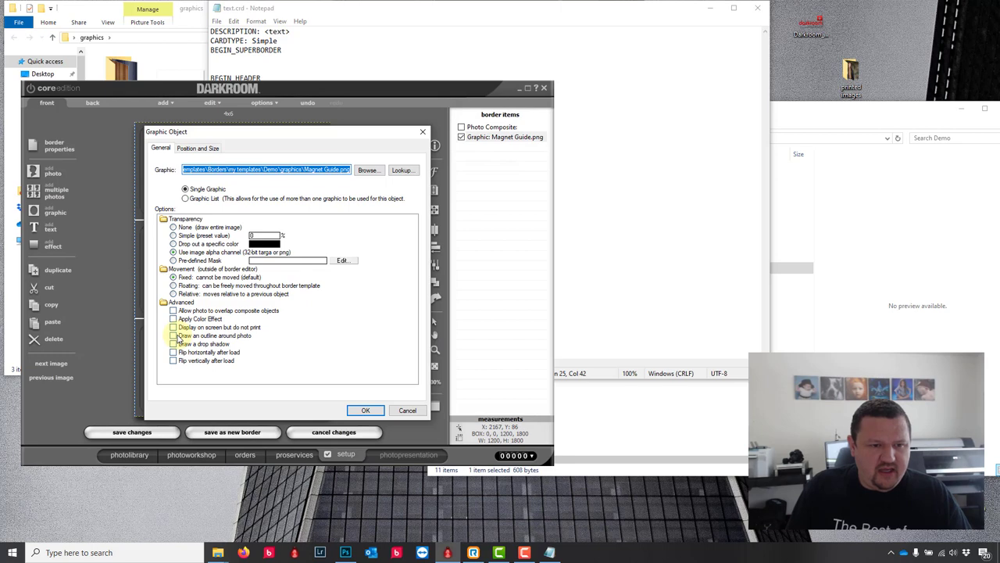
click(173, 327)
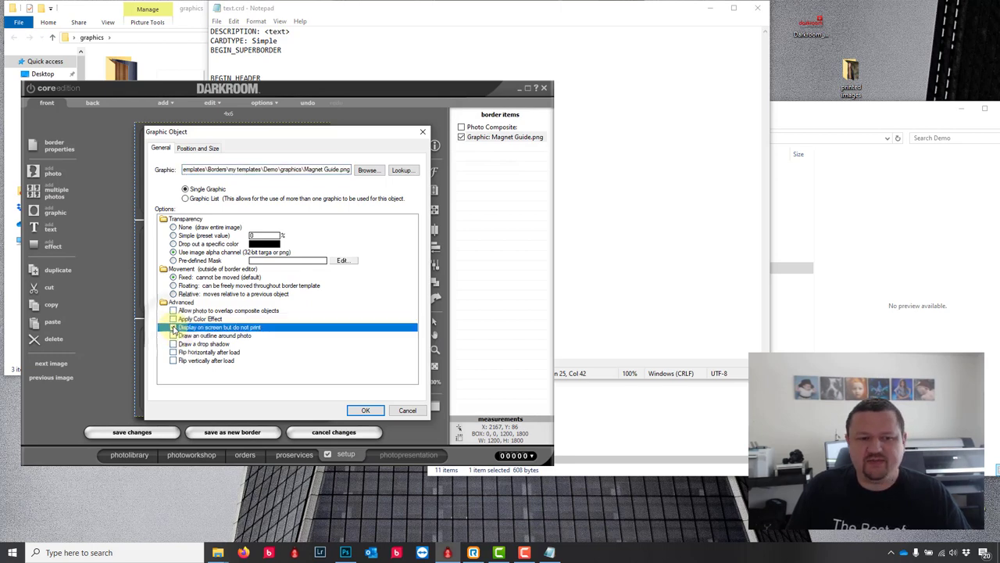
click(366, 410)
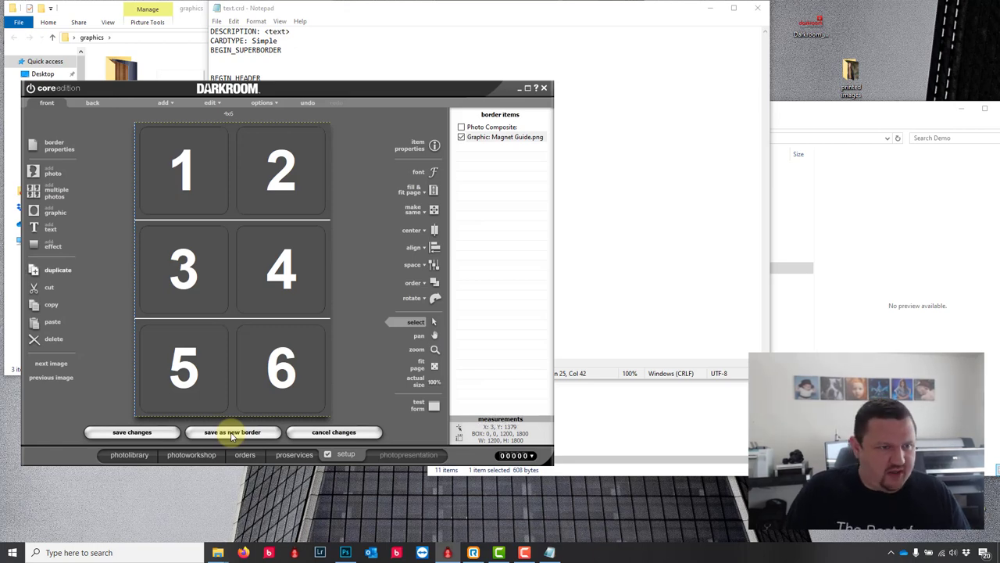
Step: Change the border description to '4x6 6up magnets'
click(59, 147)
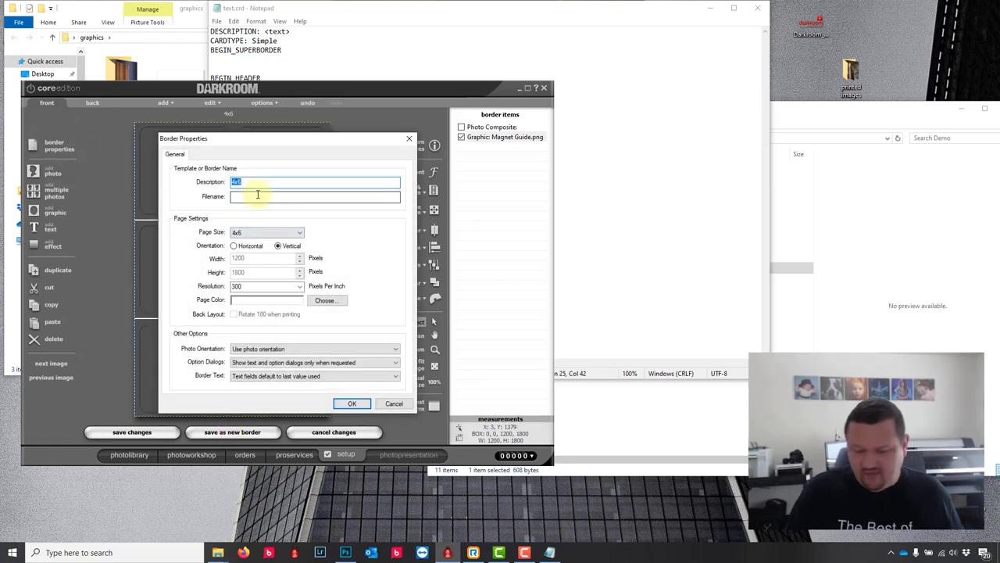
key(End)
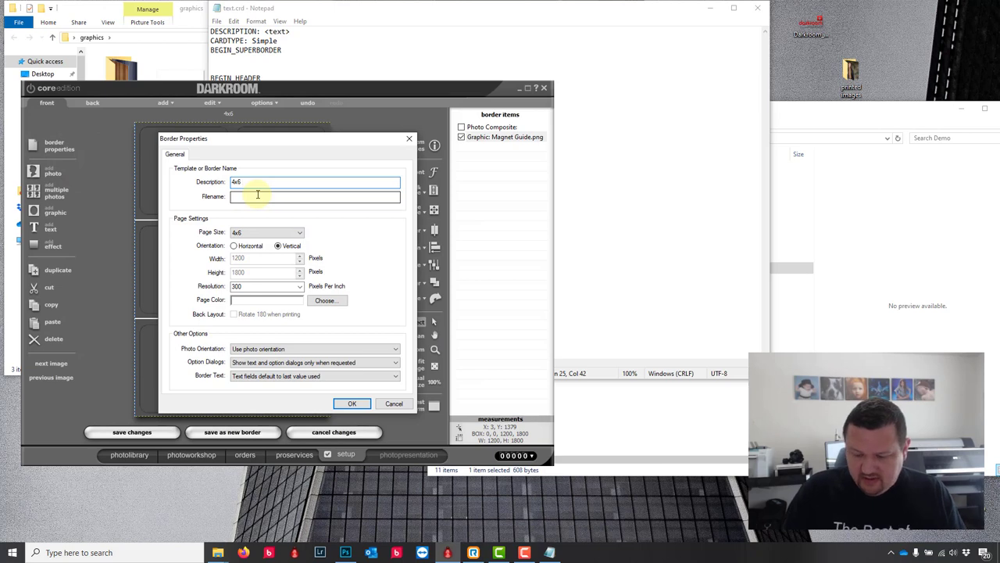
text(6up mag)
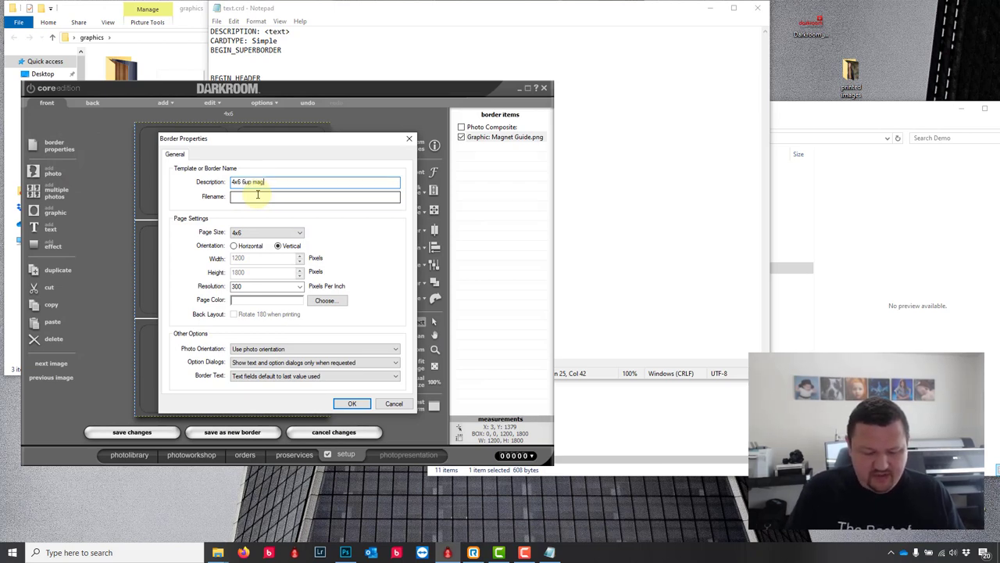
text(nets)
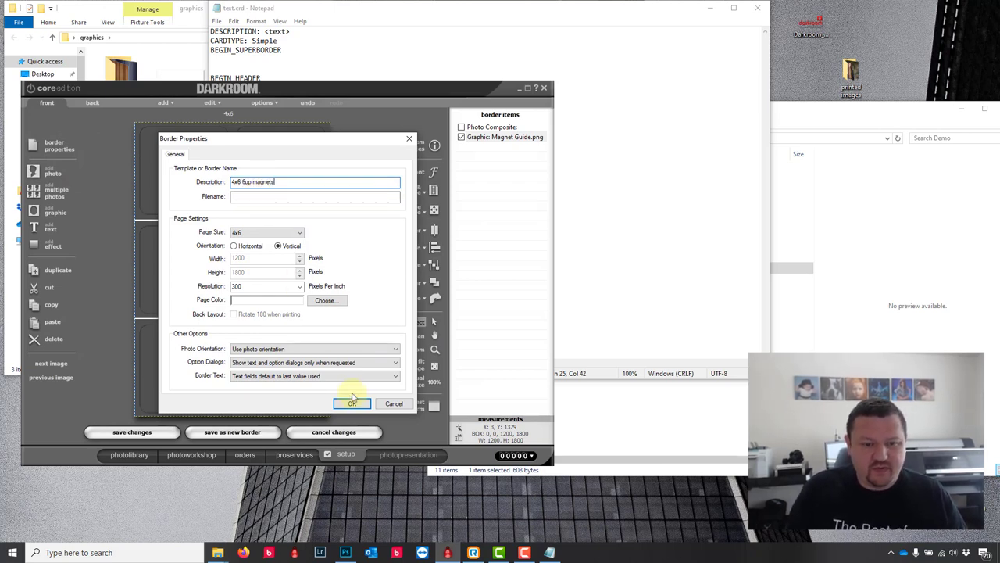
click(352, 402)
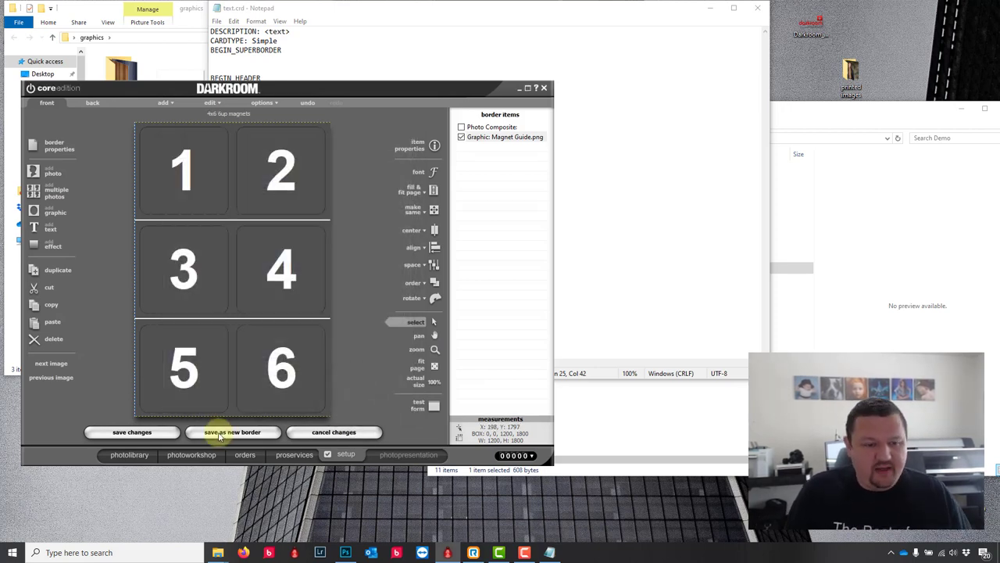
Step: Save the layout as a new border file and return to the photo library
click(219, 434)
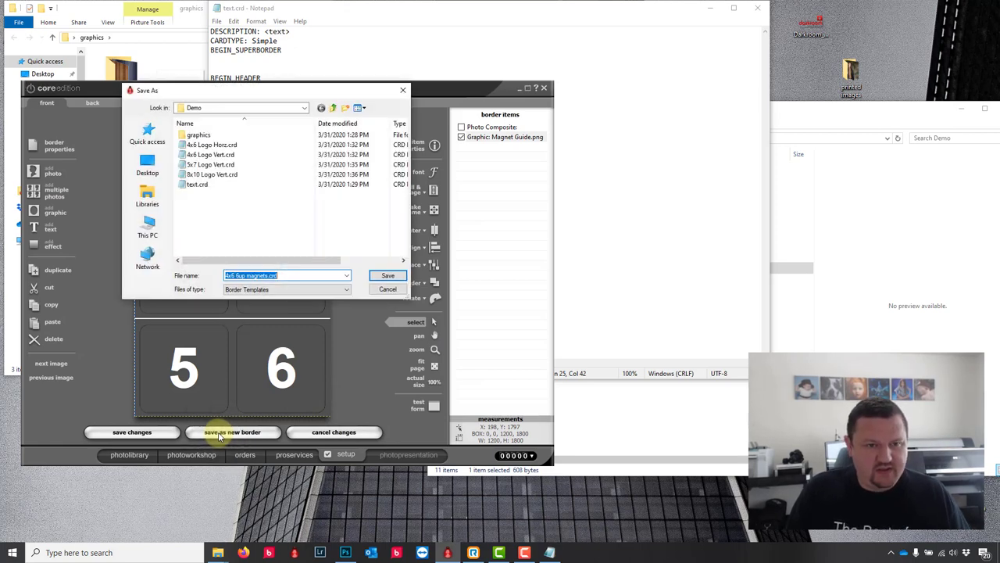
click(382, 272)
click(131, 456)
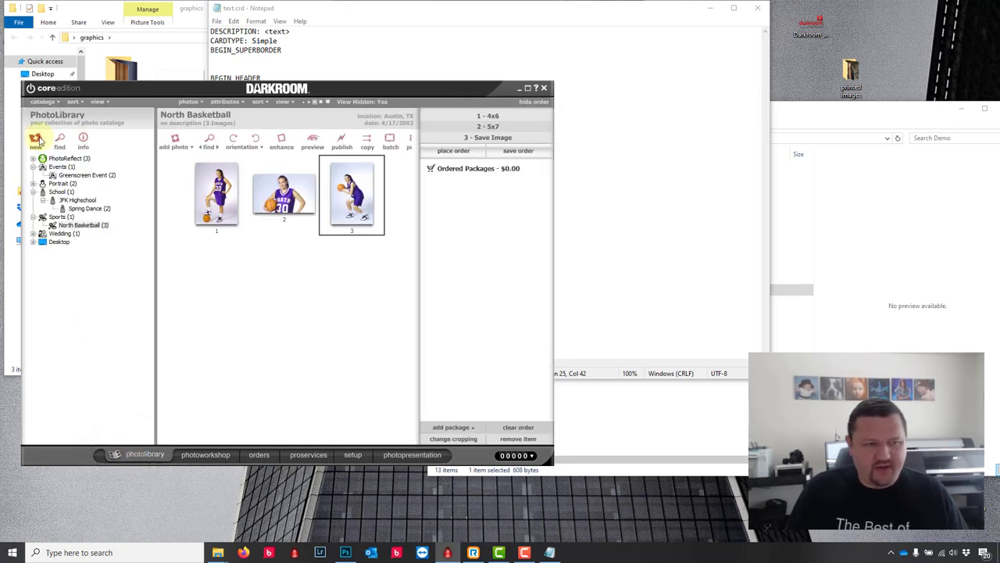
Step: Create a new photo catalog of type Event named Demo
click(37, 139)
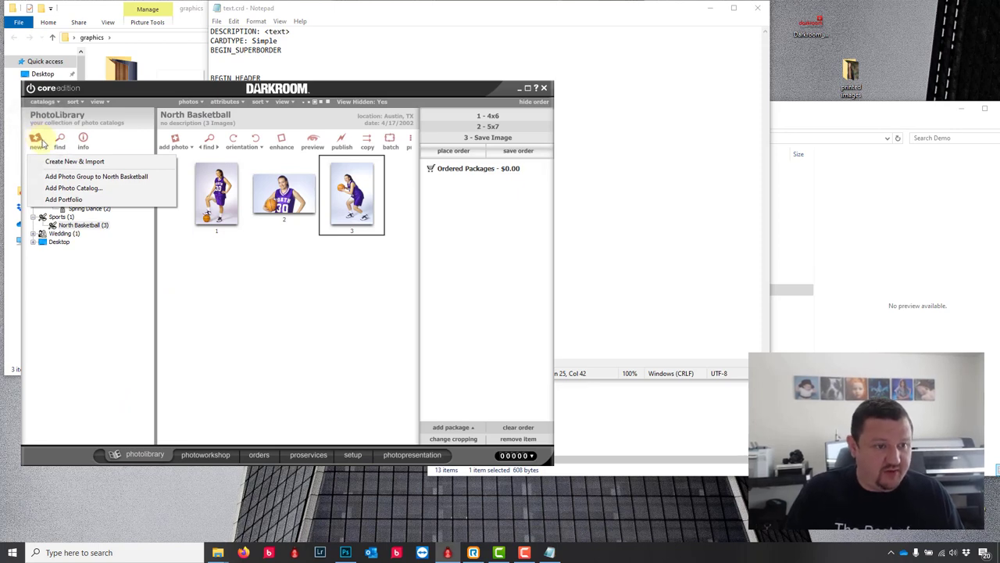
click(92, 190)
click(241, 215)
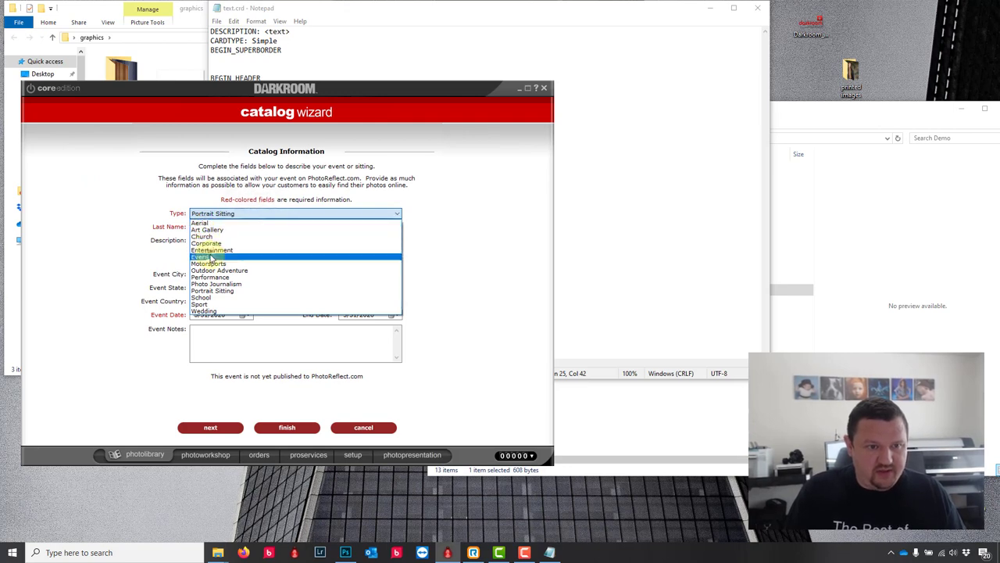
click(205, 256)
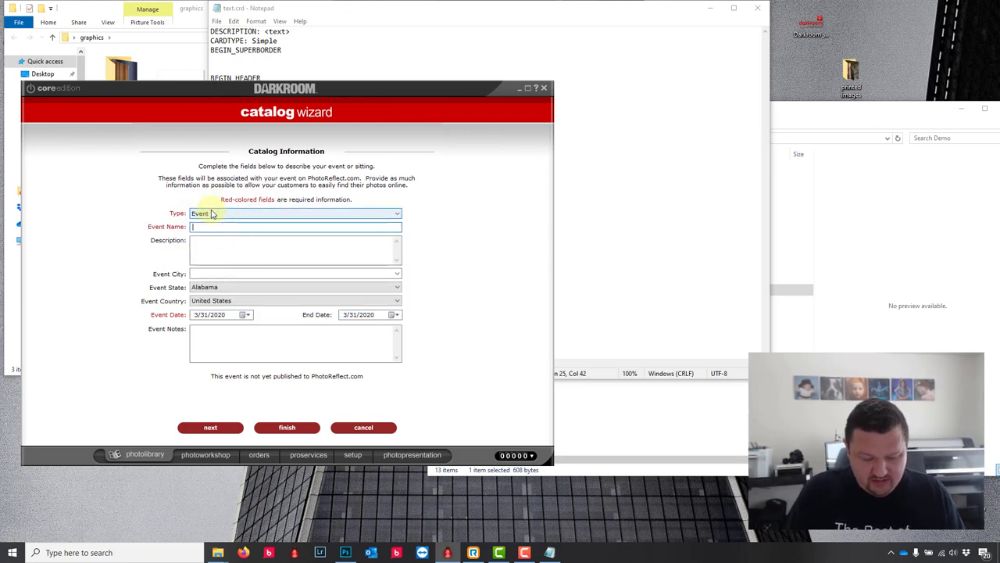
click(286, 428)
Step: Import the 24 photos from File Explorer into the Demo catalog
click(218, 552)
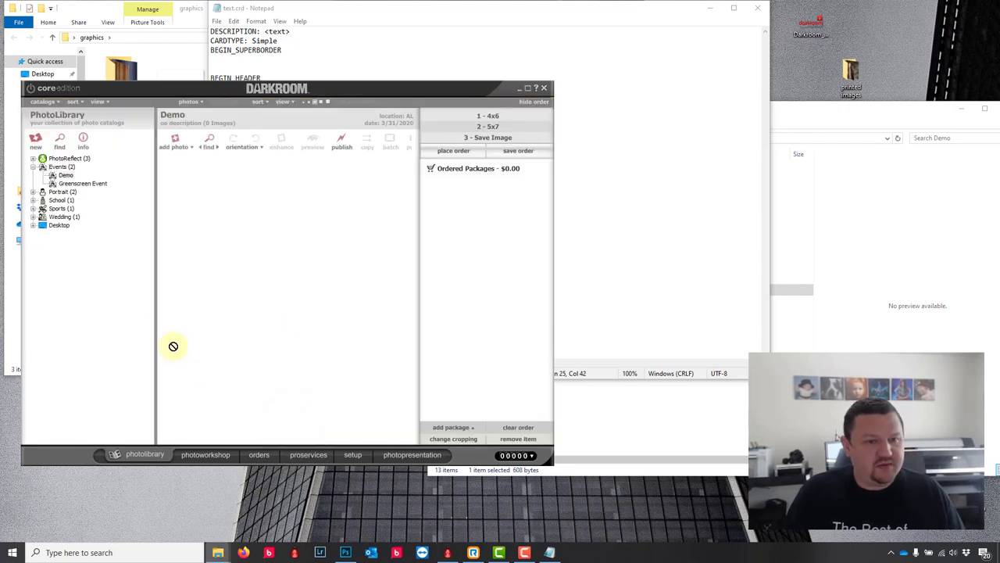
drag(172, 346, 301, 325)
click(545, 312)
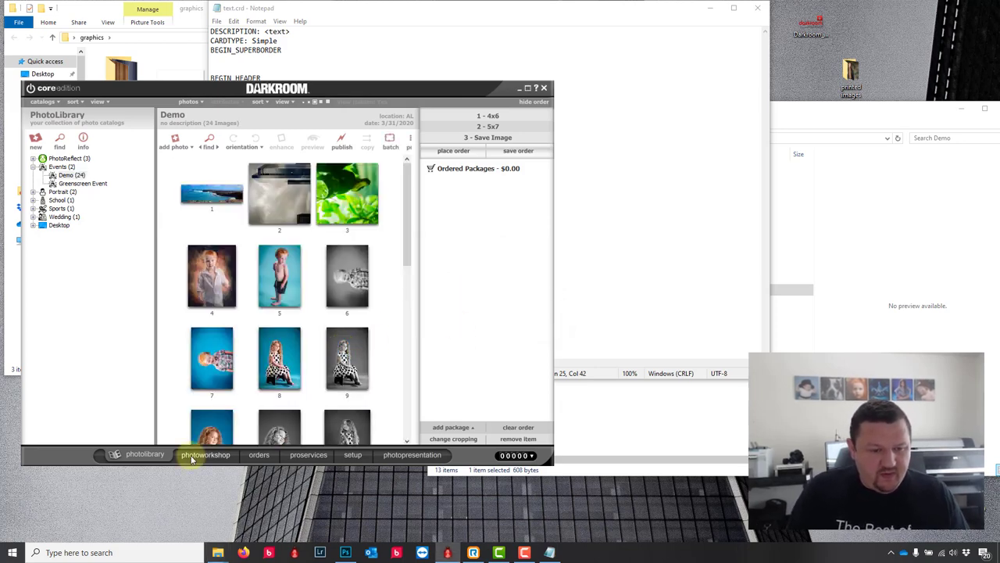
Step: Load the Demo group's 4x6 6up magnets border in the workshop and maximize the window
click(216, 458)
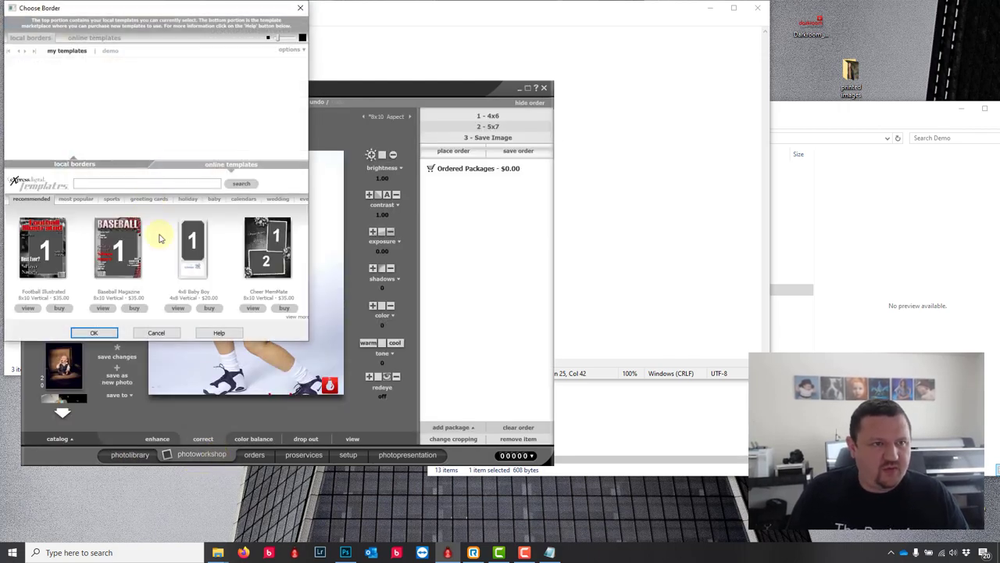
click(110, 50)
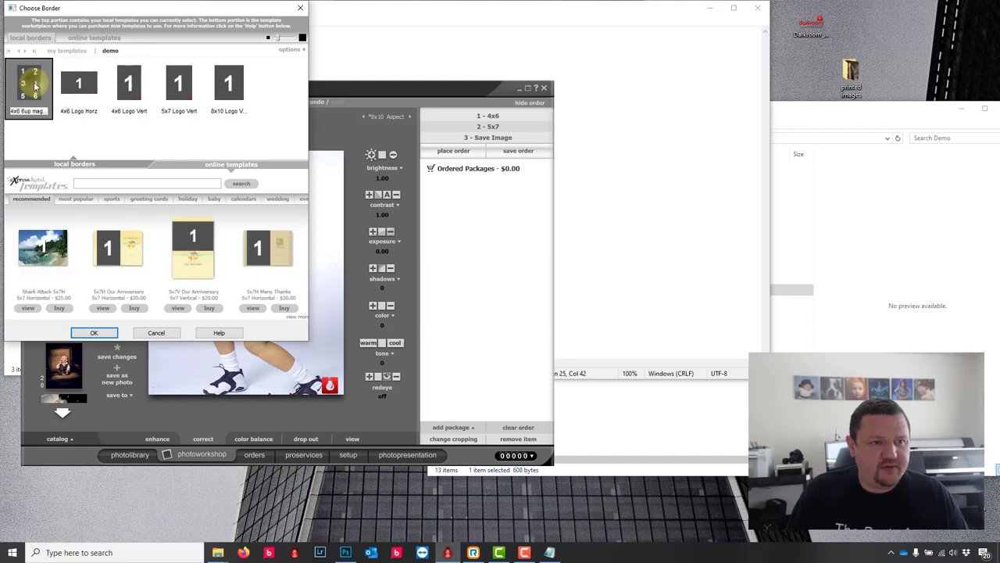
click(94, 332)
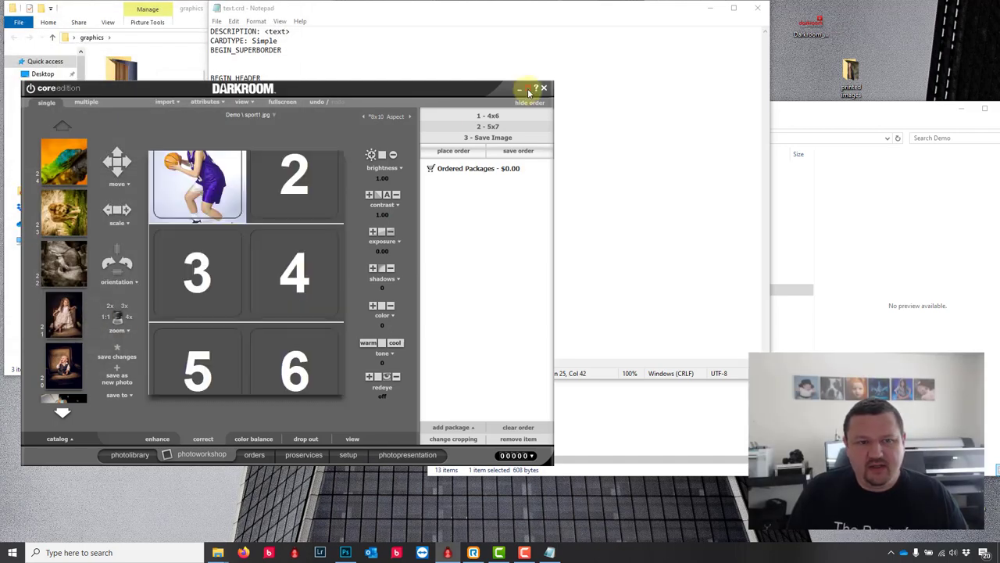
click(529, 90)
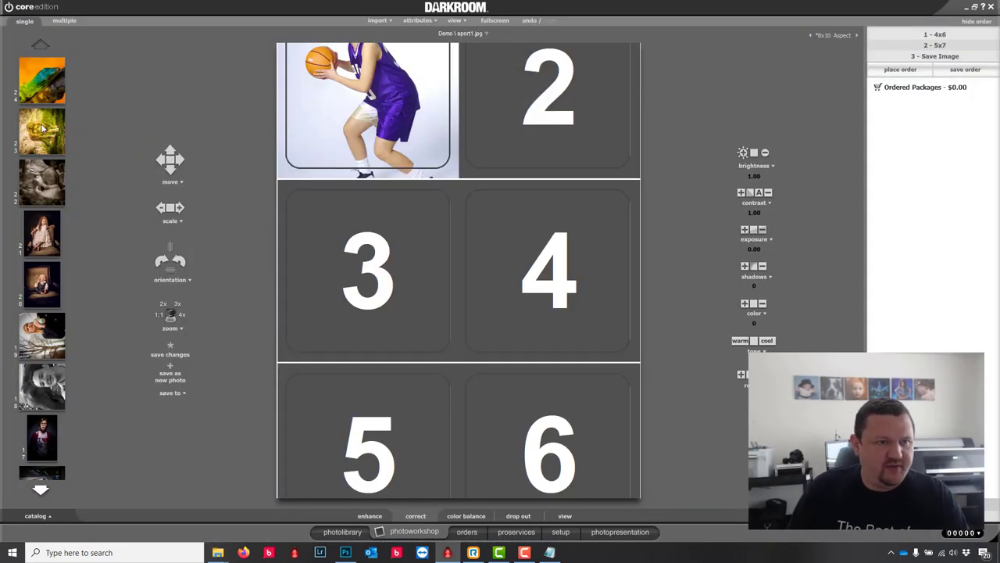
Step: Fill the slots with the lion, lizard, girl, baby and woman photos and set 4x6 aspect
click(43, 129)
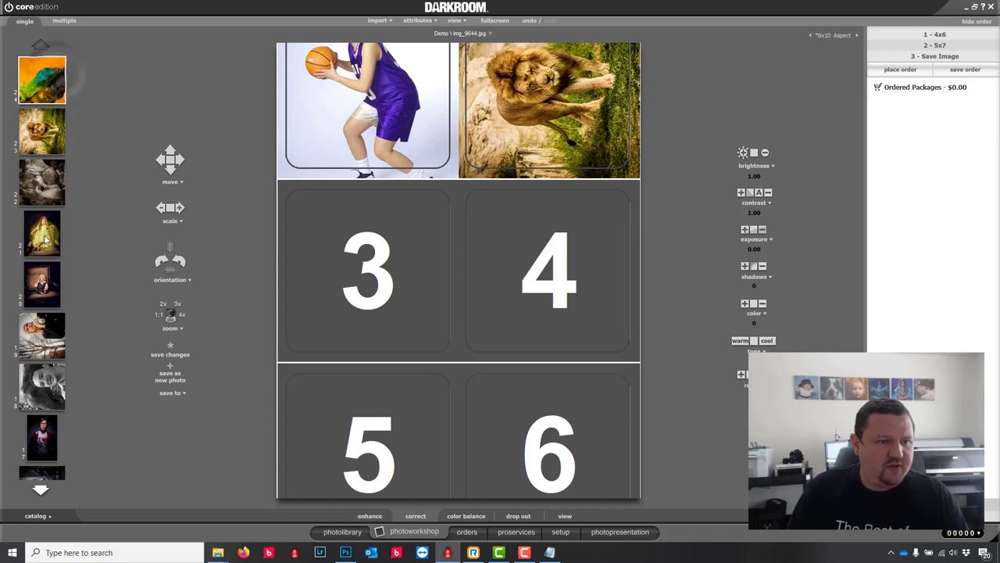
click(43, 75)
click(43, 284)
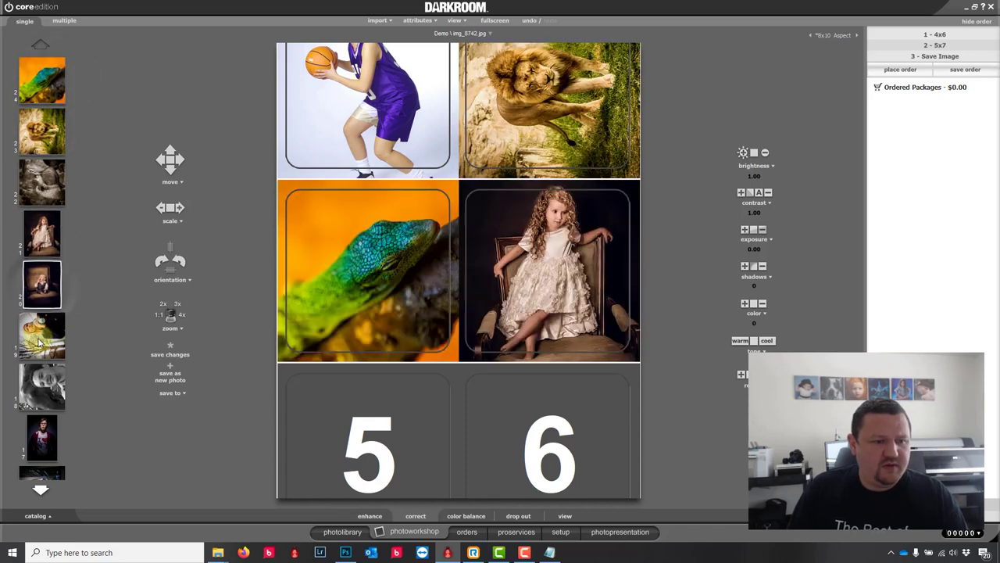
click(40, 338)
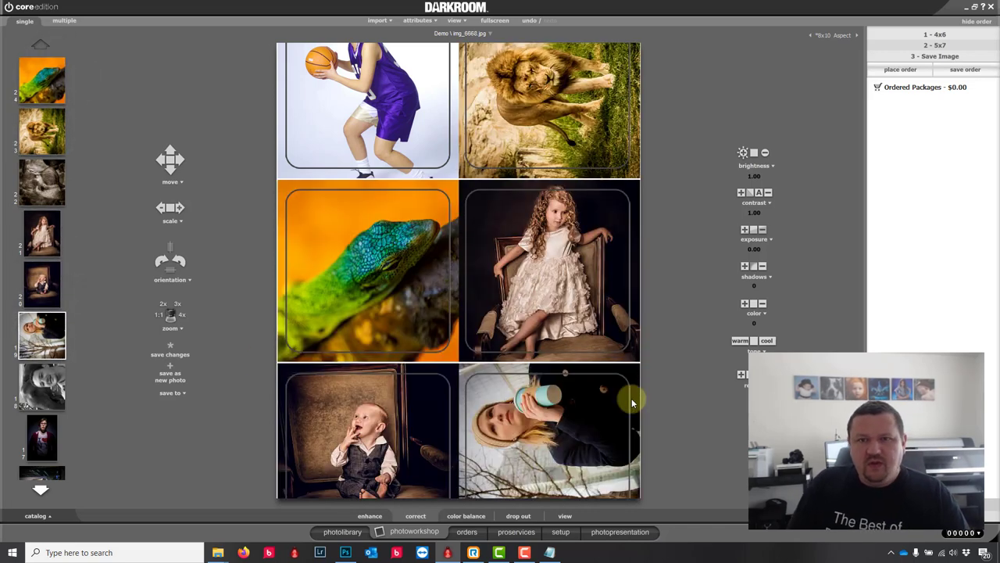
click(831, 35)
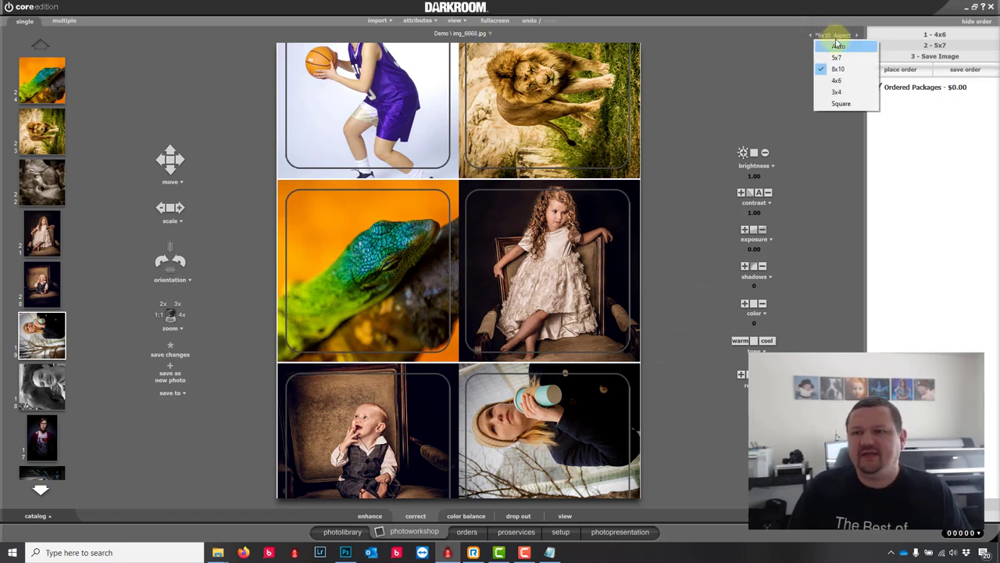
click(841, 47)
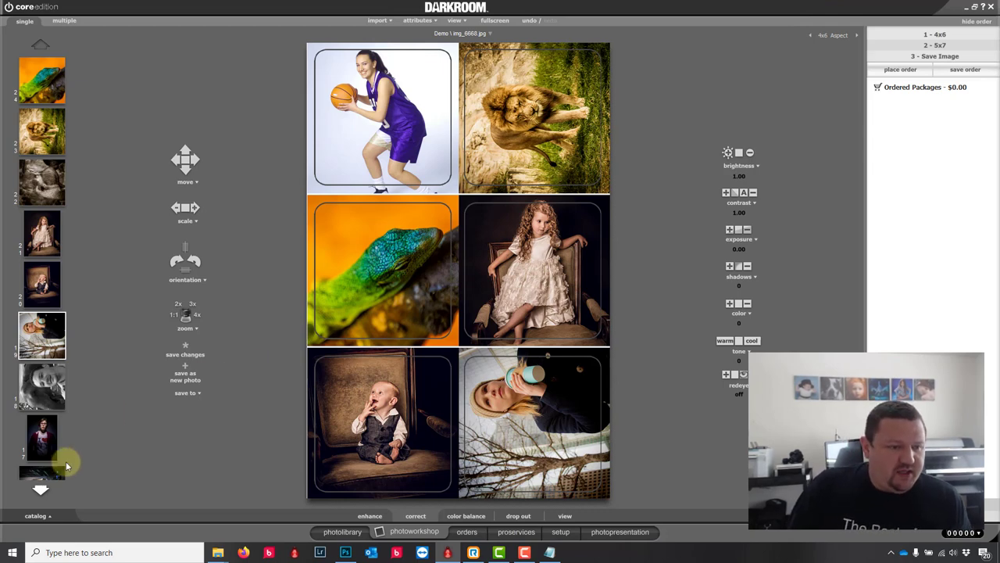
Step: Put the glasses portrait top-left, reposition it and the girl's photo in their frames, then open setup
click(41, 484)
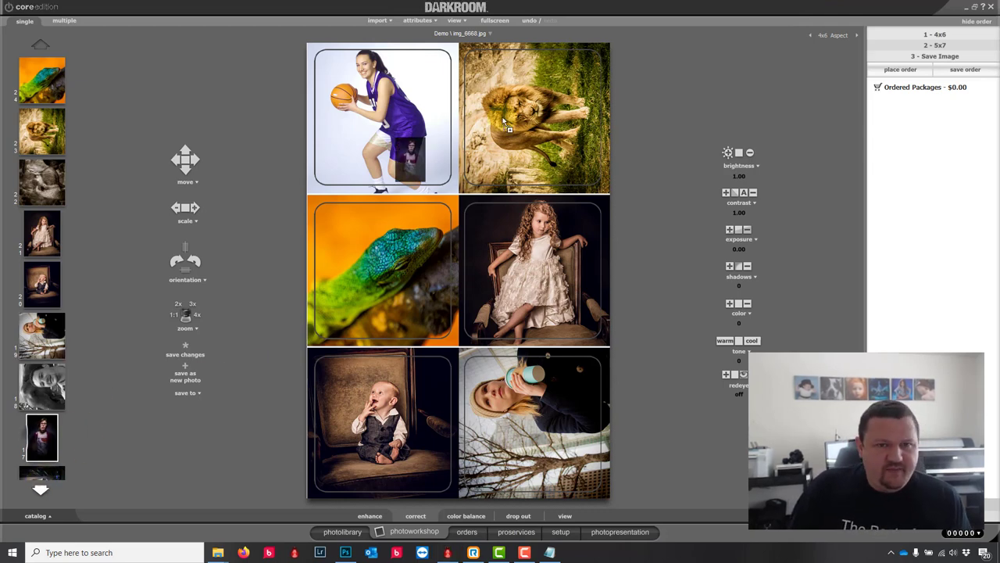
click(366, 168)
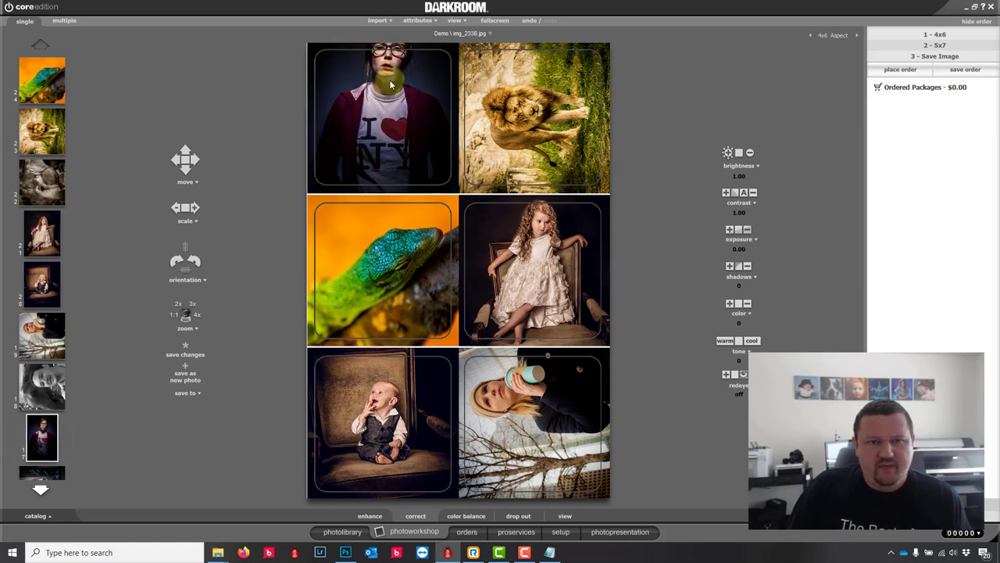
mouse_move(391, 83)
mouse_down()
mouse_move(388, 70)
mouse_move(390, 115)
mouse_move(377, 112)
mouse_up()
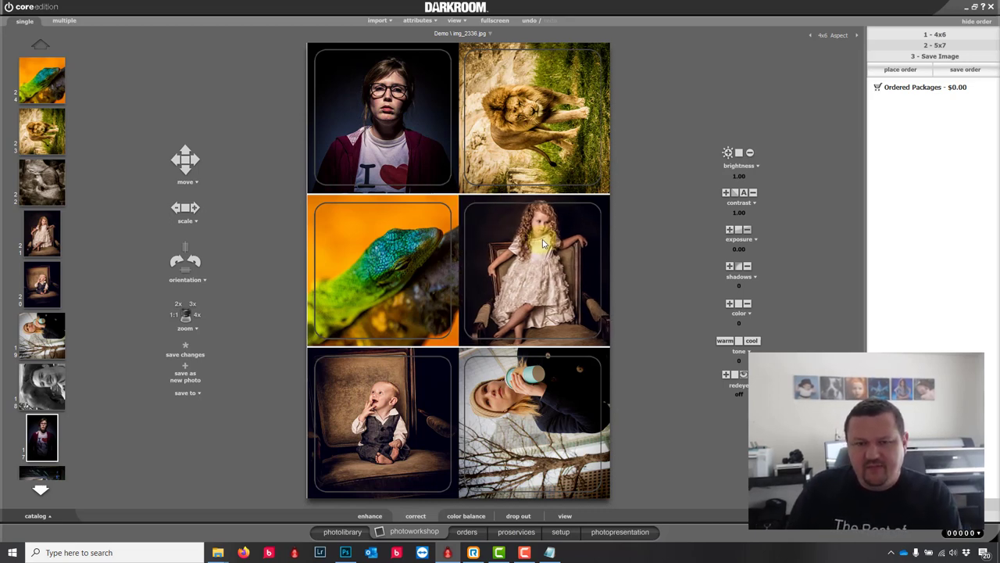
drag(545, 244, 544, 244)
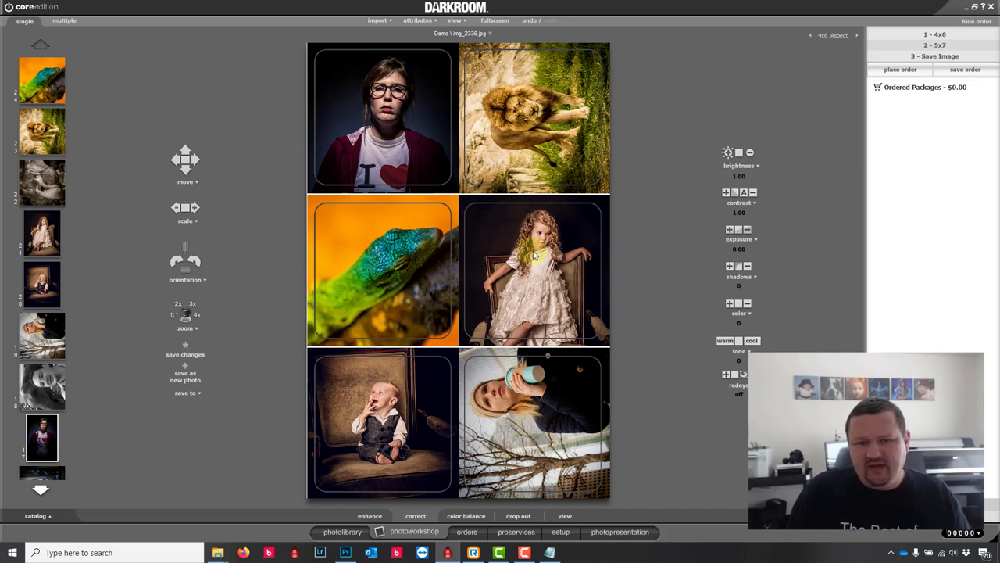
drag(535, 254, 549, 227)
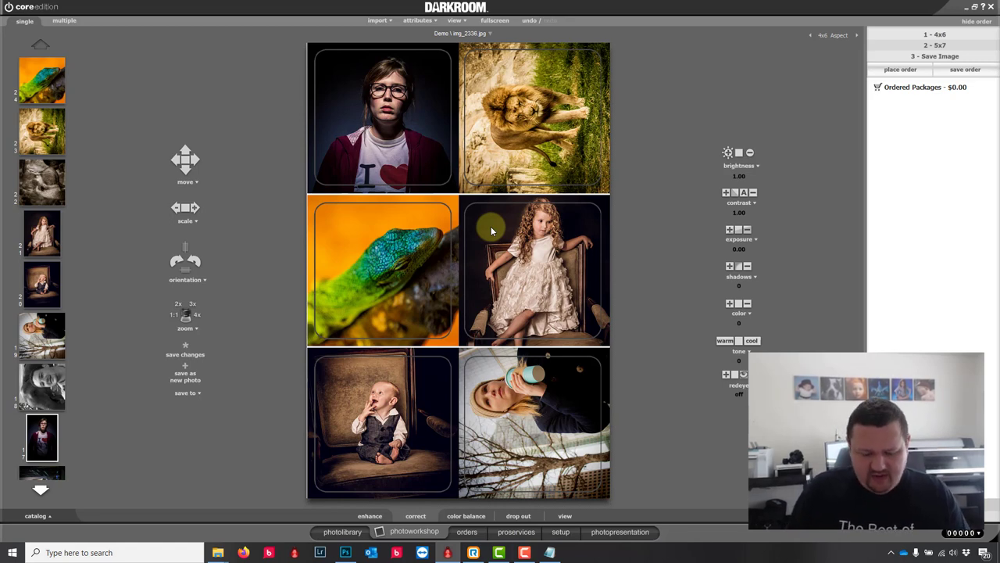
click(564, 531)
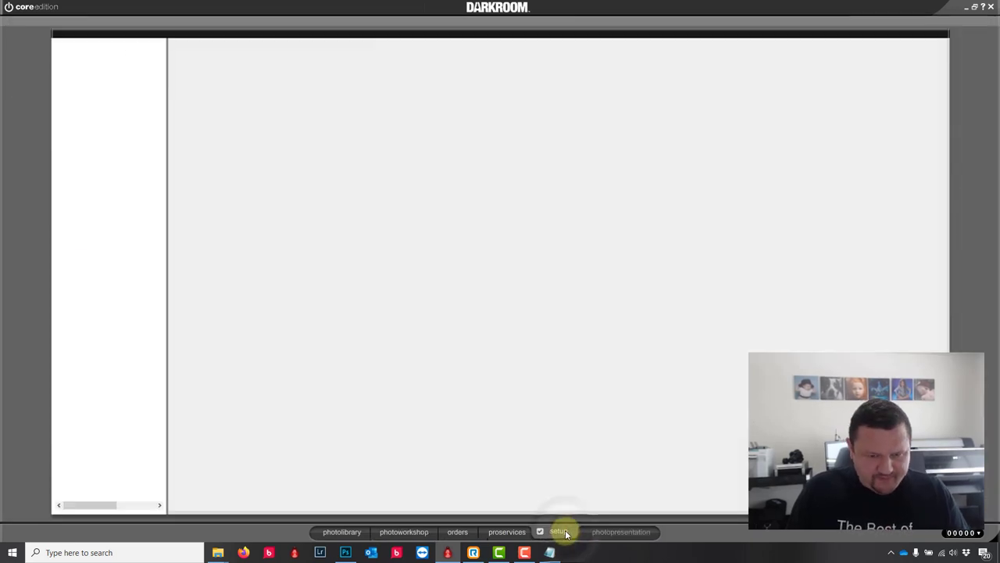
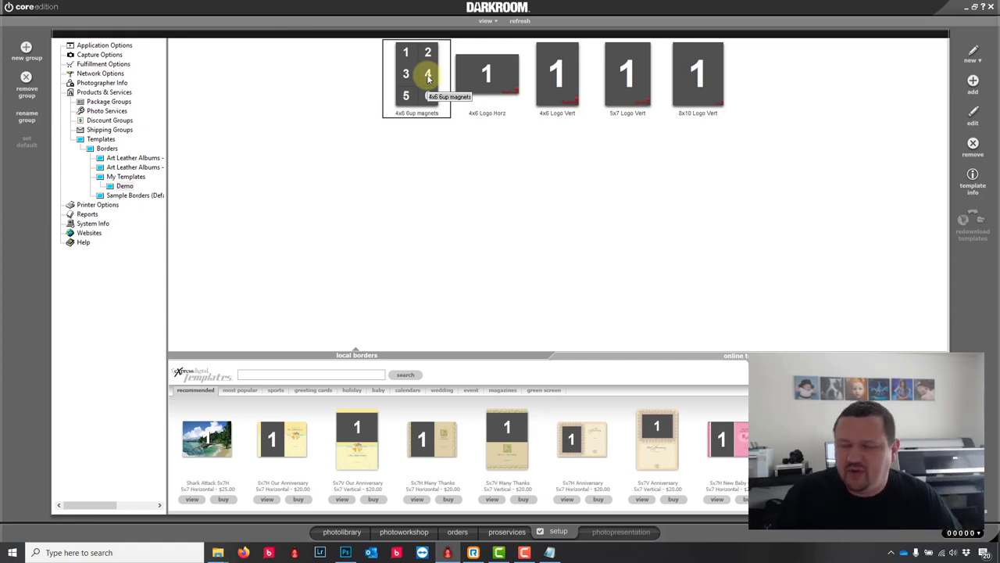
Step: Start a new border described as 15x24 and choose a Custom page size
click(967, 53)
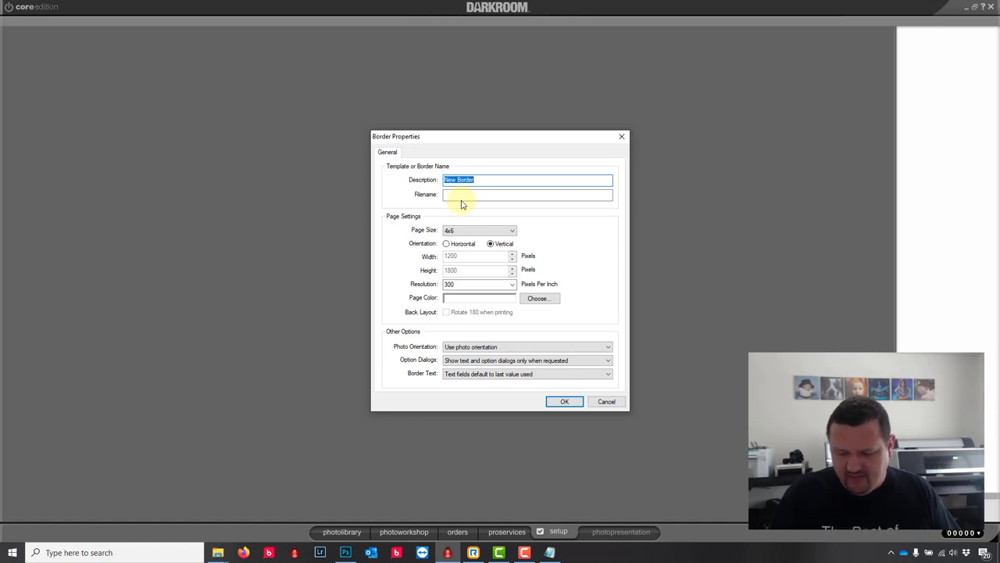
text(15x24)
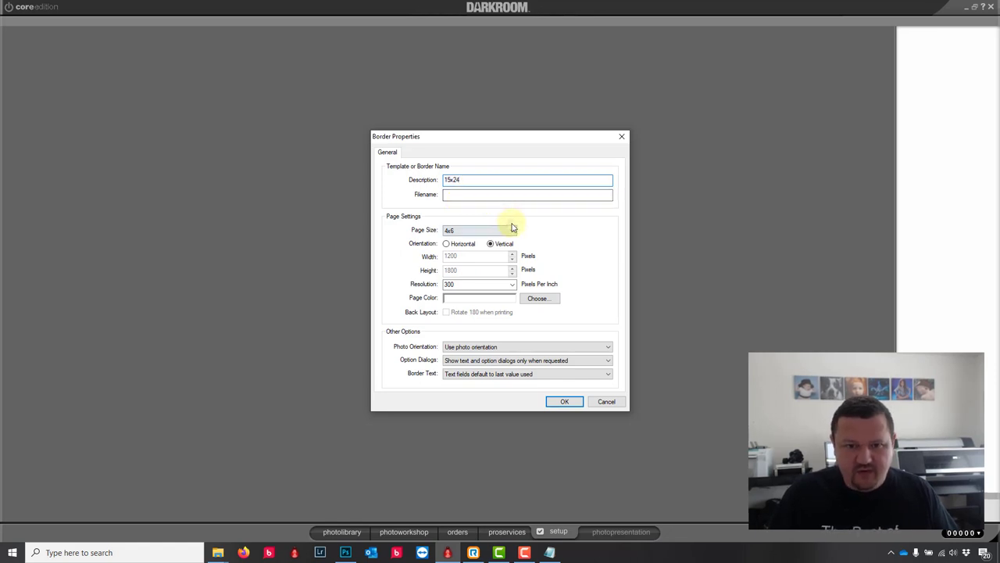
click(513, 230)
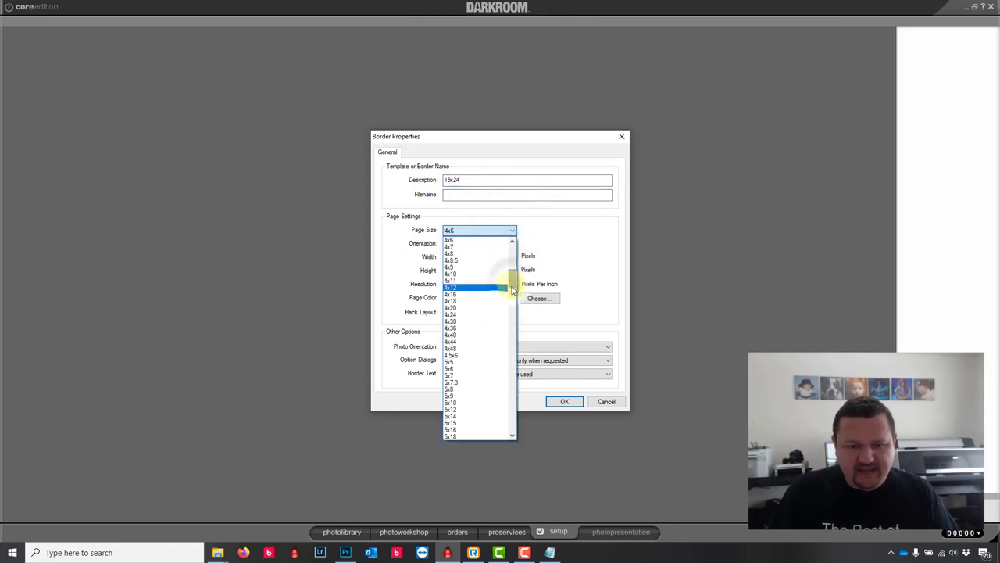
drag(510, 281, 511, 305)
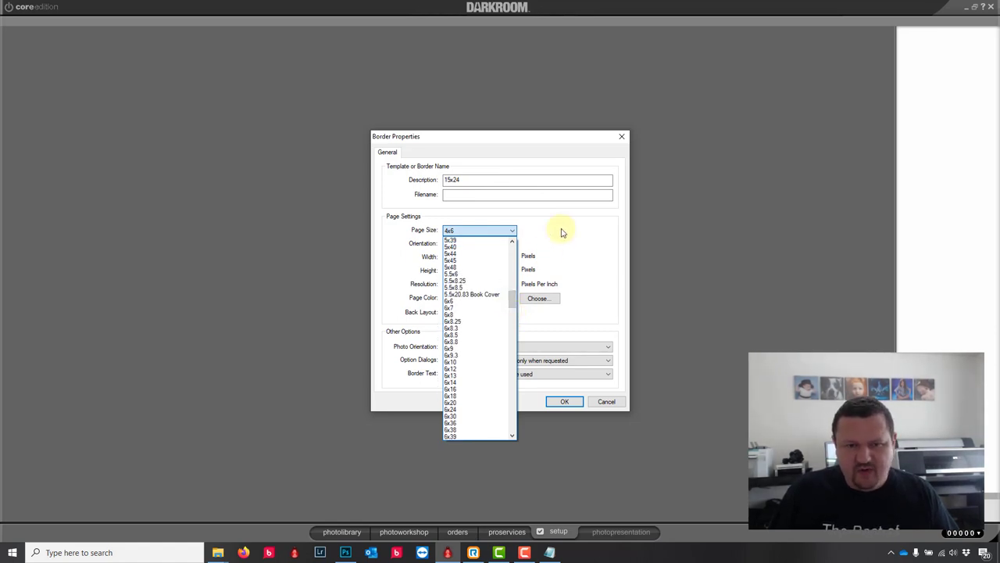
click(558, 227)
click(469, 232)
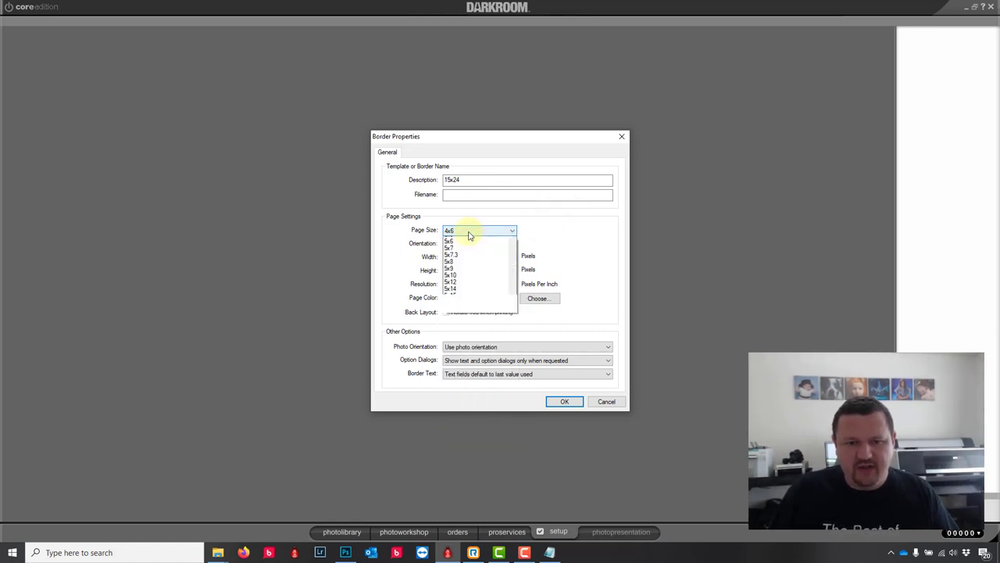
scroll(500, 258, up, 5)
click(478, 243)
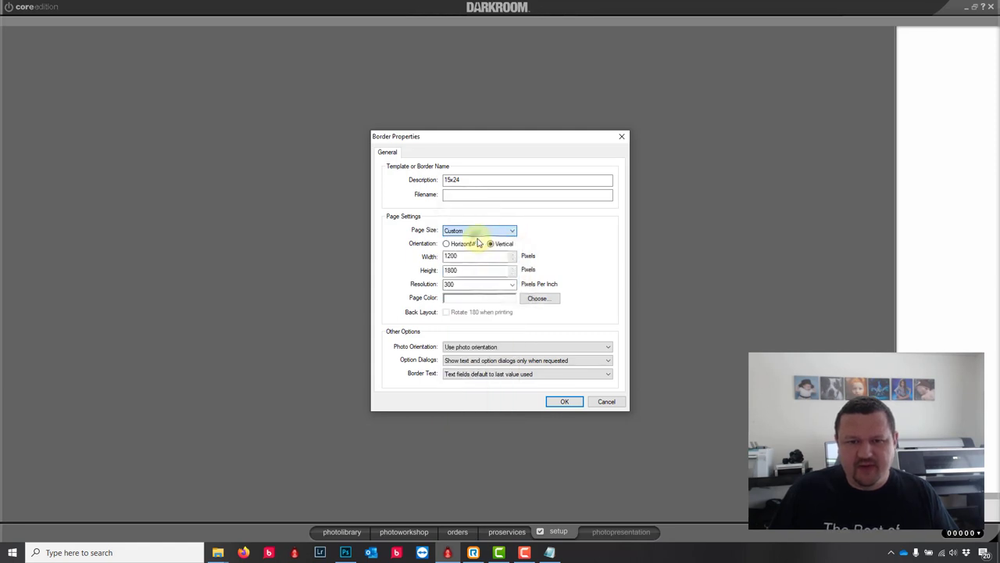
Step: Set the custom page to 7200 by 4500 pixels and create the blank border
double_click(472, 256)
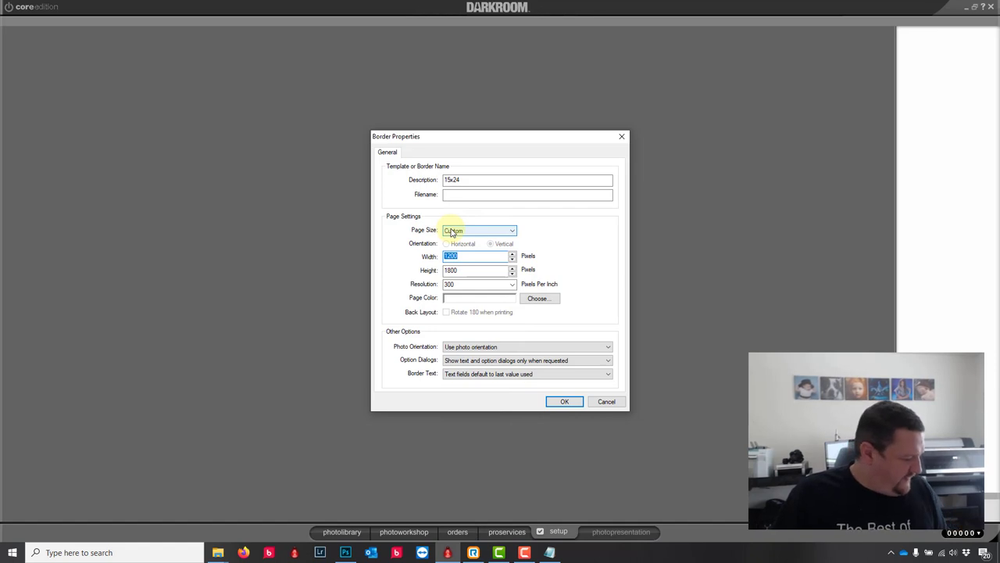
text(45)
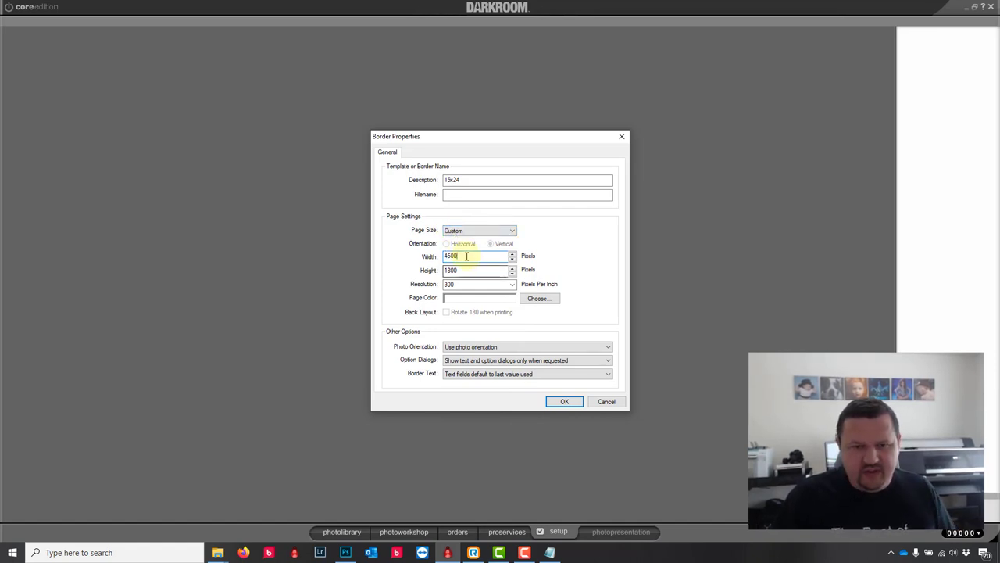
click(466, 256)
drag(467, 256, 442, 256)
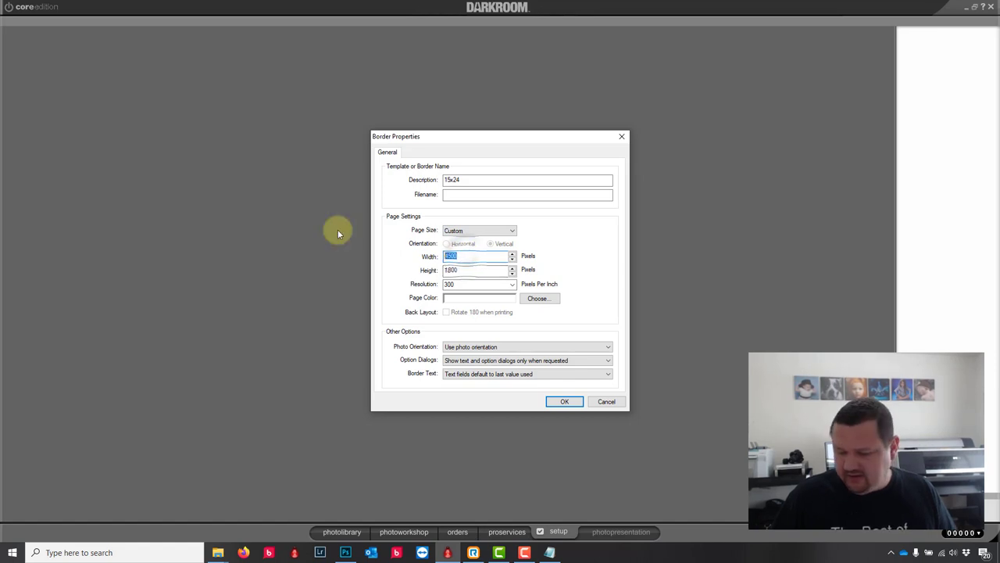
text(7200)
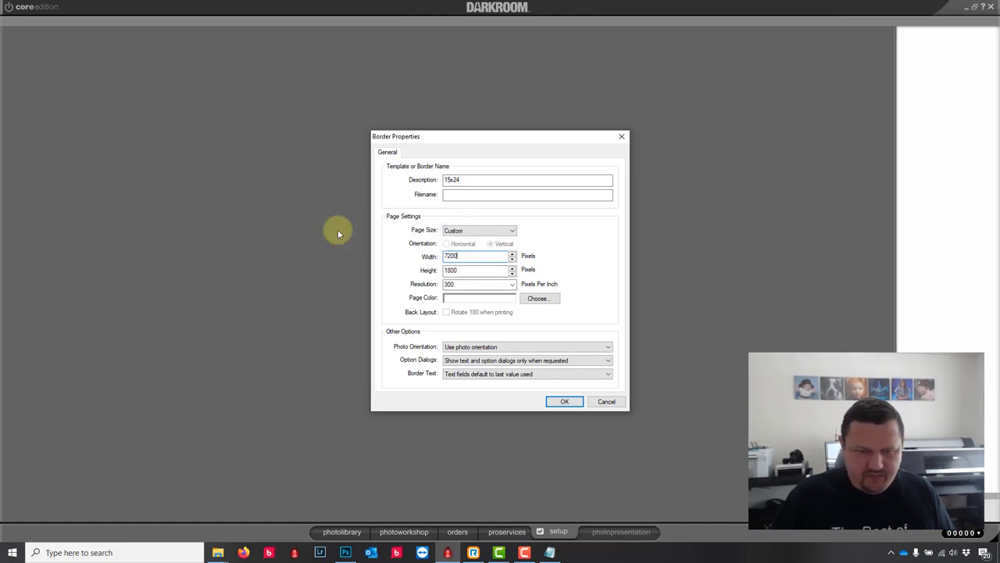
drag(473, 268, 346, 242)
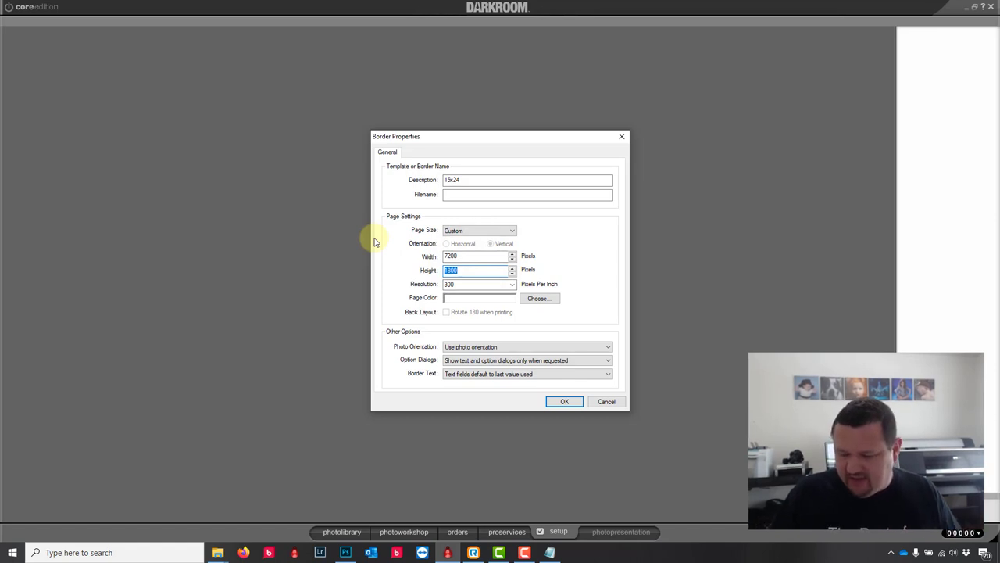
text(45)
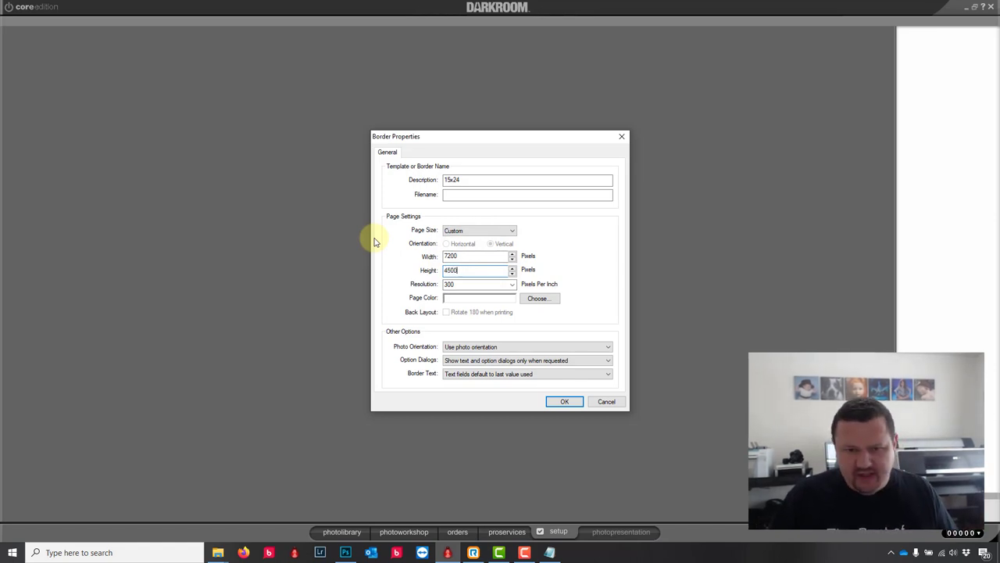
click(566, 403)
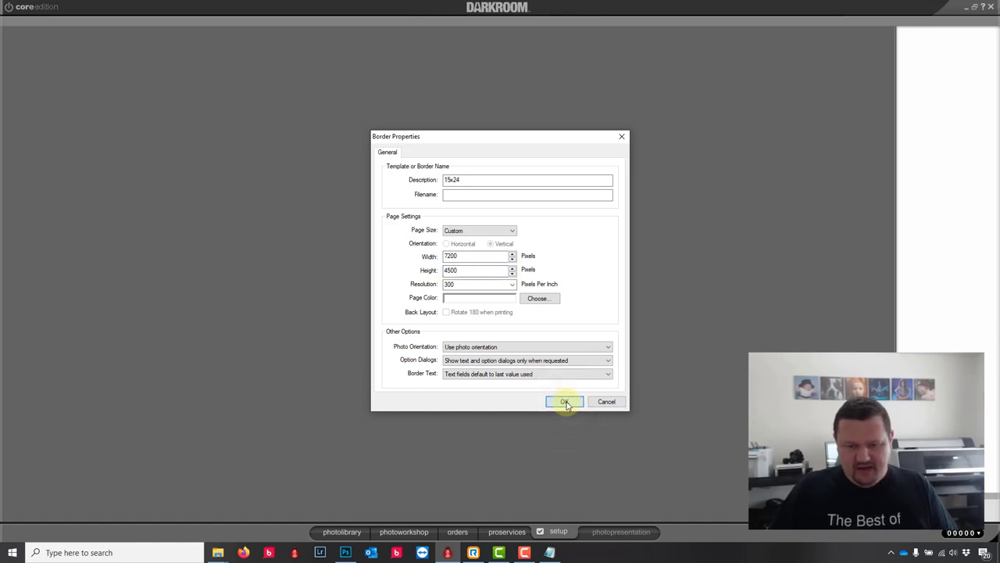
click(566, 403)
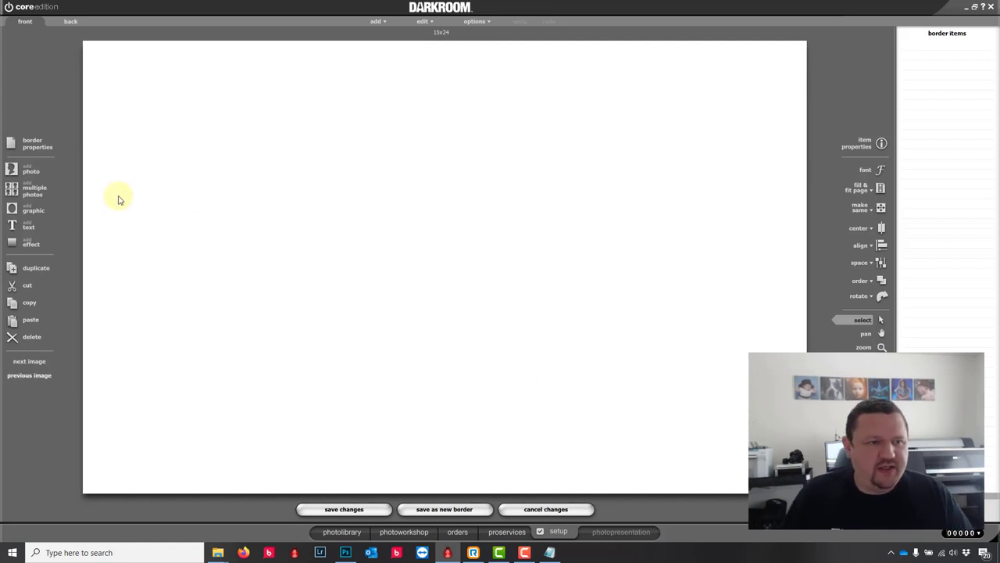
Step: Add a photo area with units in inches and a width of 15 inches
click(14, 167)
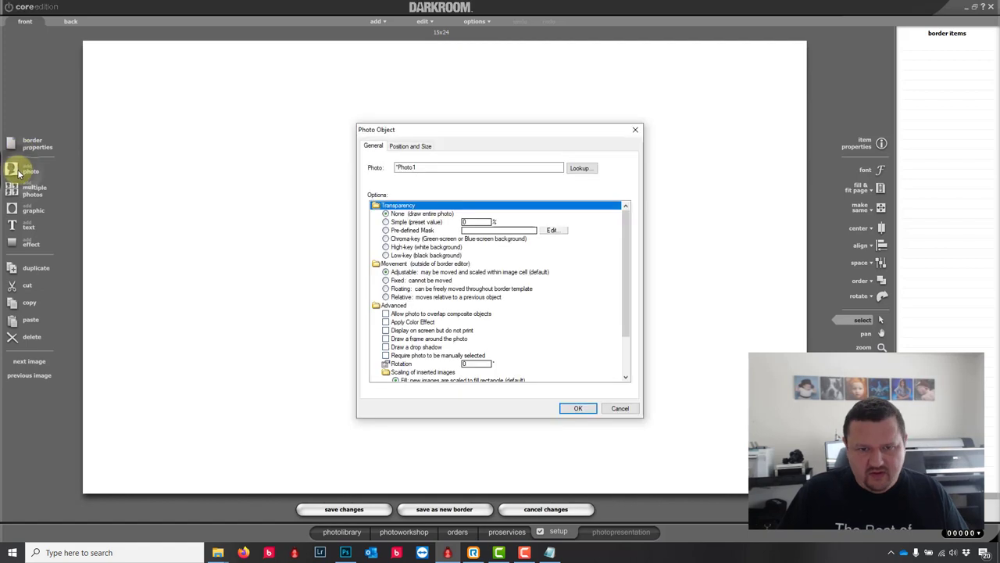
click(399, 147)
click(444, 229)
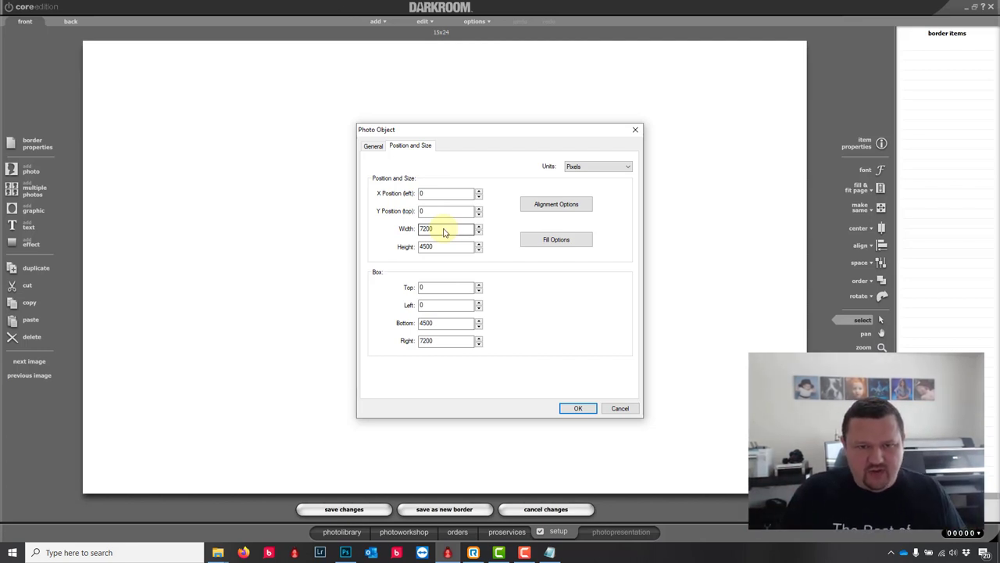
click(587, 168)
click(582, 181)
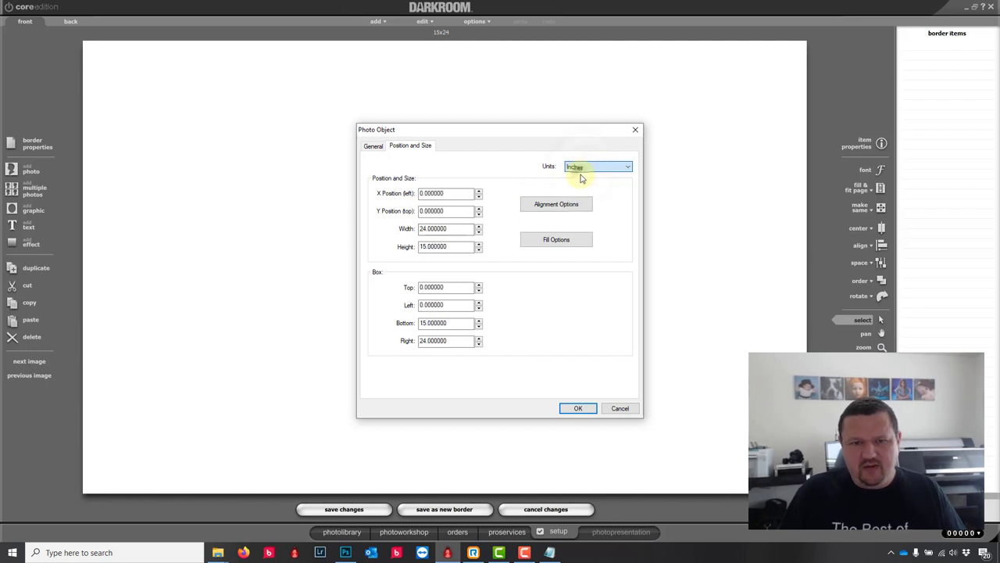
double_click(469, 228)
text(15)
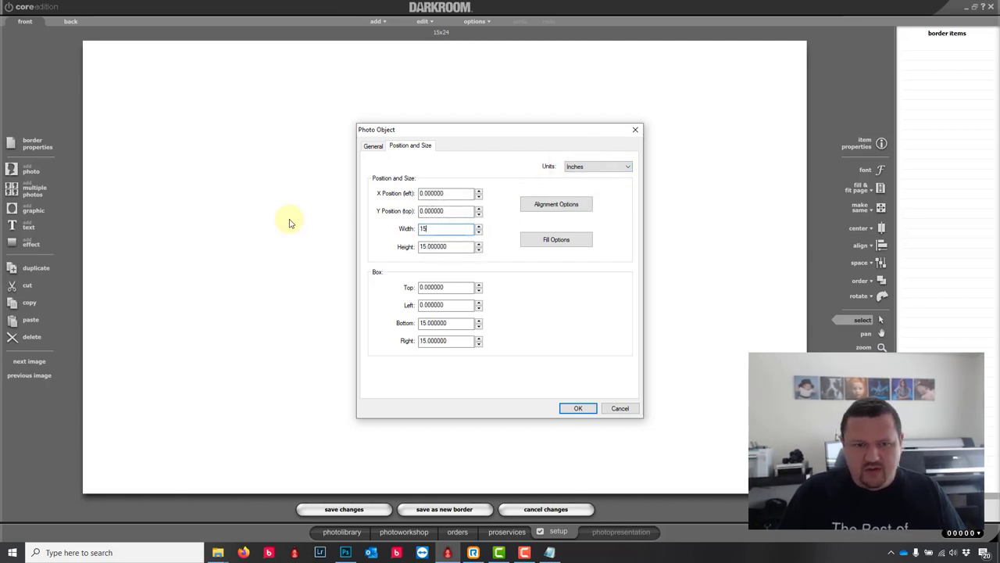
click(579, 410)
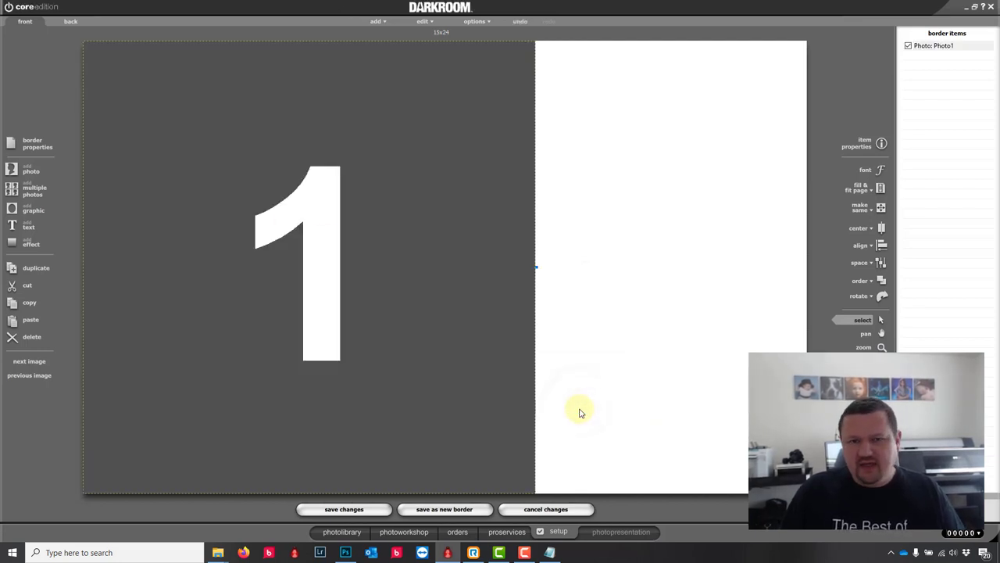
Step: Centre the 15 x 15 inch photo area on the page
click(880, 228)
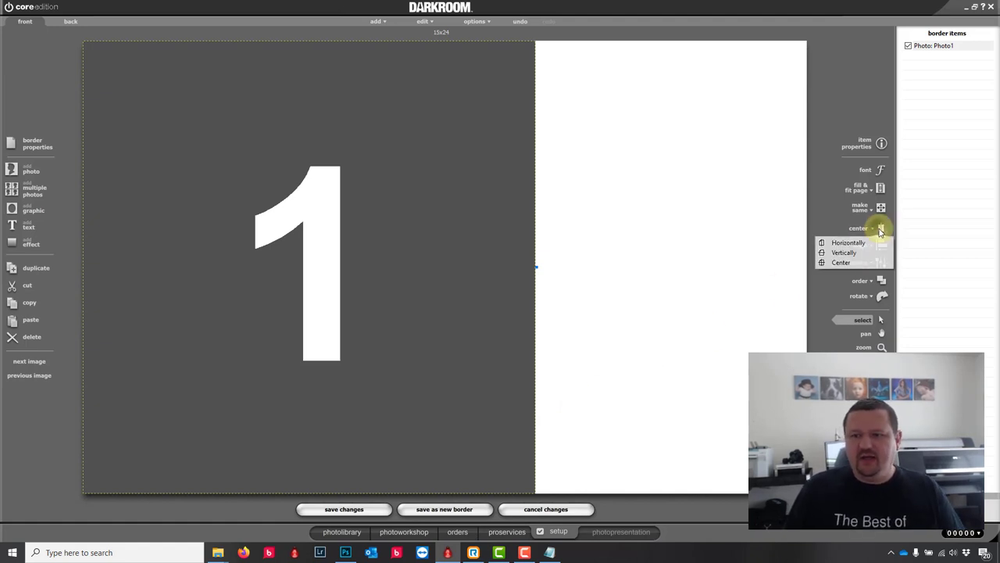
click(832, 262)
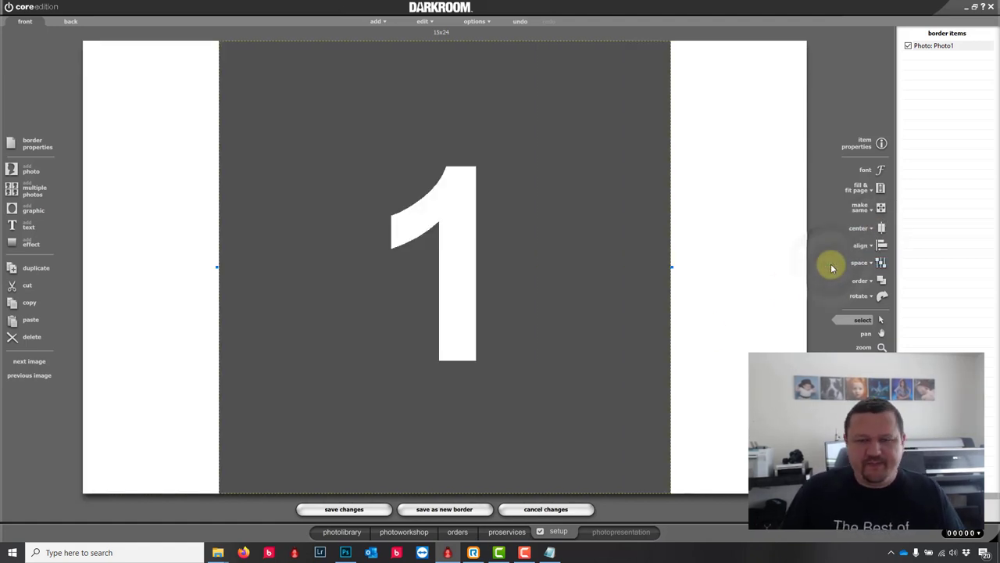
click(20, 204)
Step: Add the graphics\12x12_Canvas.png file as a graphic on the border
click(582, 168)
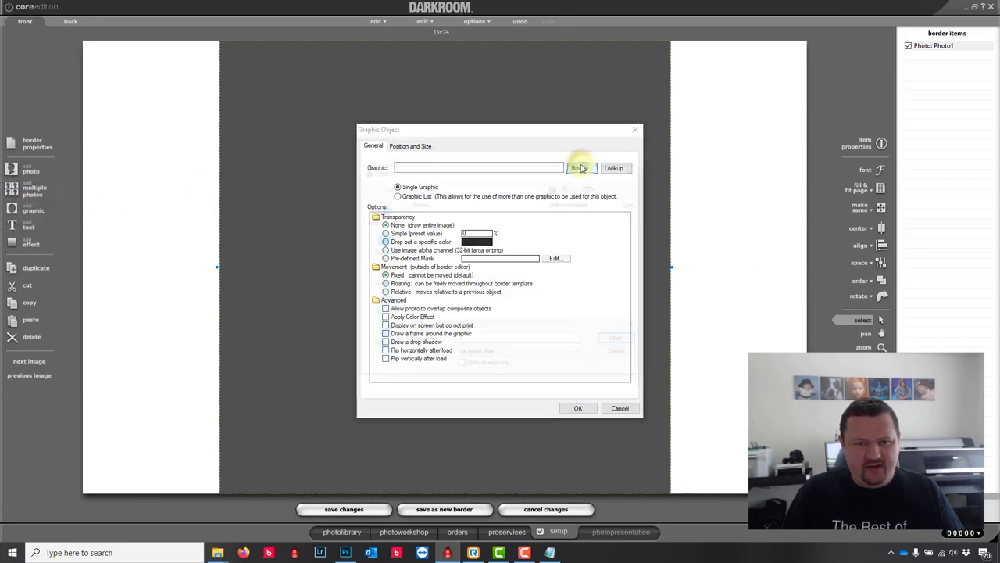
double_click(430, 206)
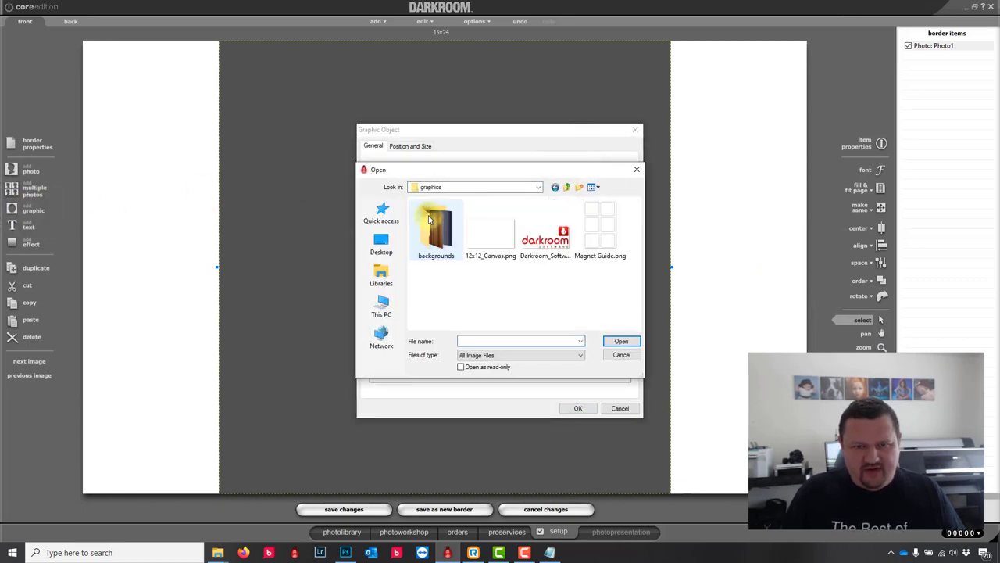
click(480, 234)
click(629, 340)
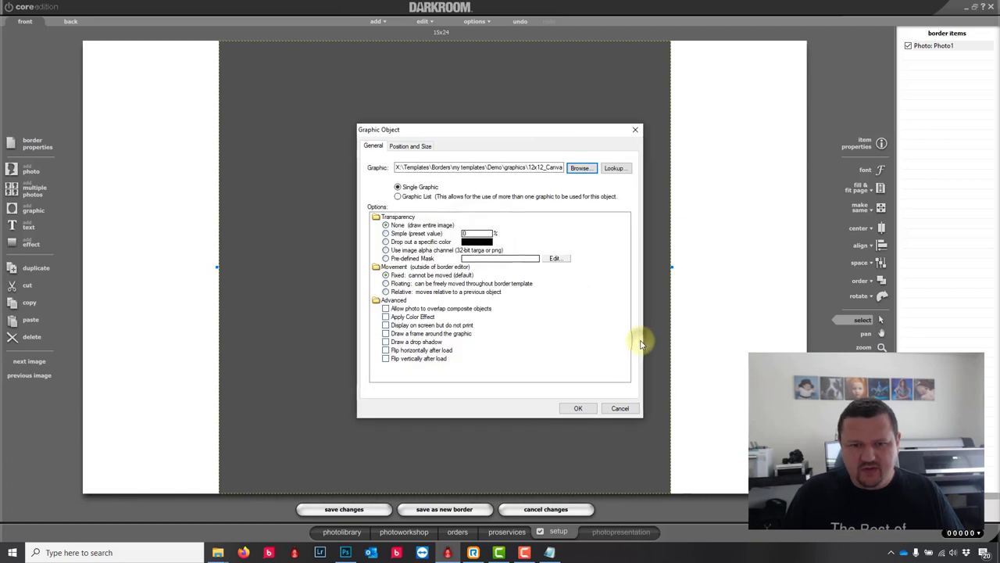
click(578, 408)
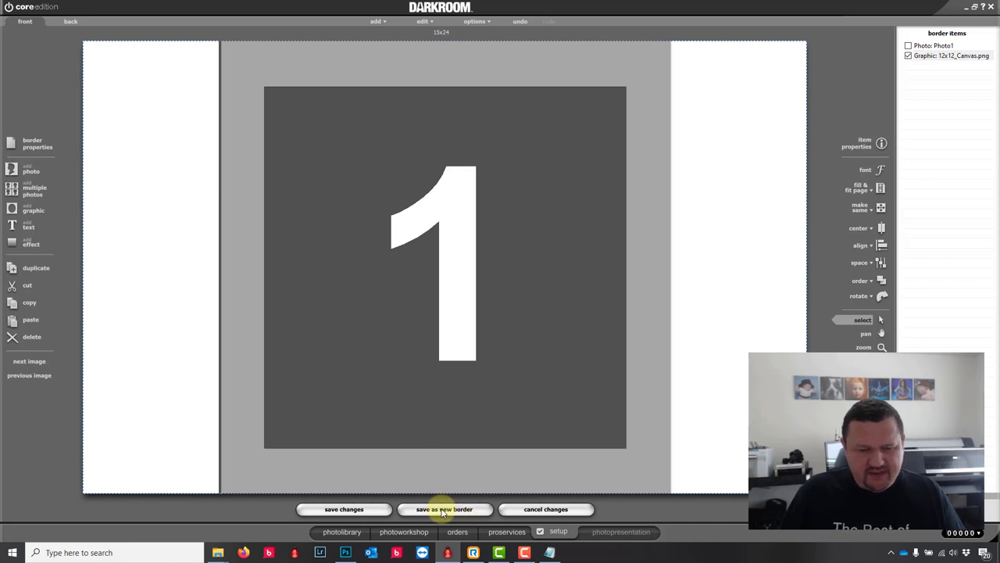
Step: Save the border as a new template named 15x24.crd
click(444, 510)
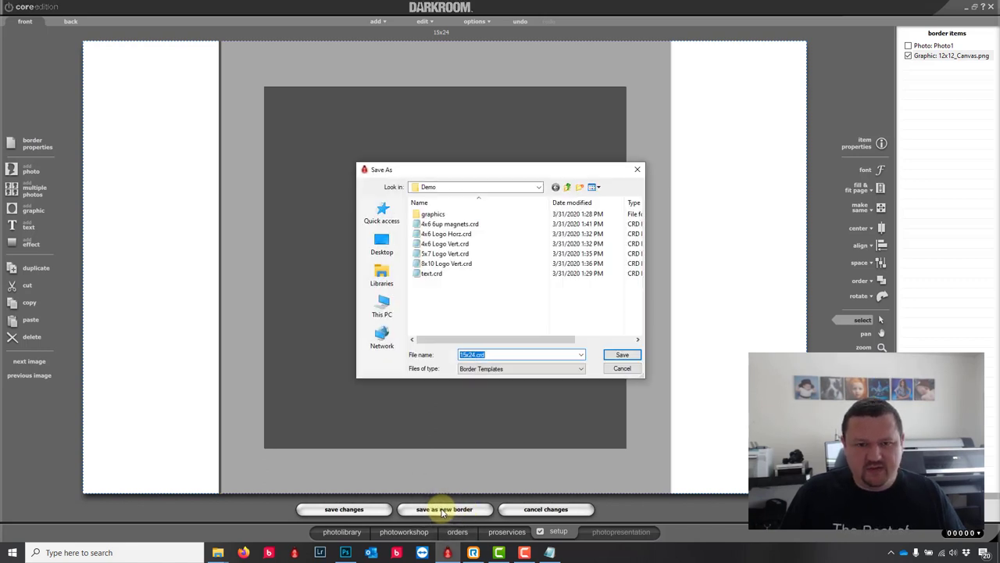
click(625, 356)
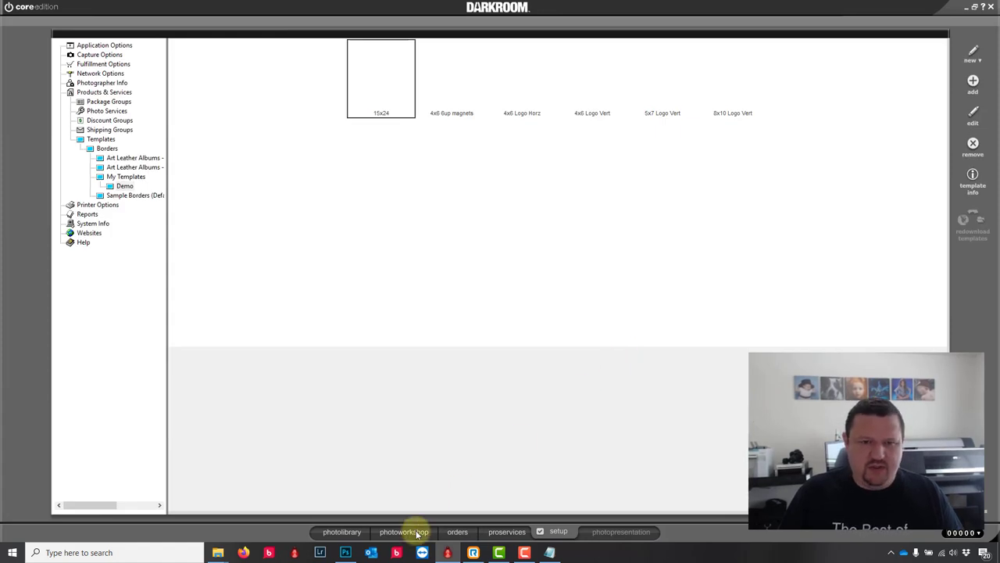
click(419, 533)
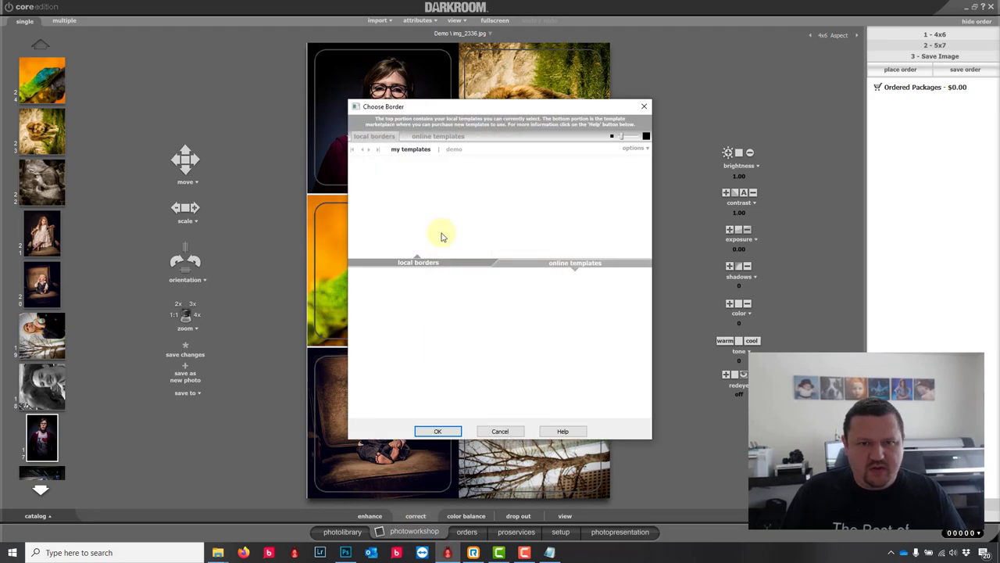
Step: Apply the 15x24 border, rotate the lion photo upright, and go to Setup
click(428, 432)
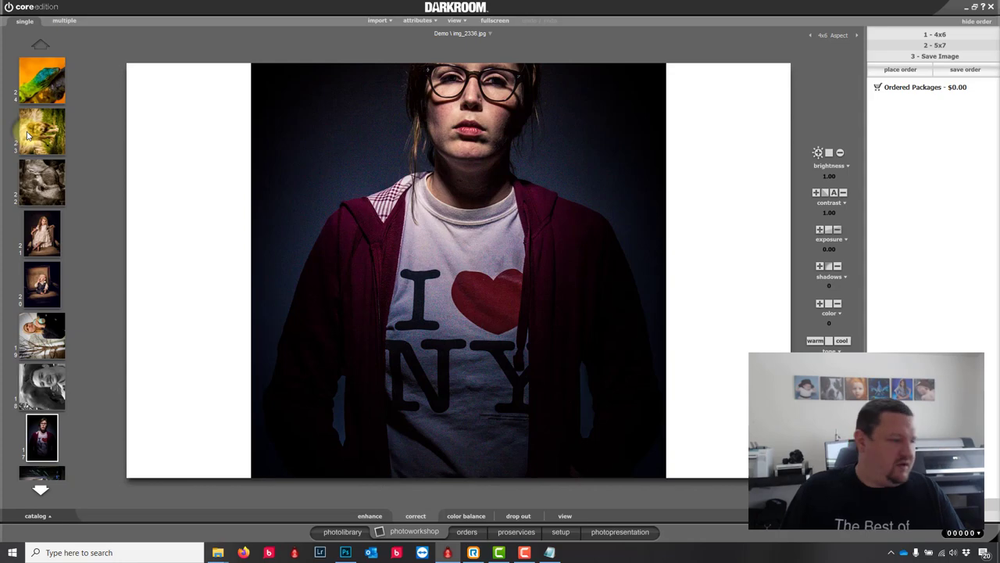
click(28, 134)
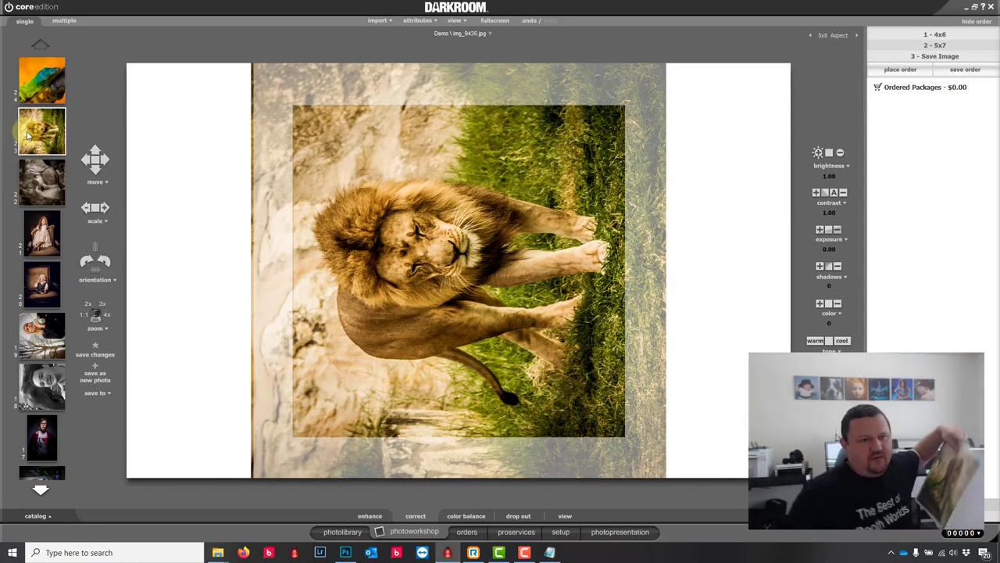
click(91, 264)
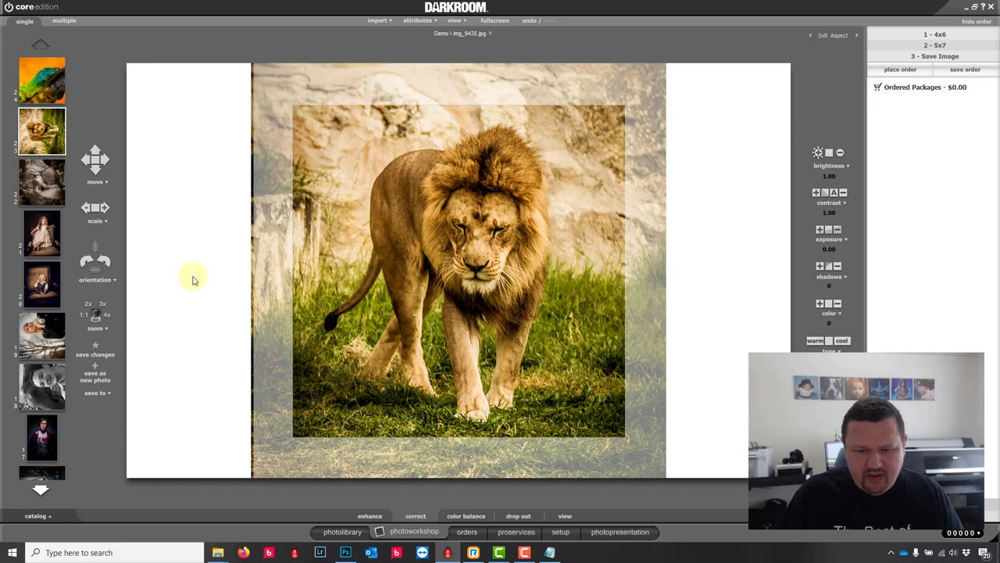
click(561, 532)
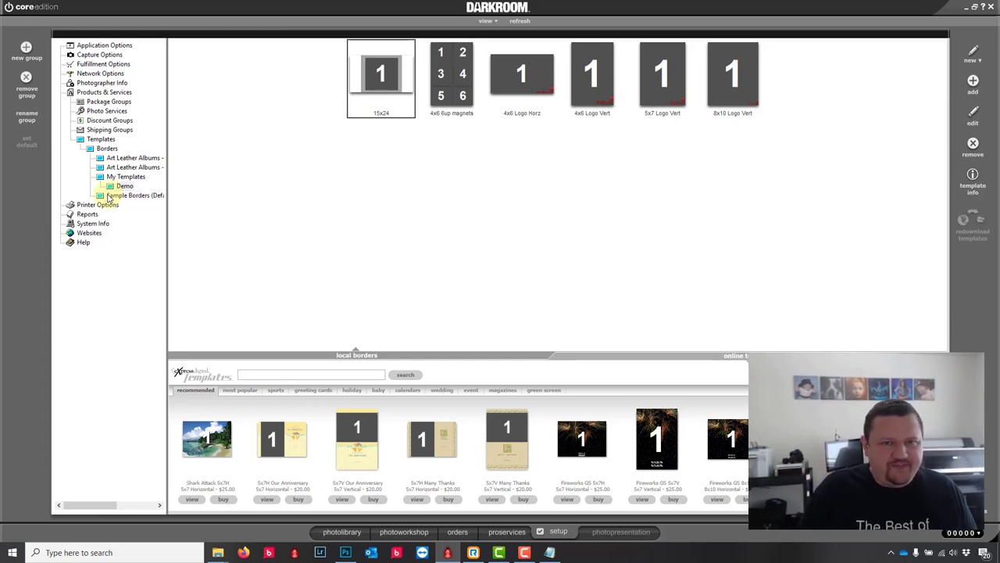
Step: Create a border described as '5x7 on5x8' with a 5x7 page in vertical orientation
click(975, 54)
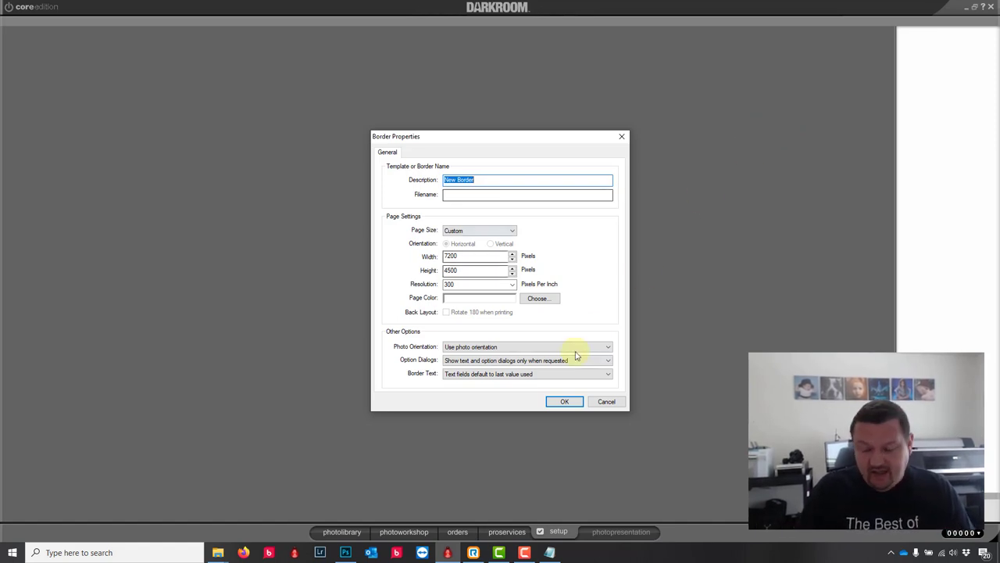
text(5x75x8)
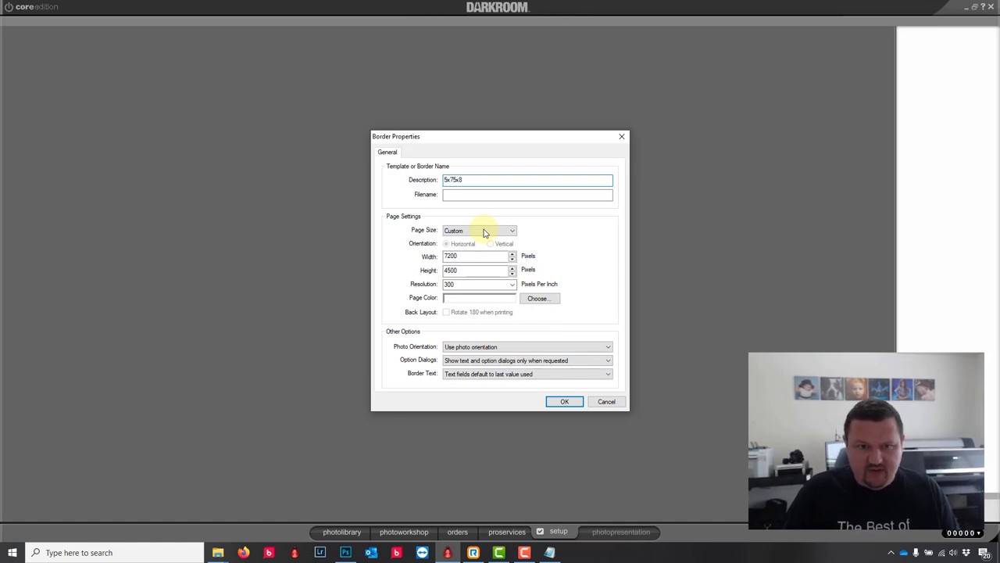
text(on)
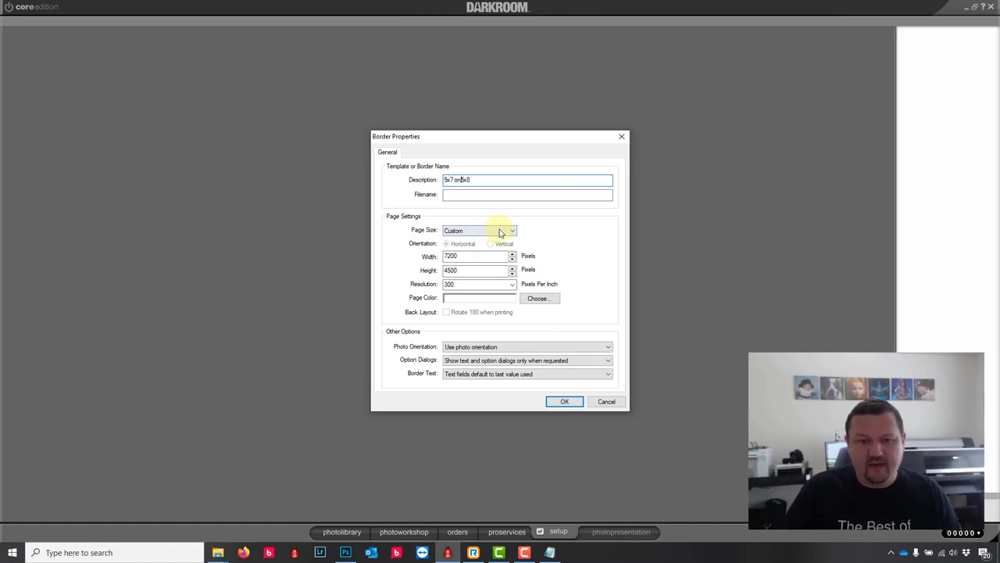
click(501, 232)
scroll(512, 281, down, 5)
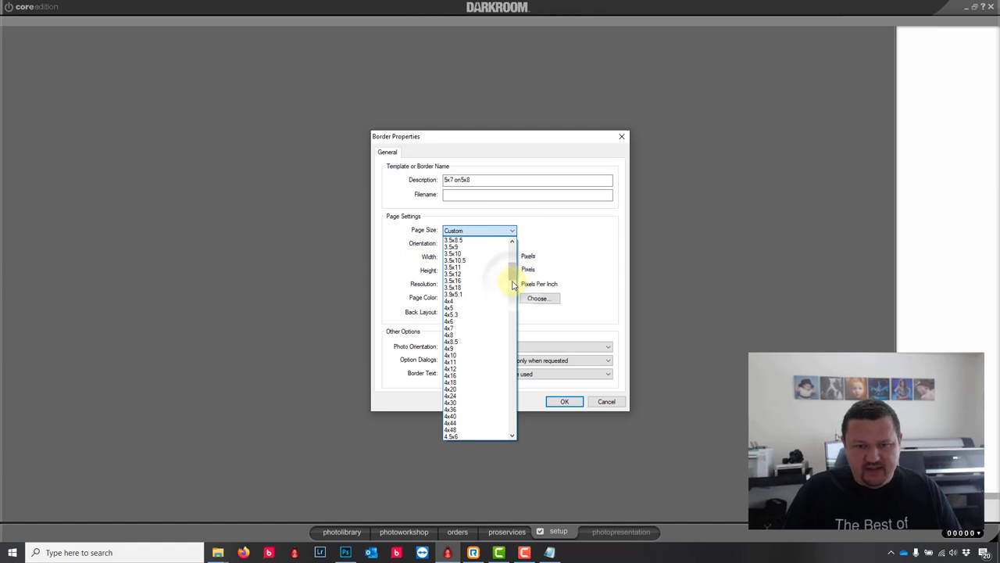
drag(512, 285, 515, 301)
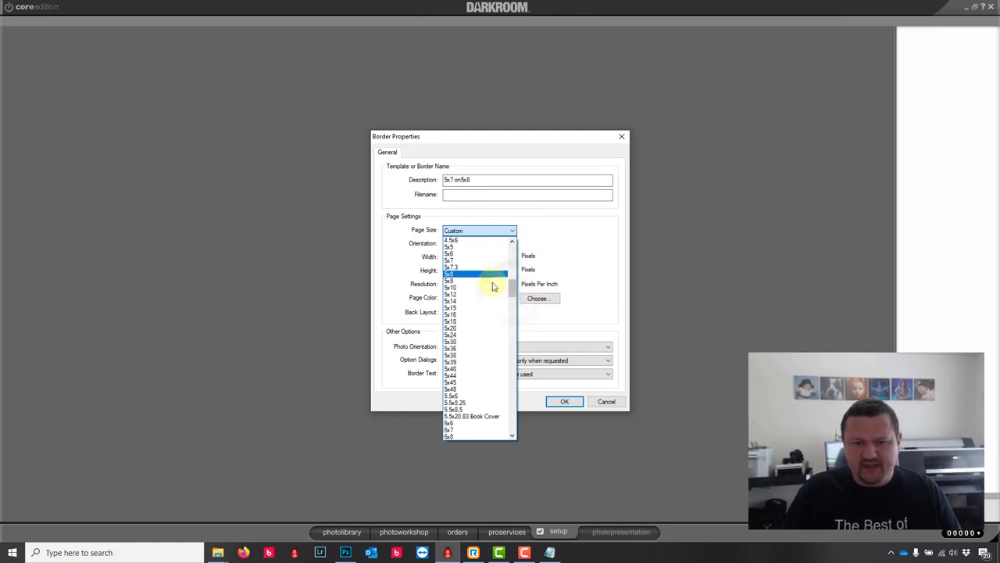
click(469, 261)
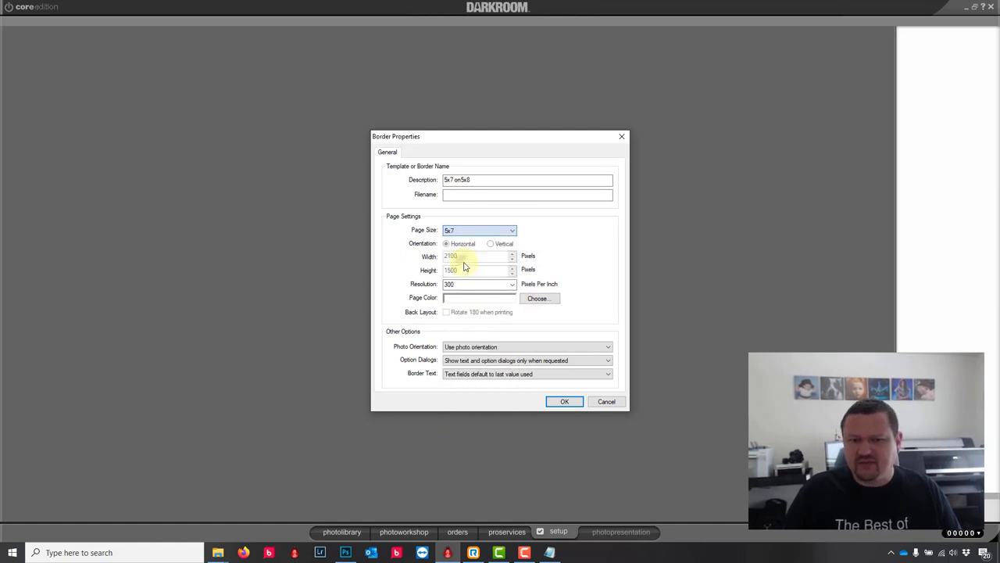
click(564, 401)
click(32, 146)
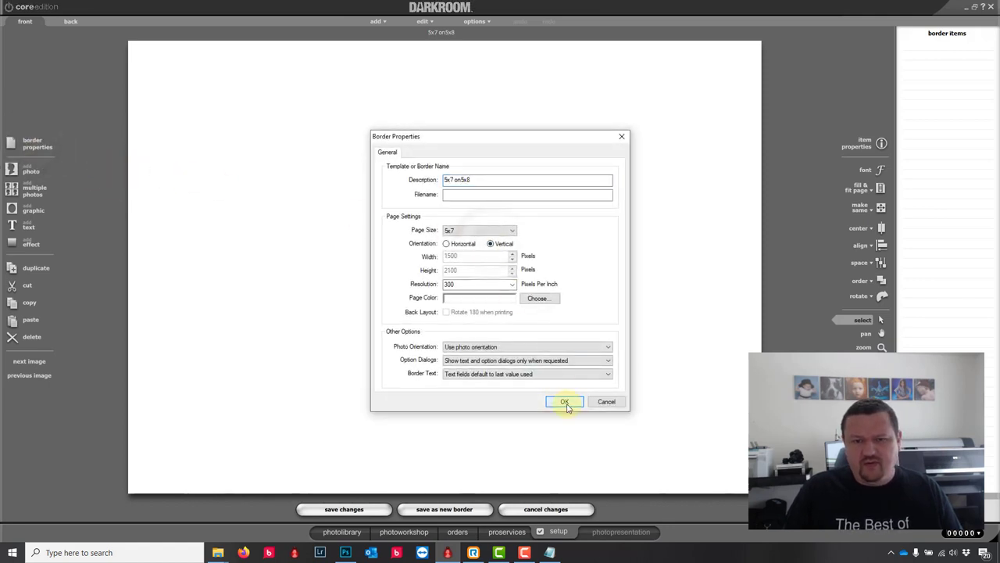
click(564, 402)
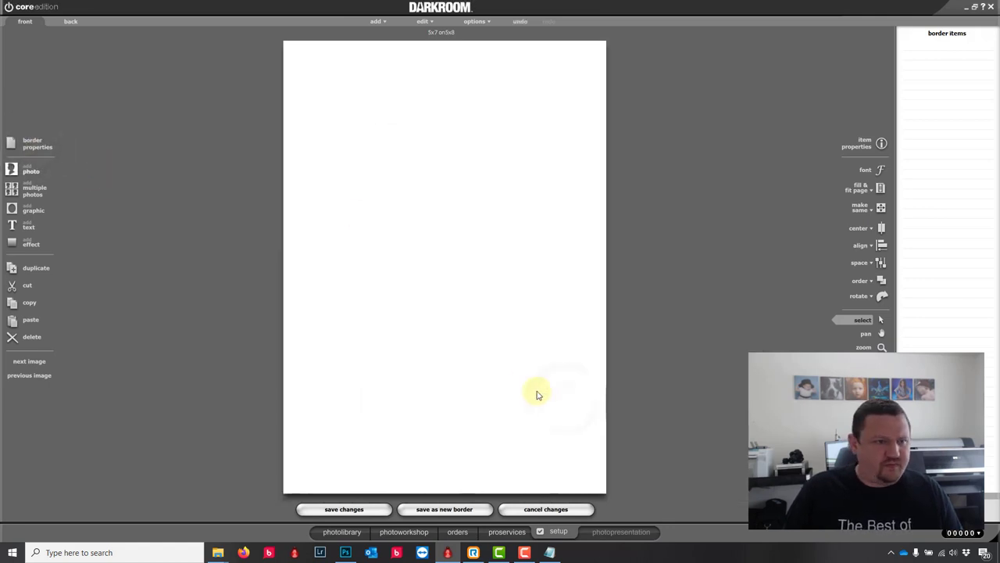
Step: Change the border's page size to 5x8
click(30, 169)
click(412, 146)
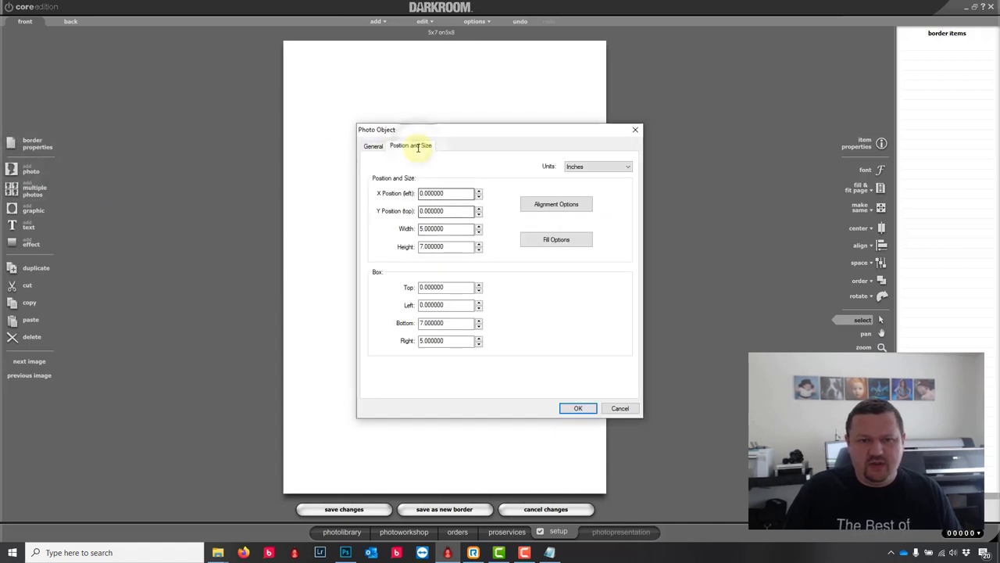
click(620, 409)
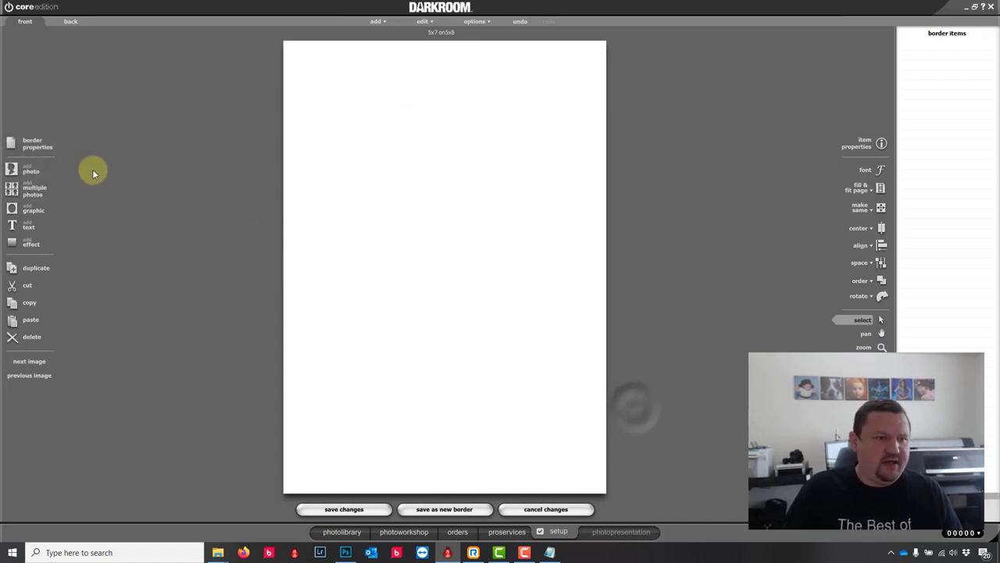
click(19, 143)
click(483, 231)
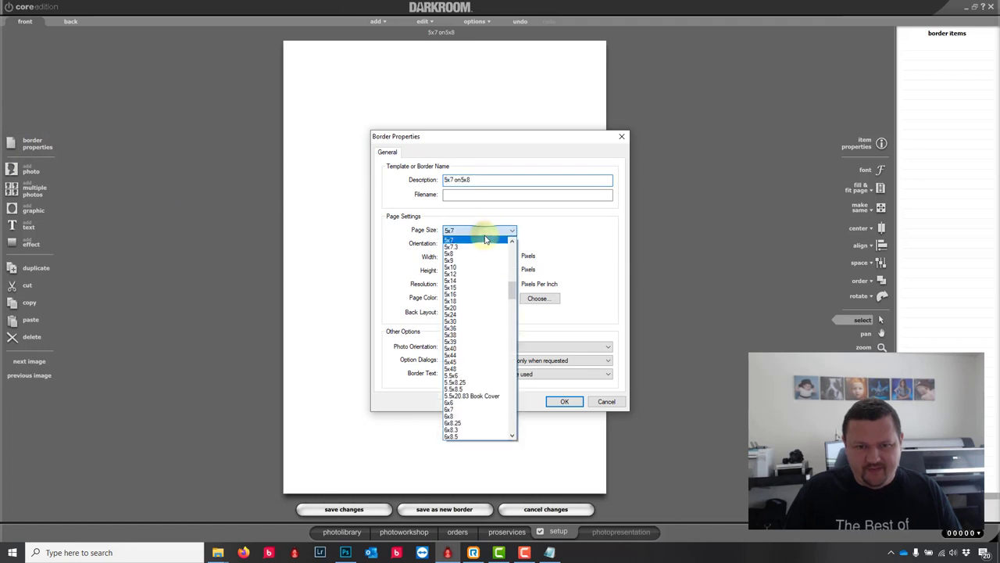
click(461, 254)
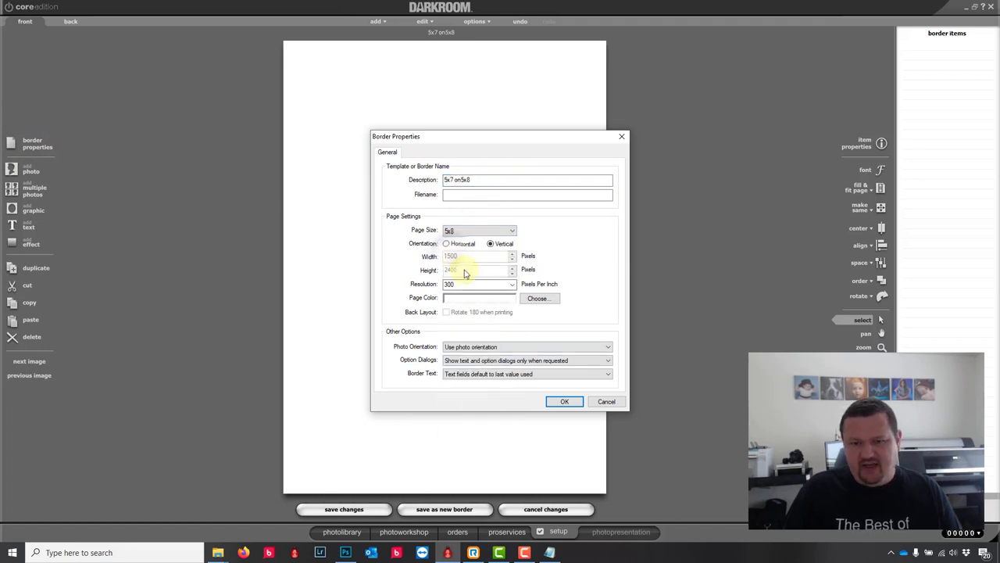
click(565, 401)
Step: Add a 5 x 7 inch photo area at the top of the page
click(35, 143)
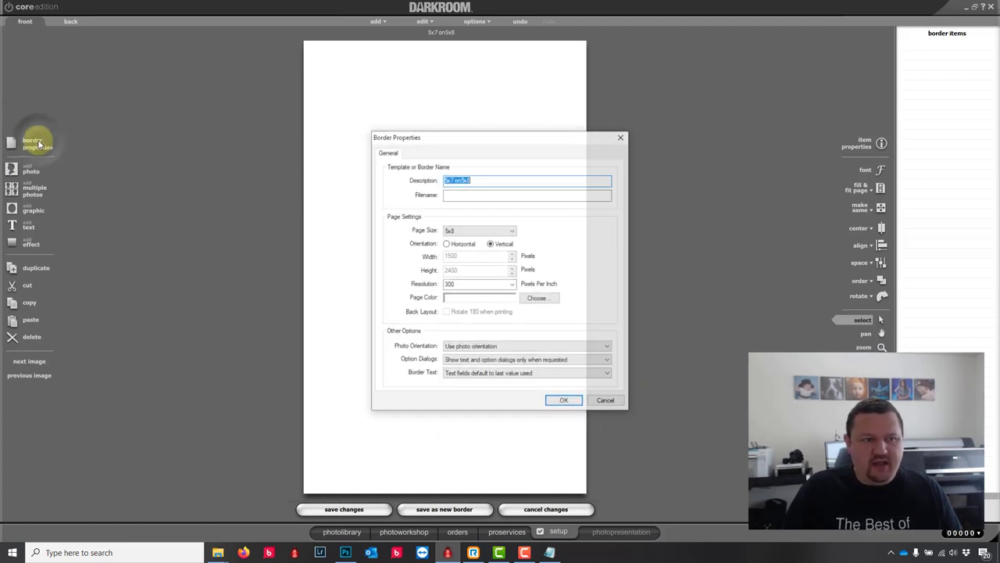
key(Escape)
click(31, 170)
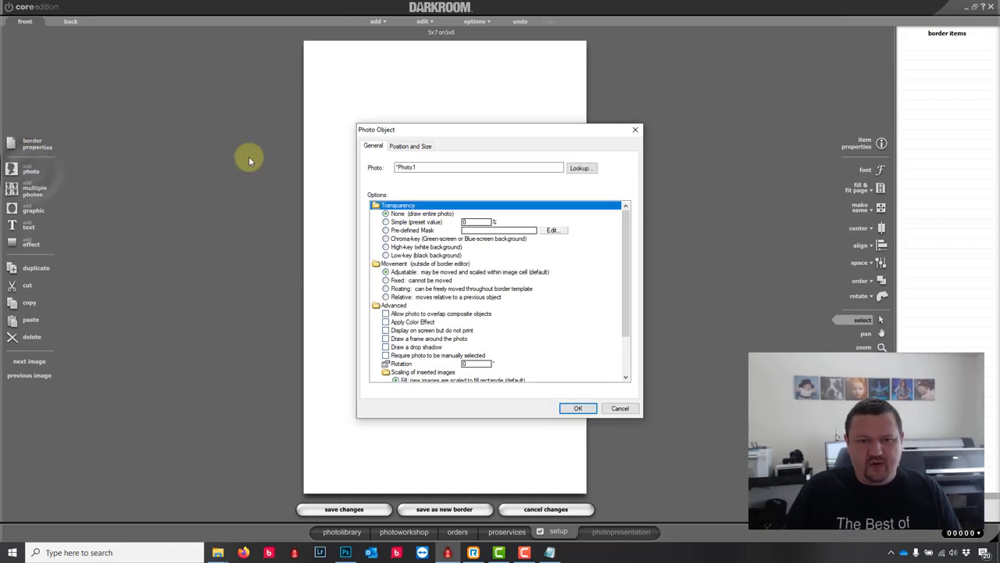
click(410, 148)
double_click(452, 246)
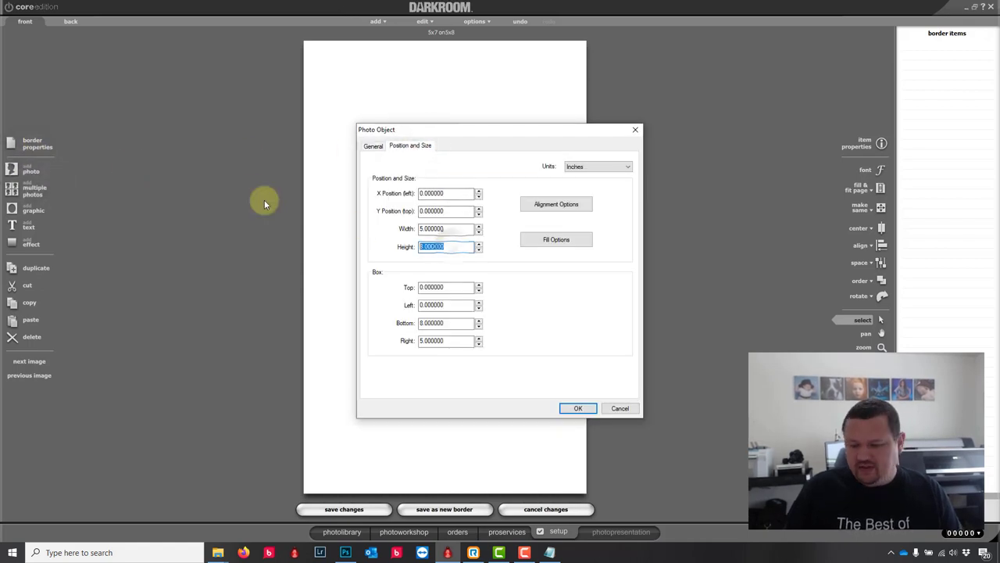
text(7)
click(577, 409)
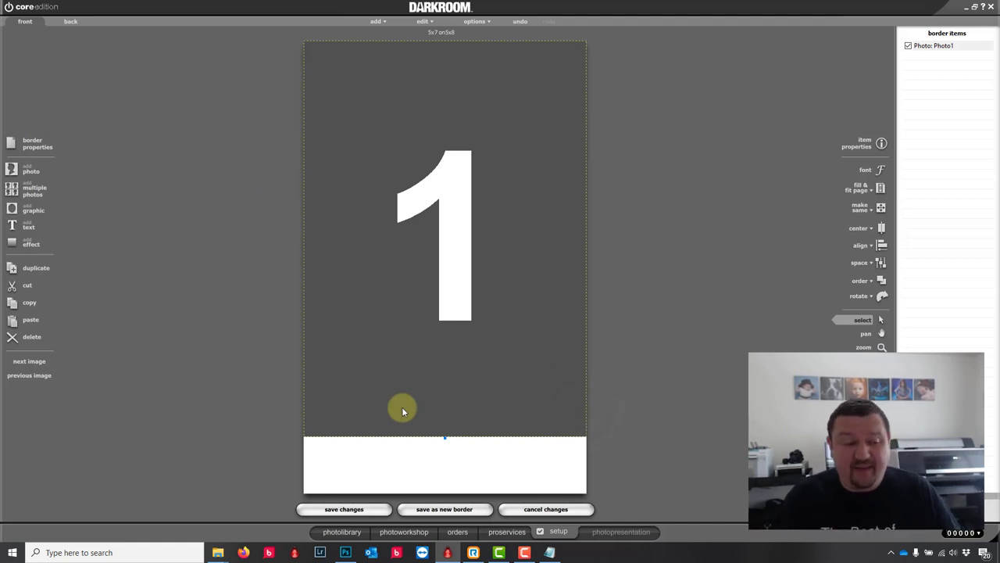
Step: Write a text item reading %OrderId% | %File% | (c) 2020 followed by the owner's name
click(22, 227)
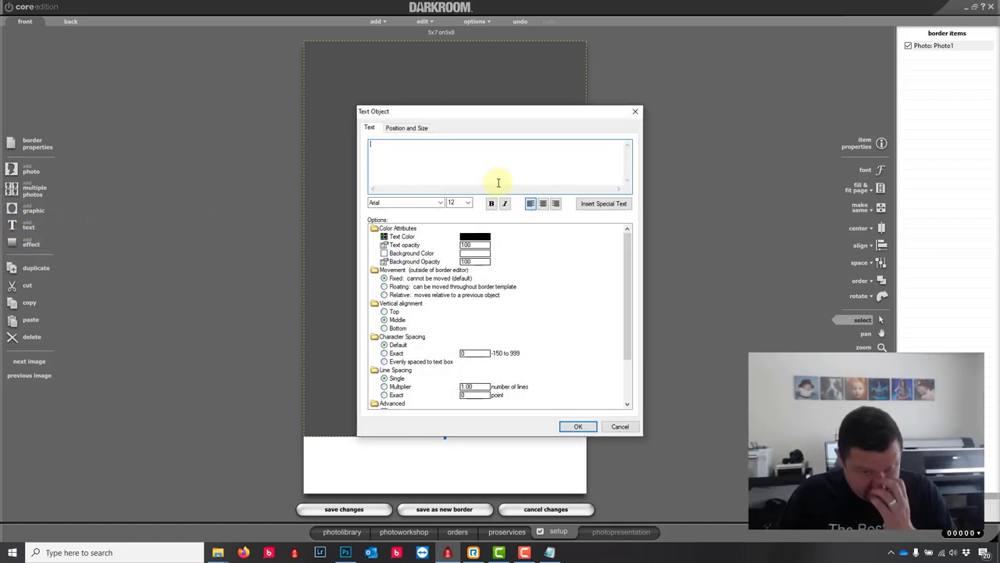
click(598, 203)
mouse_move(618, 221)
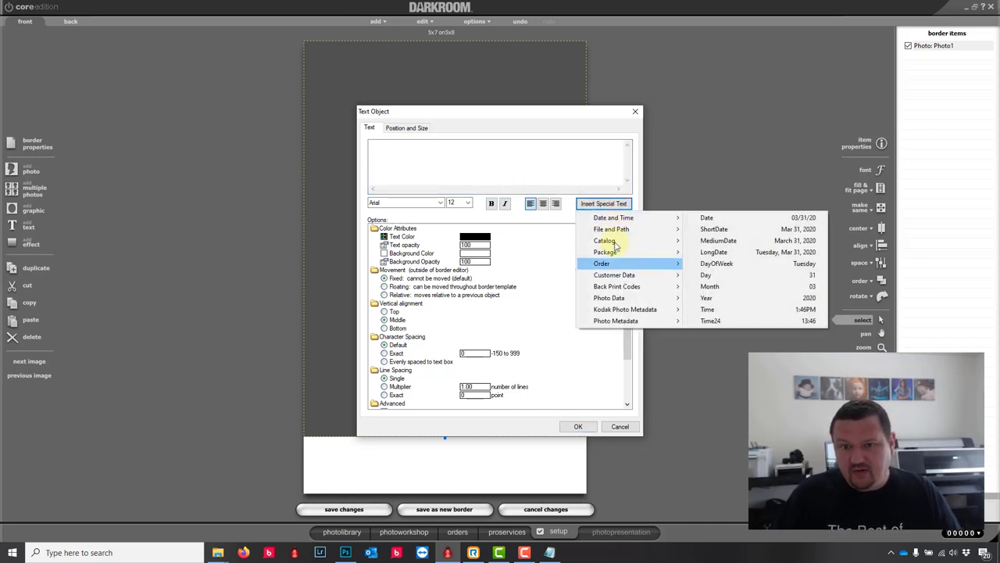
mouse_move(613, 263)
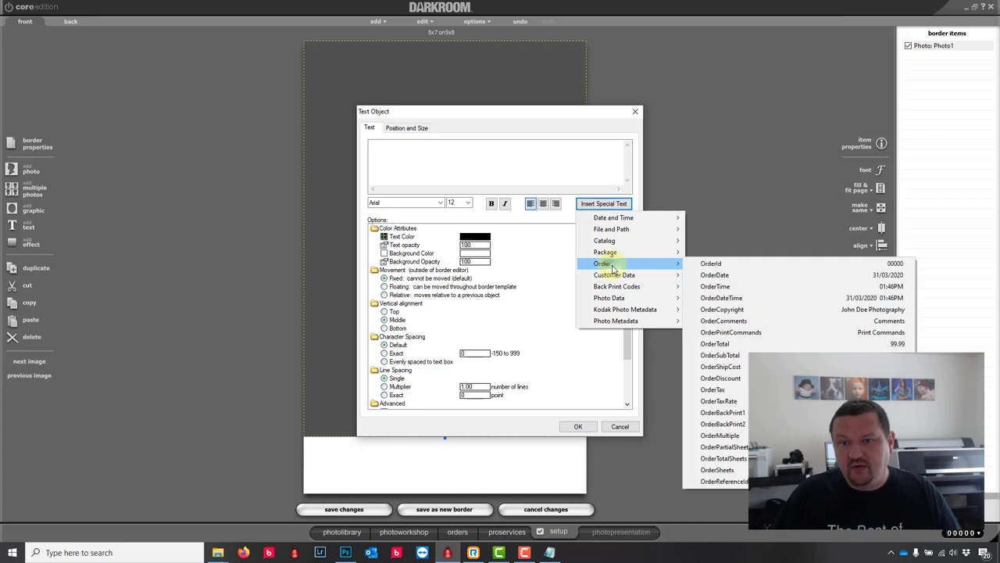
click(712, 263)
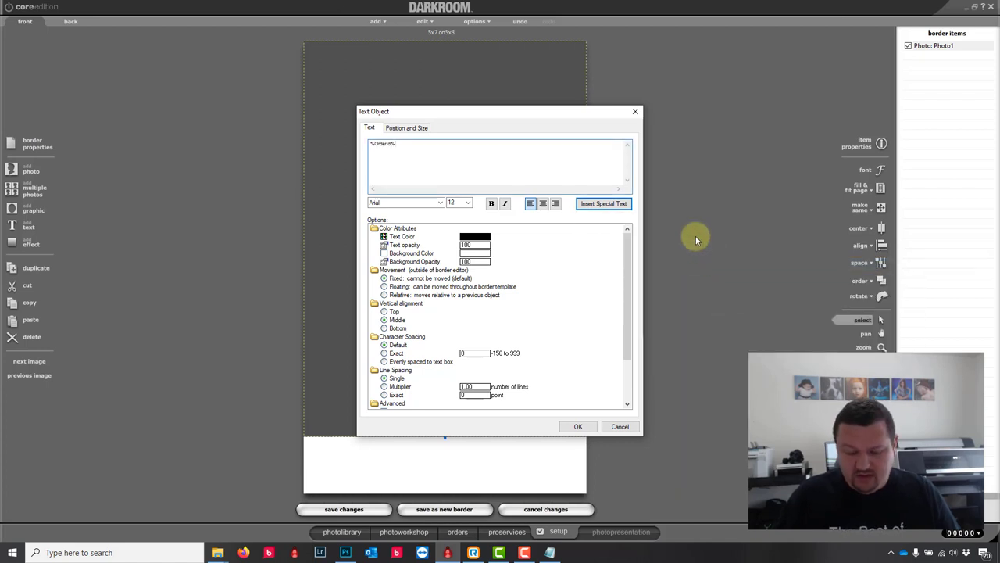
text(|)
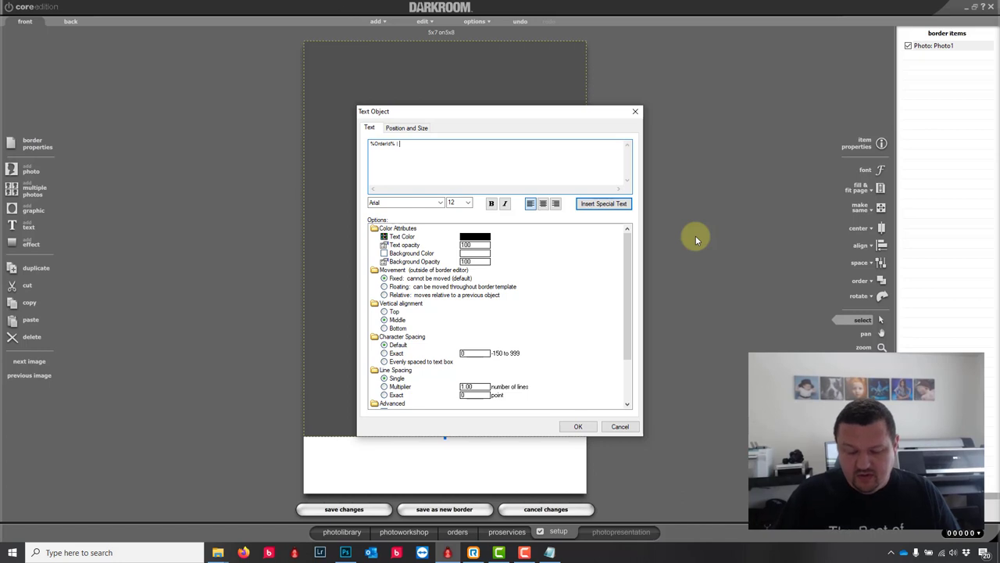
click(618, 203)
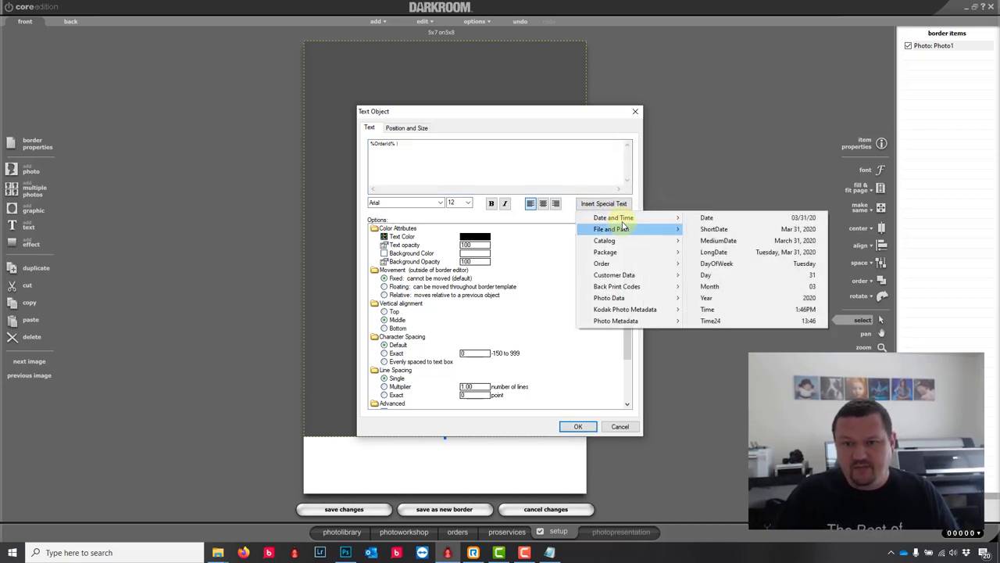
mouse_move(623, 226)
click(738, 230)
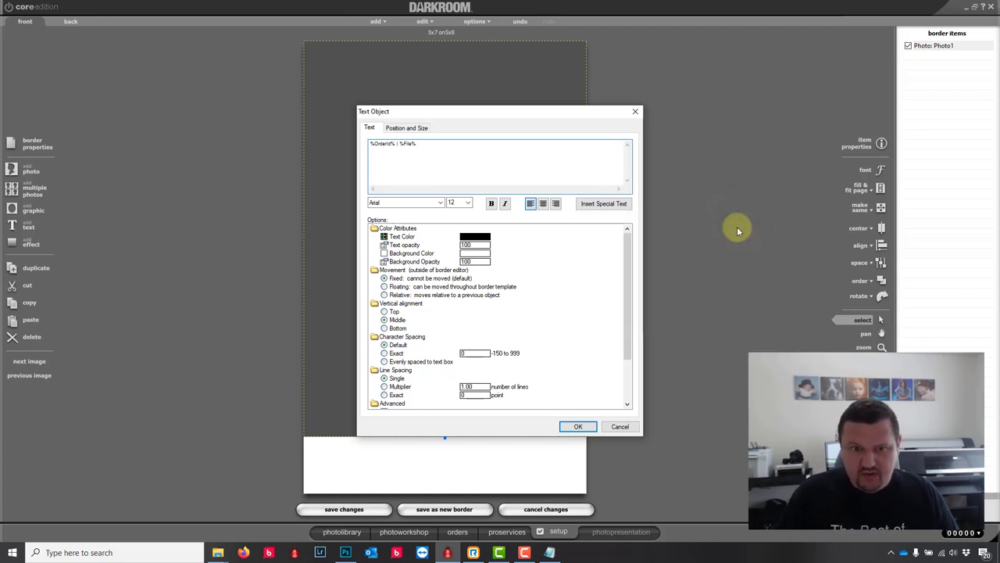
text(| ()
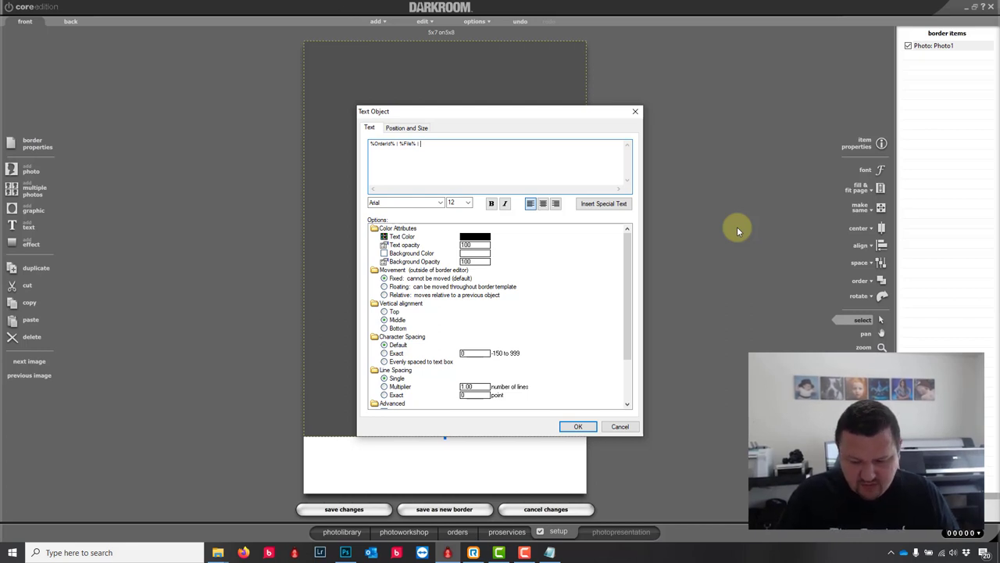
text(c) 2)
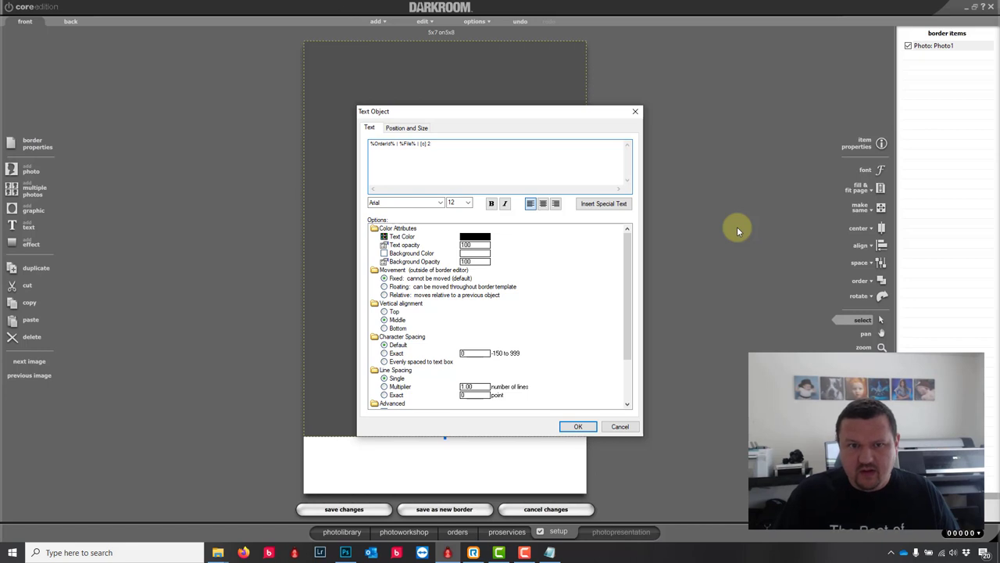
text(020)
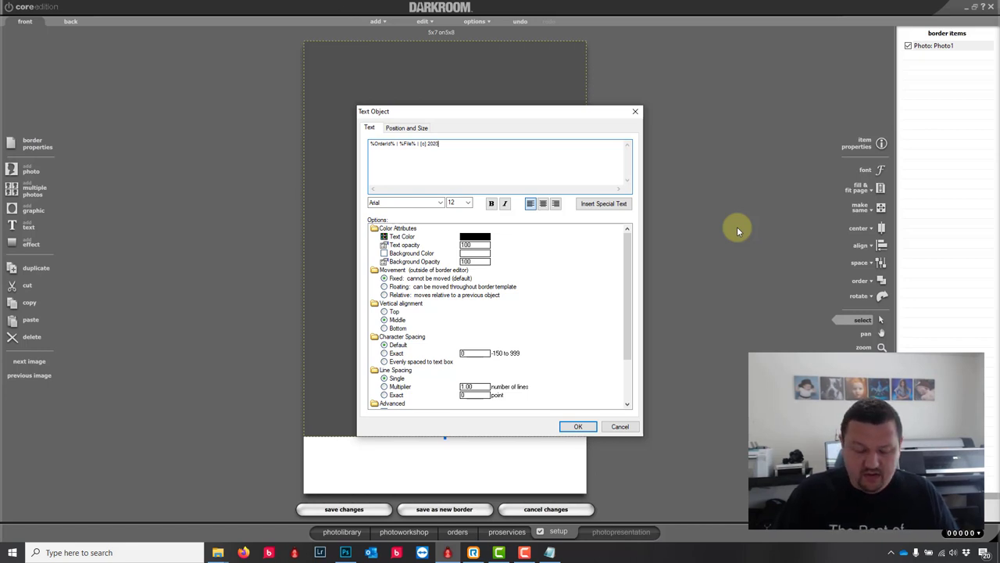
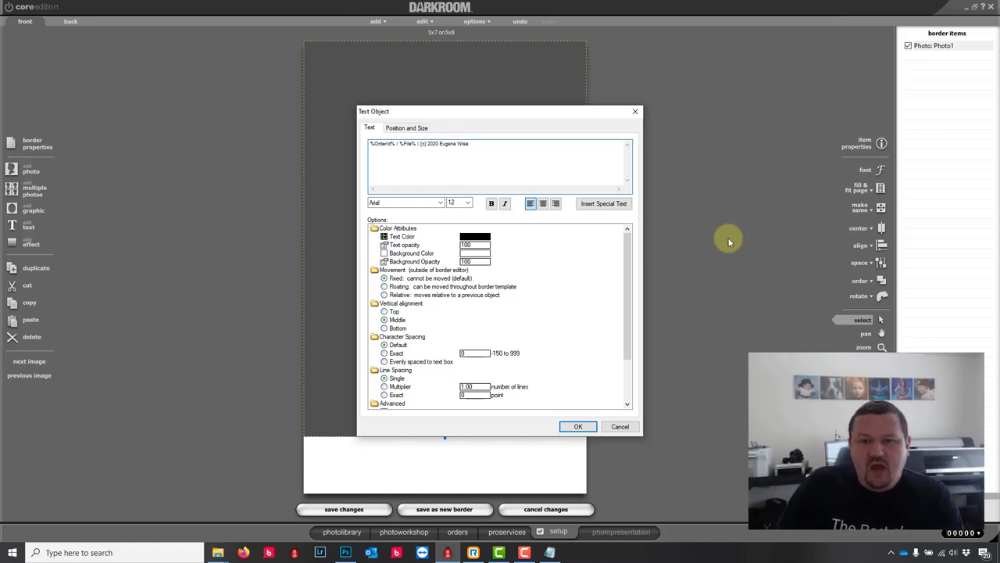
Step: Confirm the copyright text and move it into the white bottom strip
click(578, 426)
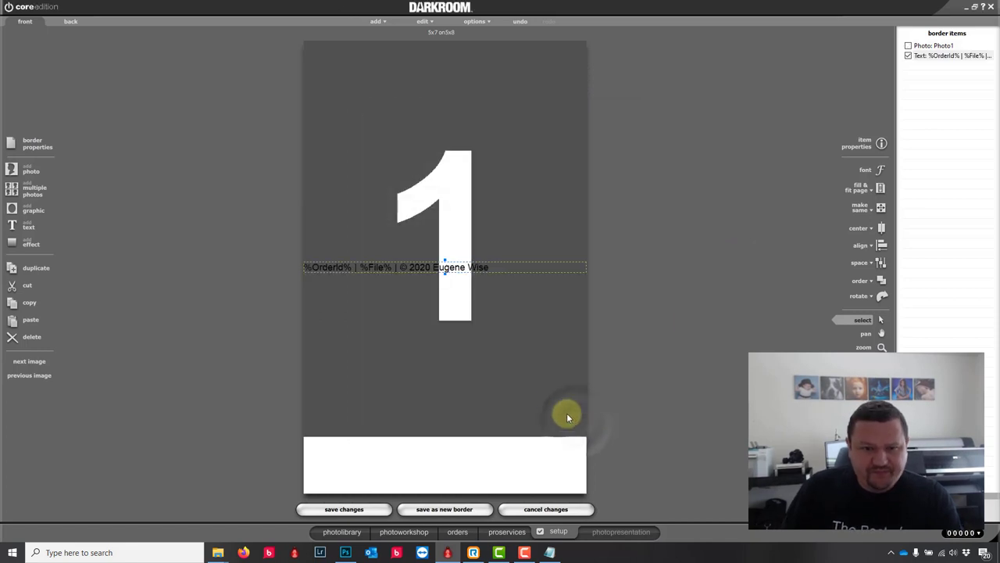
drag(419, 267, 417, 385)
drag(415, 432, 426, 451)
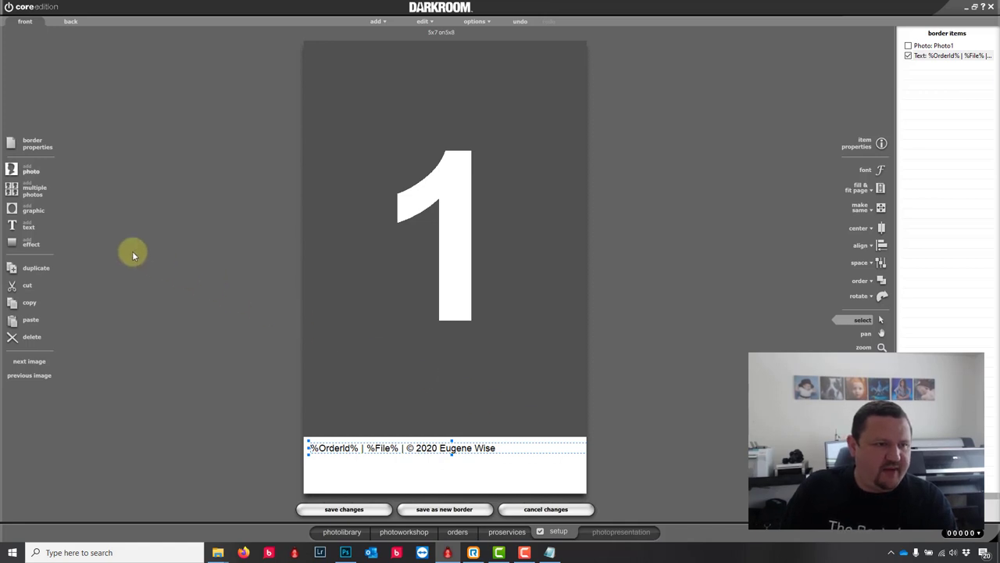
Step: Add the graphics\Darkroom_Software.png logo and place it at the strip's bottom-right
click(32, 208)
click(578, 168)
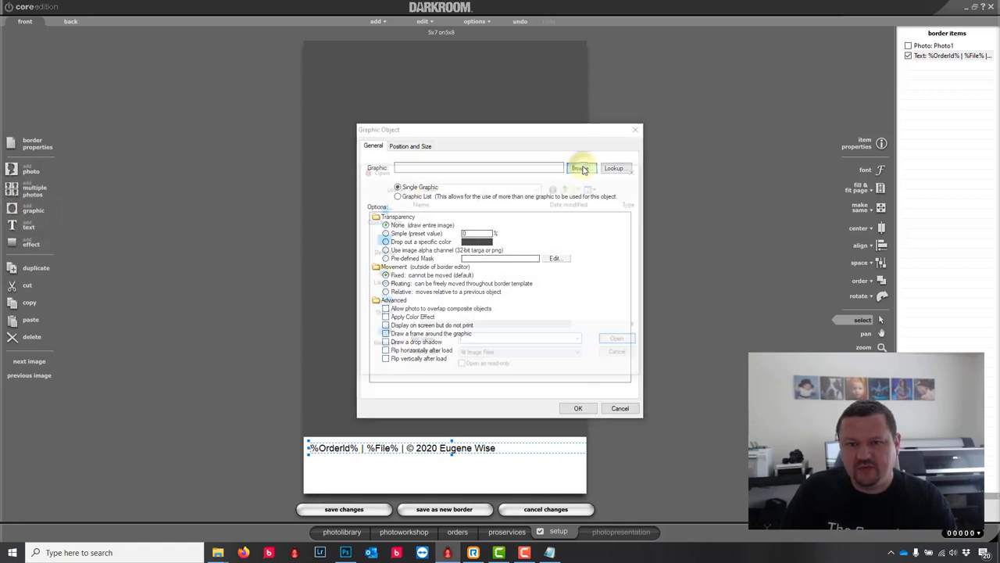
double_click(459, 216)
click(536, 223)
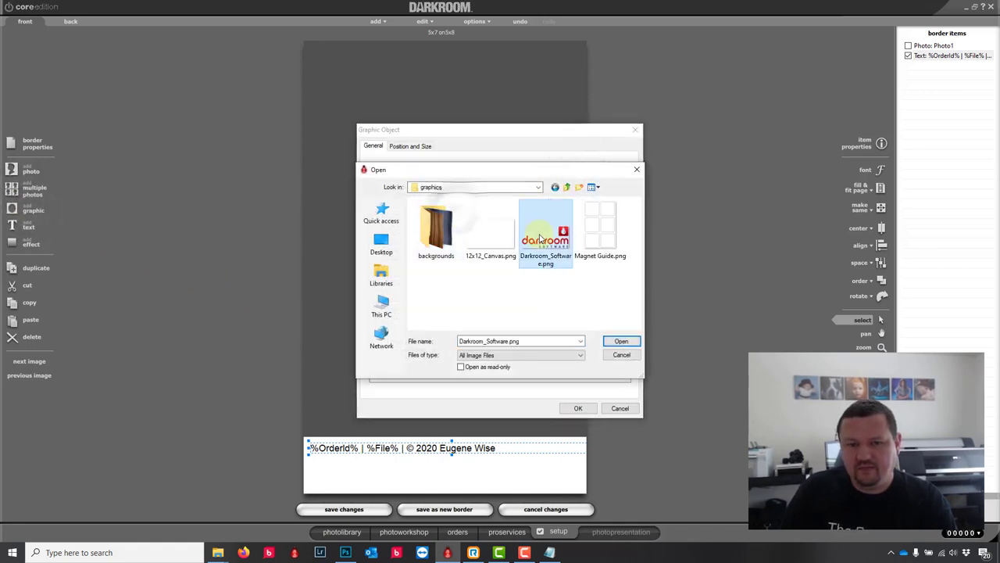
click(620, 340)
click(578, 407)
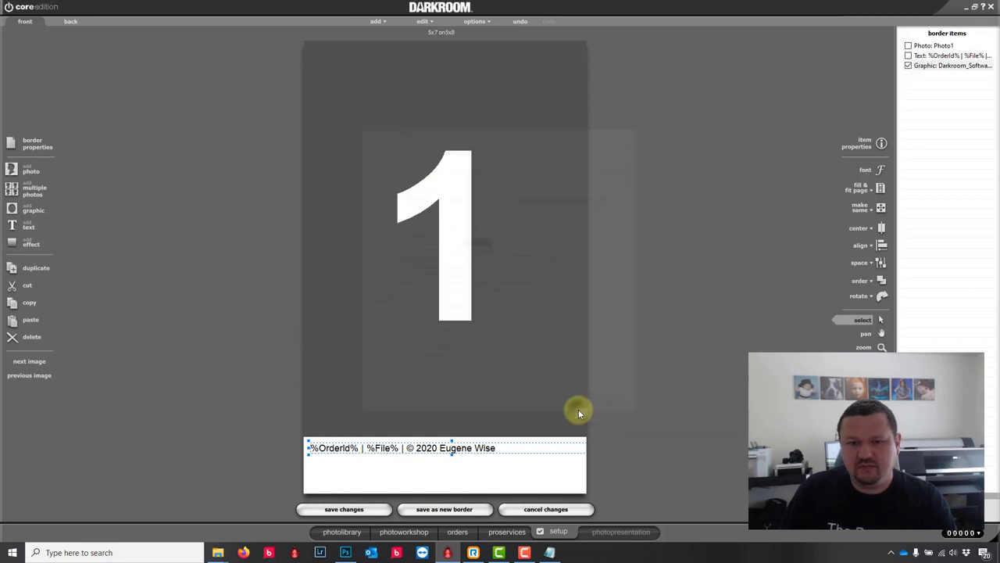
drag(472, 257, 565, 453)
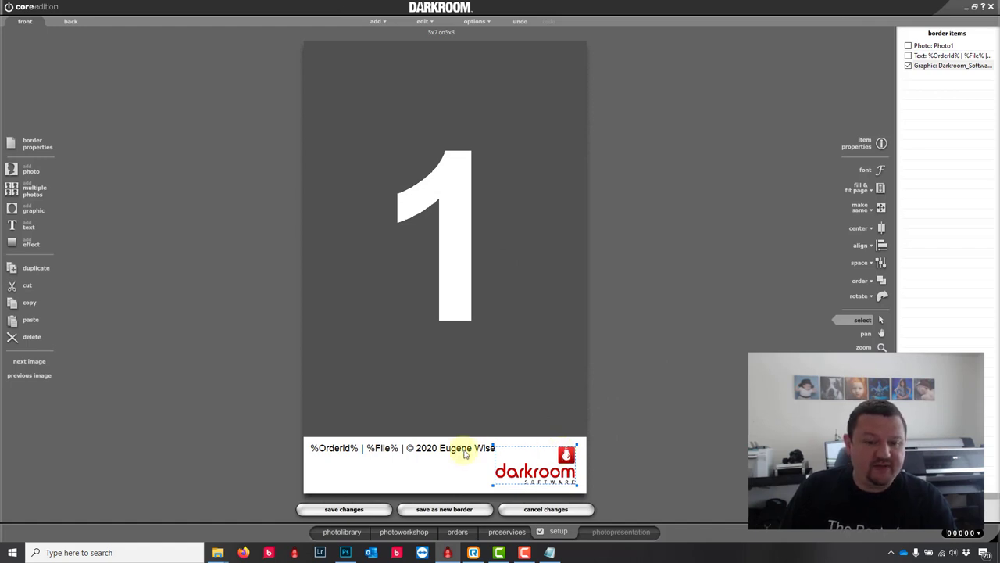
Step: Duplicate the copyright line below itself and change it to 'Visit' plus the photographer's website address
click(419, 452)
key(ctrl+d)
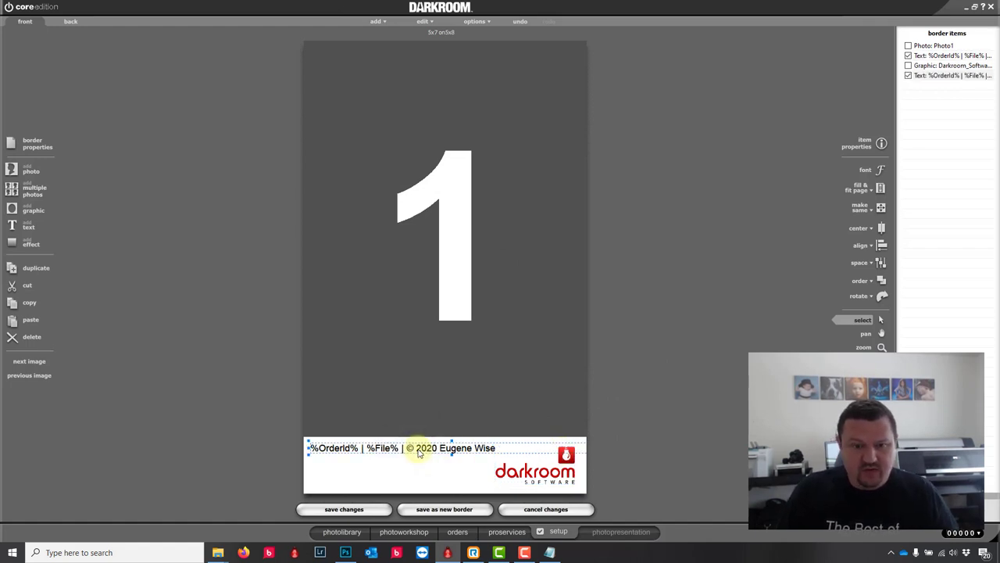
drag(431, 448, 424, 473)
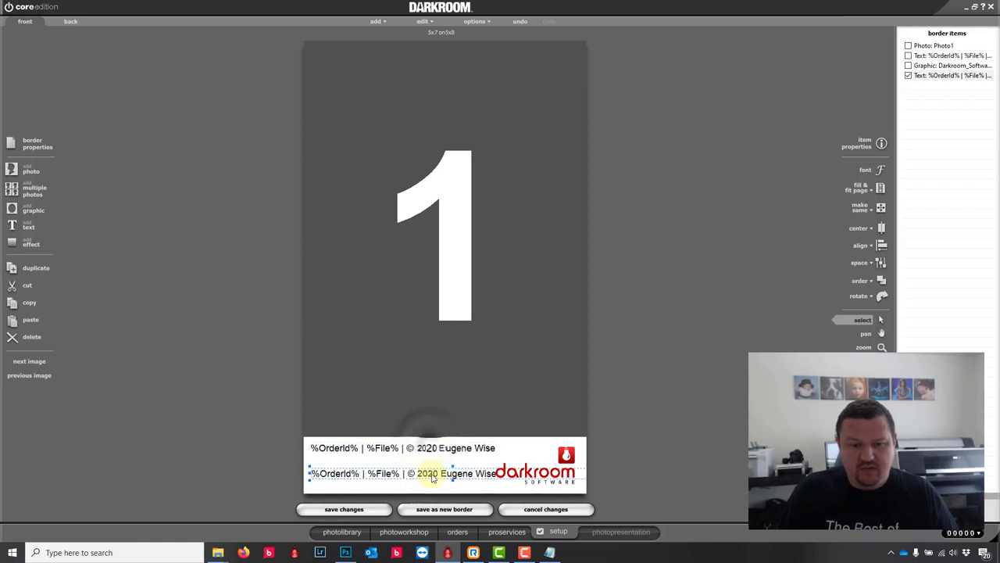
double_click(426, 474)
text(V)
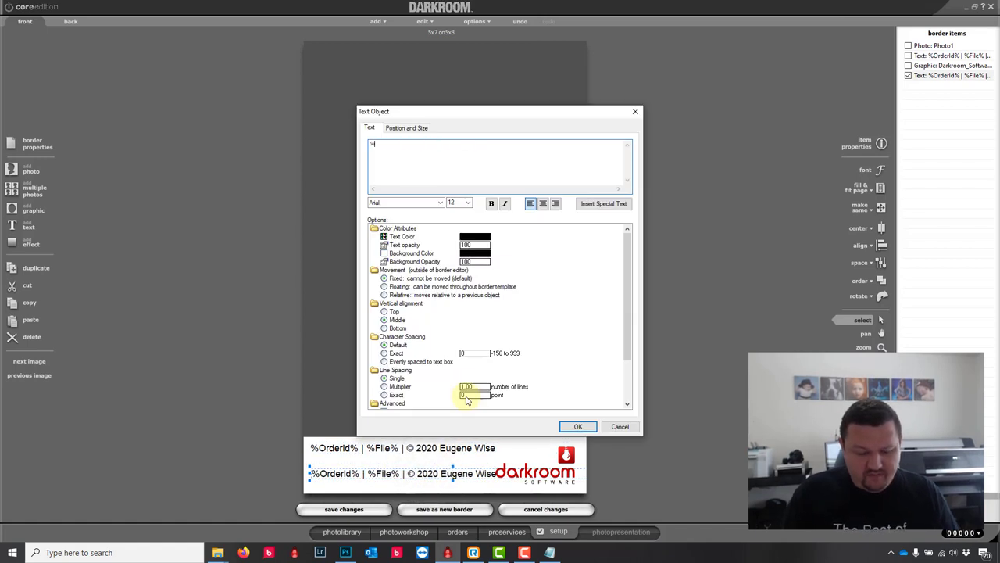
text(isit)
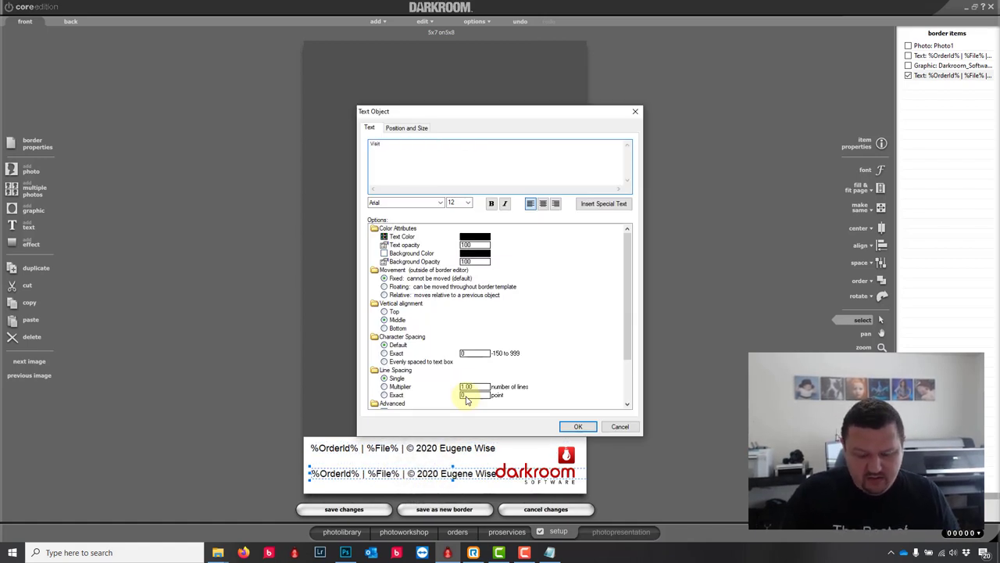
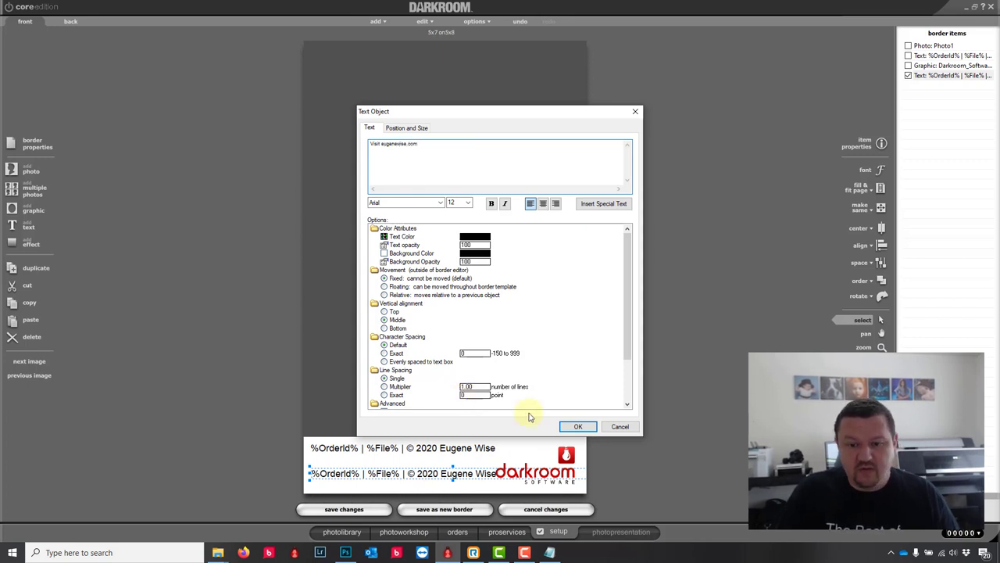
click(578, 426)
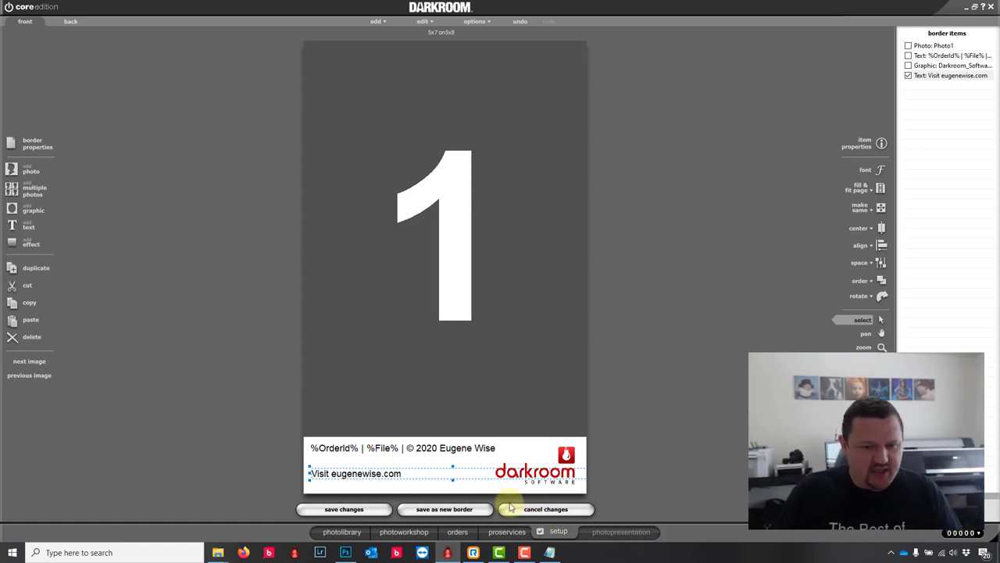
Step: Accept the border properties unchanged and save the design as new border 5x7 on5x8.crd
click(36, 147)
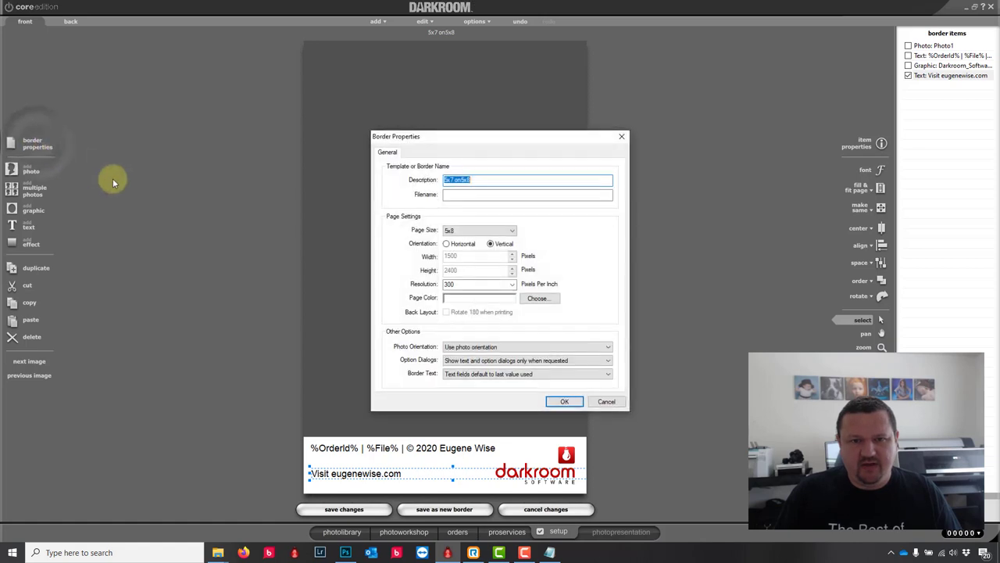
click(571, 400)
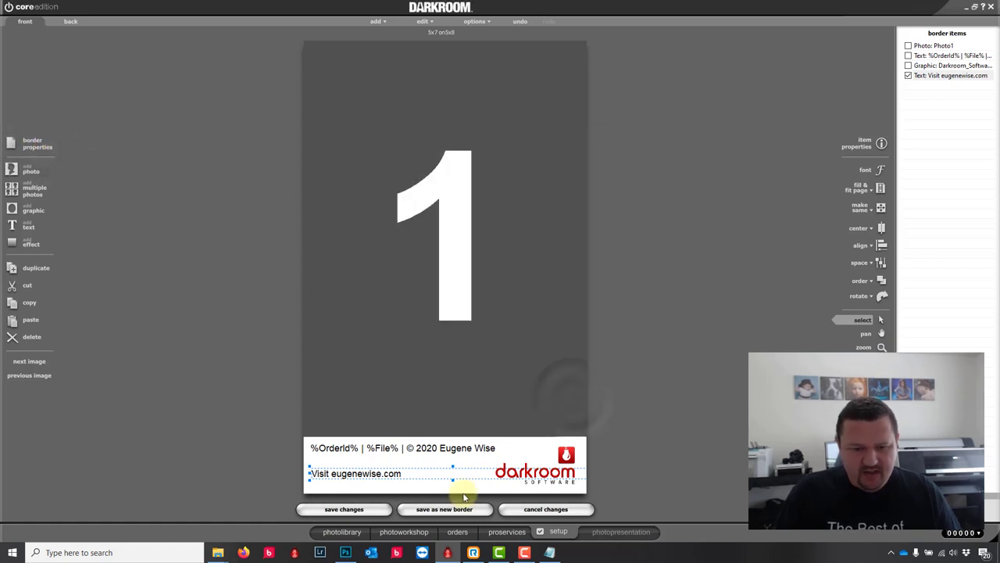
click(444, 509)
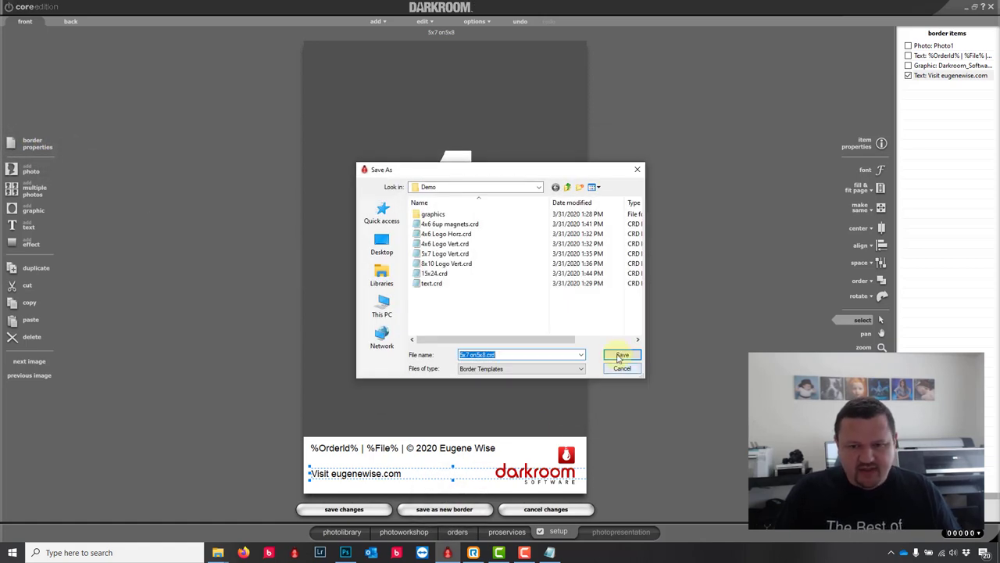
click(622, 354)
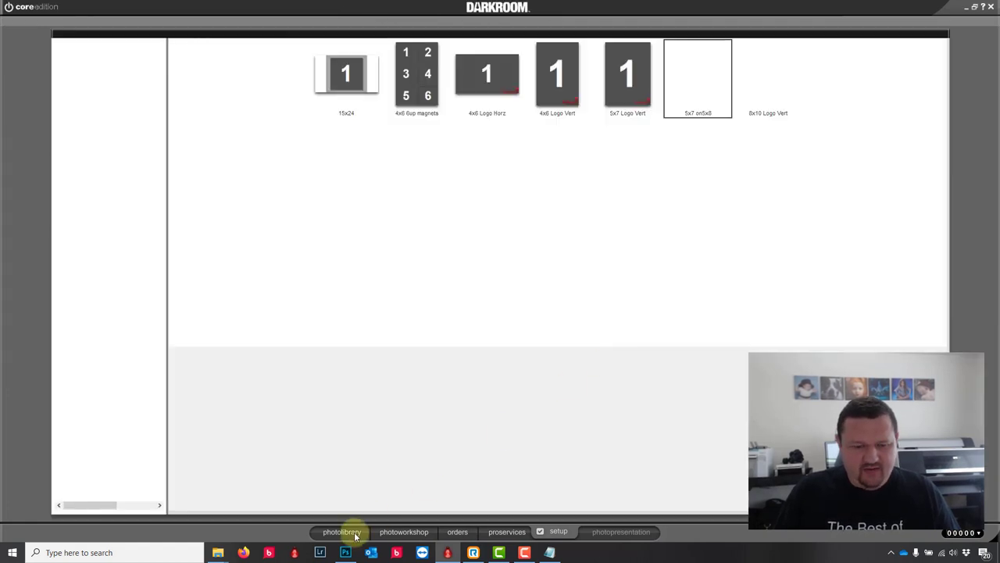
Step: Apply the Demo group's 5x7 on5x8 border to the lion photo
click(404, 532)
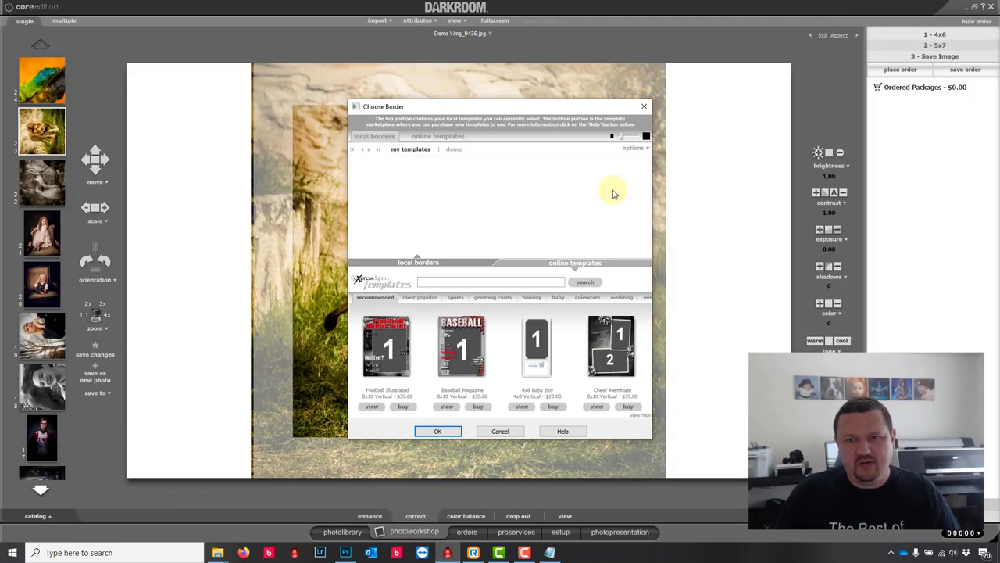
click(636, 148)
mouse_move(639, 153)
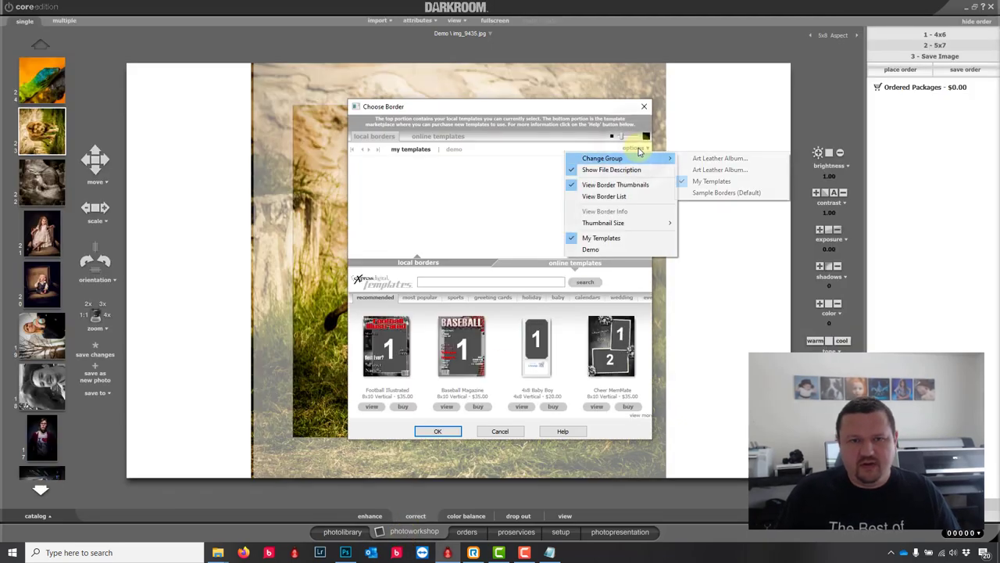
click(456, 148)
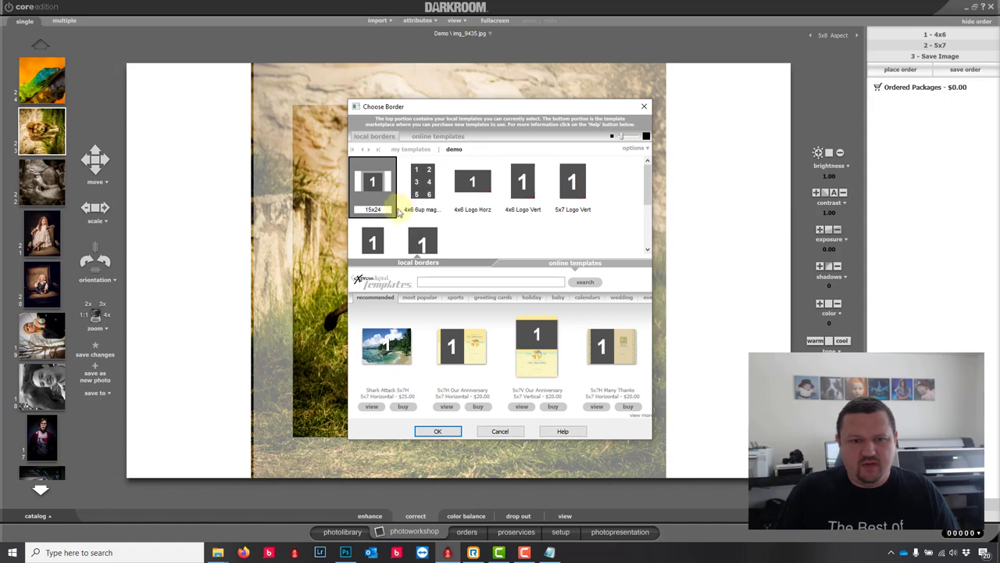
scroll(383, 218, down, 3)
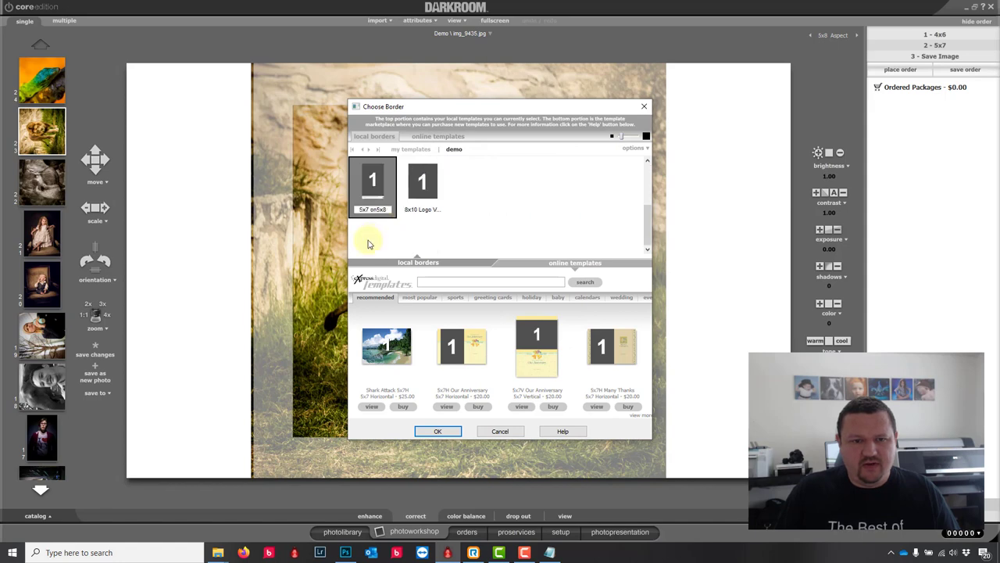
click(437, 432)
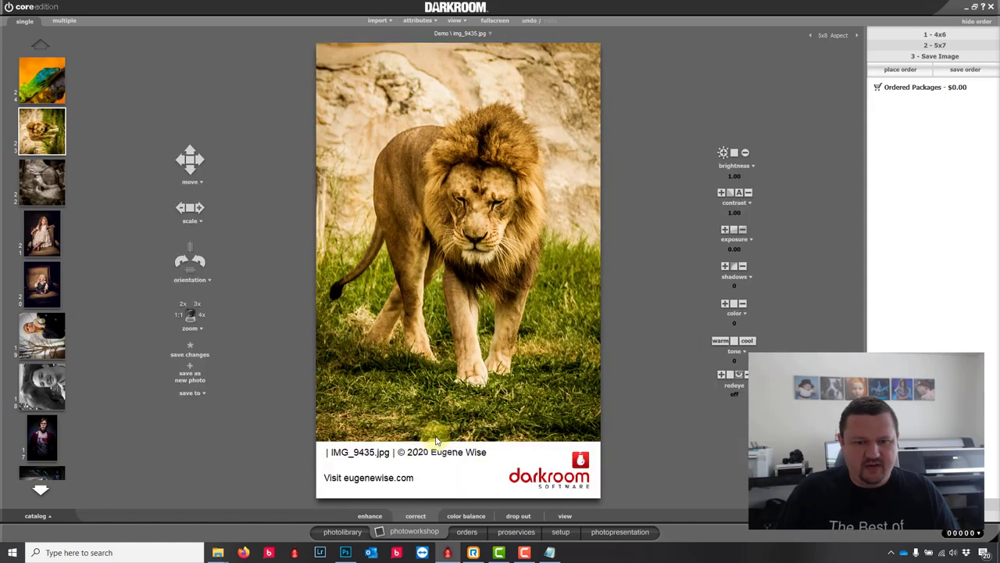
Step: Order a 4x6 print package for the lion photo and dismiss the confirmation
click(936, 36)
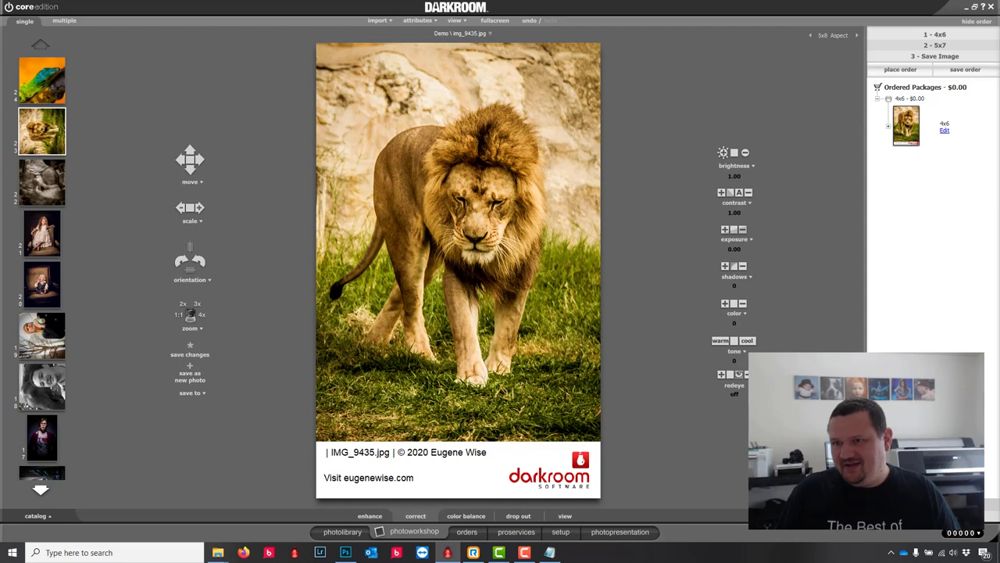
click(911, 71)
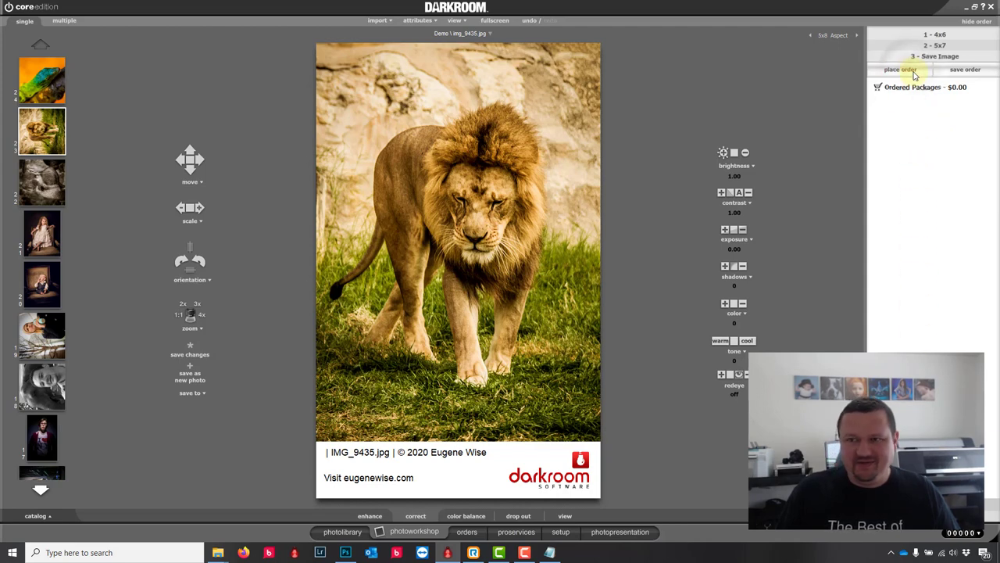
click(576, 315)
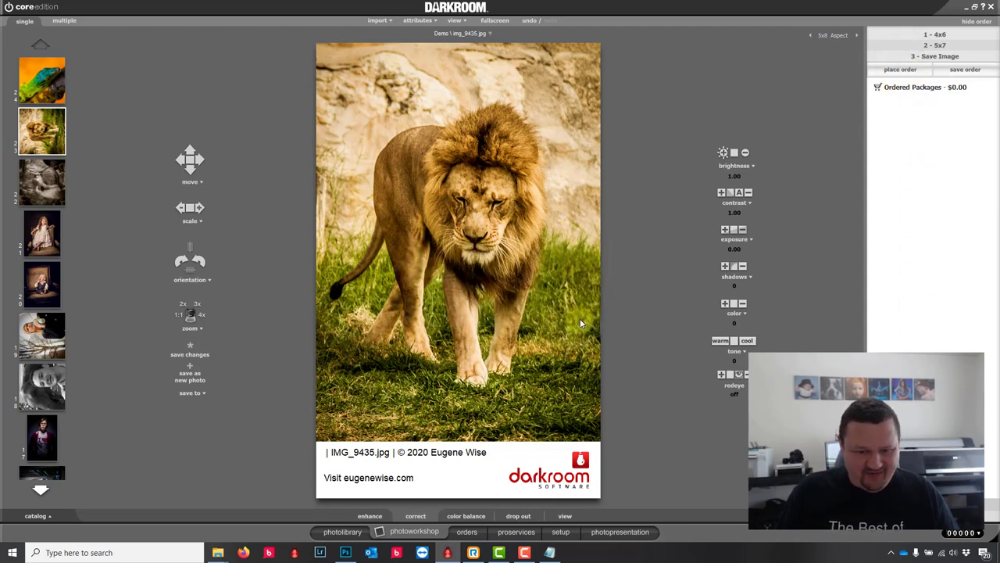
Step: Open the Demo order in proofing and review the bottom of the print layout
click(467, 532)
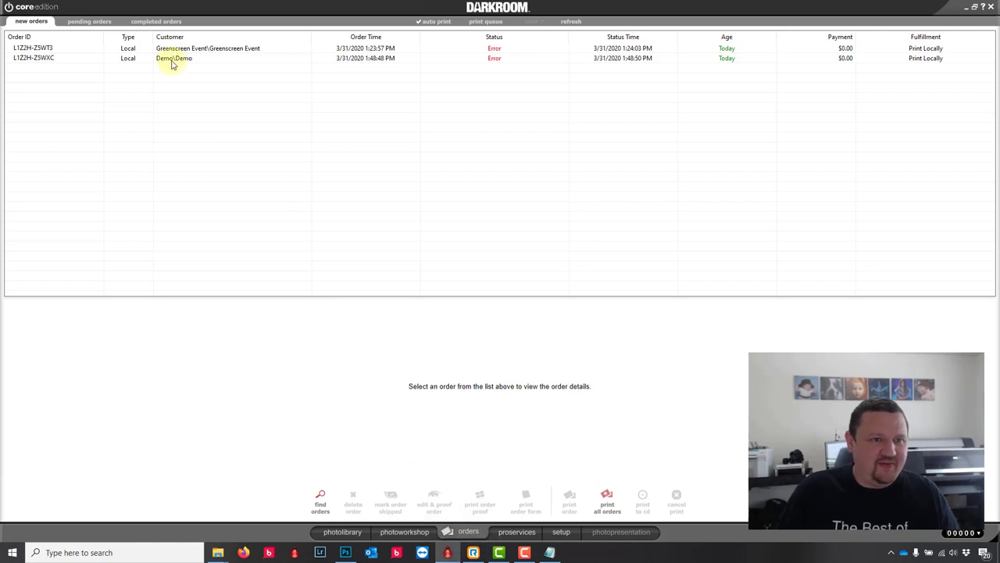
double_click(172, 60)
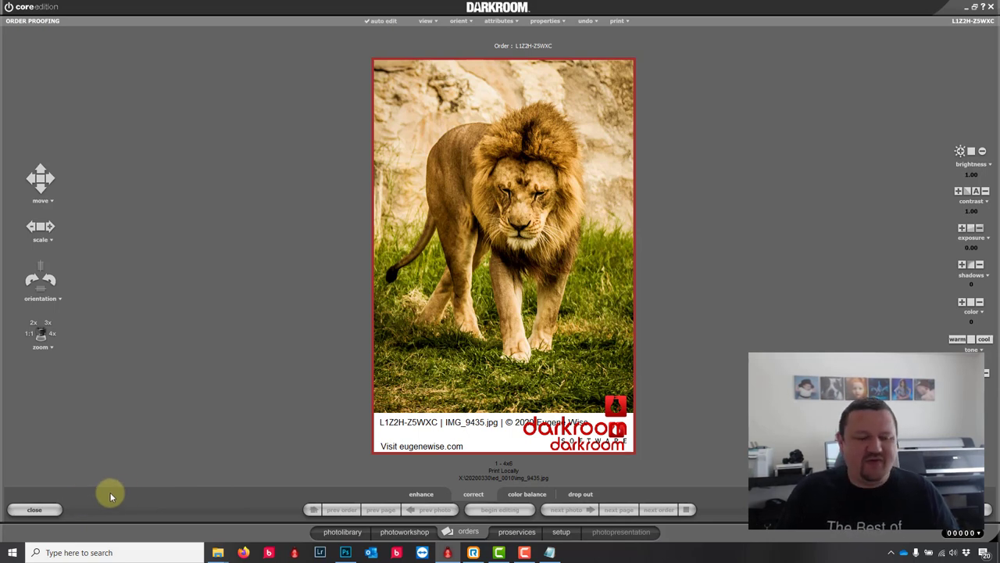
click(613, 398)
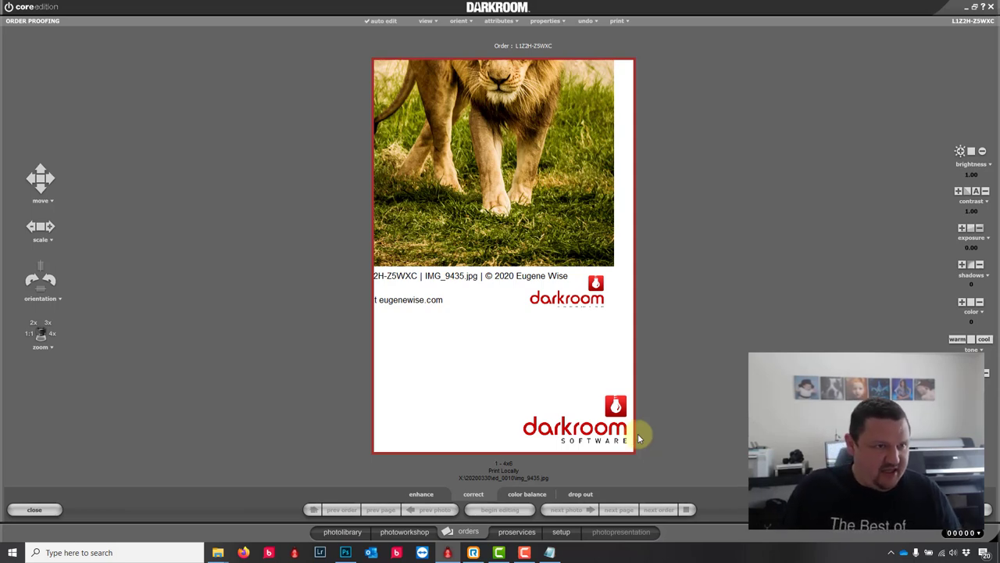
Step: Close proofing, keep the proof changes, and go to the Setup border templates
click(38, 511)
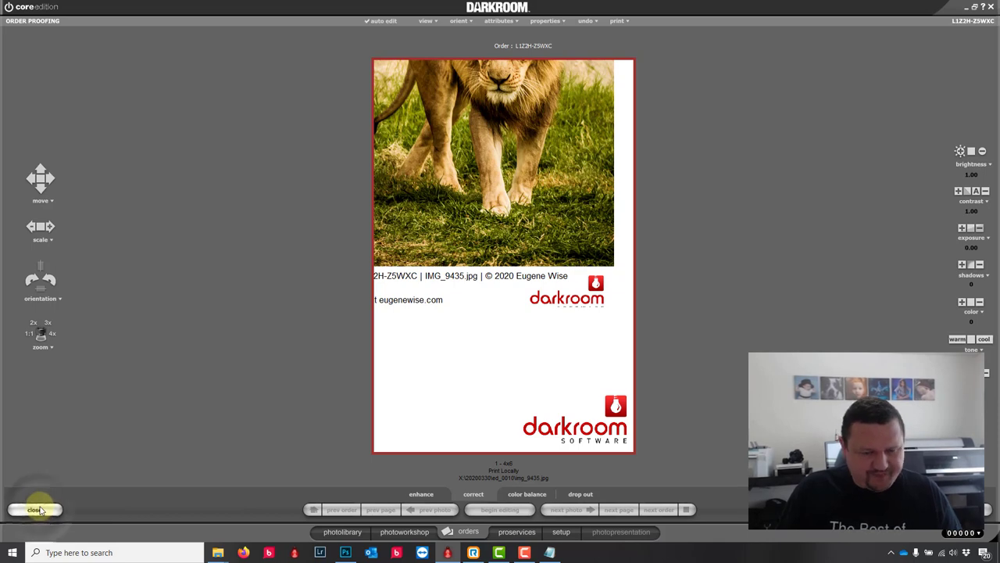
click(533, 300)
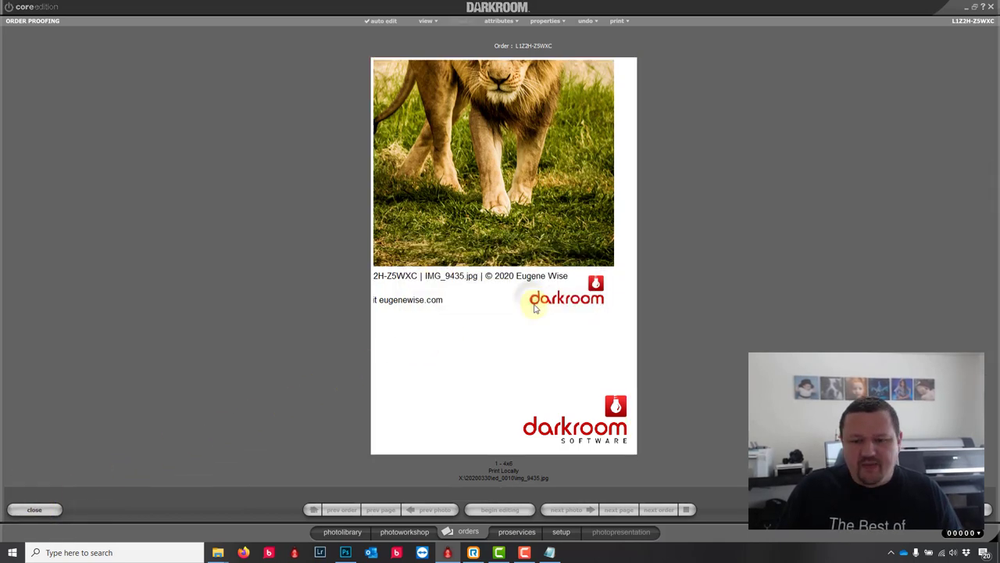
click(568, 531)
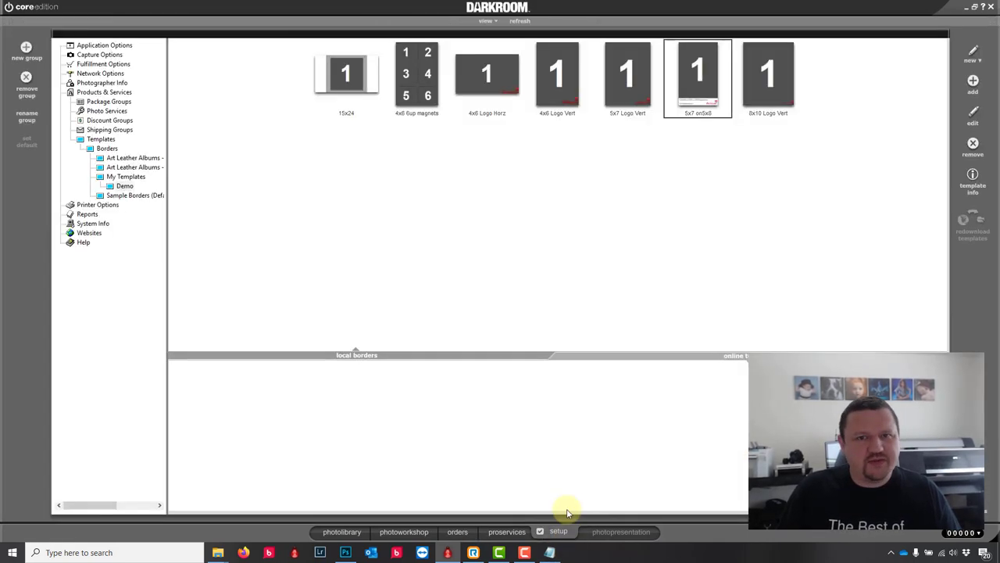
Step: Add light-coloured FilenameShort text, size 8 with a drop shadow, to the 4x6 Logo Vert border
double_click(557, 104)
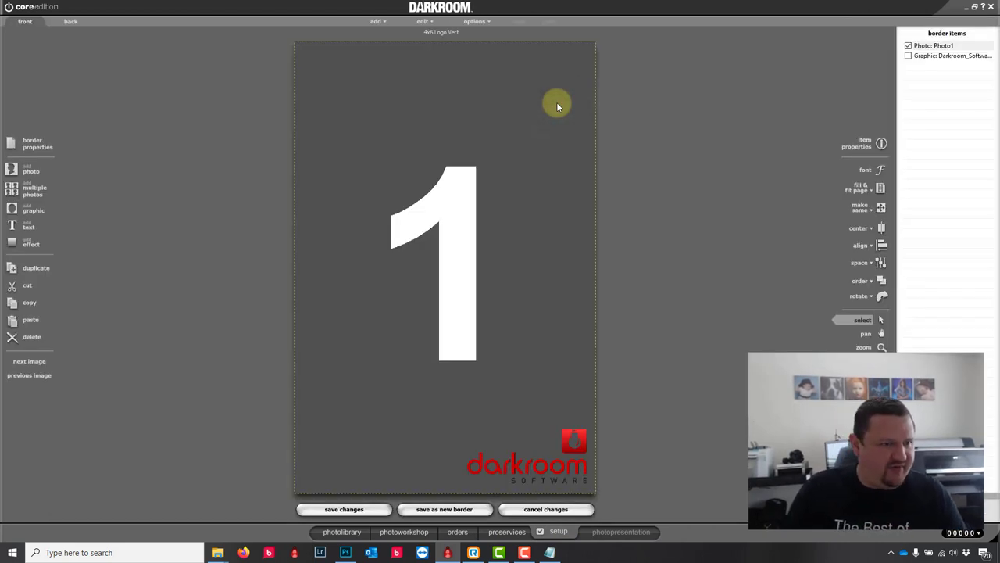
click(26, 225)
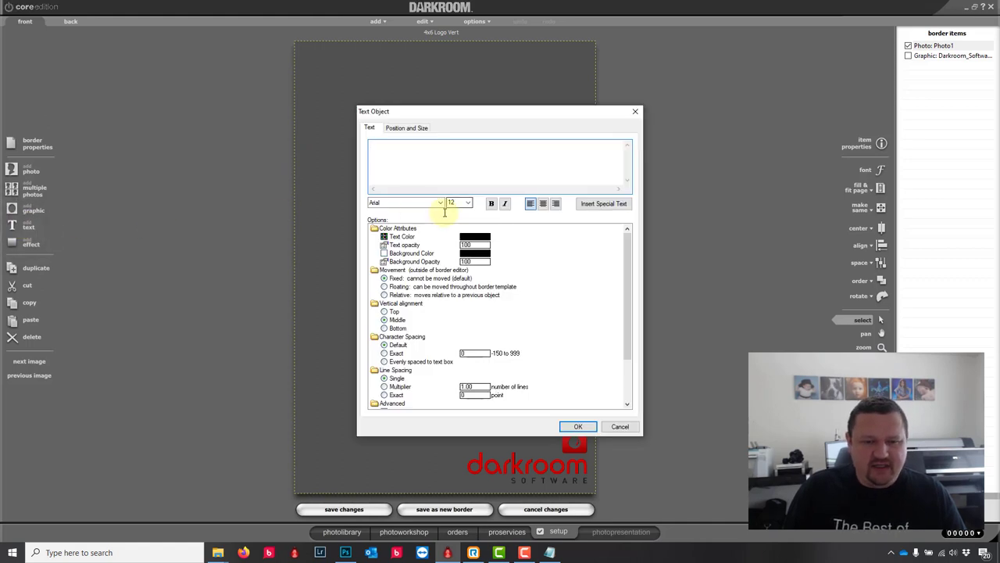
click(619, 204)
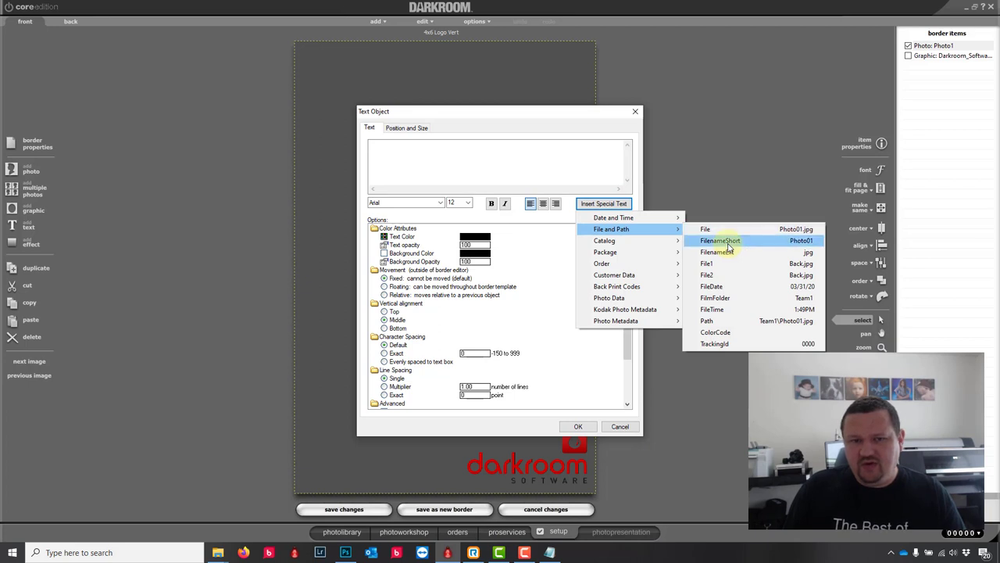
click(727, 245)
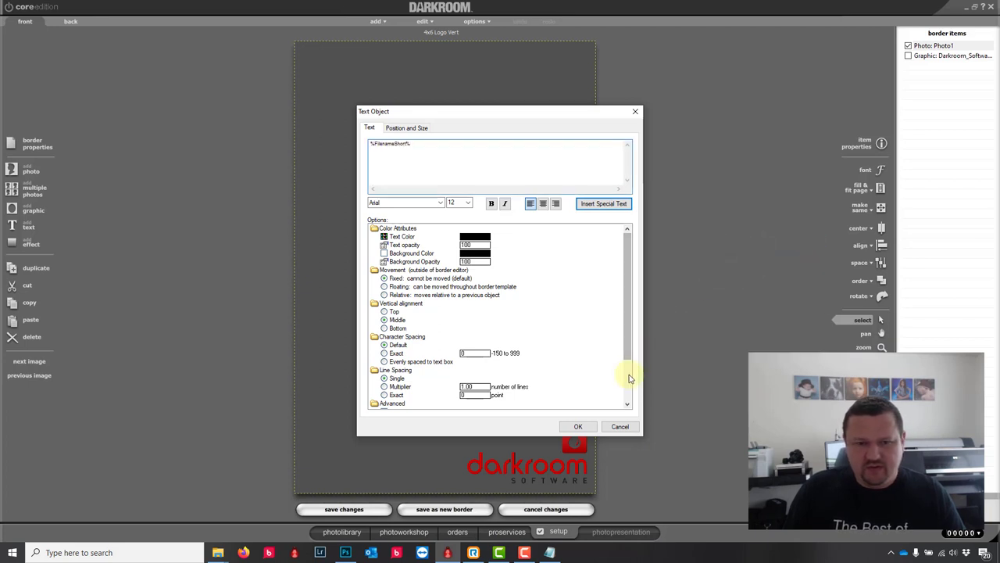
click(475, 236)
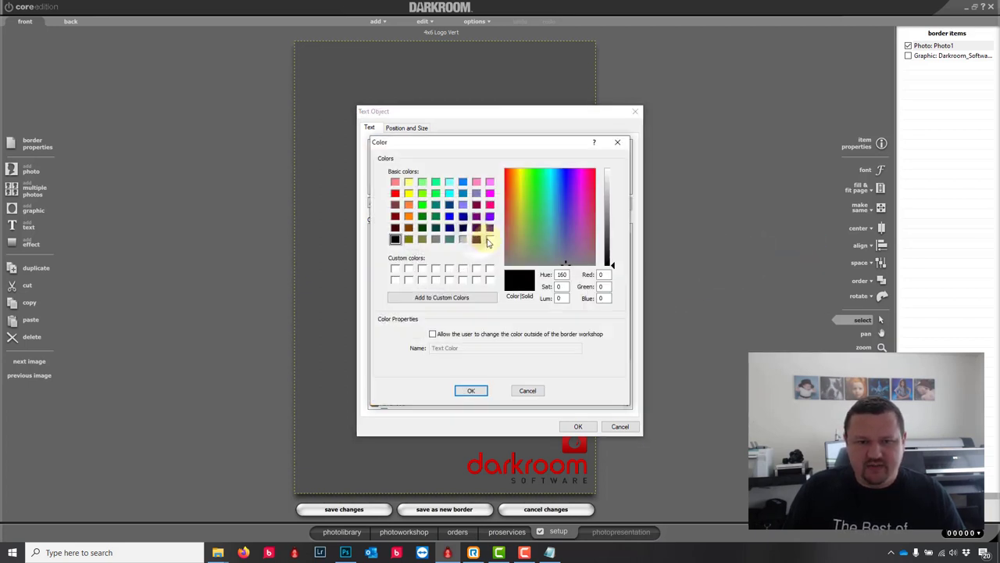
click(489, 238)
click(471, 390)
scroll(423, 399, down, 2)
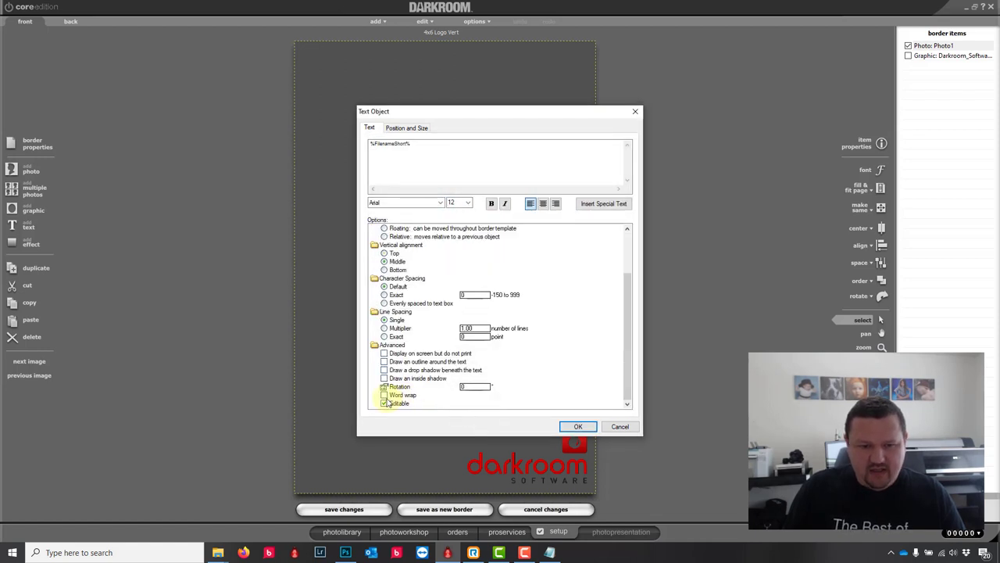
click(384, 370)
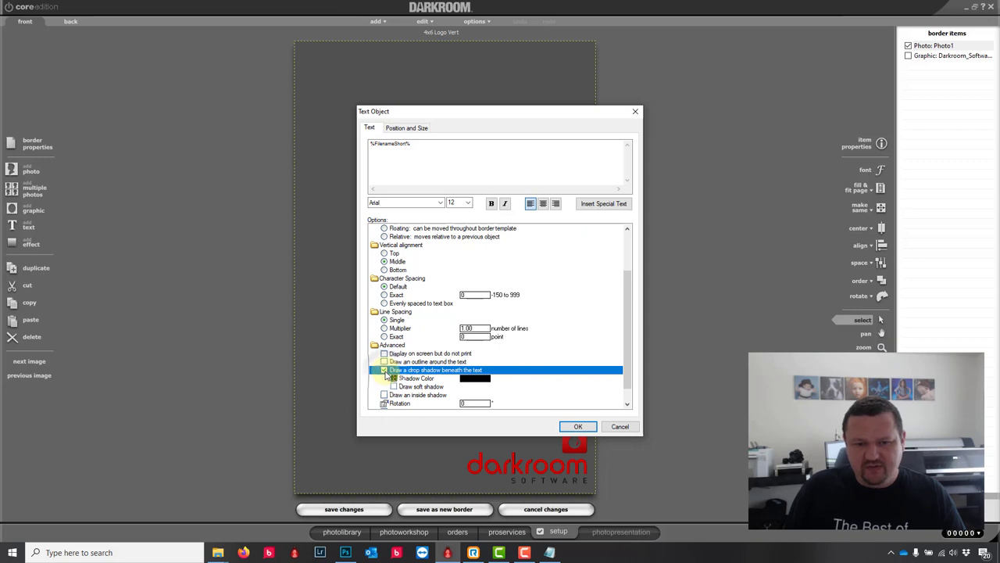
click(469, 204)
click(451, 218)
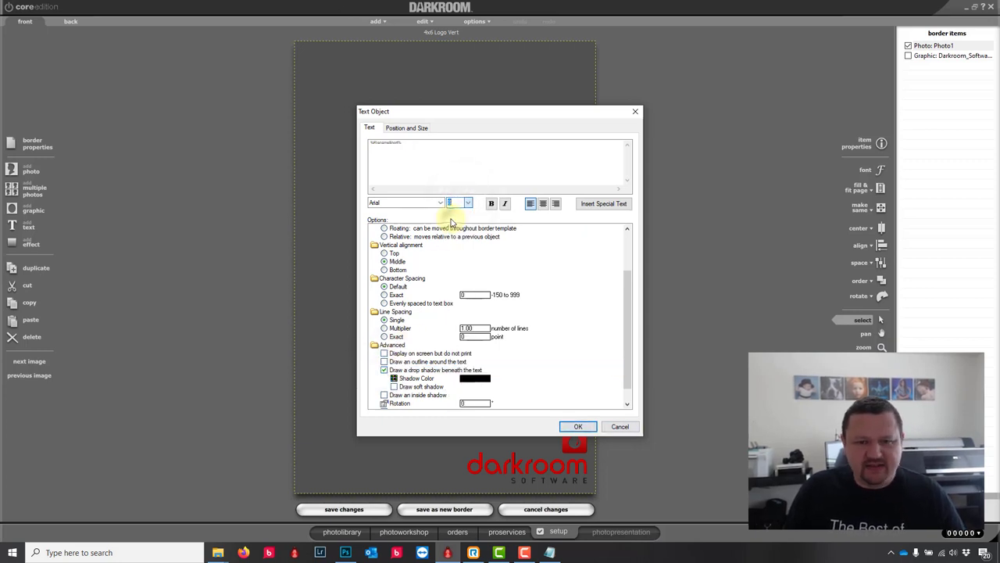
click(578, 427)
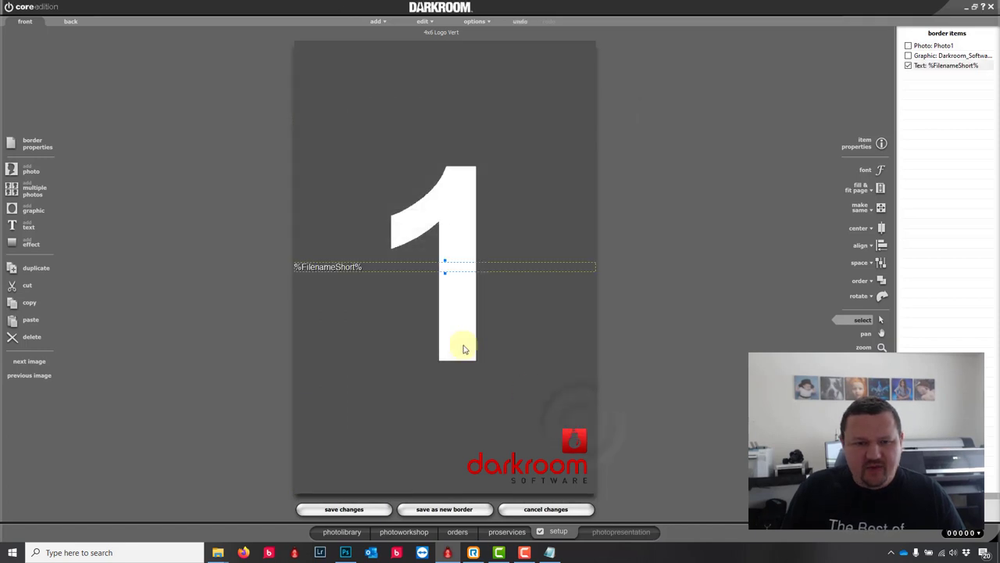
Step: Move the file-name text to the border's bottom, nudge it right, and save the border
drag(344, 263, 345, 483)
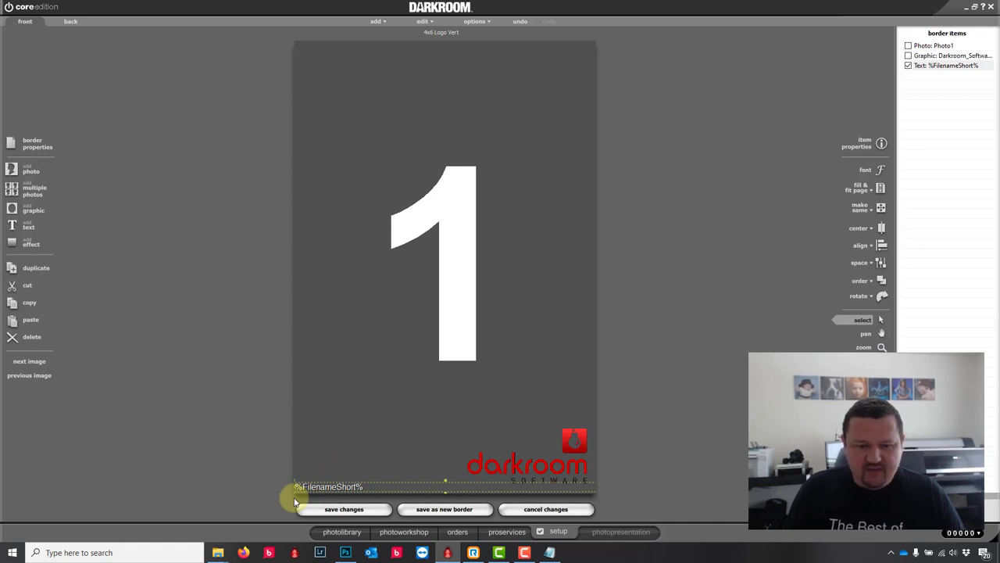
click(295, 501)
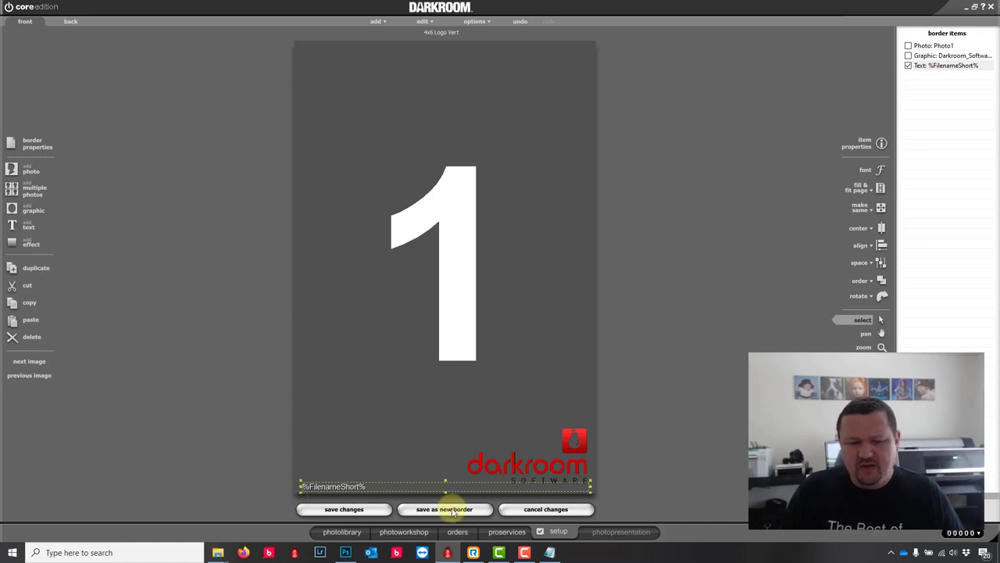
click(331, 509)
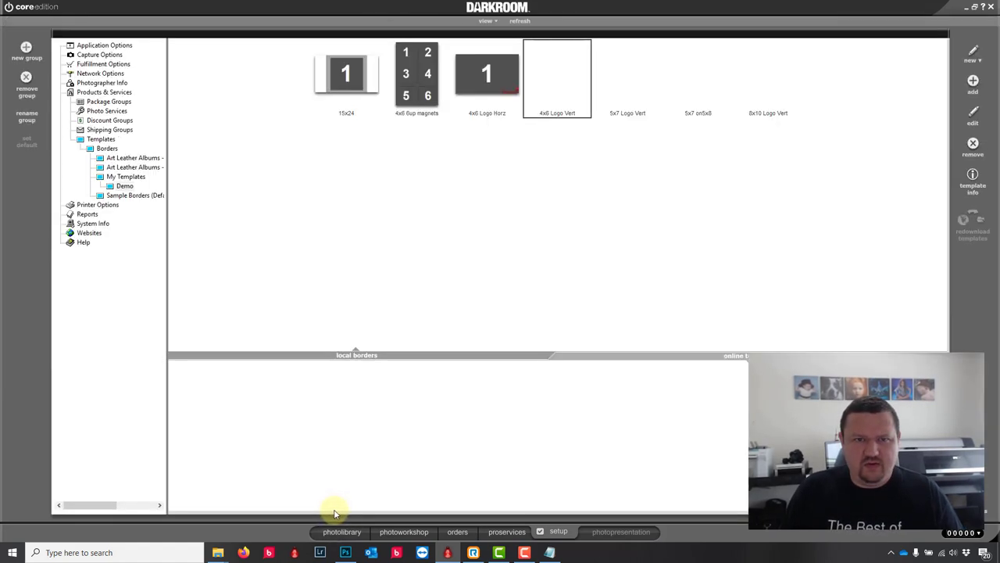
Step: Apply the Demo group's 4x6 Logo Vert border to the photo
click(402, 531)
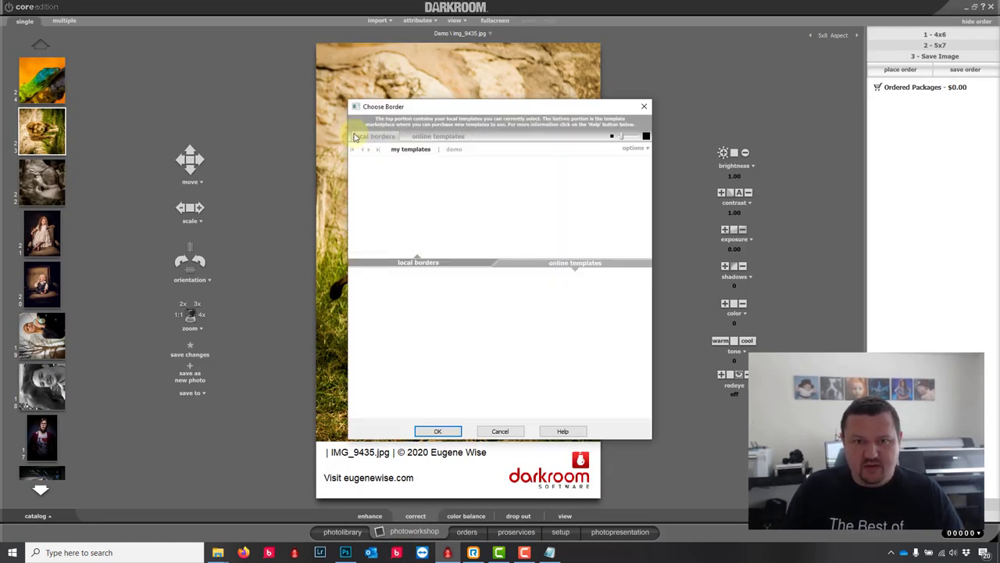
click(454, 150)
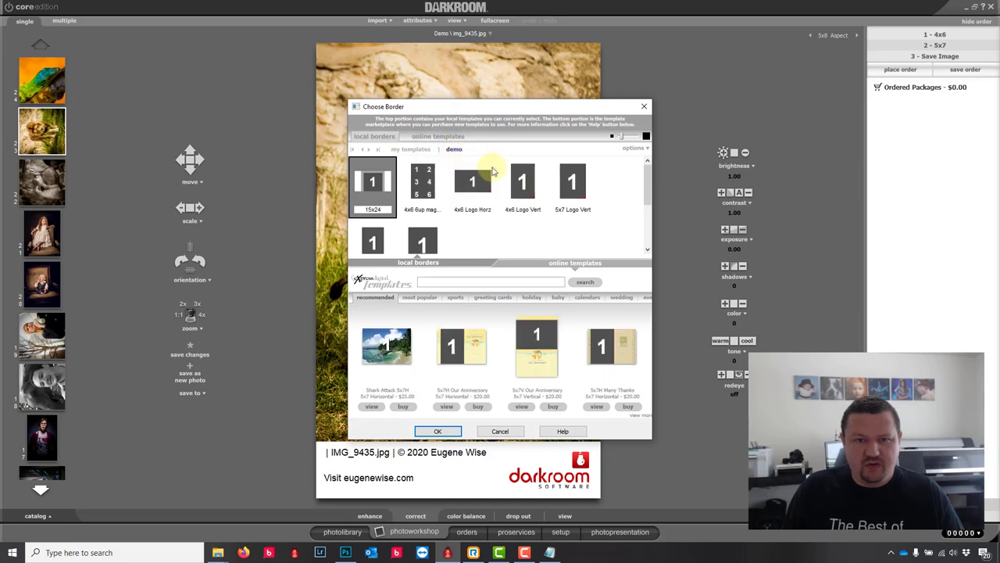
click(520, 181)
click(438, 431)
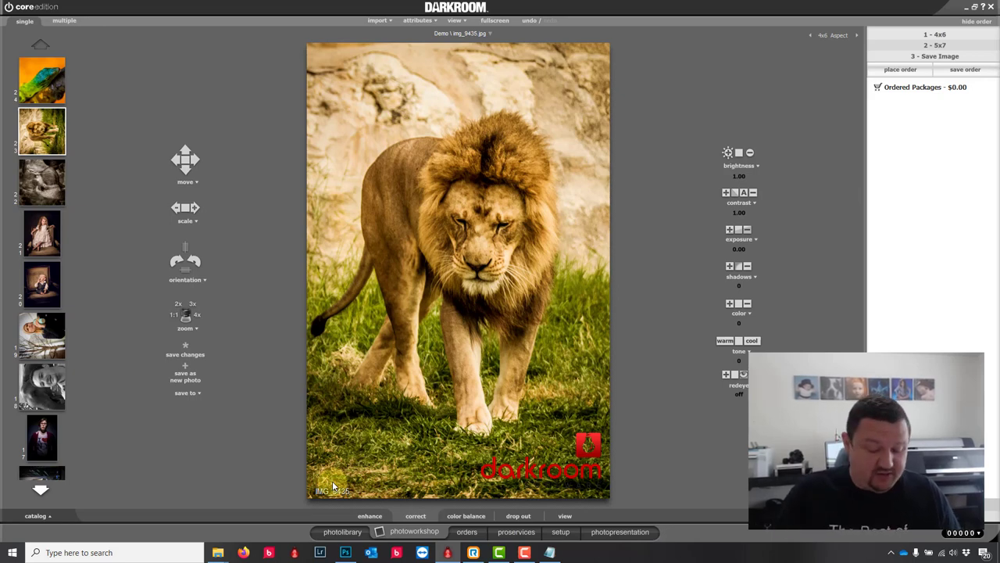
Step: Use Find Photos to bring photo IMG_9435 back into view
key(ctrl+f)
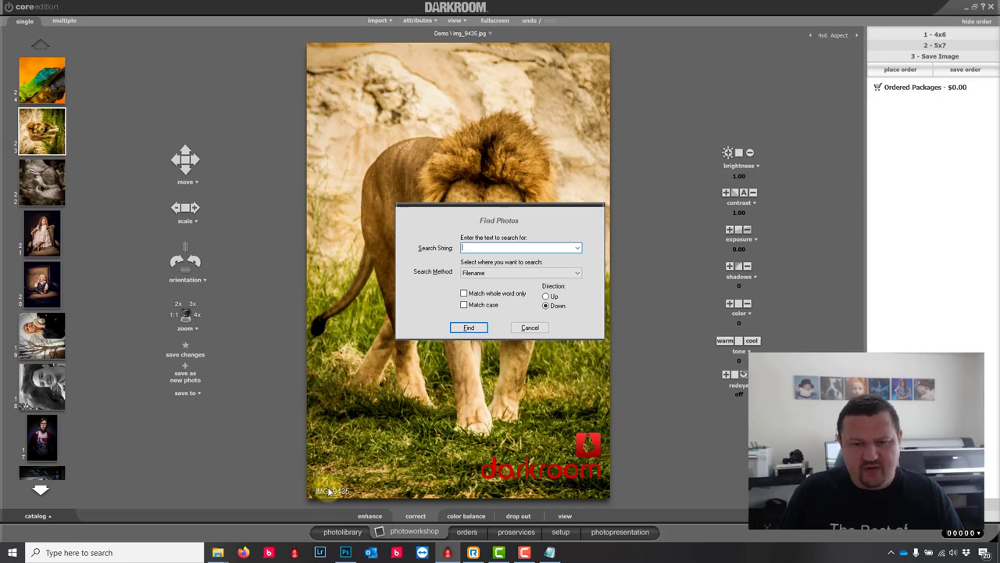
click(529, 327)
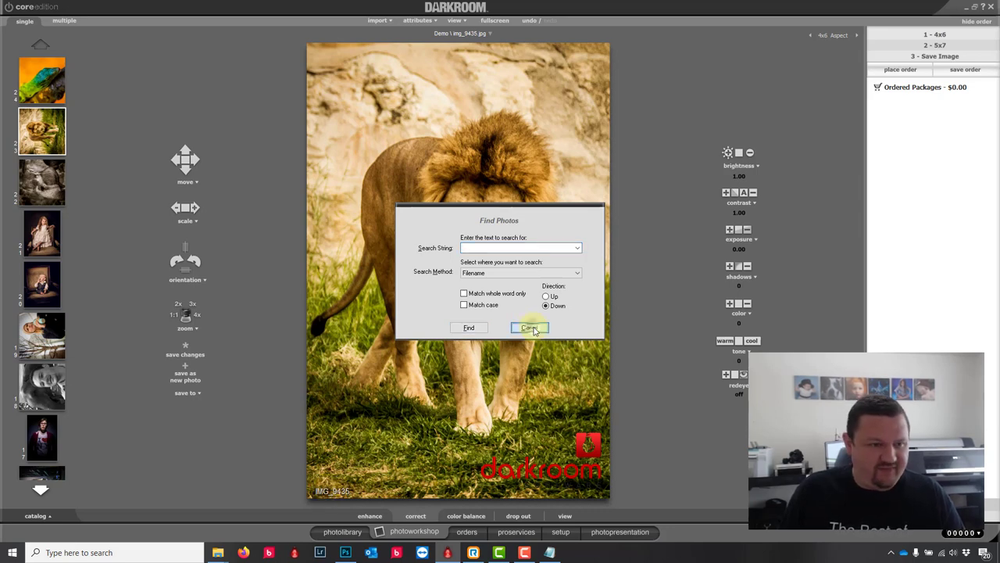
click(41, 229)
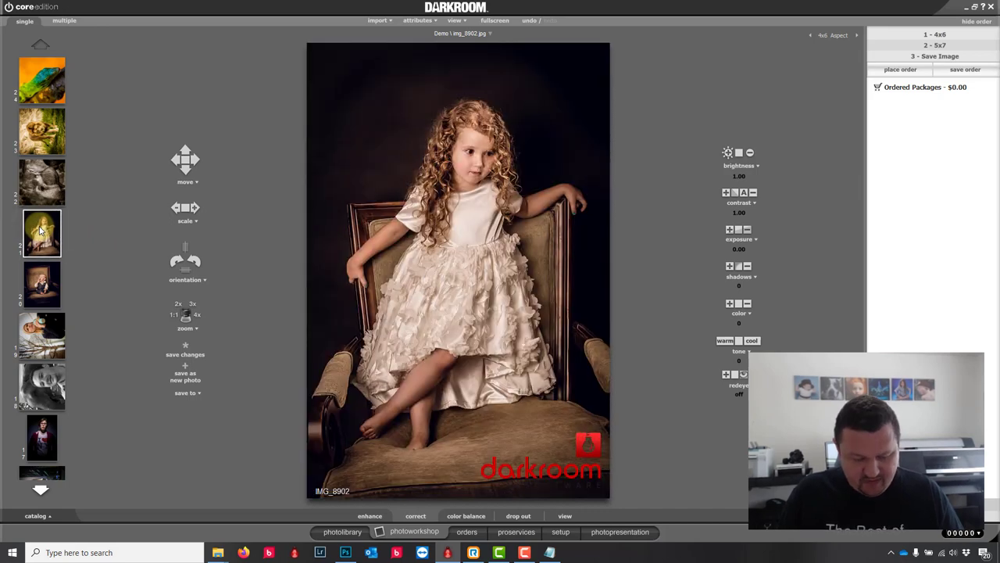
key(ctrl+f)
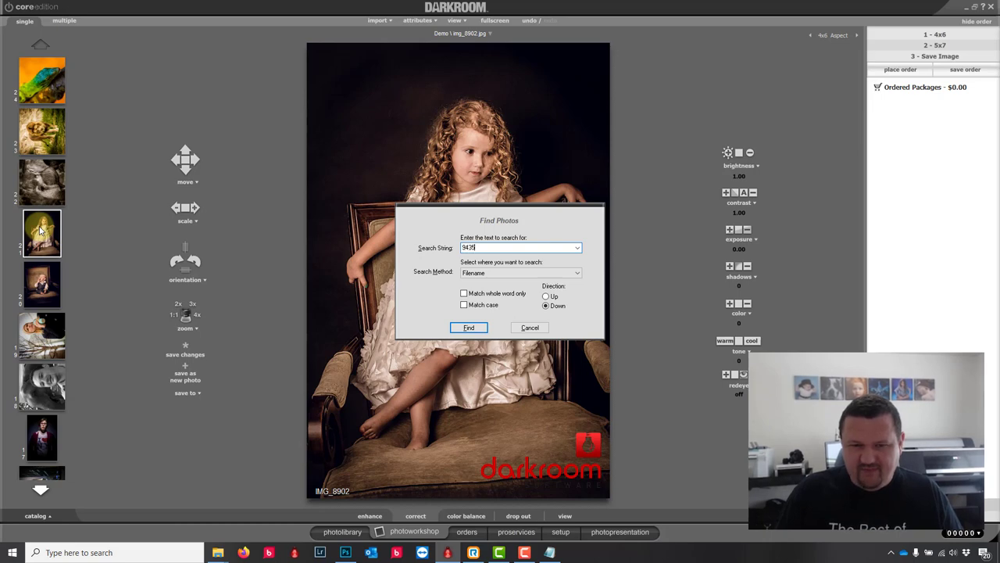
click(459, 328)
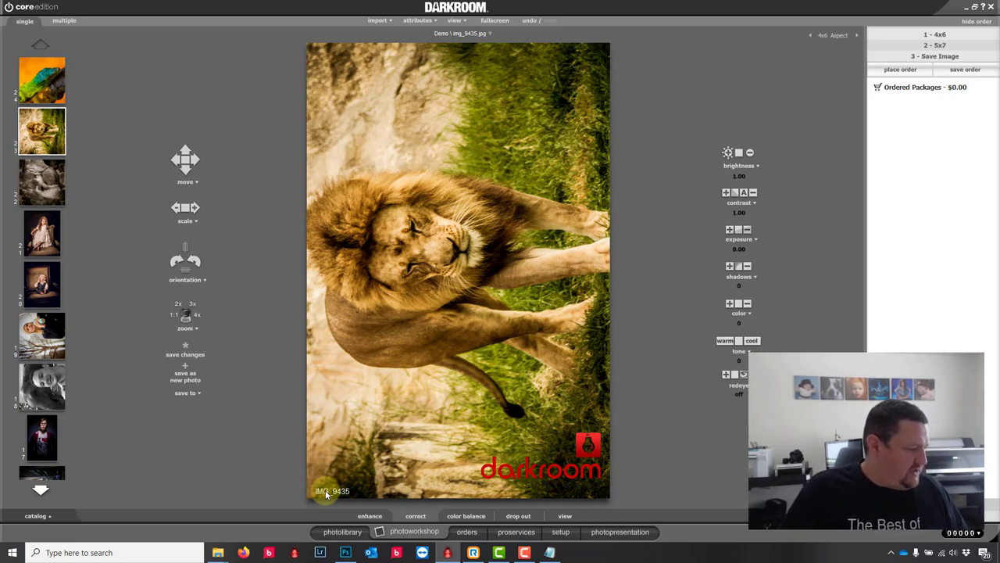
Step: Preview the Green Screens high- and low-key Multiple Exposure sample borders, then open the photo library
click(561, 535)
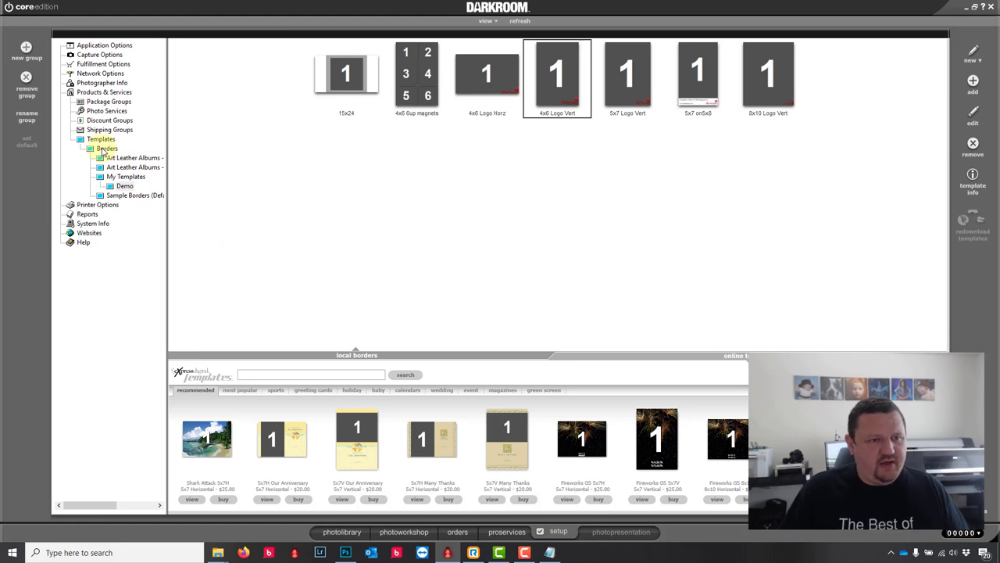
click(130, 196)
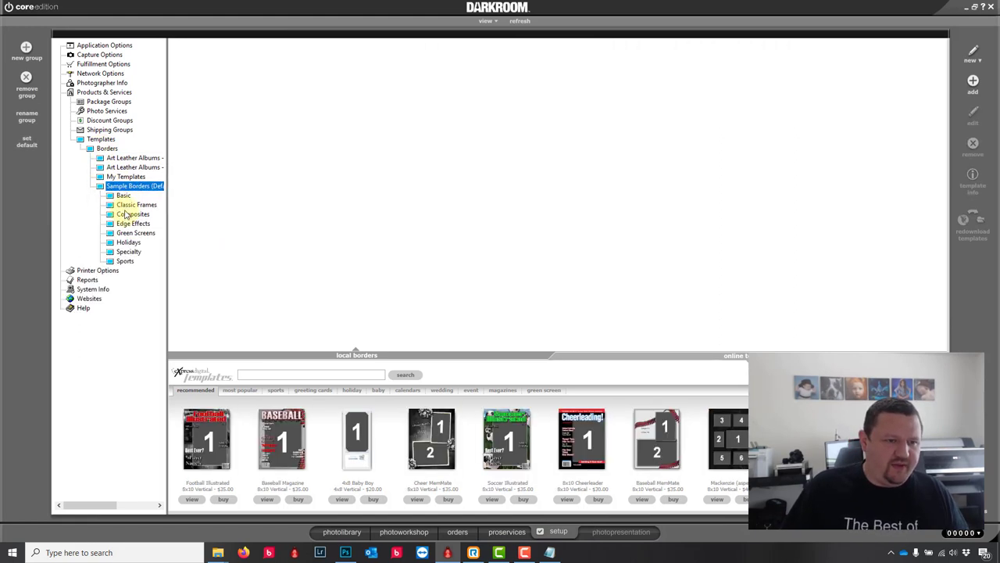
click(125, 223)
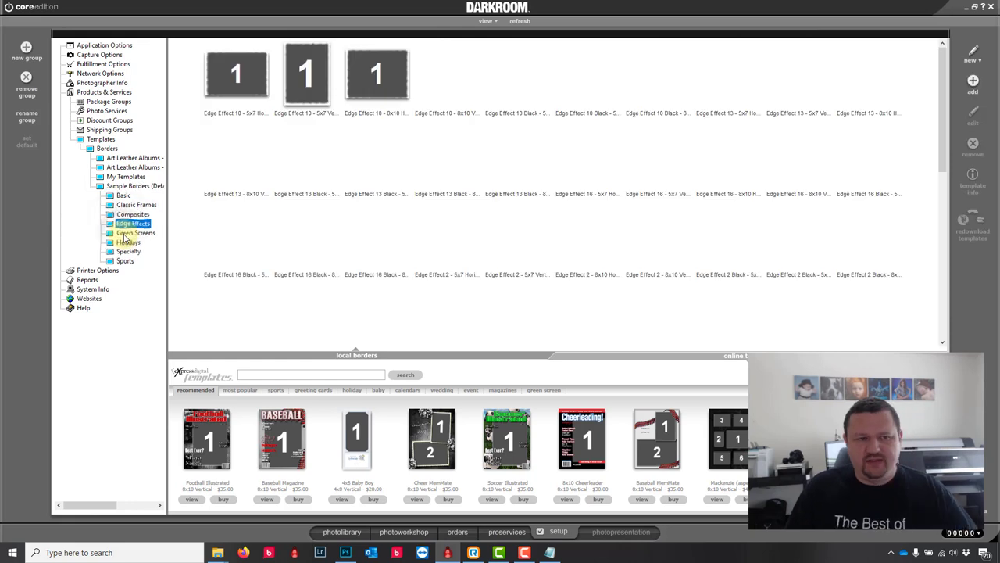
click(126, 233)
click(698, 72)
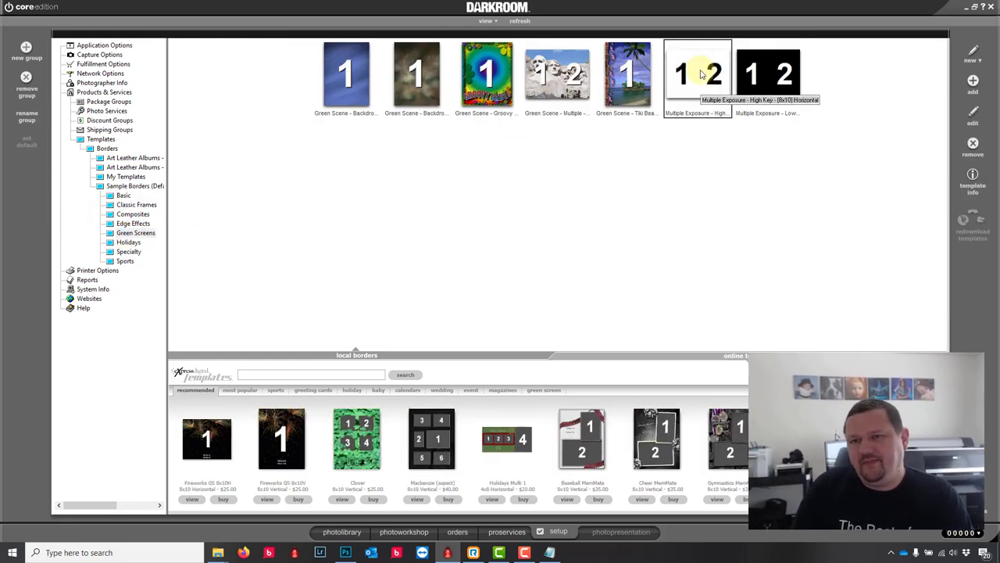
click(765, 85)
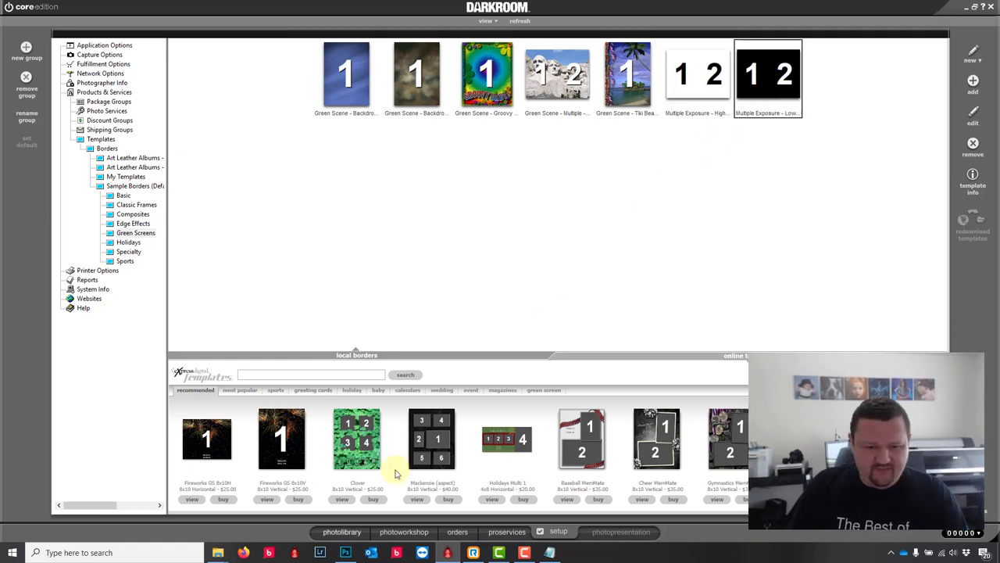
click(343, 531)
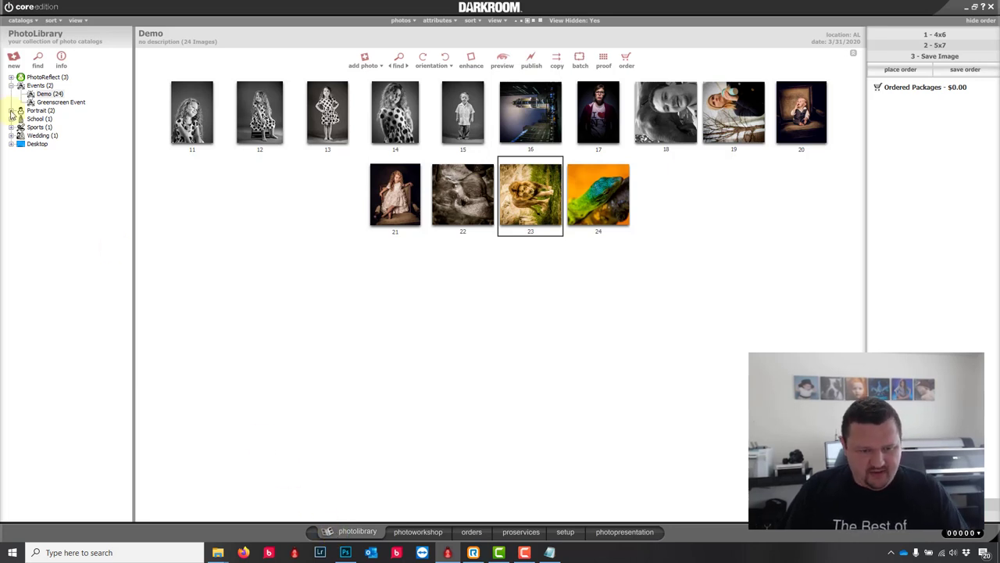
Step: Open the Sports > North Basketball catalog and load the close-up basketball photo in the workshop
click(11, 135)
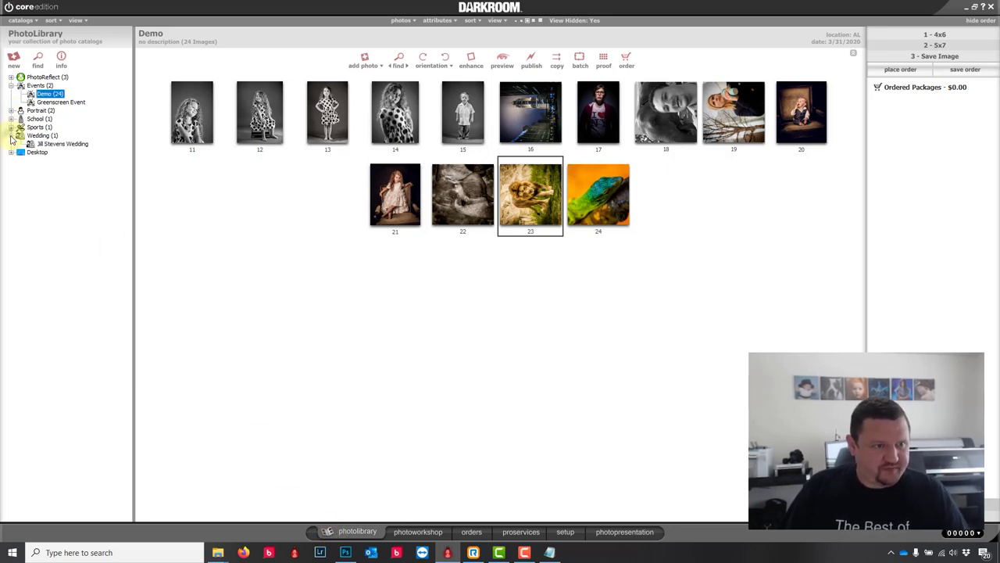
click(11, 127)
click(58, 135)
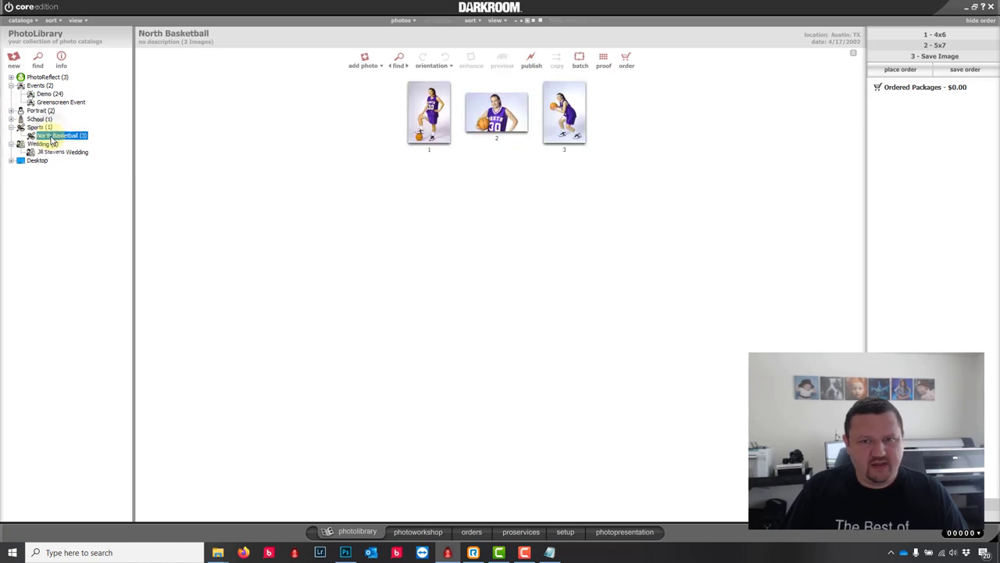
click(417, 531)
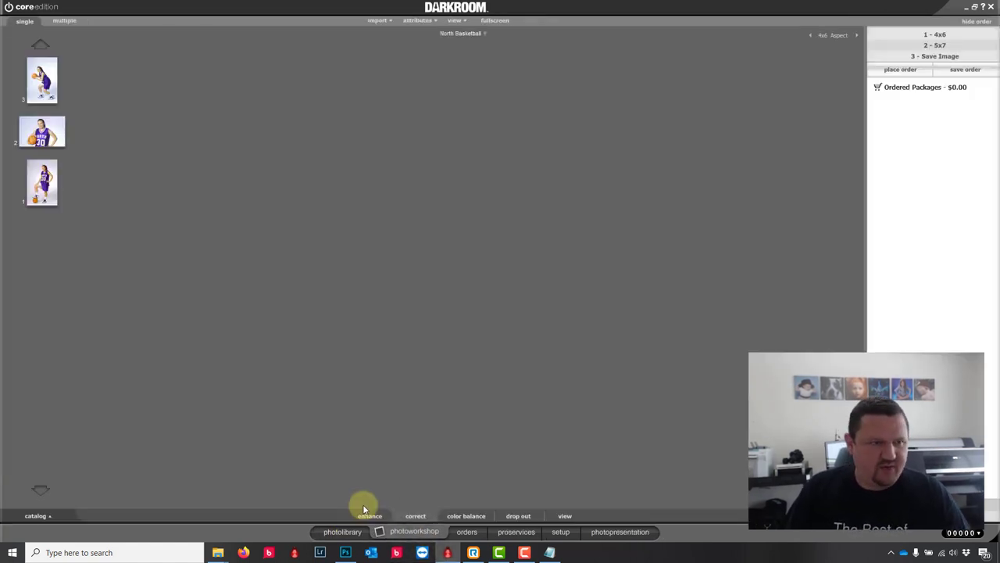
click(42, 132)
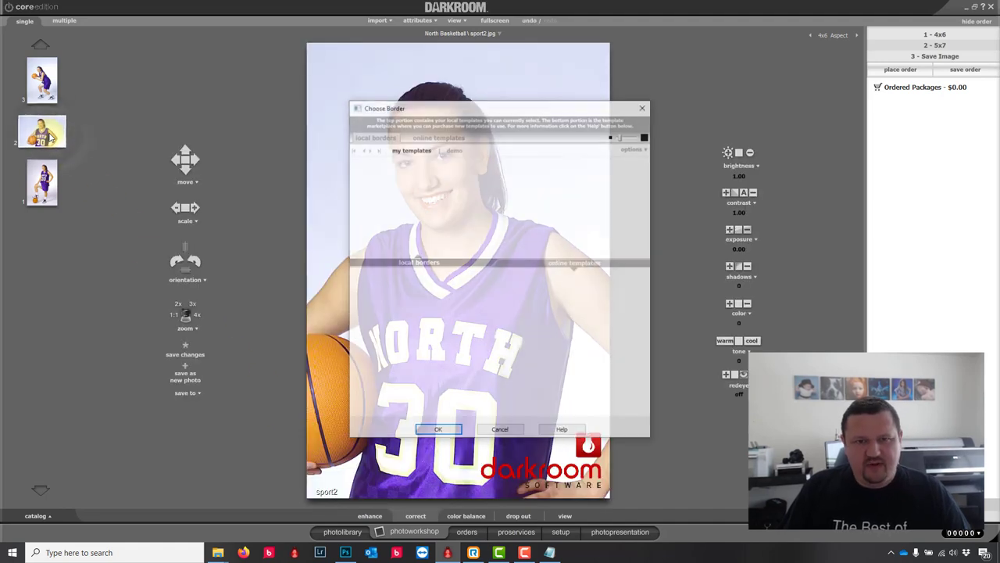
Step: Apply the Sample Borders green-screen multiple-exposure border and place the full-length player in slot 2
click(631, 148)
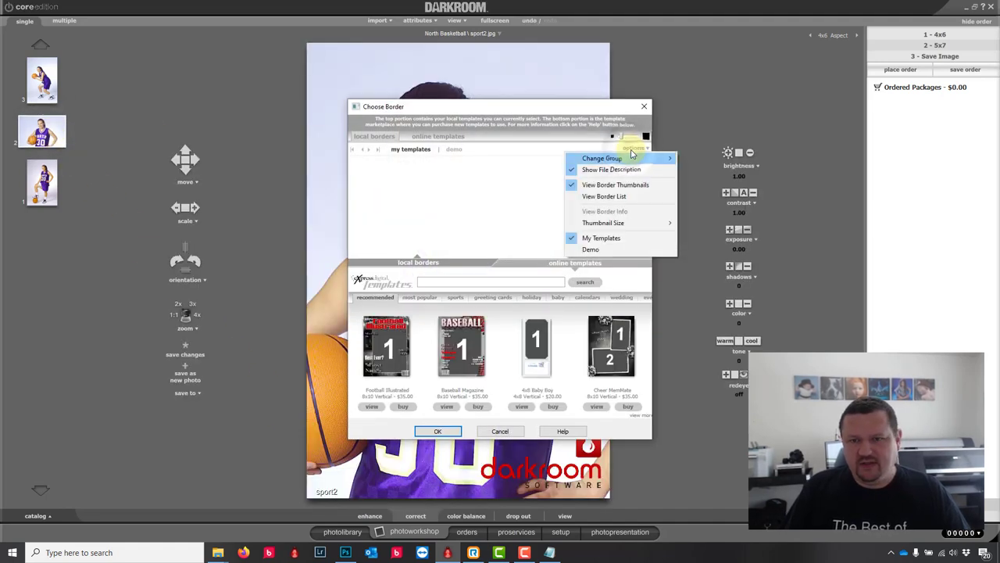
mouse_move(646, 161)
click(707, 193)
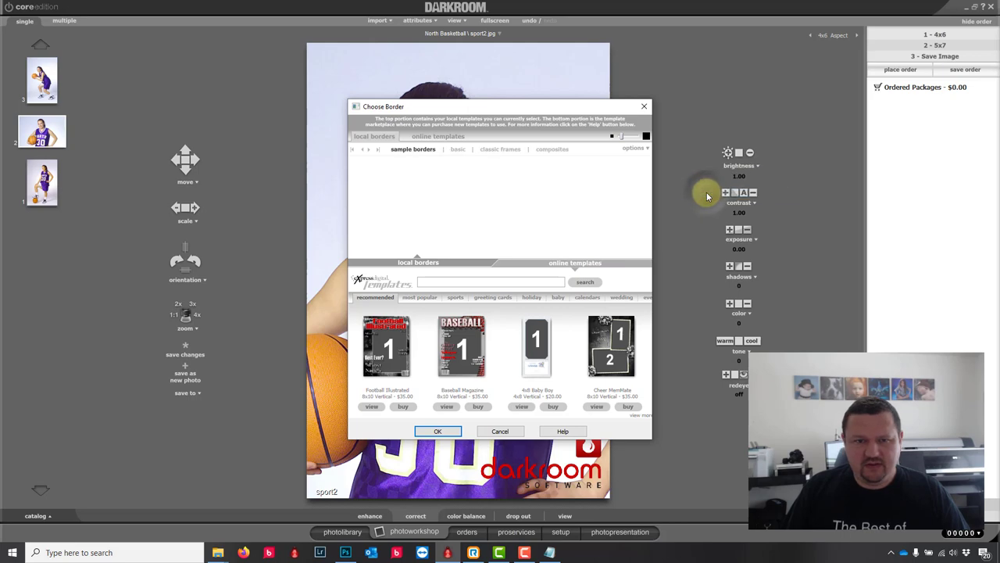
click(378, 149)
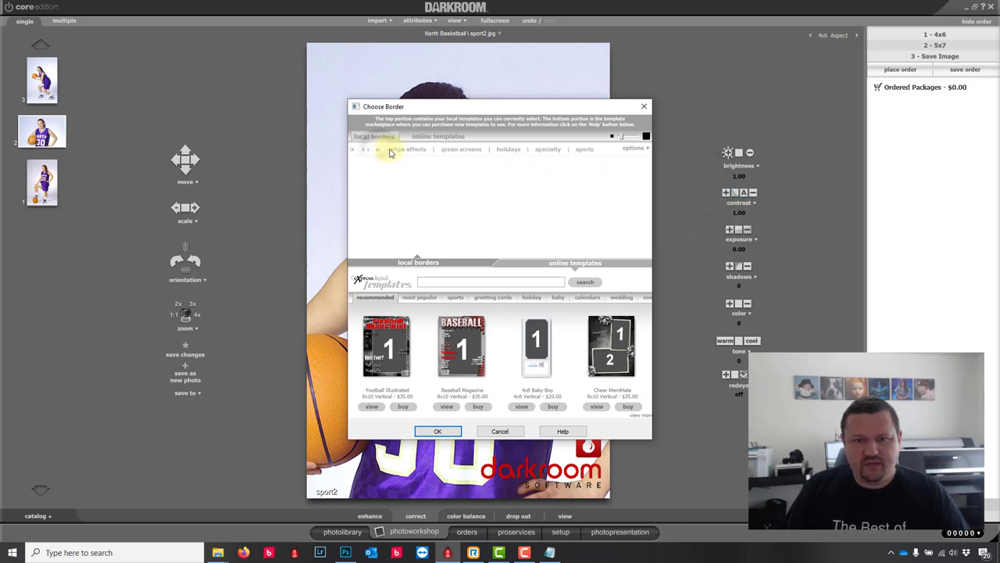
click(463, 149)
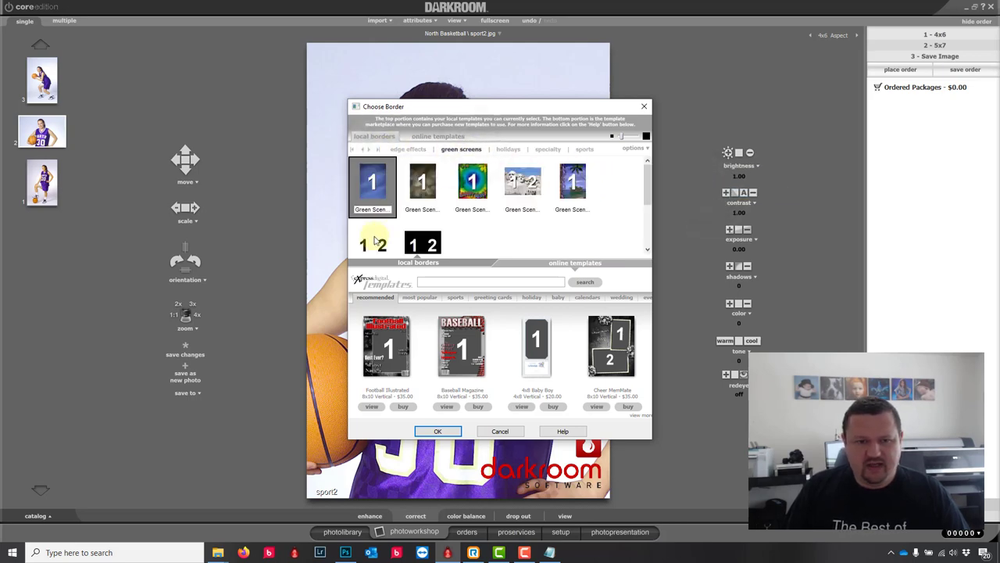
click(438, 430)
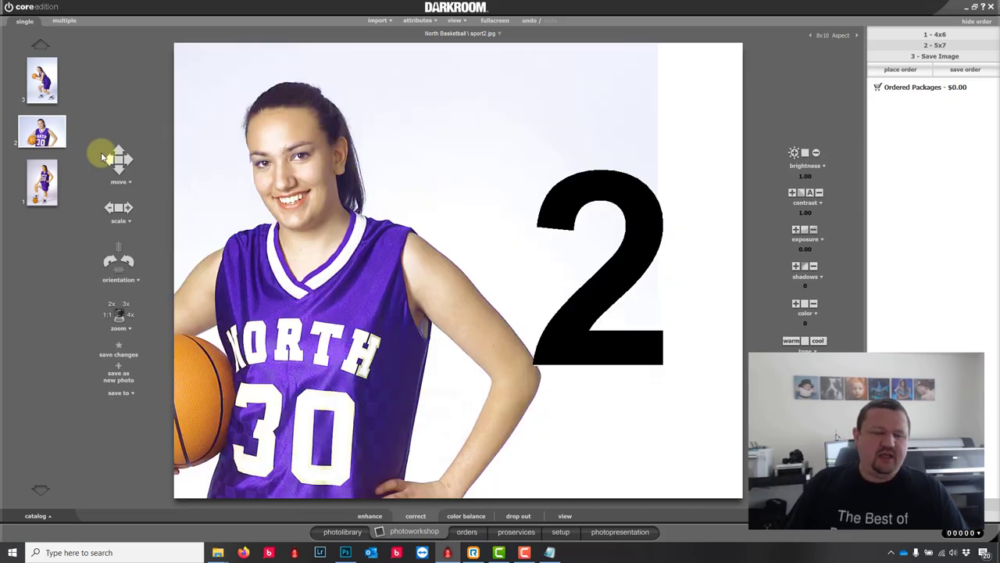
drag(48, 180, 592, 251)
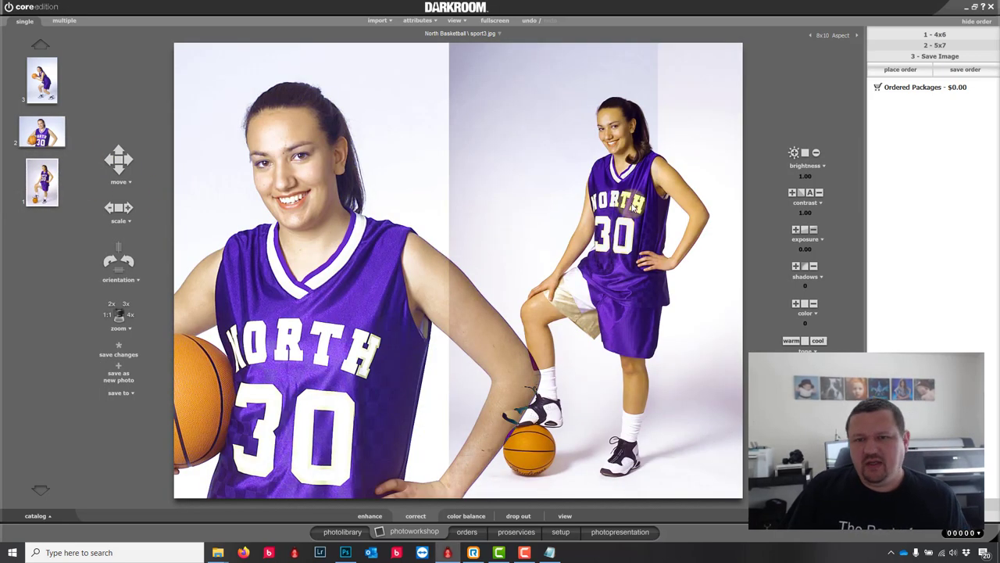
drag(684, 203, 655, 206)
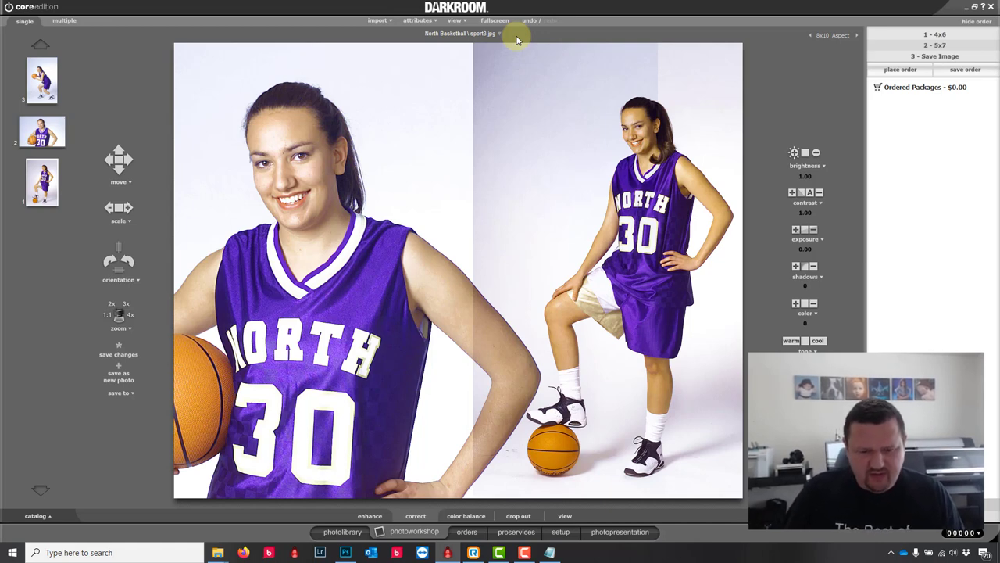
Step: Open the Groovy green-screen template and delete its Groovy.png frame graphic
click(561, 532)
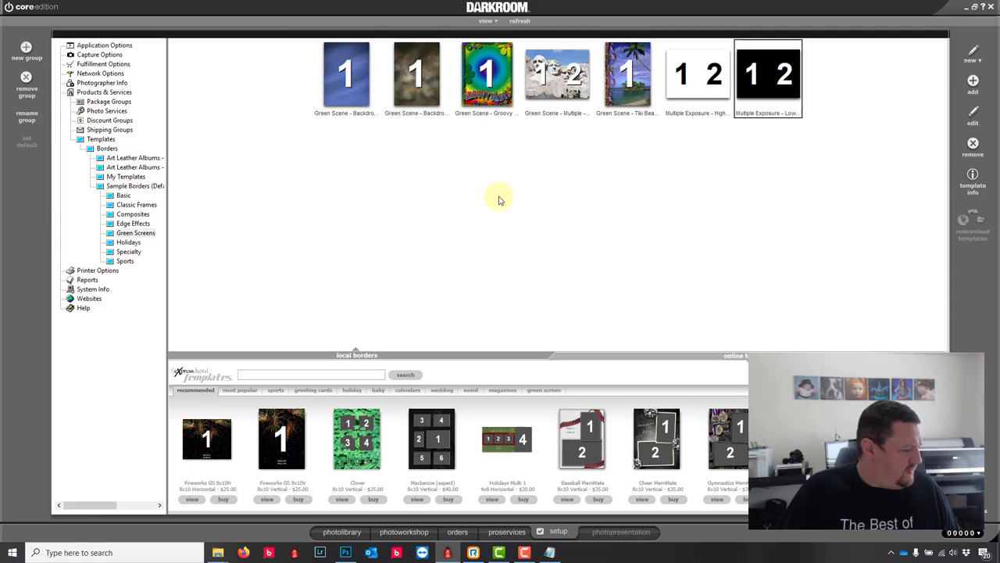
double_click(487, 90)
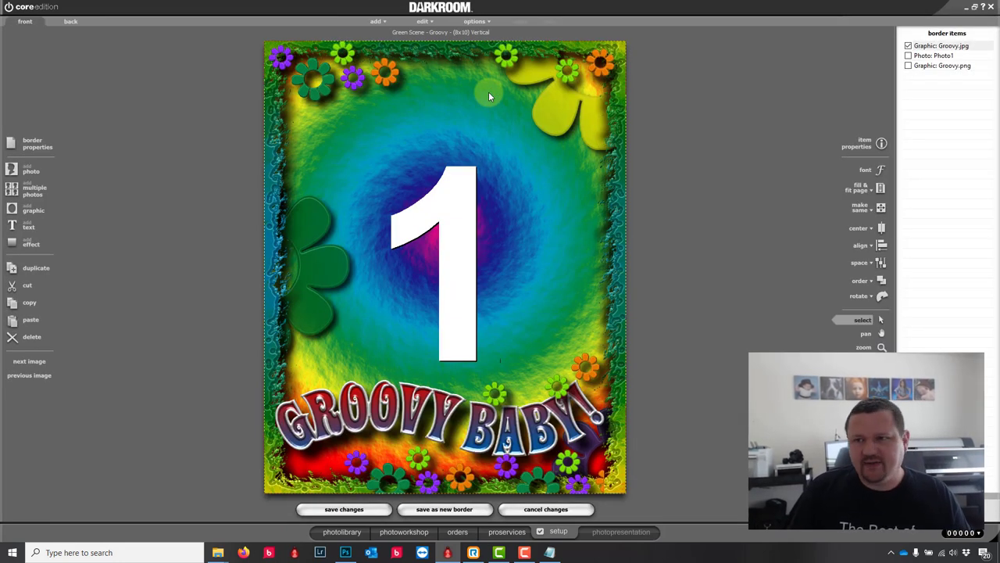
click(619, 49)
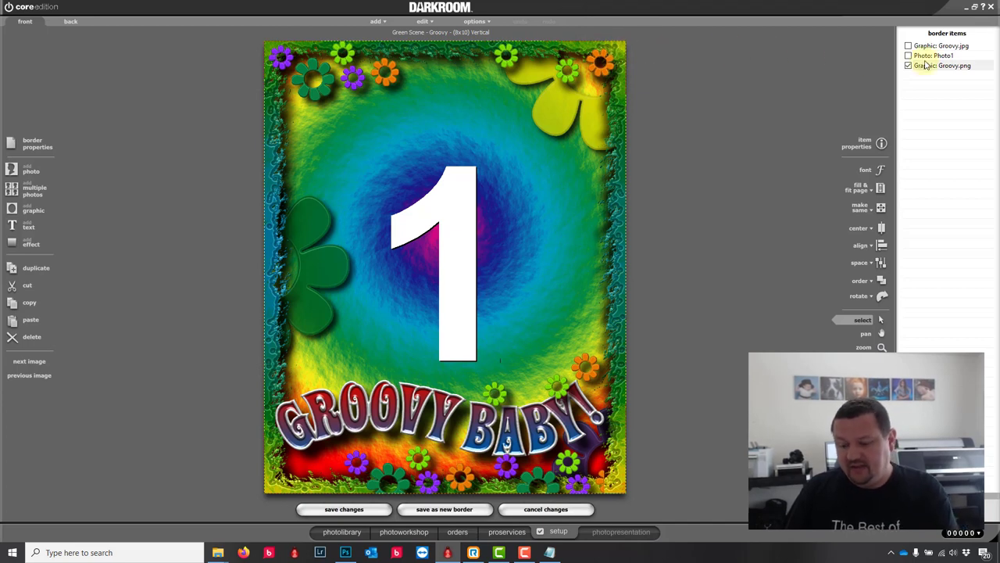
key(Delete)
click(507, 311)
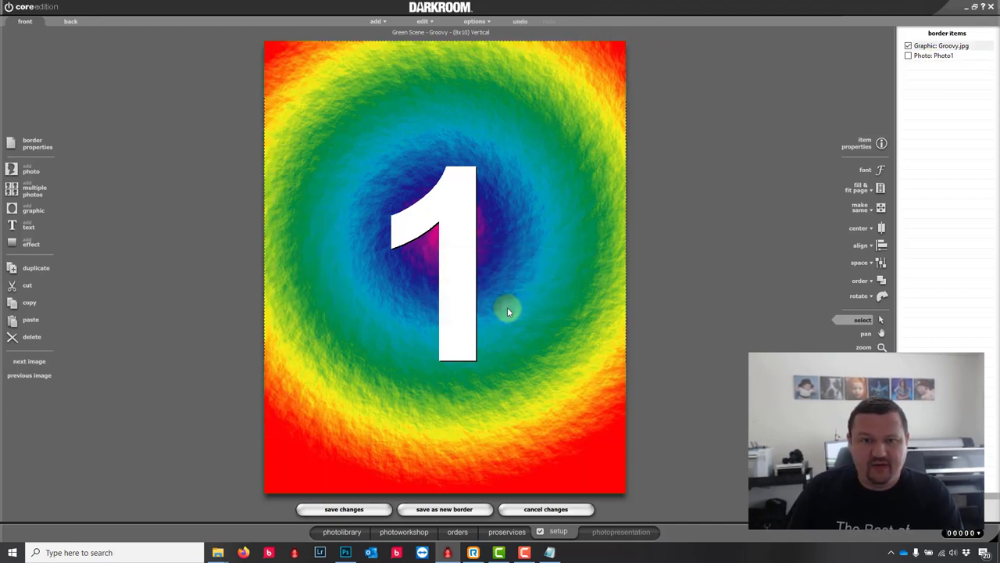
Step: Check the Photo1 settings without changes, restore Groovy.png, and discard all template edits
double_click(458, 196)
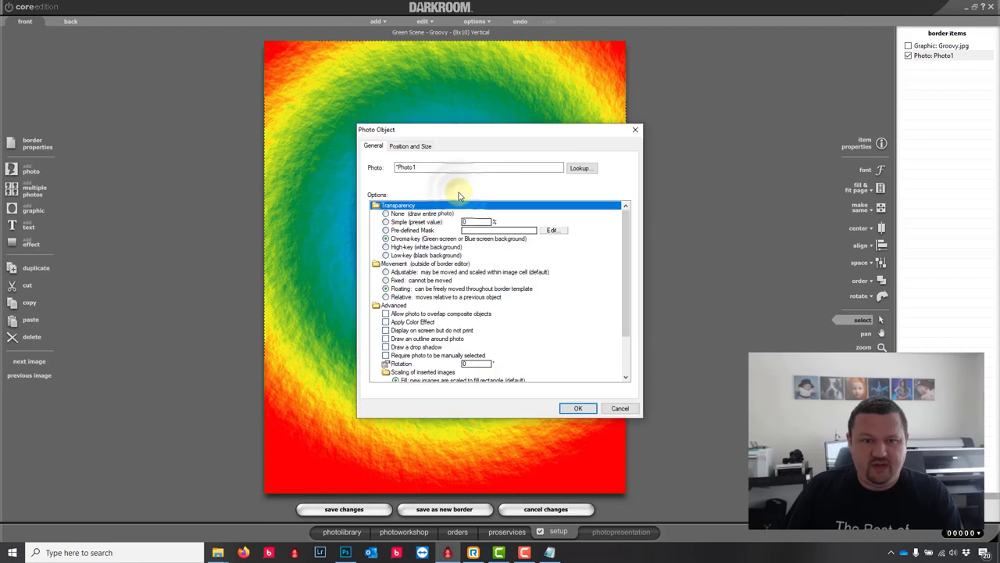
click(618, 406)
key(ctrl+z)
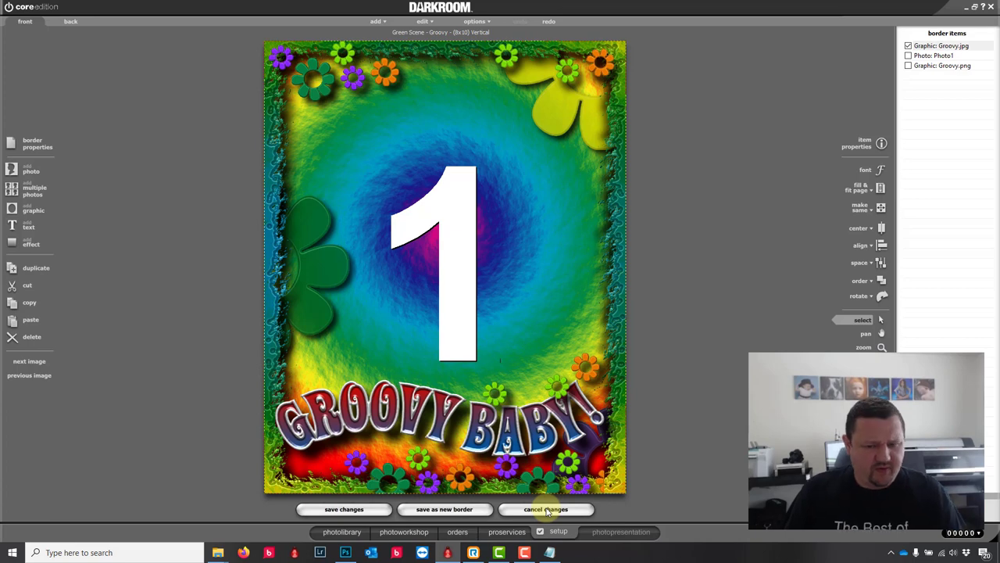
click(546, 509)
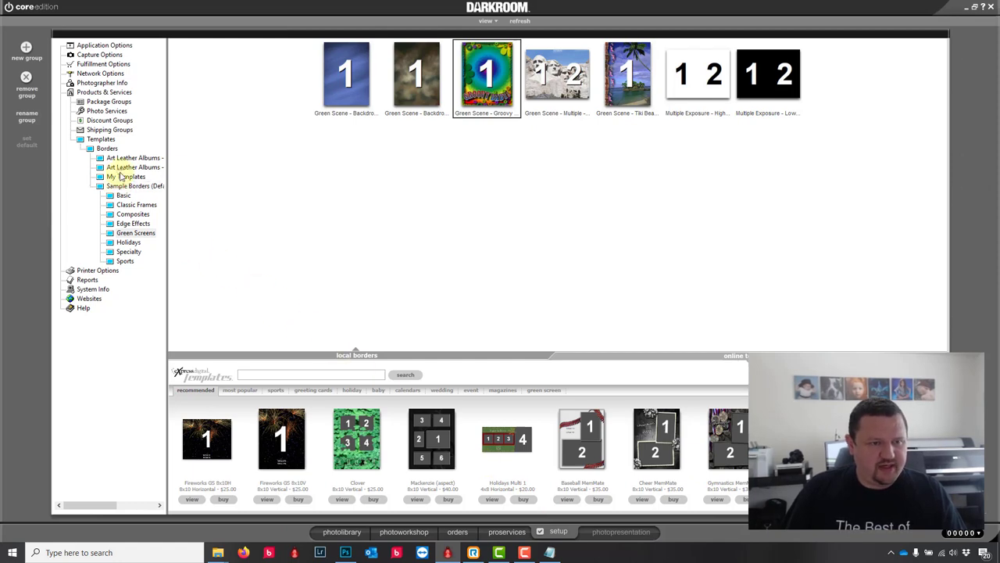
Step: In My Templates > Demo, start a new border described as '4x6 GS list vert'
click(123, 177)
click(127, 186)
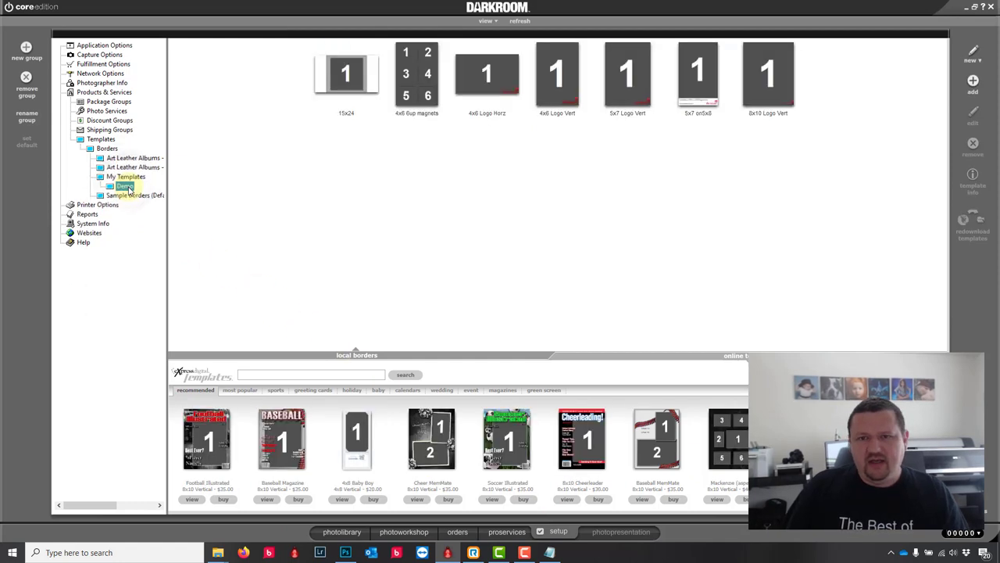
click(973, 55)
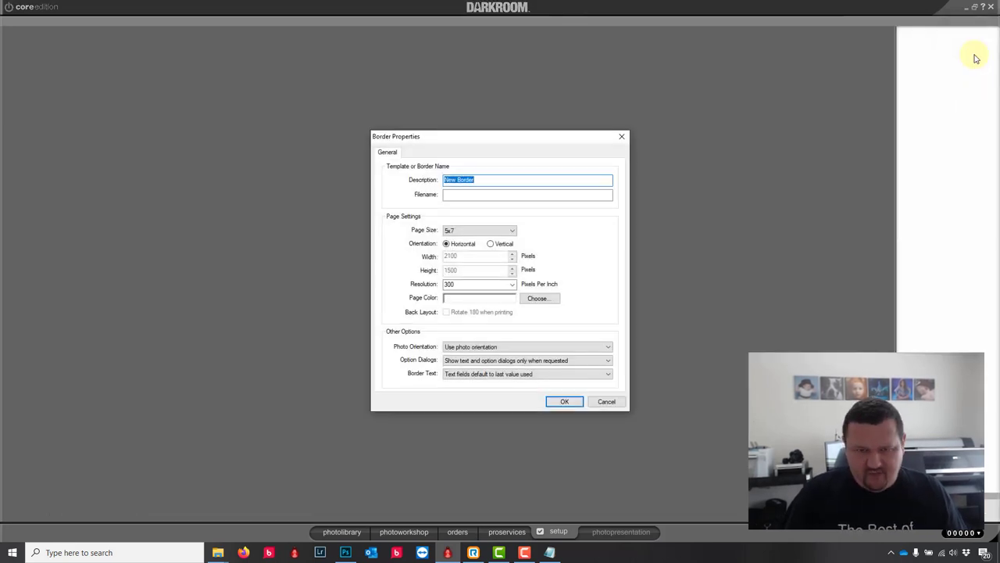
text(4x6 GS l)
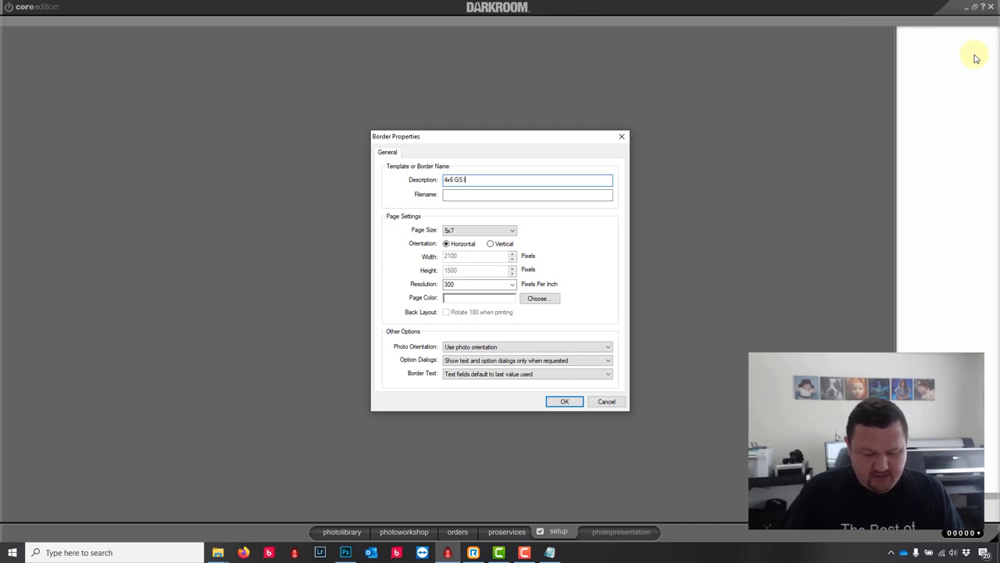
text(ist vert)
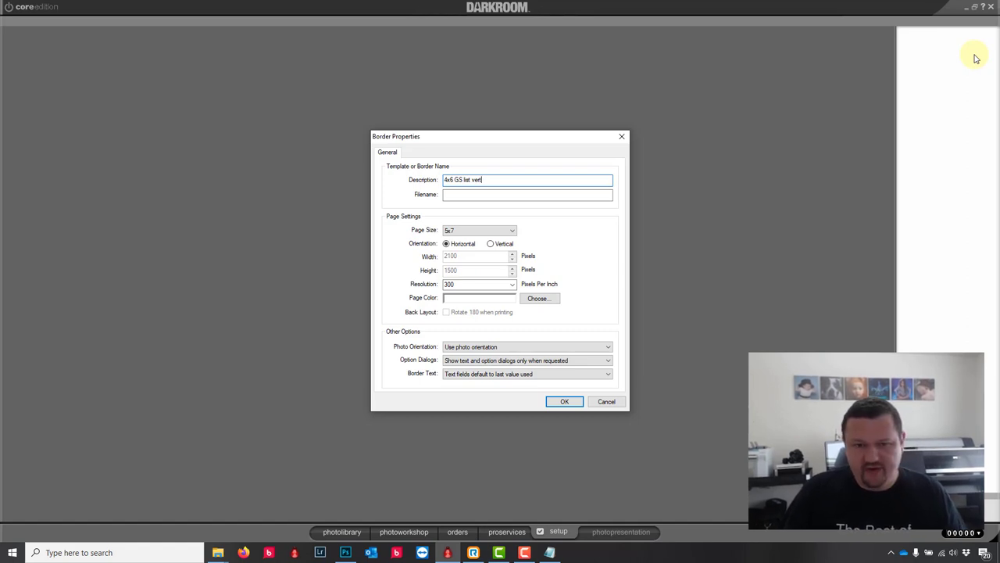
Step: Give the new border a vertical 4x6 page and begin adding a graphic
click(506, 228)
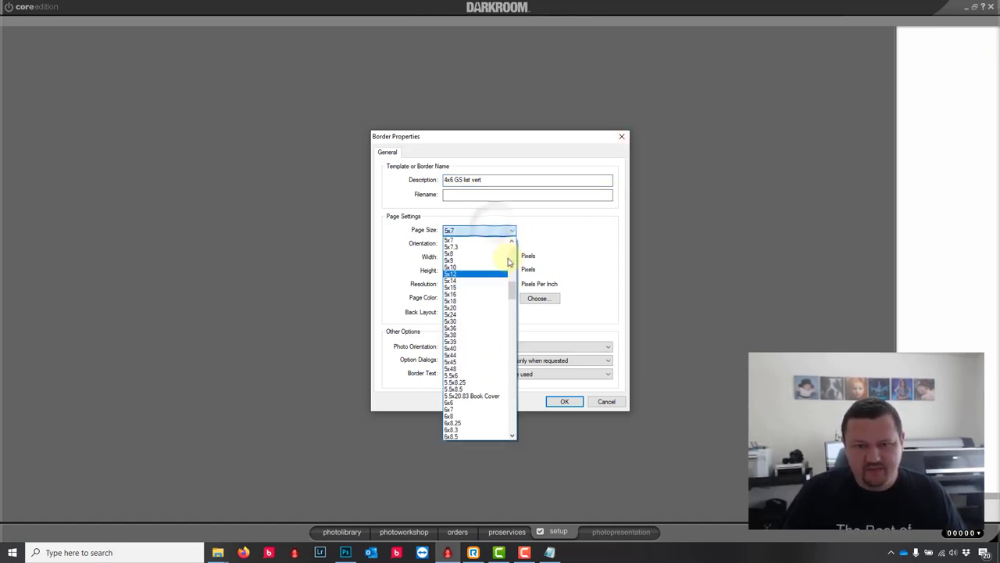
scroll(508, 263, up, 3)
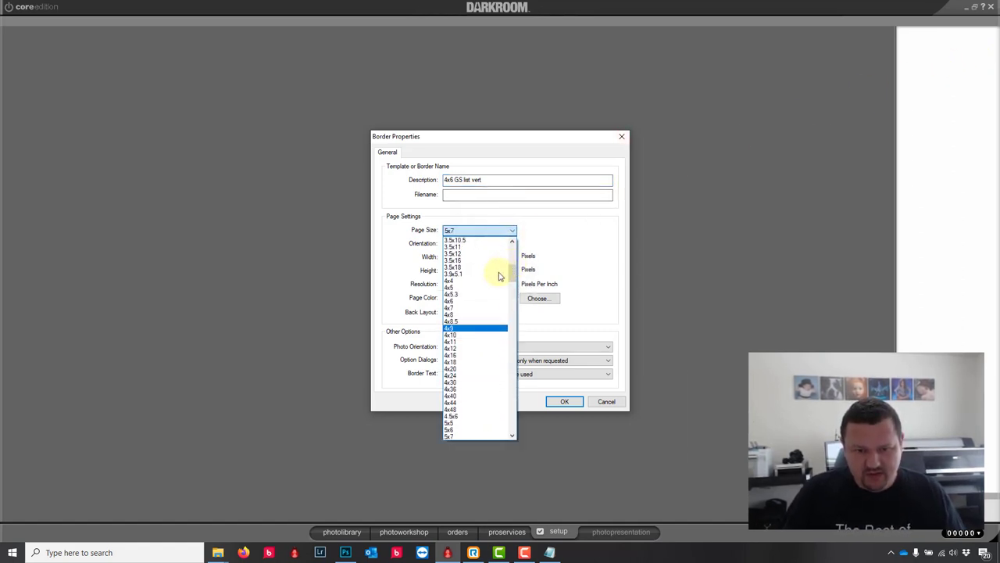
click(459, 304)
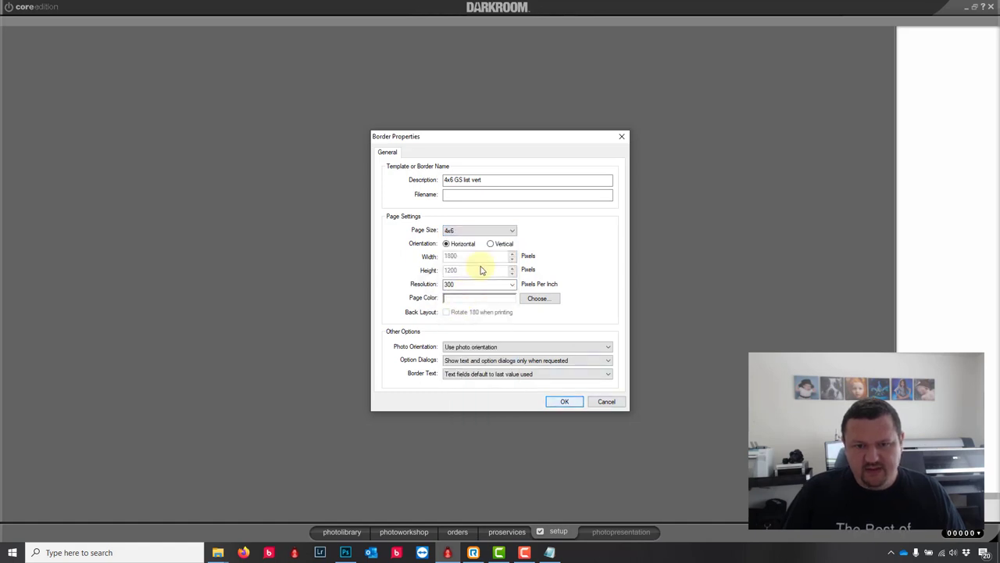
click(501, 245)
click(567, 401)
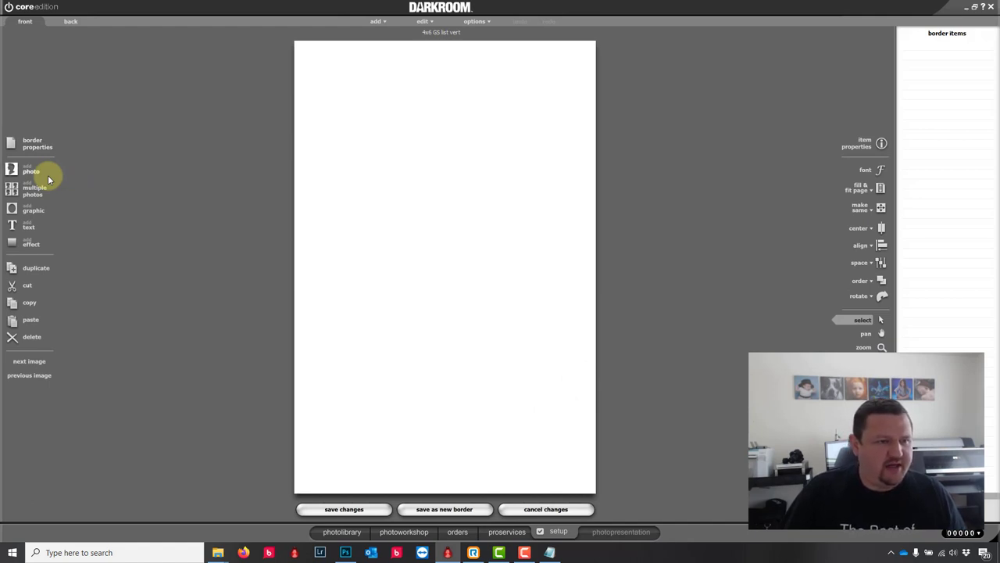
click(13, 209)
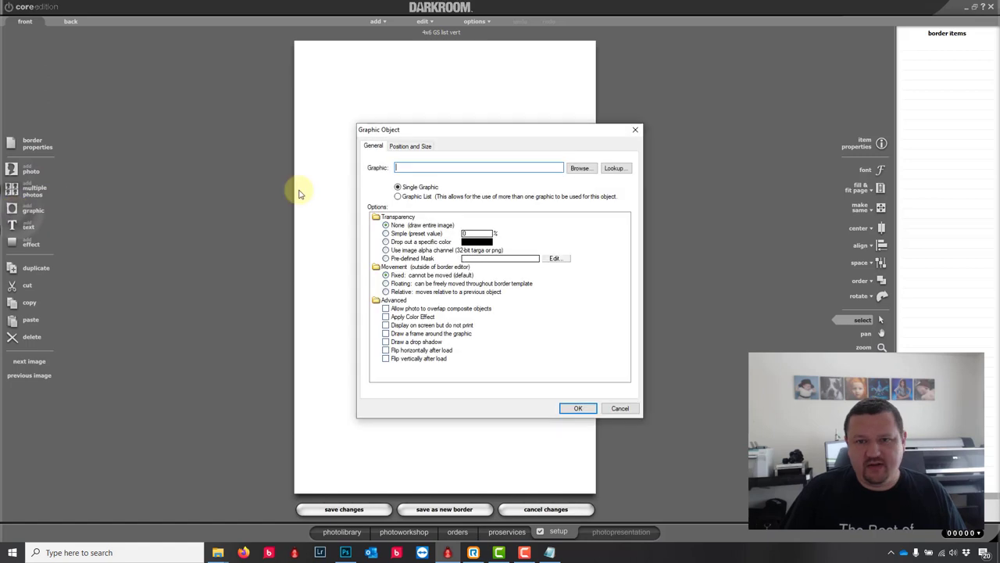
Step: Browse to the graphics > backgrounds folder for an image, then cancel the file picker
click(582, 173)
double_click(431, 215)
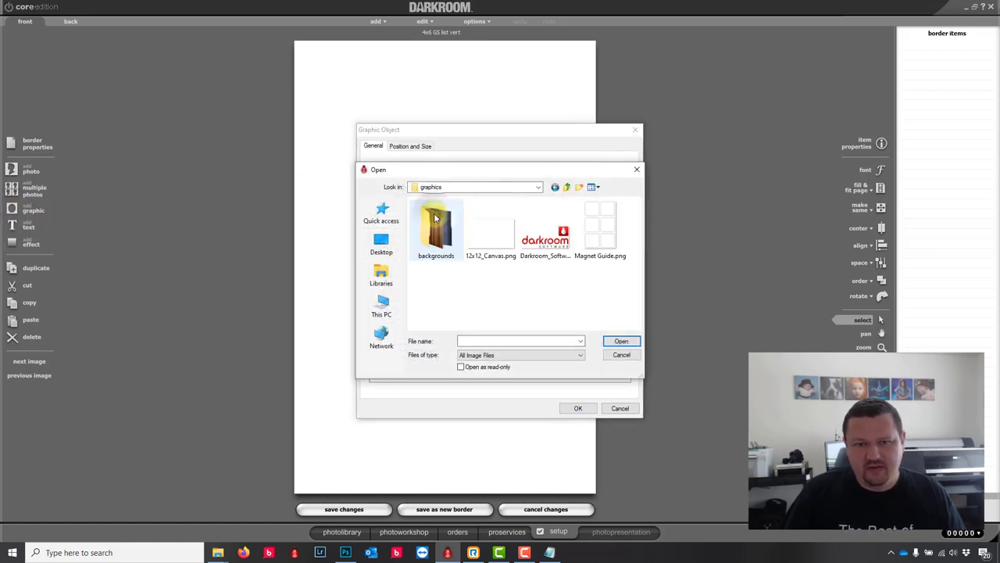
double_click(436, 219)
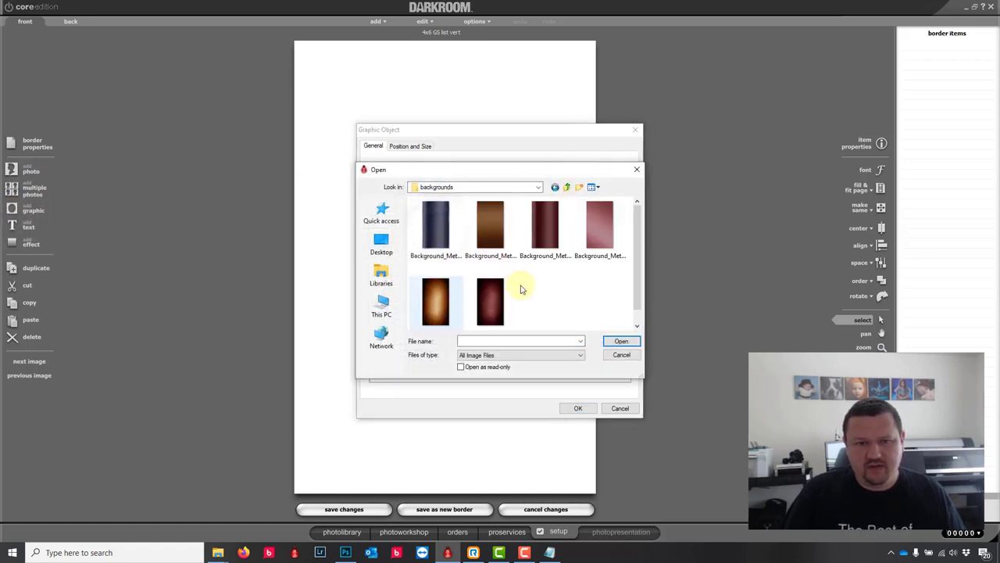
click(621, 354)
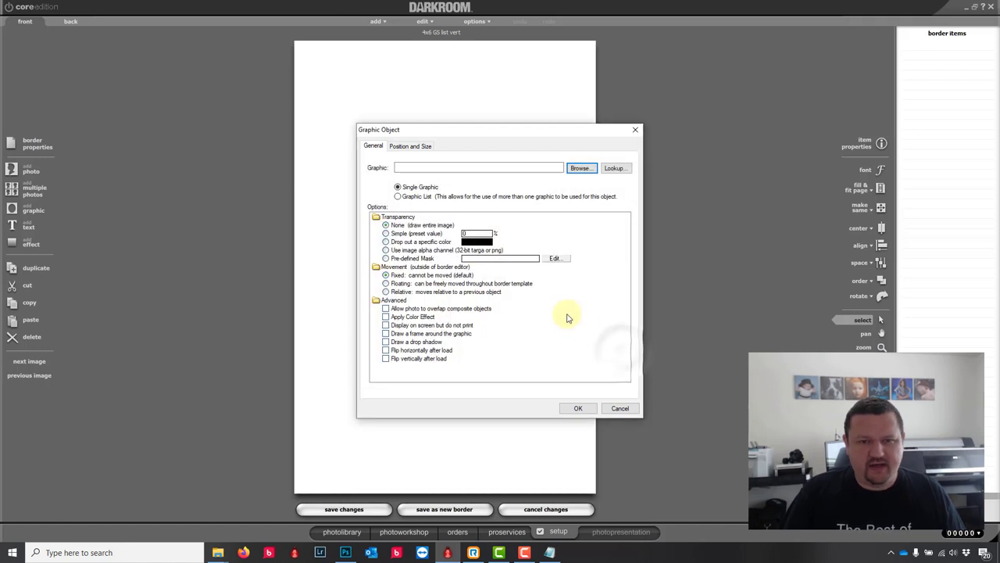
Step: Make the graphic a list named 'background' holding the metal background images, and place it
click(398, 197)
click(581, 168)
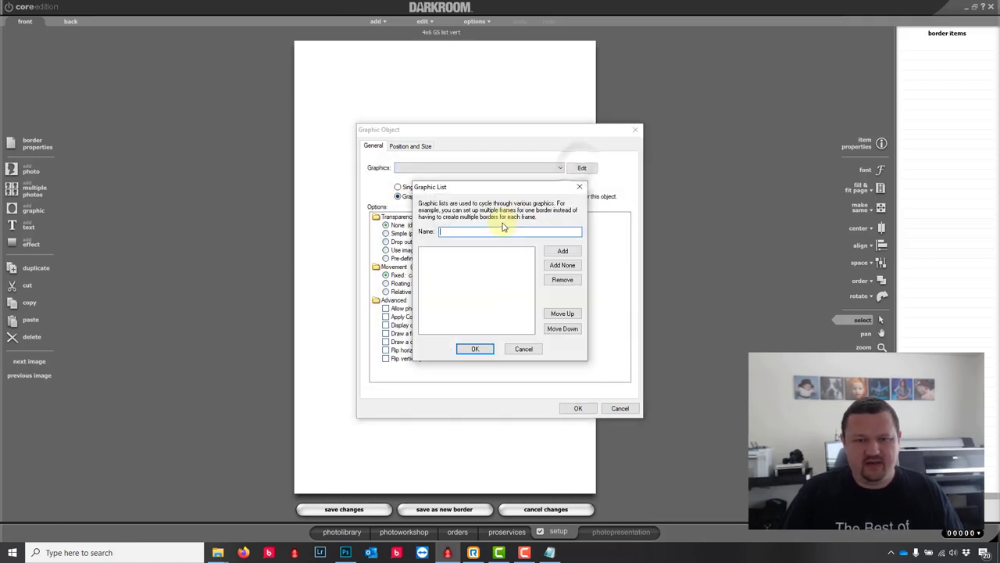
text(backgr)
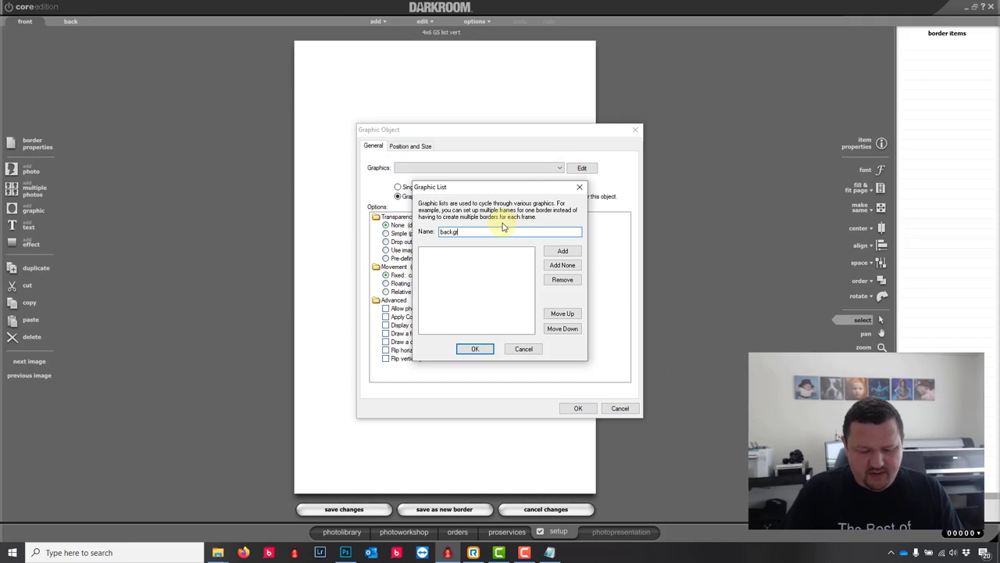
text(ound)
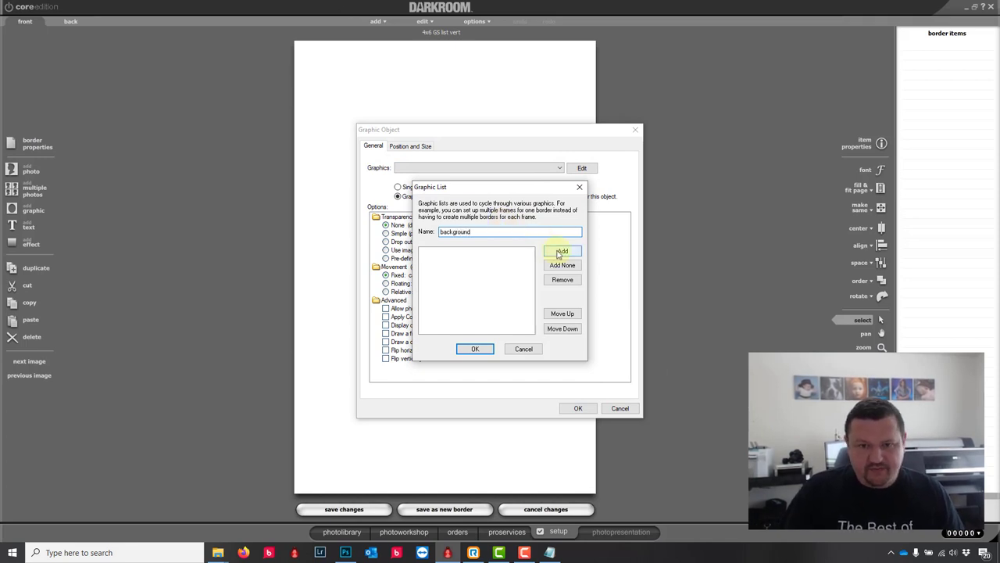
click(559, 254)
double_click(425, 213)
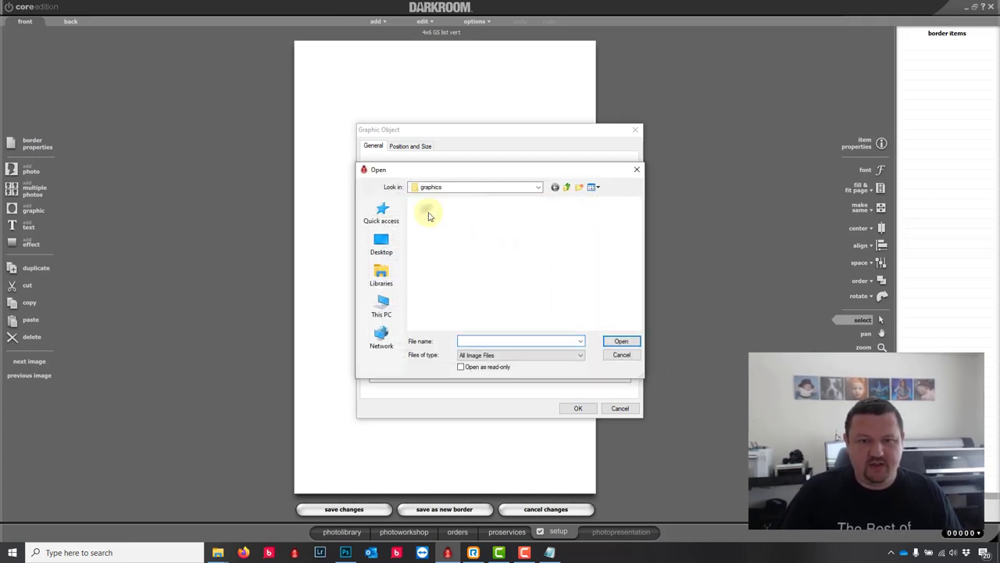
double_click(428, 223)
click(435, 228)
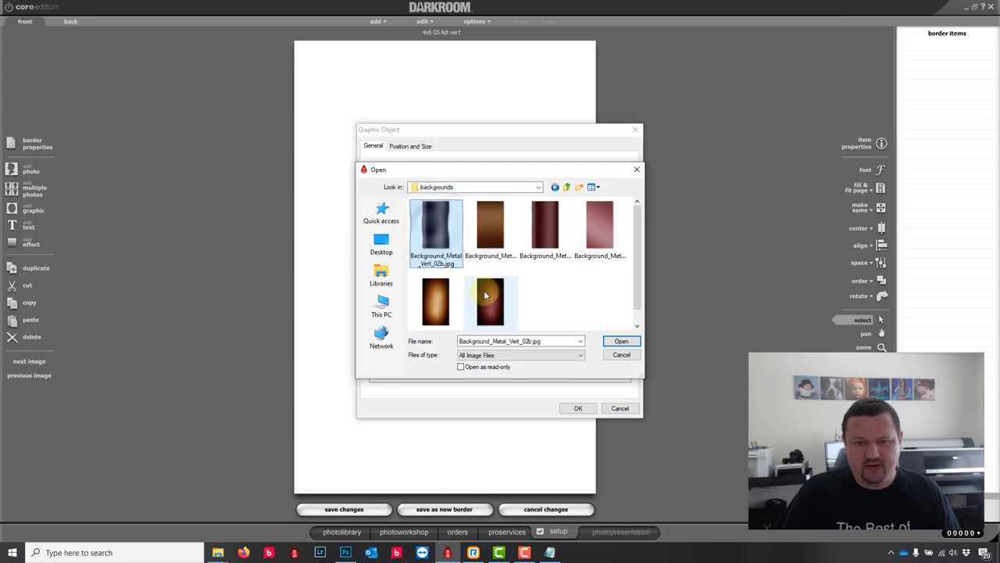
ctrl+click(484, 294)
click(621, 342)
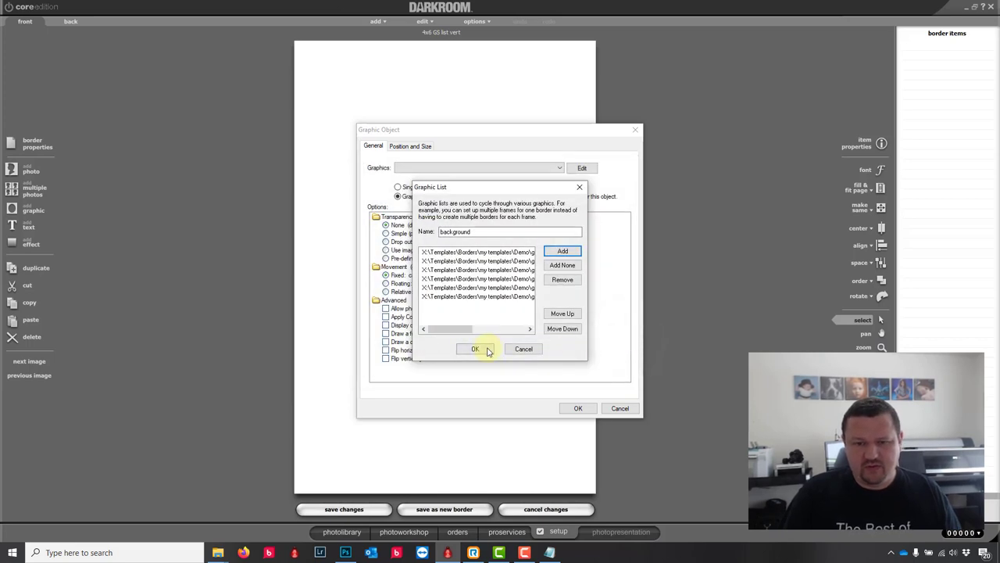
click(475, 349)
click(577, 409)
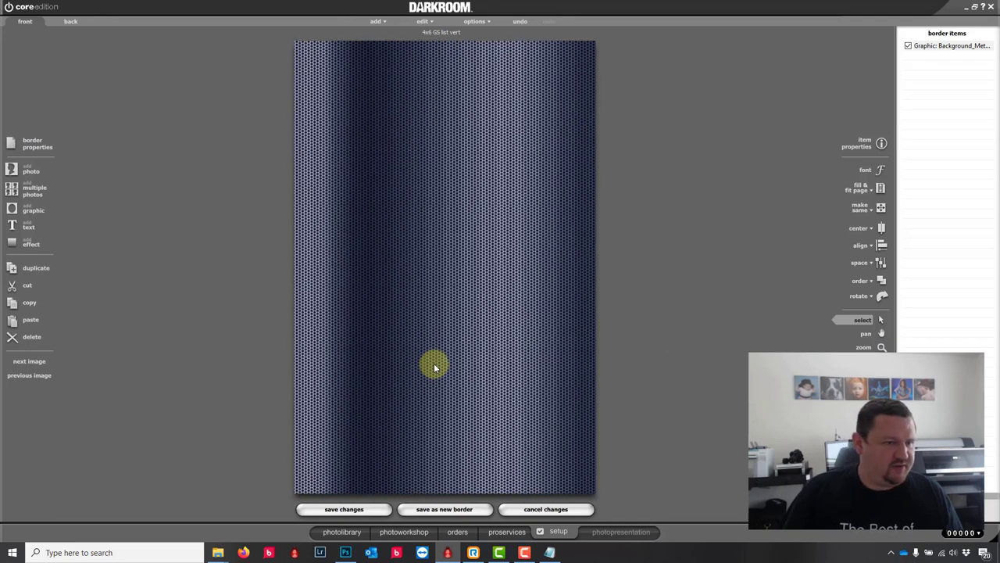
Step: Add a chroma-key transparency photo spot and save the border as new template 4x6 GS list vert.crd
click(16, 172)
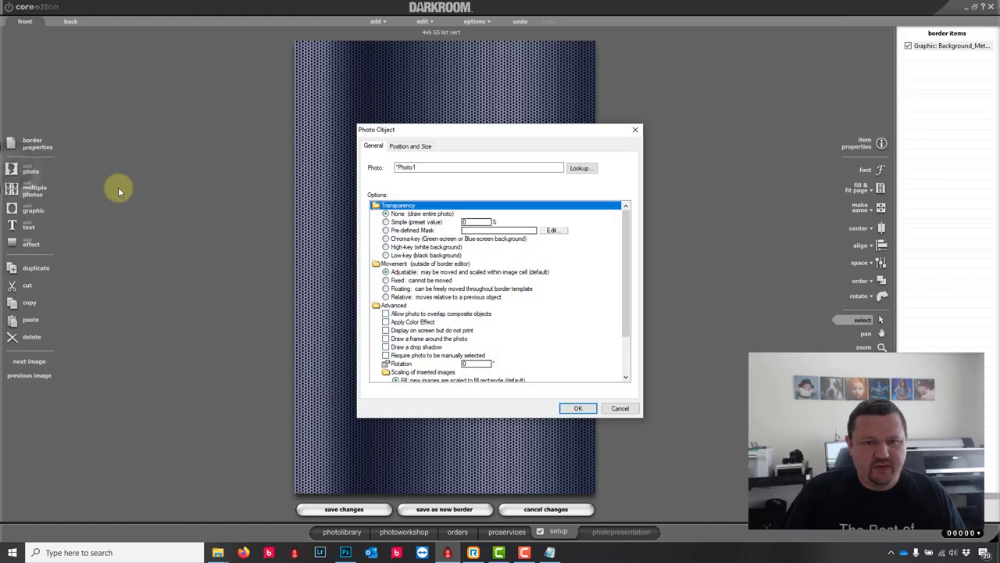
click(394, 240)
click(579, 408)
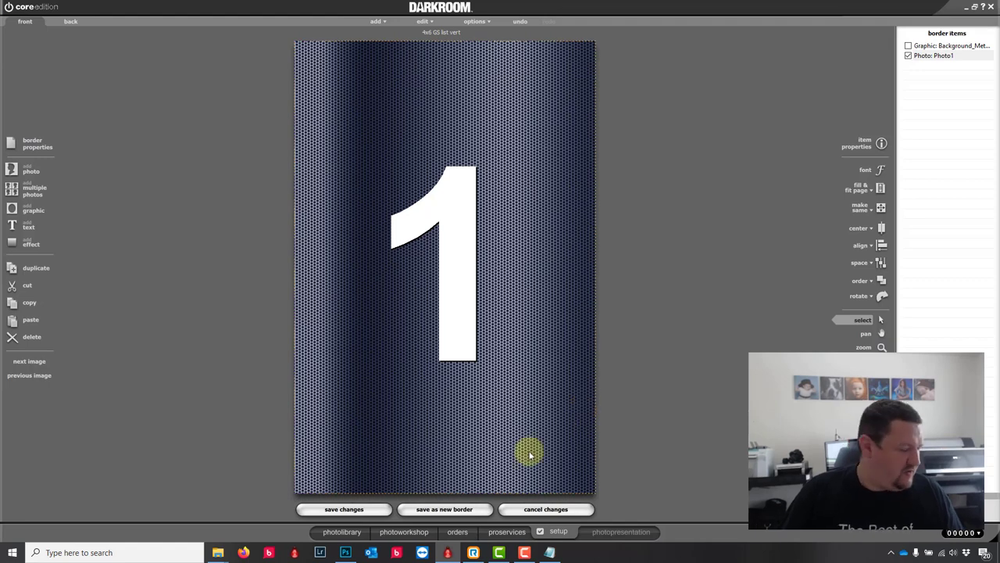
click(461, 509)
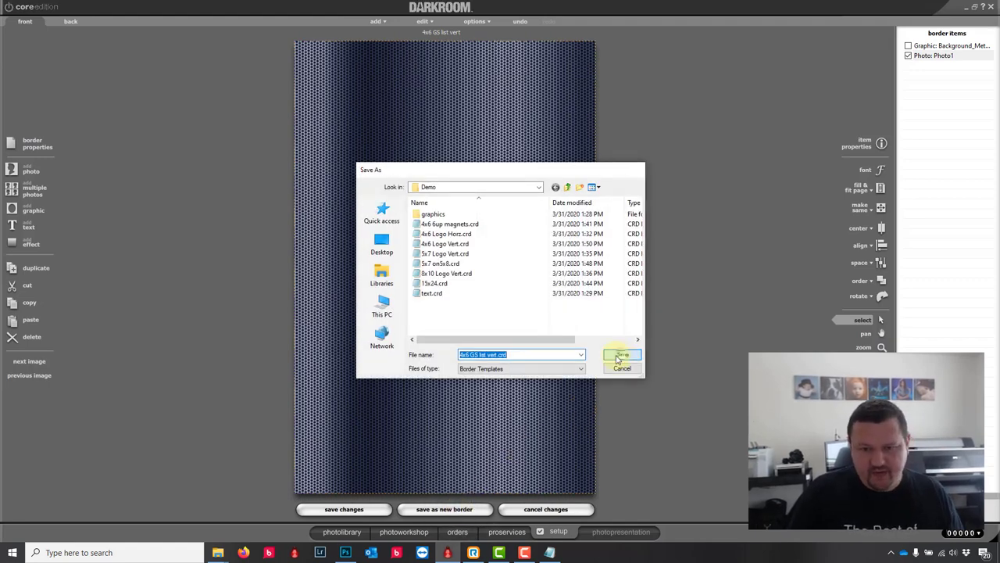
click(622, 354)
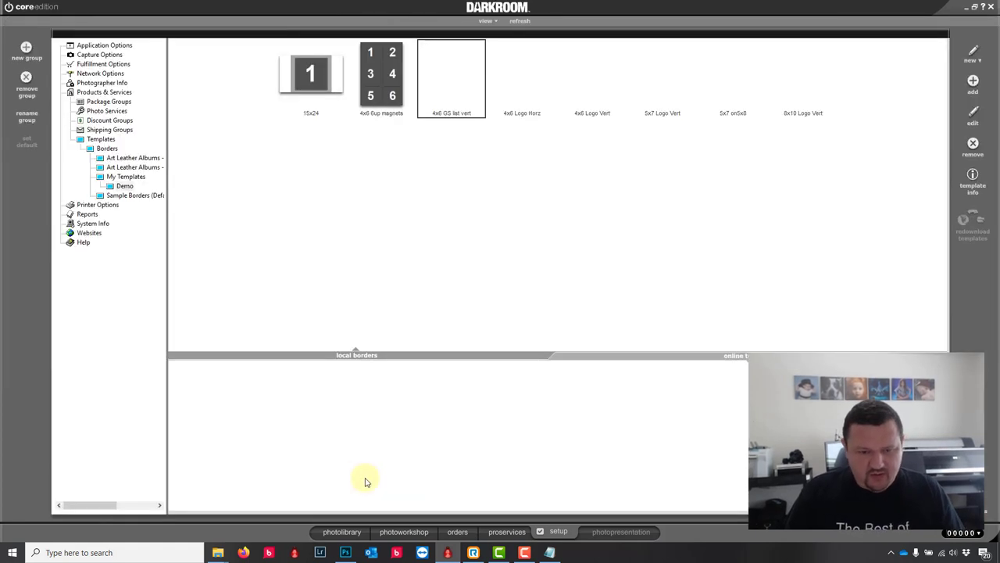
Step: Open the Greenscreen Event catalog's photos in the photo workshop
click(400, 531)
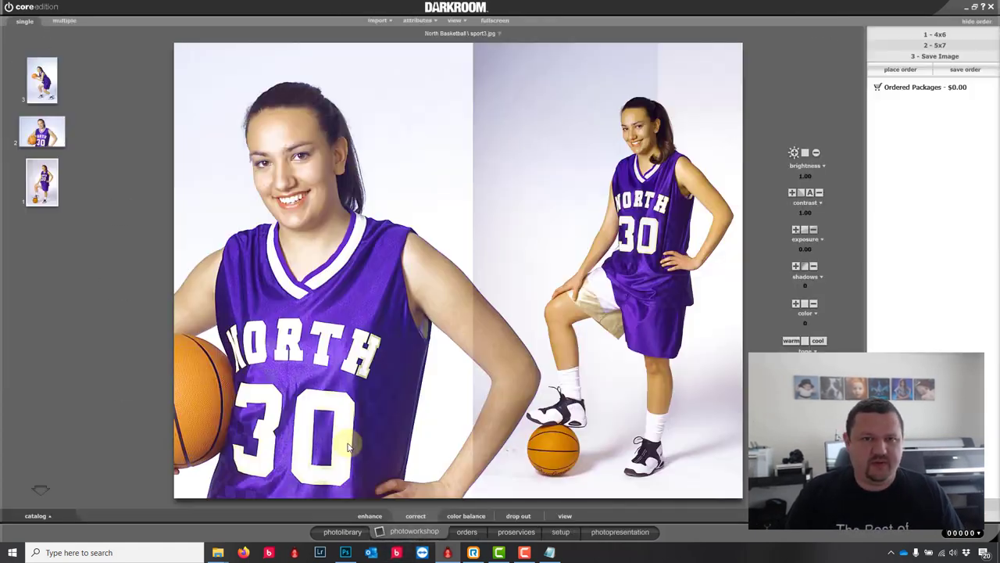
click(328, 531)
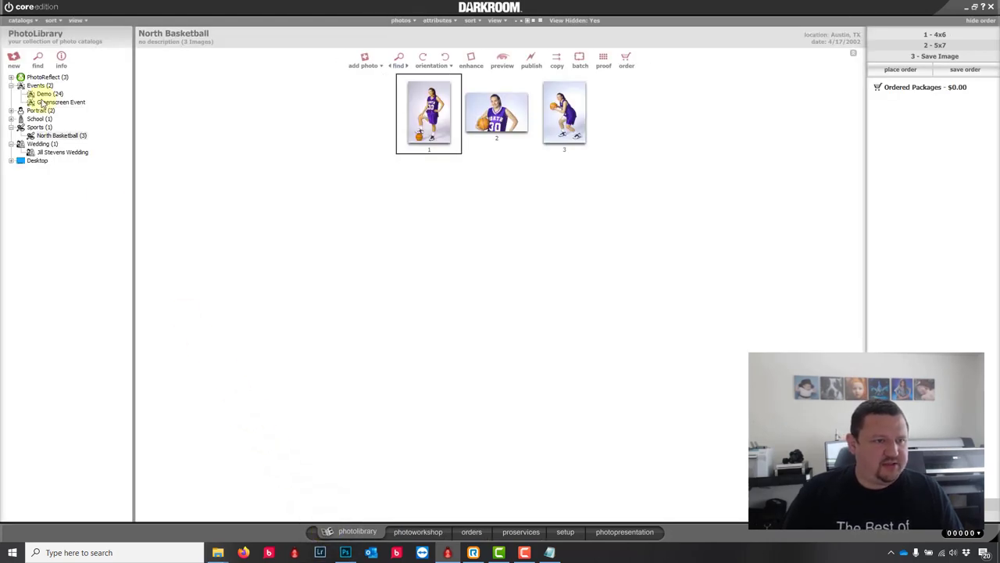
click(43, 102)
click(422, 532)
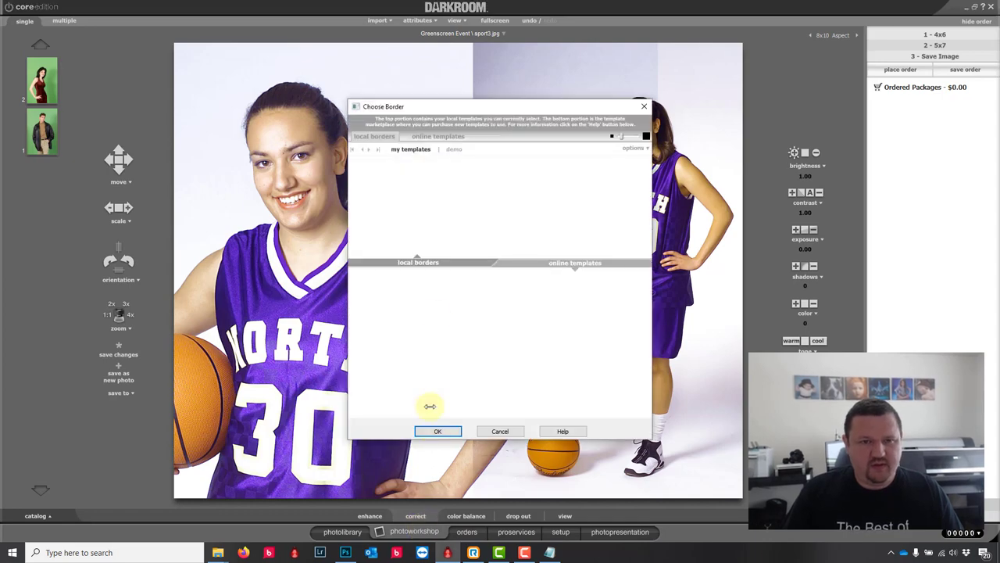
Step: Apply the demo 4x6 GS list vert border to the green-screen photo
click(454, 150)
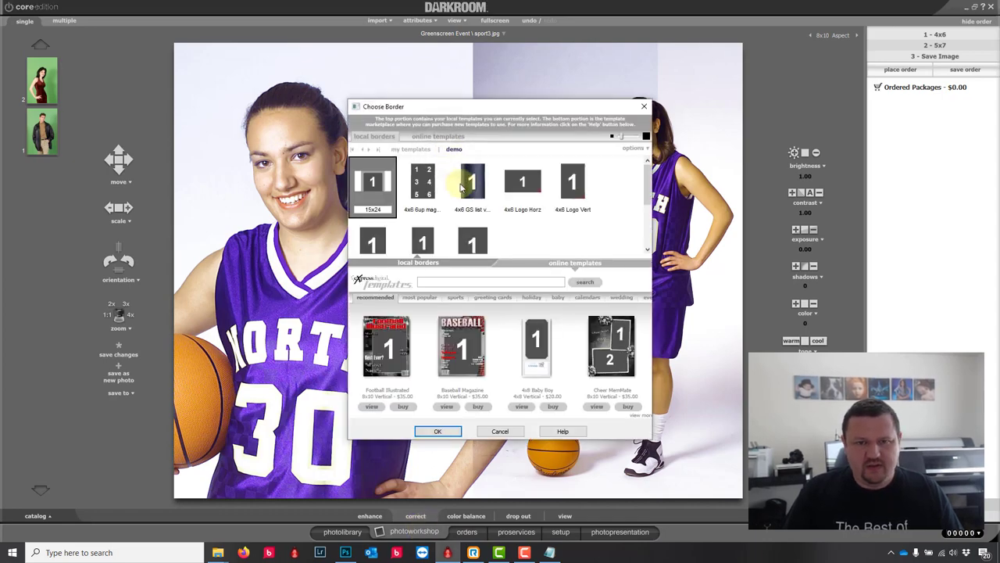
click(461, 185)
click(438, 431)
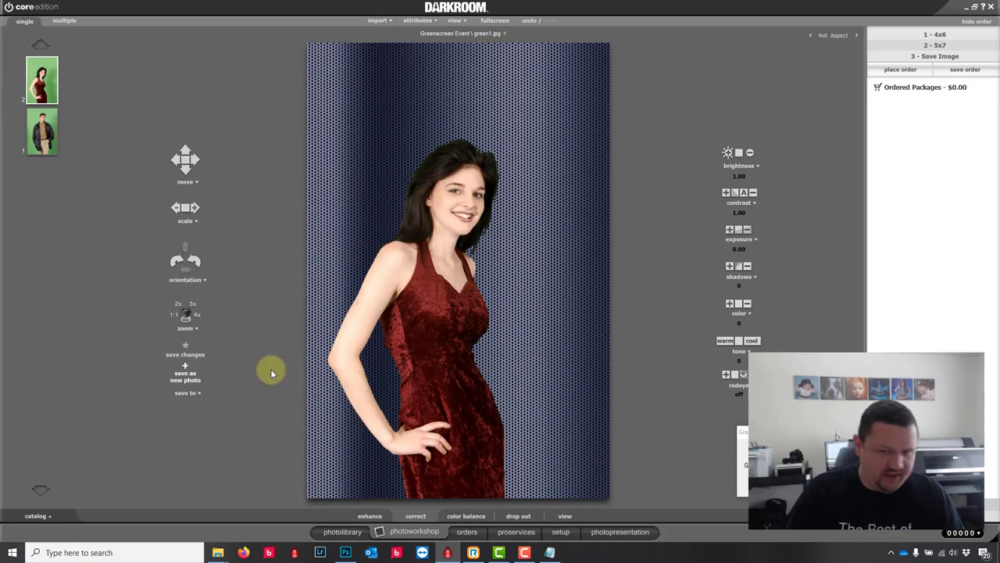
Step: Shift the keyed subject up and right, cycle the background graphics, and return to setup
scroll(415, 348, up, 3)
drag(422, 305, 446, 302)
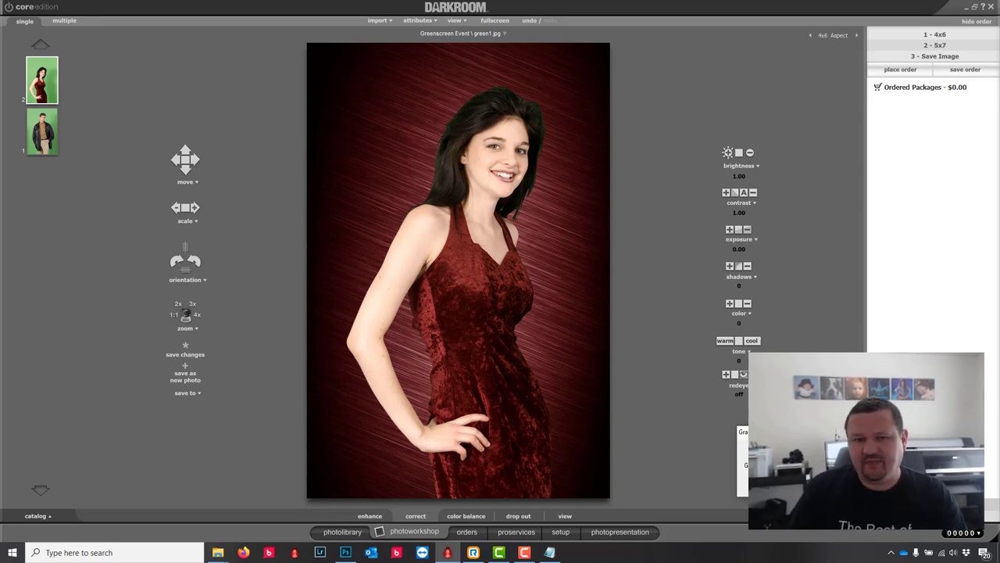
key(Right)
key(Right)
key(Right)
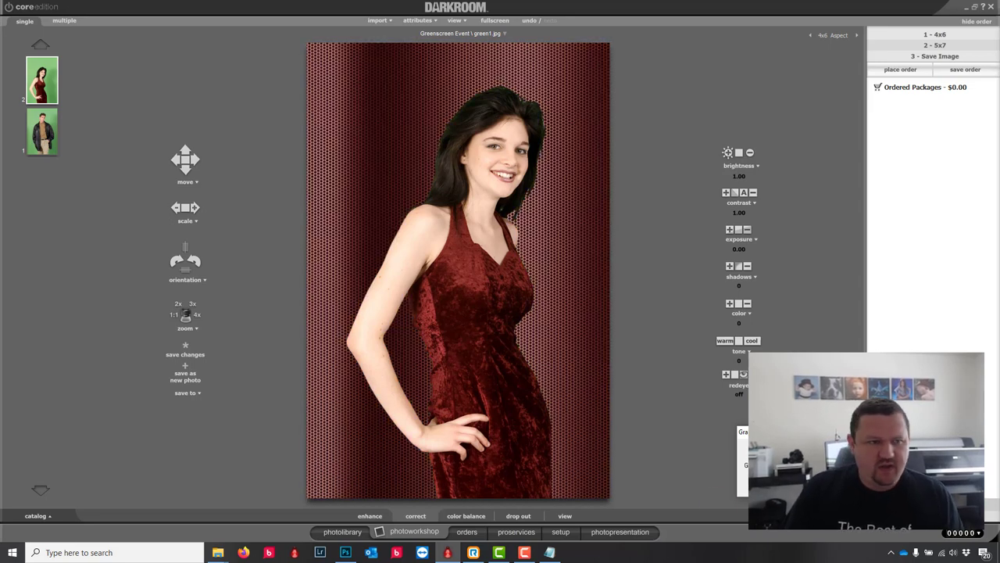
click(562, 533)
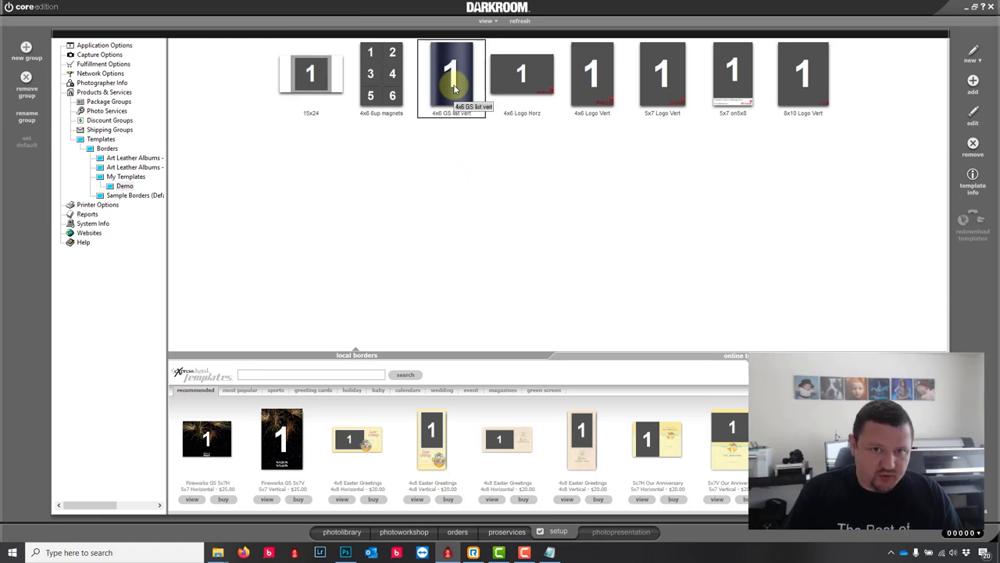
Step: Add a black Color effect with the Scribble Marker predefined mask to the 4x6 GS list vert border
double_click(455, 88)
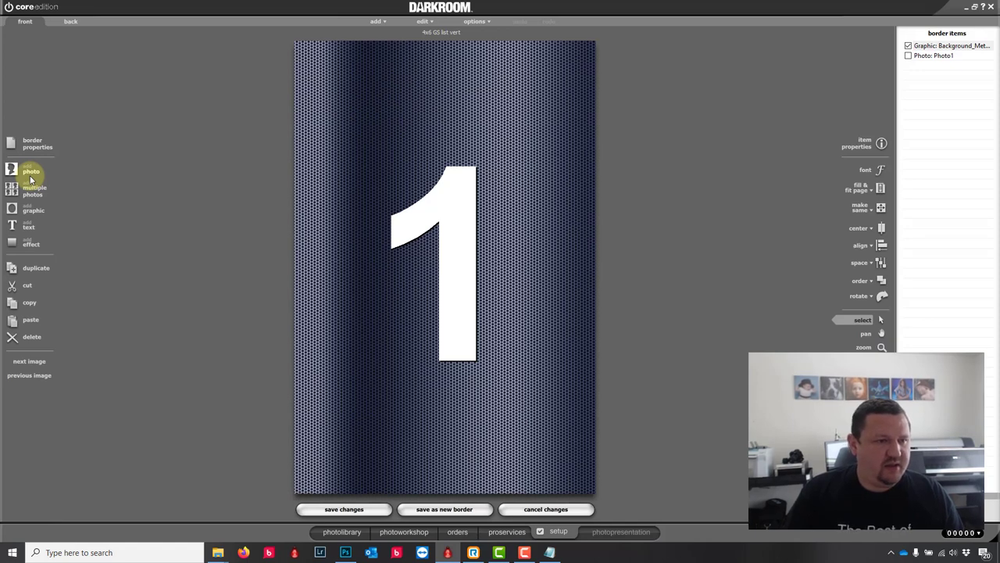
click(31, 180)
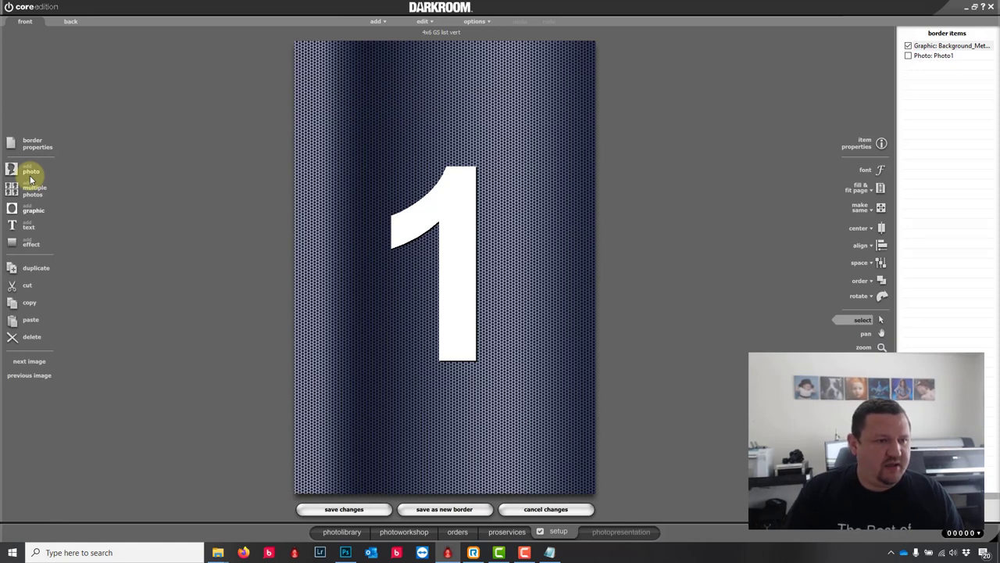
click(31, 243)
click(615, 170)
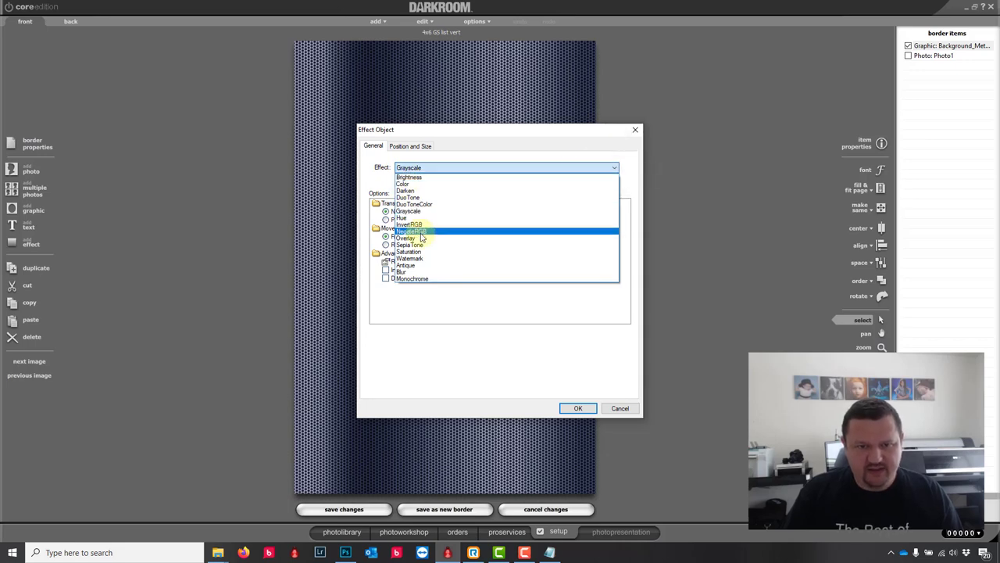
click(404, 184)
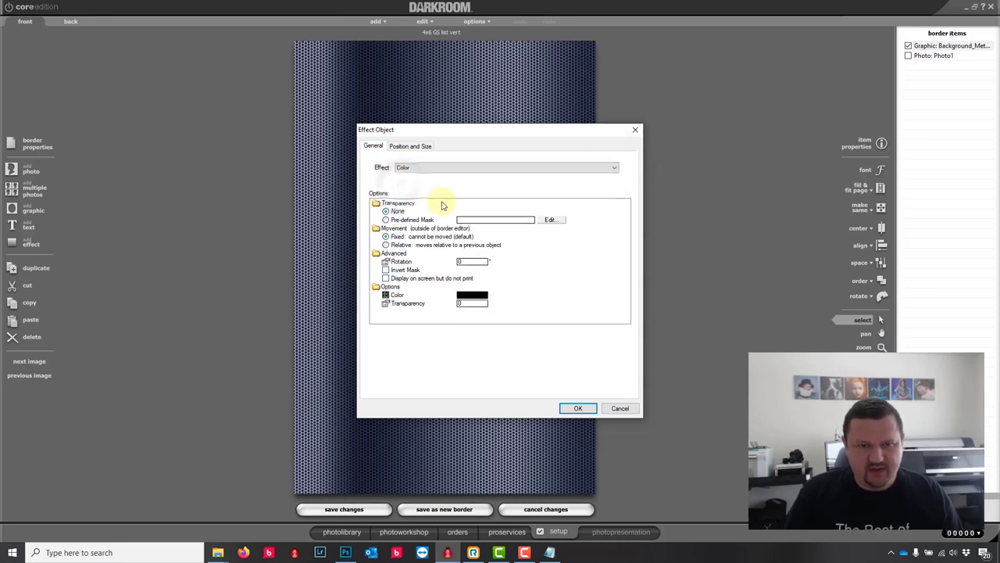
click(493, 225)
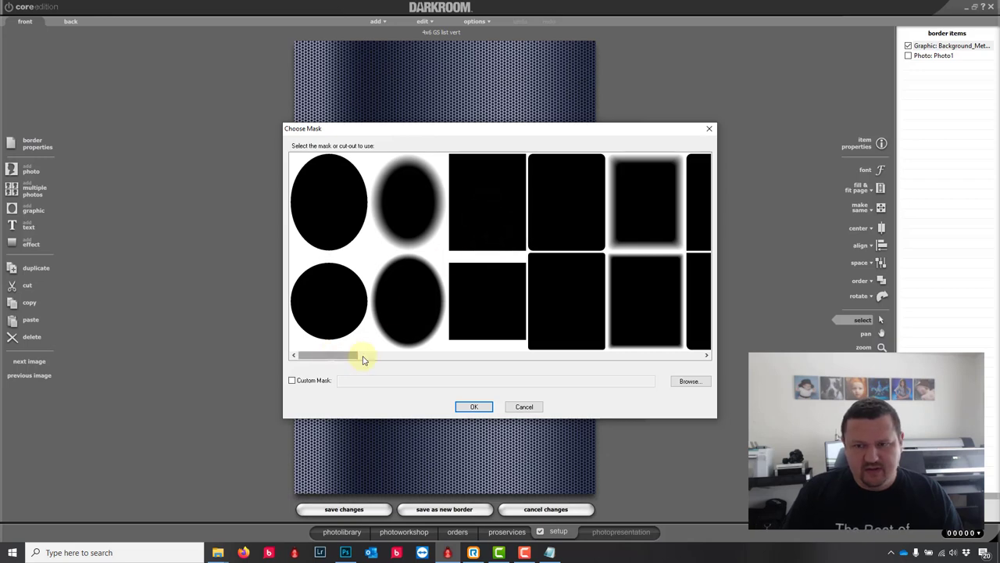
mouse_move(360, 356)
mouse_down()
mouse_move(696, 362)
mouse_move(646, 365)
mouse_up()
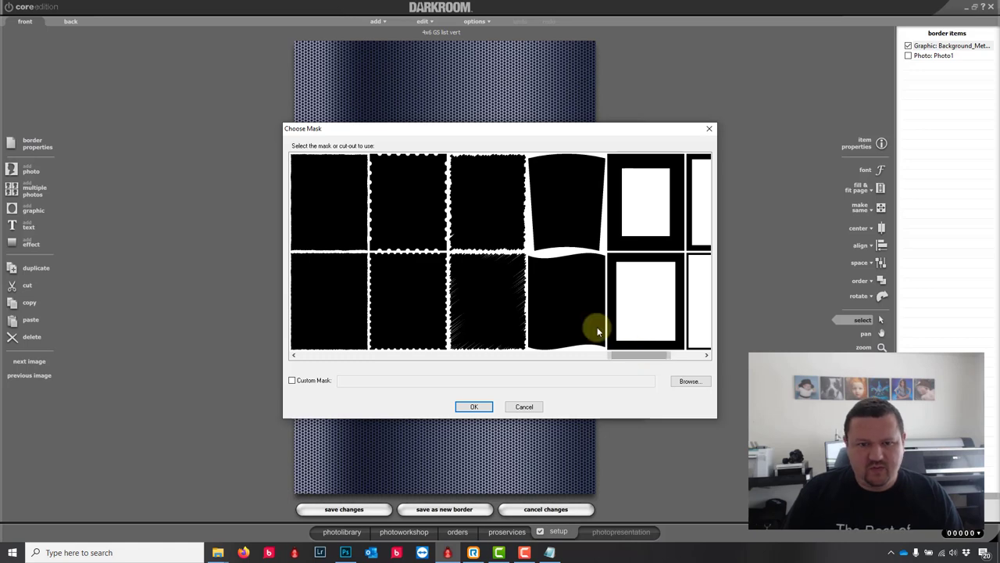
click(513, 272)
click(499, 213)
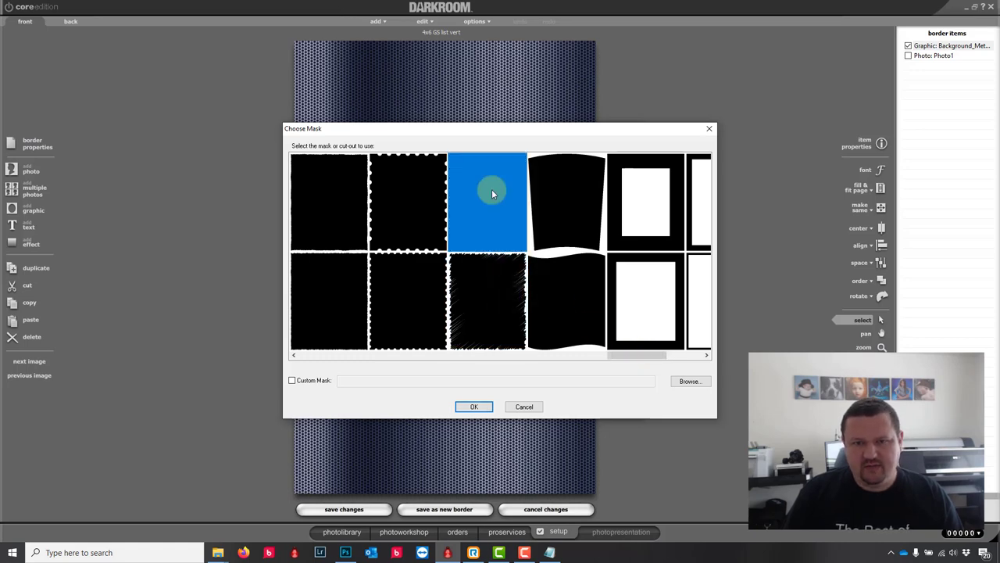
click(473, 406)
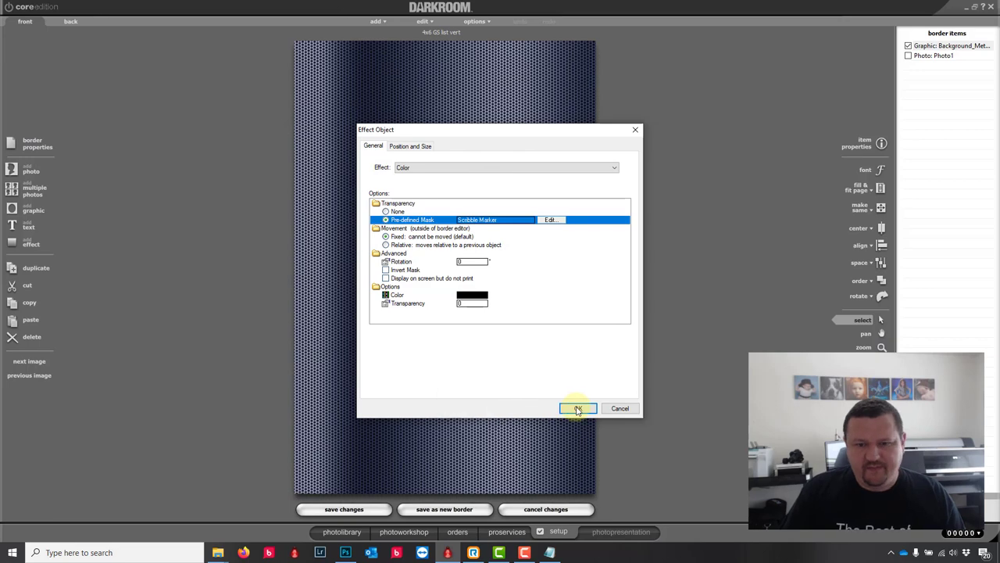
click(578, 408)
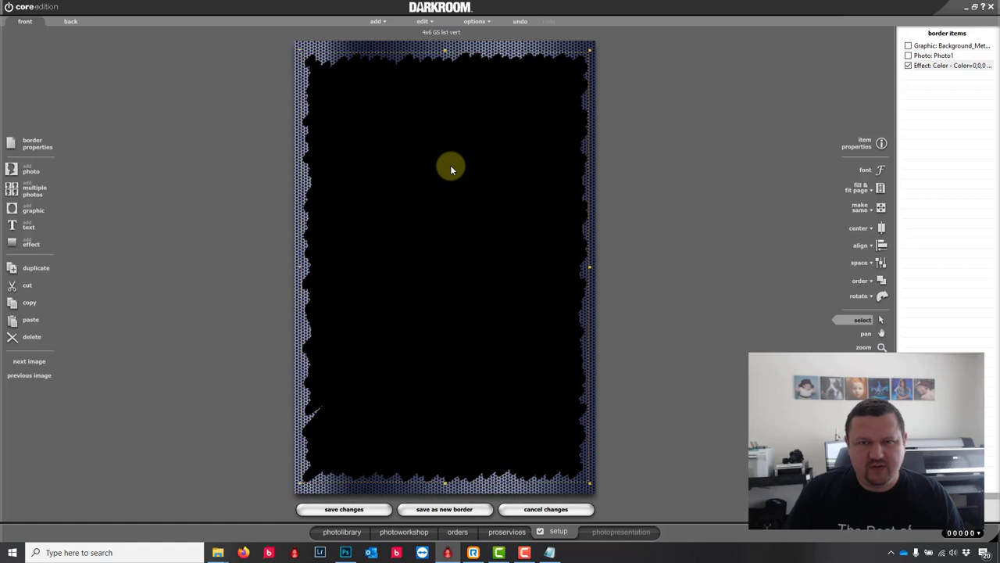
Step: Switch the black effect's mask to Frame Wide to frame the metal centre
double_click(437, 209)
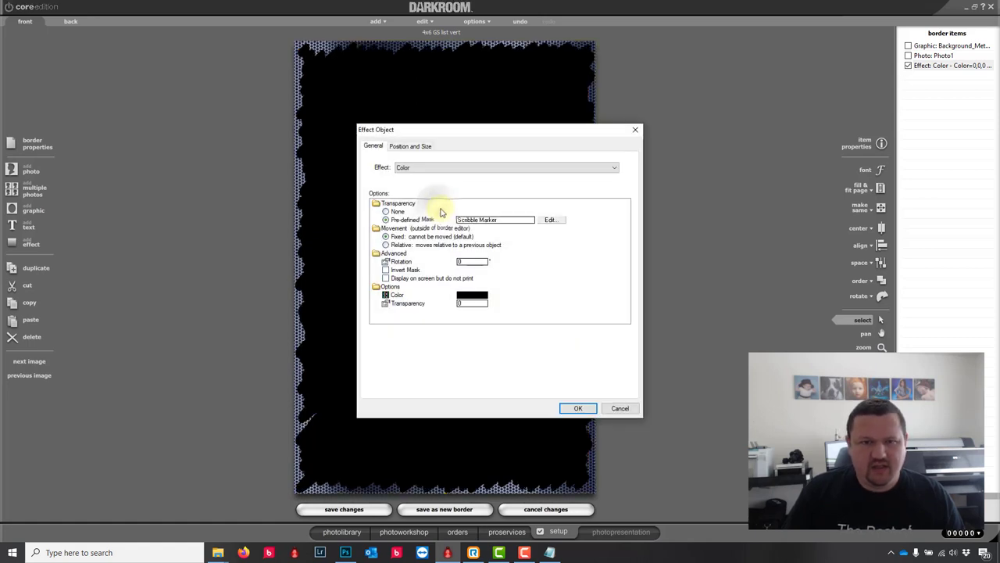
click(550, 219)
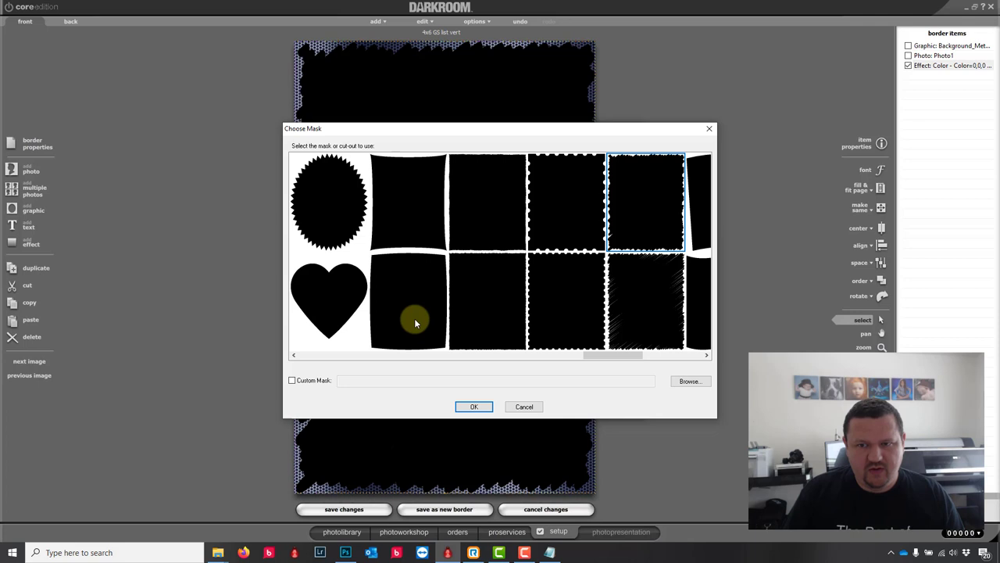
click(706, 209)
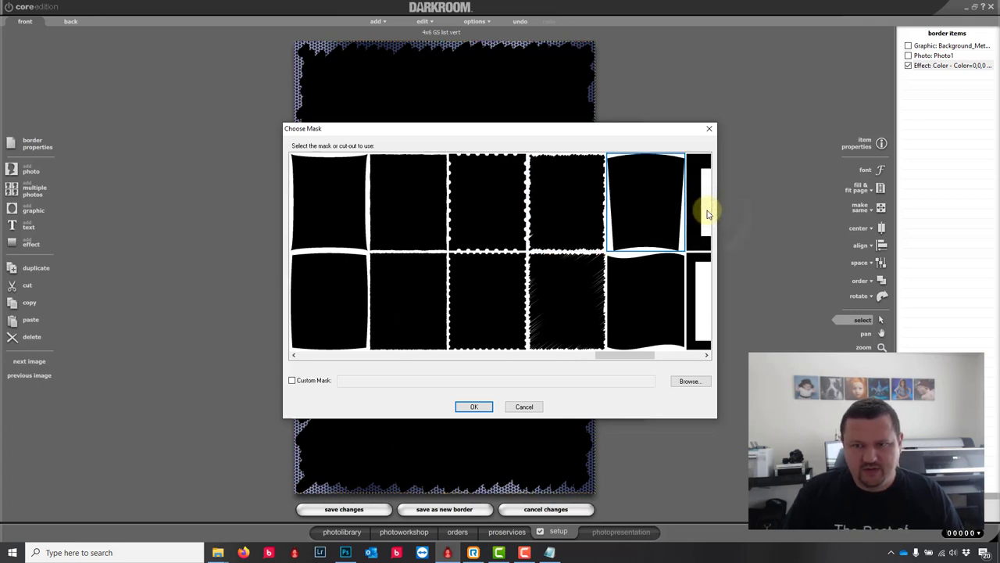
click(700, 218)
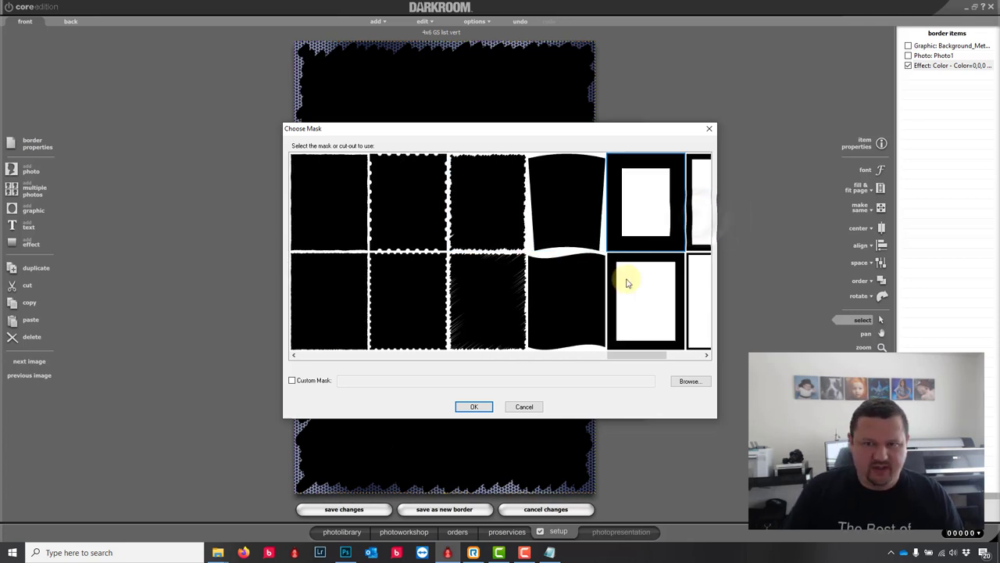
click(479, 407)
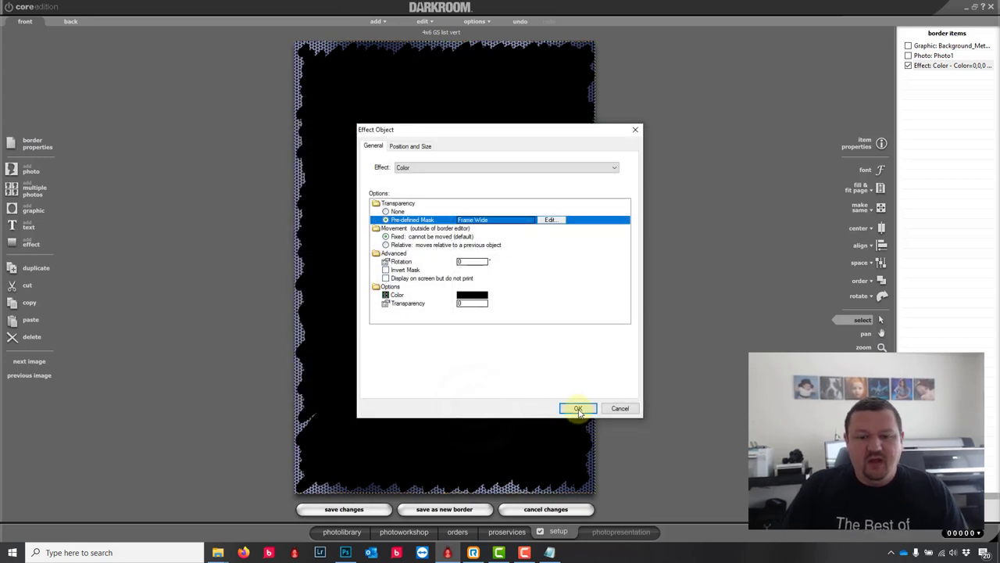
click(577, 409)
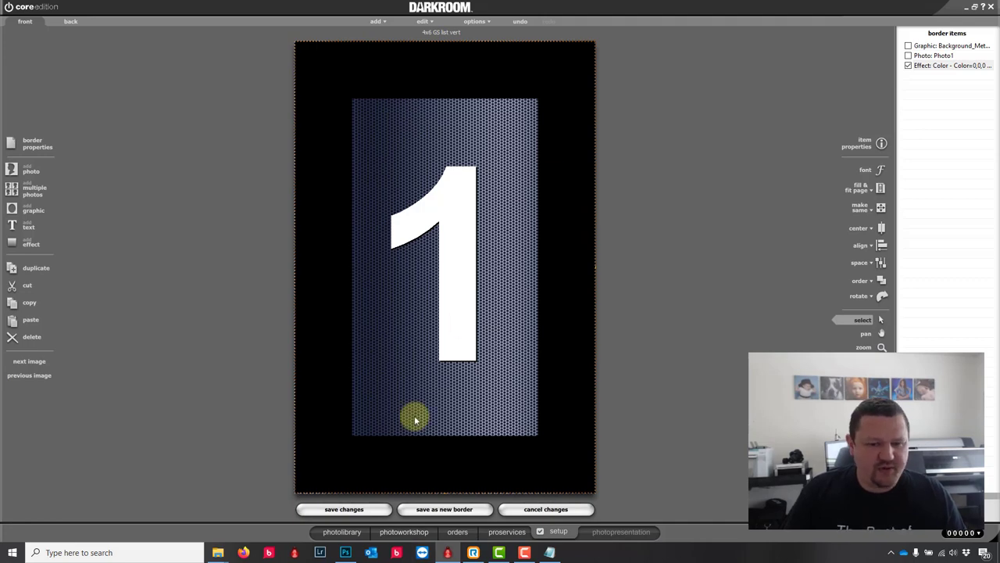
Step: Allow customers to change the black frame's colour later
double_click(380, 481)
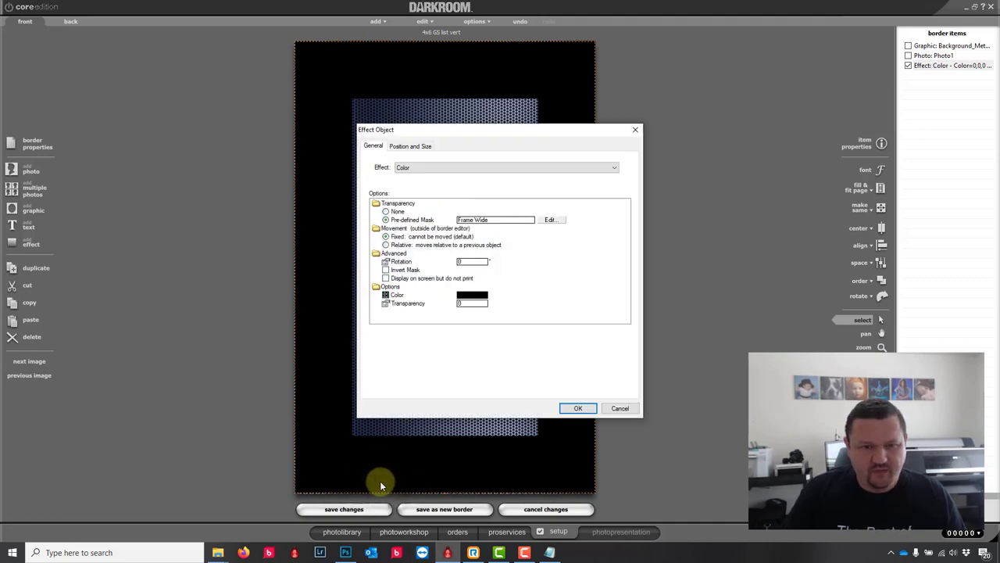
click(472, 295)
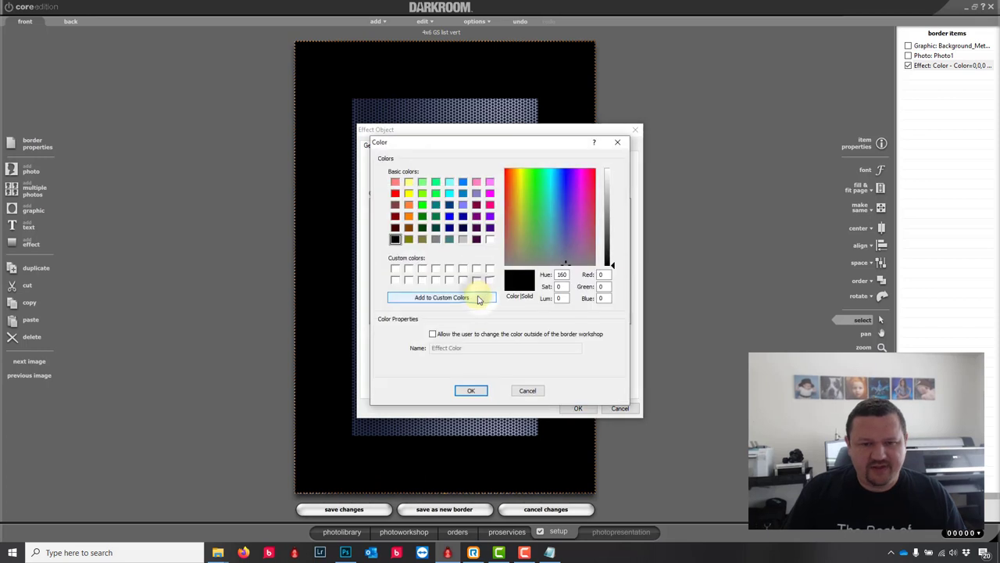
click(433, 334)
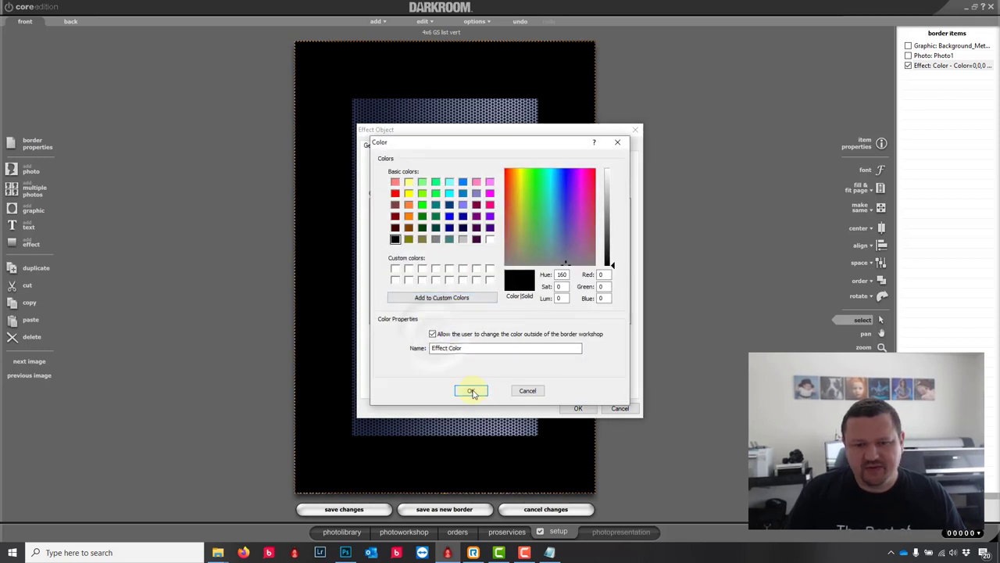
click(472, 390)
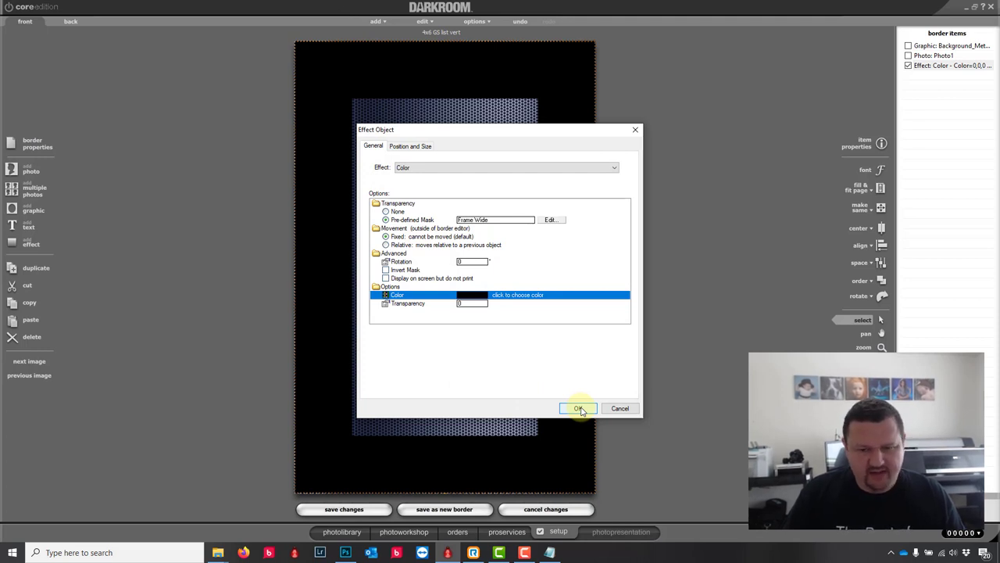
click(579, 409)
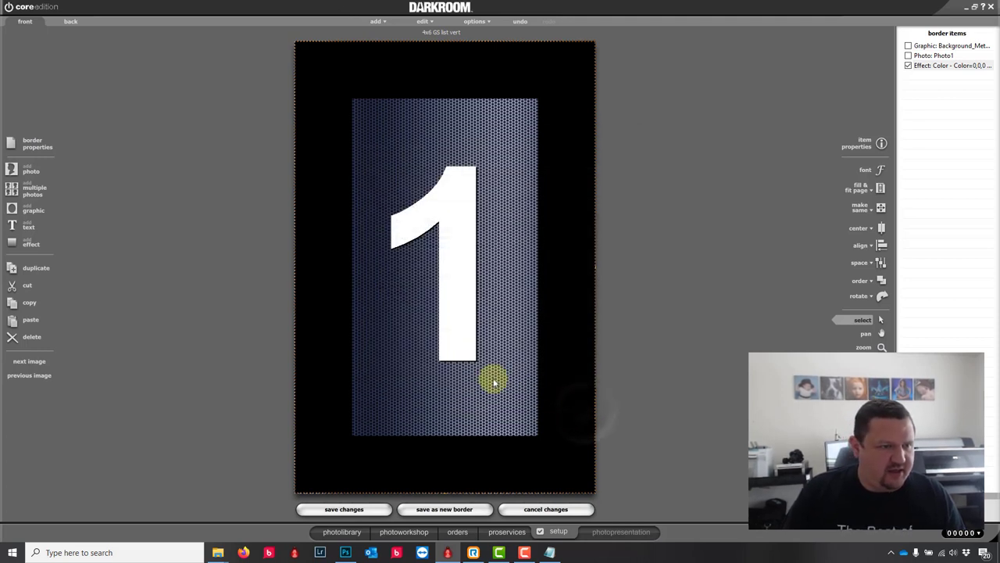
click(23, 228)
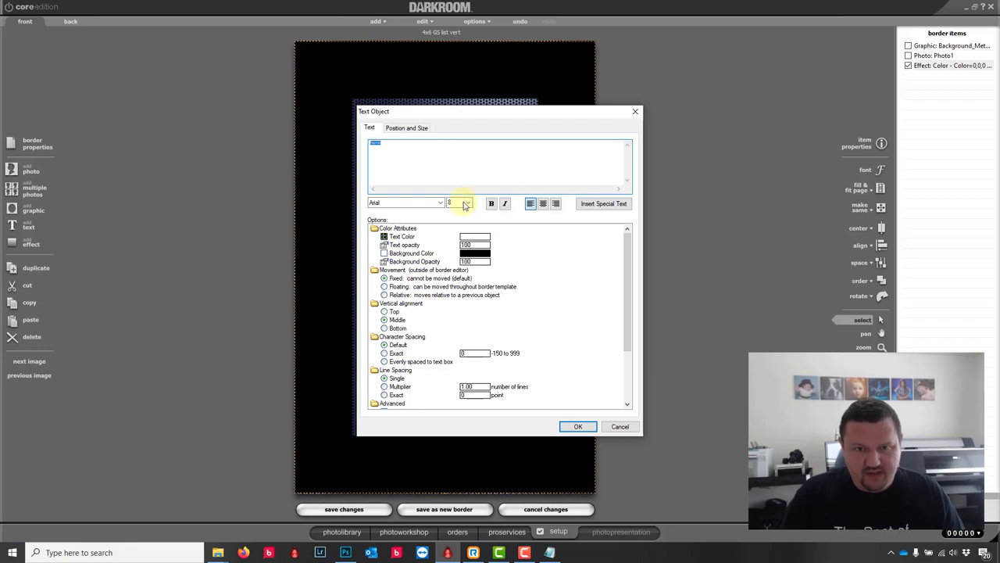
Step: Create a %Name% text item in Arial Black at size 32
click(463, 203)
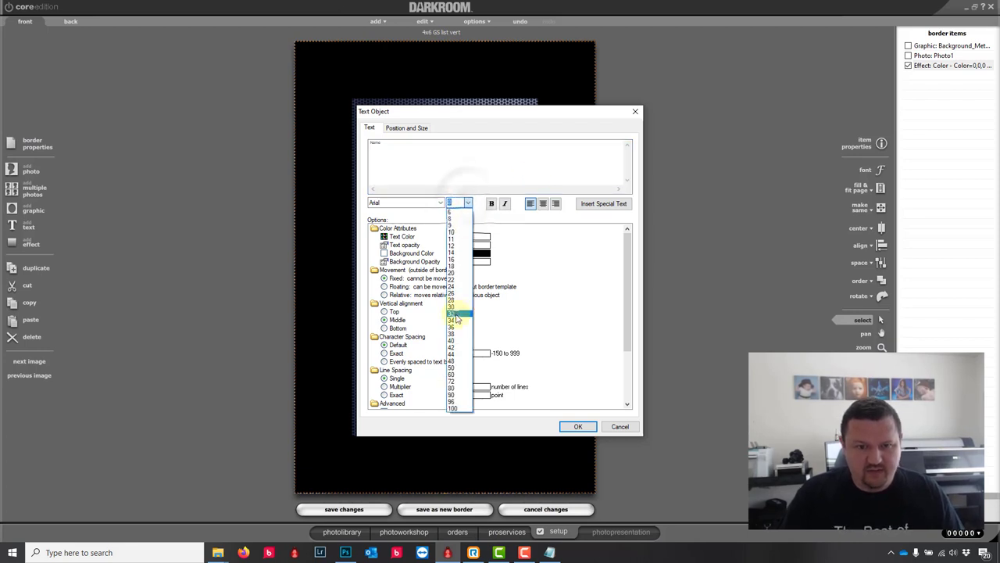
click(451, 314)
click(375, 150)
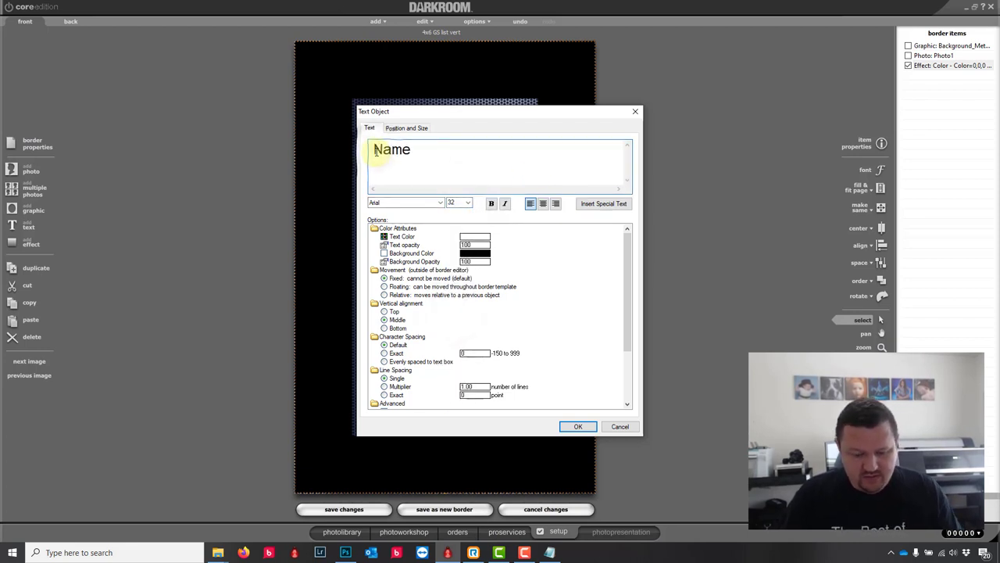
text(%Name)
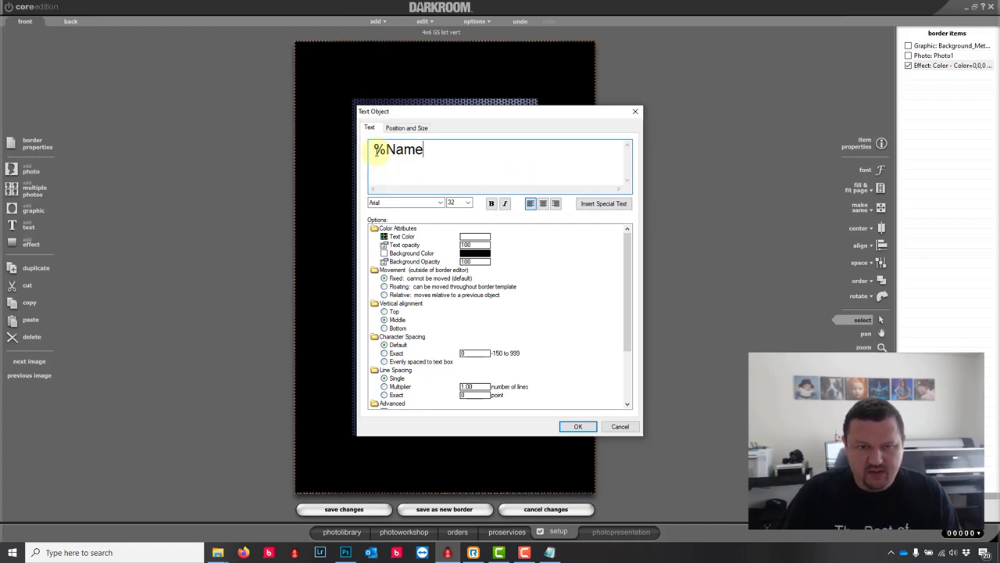
text(%)
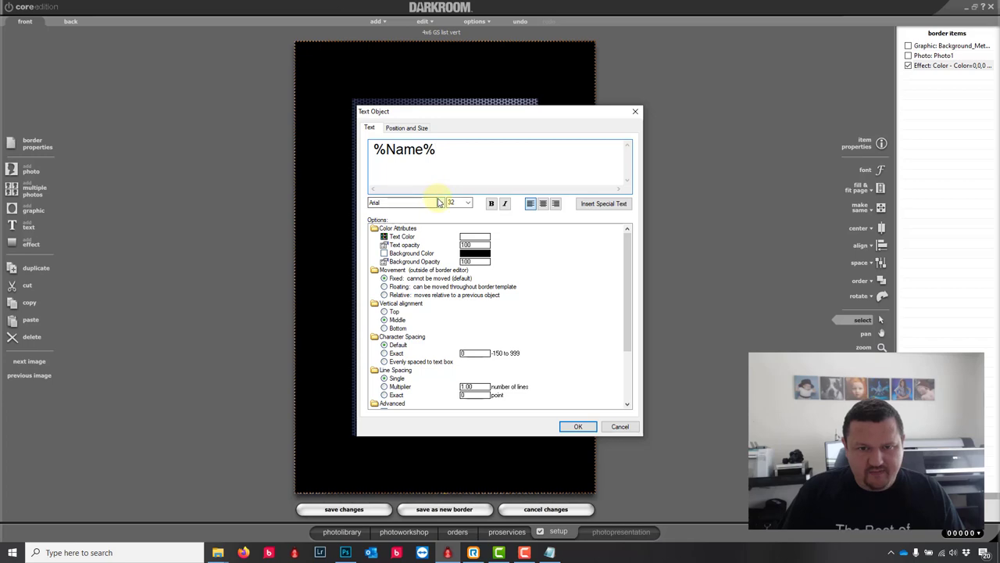
click(439, 203)
click(400, 227)
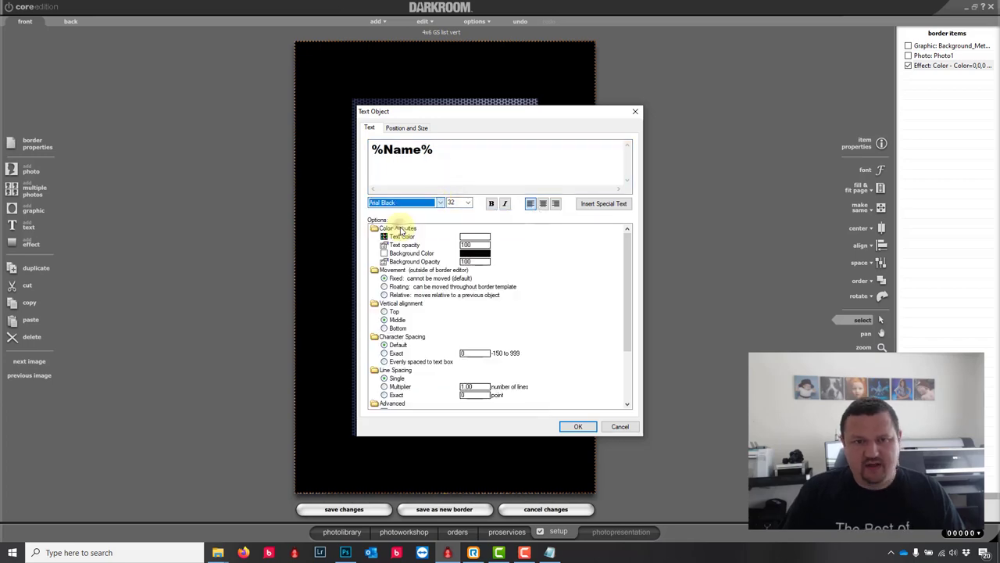
click(578, 427)
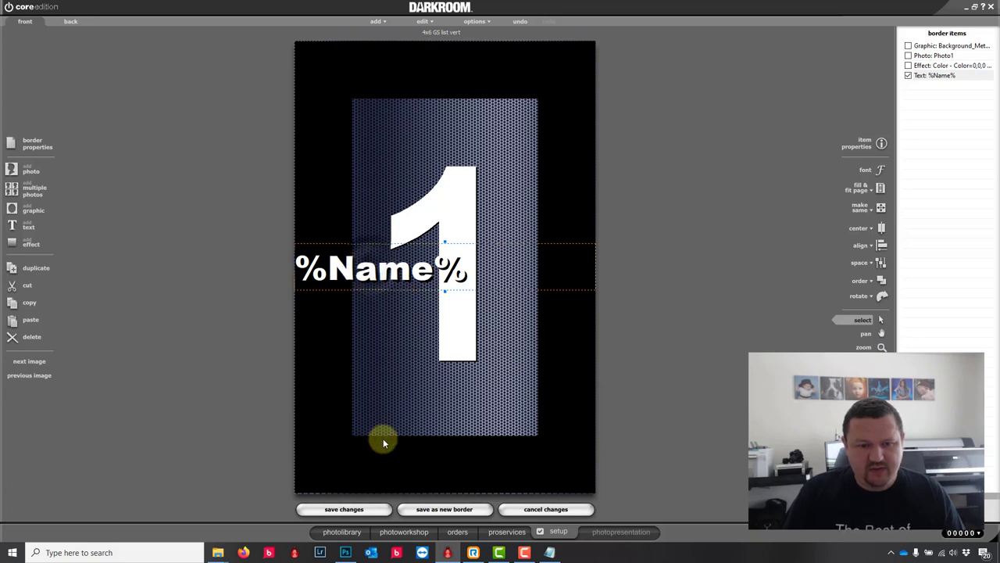
Step: Move %Name% into the bottom black band and make its colour customer-changeable
drag(383, 443, 376, 462)
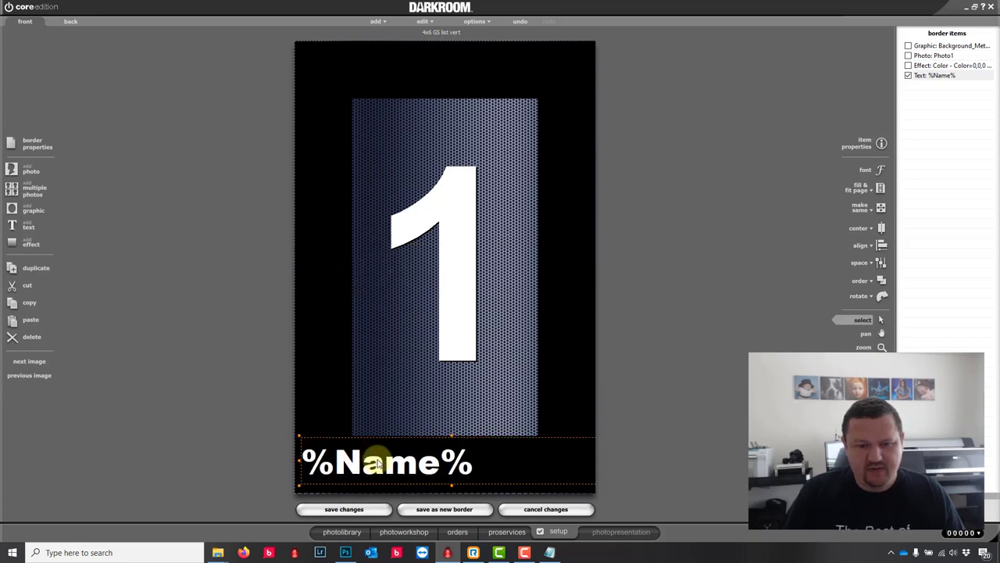
double_click(375, 462)
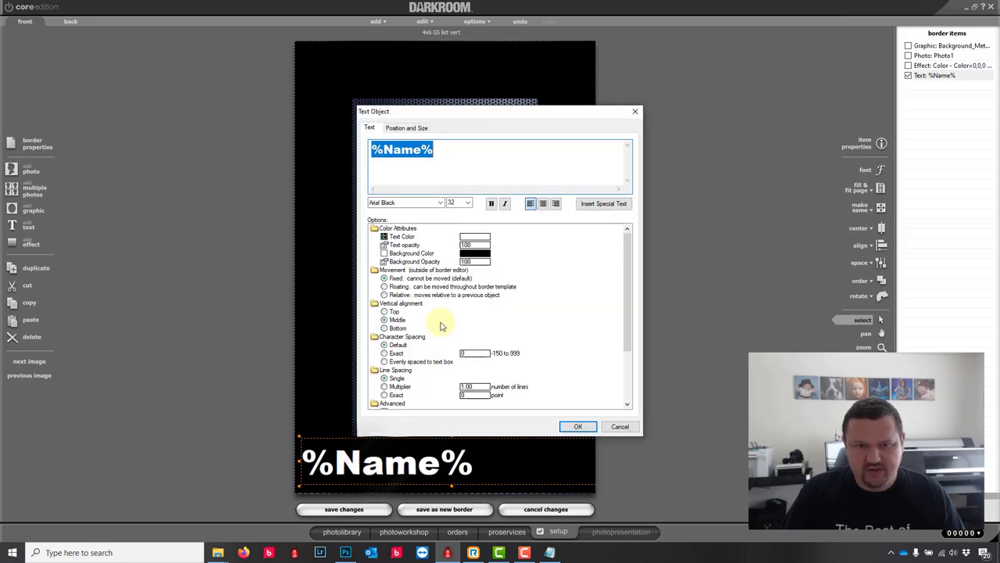
click(482, 238)
click(432, 333)
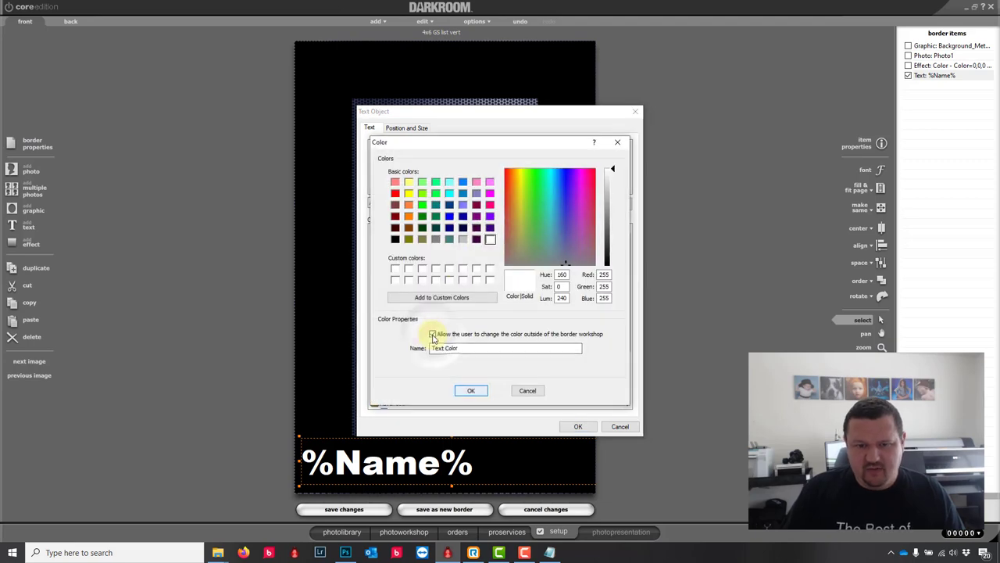
click(471, 390)
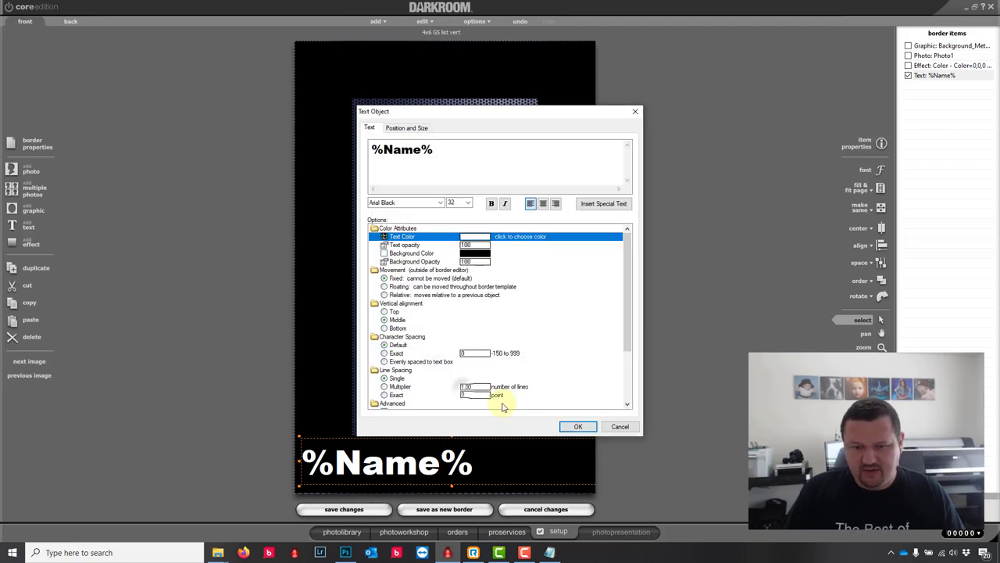
click(579, 427)
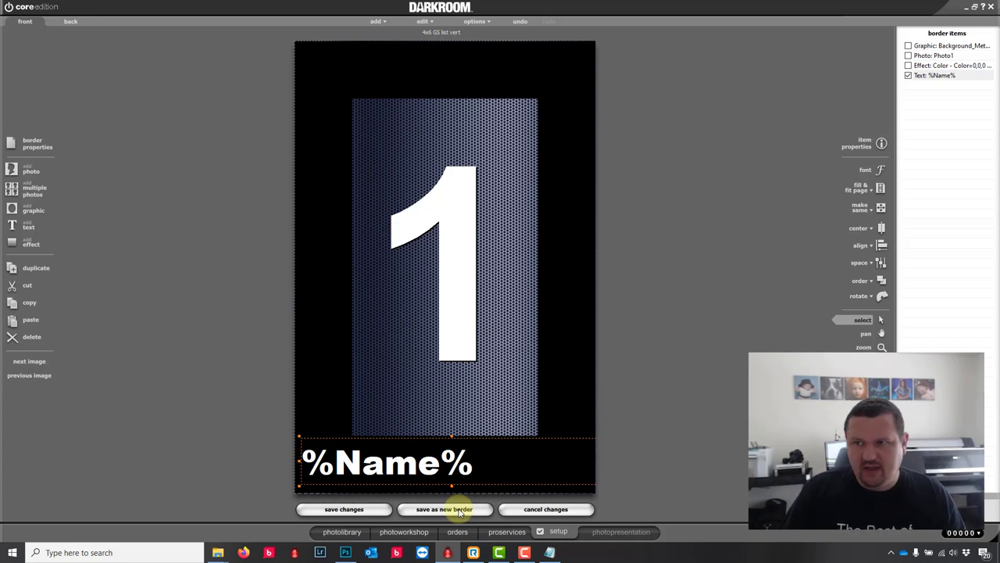
Step: Save the border, then enter the customer's name in the photo's NAME text field
click(351, 509)
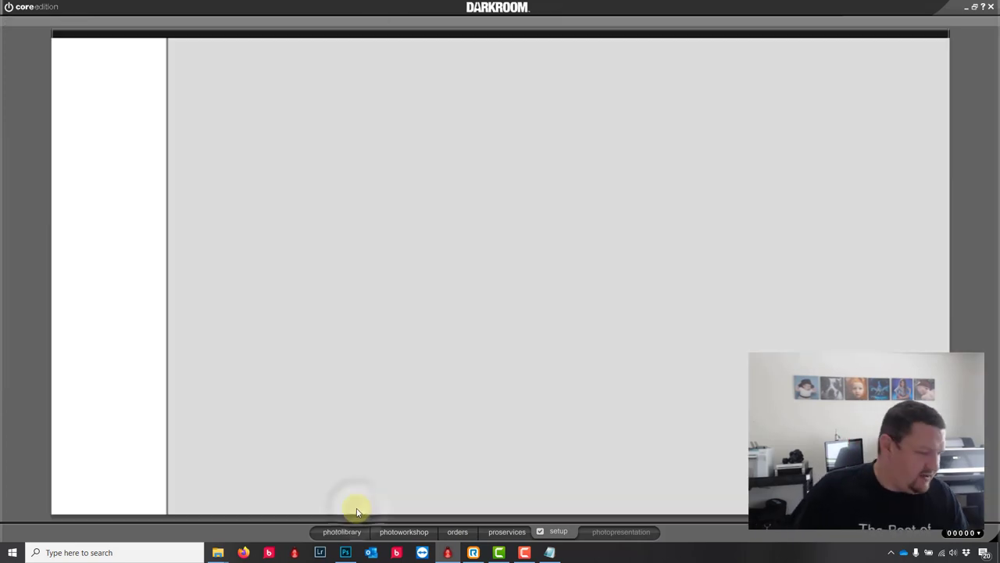
click(406, 531)
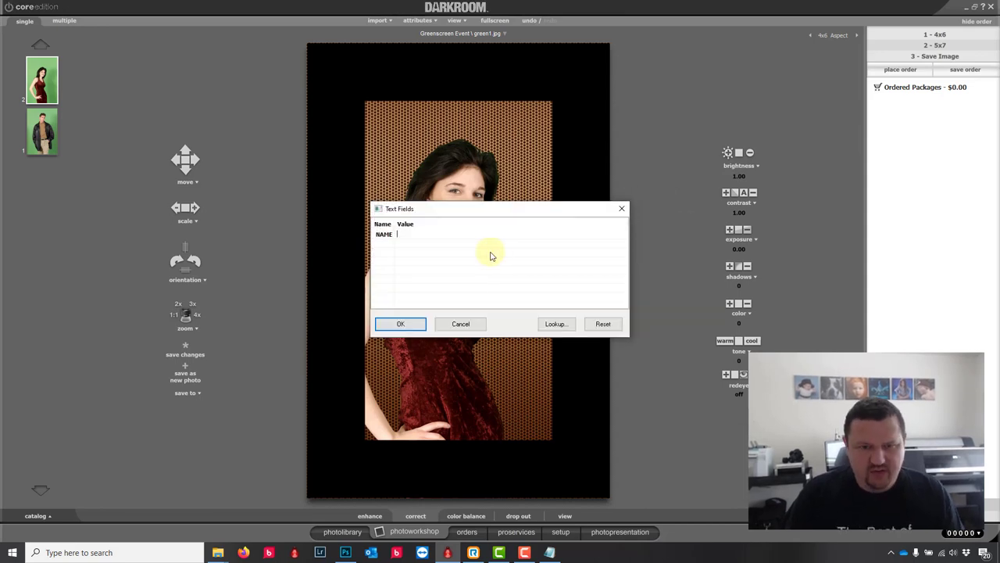
text(Eugne)
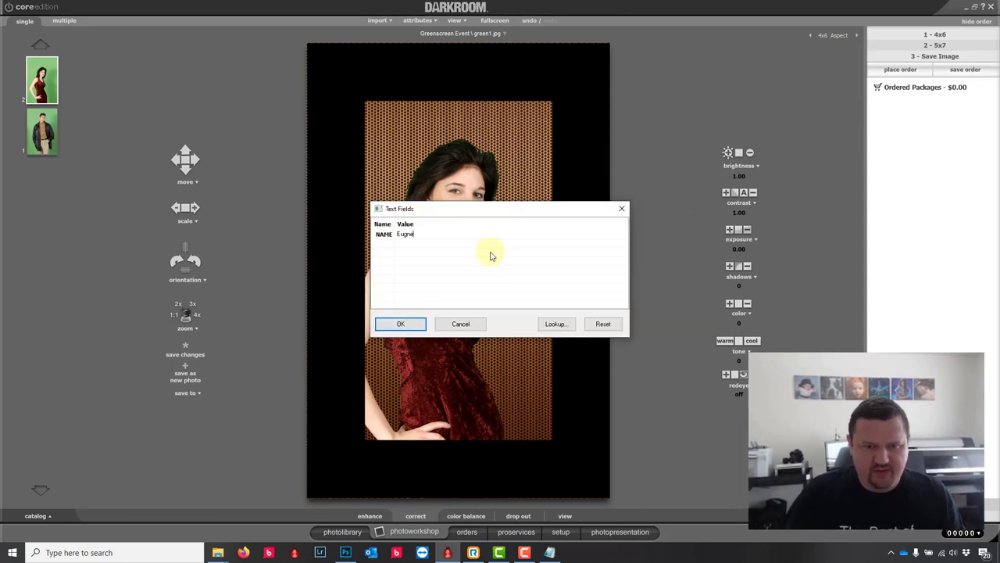
key(BackSpace)
key(BackSpace)
text(ene)
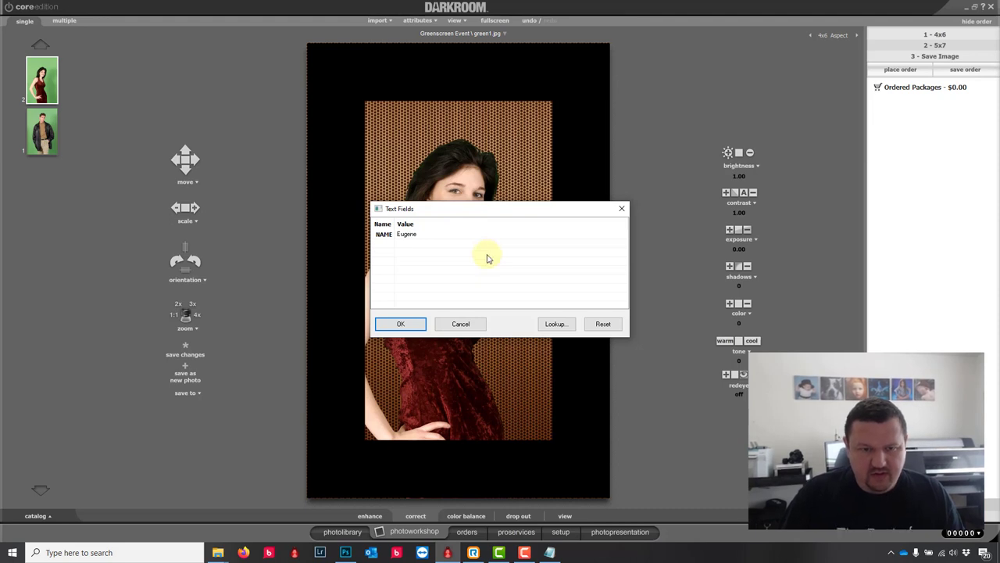
click(399, 324)
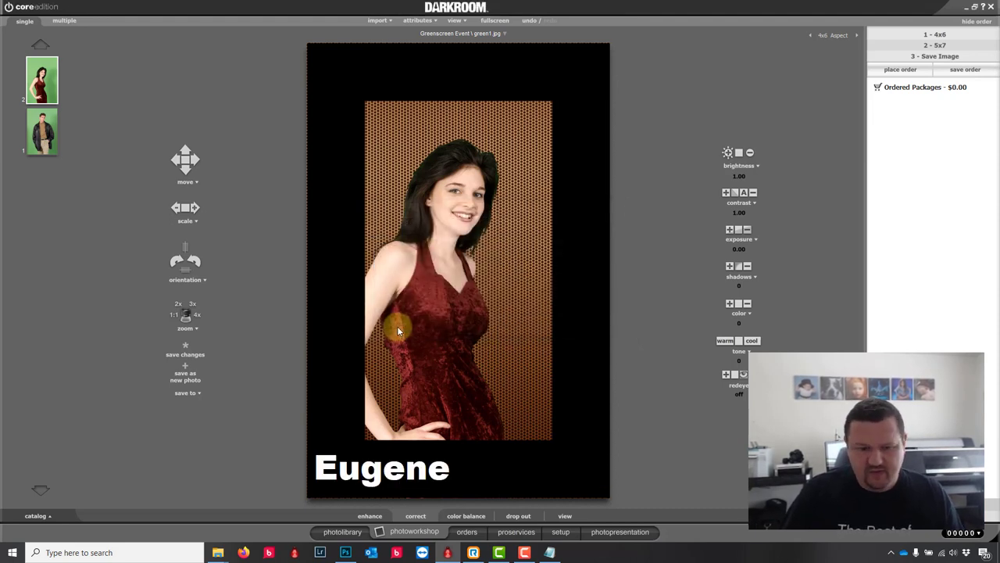
click(370, 516)
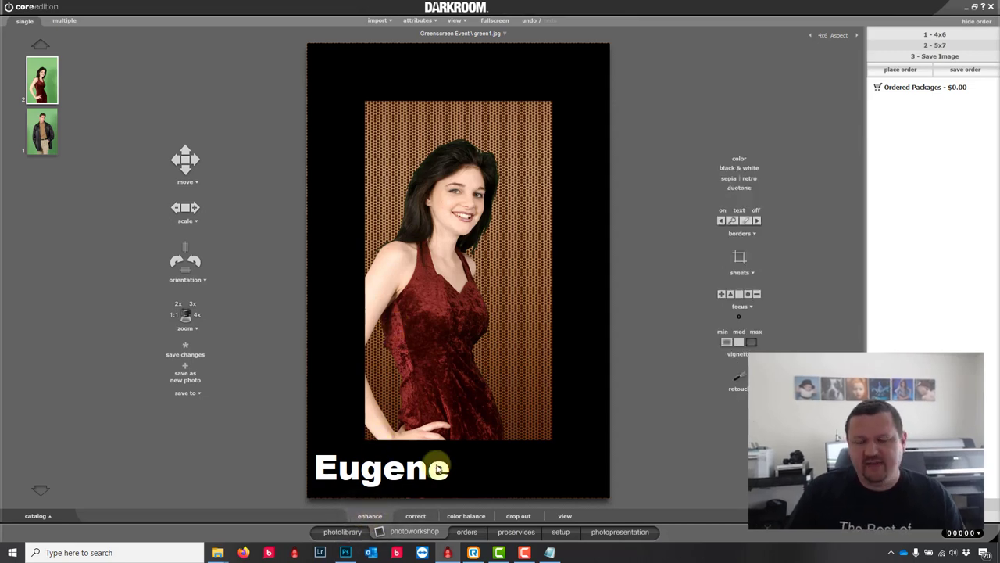
Step: Eyedrop the dark red of her dress as the frame's effect colour
click(744, 233)
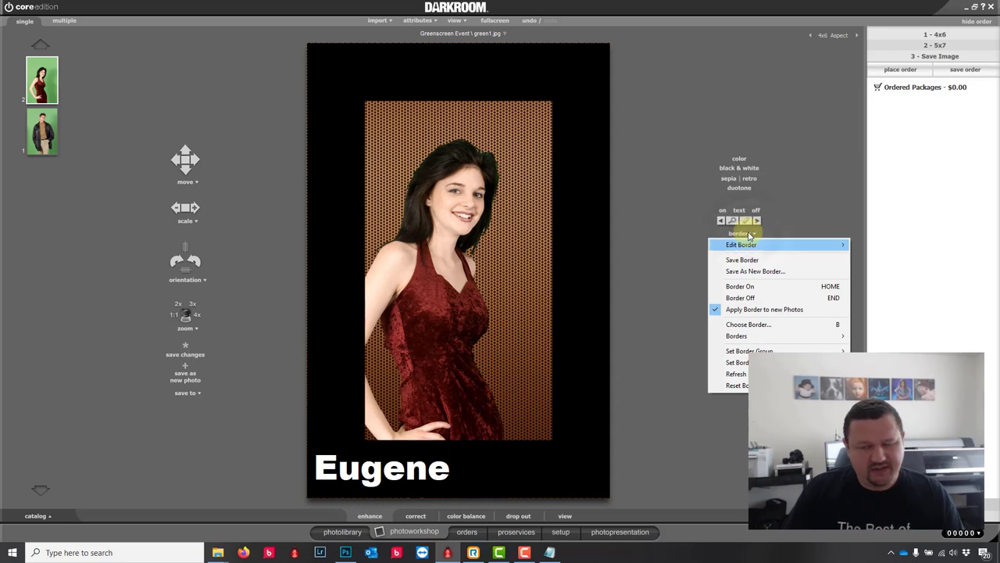
mouse_move(782, 245)
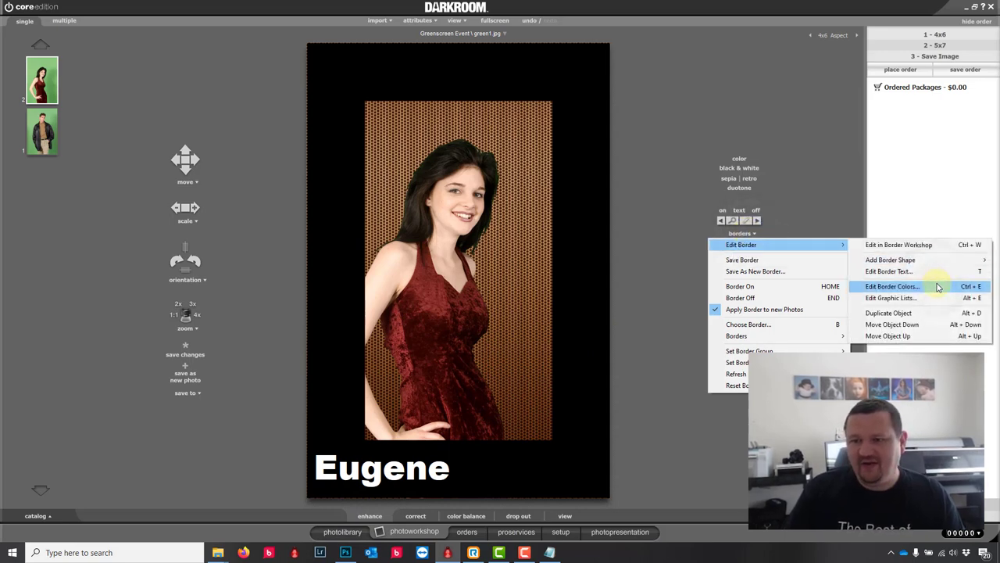
click(938, 288)
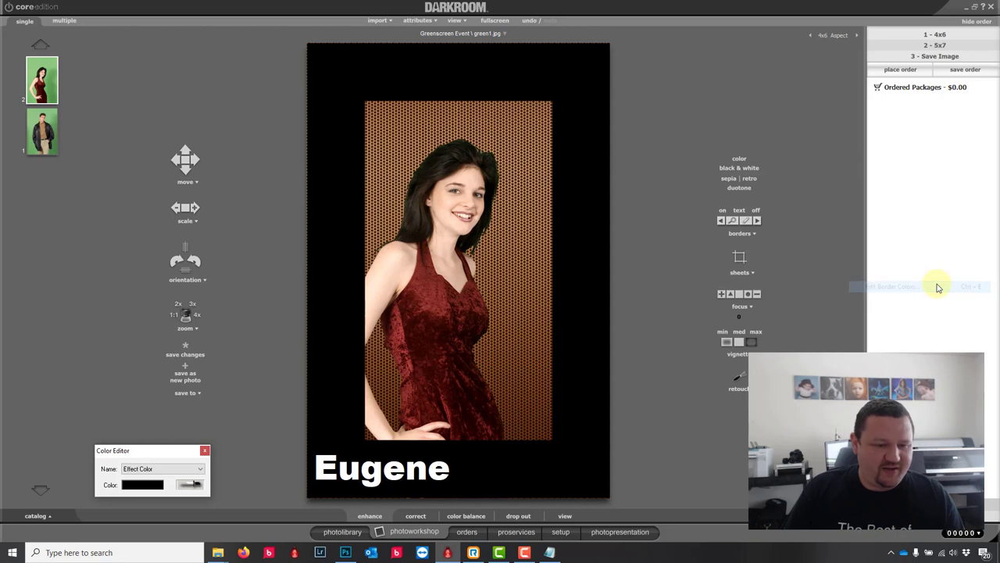
click(197, 485)
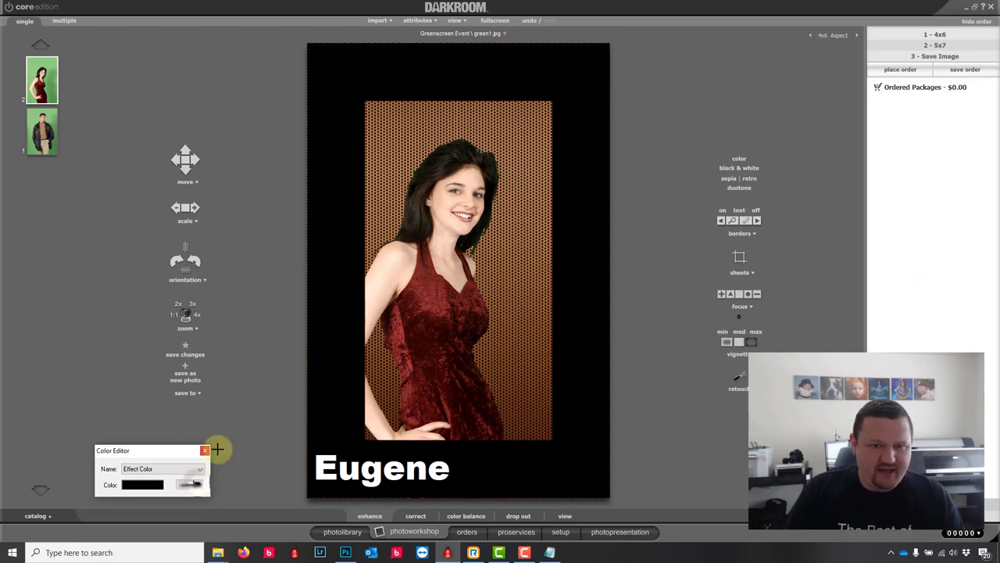
click(385, 179)
click(195, 485)
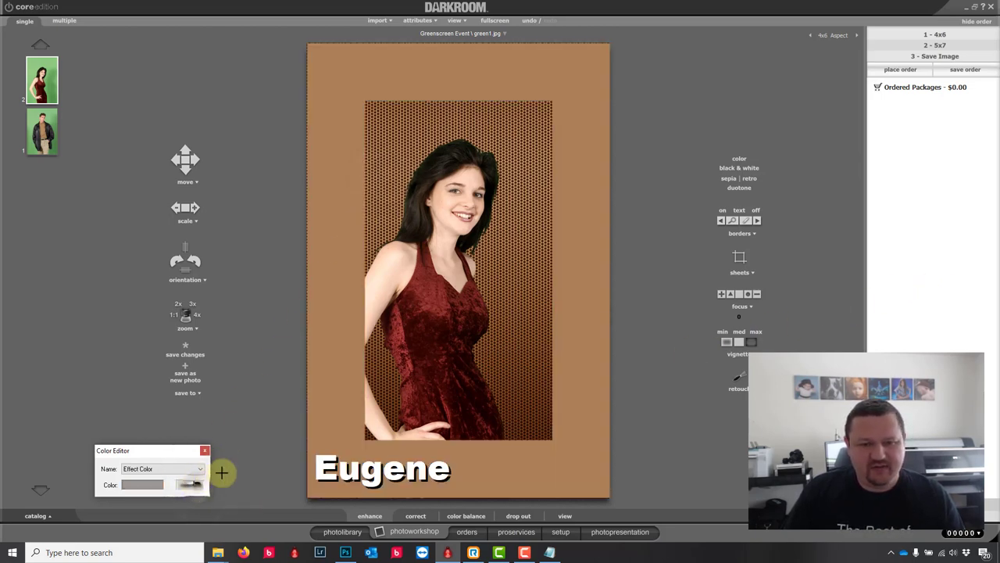
click(428, 362)
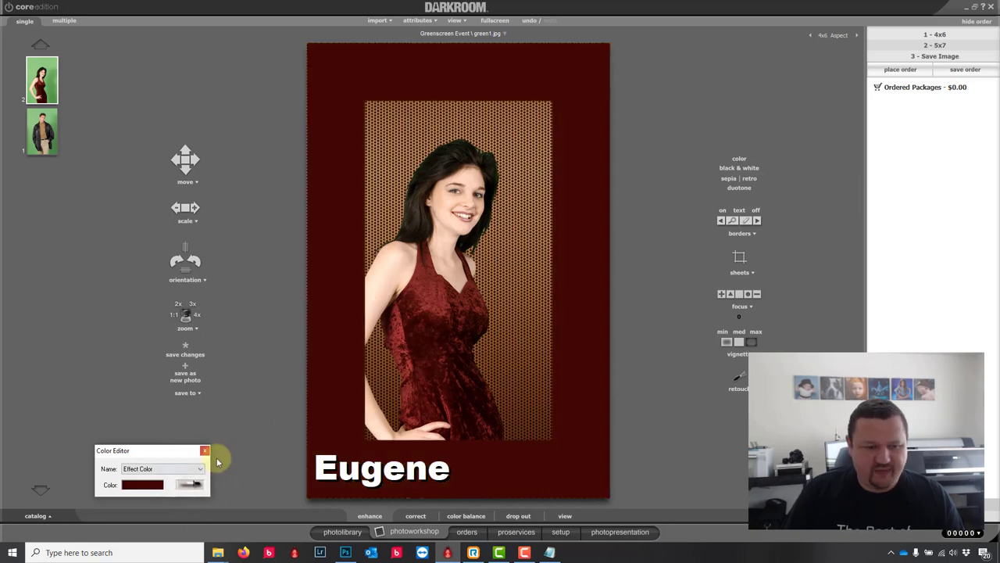
Step: Change the name text colour to bright yellow
click(192, 469)
click(177, 484)
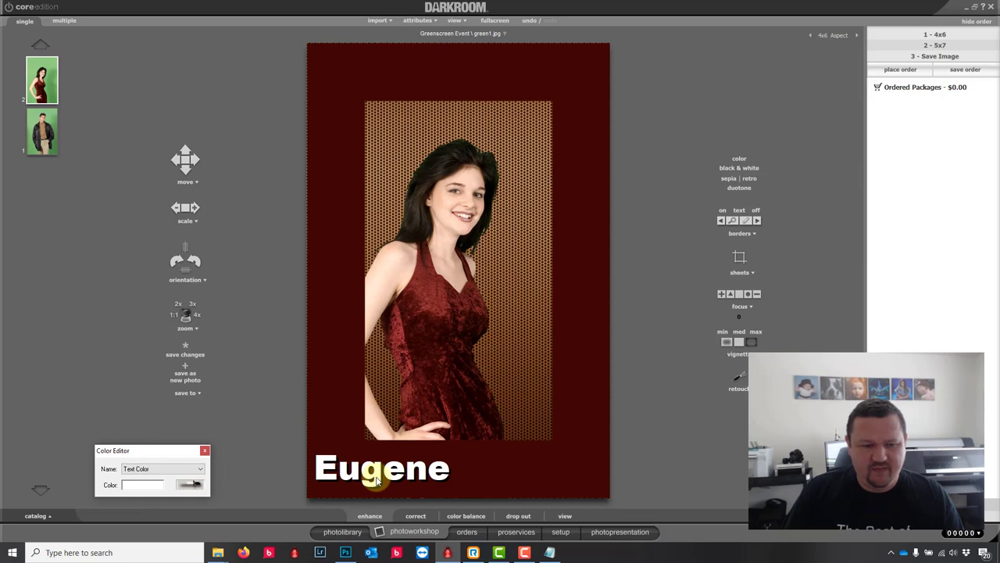
click(193, 485)
click(388, 155)
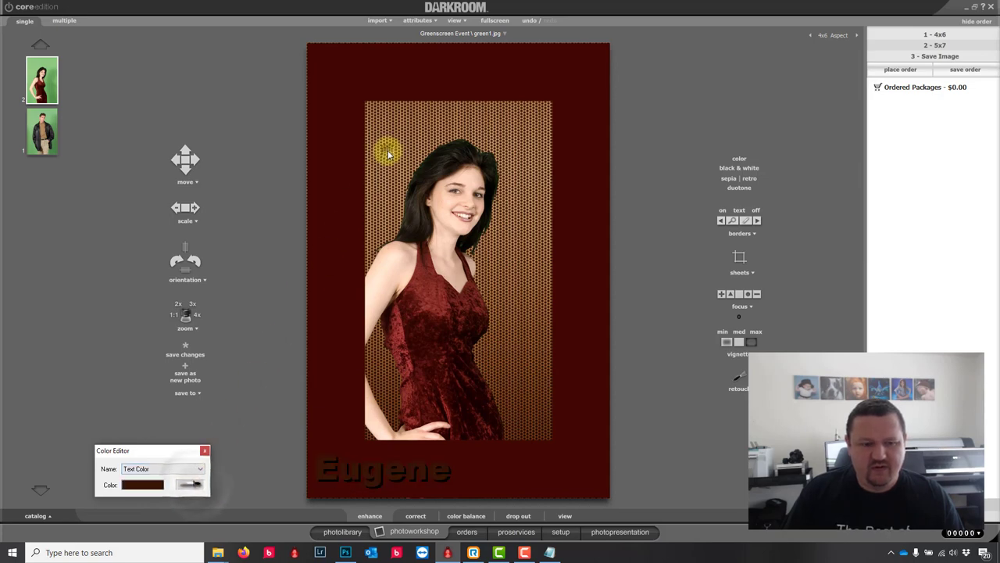
click(195, 483)
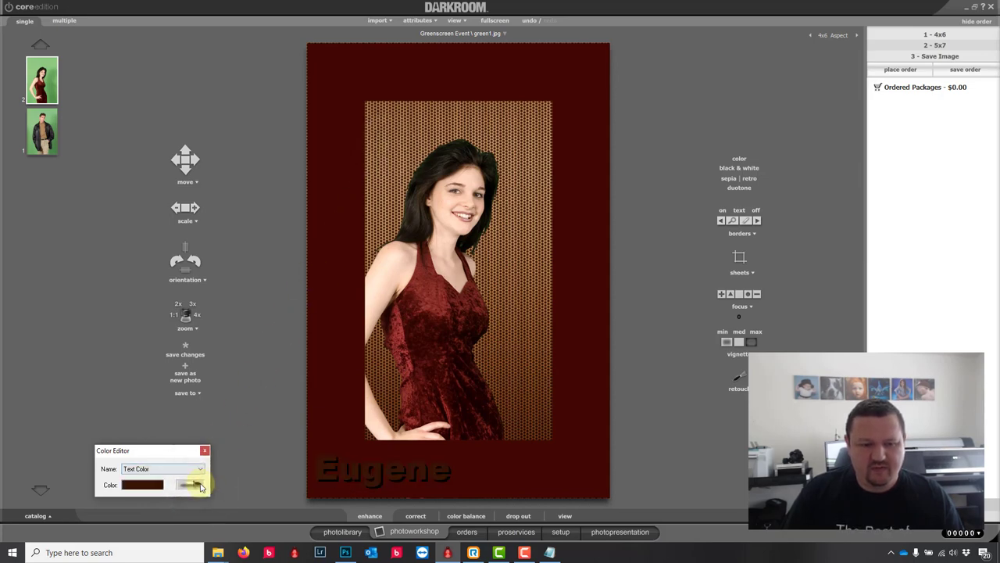
click(404, 131)
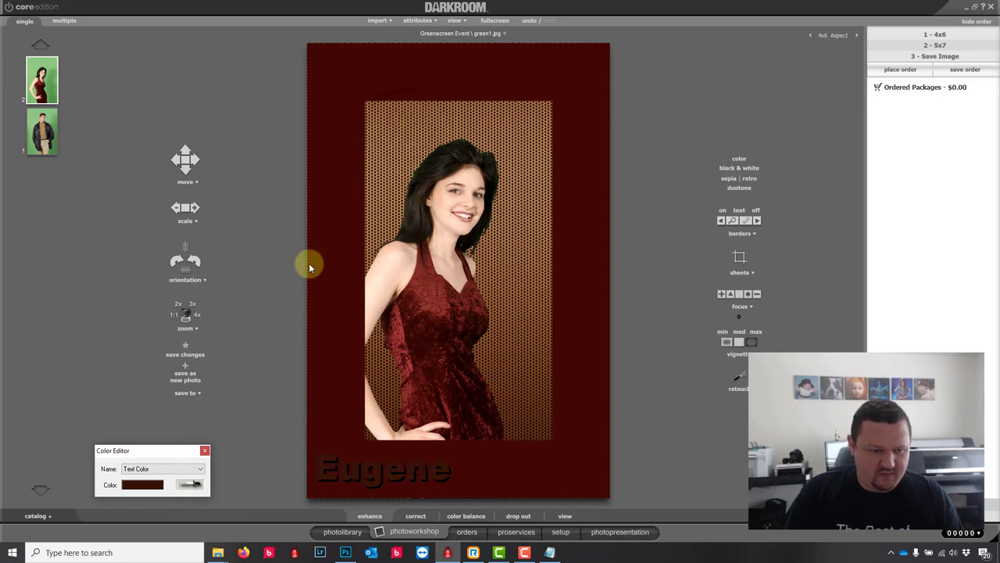
click(142, 484)
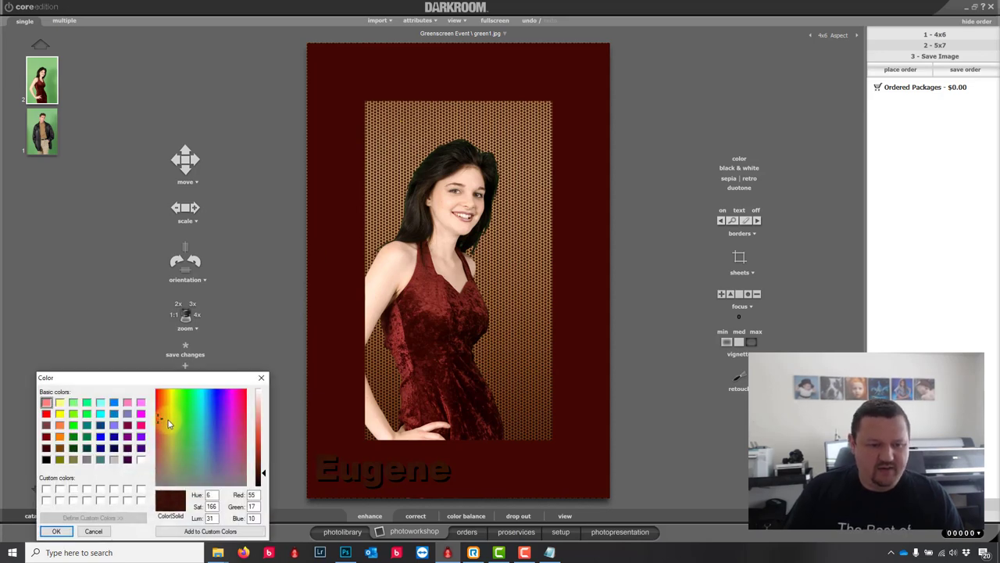
drag(168, 422, 169, 408)
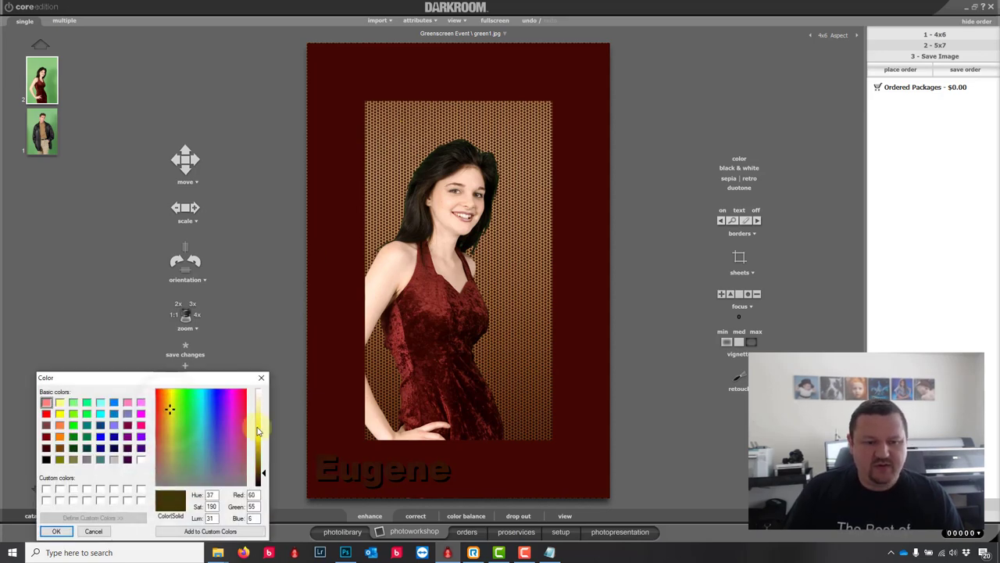
click(259, 429)
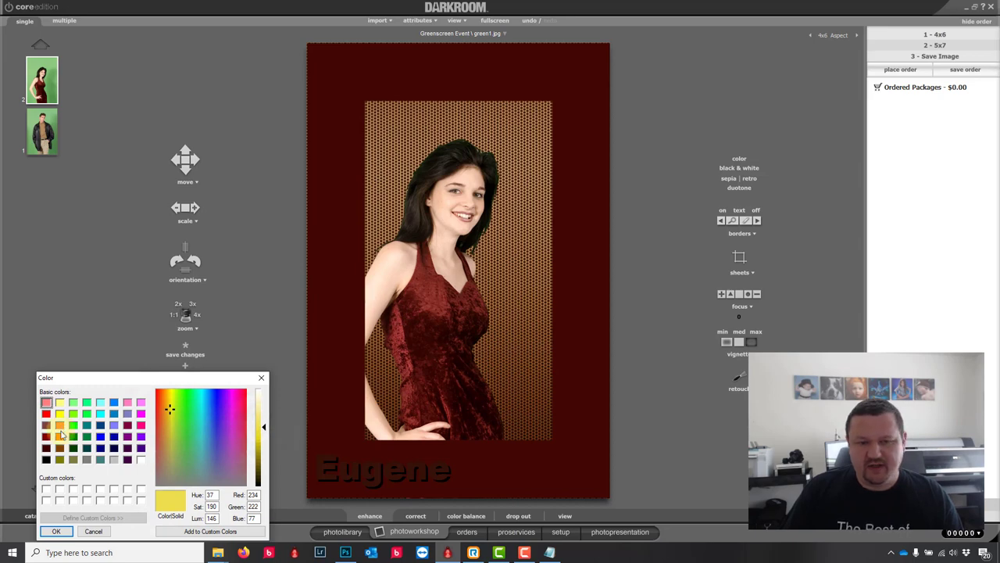
click(57, 530)
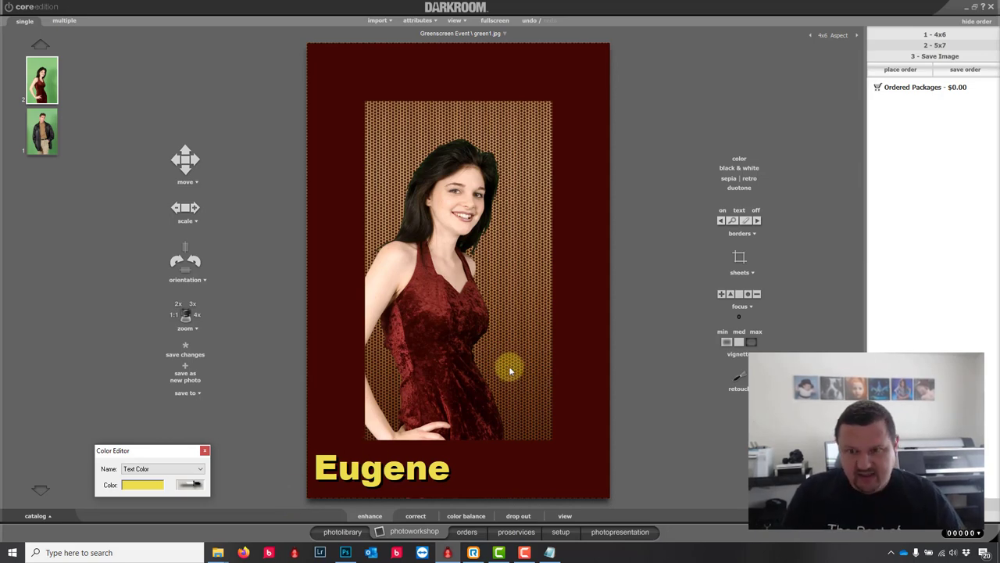
click(739, 233)
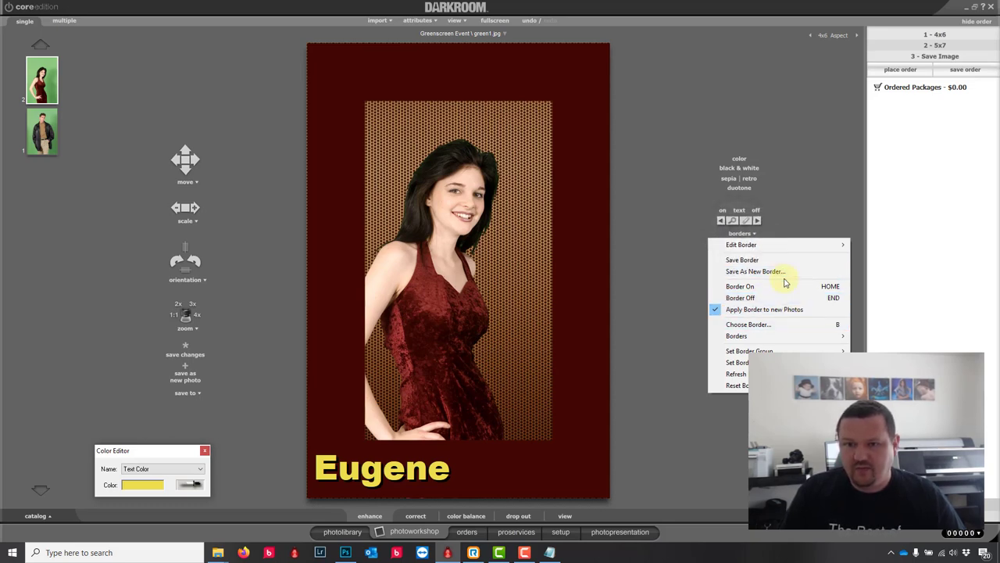
Step: View the border's graphic lists, then return to Setup's local border templates
mouse_move(789, 244)
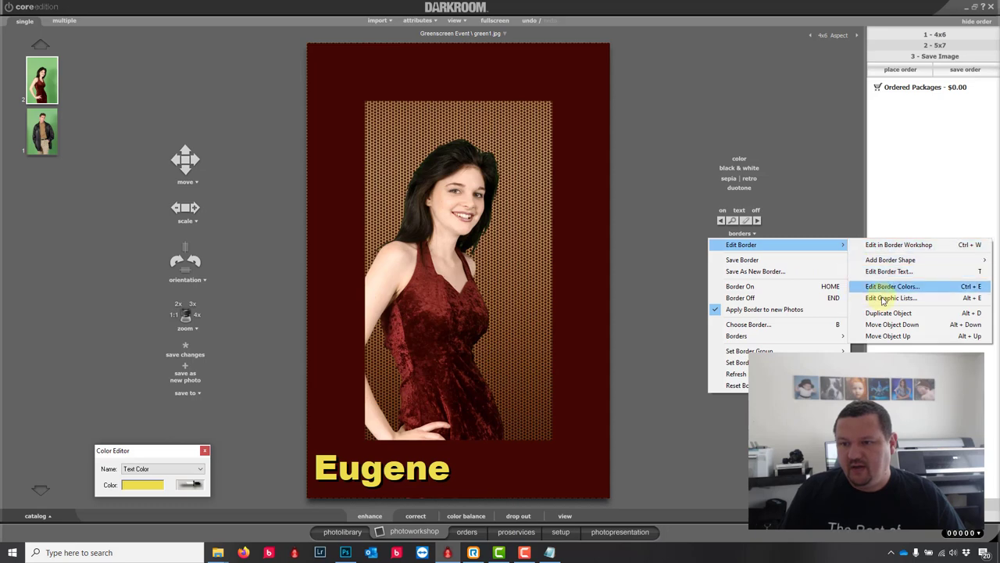
click(885, 298)
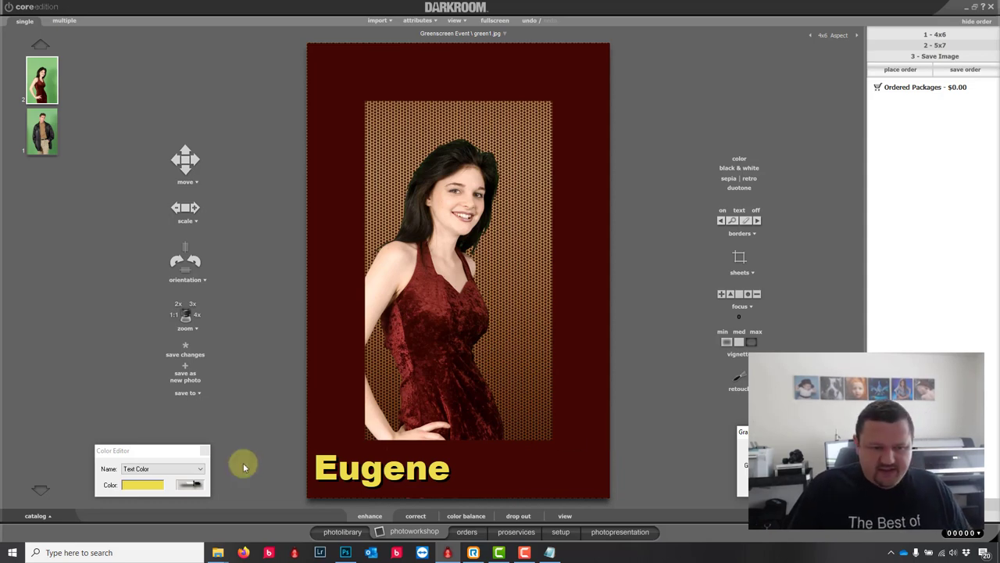
click(139, 471)
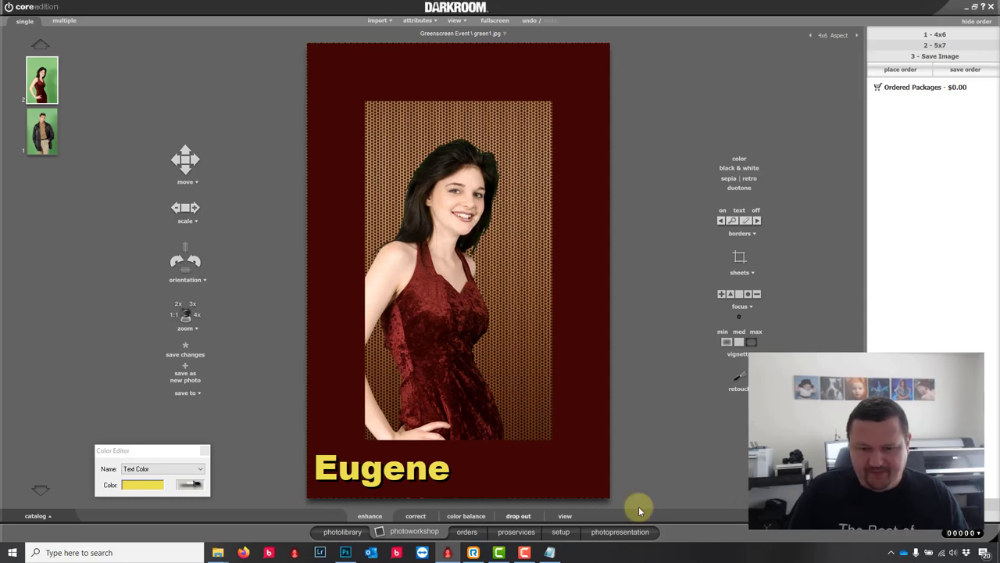
click(561, 531)
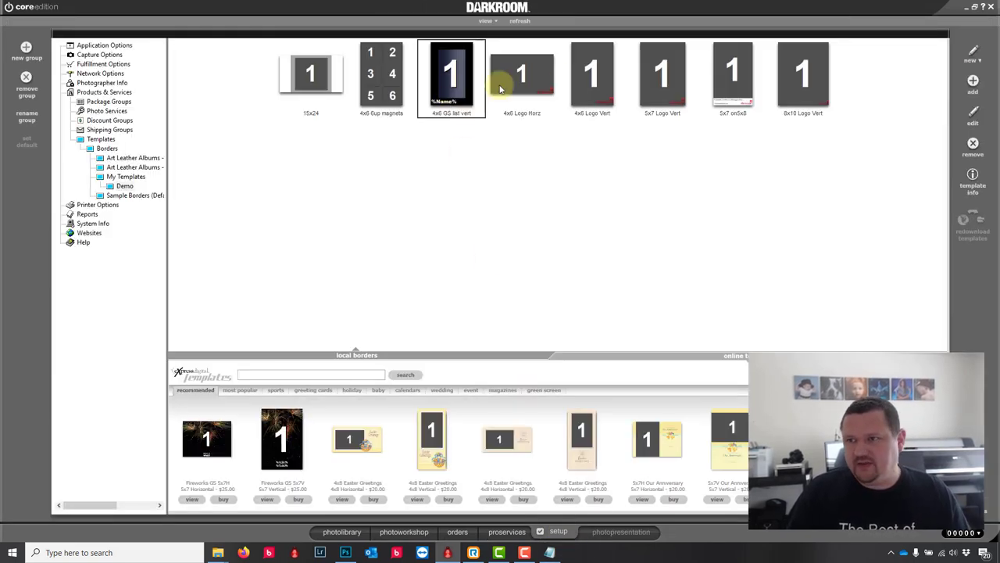
Step: Create a new border described '8x12' with an 8x12 page and transparent background
click(973, 52)
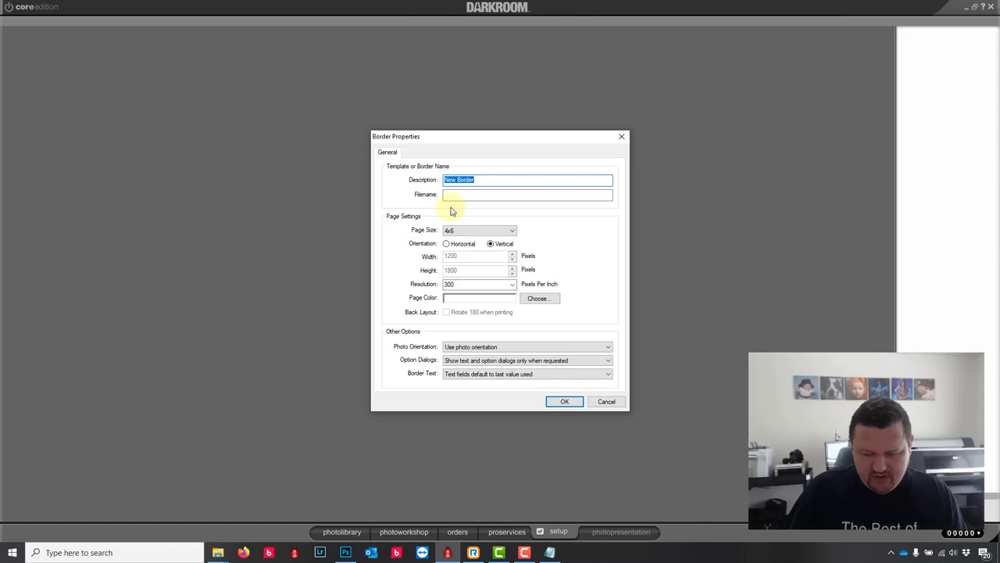
text(8)
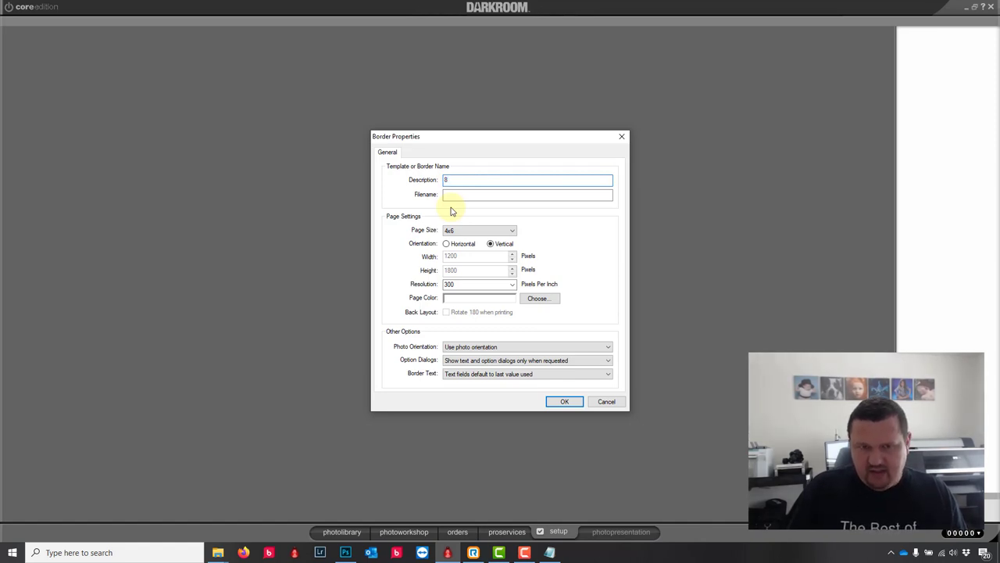
text(x10)
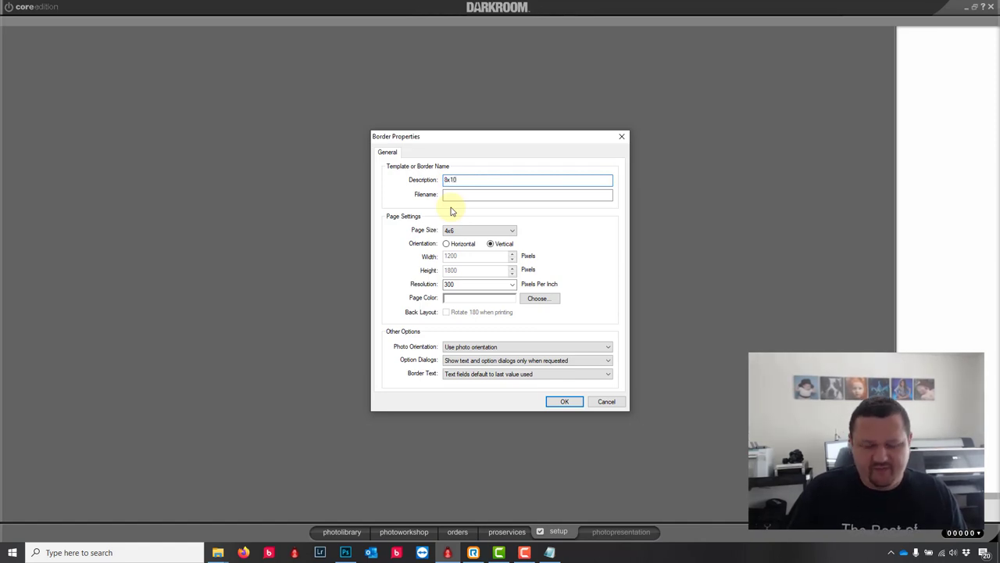
key(BackSpace)
text(2)
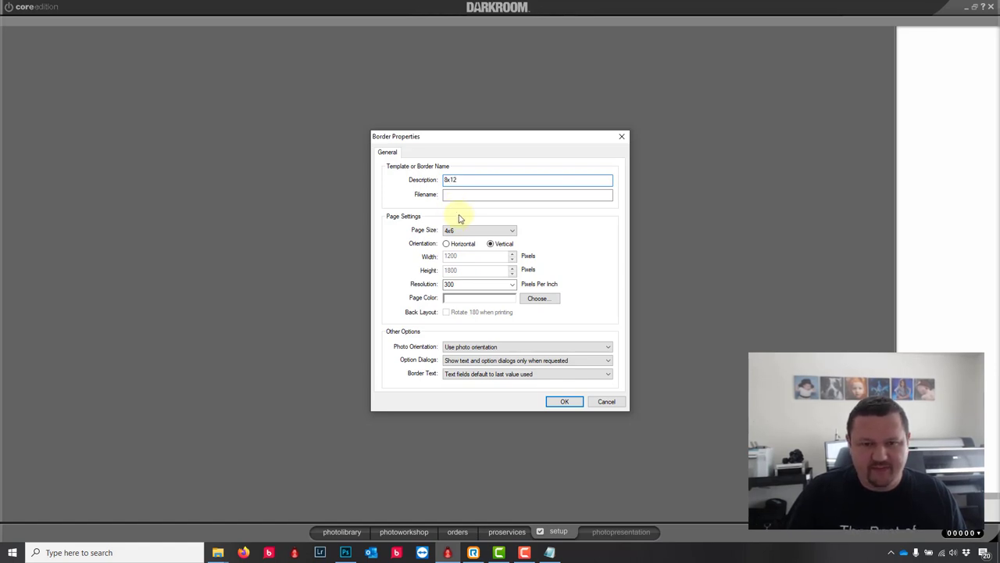
click(478, 231)
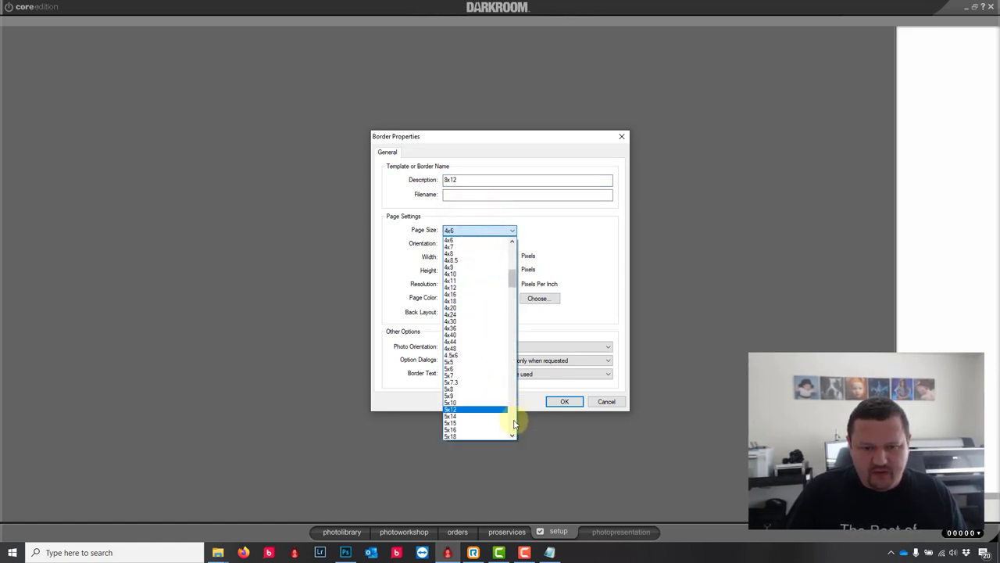
scroll(514, 423, down, 10)
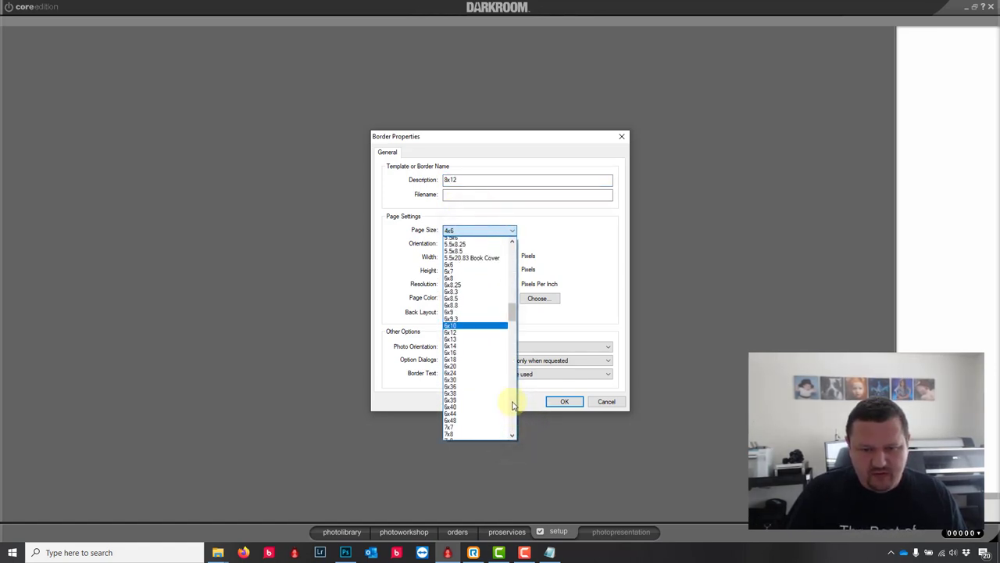
scroll(513, 400, down, 12)
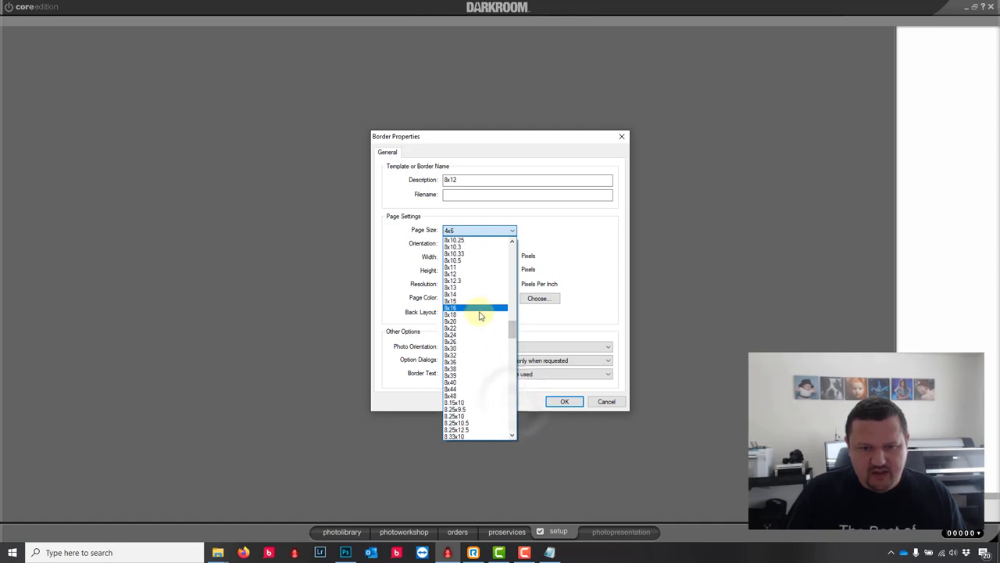
click(466, 275)
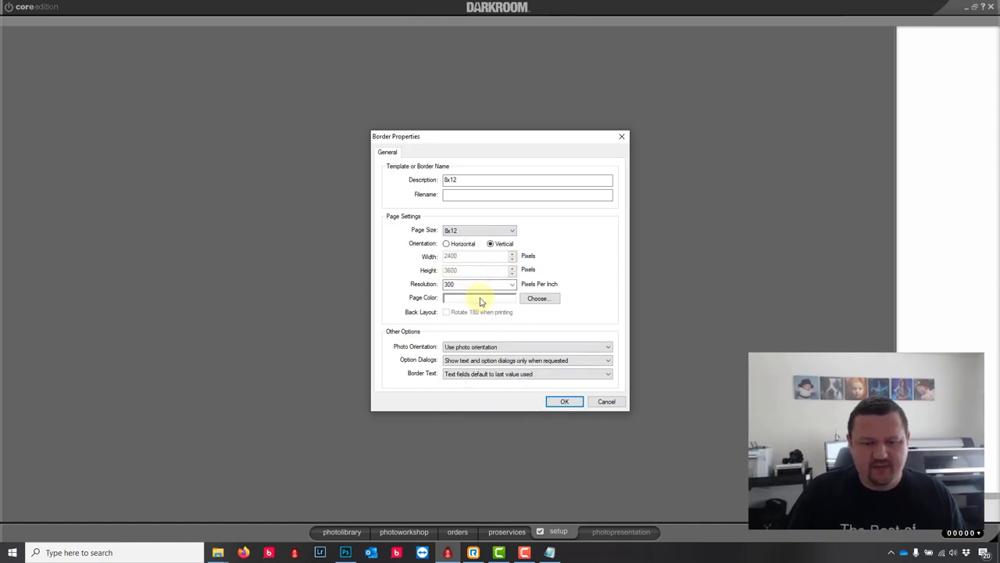
click(481, 302)
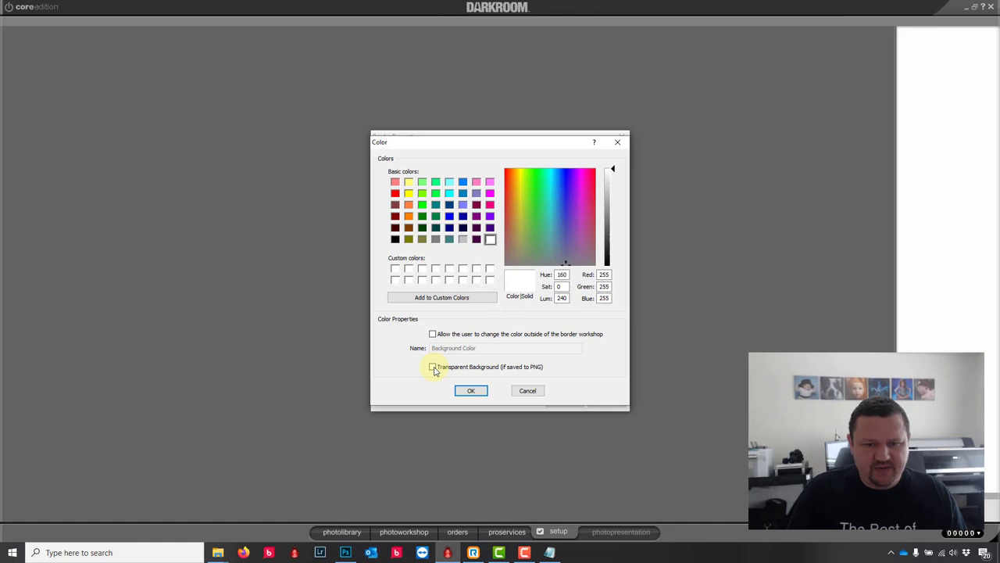
click(433, 366)
click(473, 390)
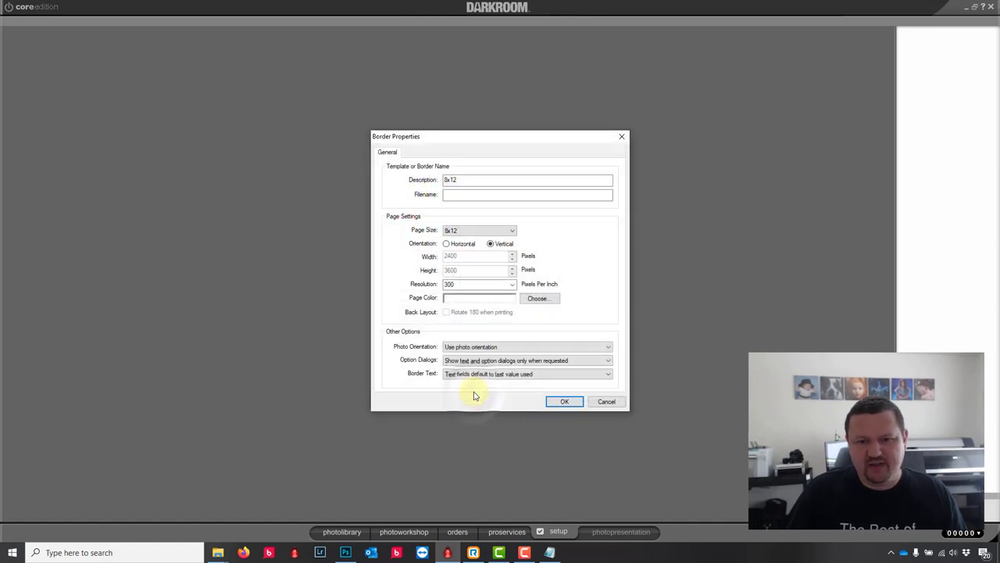
click(567, 404)
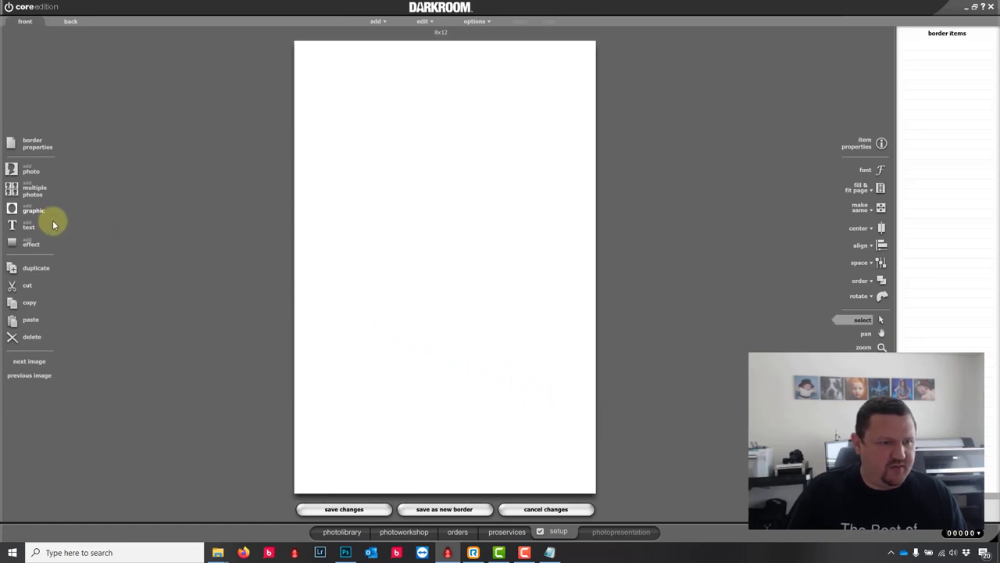
Step: Add a chroma-keyed photo placeholder to the new 8x12 page
click(23, 212)
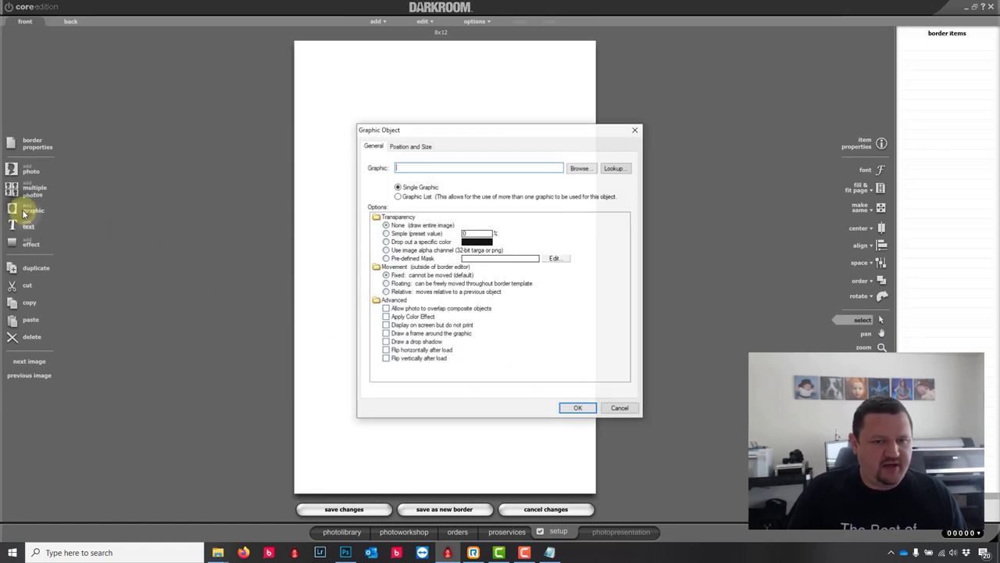
key(Escape)
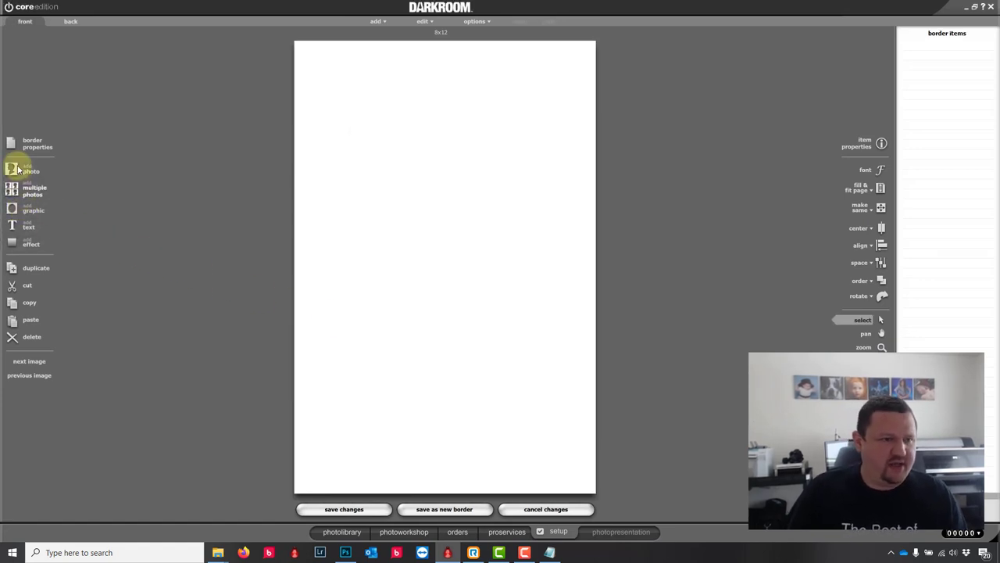
click(13, 167)
click(386, 238)
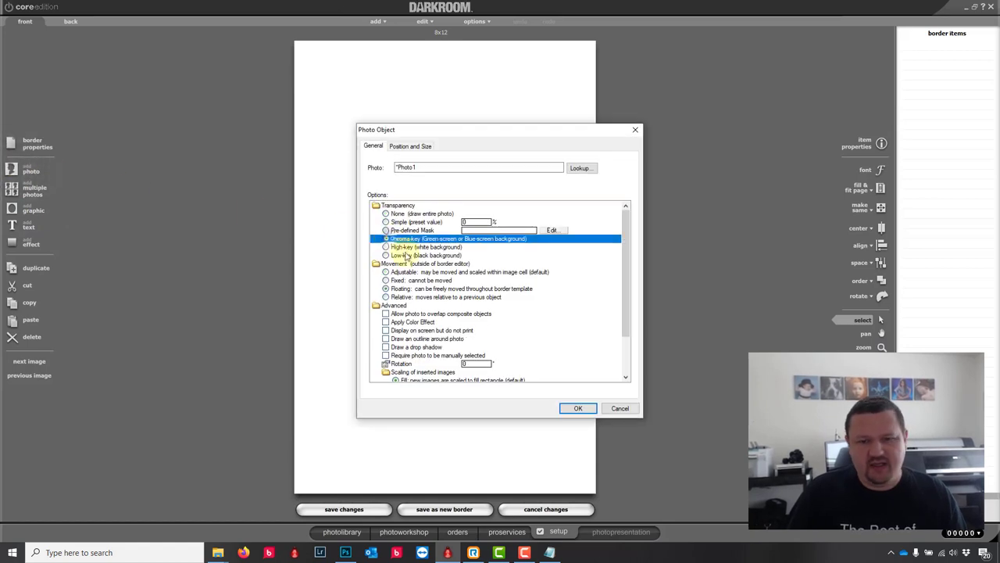
click(578, 408)
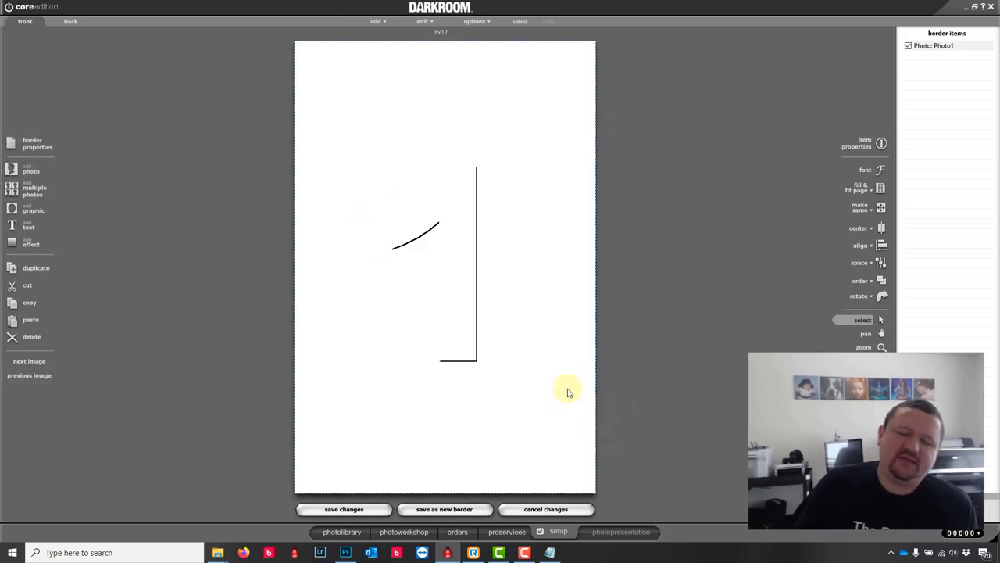
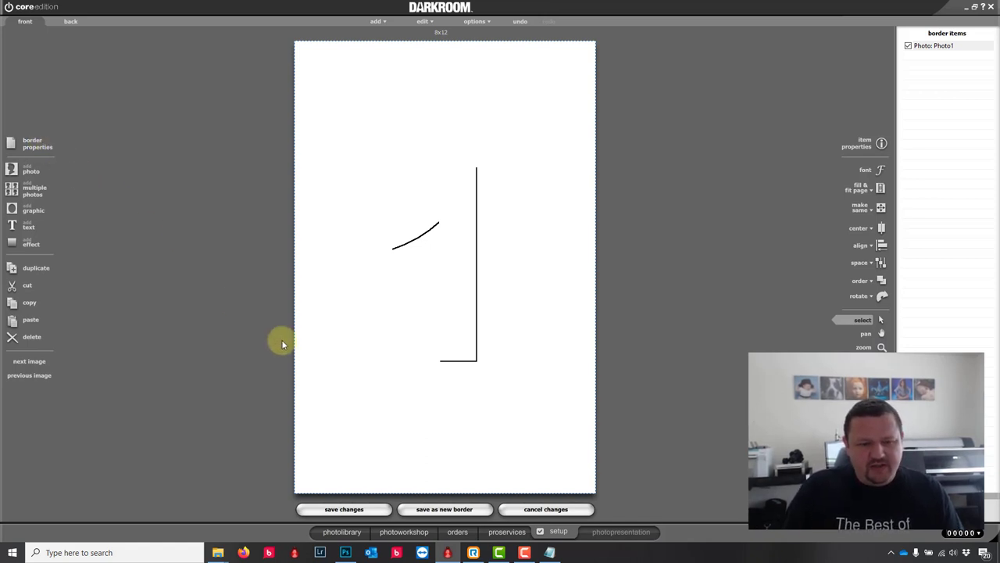
Step: Save the edited border as the new template 8x12.crd, then show Package Groups in setup
click(451, 511)
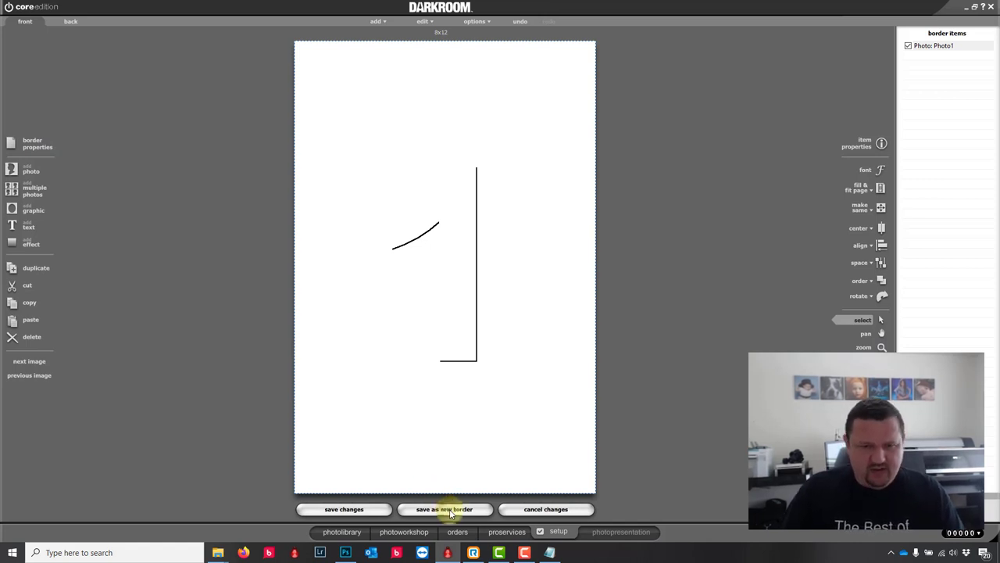
click(632, 358)
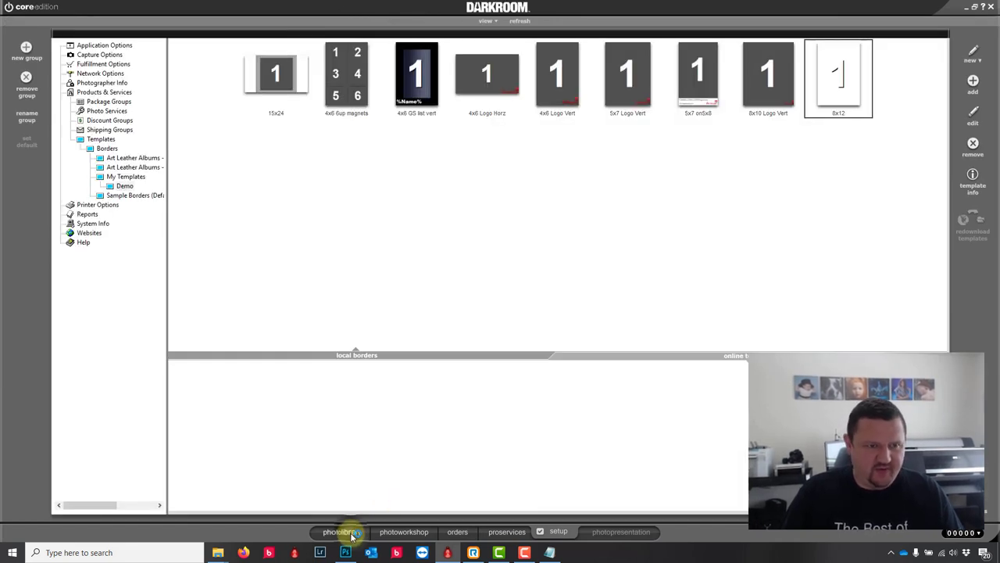
click(353, 534)
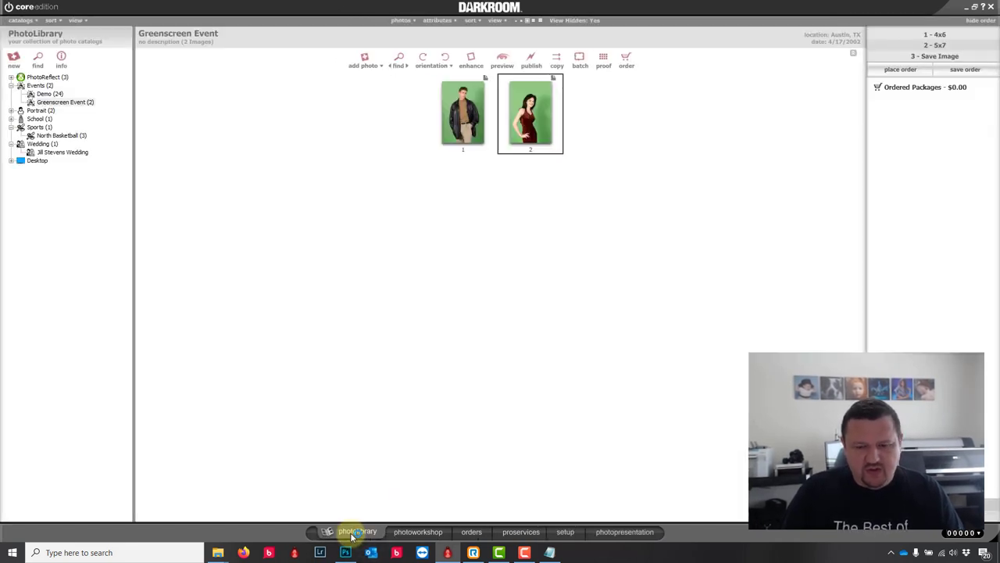
click(566, 532)
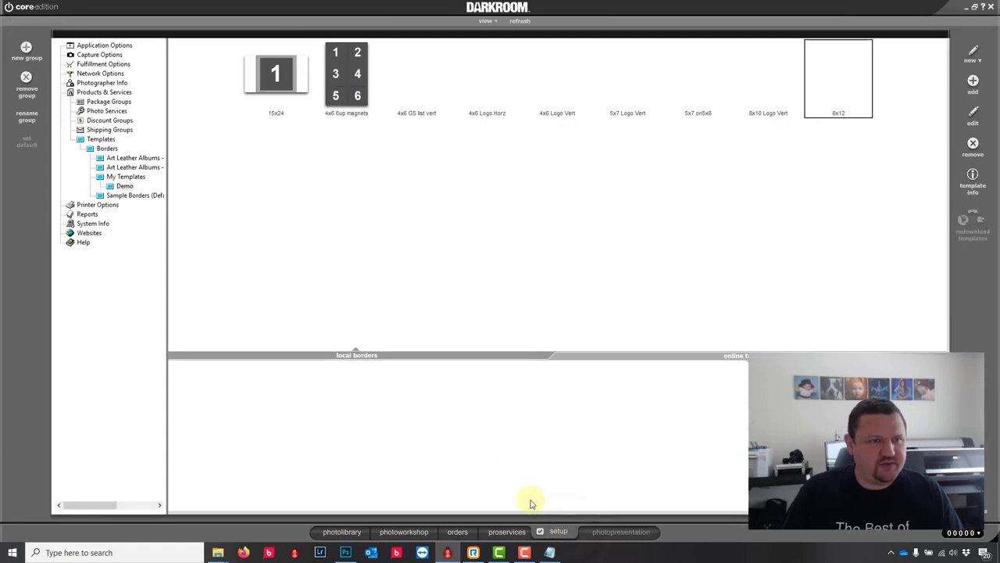
click(107, 102)
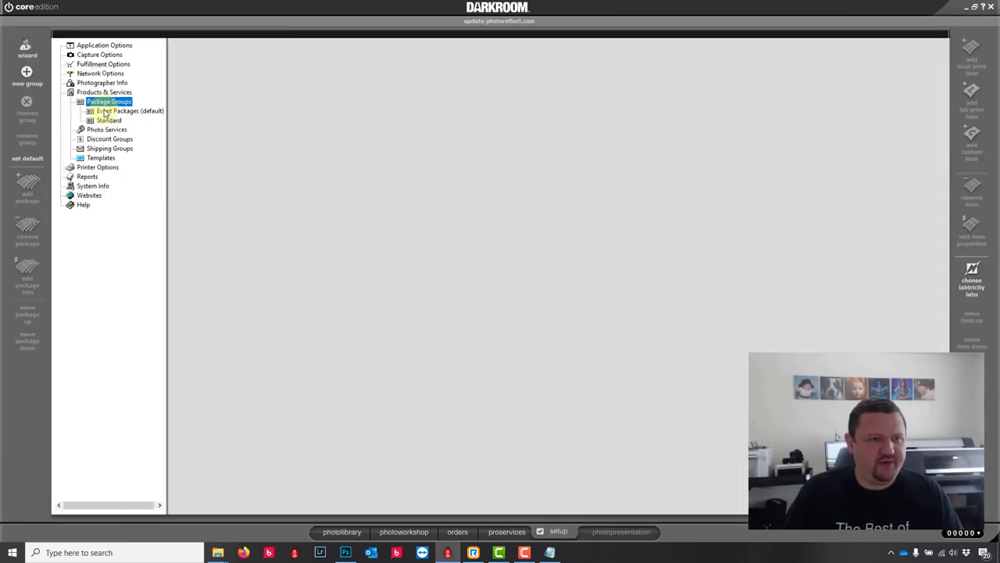
Step: Create a Quick Print event package named 'save as png'
click(105, 111)
click(126, 138)
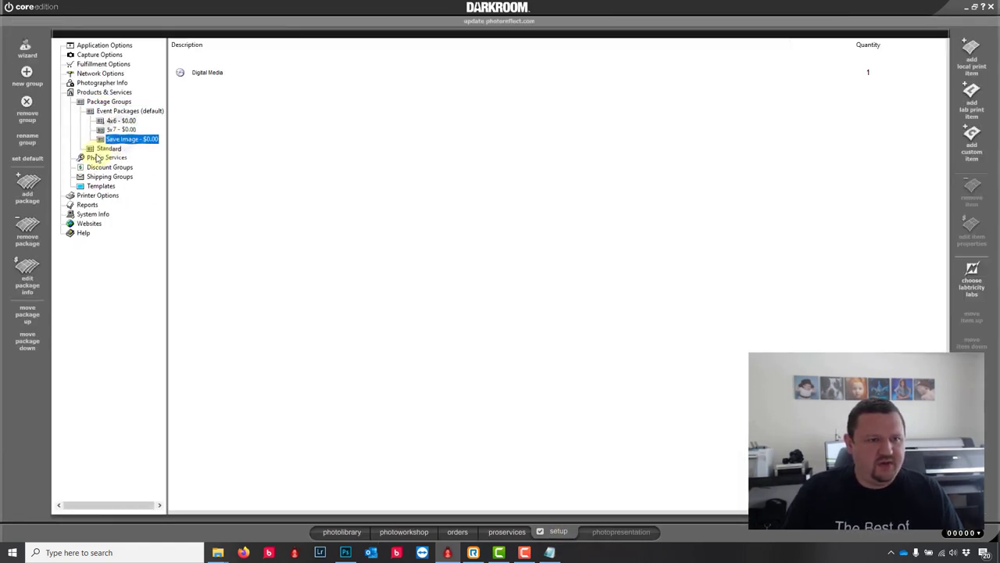
click(27, 189)
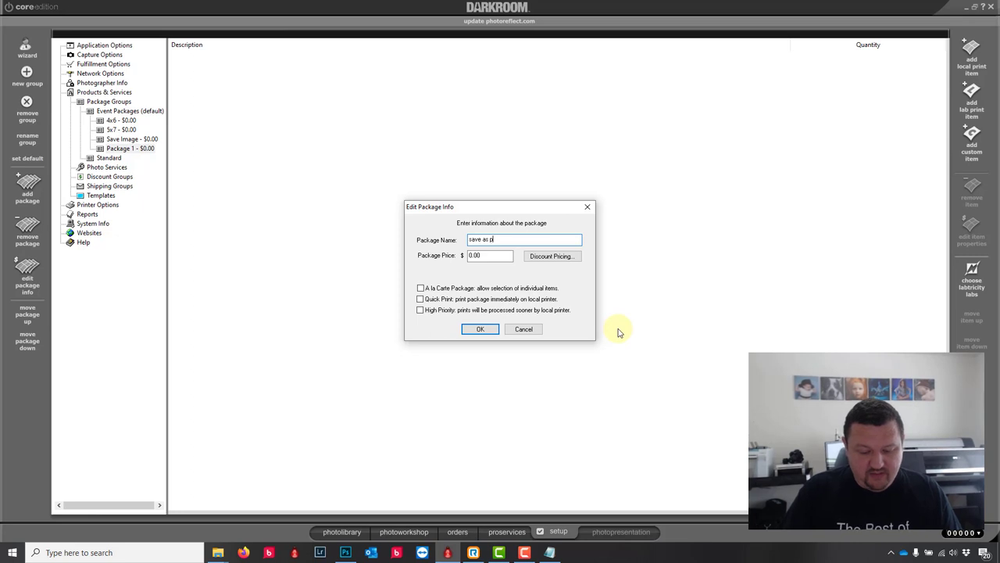
text(save as png)
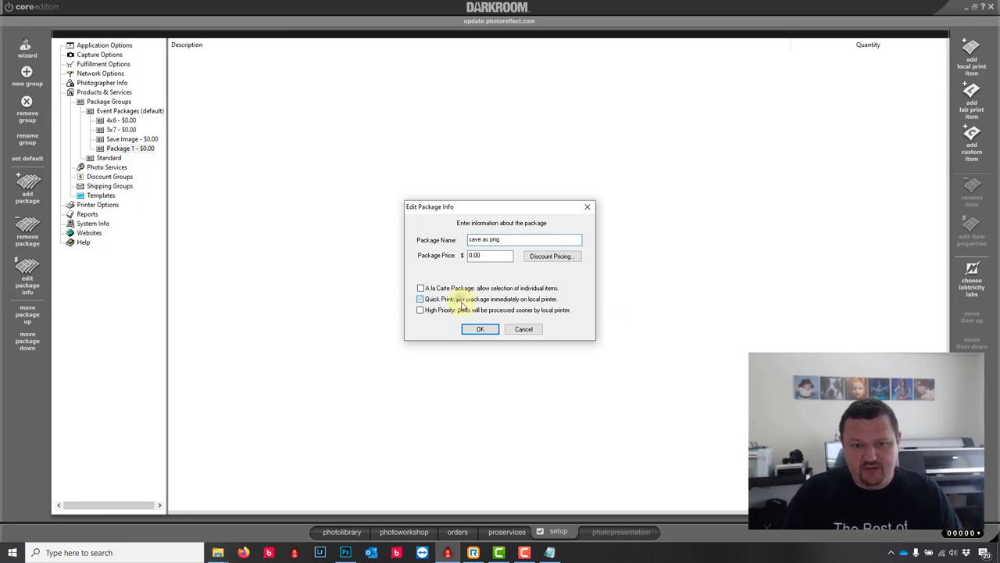
click(480, 329)
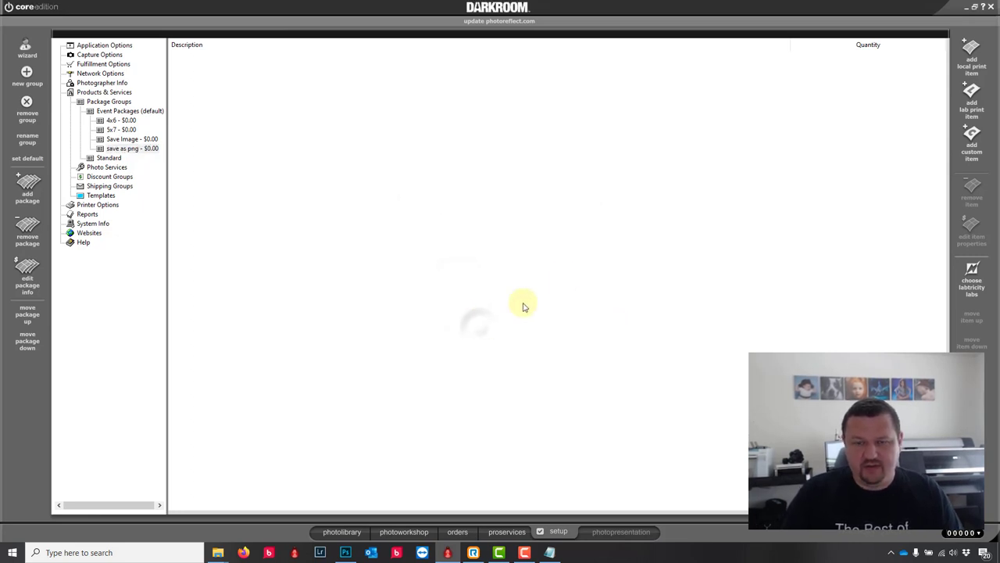
Step: Add a Digital Media item to the 'save as png' package
click(972, 55)
click(420, 204)
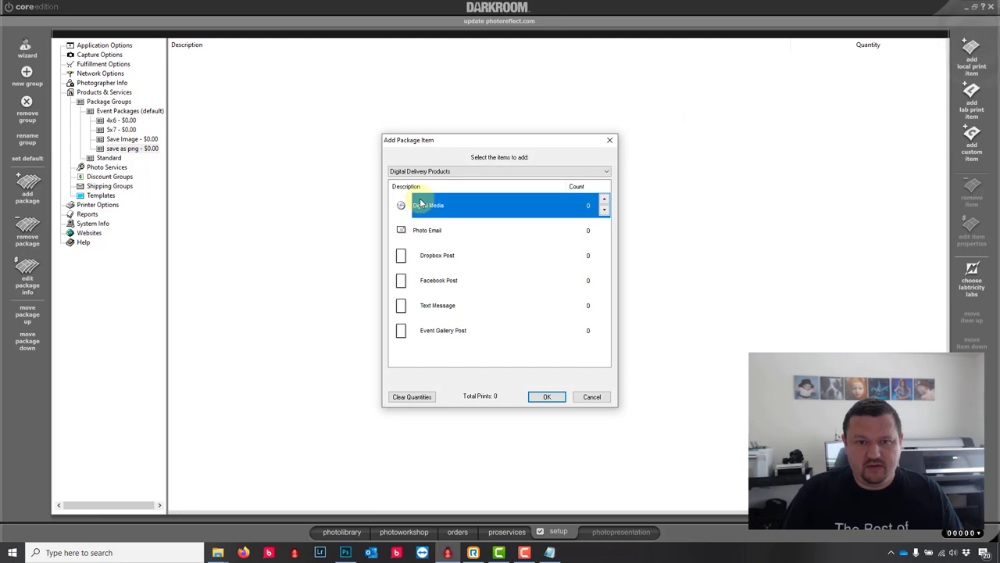
click(547, 396)
Step: Choose the 8x12 border from the demo templates for the digital delivery output
click(588, 356)
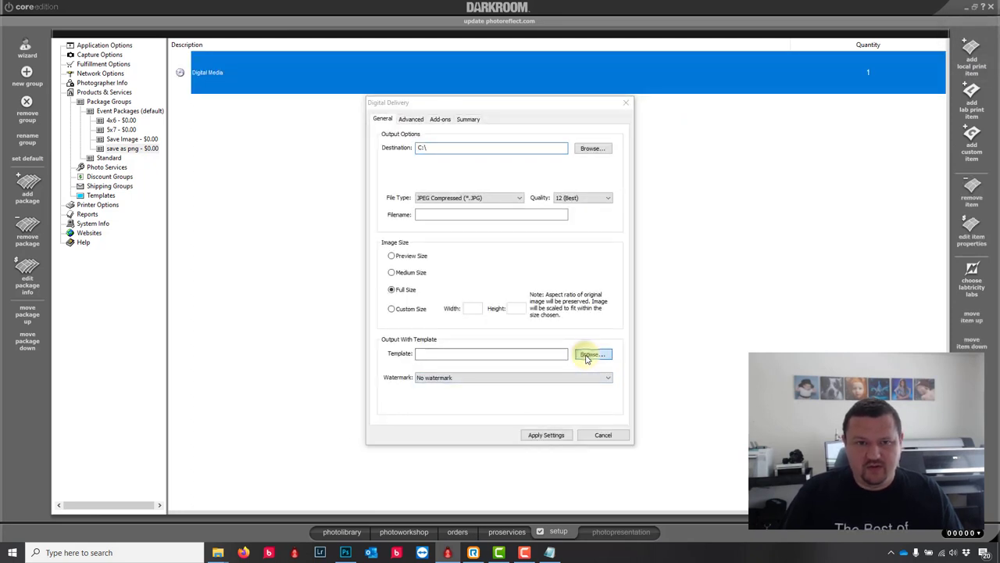
click(455, 149)
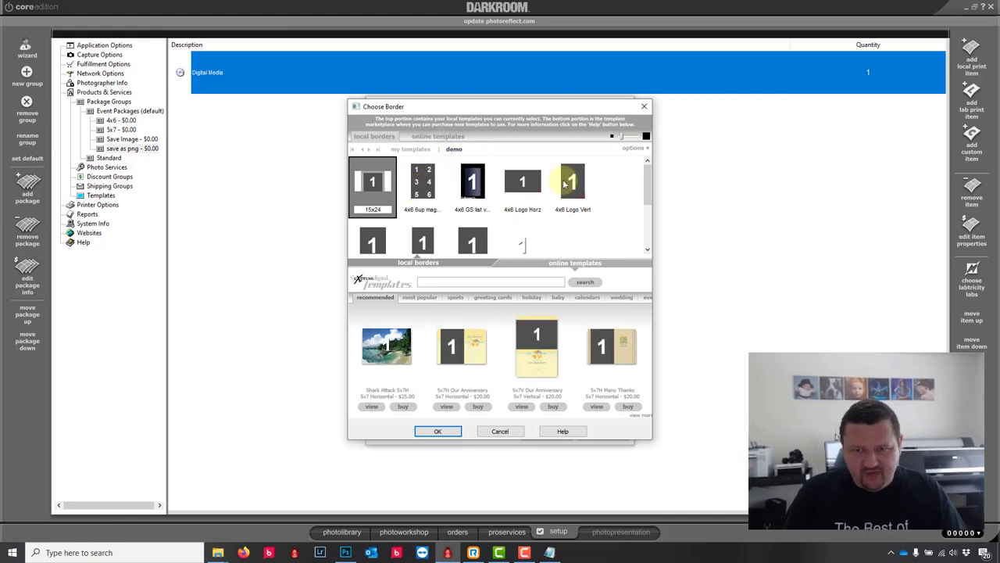
scroll(649, 196, down, 2)
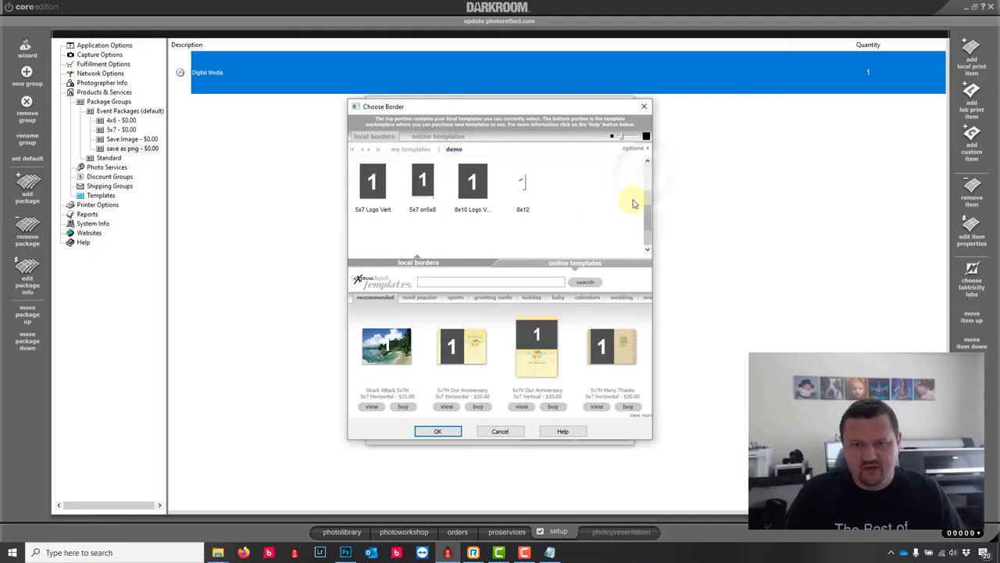
click(522, 184)
click(437, 430)
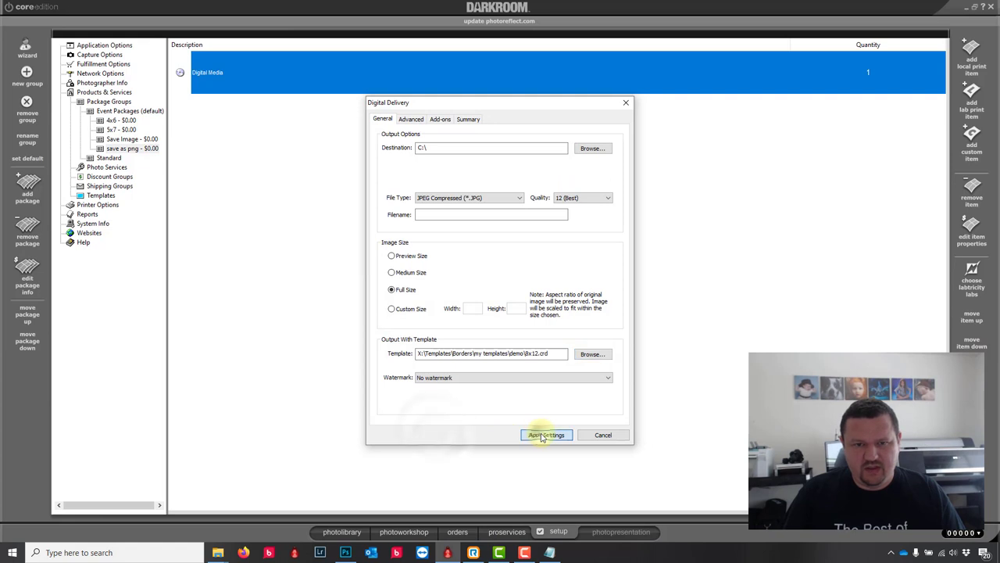
Step: Set the output file type to PNG, saved to a new png folder, and apply the settings
click(493, 200)
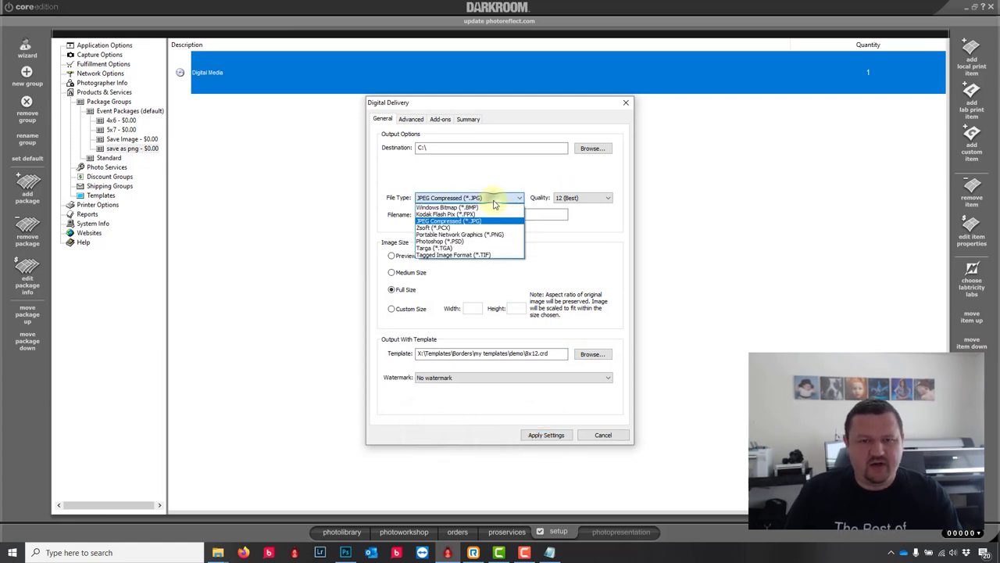
click(446, 235)
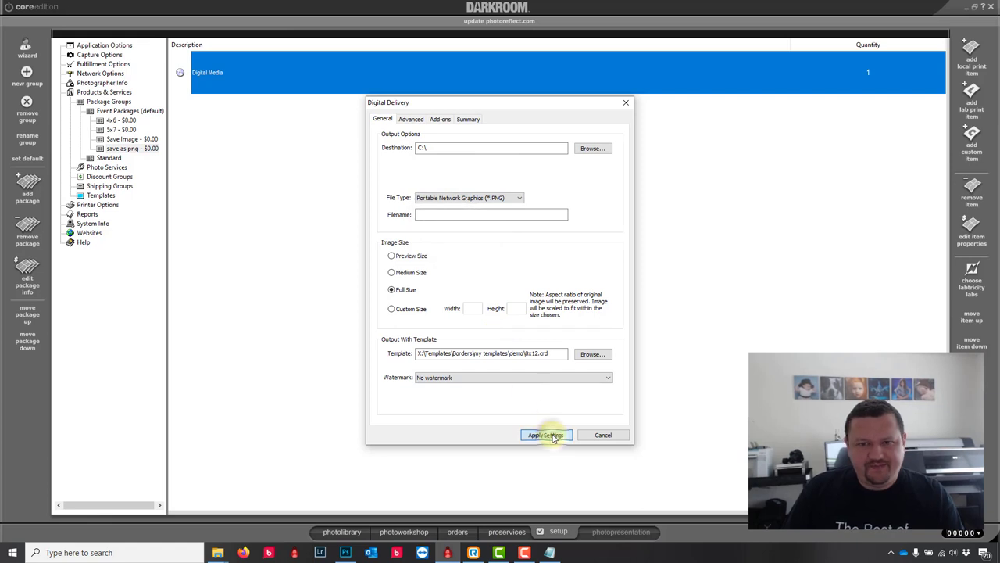
click(586, 148)
click(457, 372)
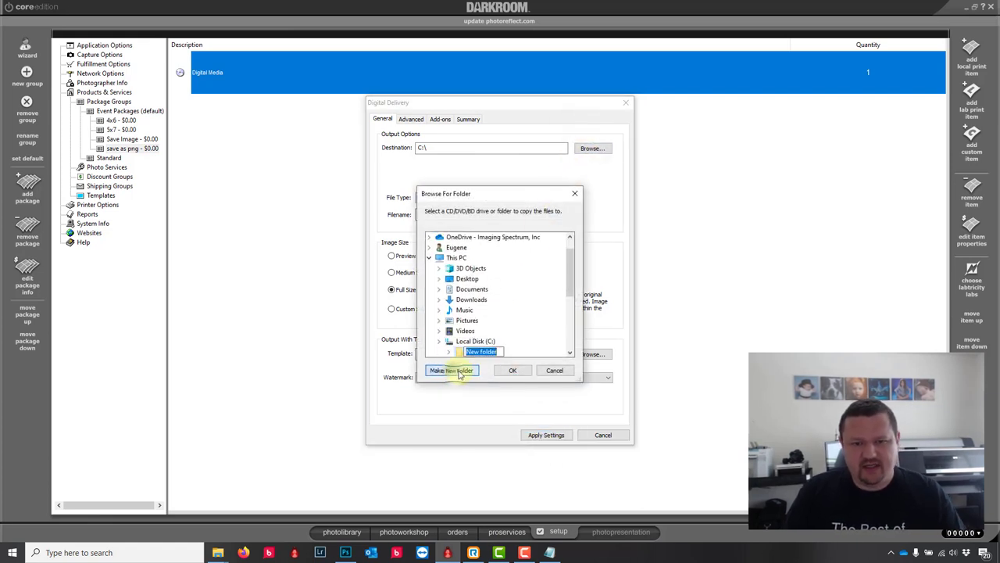
text(png)
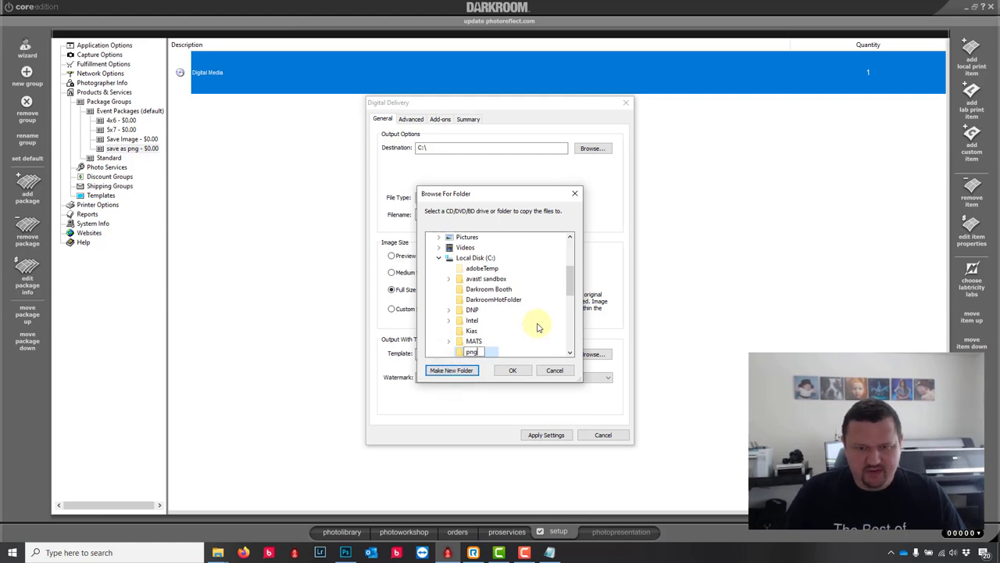
click(510, 371)
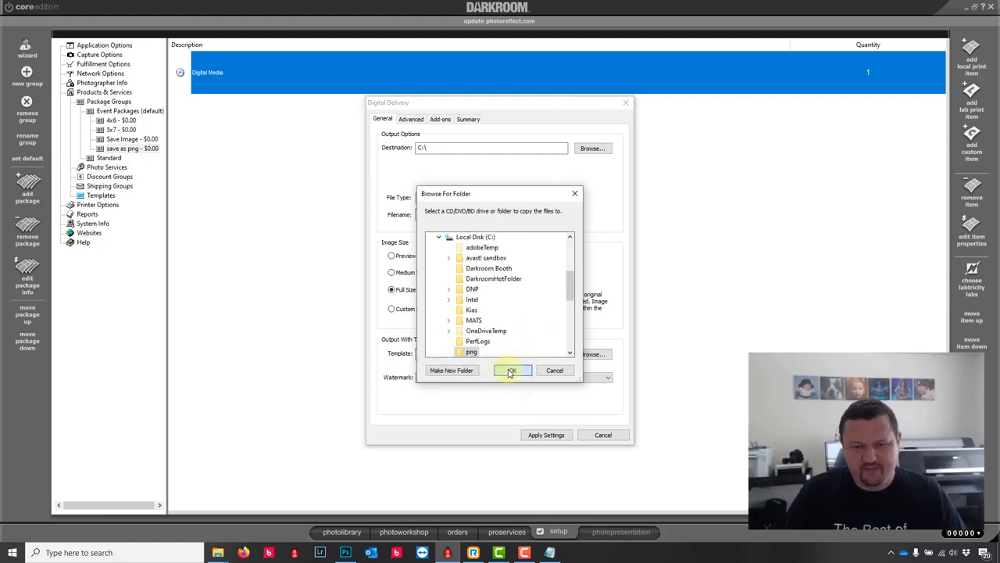
click(546, 434)
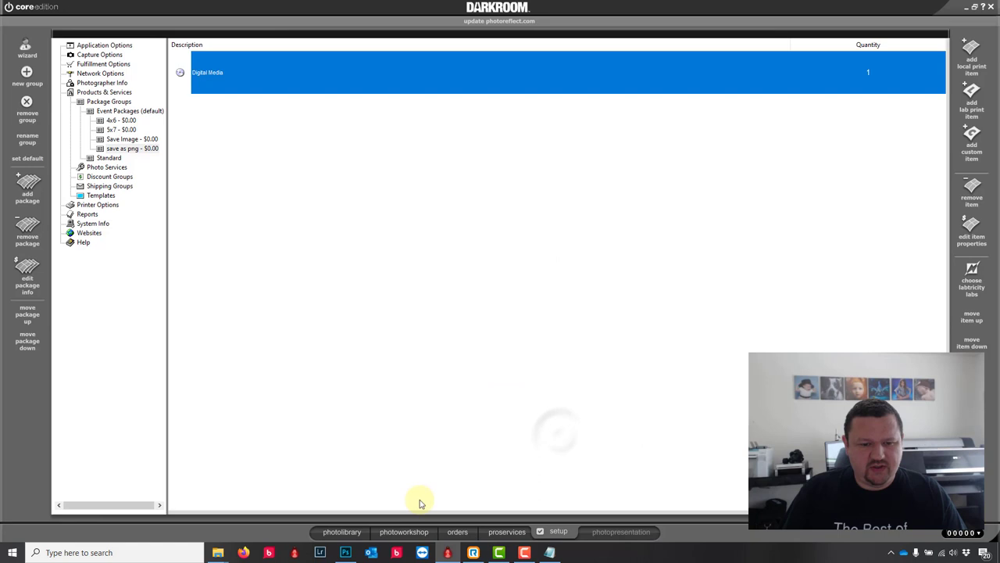
Step: Select both photos in the Greenscreen Event photo library
click(342, 533)
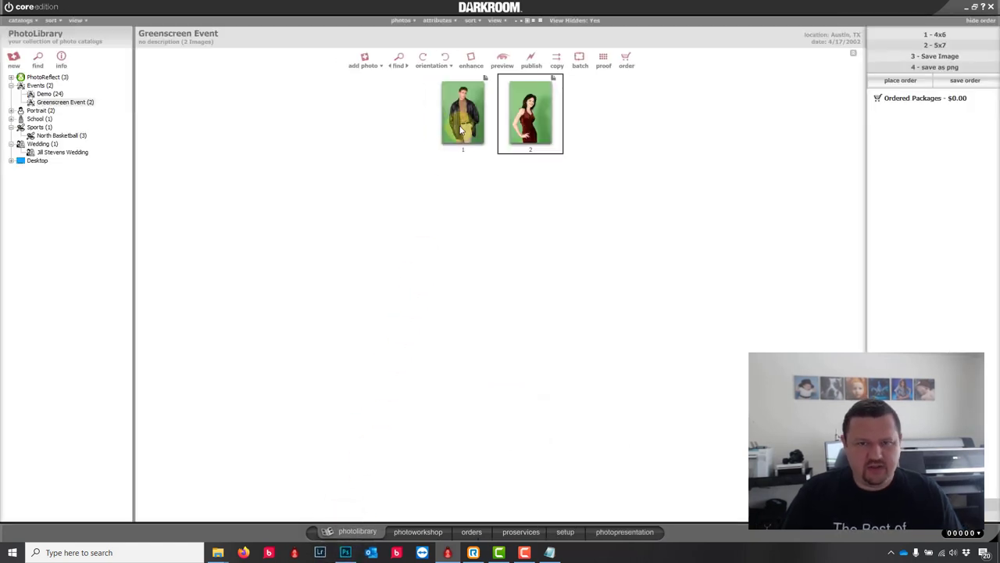
click(461, 131)
key(ctrl+a)
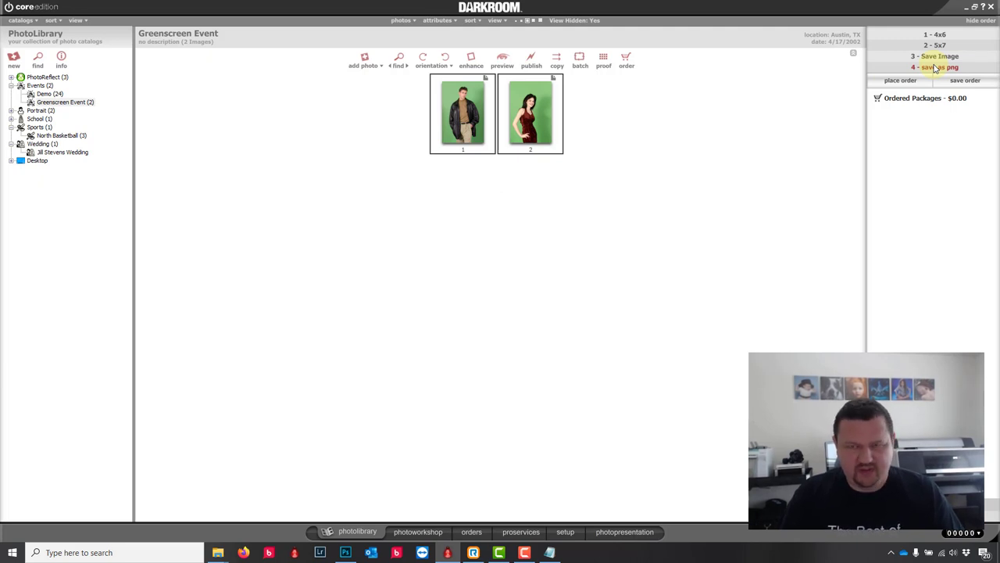
Step: Minimize Darkroom, close the text.crd Notepad and graphics windows, and open the Desktop folder
click(969, 10)
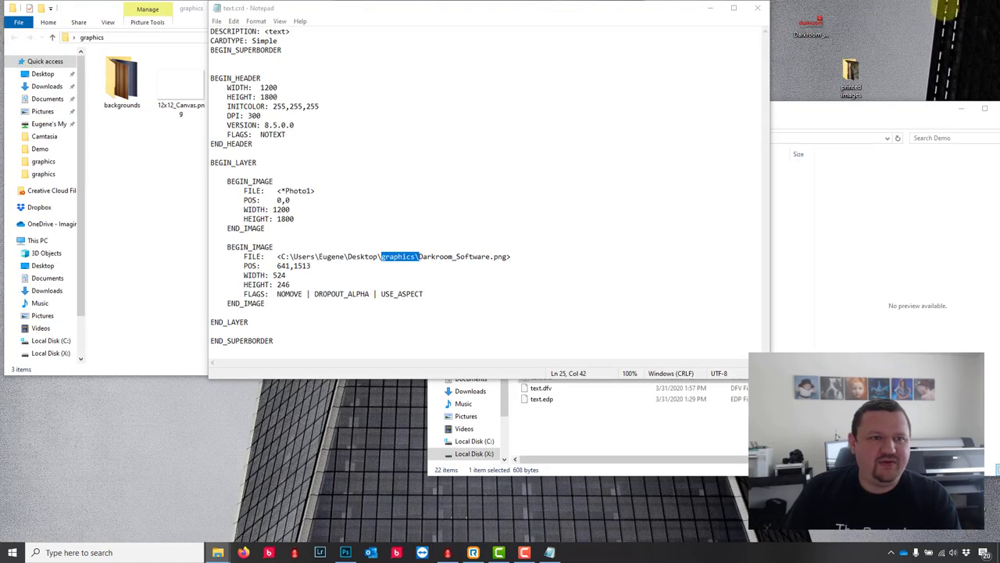
click(757, 8)
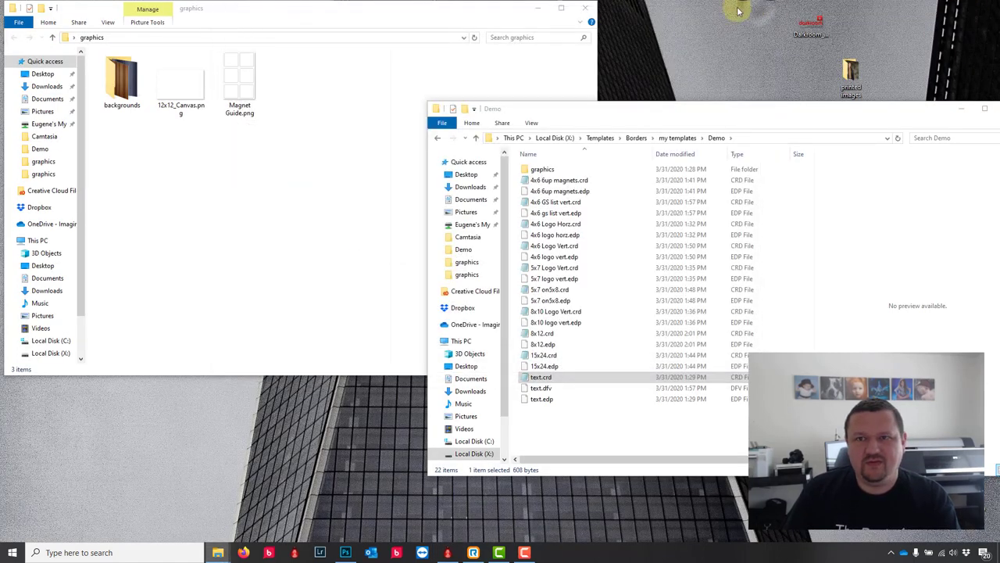
click(585, 8)
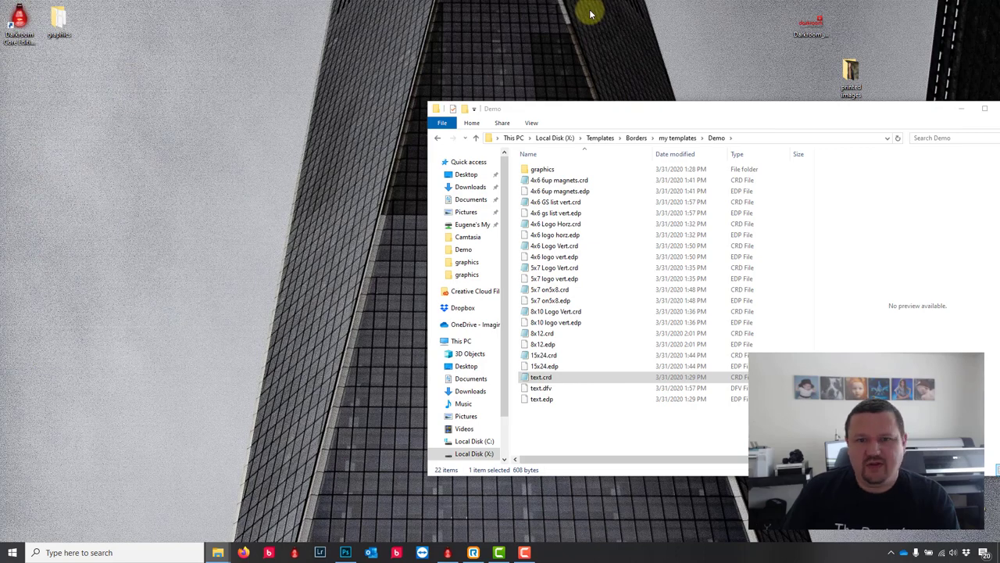
click(461, 341)
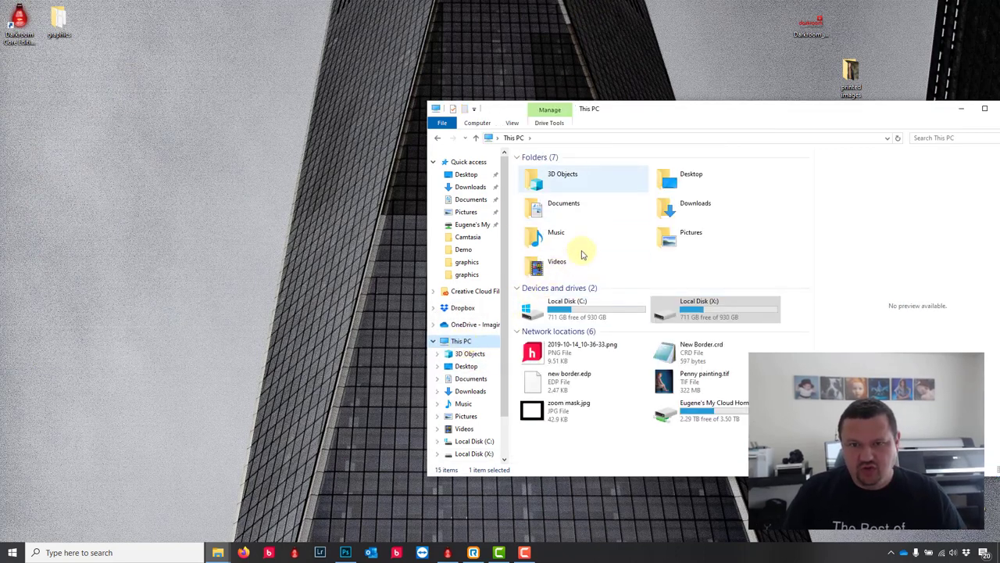
double_click(673, 181)
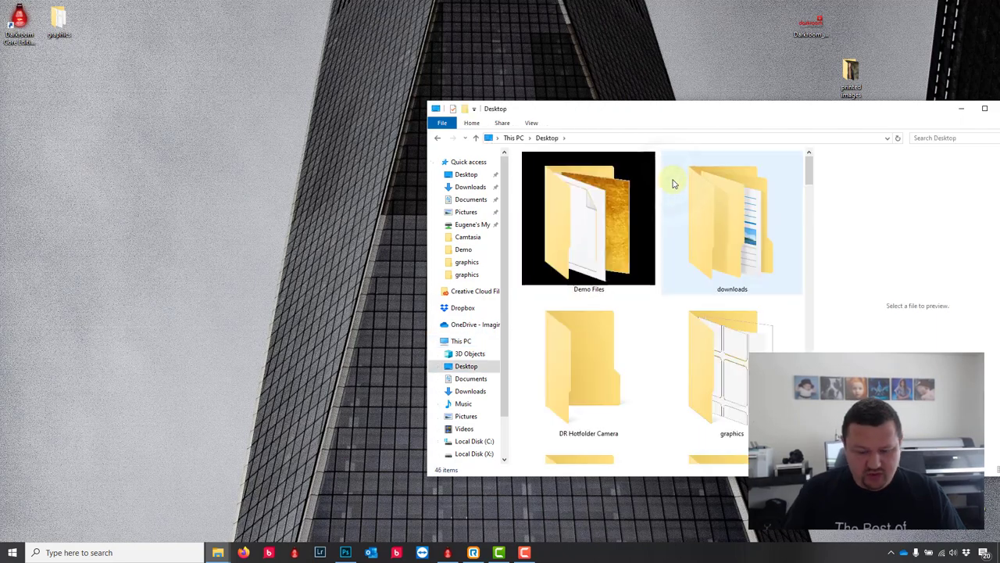
key(p)
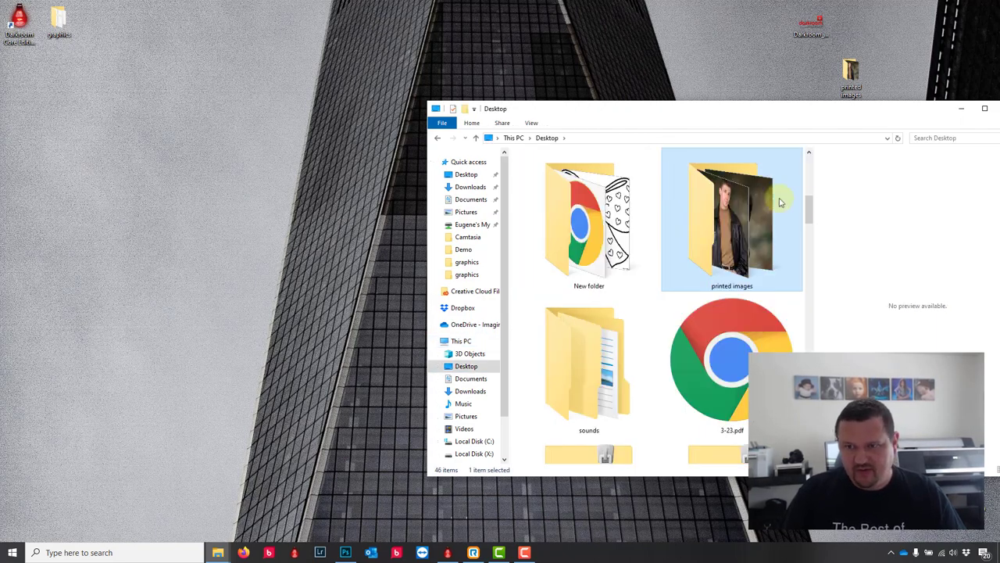
drag(809, 202, 810, 292)
click(367, 114)
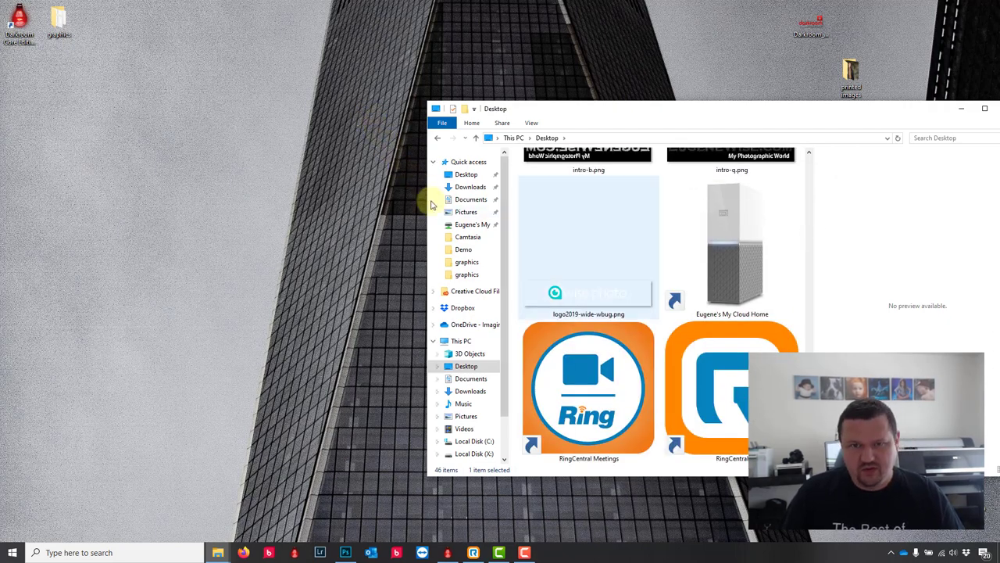
click(563, 383)
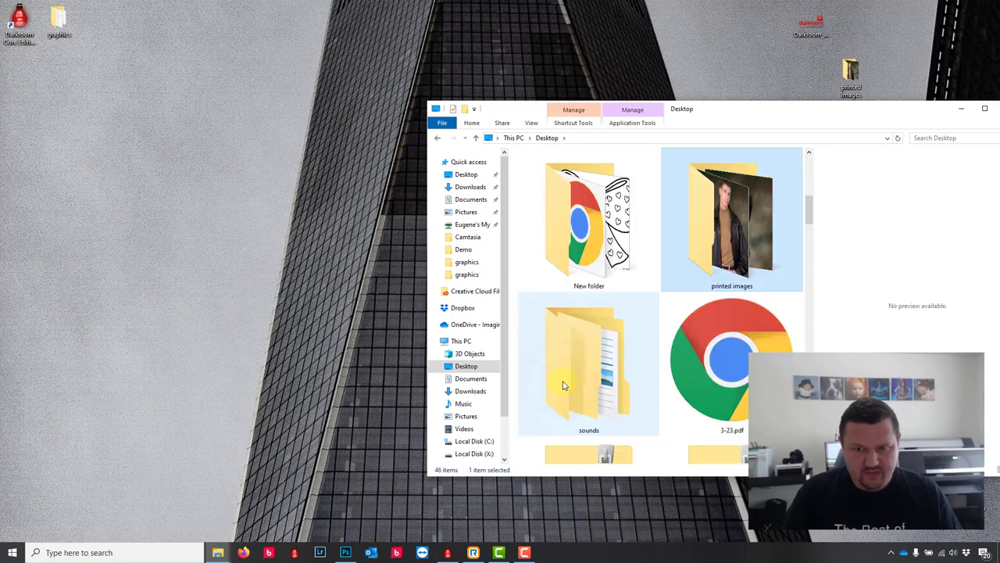
key(p)
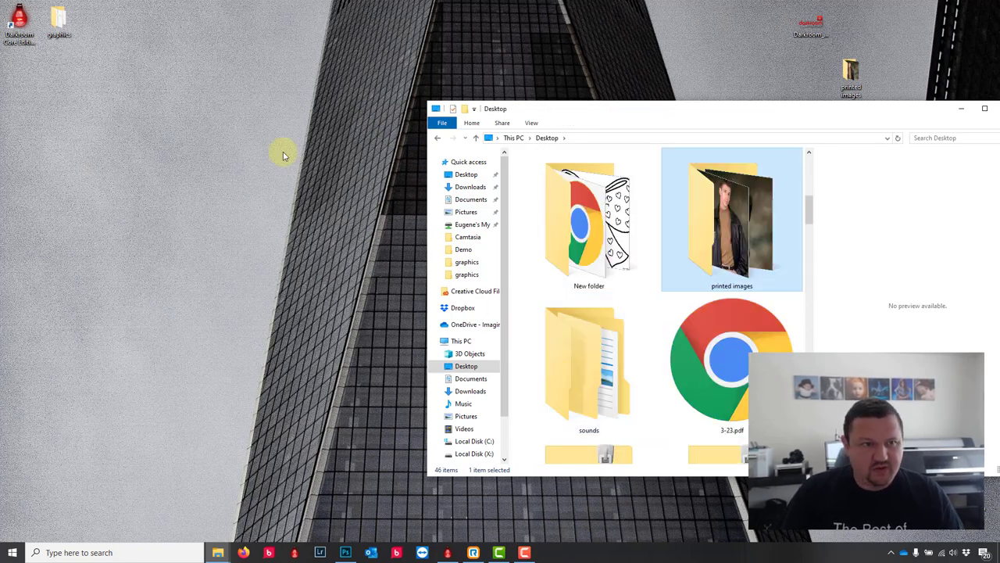
Step: Create a new folder named png on the desktop and return to Darkroom
right_click(283, 153)
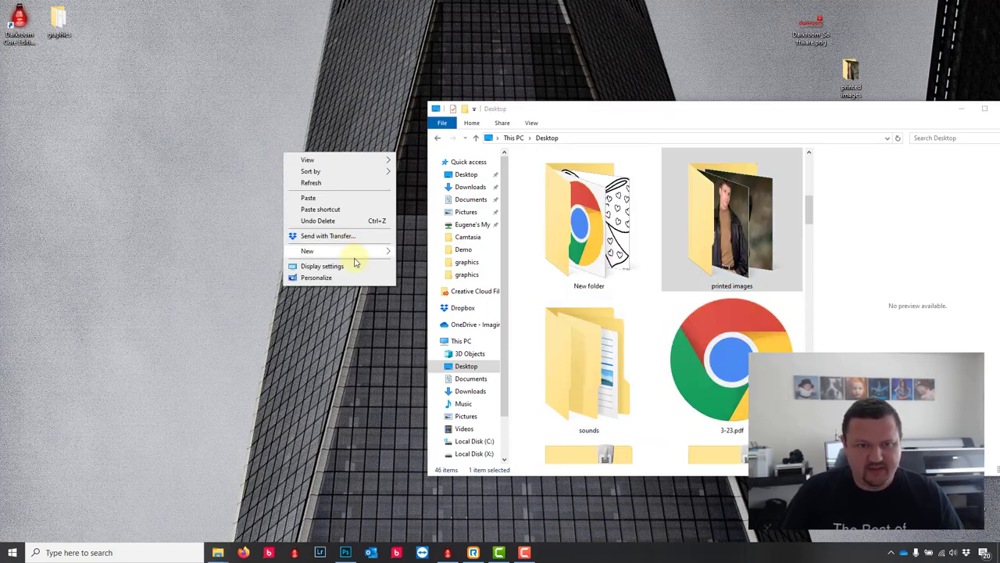
mouse_move(356, 257)
click(408, 251)
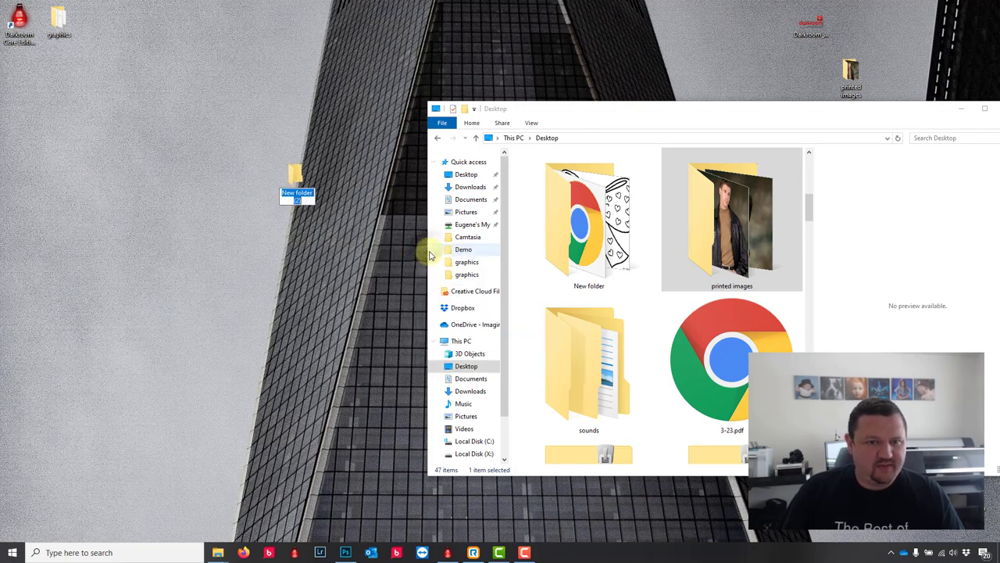
text(pri)
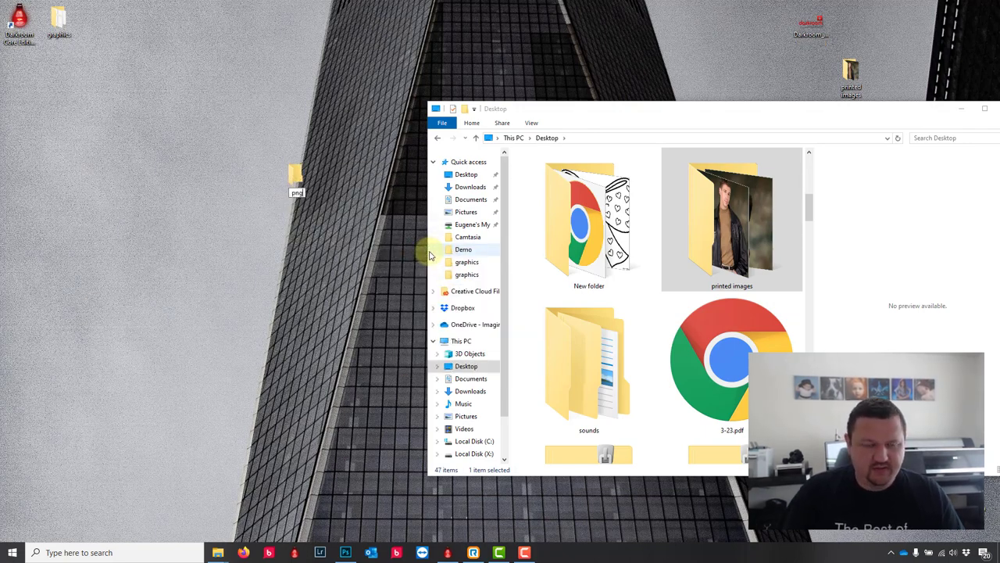
key(Return)
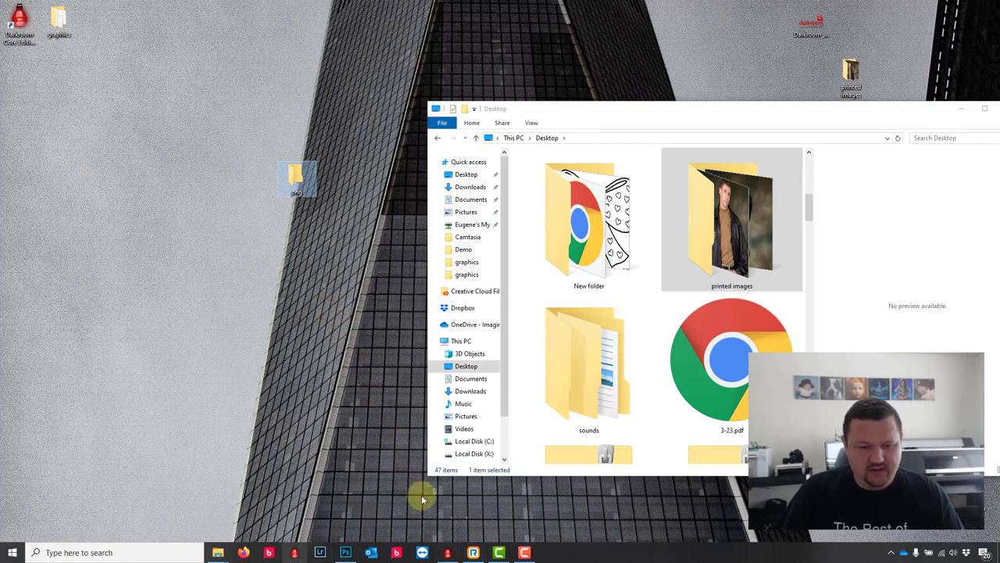
click(447, 553)
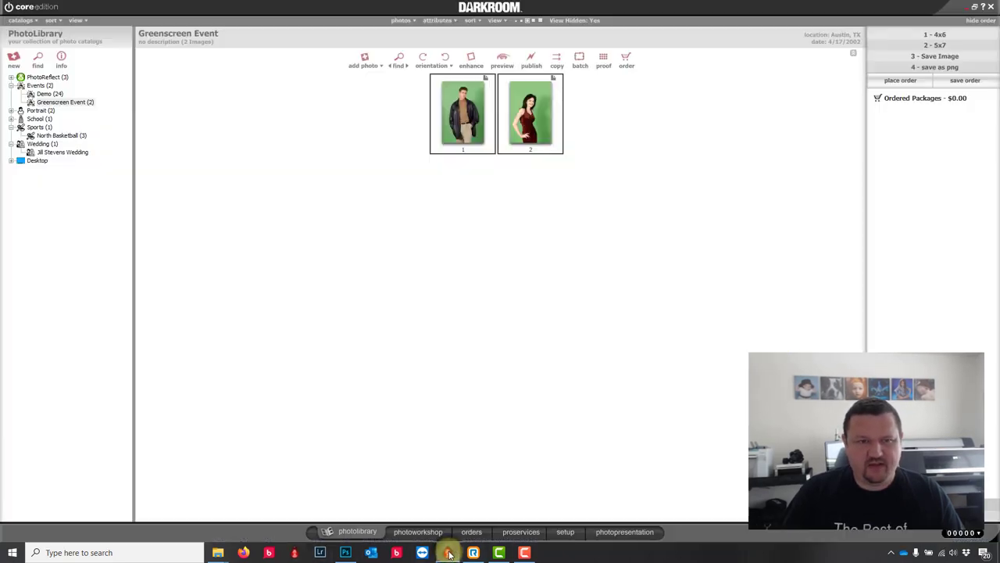
Step: Reopen the Digital Media delivery settings in setup, then call up File Explorer's windows
click(569, 531)
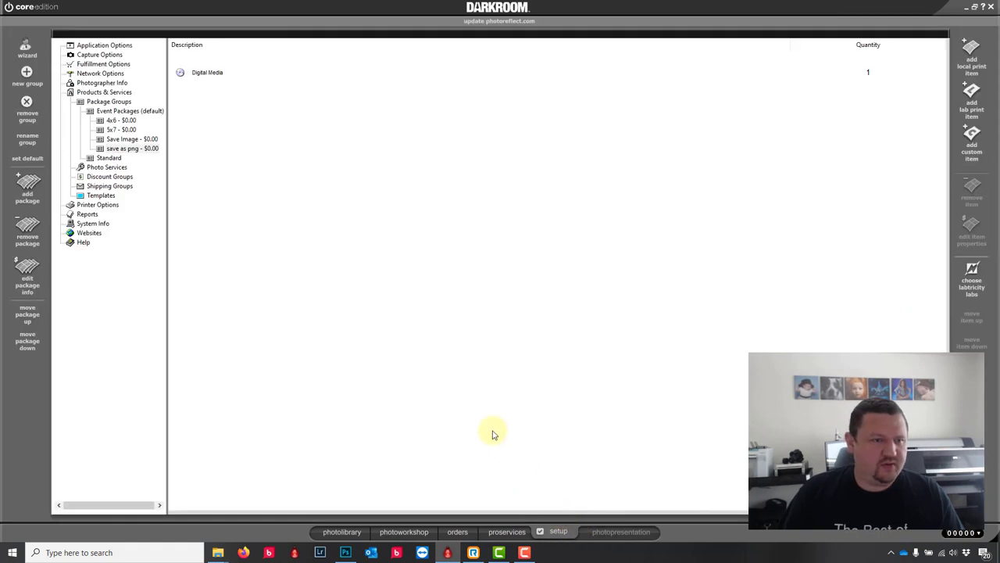
double_click(205, 74)
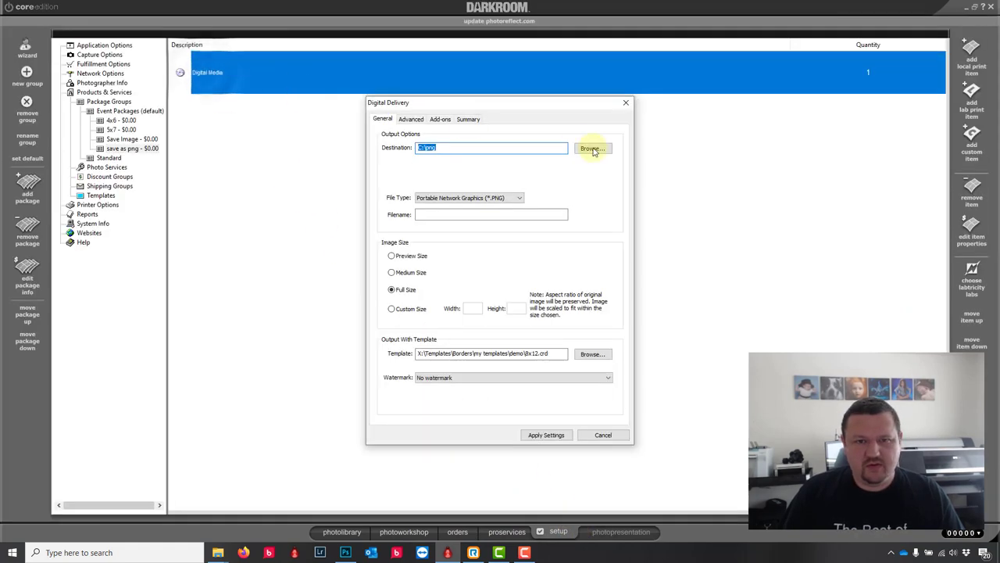
click(218, 552)
Step: Confirm C:\png contains green1.png and green2.png, then close Darkroom's Digital Delivery settings
click(305, 511)
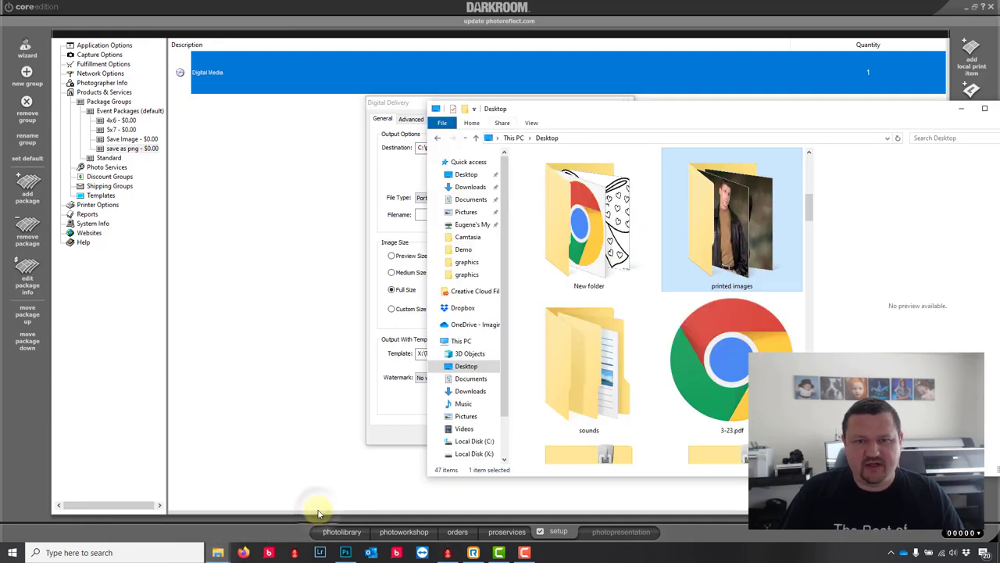
click(473, 441)
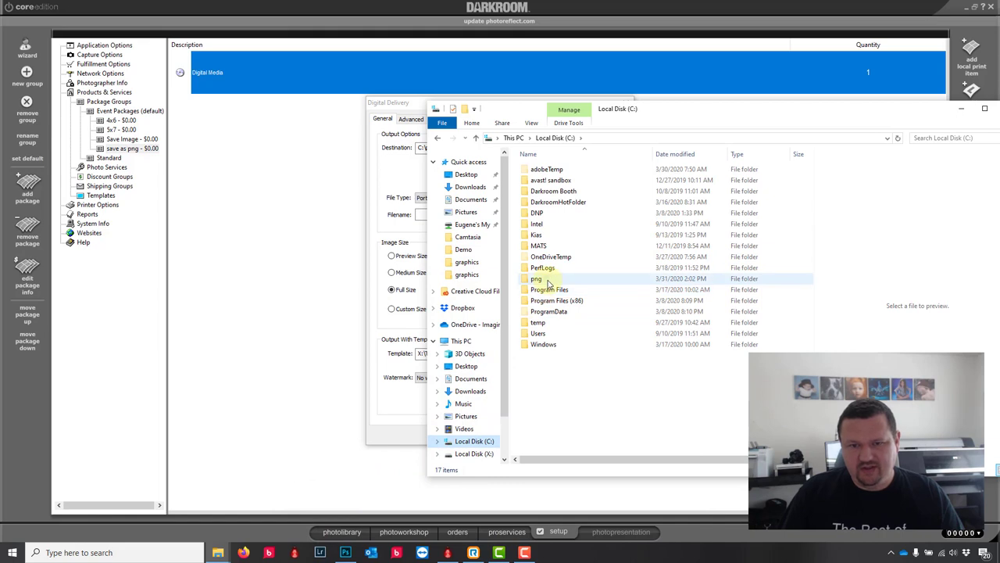
double_click(539, 279)
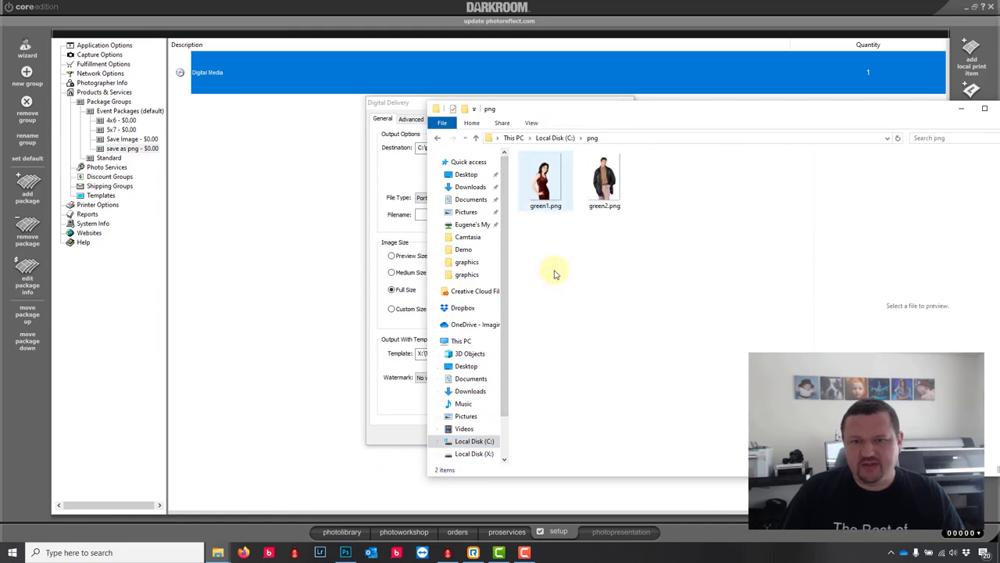
click(610, 194)
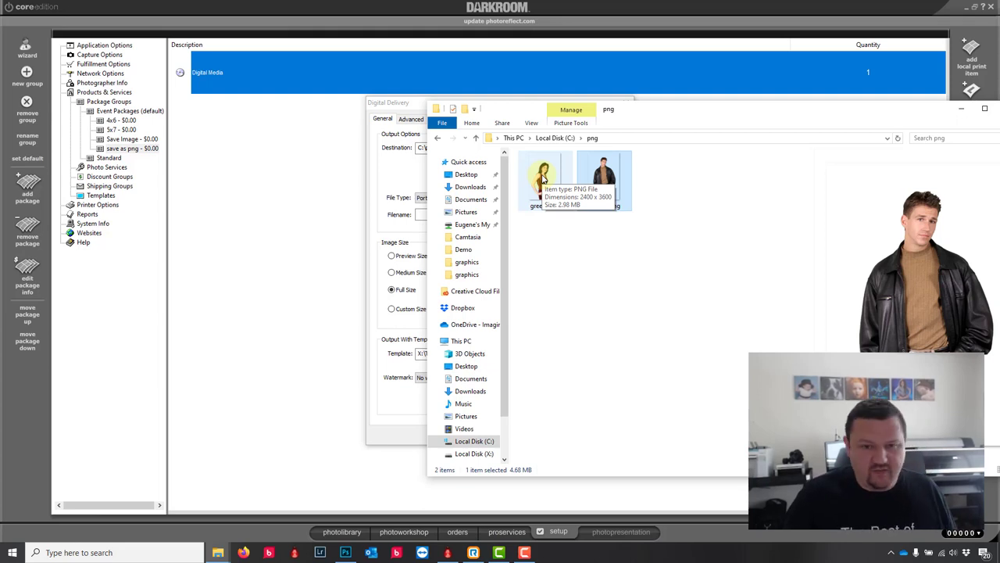
click(301, 167)
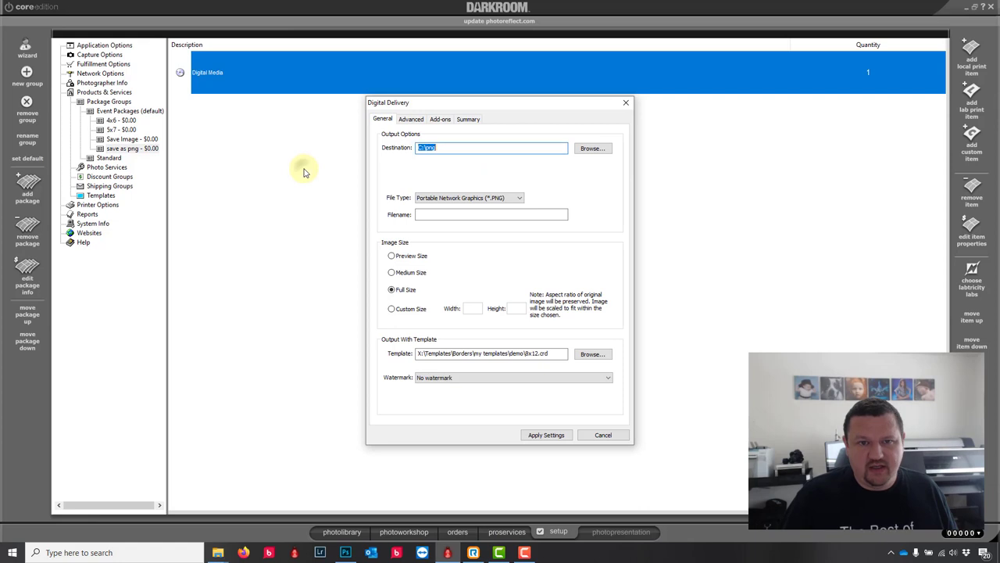
click(626, 103)
Step: Start a new border template in the Templates > Borders > My Templates > Demo group
click(103, 196)
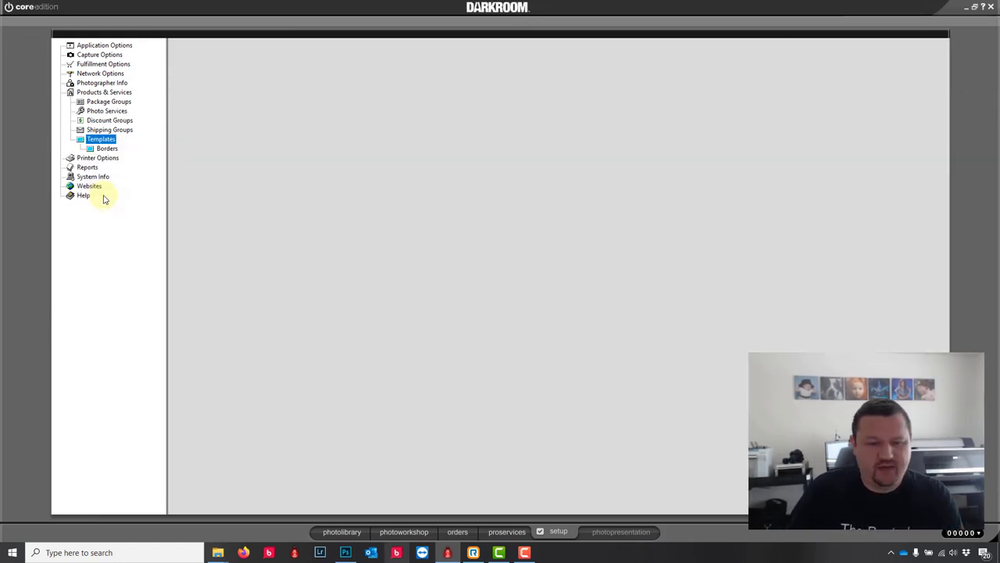
click(108, 149)
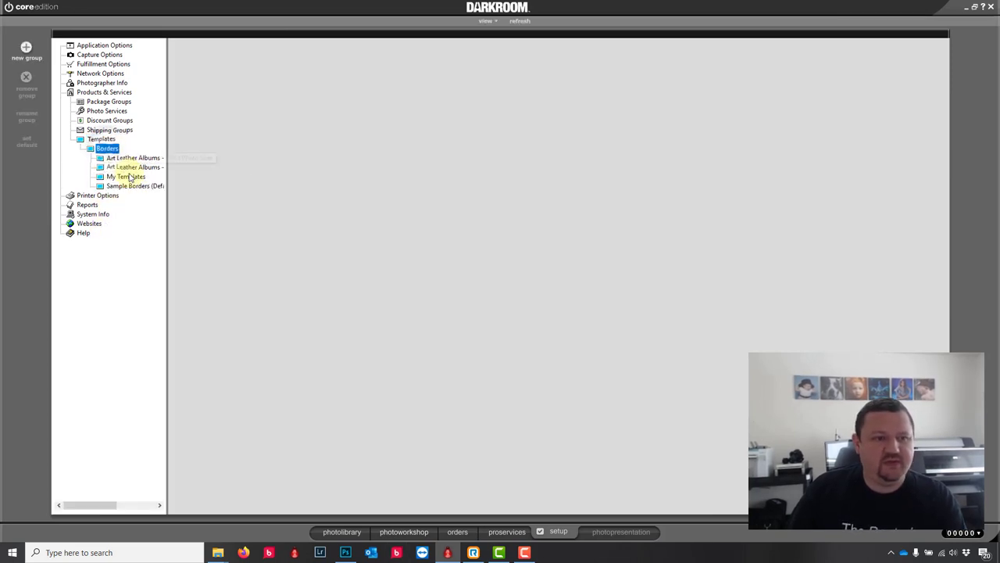
click(131, 177)
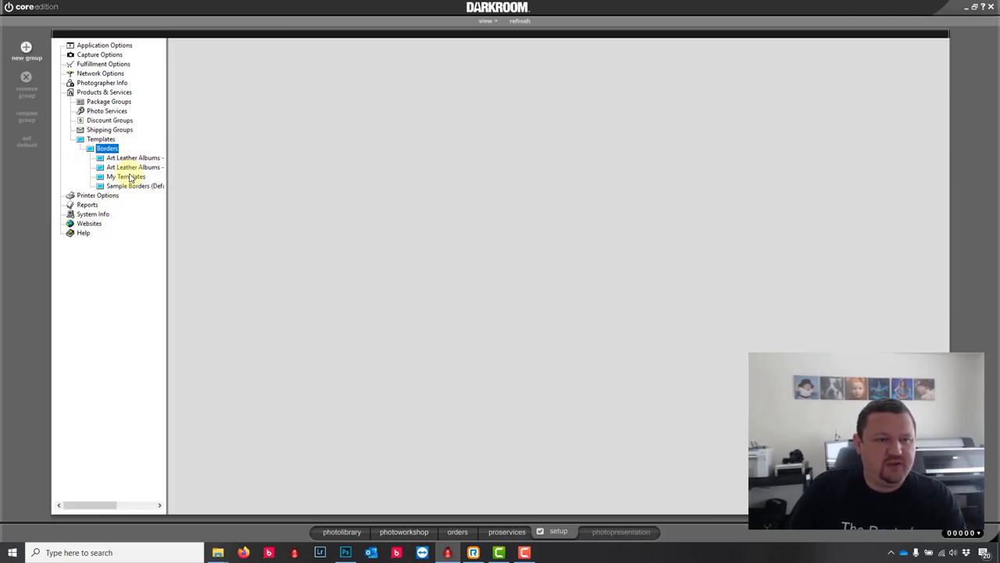
click(127, 187)
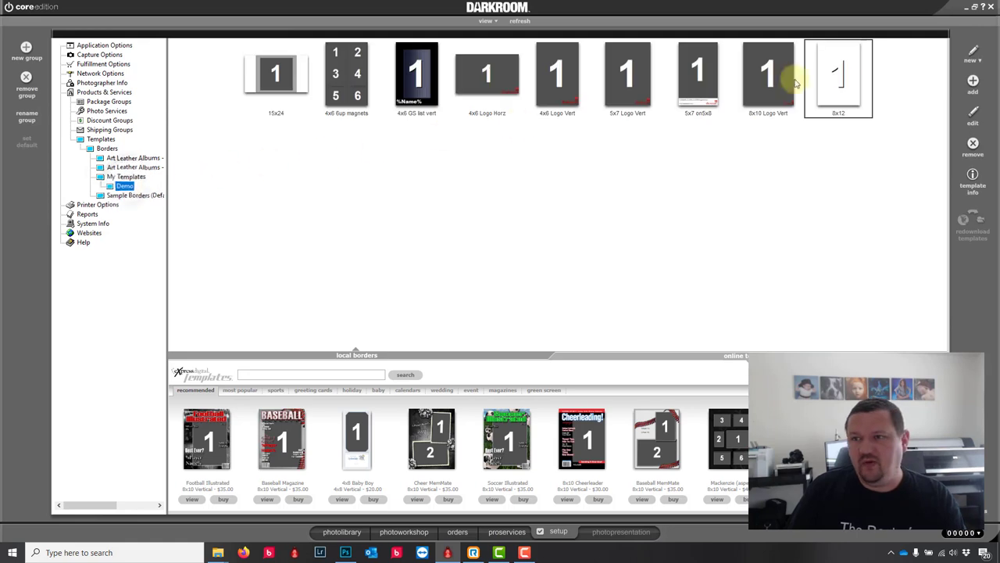
double_click(860, 91)
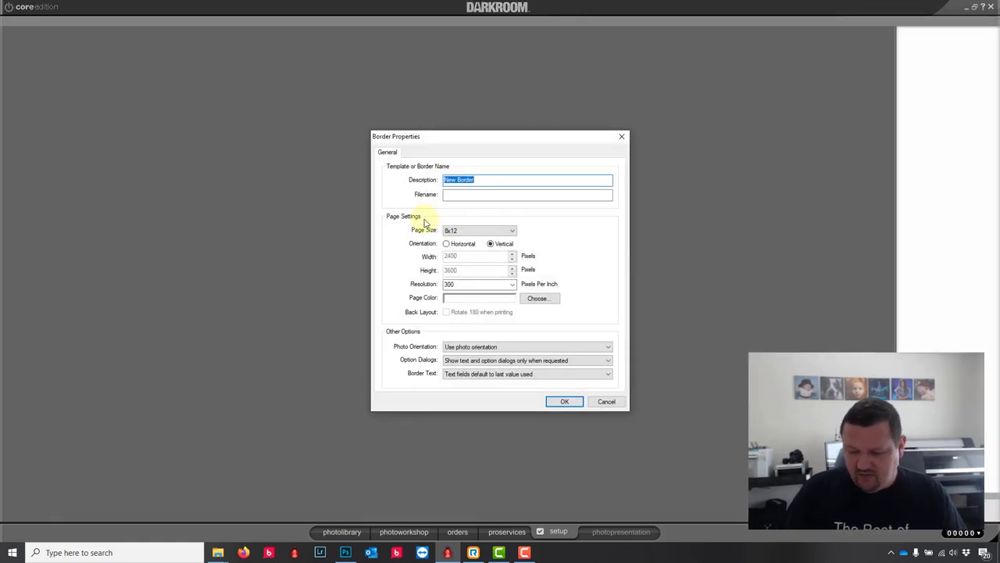
Step: Name the border '16x20 comp' with a horizontal 16x20 page size
text(16x20 comp)
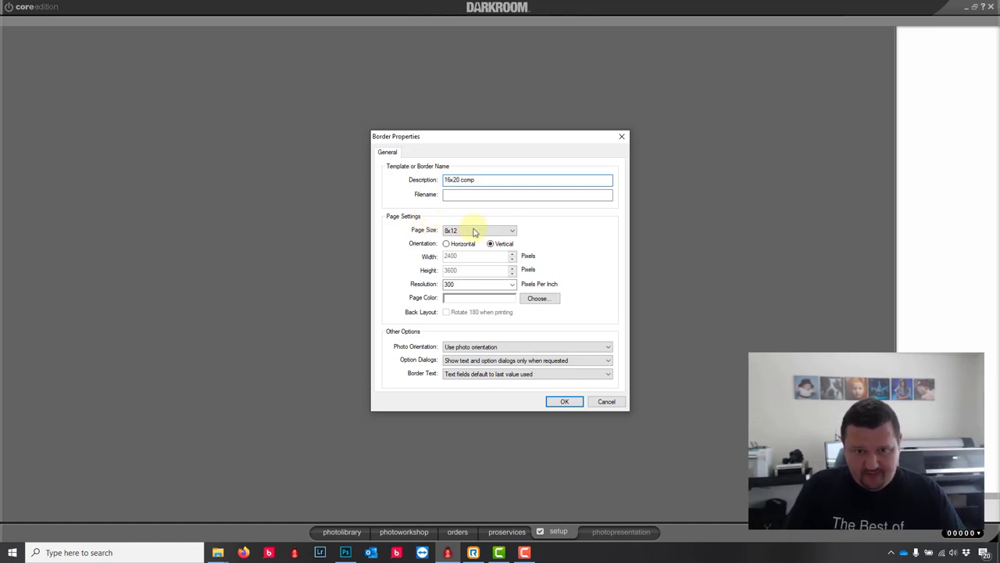
click(490, 232)
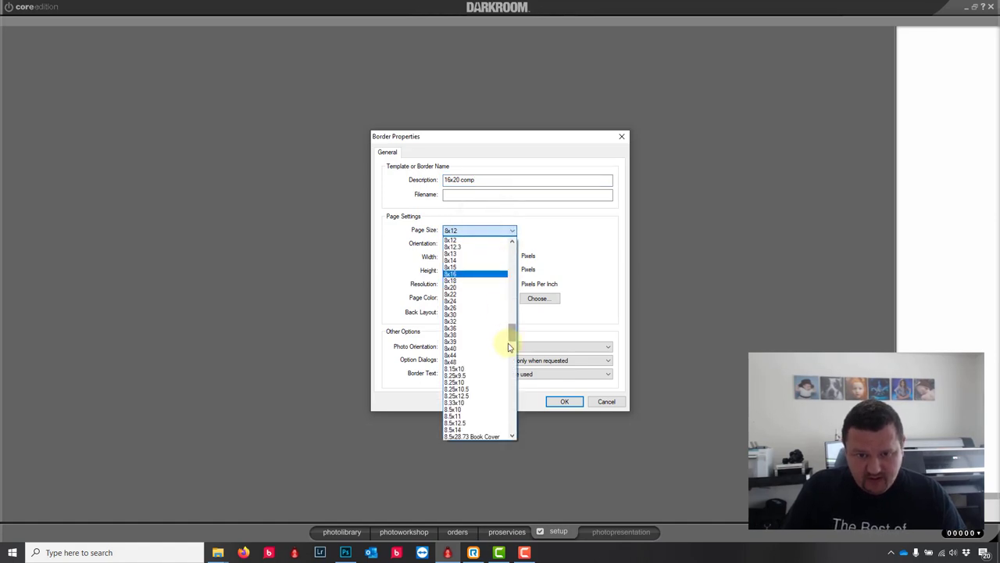
click(514, 372)
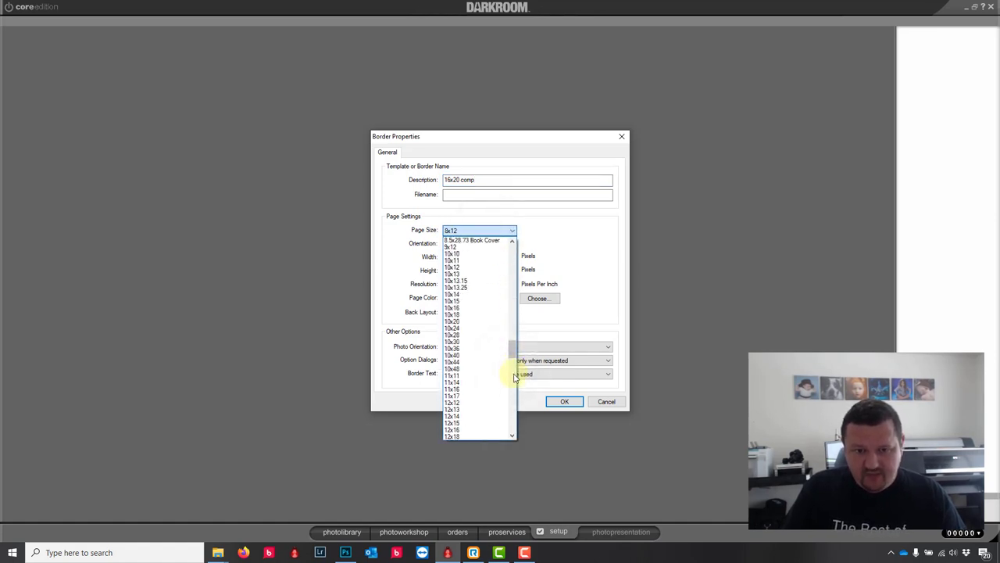
click(514, 377)
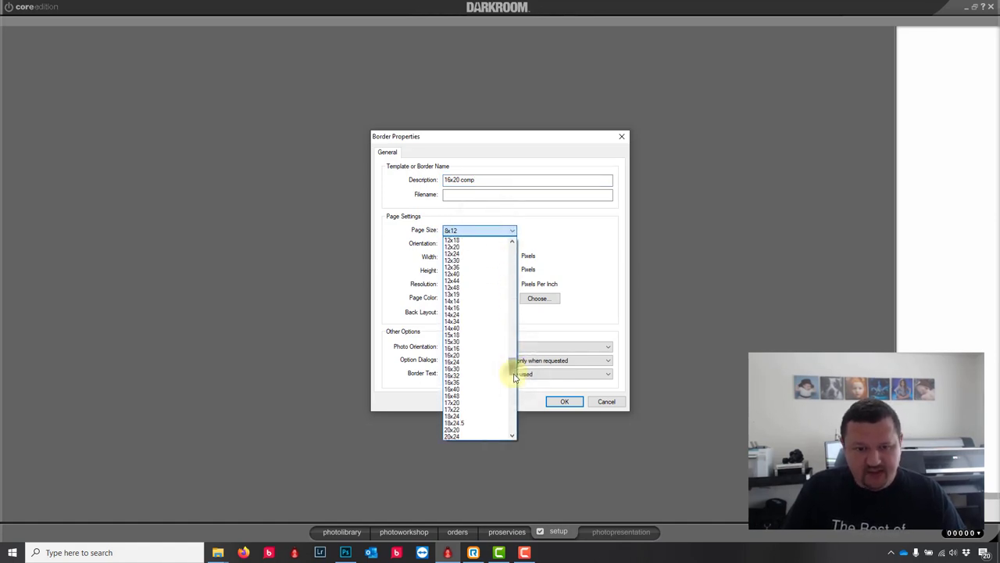
click(464, 358)
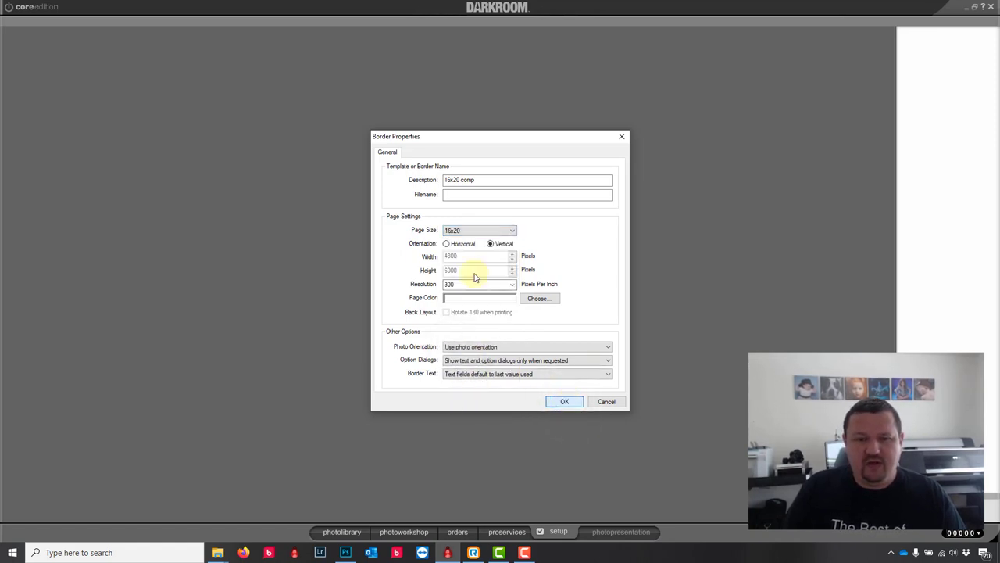
click(457, 249)
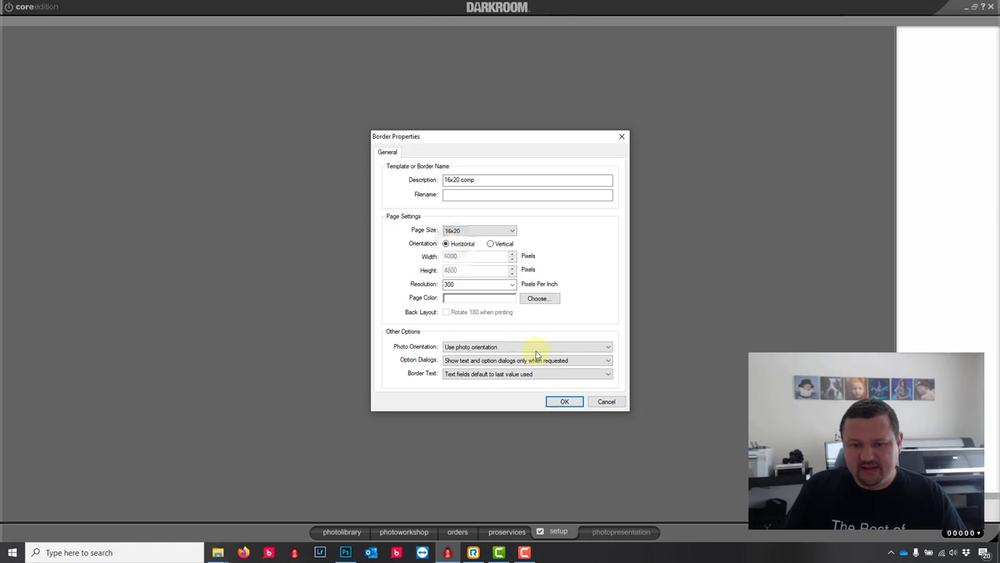
click(564, 401)
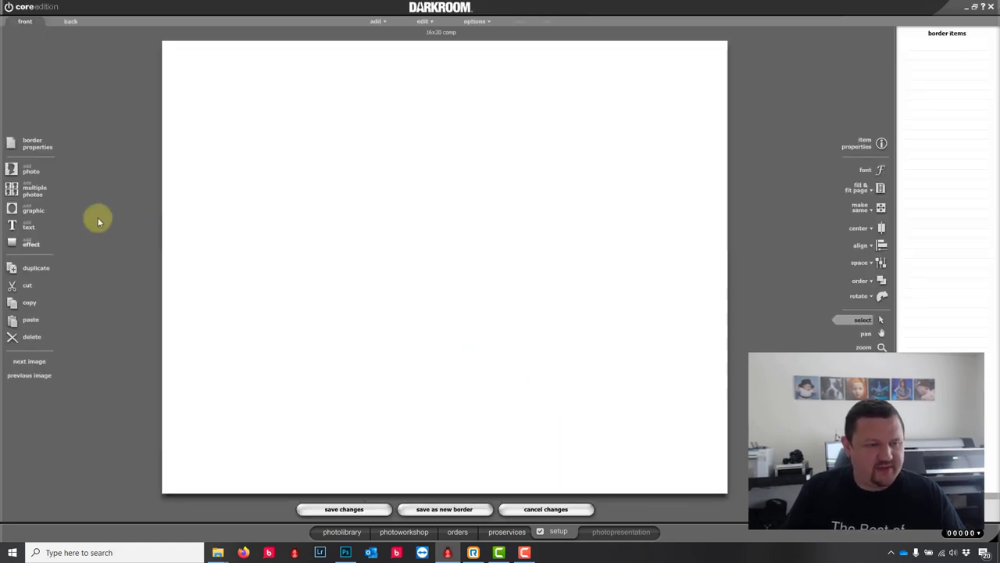
Step: Add a 2x2 multiple-photo composite to the 16x20 border
click(23, 192)
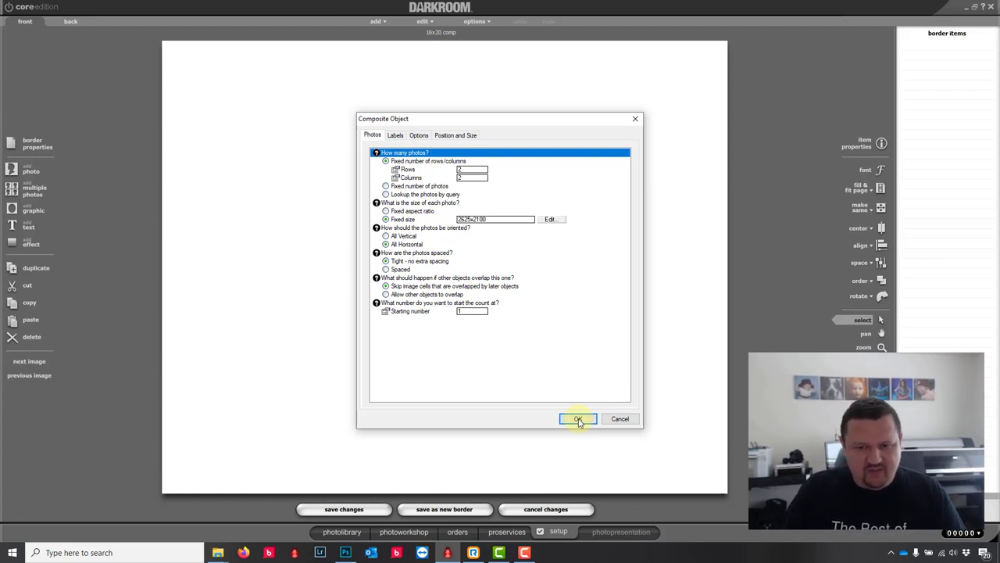
click(578, 420)
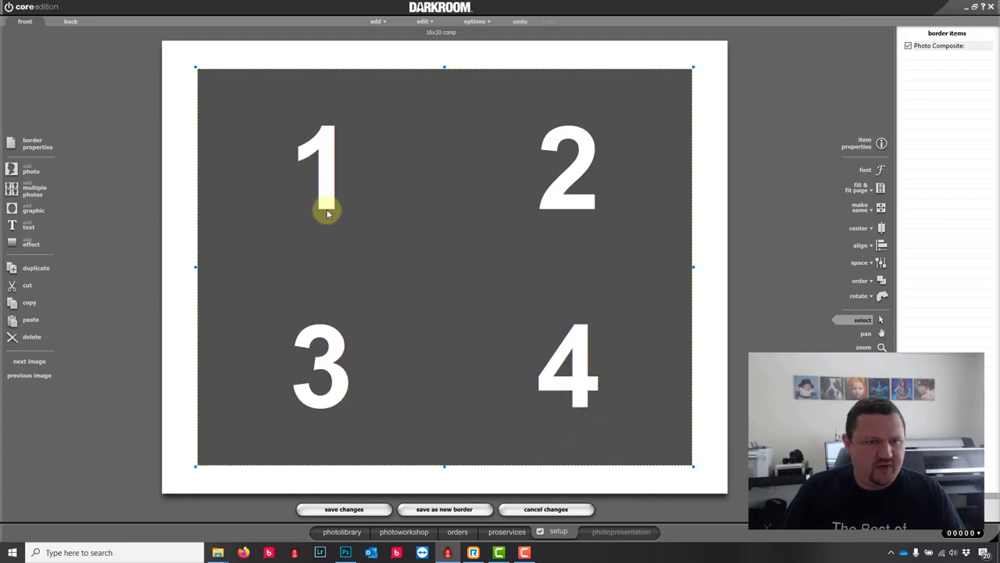
double_click(286, 180)
Step: Set the composite grid to 12 rows by 8 columns and drag it to the page top
click(474, 170)
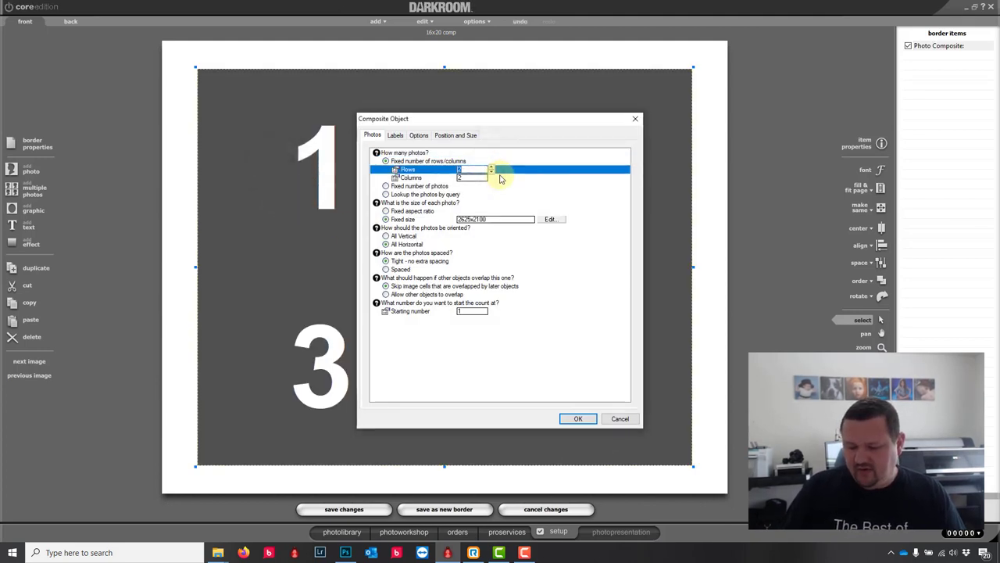
key(Tab)
key(Tab)
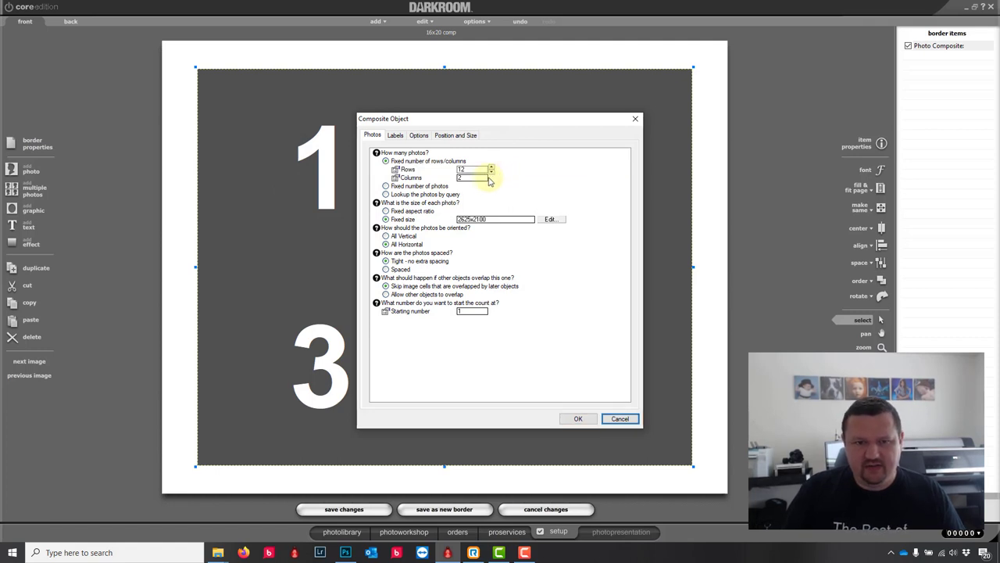
click(477, 180)
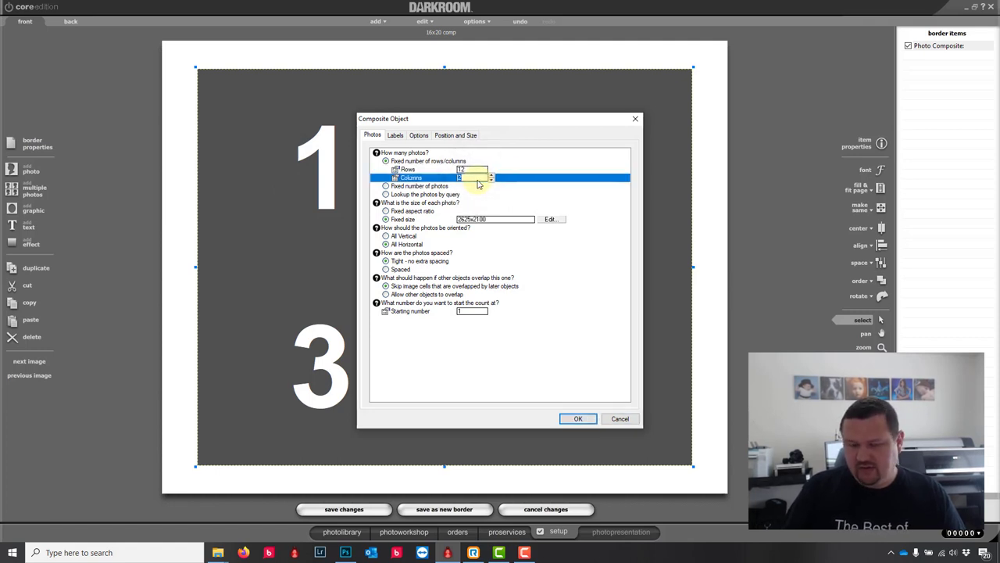
click(579, 418)
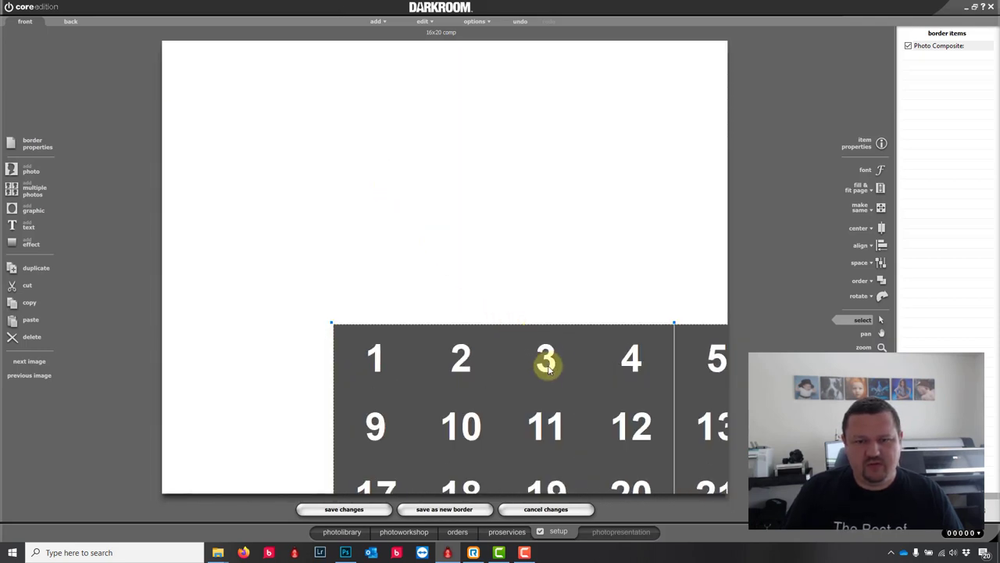
drag(544, 357, 412, 69)
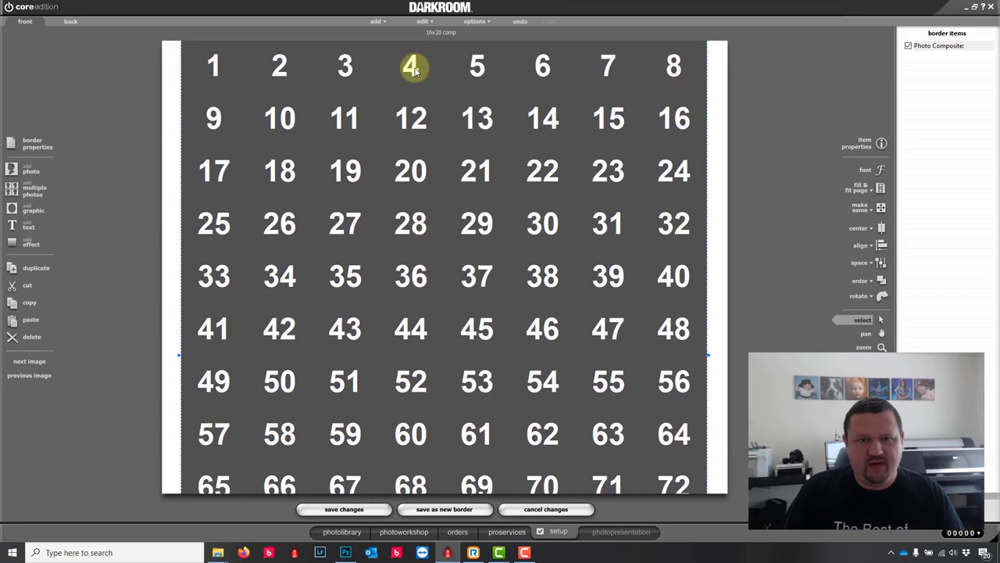
double_click(411, 69)
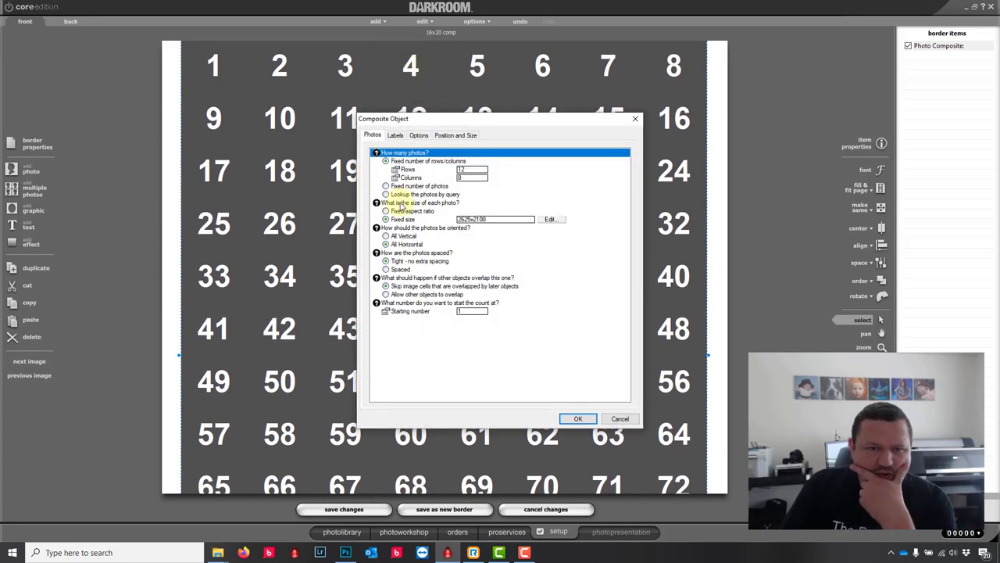
Step: Give the composite cells a fixed 4 x 5 Proof aspect ratio
click(386, 211)
click(492, 211)
click(444, 251)
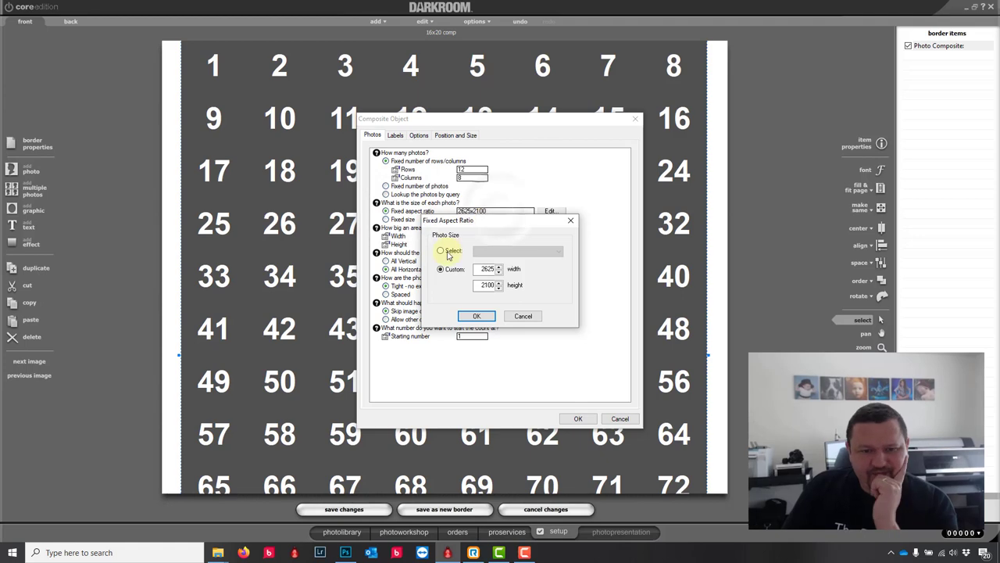
click(474, 319)
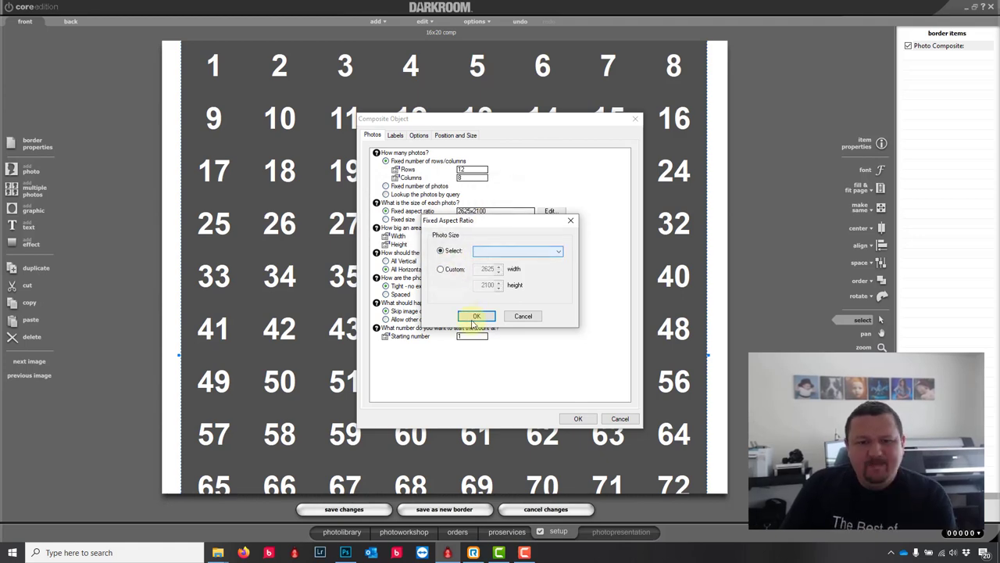
click(489, 252)
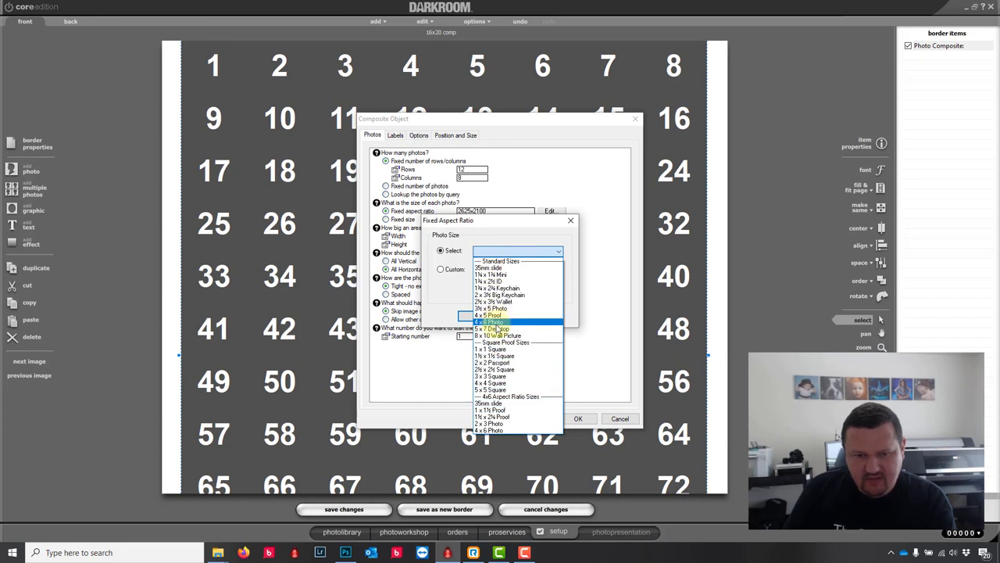
click(480, 315)
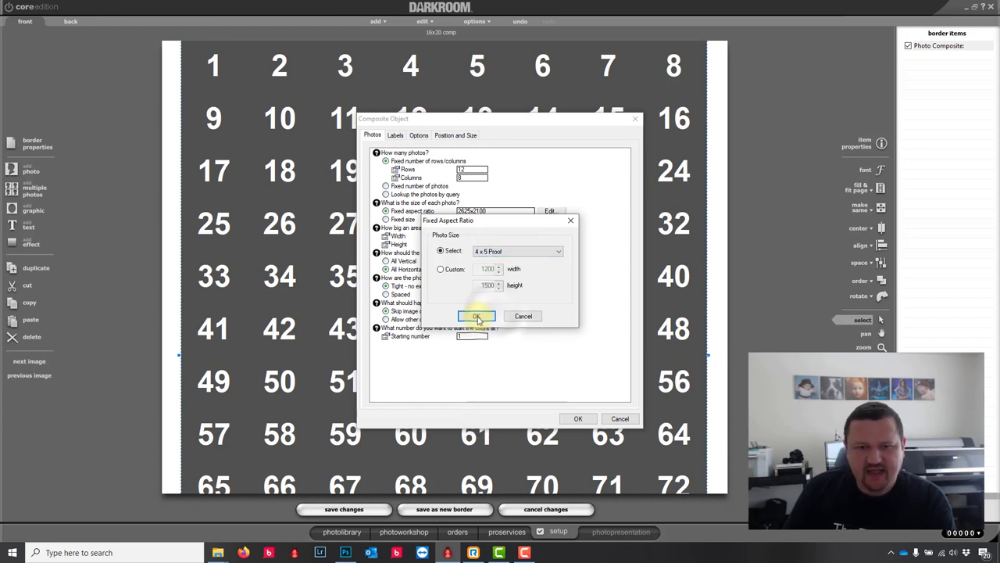
click(476, 317)
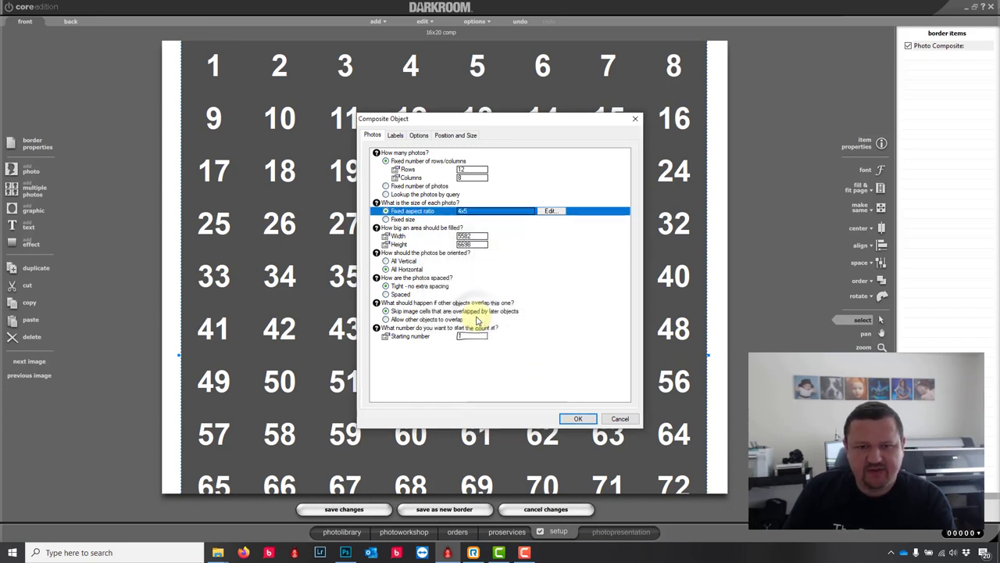
Step: Lay out the composite as 8 rows by 10 columns with all photos vertical
click(474, 179)
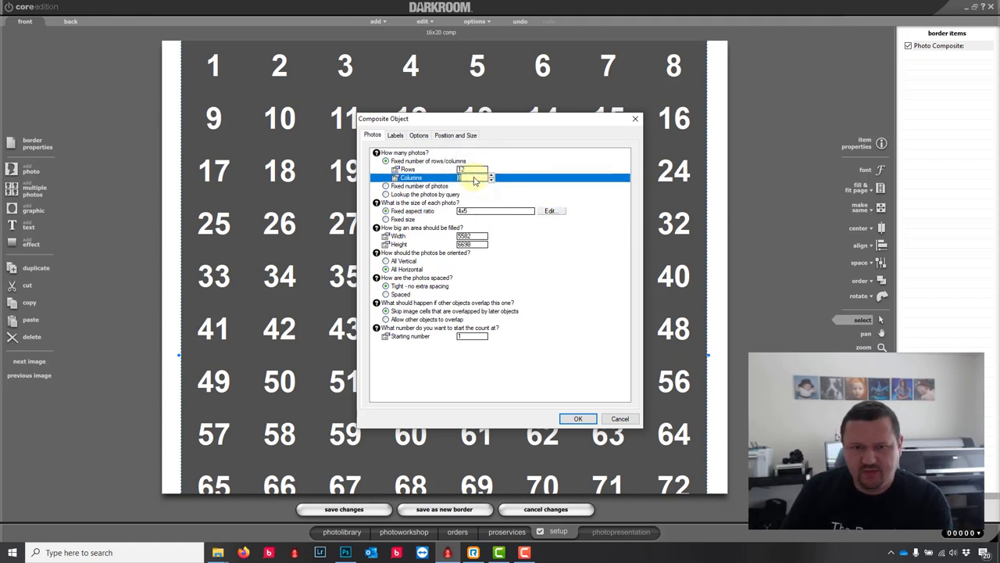
click(480, 170)
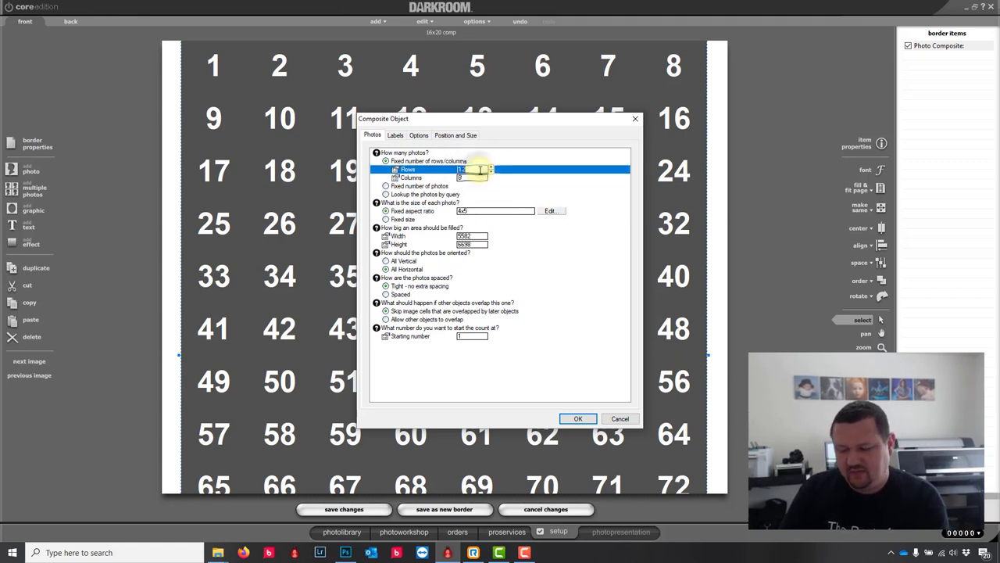
click(473, 180)
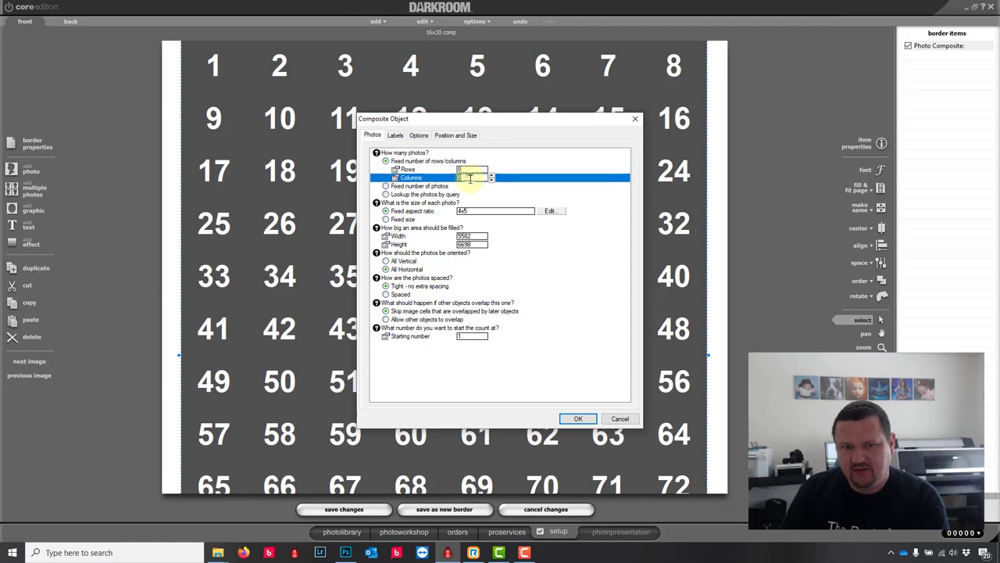
text(10)
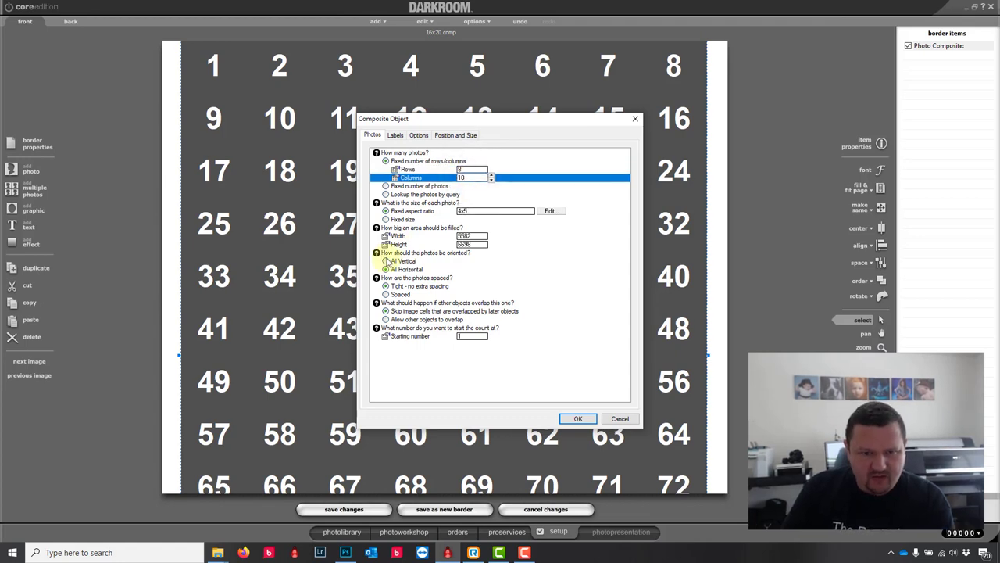
click(386, 261)
click(578, 418)
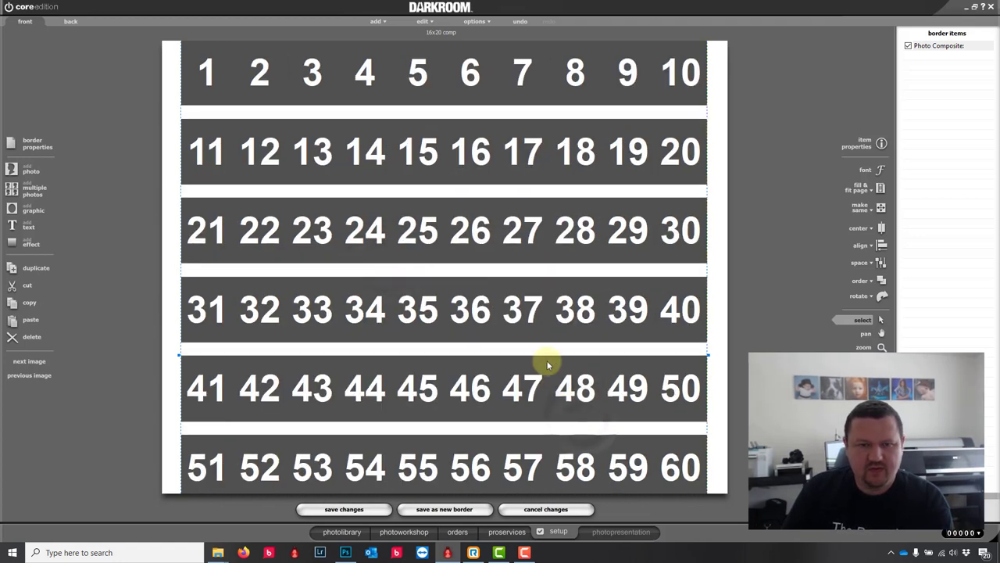
double_click(422, 160)
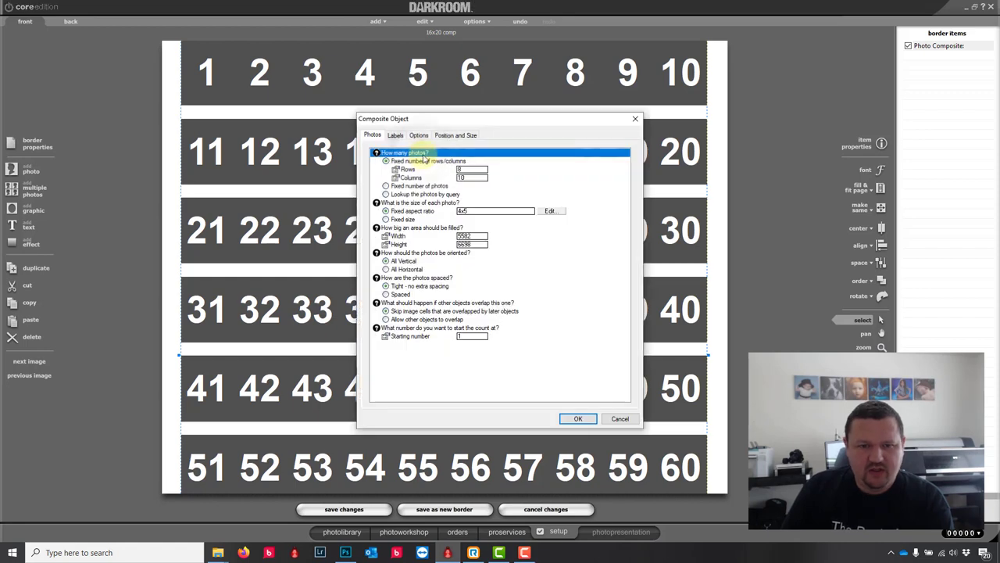
Step: Apply the predefined Oval mask to the composite's photo cells
click(425, 137)
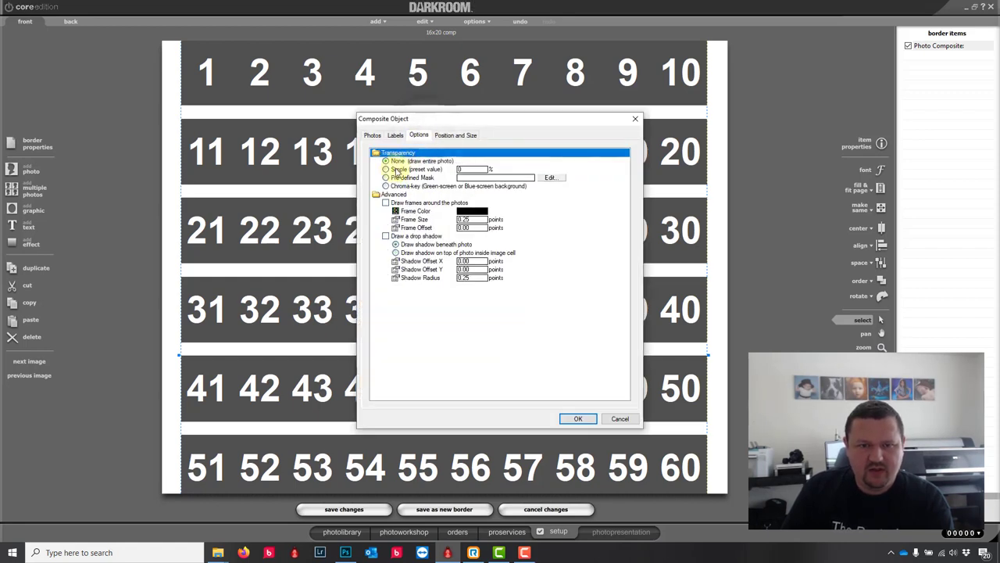
click(386, 178)
click(550, 177)
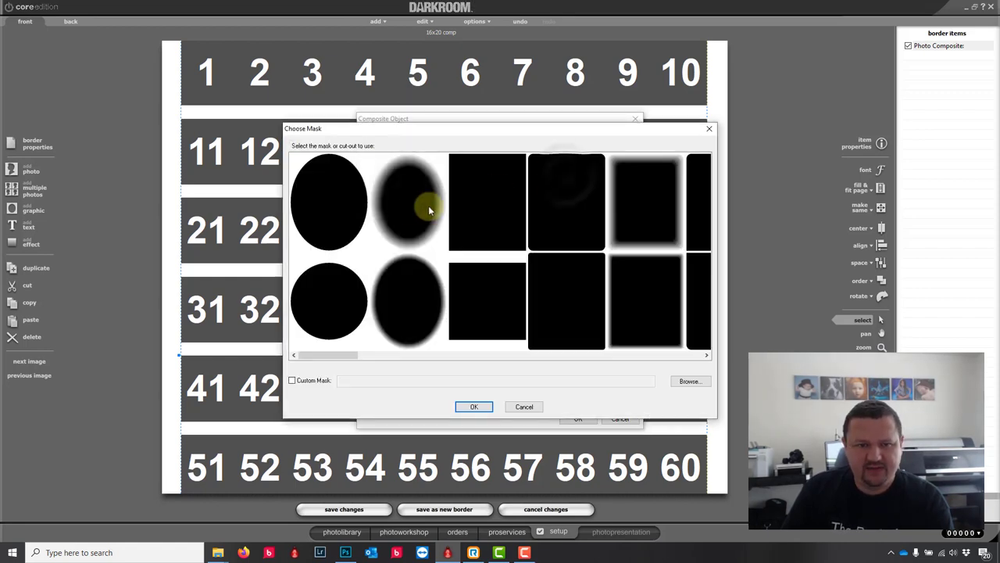
click(346, 228)
click(473, 407)
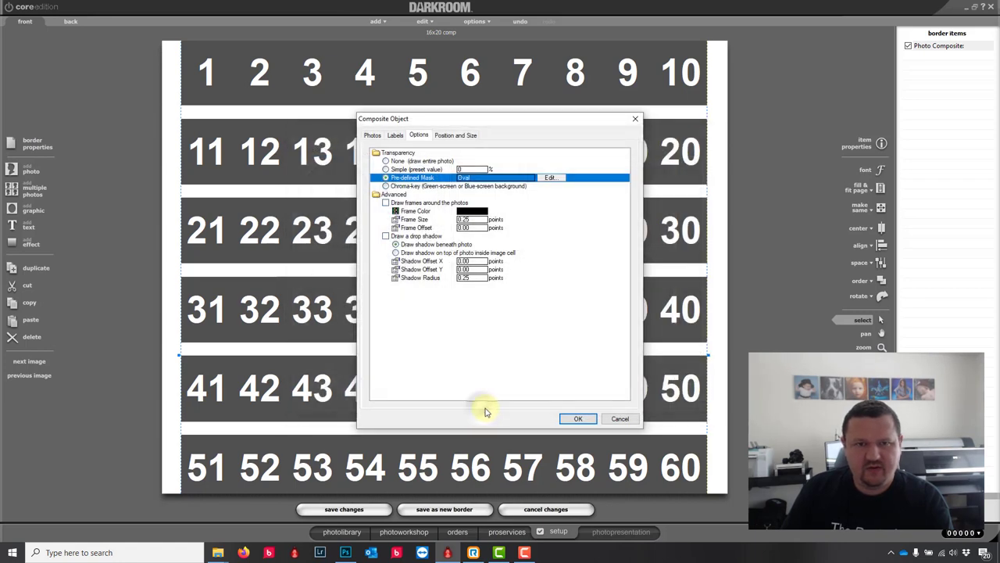
click(575, 419)
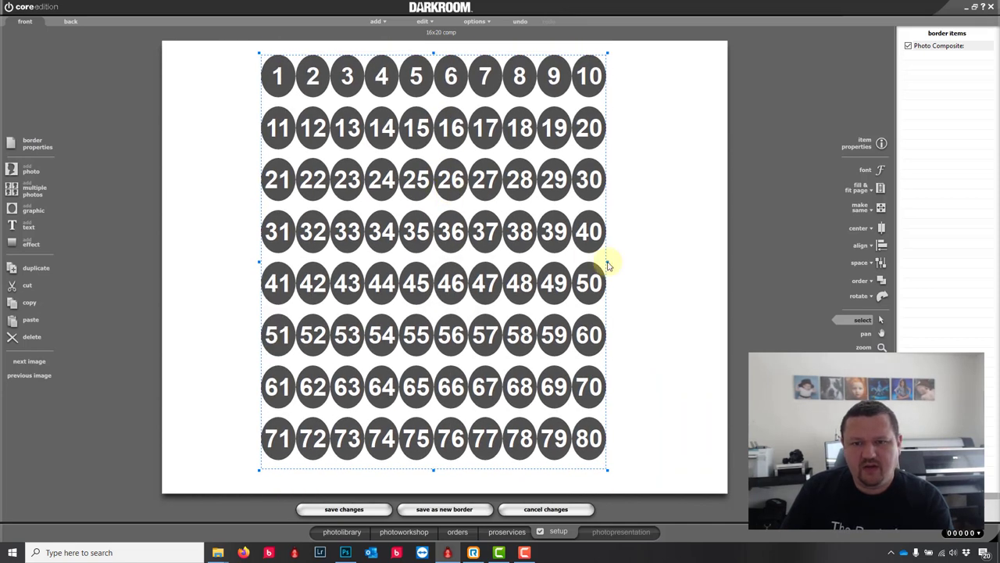
Step: Stretch the composite grid wider toward both the left and right page edges
drag(608, 261, 701, 263)
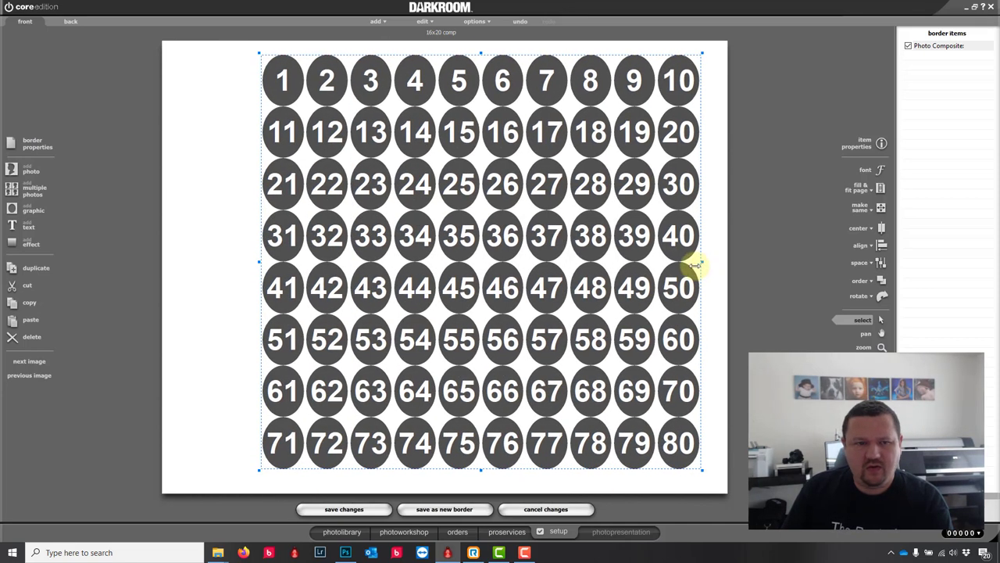
drag(259, 262, 173, 272)
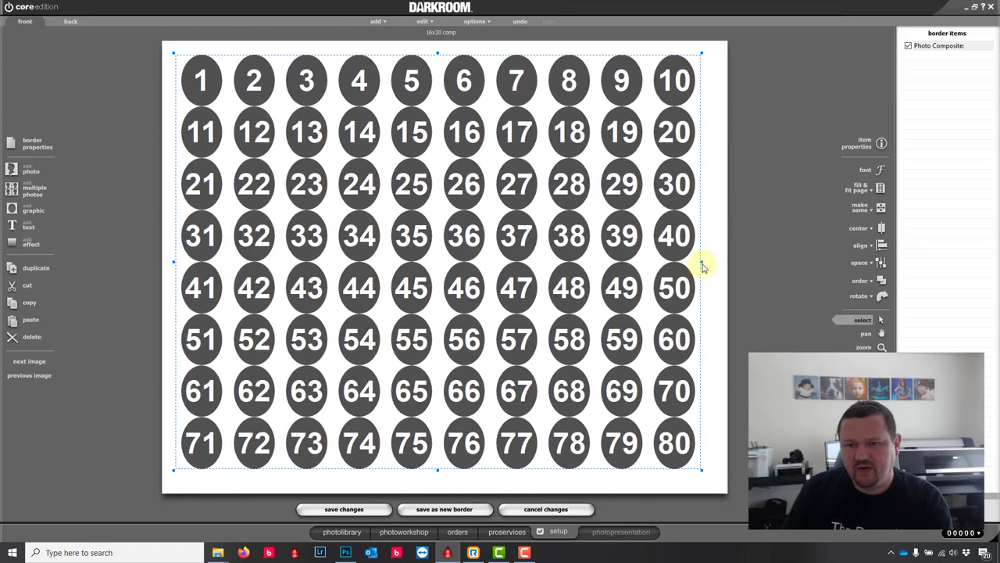
drag(711, 268, 714, 261)
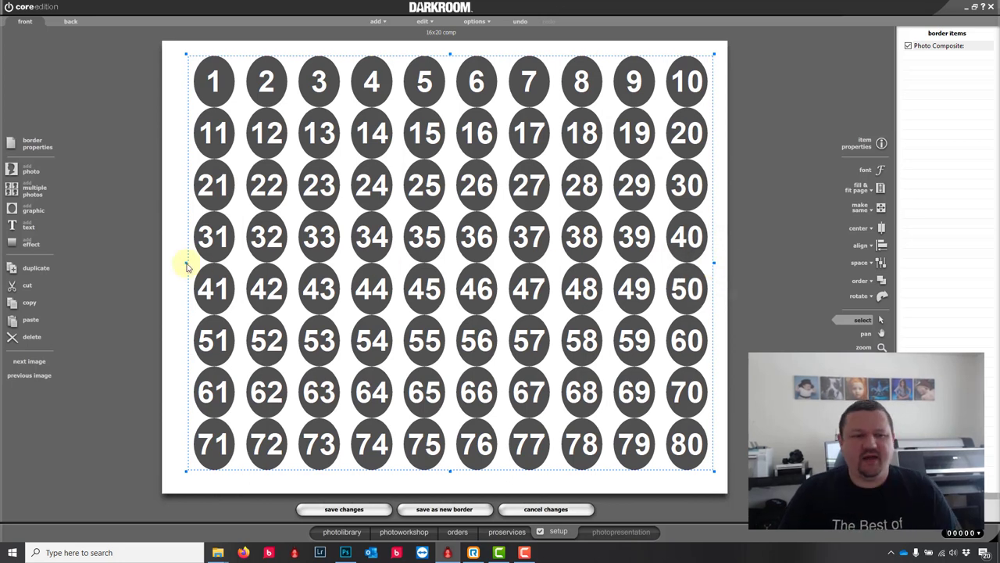
drag(185, 262, 173, 263)
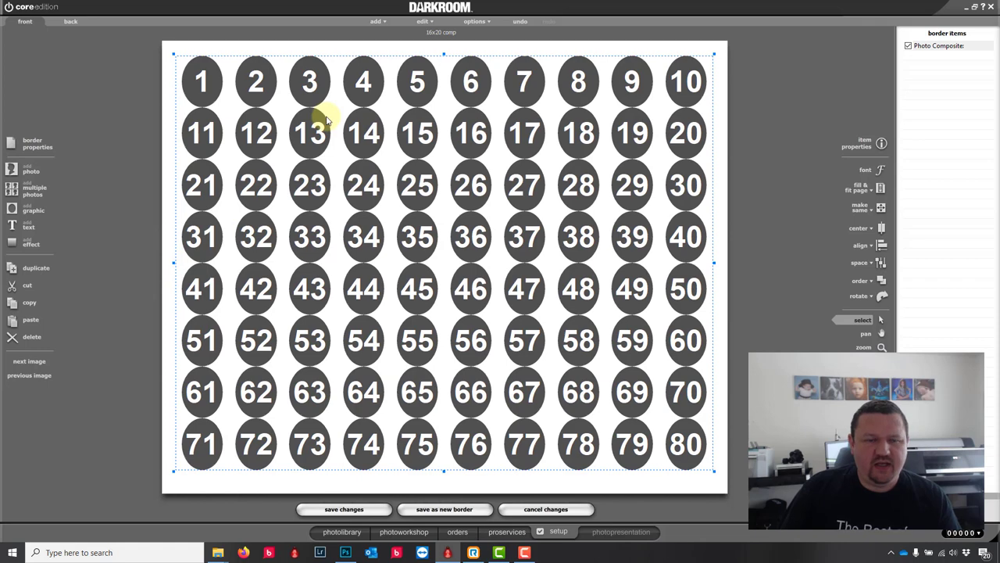
Step: Switch the composite to Spaced layout with horizontal spacing of 50
double_click(412, 233)
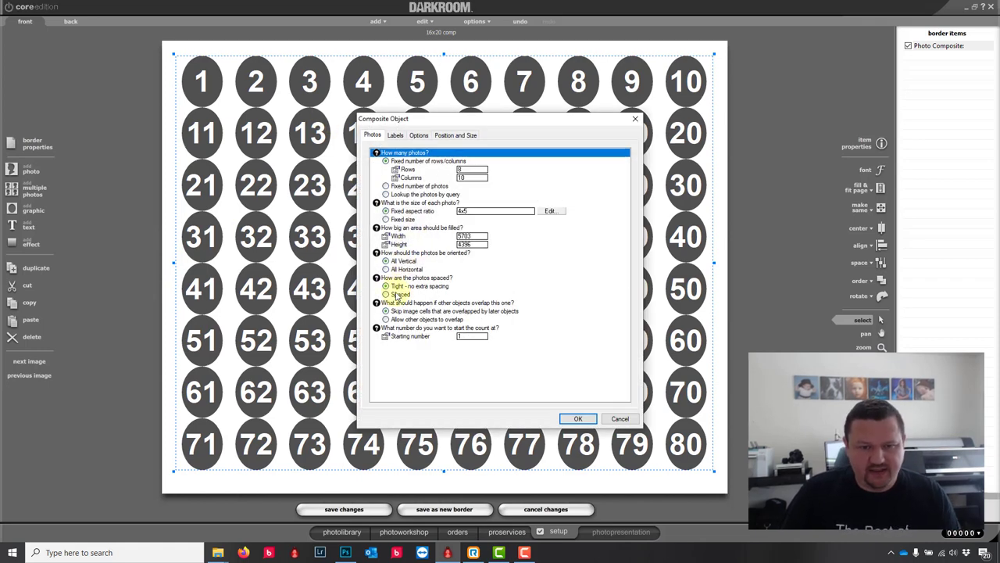
click(397, 295)
click(469, 302)
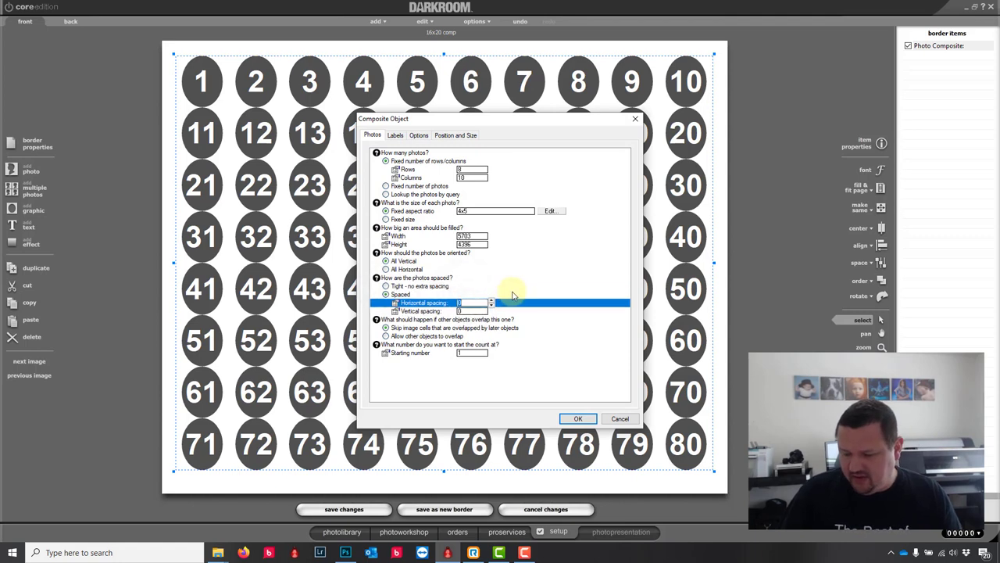
click(475, 310)
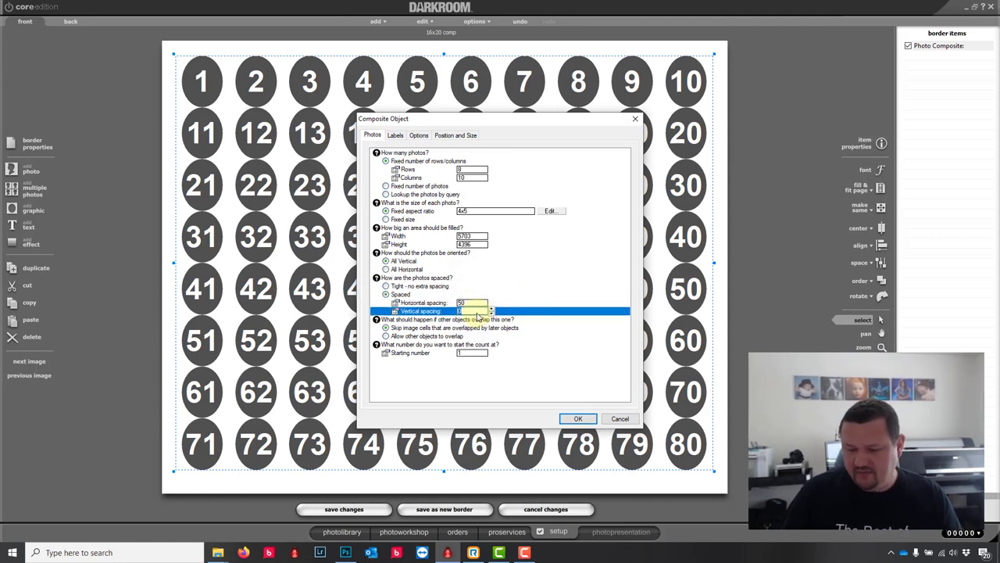
click(579, 418)
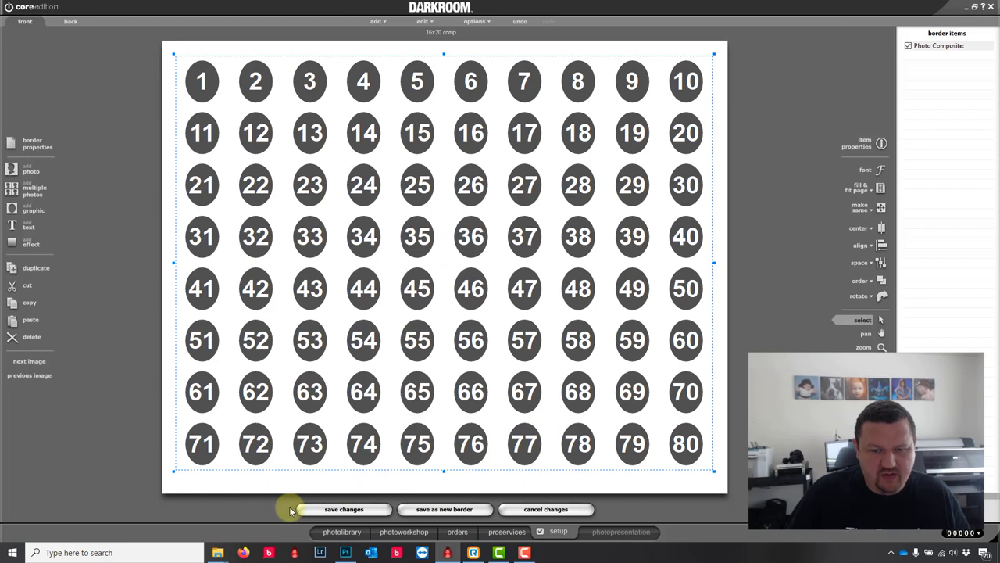
Step: Place the Darkroom_Software.png logo mid-page among the oval cells and scale it up
click(21, 216)
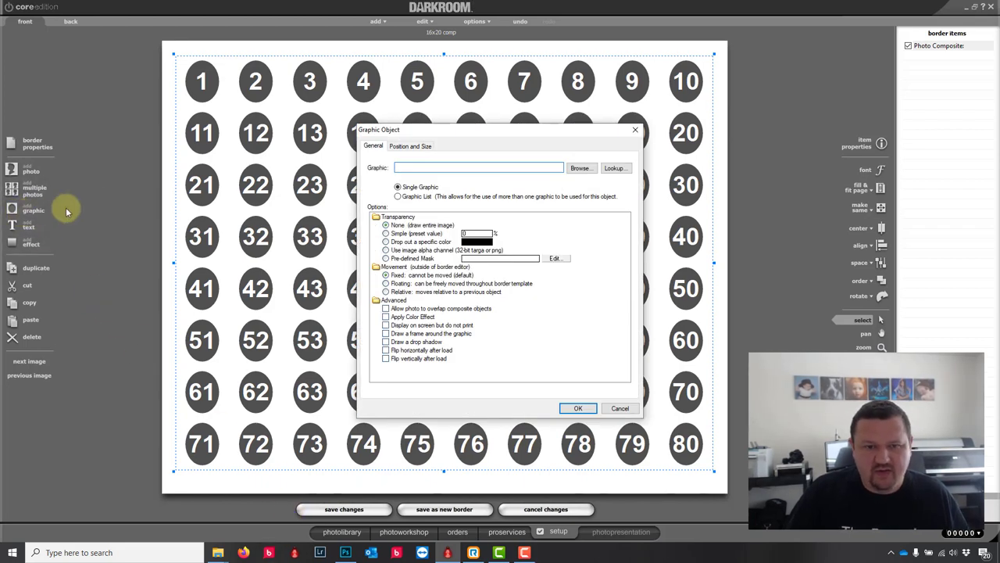
click(580, 169)
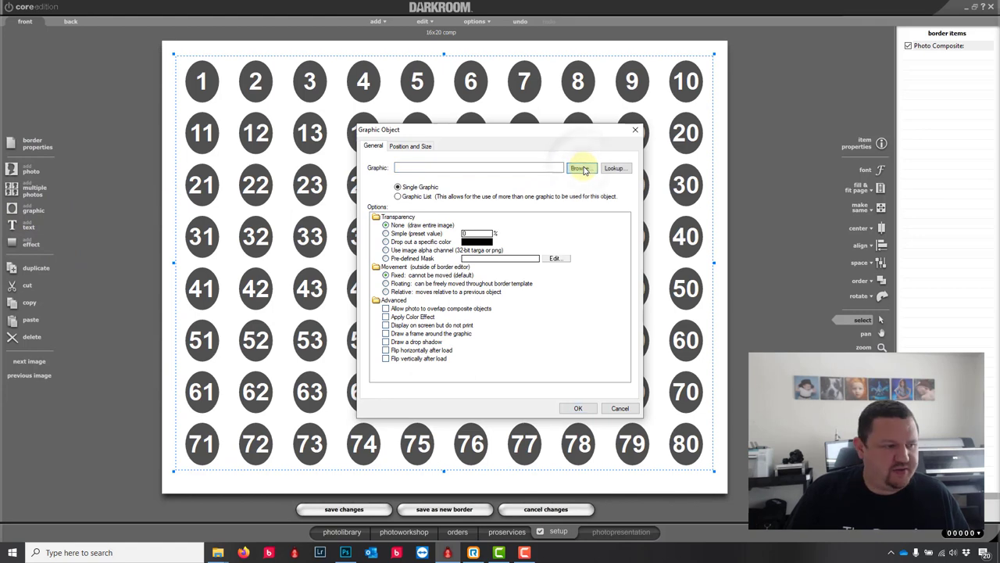
double_click(429, 216)
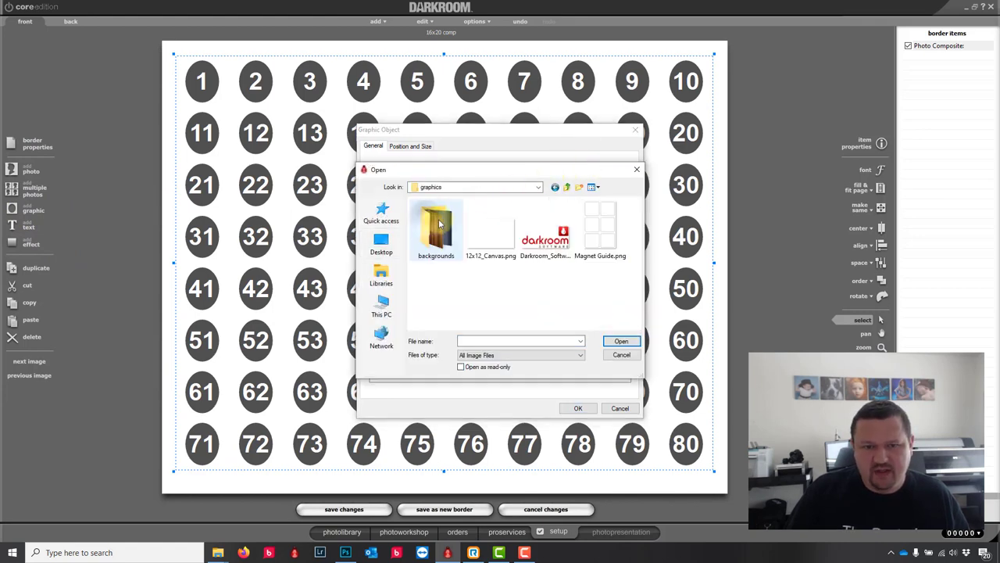
click(544, 233)
click(619, 341)
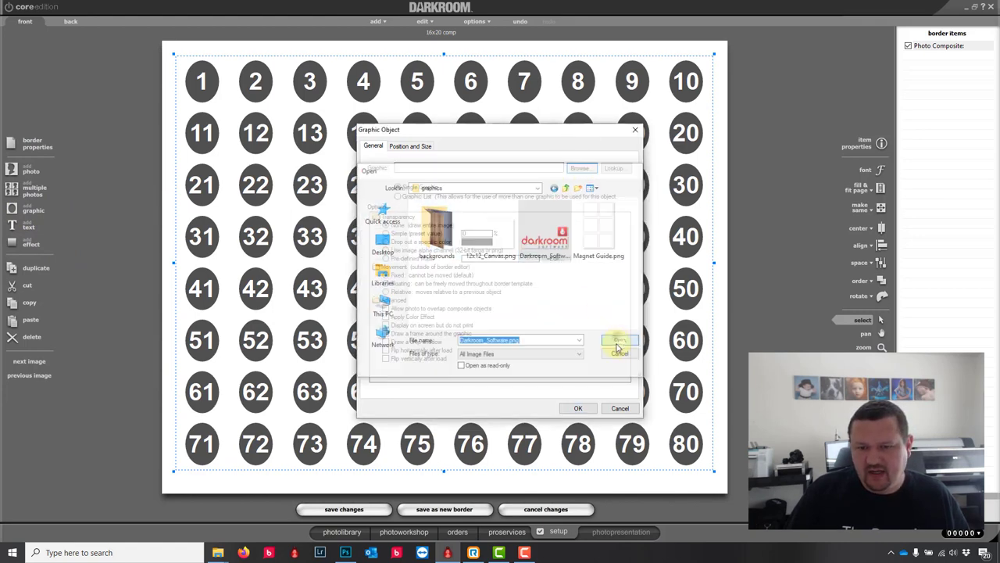
click(578, 408)
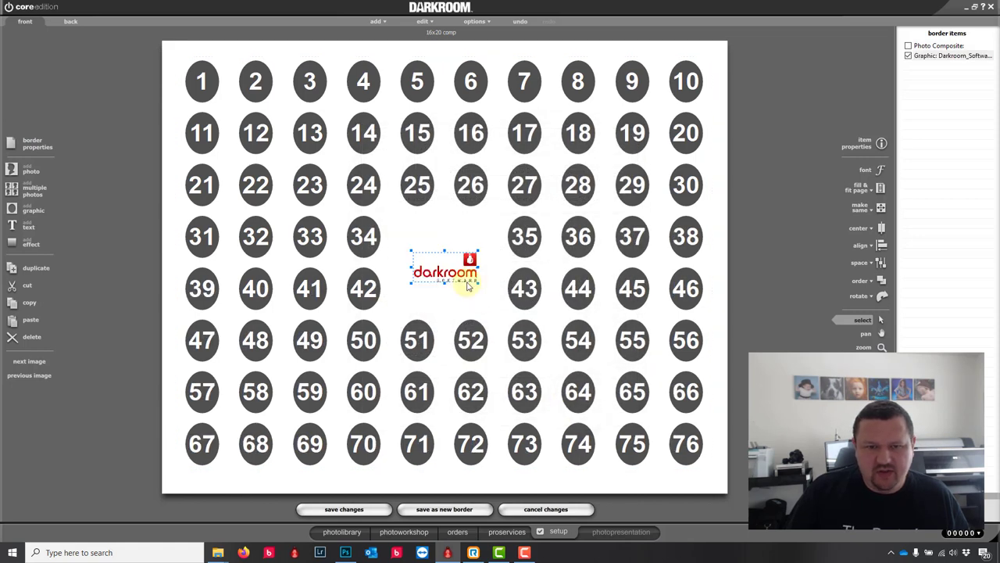
scroll(469, 286, up, 5)
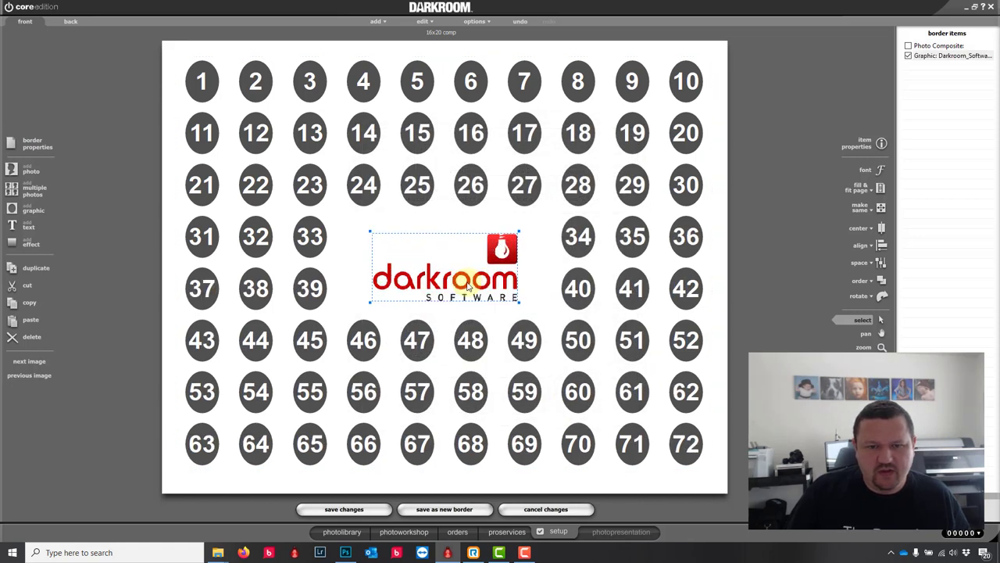
scroll(469, 286, up, 1)
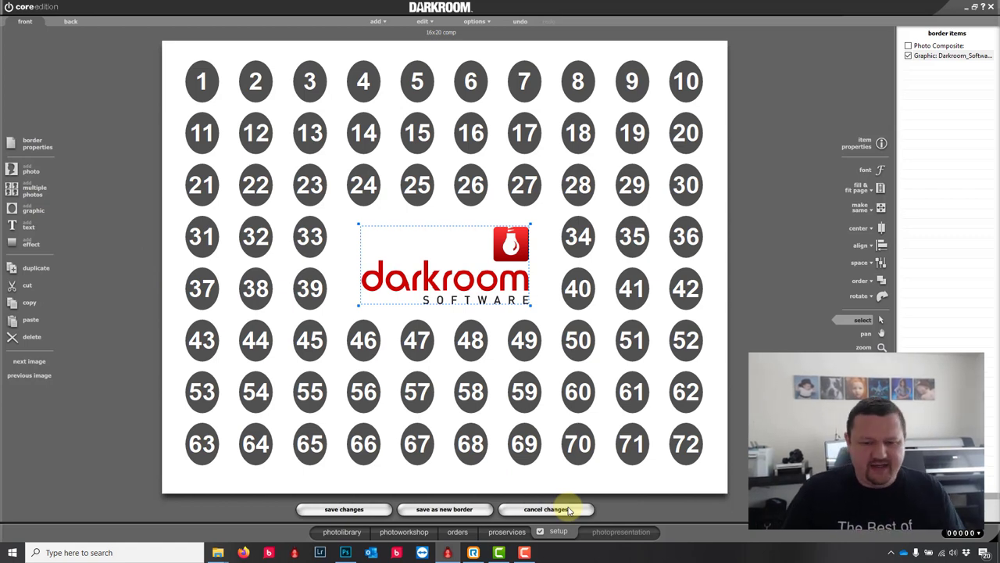
Step: Cancel the 16x20 changes and create a new border '4x6' with a 4x6 (1800x1200) page
click(547, 510)
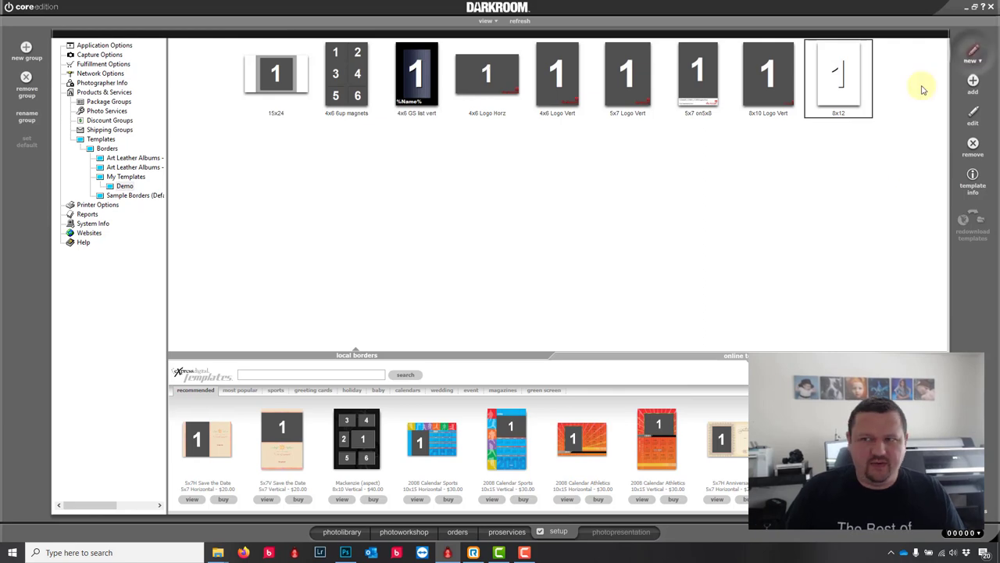
click(973, 83)
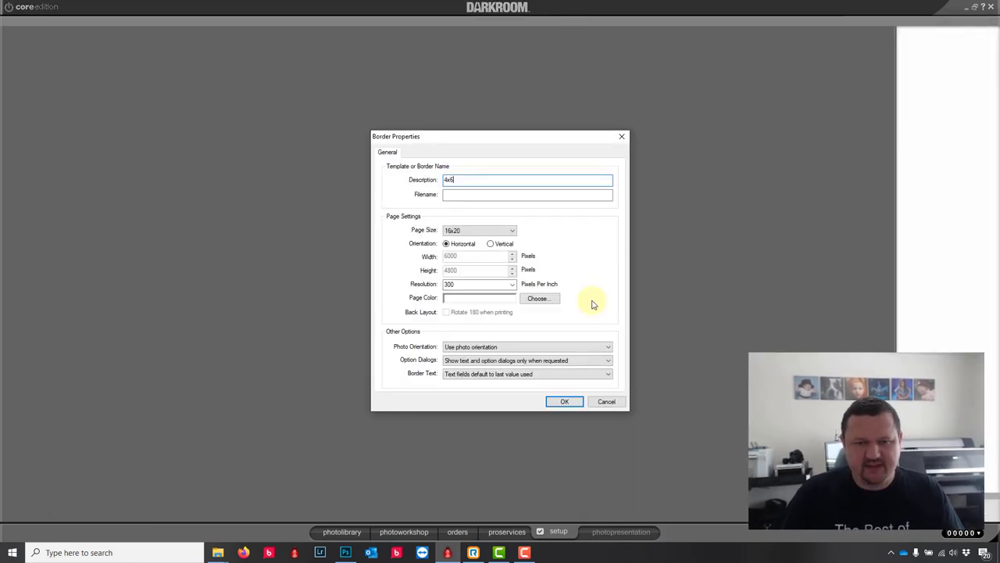
click(508, 230)
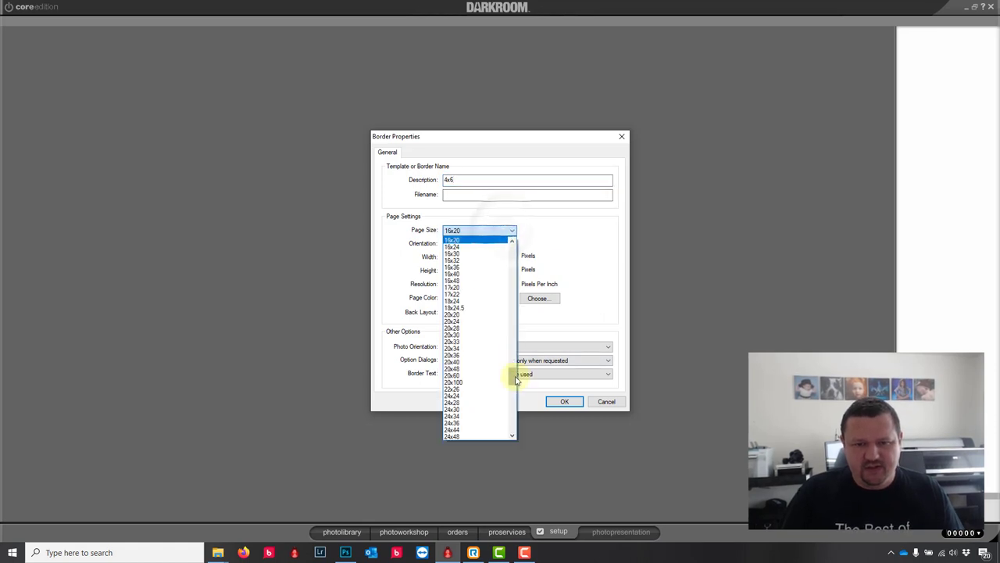
scroll(508, 297, up, 10)
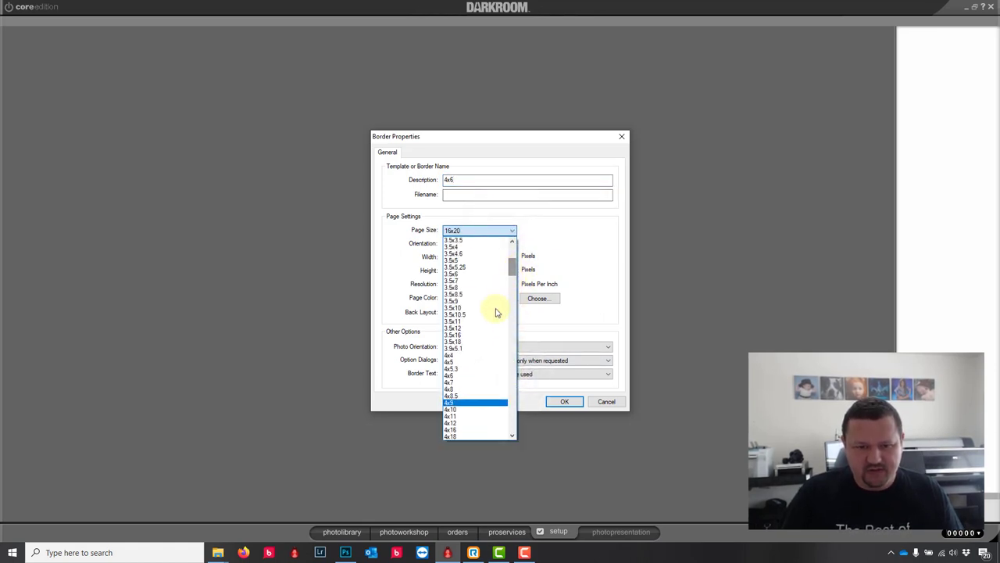
click(460, 377)
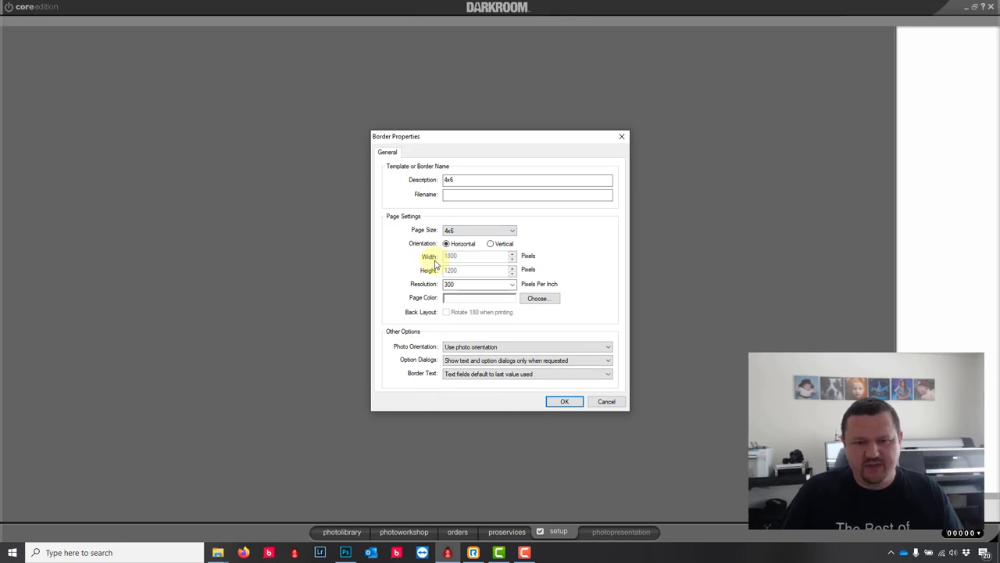
click(565, 403)
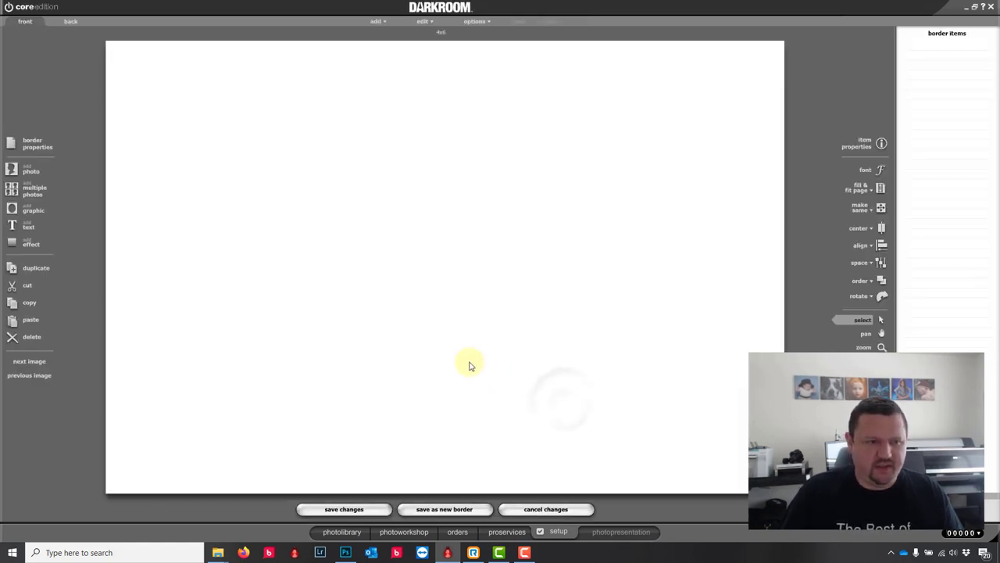
Step: Add a photo frame sized 2.5 wide by 3.5 high
click(31, 172)
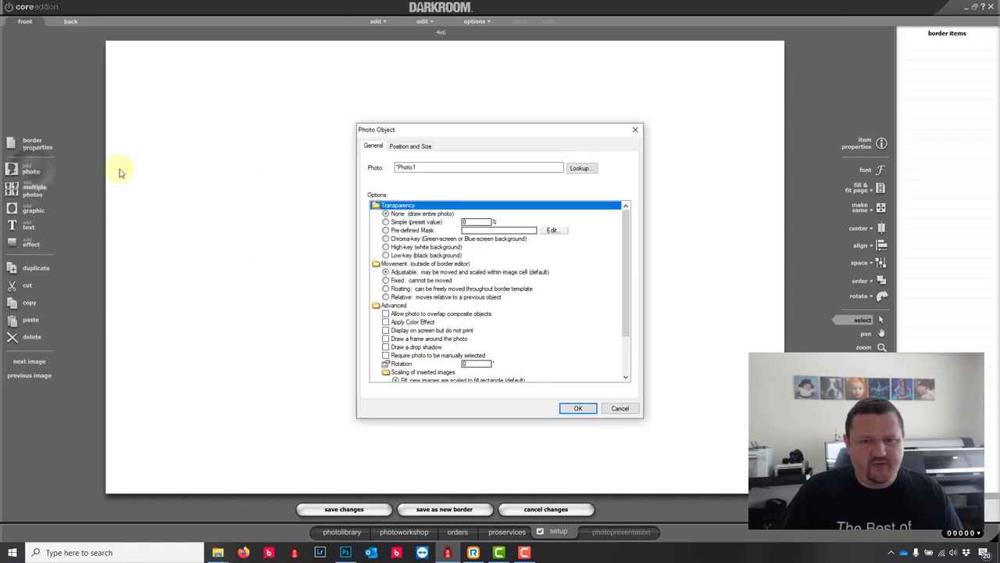
click(426, 167)
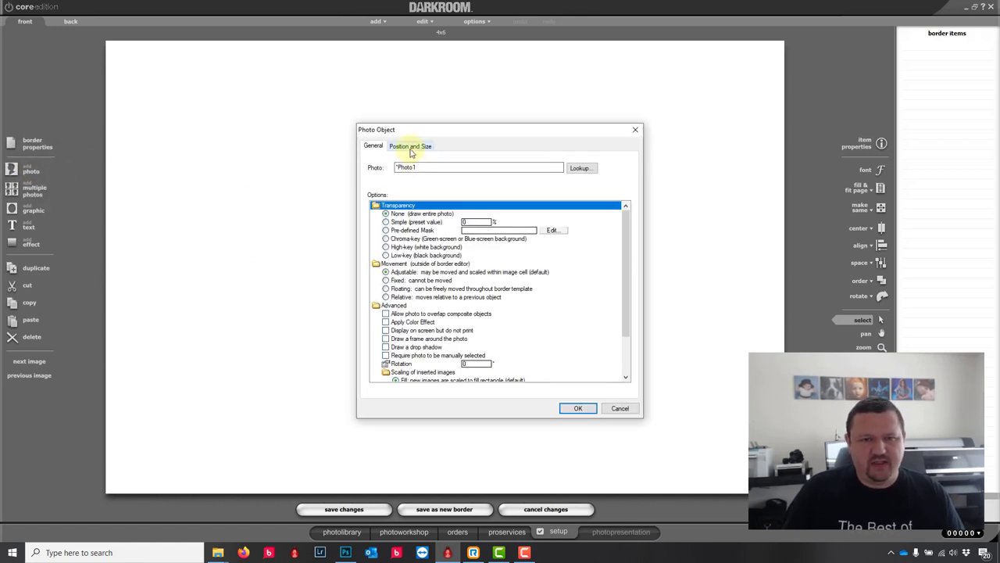
click(407, 147)
double_click(458, 227)
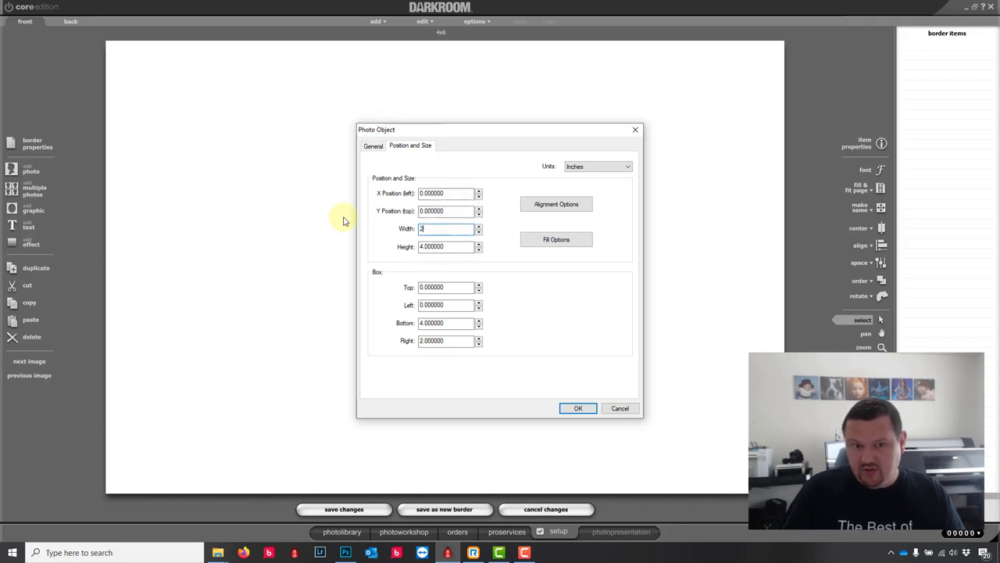
double_click(453, 246)
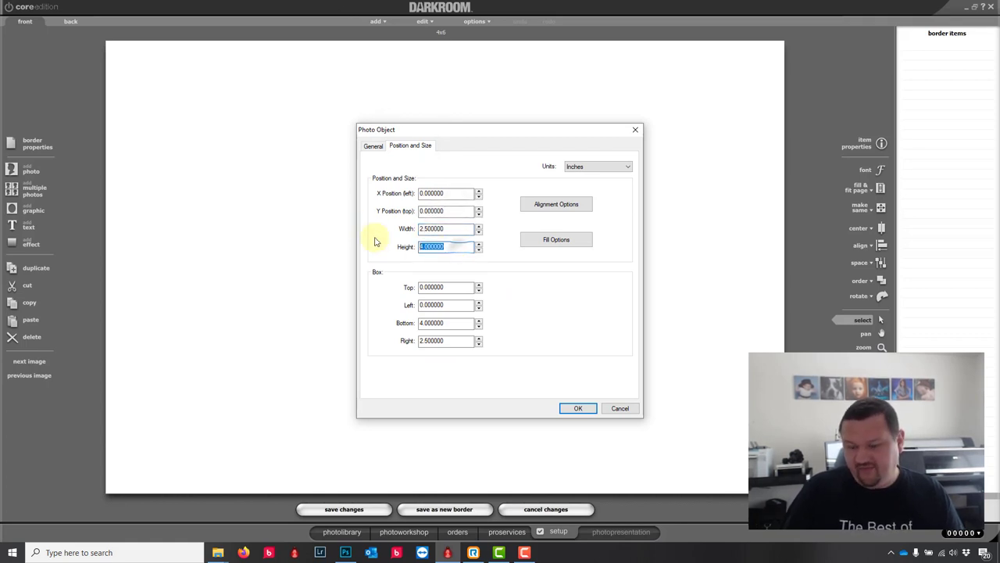
text(3.5)
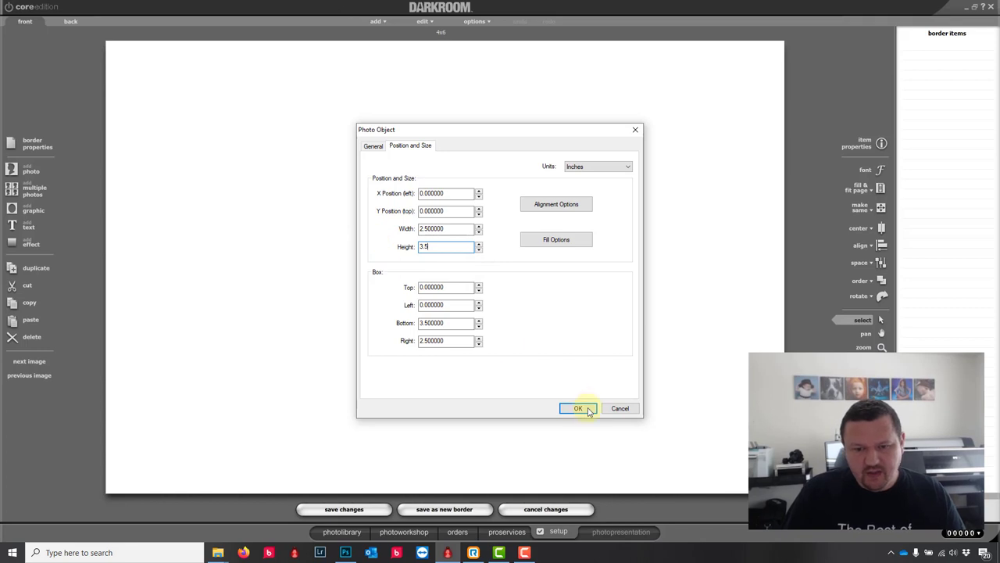
click(580, 407)
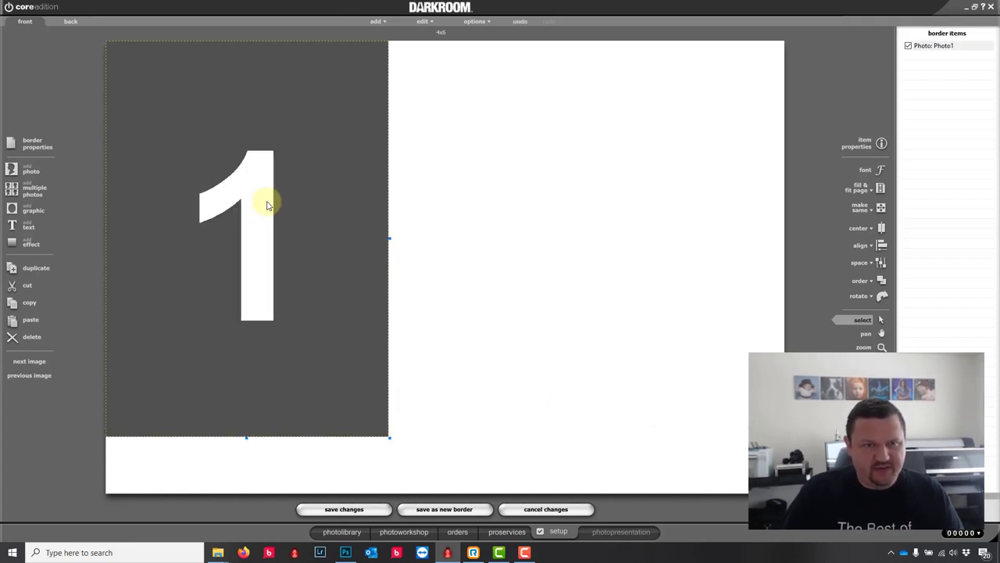
Step: Adjust the Photo1 frame's size and position on the left side of the page
drag(267, 205, 295, 219)
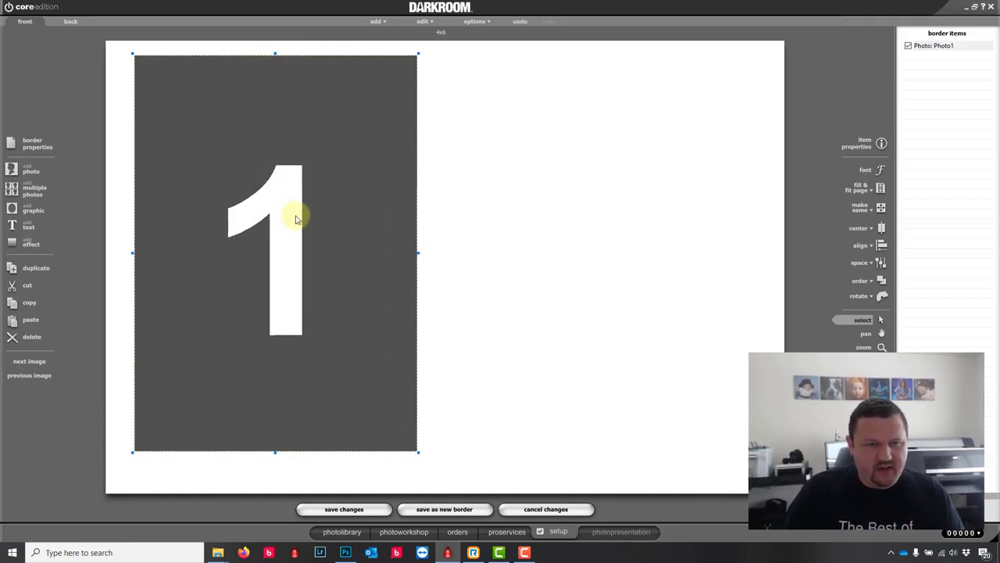
scroll(295, 219, down, 3)
drag(292, 207, 283, 192)
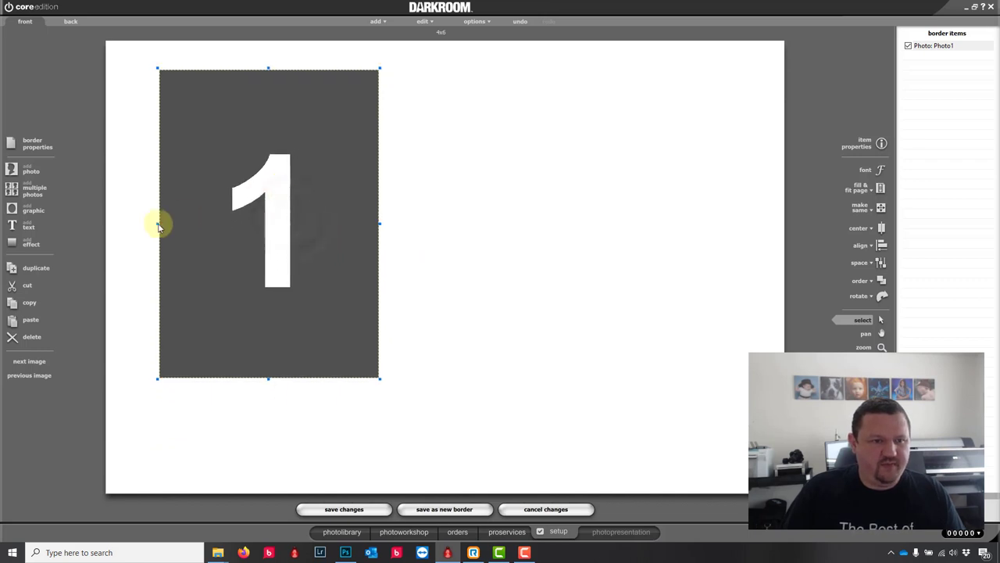
drag(156, 223, 134, 222)
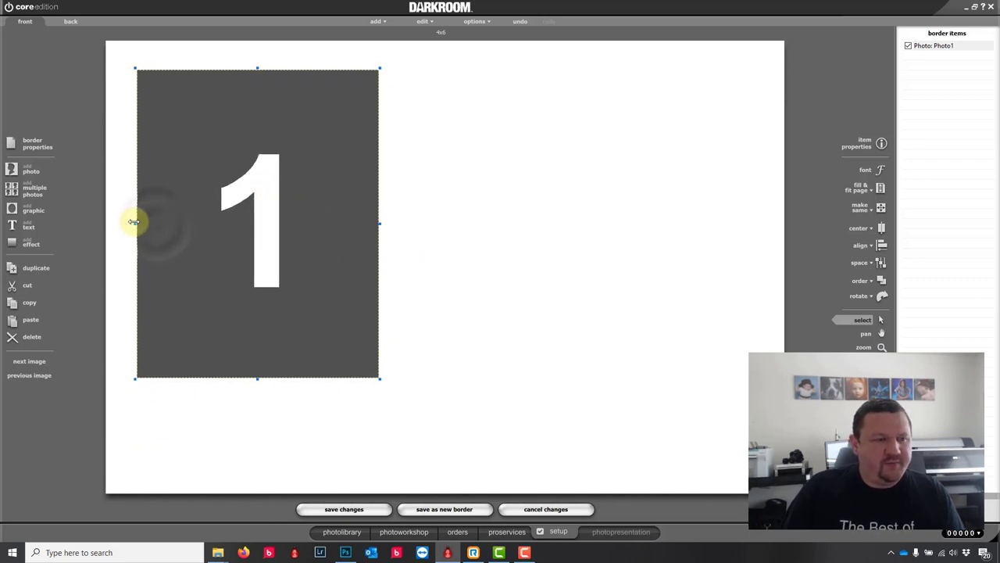
drag(259, 192, 263, 190)
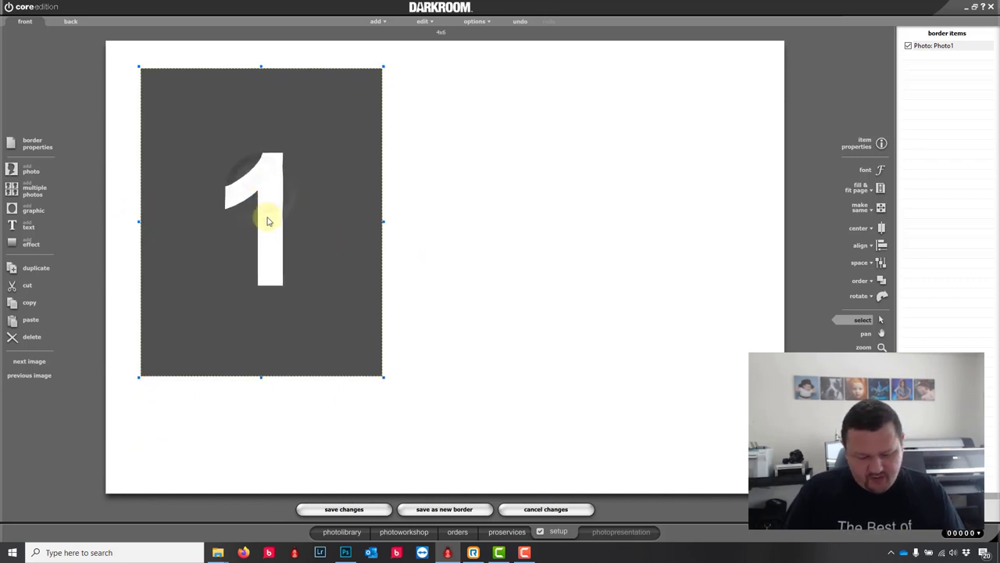
Step: Duplicate the frame, move the copy to the right, and rename it Photo2
key(ctrl+d)
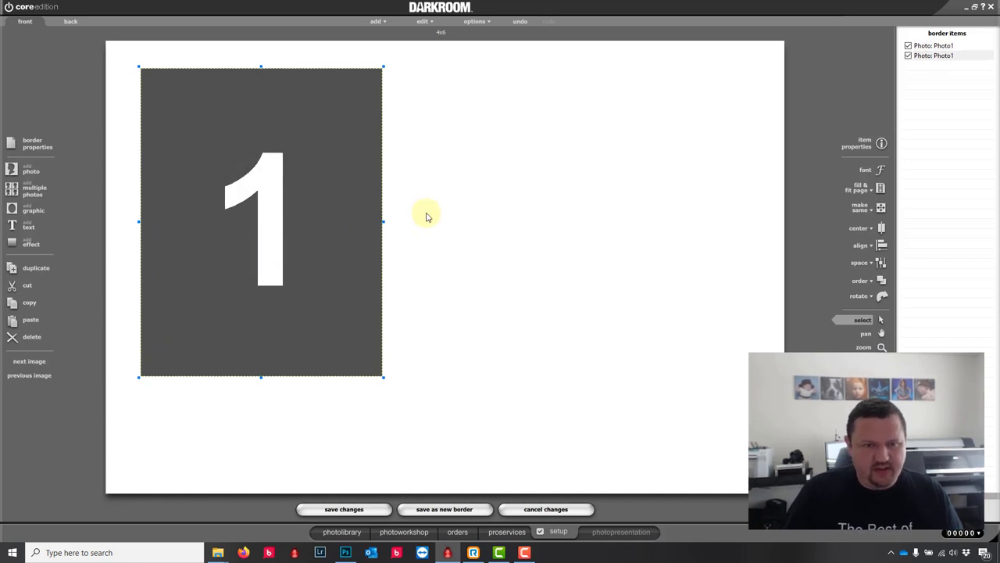
drag(300, 214, 619, 216)
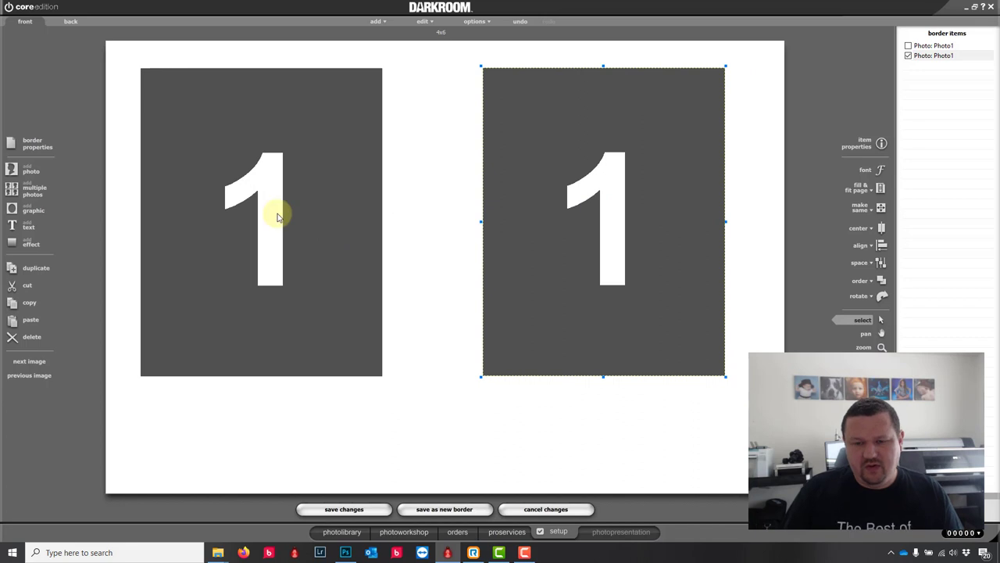
double_click(620, 216)
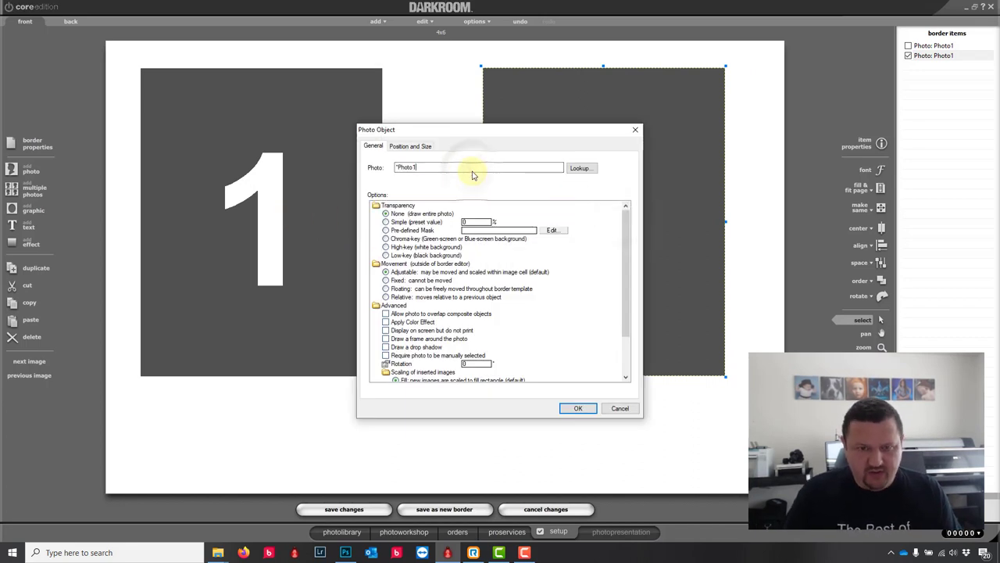
key(BackSpace)
text(2)
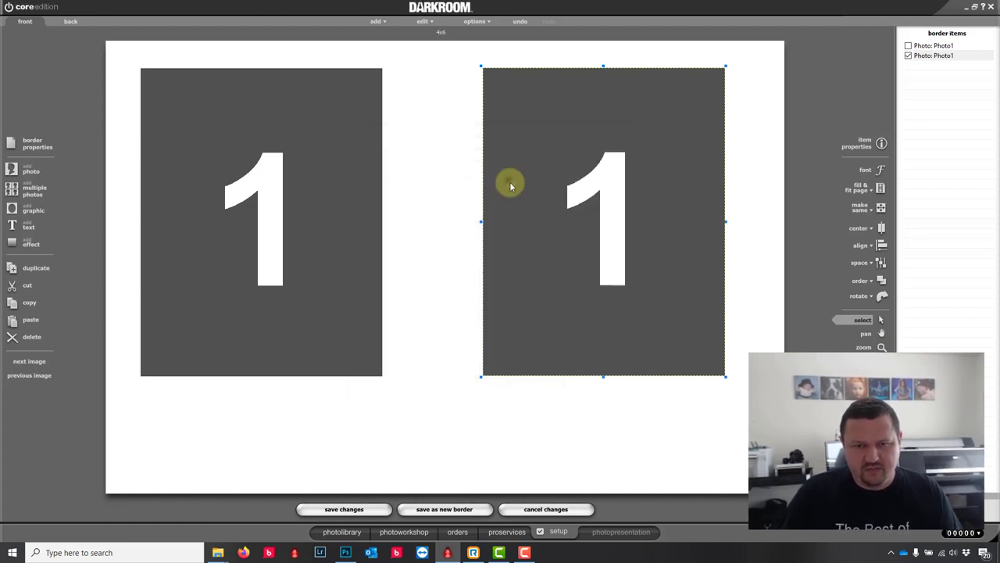
double_click(510, 185)
click(424, 166)
key(BackSpace)
text(2)
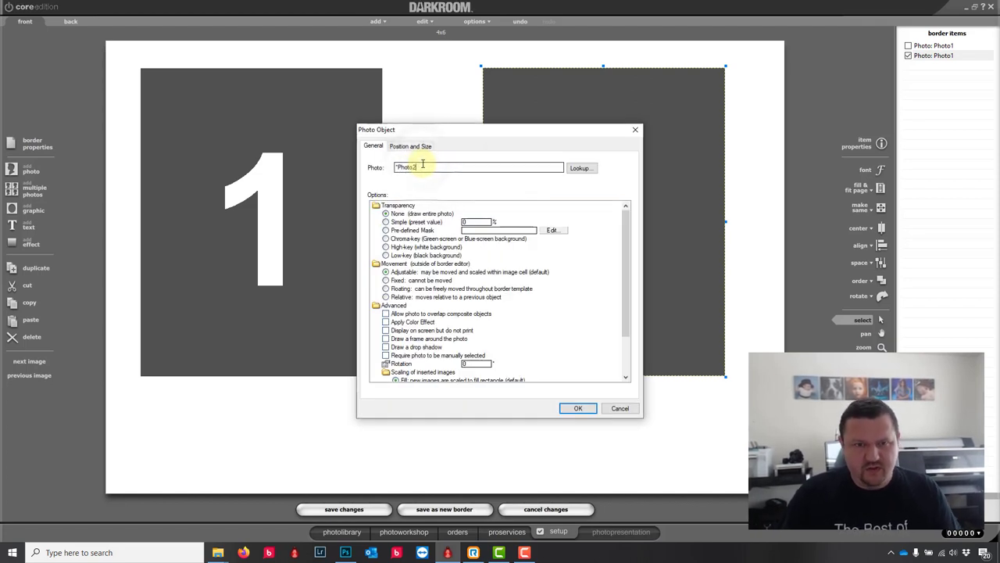
click(578, 408)
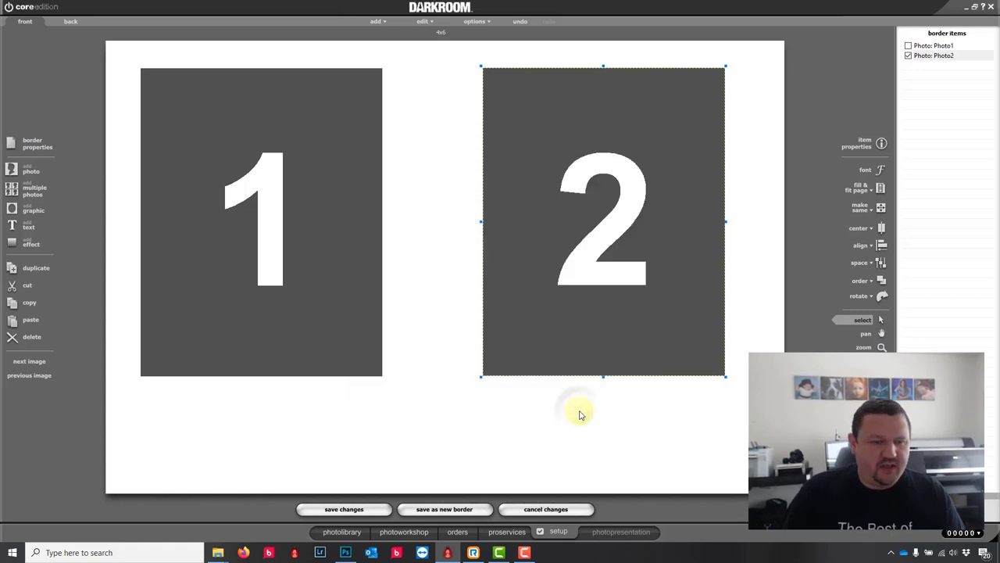
Step: Add the %photo1.file% text item in the Arial font
click(15, 228)
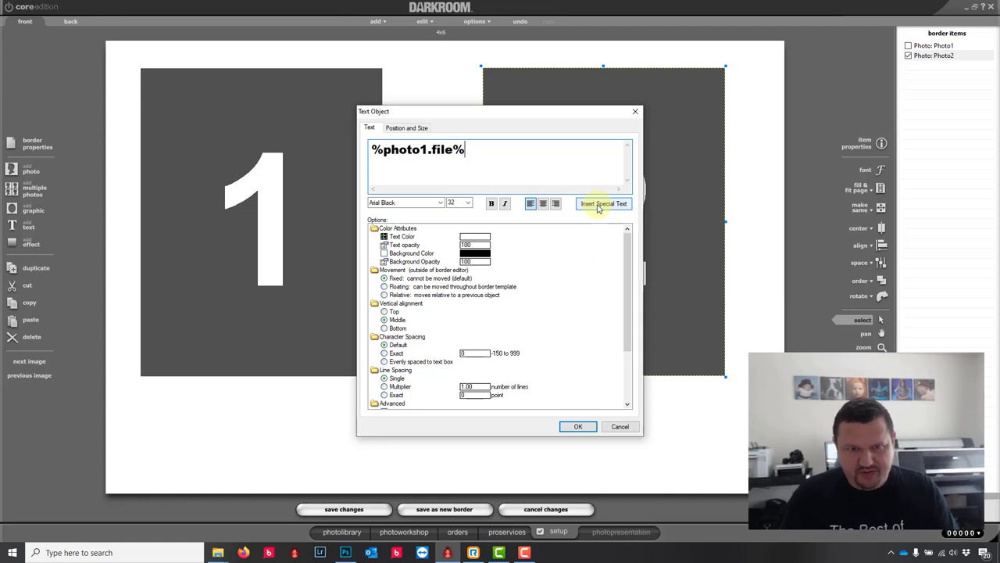
click(439, 202)
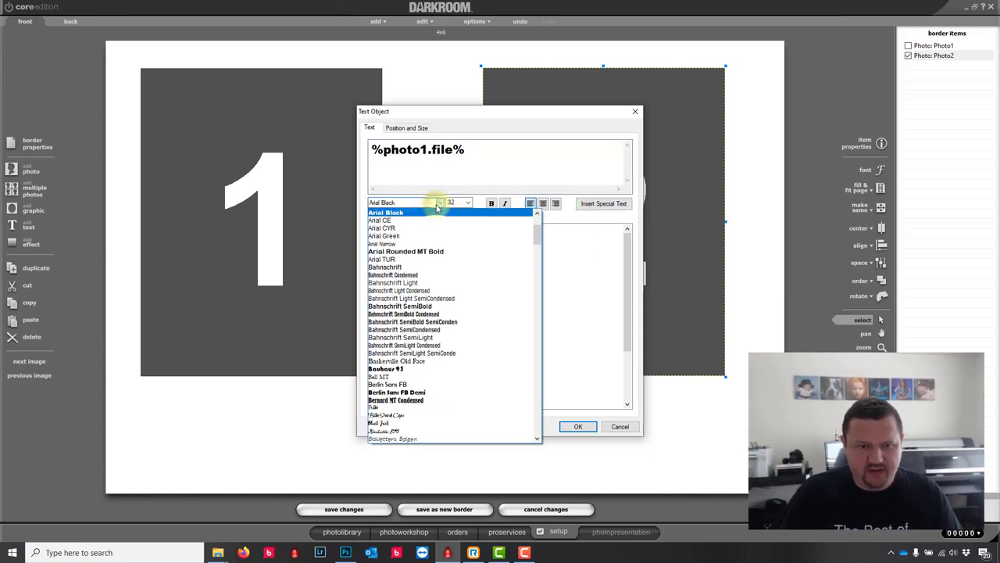
scroll(537, 219, up, 4)
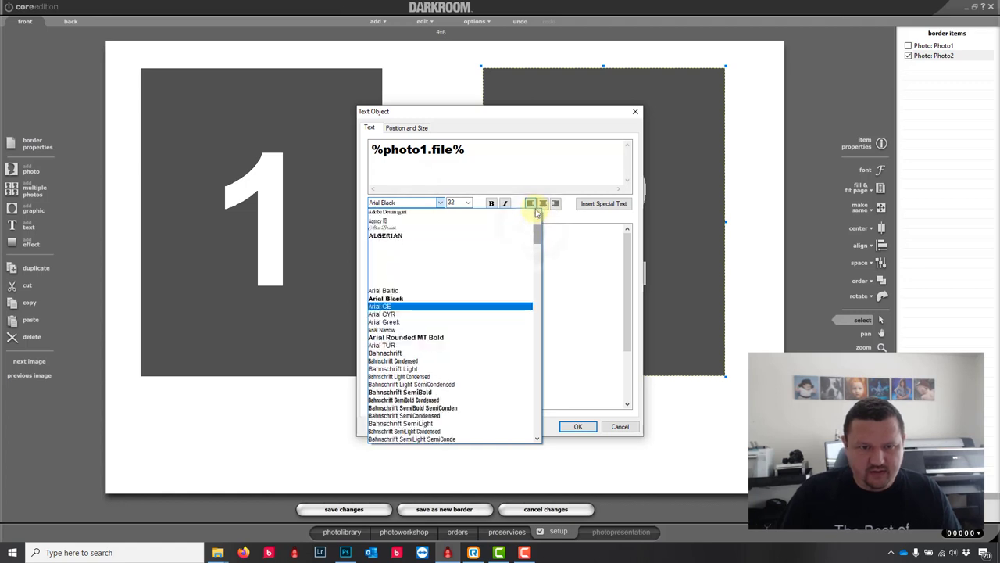
click(383, 286)
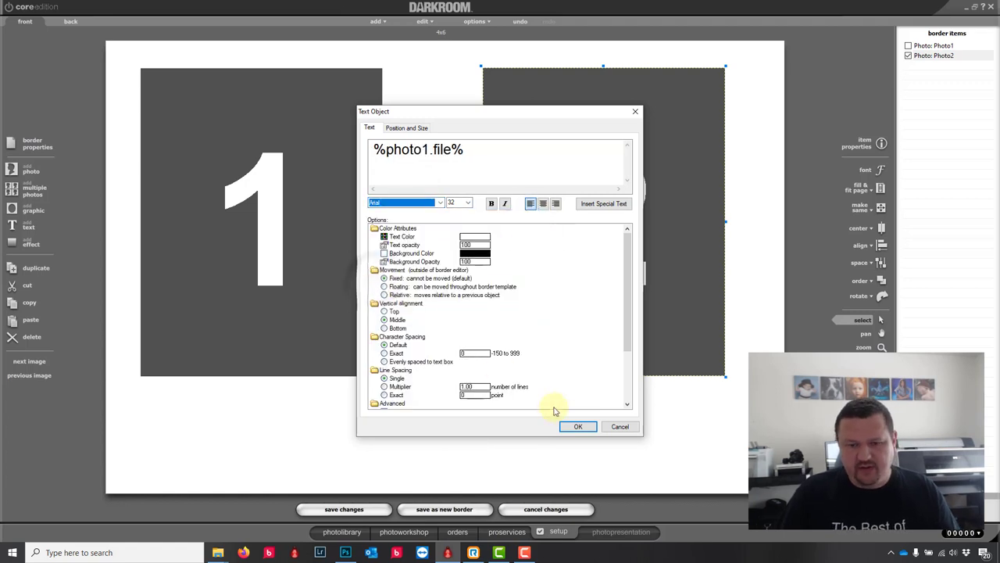
click(578, 426)
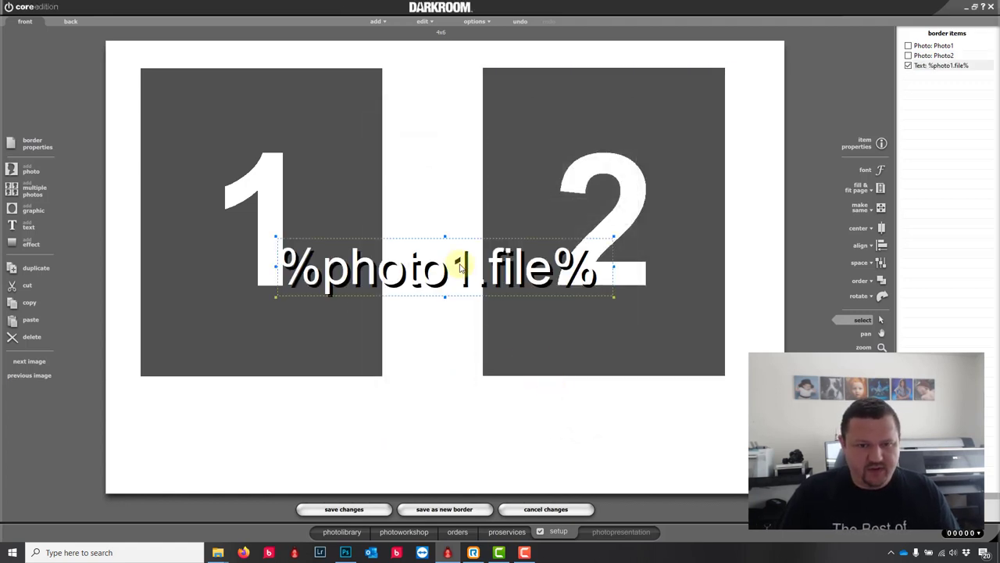
Step: Make the filename text black and turn off its drop shadow
double_click(461, 265)
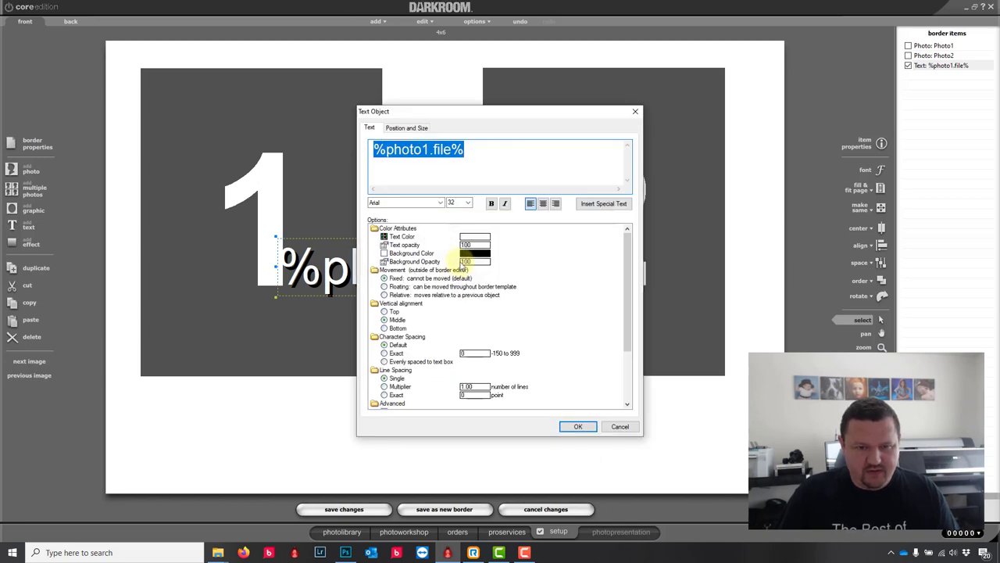
click(465, 239)
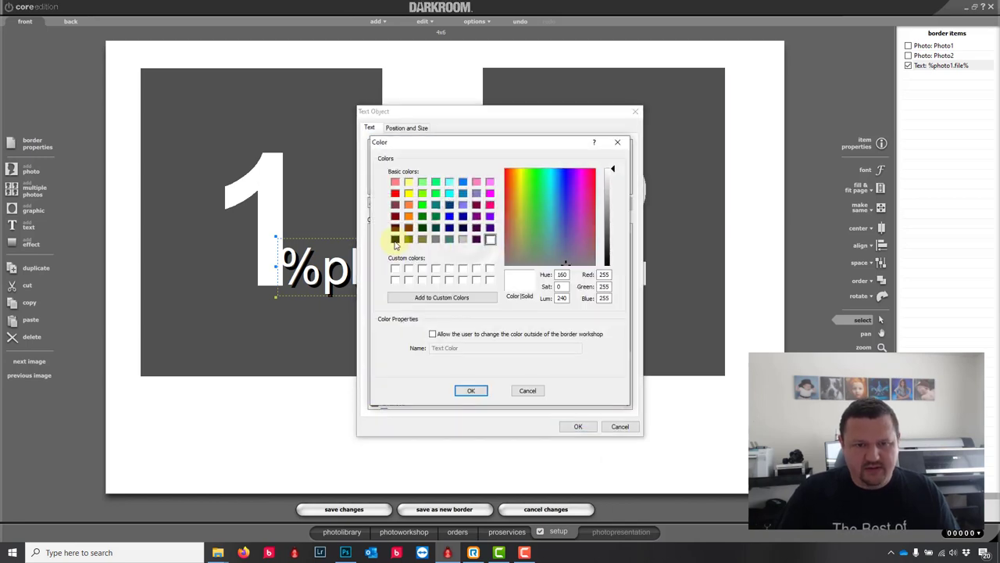
click(395, 238)
click(472, 391)
scroll(421, 372, down, 3)
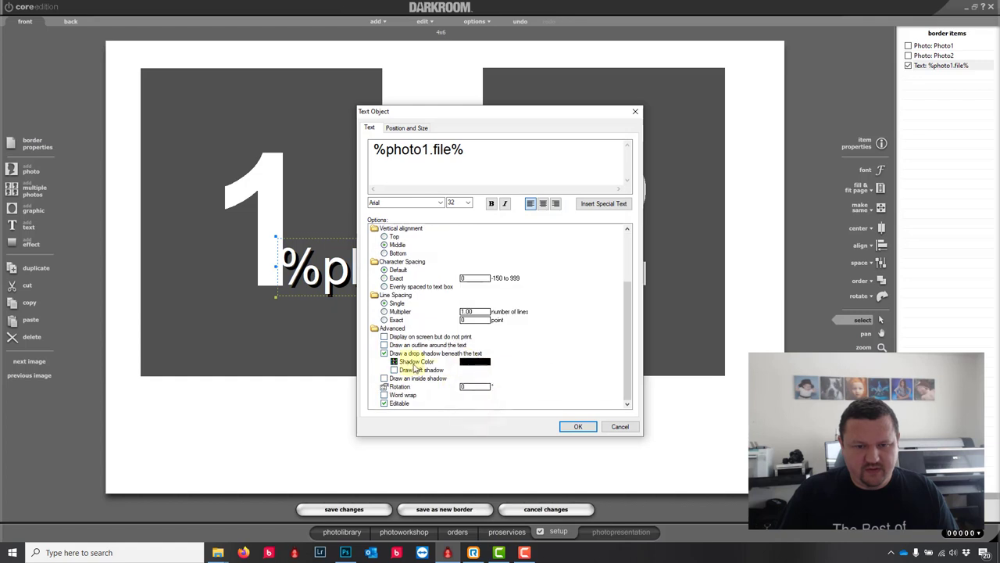
click(385, 353)
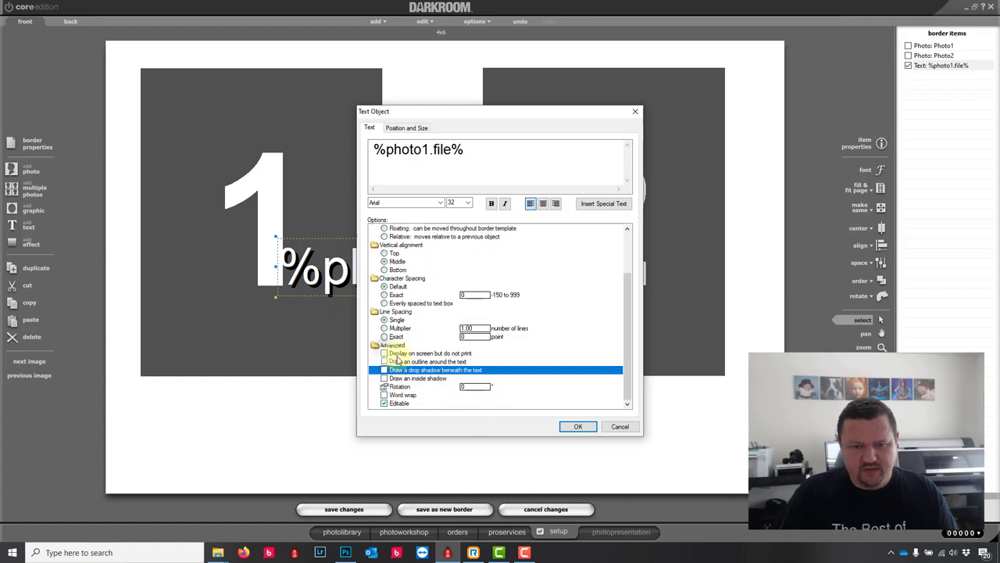
click(579, 426)
Step: Move the filename text below photo 1
scroll(431, 268, down, 4)
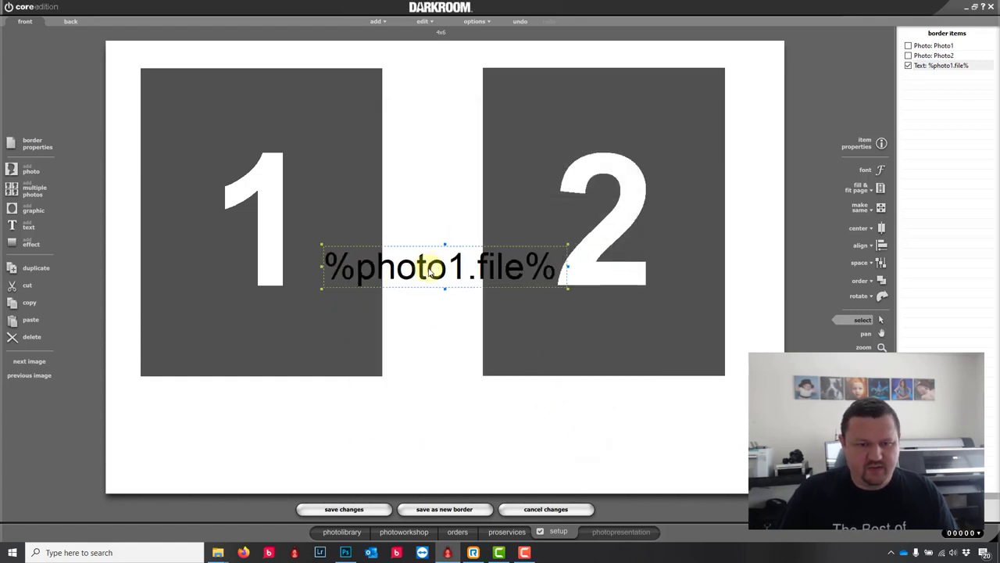
drag(430, 268, 218, 393)
scroll(436, 264, down, 2)
Step: Widen the %photo1.file% caption box and duplicate it
scroll(256, 403, down, 2)
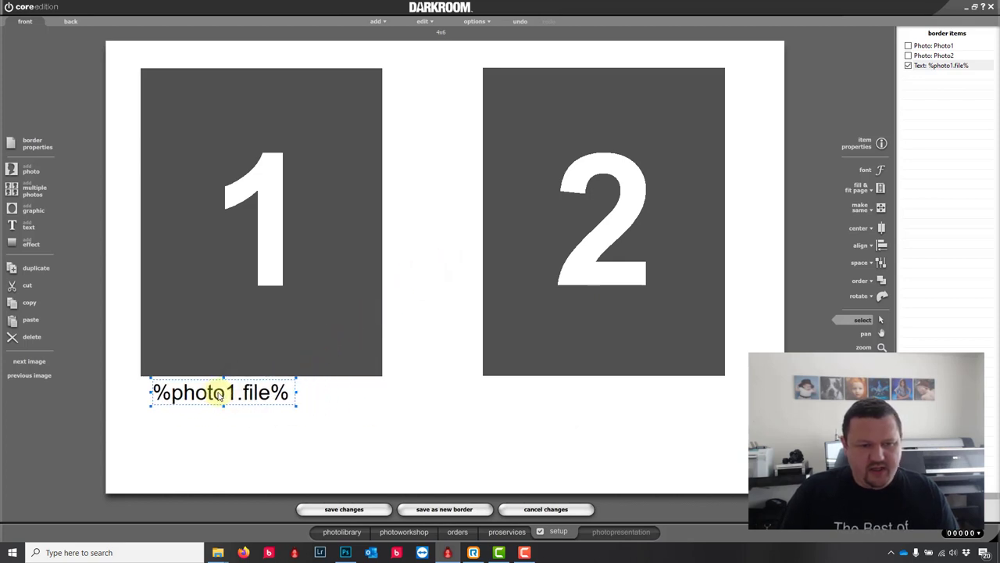
drag(294, 391, 379, 393)
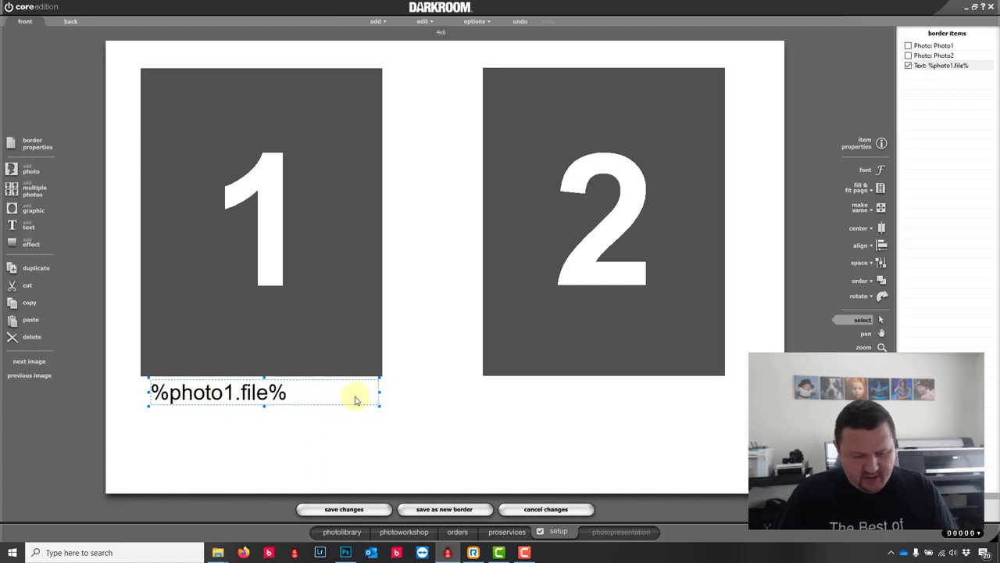
key(ctrl+d)
Step: Change the copy's text to %photo2.file% and move it under photo 2
click(286, 424)
click(244, 396)
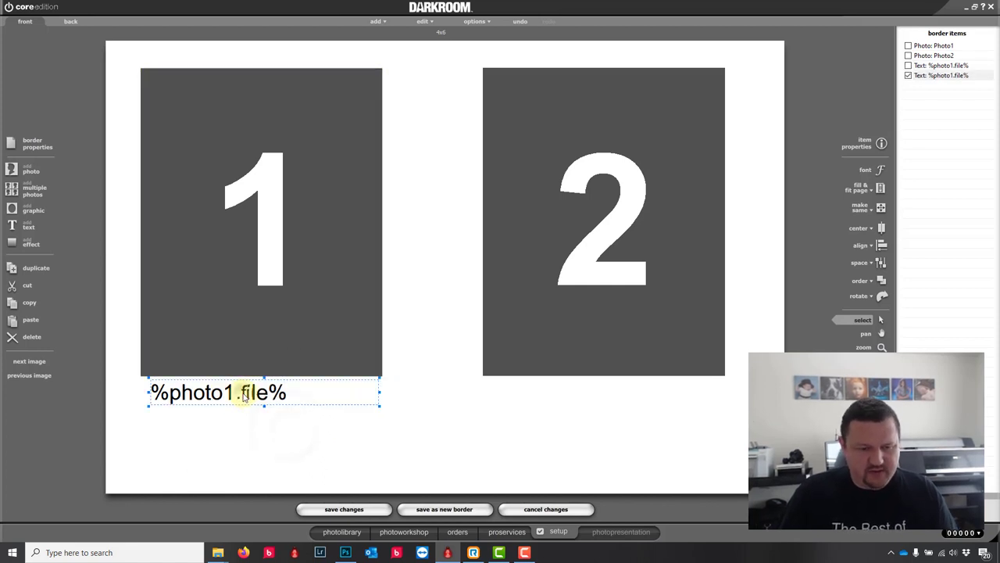
double_click(244, 396)
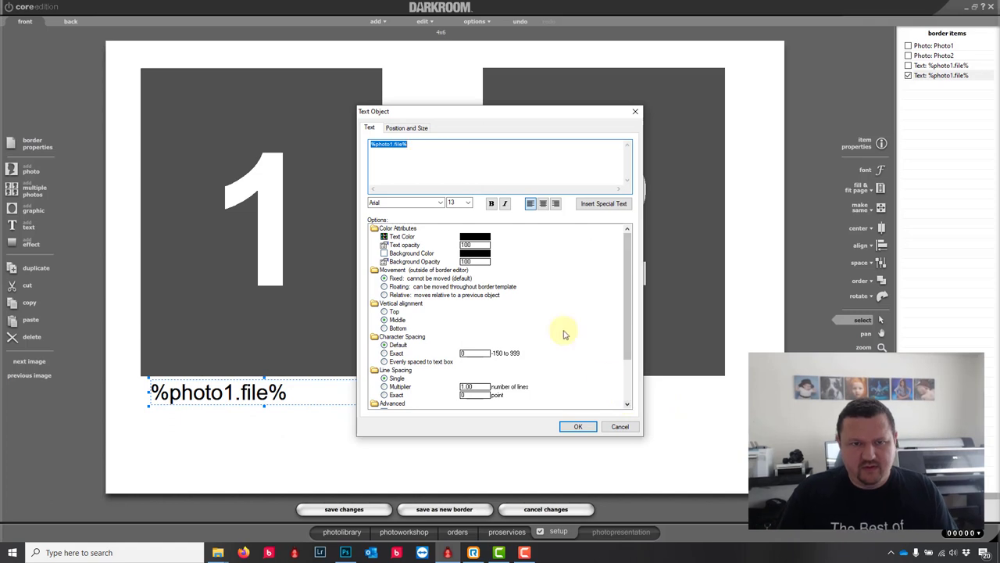
click(392, 145)
key(BackSpace)
text(2)
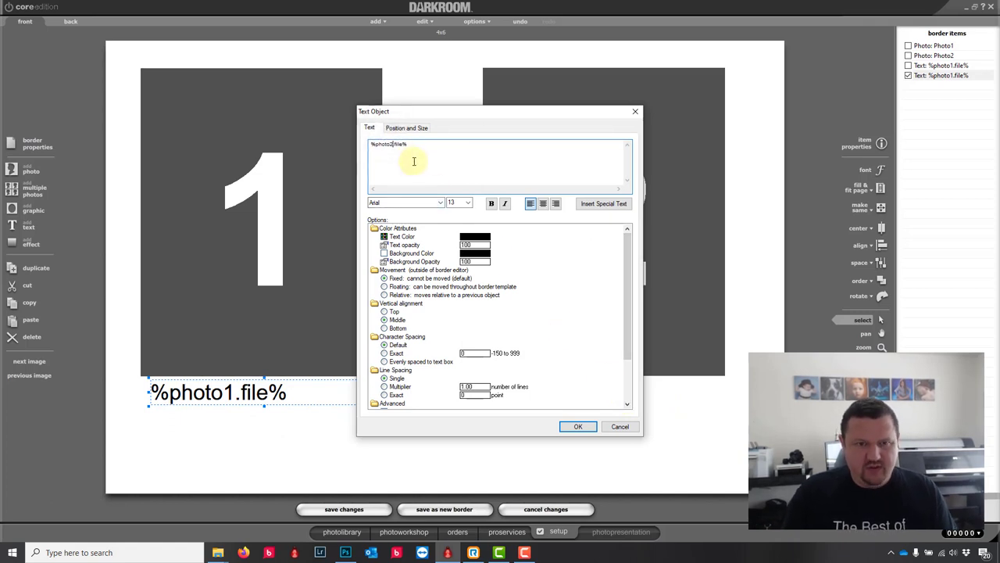
click(577, 426)
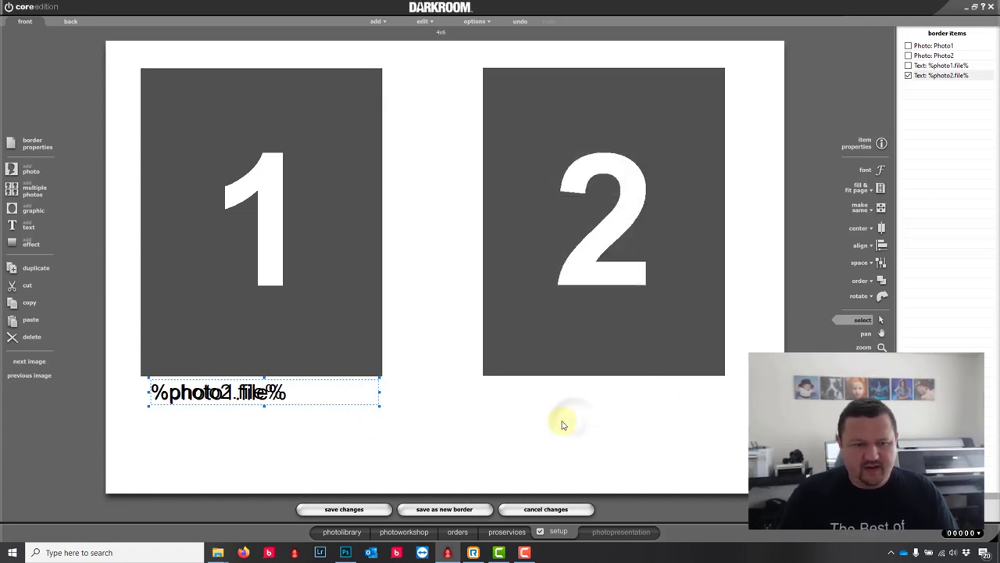
drag(246, 394, 565, 396)
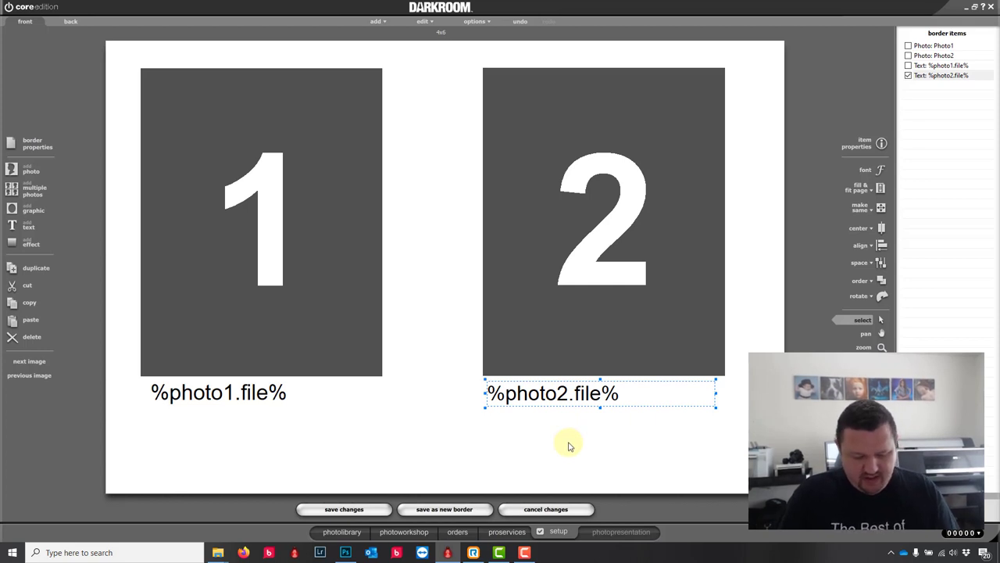
Step: Duplicate the %photo2.file% caption just below the original, leaving its Arial font unchanged
key(ctrl+d)
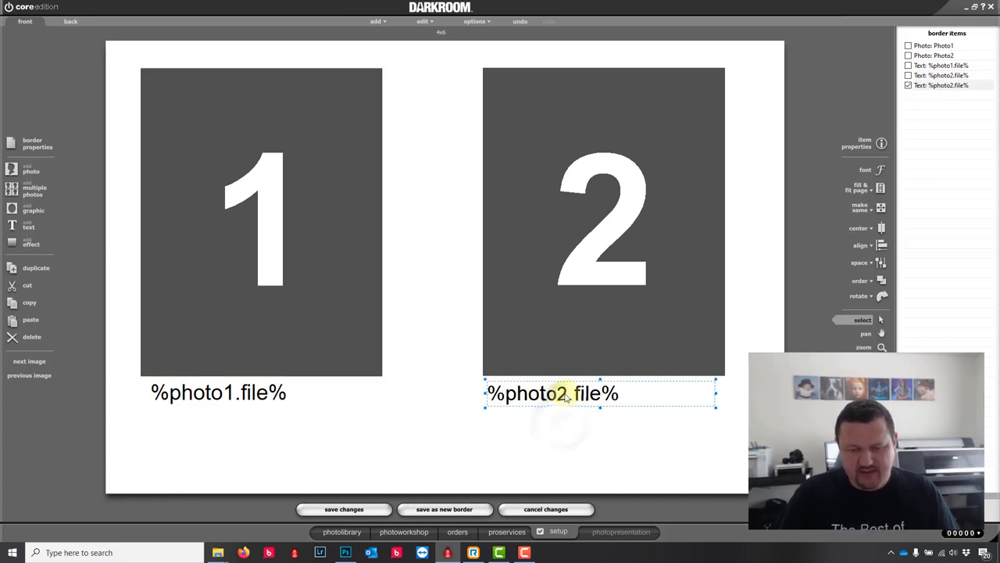
drag(570, 400, 568, 420)
double_click(568, 419)
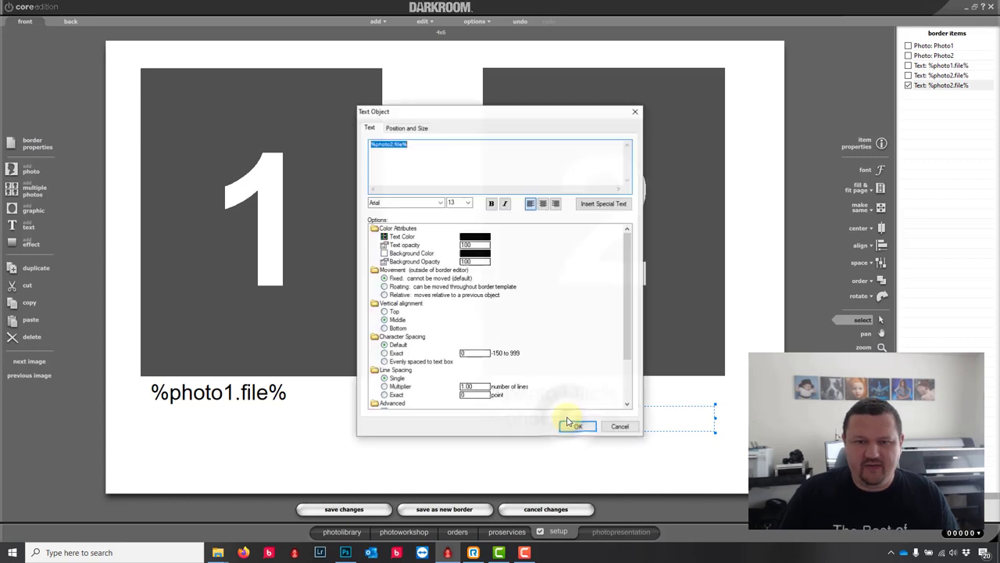
click(439, 202)
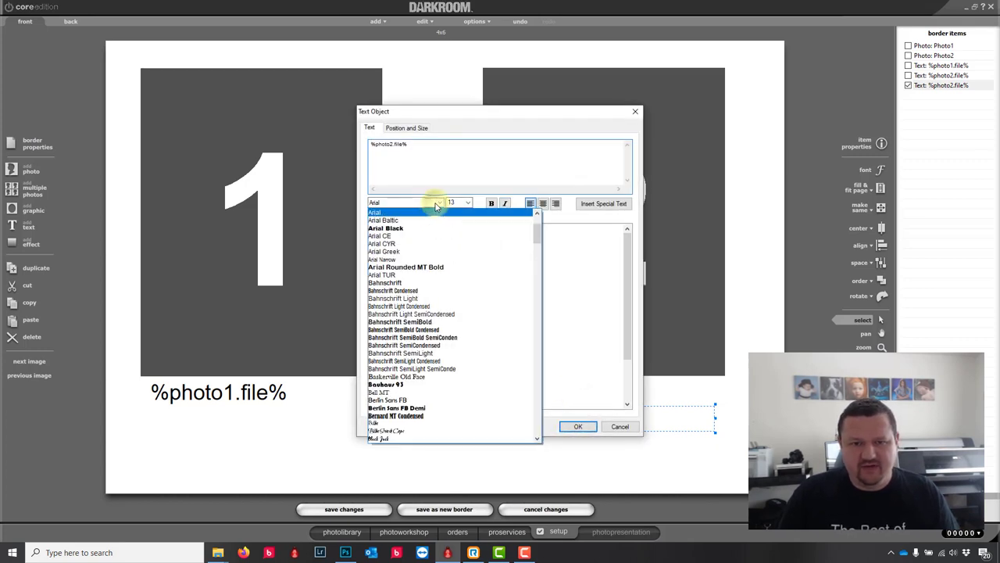
drag(536, 230, 545, 222)
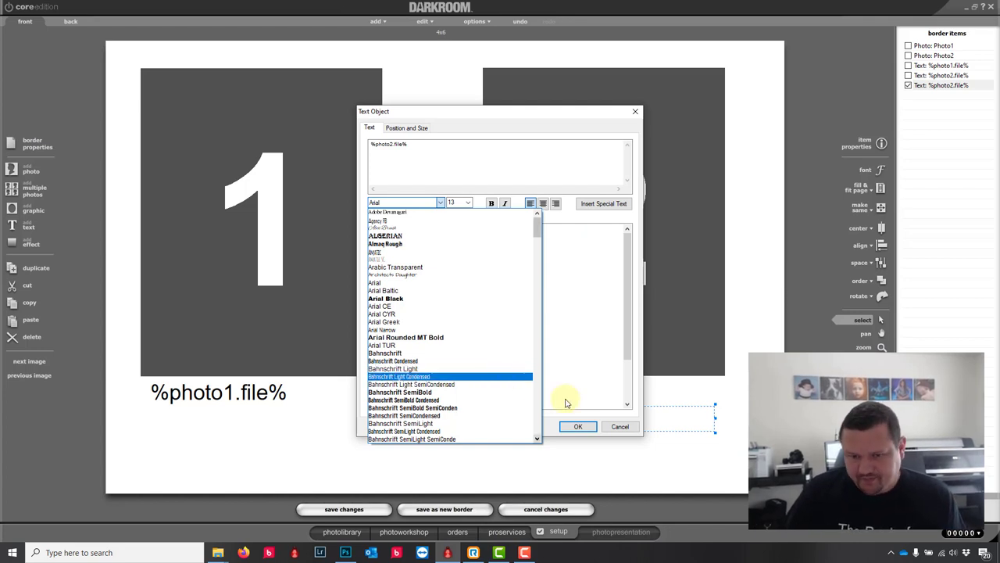
click(630, 430)
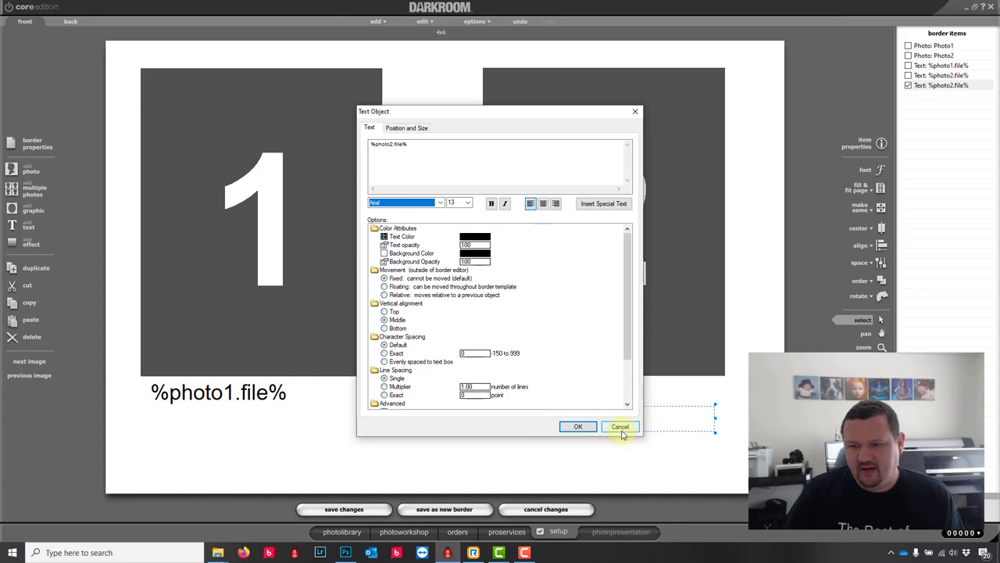
click(621, 427)
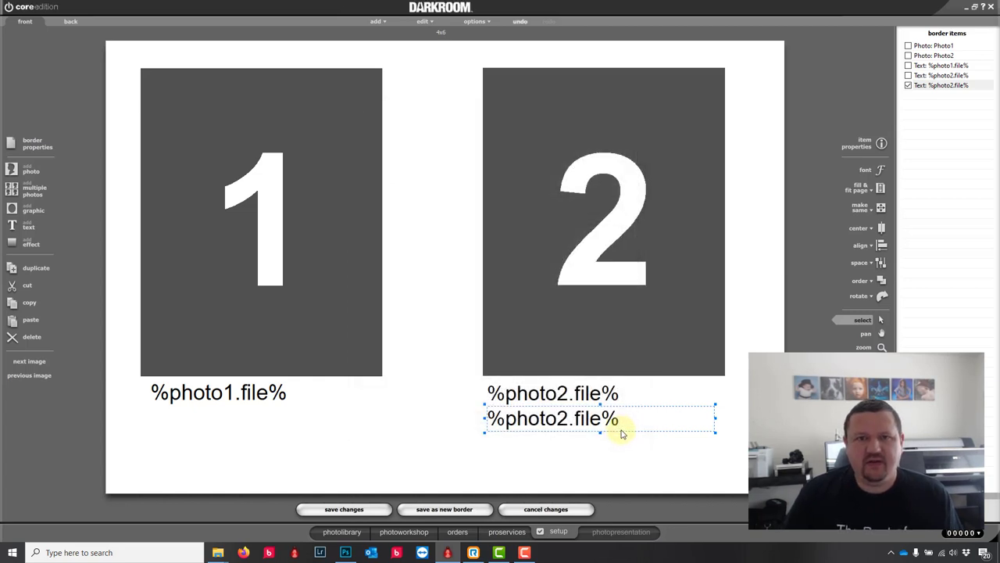
Step: Add a Code 39 barcode whose data is %photo2.file%
click(377, 21)
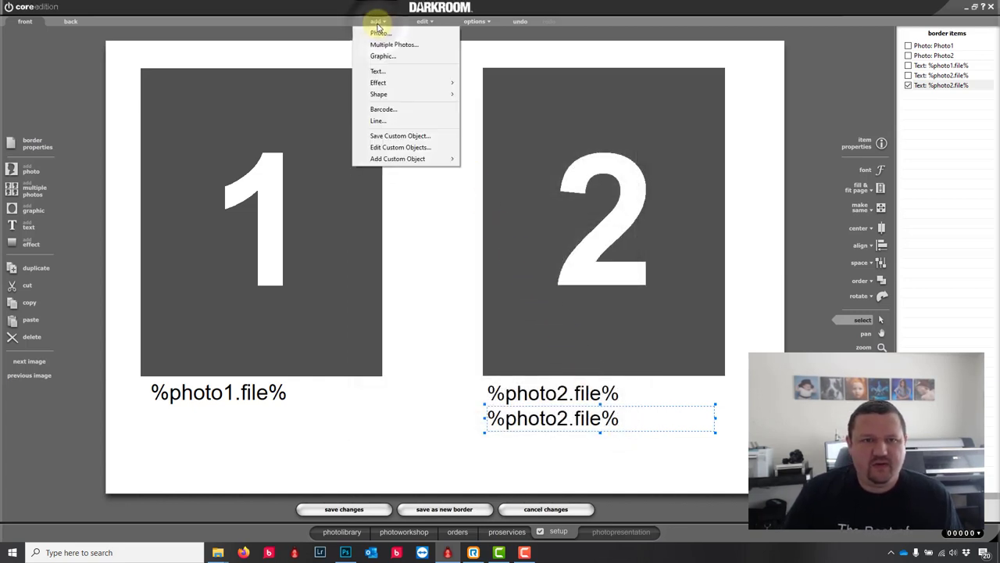
click(380, 110)
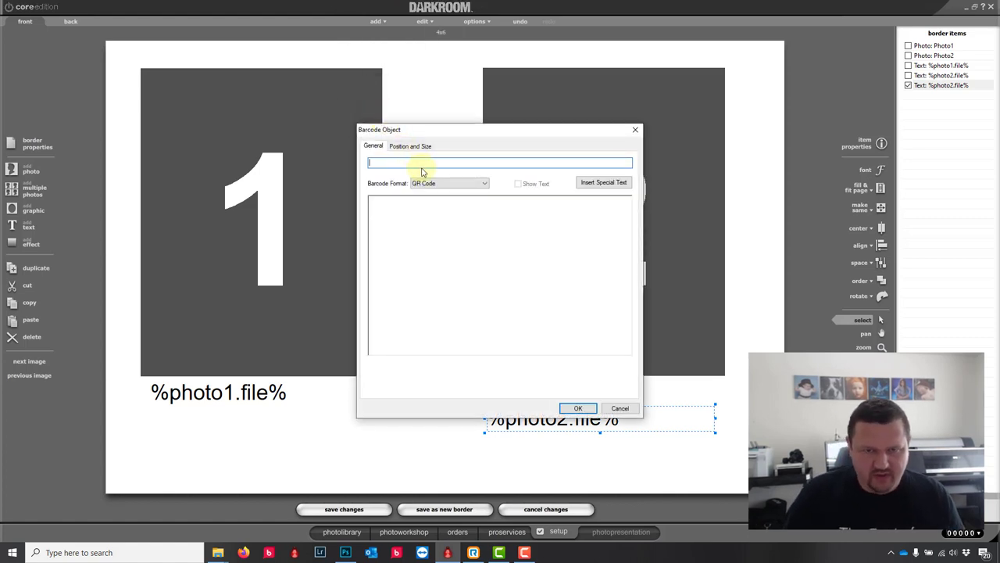
click(455, 187)
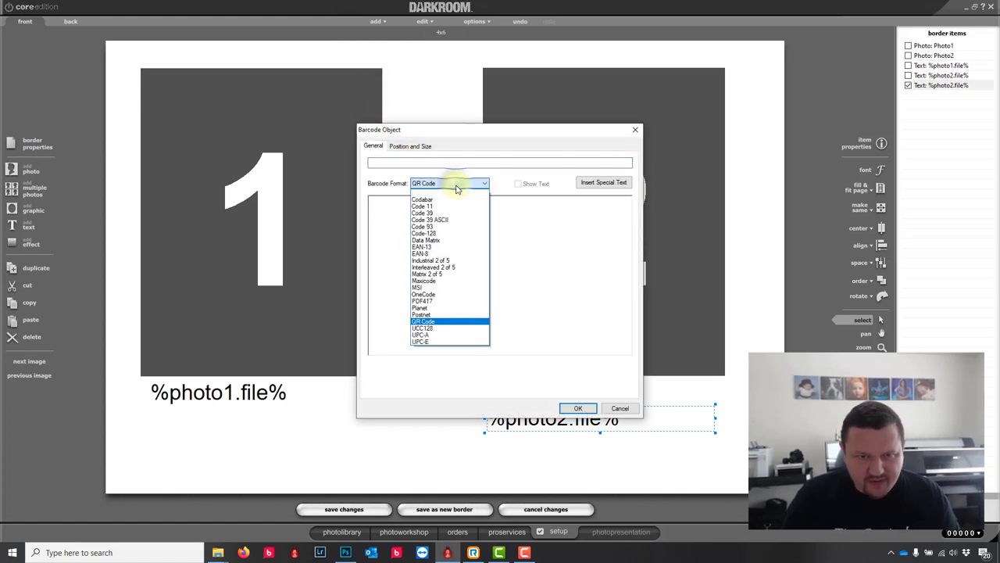
click(422, 209)
click(411, 161)
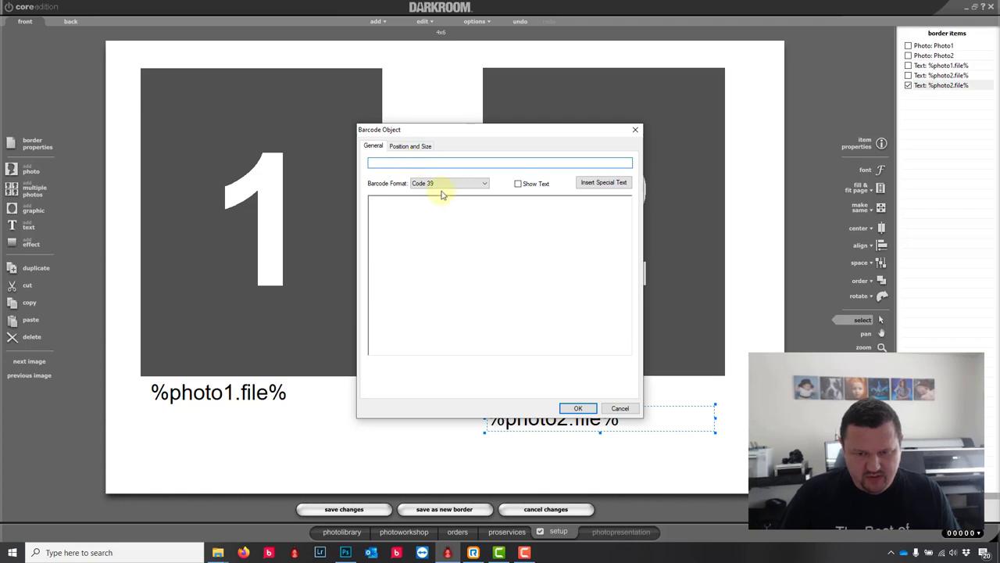
text(photo)
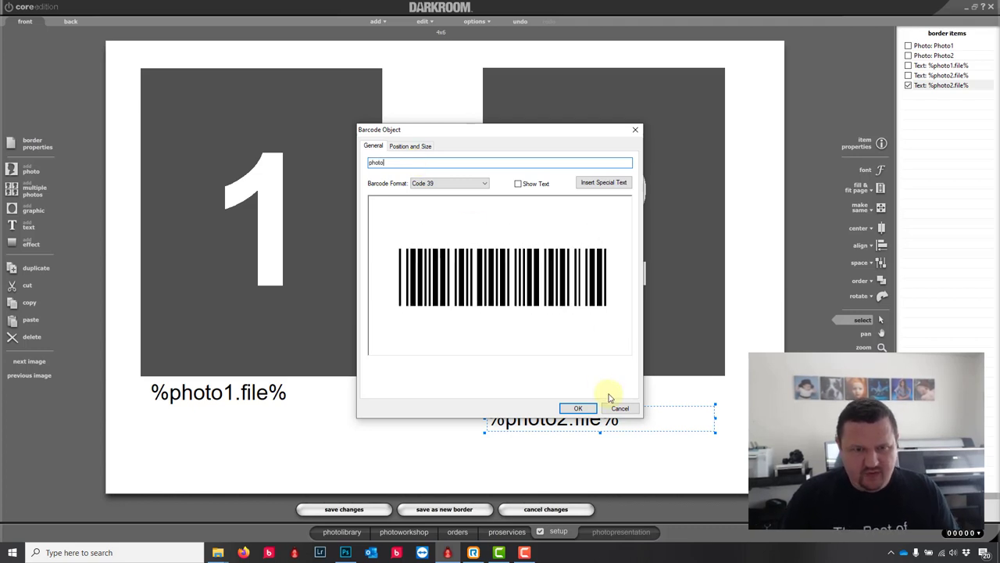
text(2 )
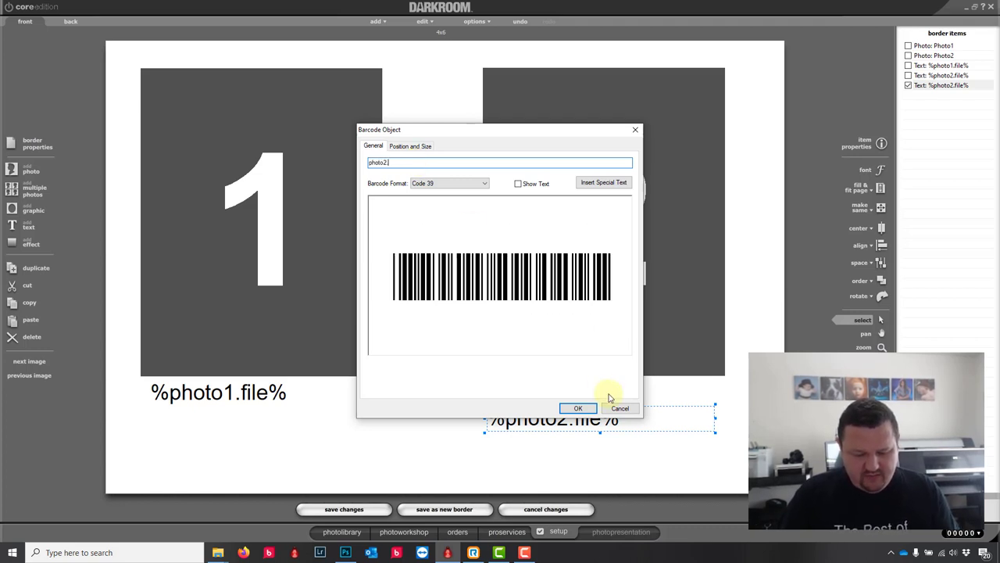
text(.file)
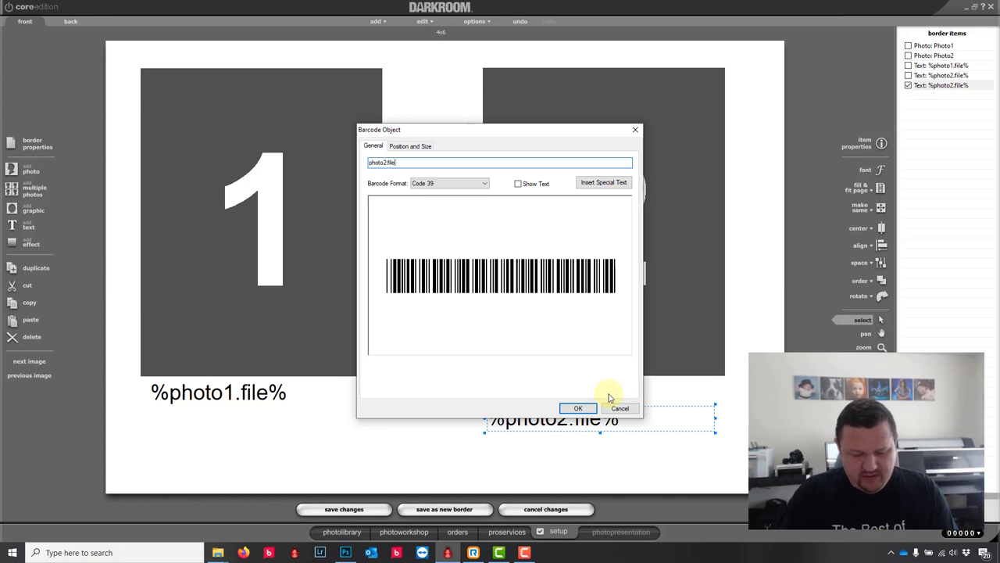
text(%)
key(Home)
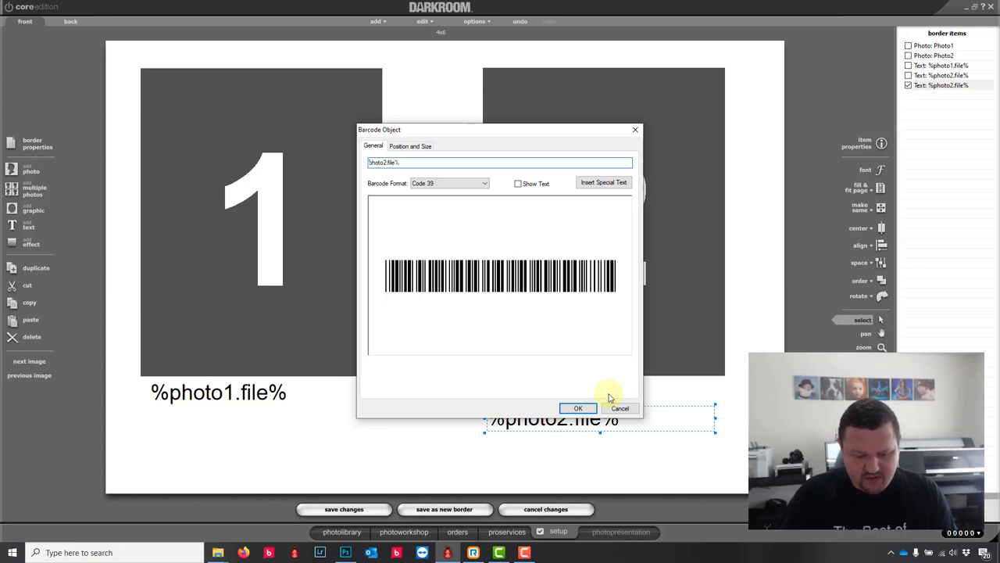
text(%)
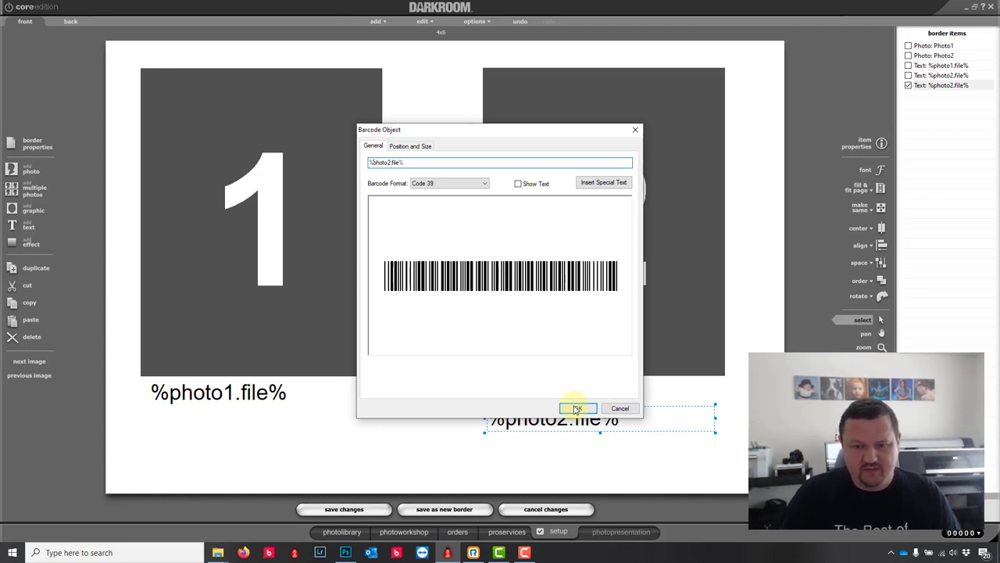
click(577, 406)
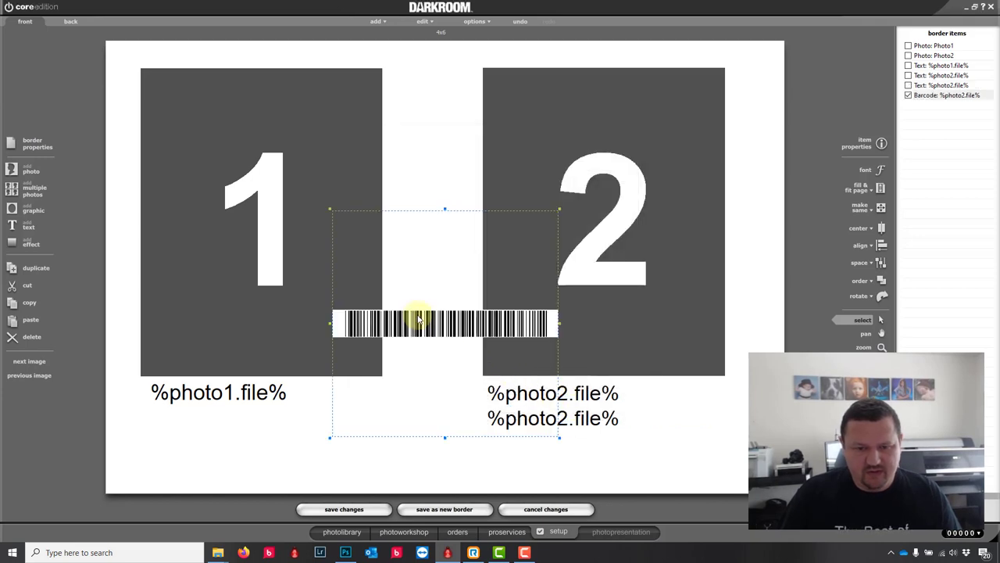
Step: Resize the barcode and position it just below photo 2
drag(420, 319, 562, 443)
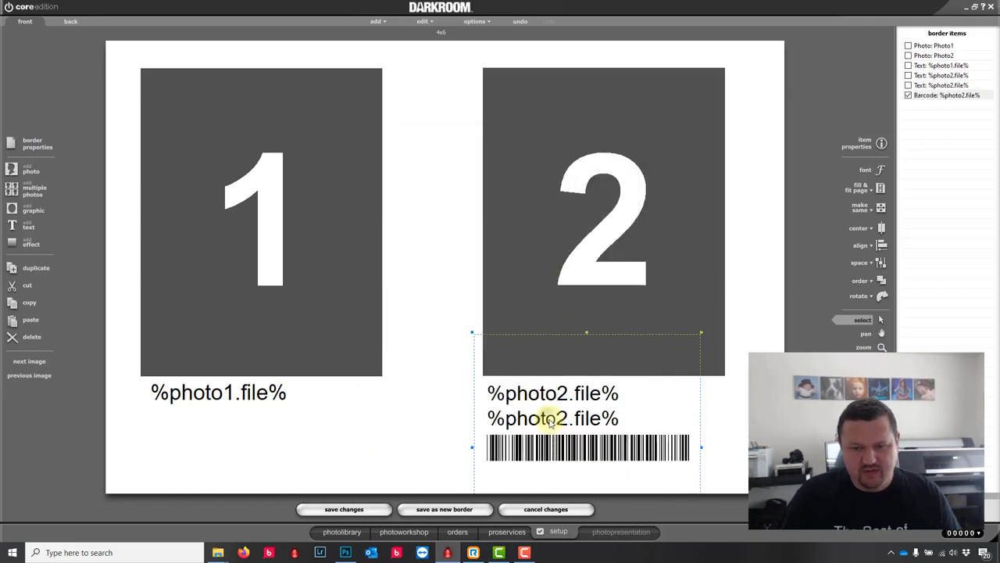
drag(586, 336, 587, 378)
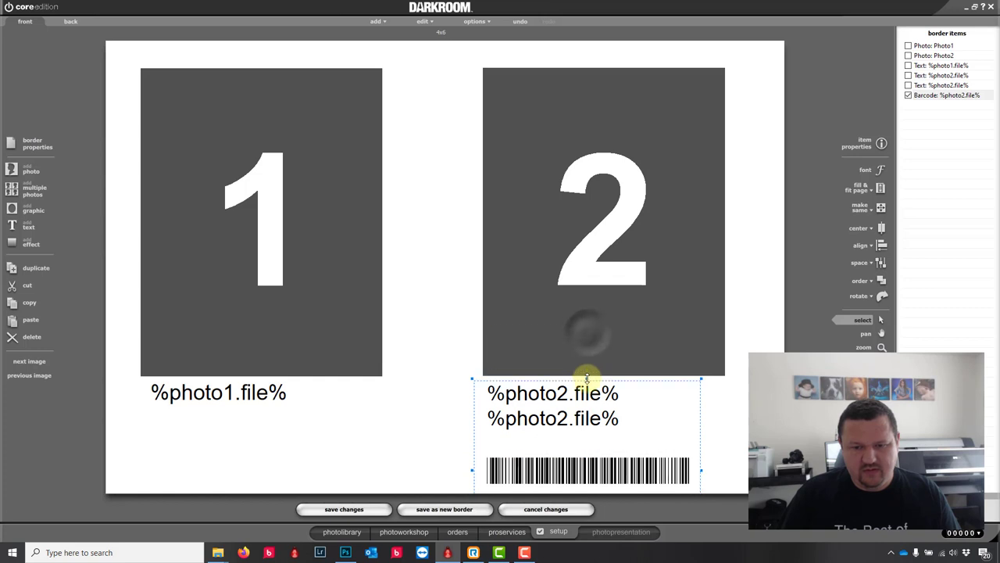
drag(586, 465, 585, 321)
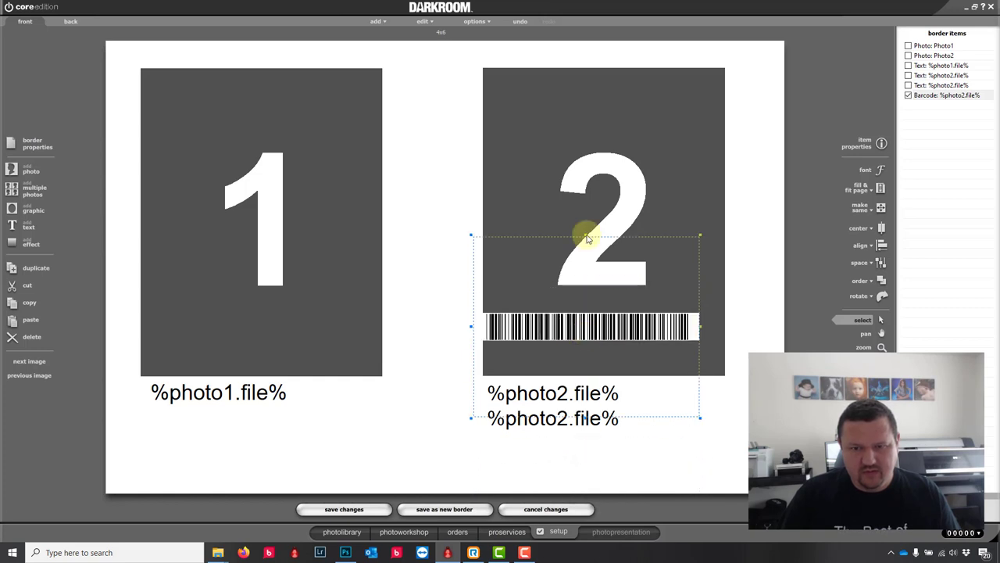
drag(586, 236, 583, 376)
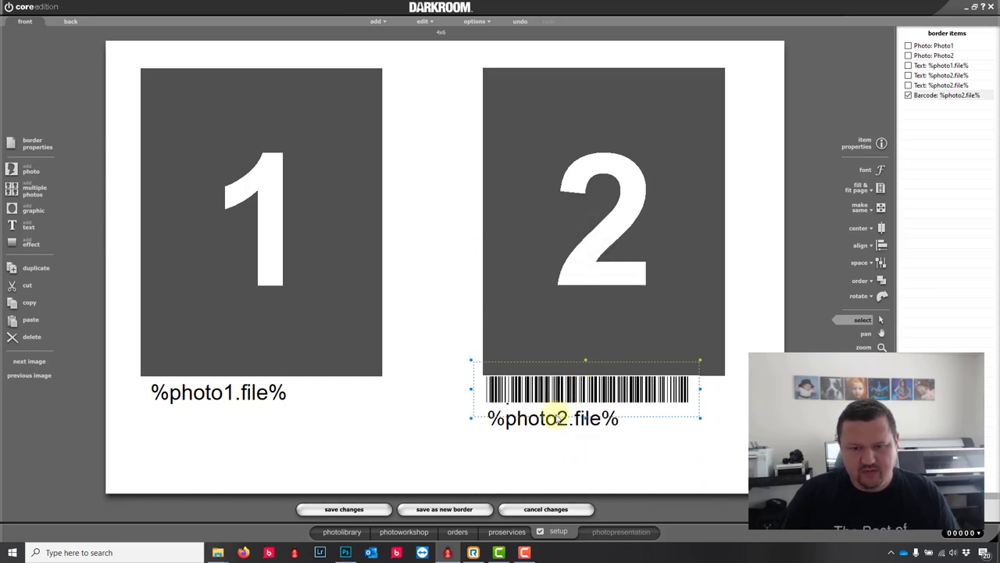
Step: Delete the duplicate %photo2.file% text and move the barcode under the photo 2 label
click(552, 429)
key(Delete)
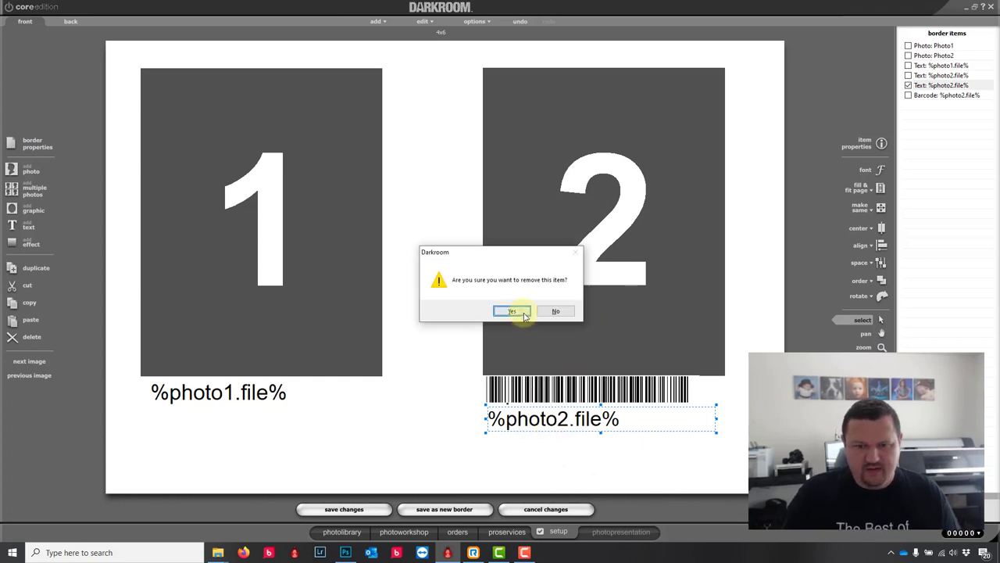
click(521, 312)
drag(555, 369, 563, 418)
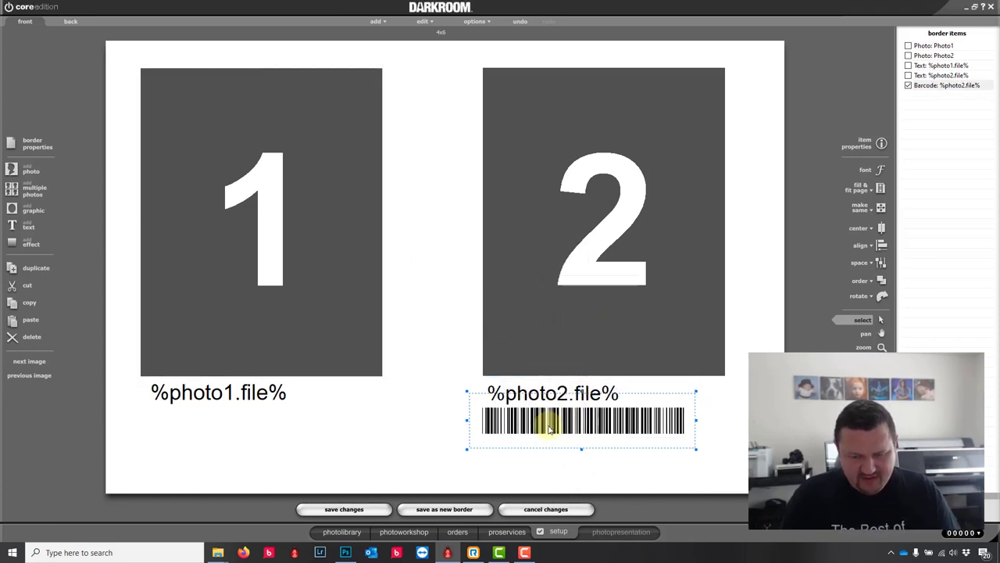
Step: Copy the barcode under photo 1 and set its data to %photo1.file%
key(ctrl+d)
click(581, 461)
click(577, 432)
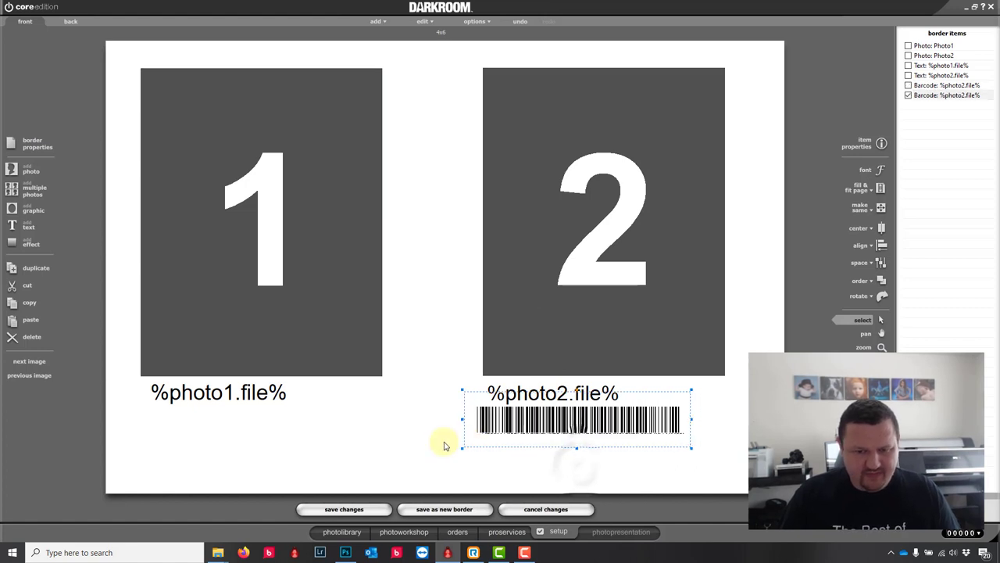
drag(444, 445, 247, 439)
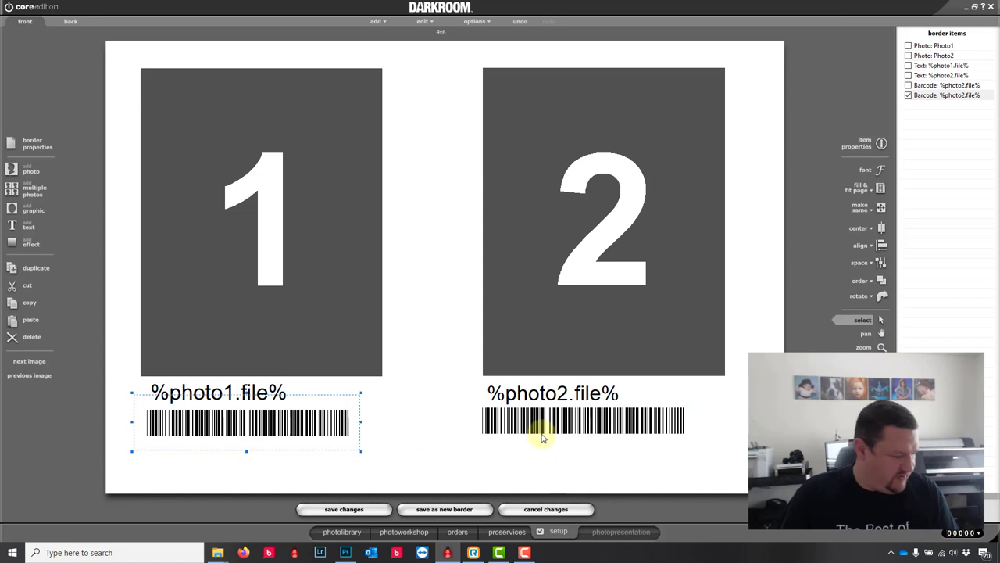
double_click(245, 426)
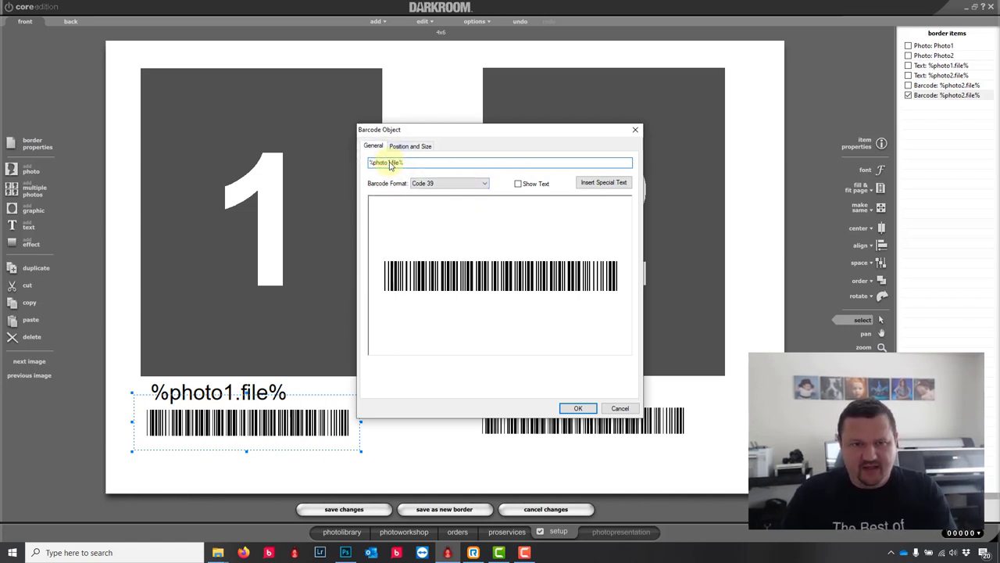
click(578, 409)
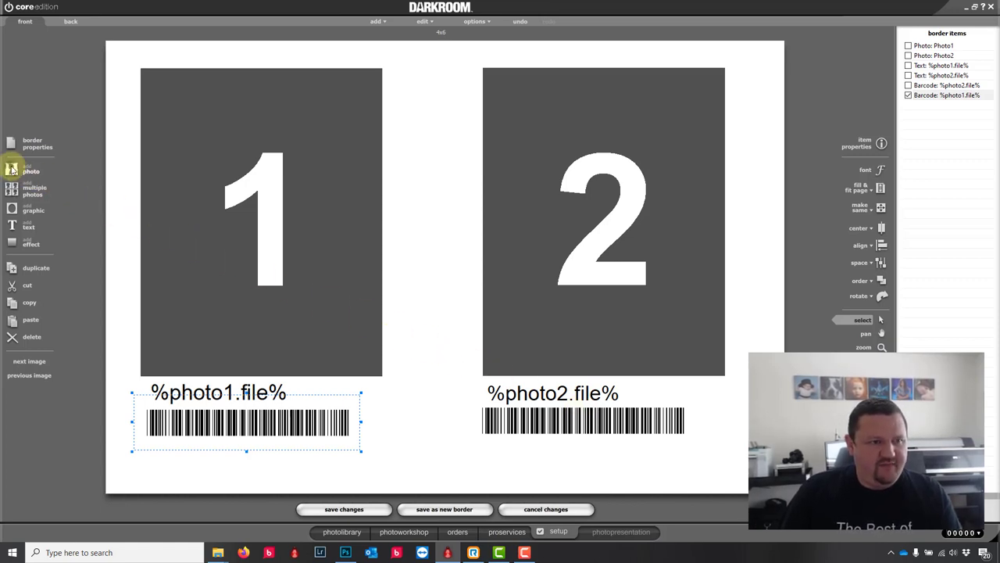
Step: Add 'Proof' text rotated -15° in white at 50 opacity
click(12, 226)
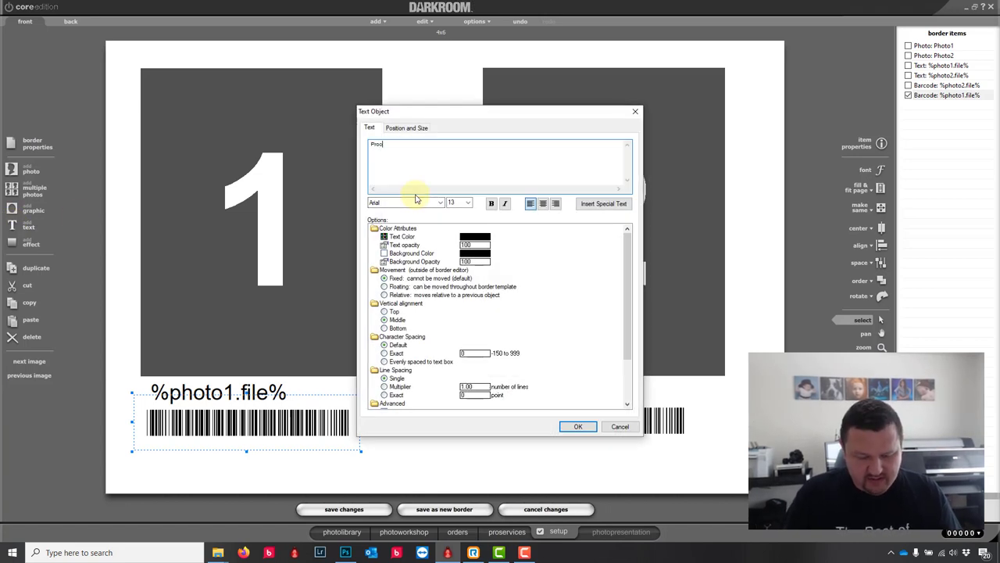
click(627, 383)
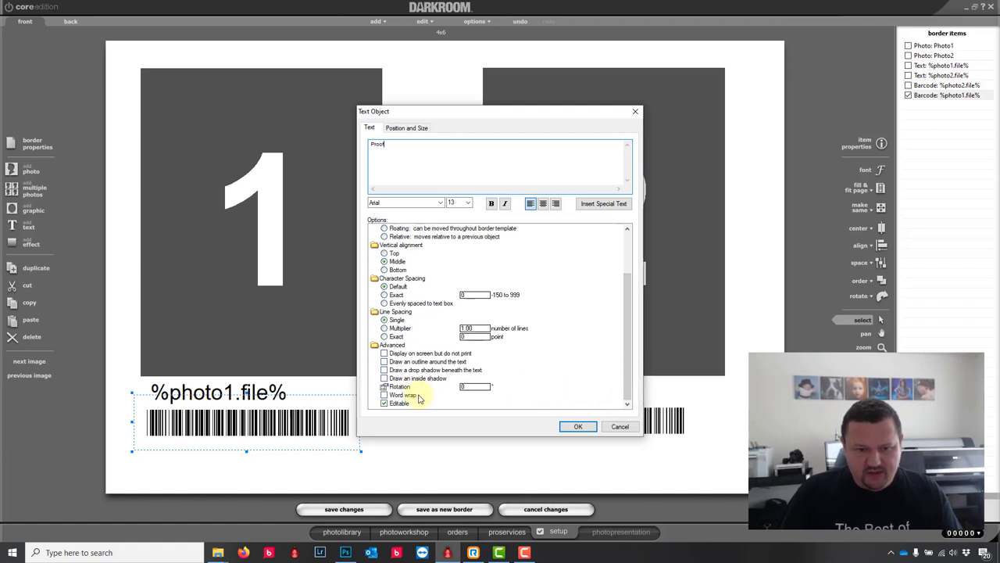
click(467, 387)
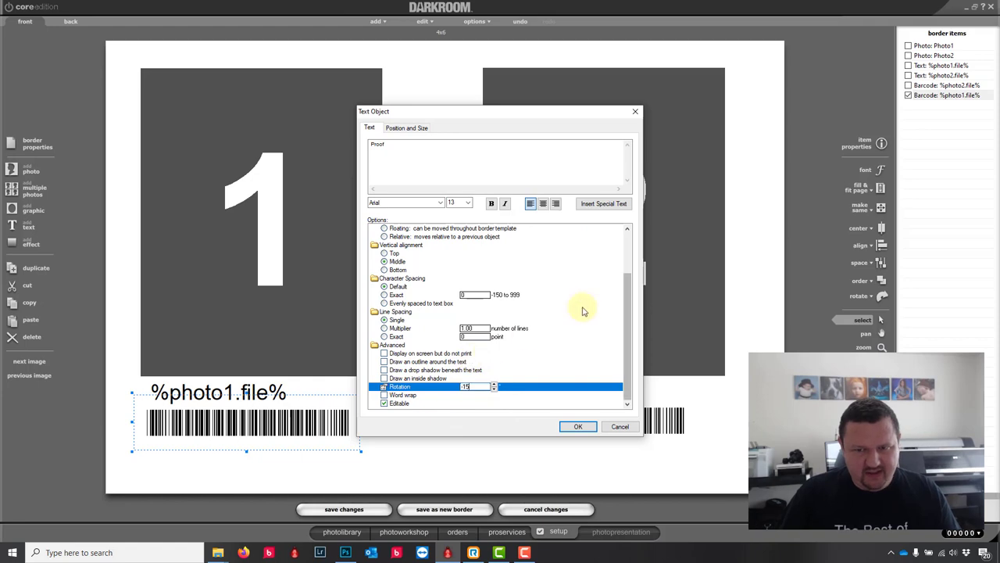
drag(631, 279, 600, 244)
click(475, 236)
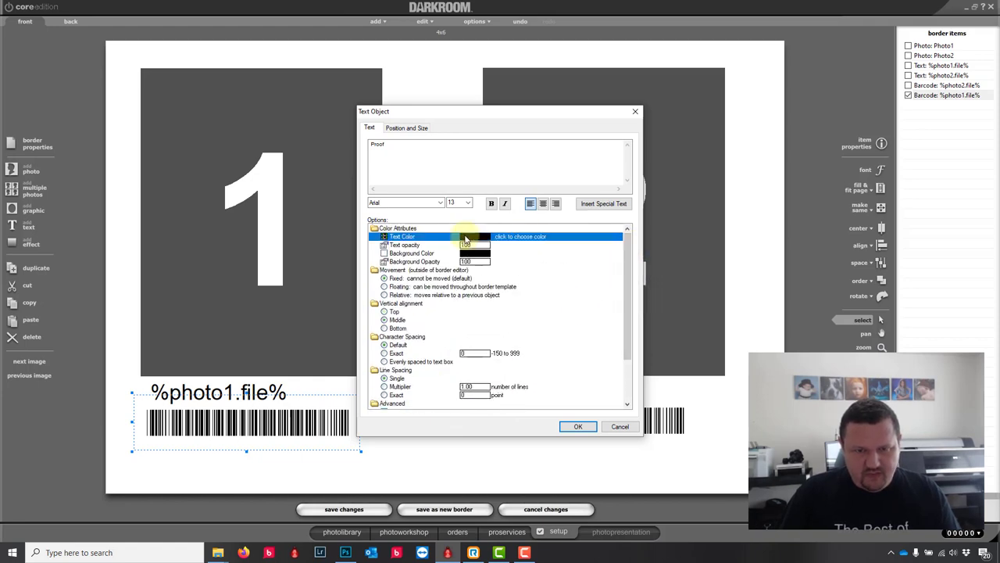
click(490, 240)
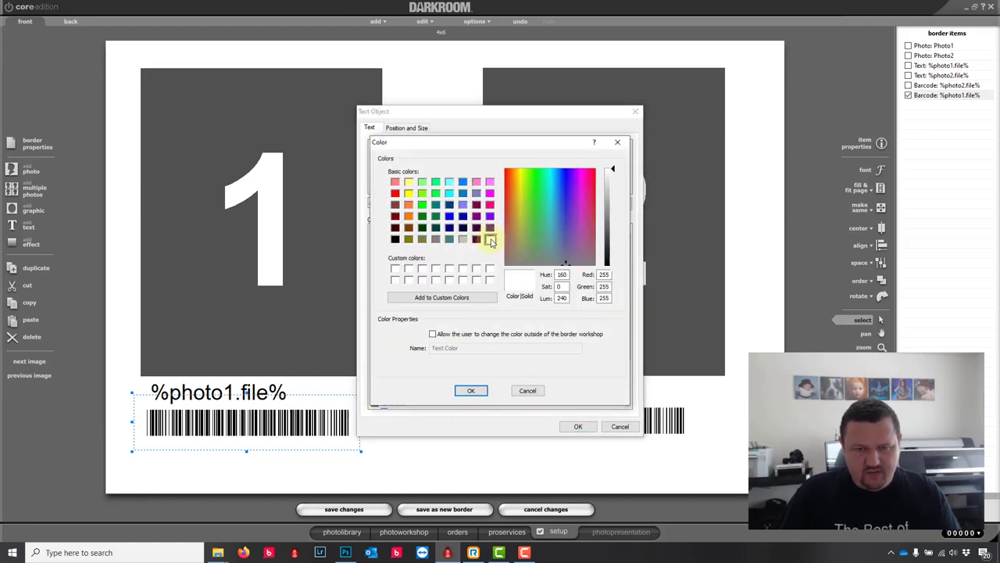
click(470, 390)
click(479, 245)
text(50)
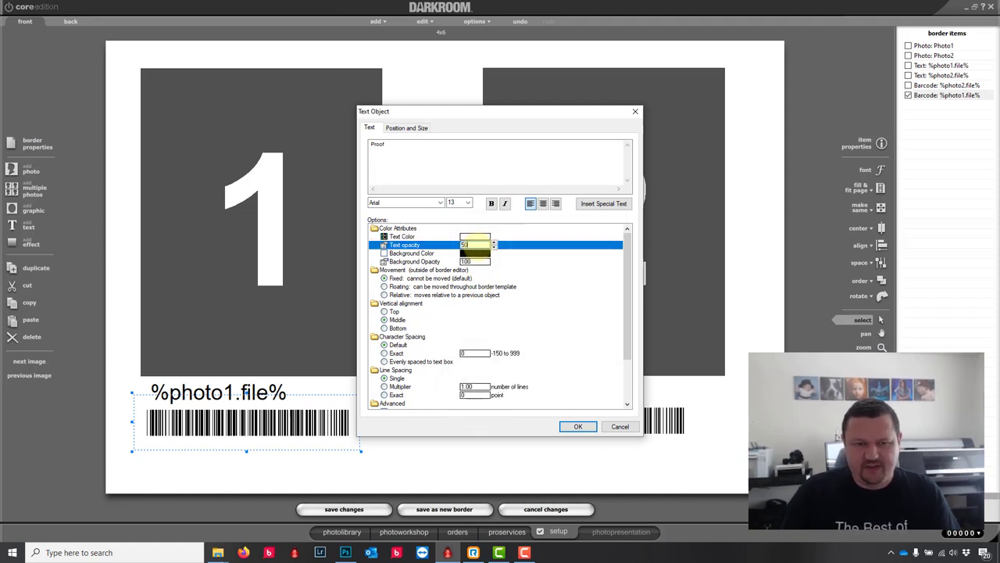
click(578, 426)
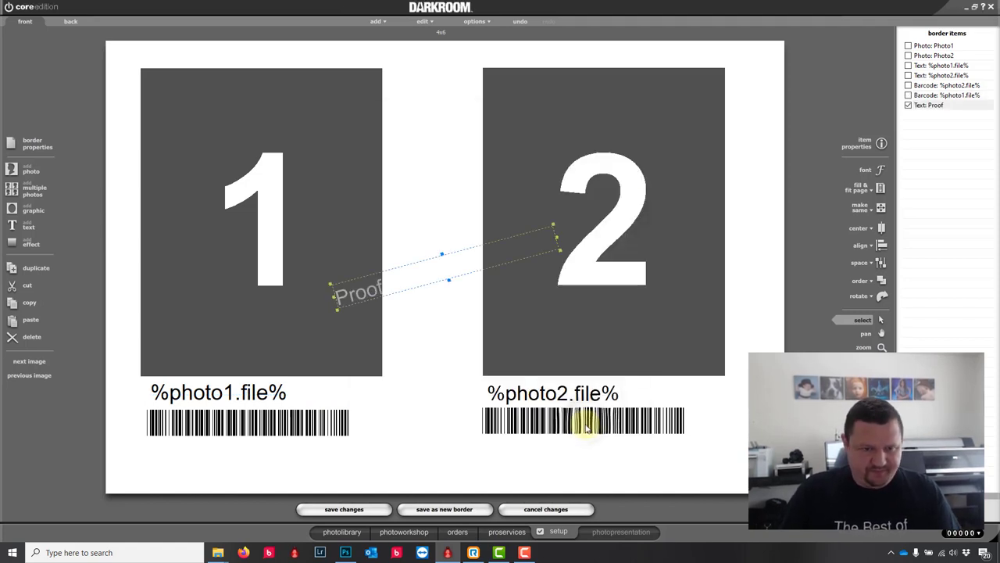
Step: Enlarge the Proof text to font size 70 and widen its box to show it
double_click(374, 292)
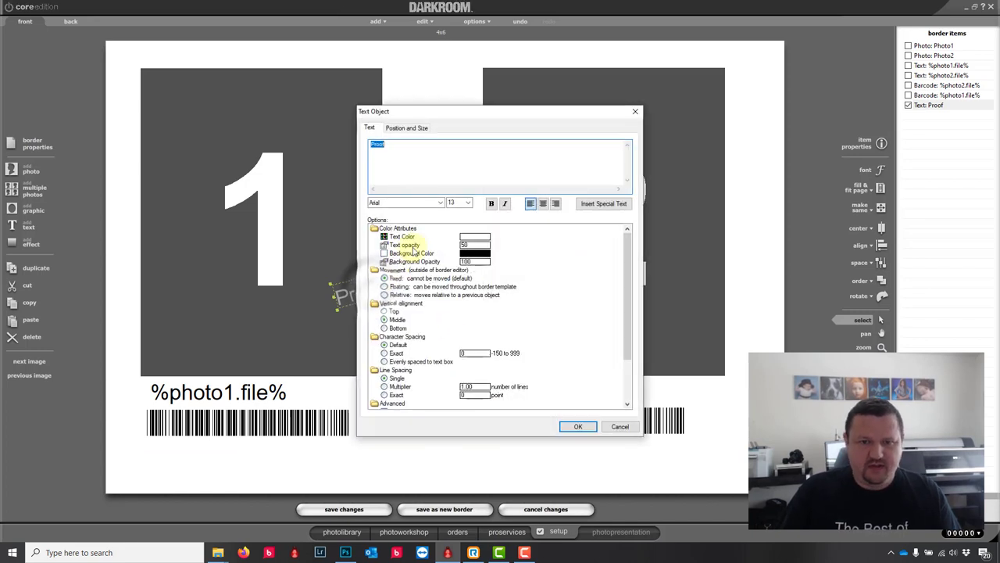
click(458, 201)
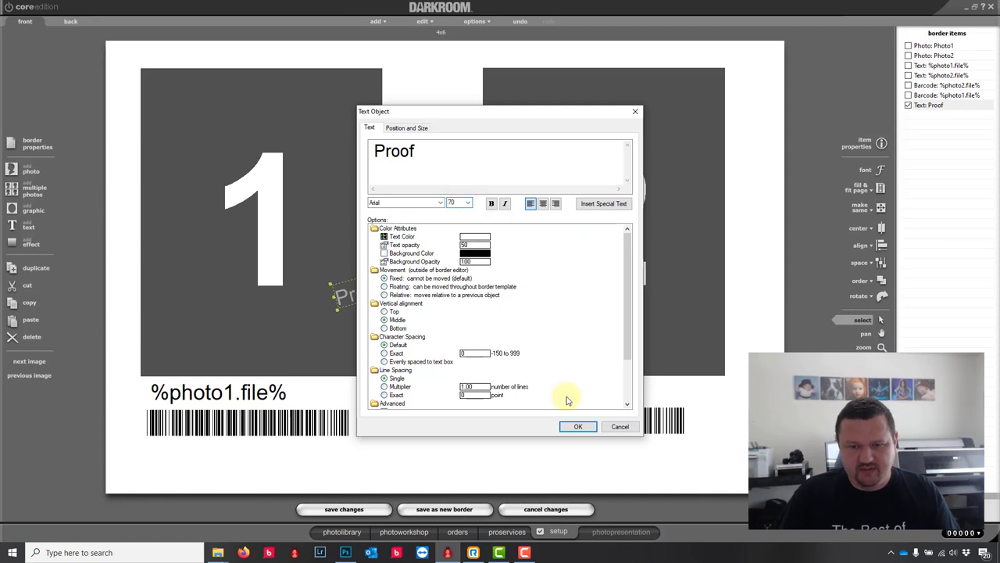
click(578, 426)
drag(452, 285, 670, 245)
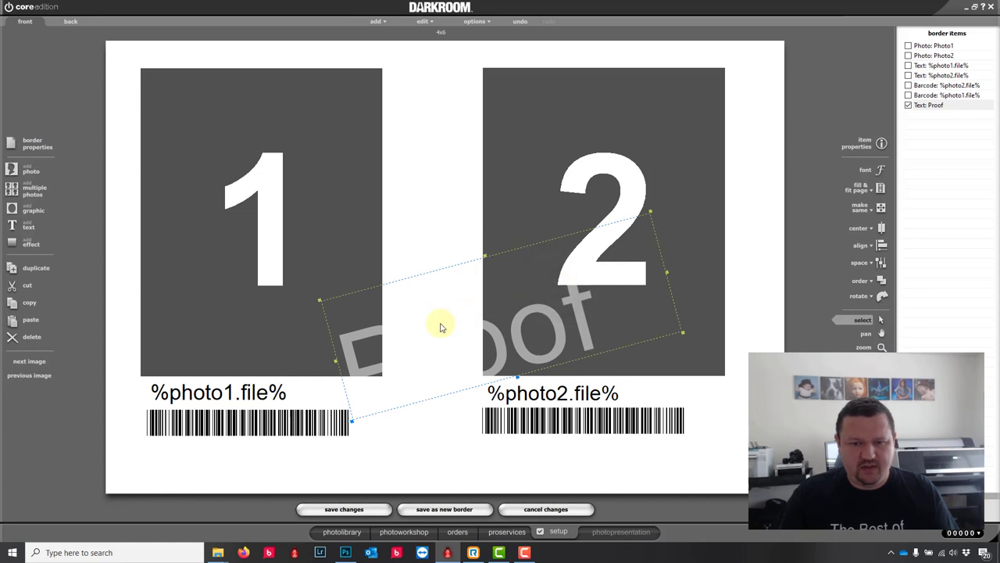
Step: Place the Proof watermark over photo 1 and a copy over photo 2, then select everything
scroll(442, 325, down, 5)
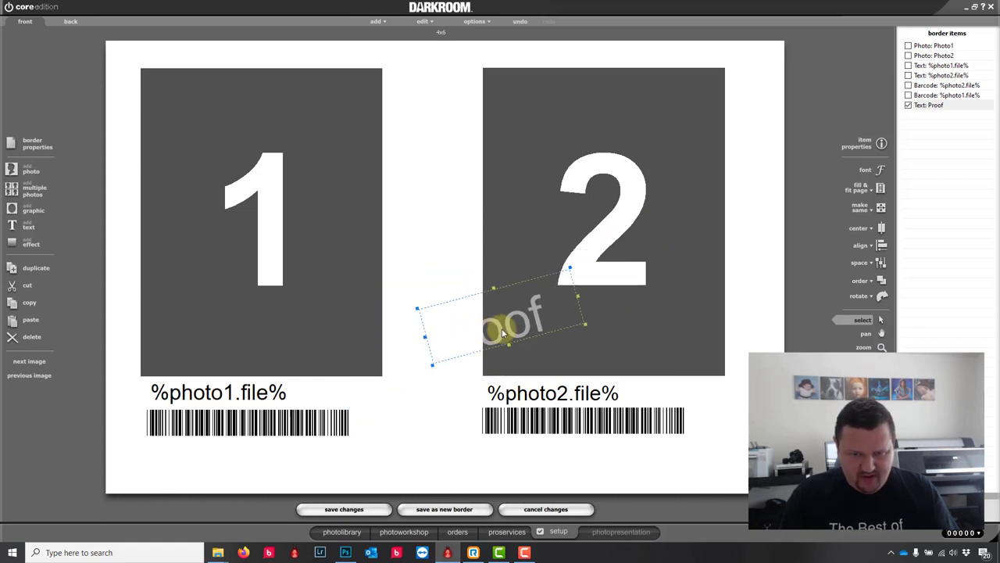
drag(502, 328, 267, 238)
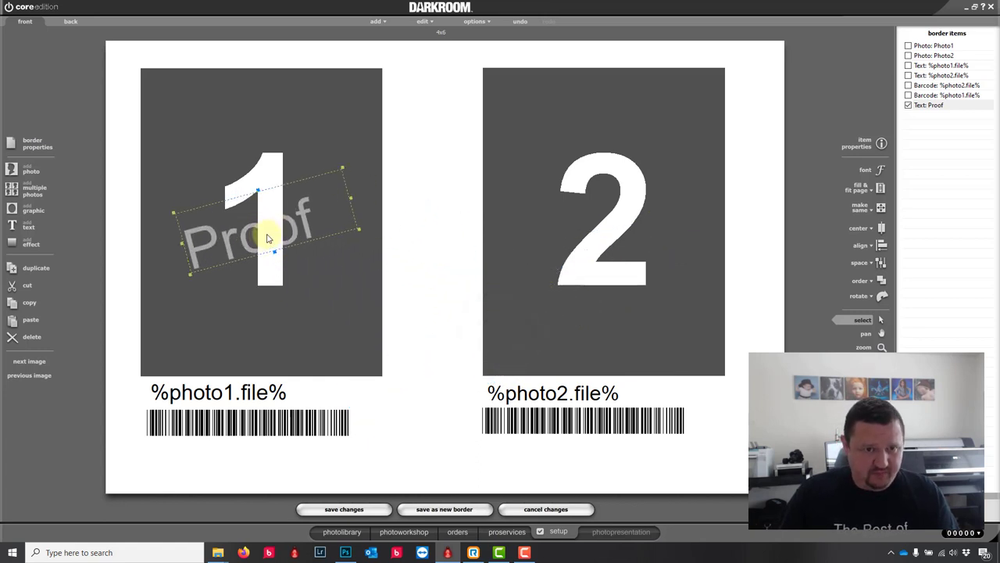
scroll(267, 238, up, 3)
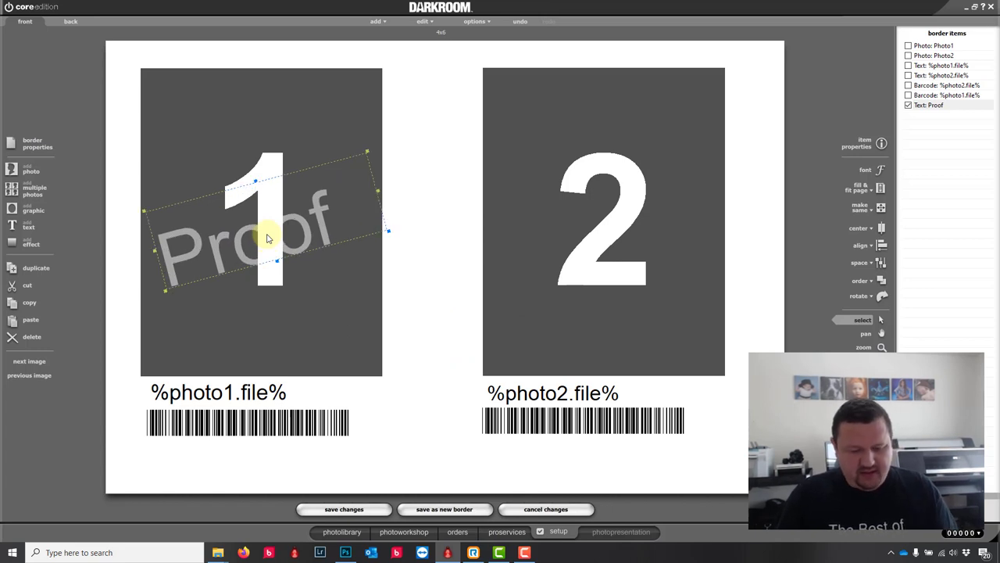
key(ctrl+d)
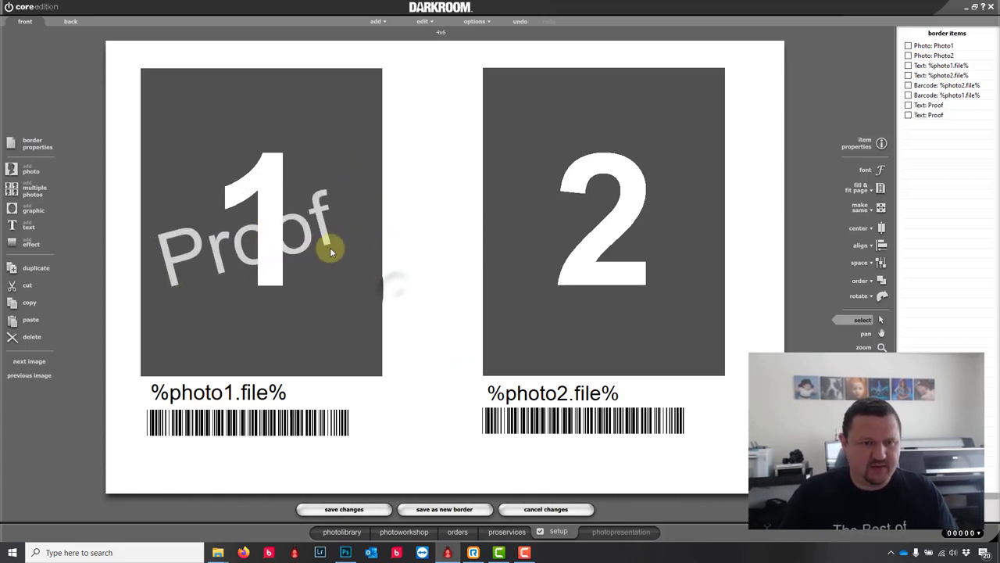
drag(307, 234, 659, 230)
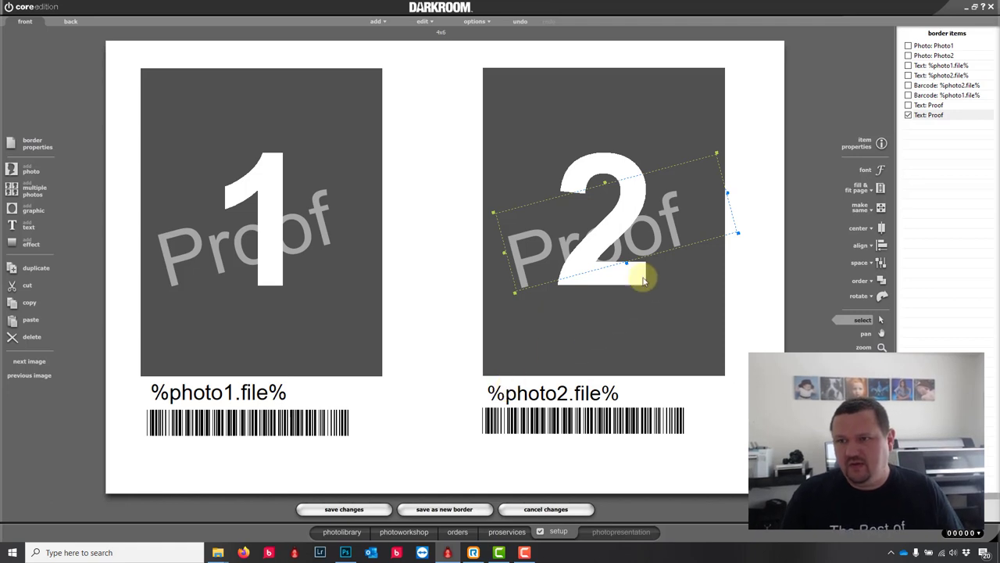
key(ctrl+a)
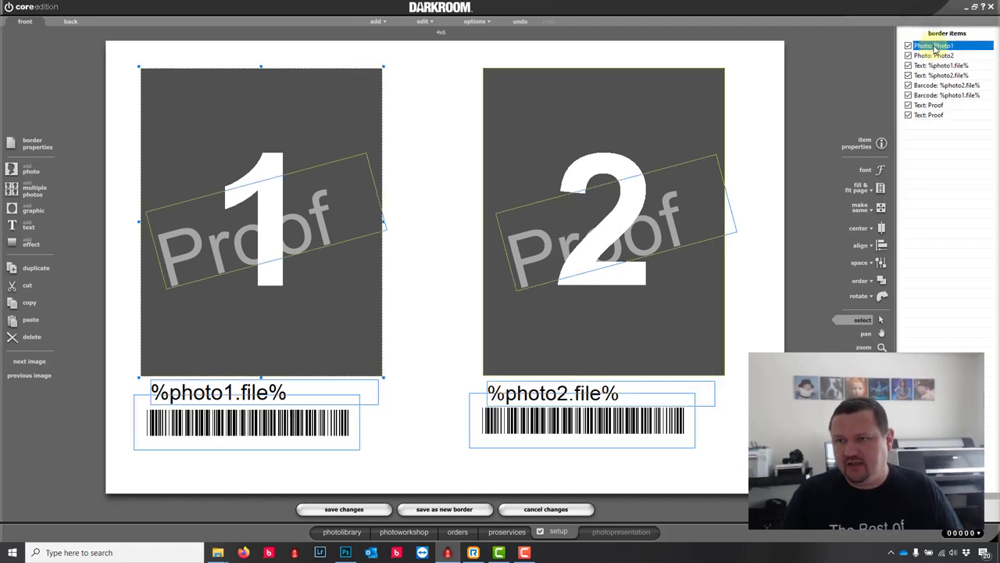
Step: Centre all items on the page both ways and change the border description to '4x6 proof'
click(882, 228)
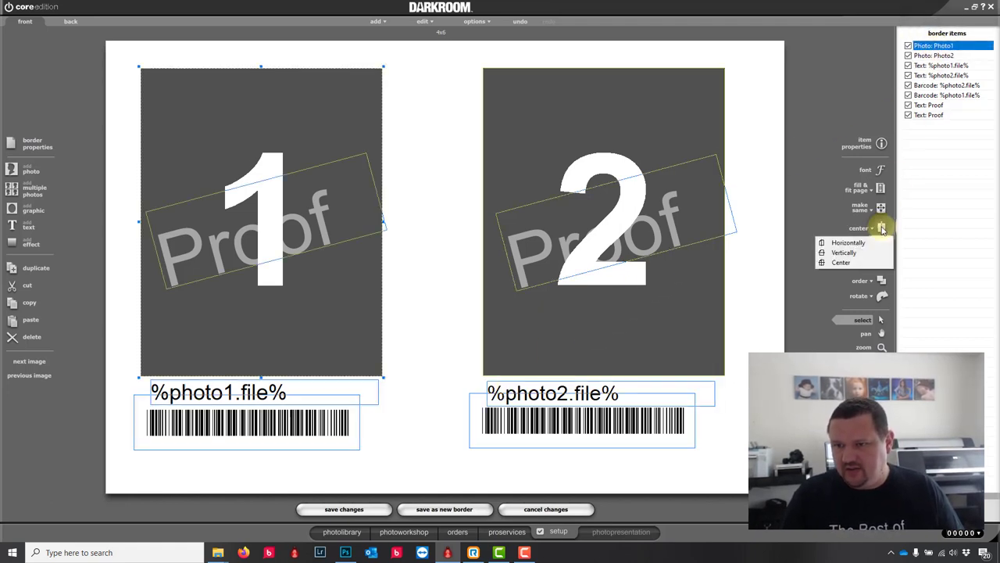
click(847, 263)
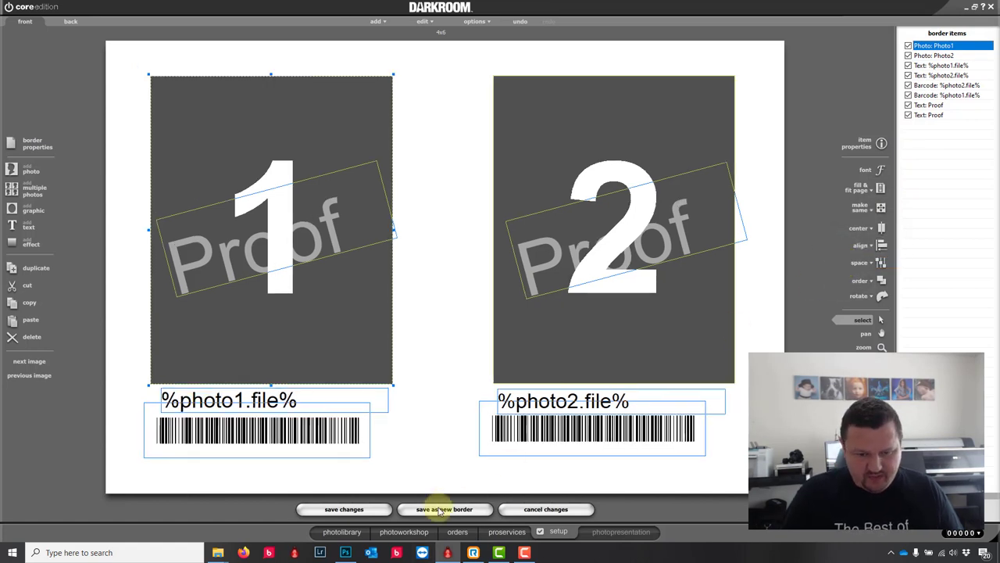
click(32, 140)
click(475, 181)
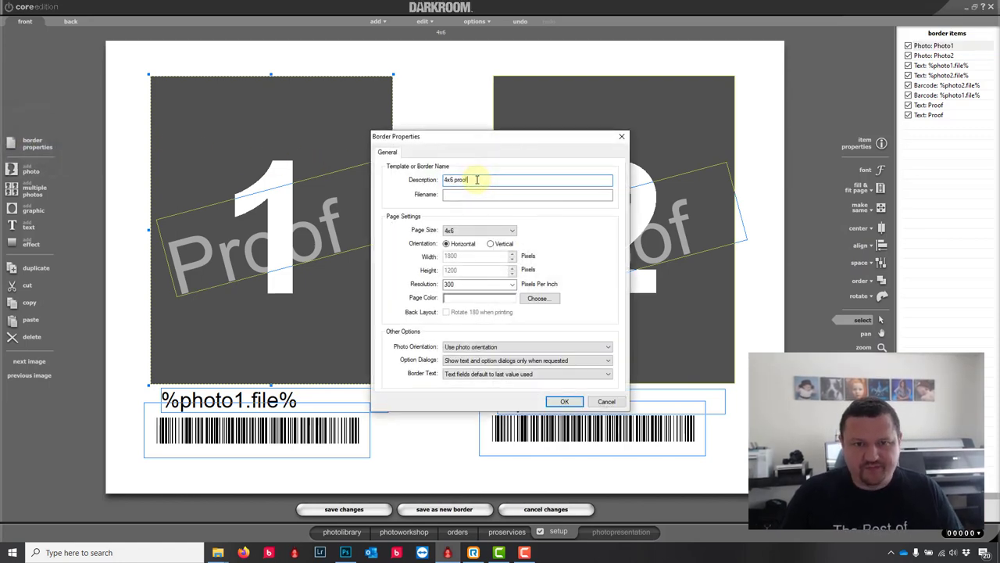
text(proof)
click(564, 401)
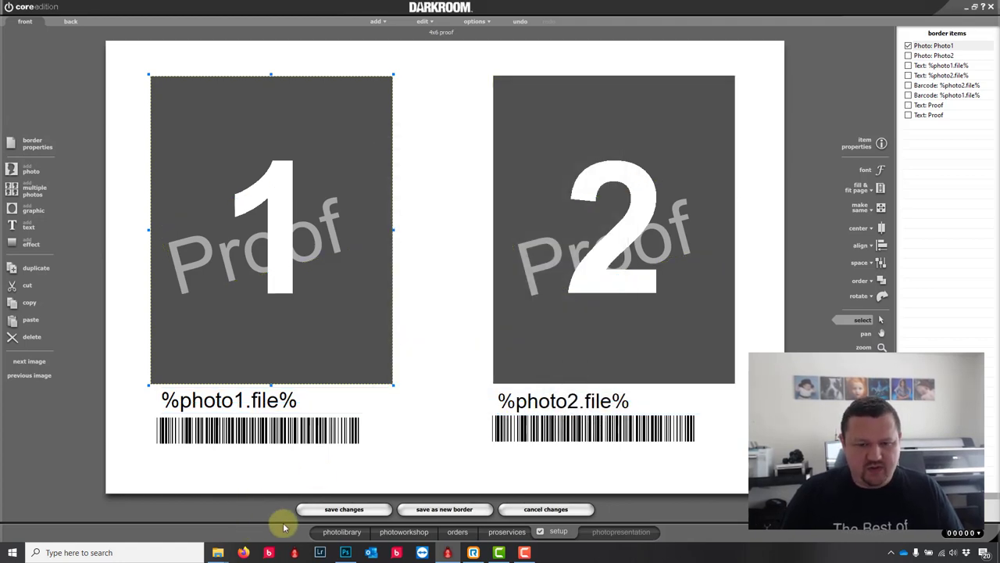
Step: Save the layout as the new border '4x6 proof.crd' and return to the photo library
click(475, 512)
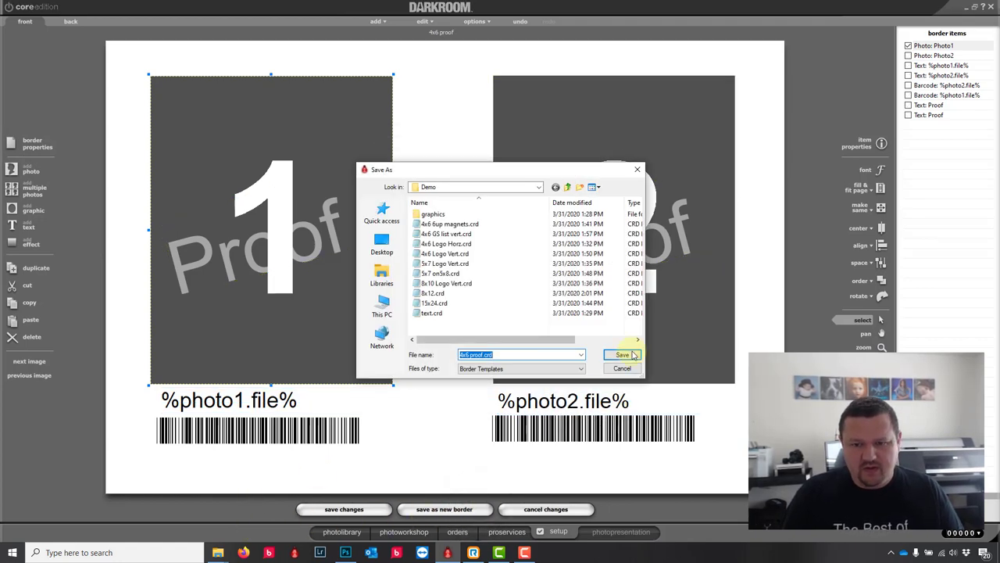
click(629, 355)
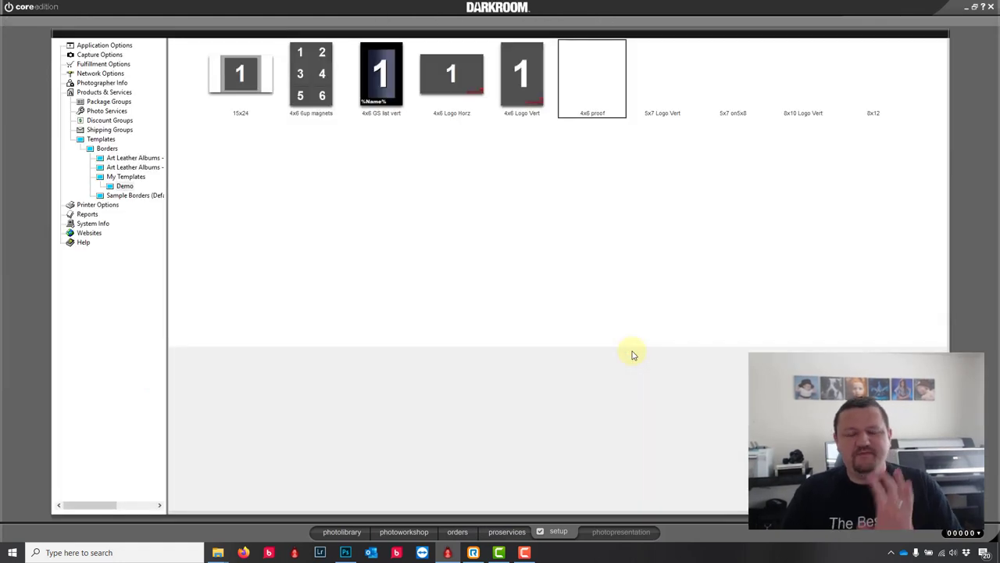
click(341, 532)
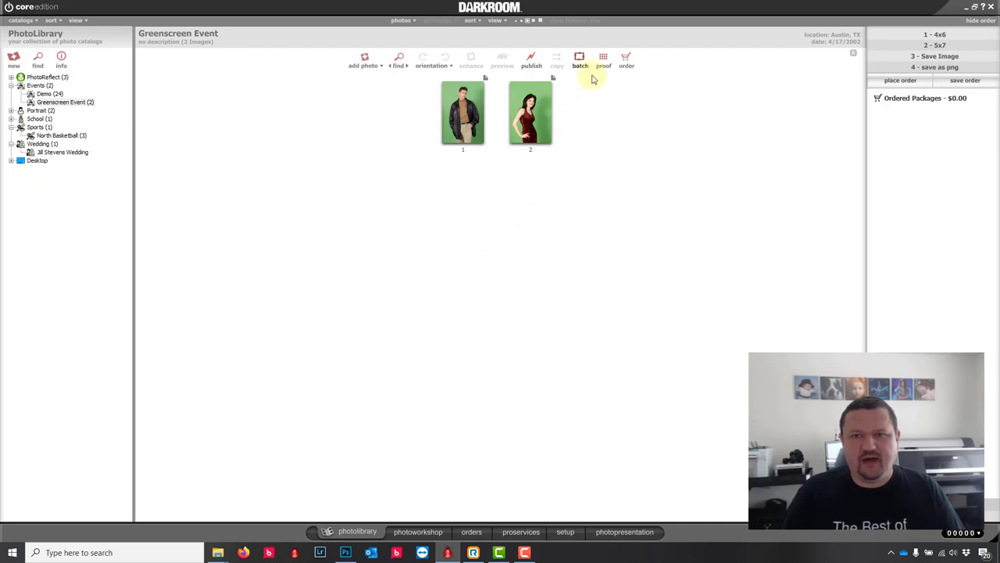
Step: In Advanced Proof Options, set the page size to 4x6 with a Custom layout
click(603, 59)
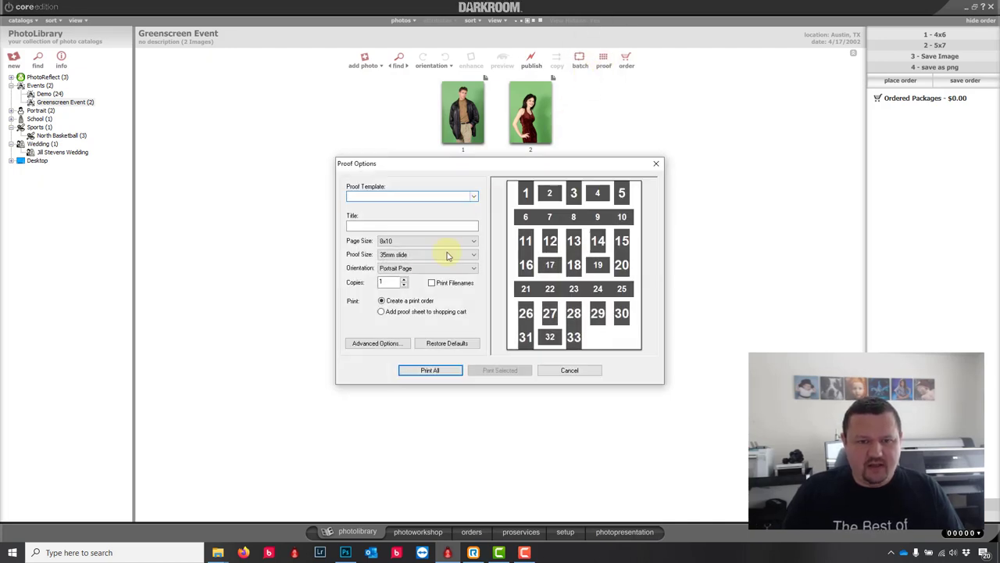
click(375, 344)
click(399, 255)
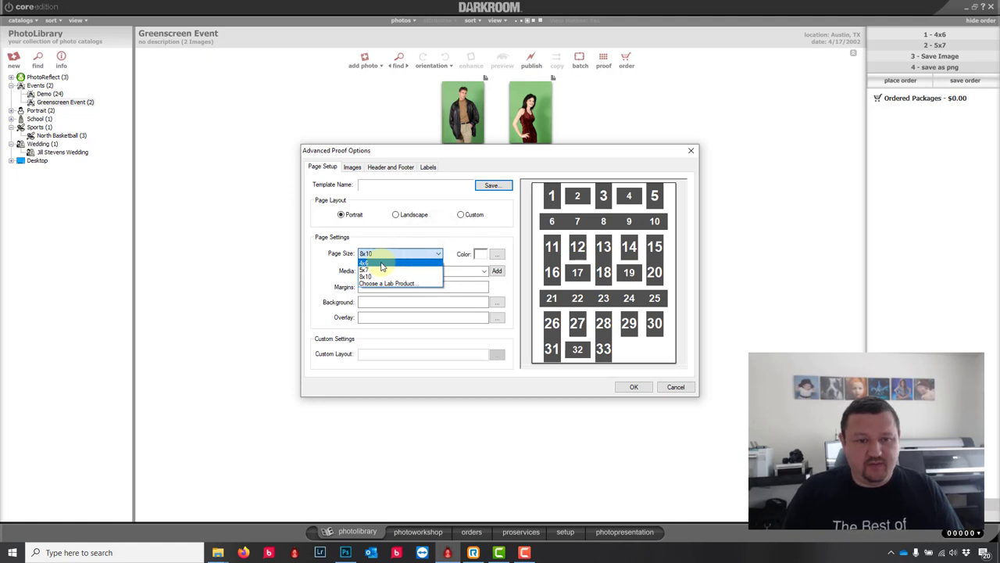
click(381, 264)
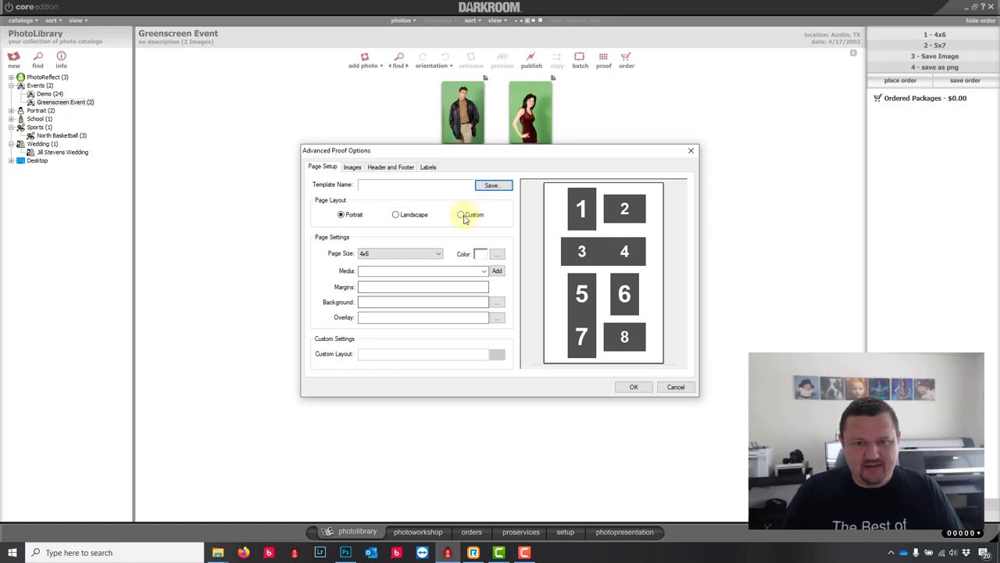
click(462, 216)
Step: Load Templates\Borders\my templates\Demo\4x6 proof.crd as the custom layout file
click(497, 354)
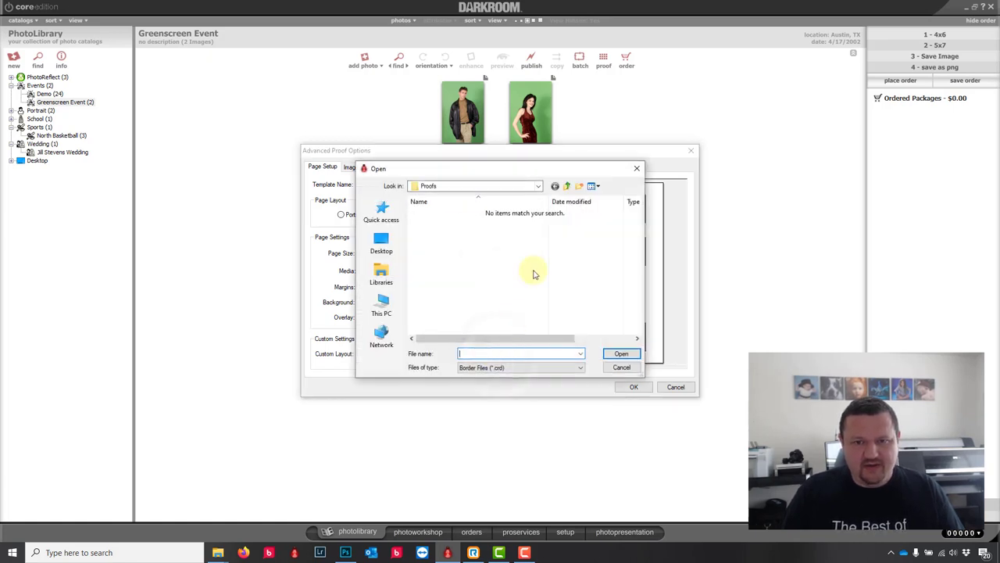
click(568, 185)
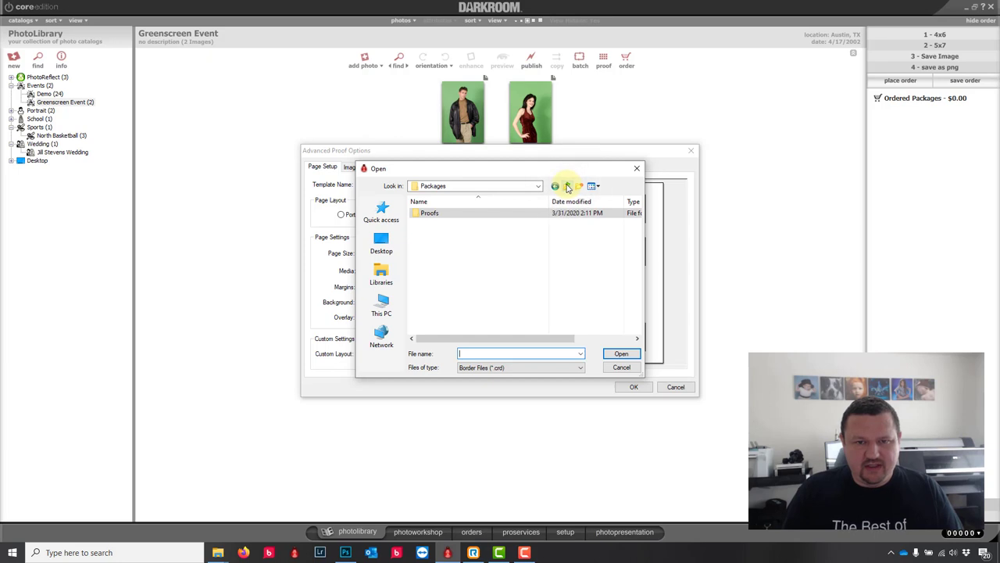
click(568, 186)
click(422, 283)
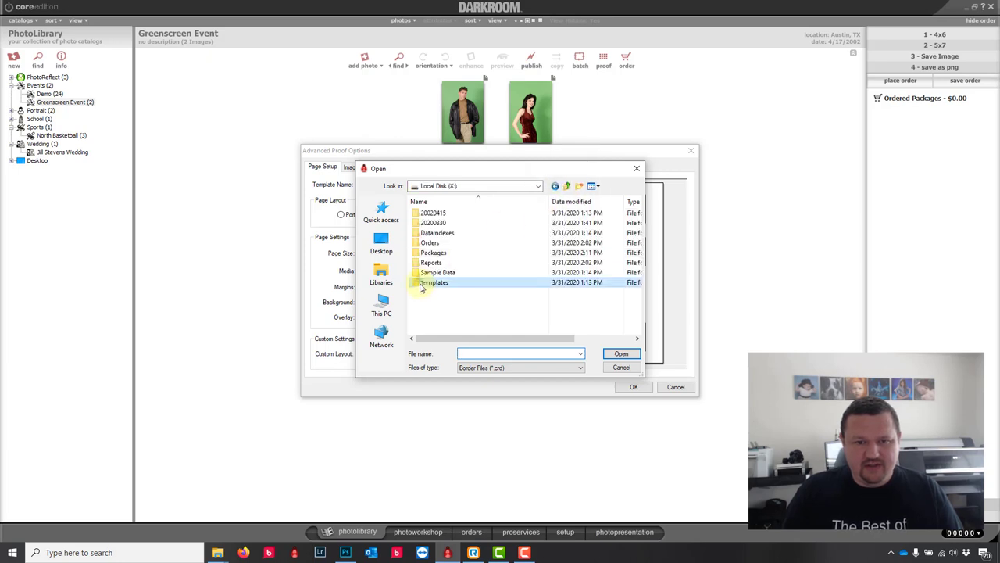
double_click(422, 283)
double_click(429, 239)
click(434, 233)
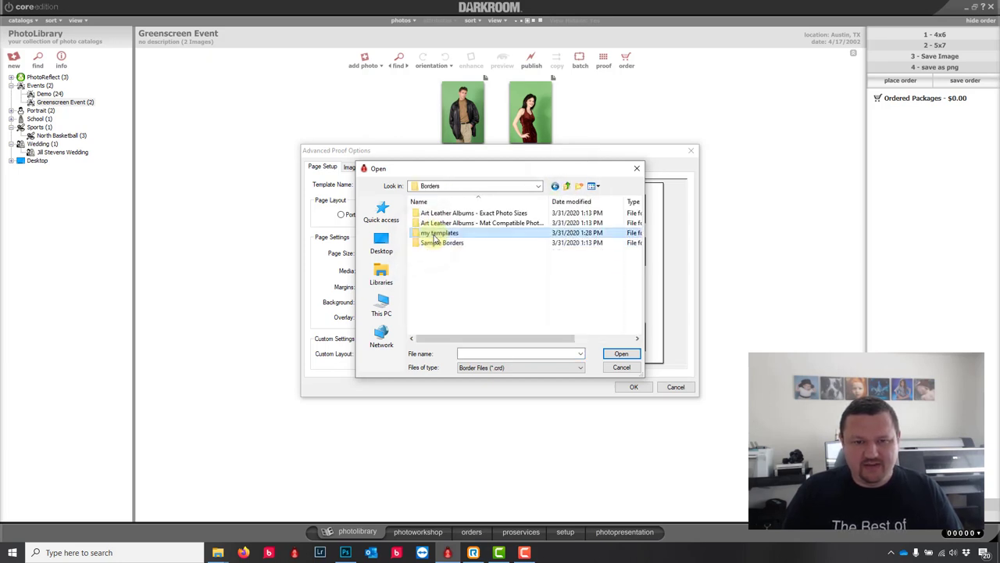
double_click(435, 234)
double_click(426, 213)
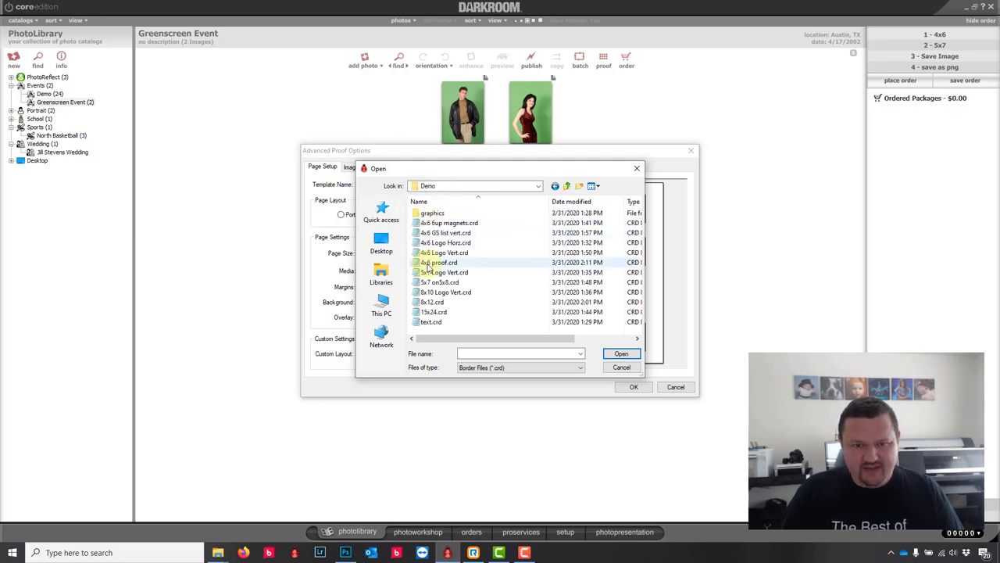
click(432, 263)
click(624, 353)
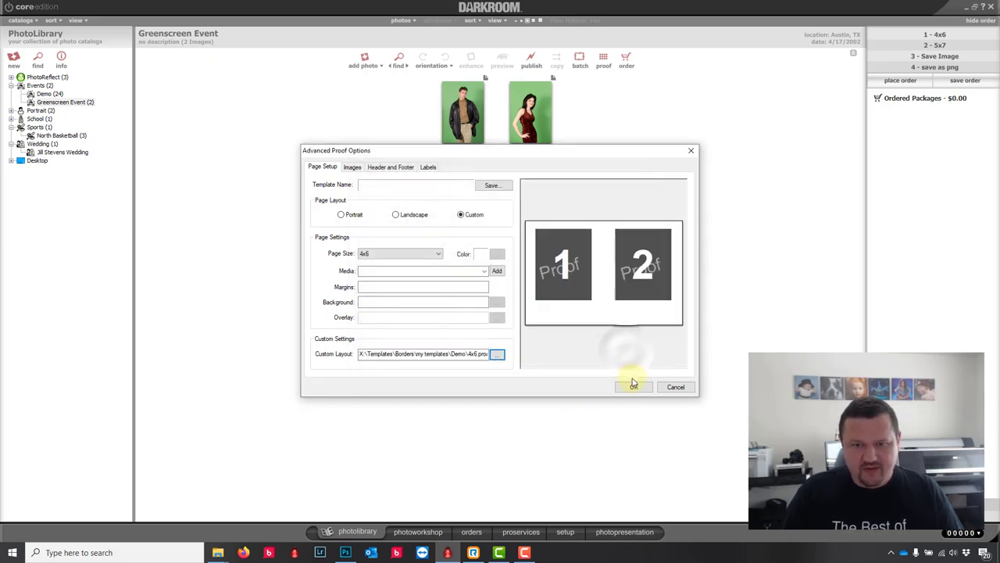
Step: Save the advanced proof settings as a template named '4x6' and confirm them
click(634, 388)
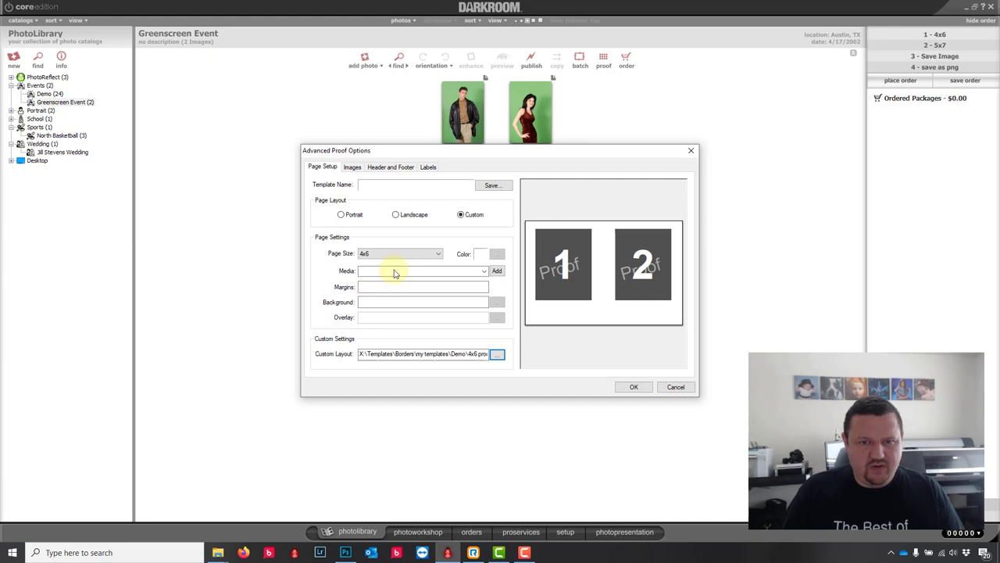
click(492, 186)
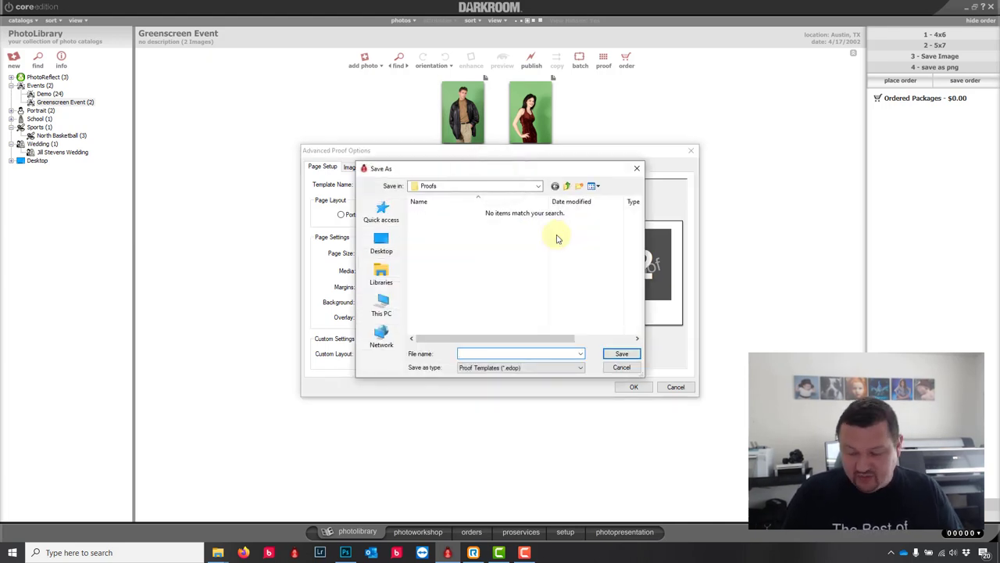
text(4x6)
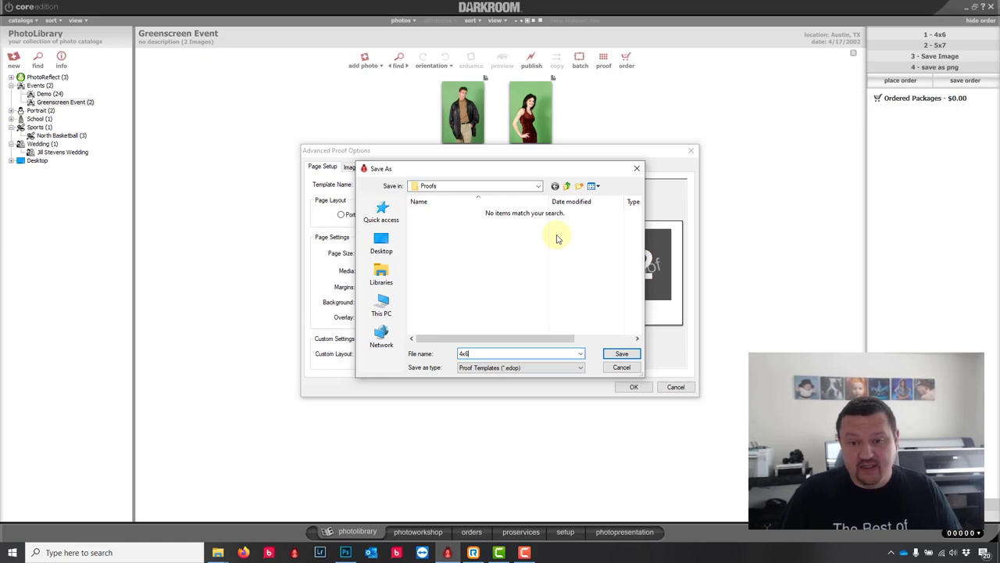
click(615, 353)
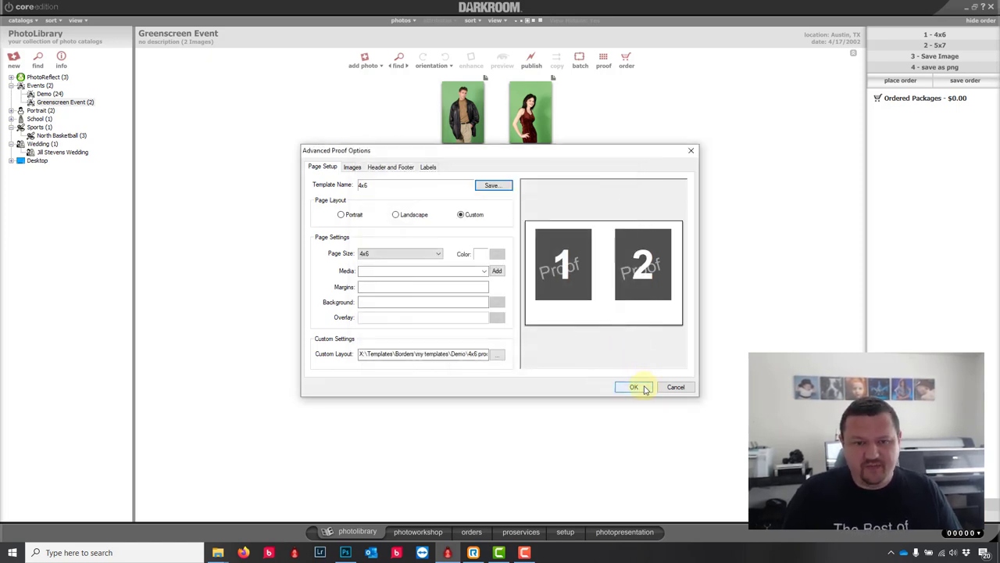
click(634, 387)
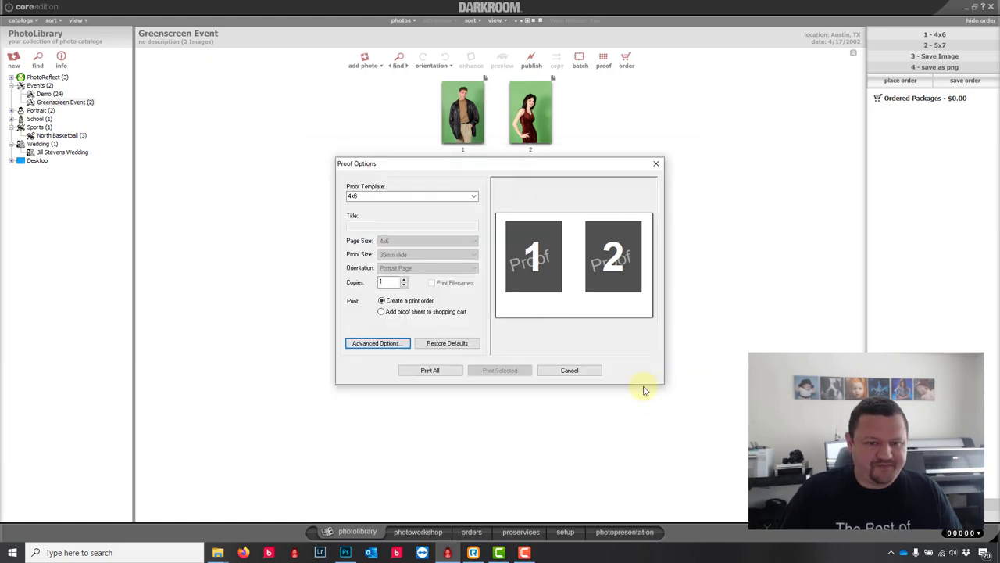
Step: With '4x6' as the Proof Template, print proof sheets for all photos and dismiss the no-printers warning
click(476, 197)
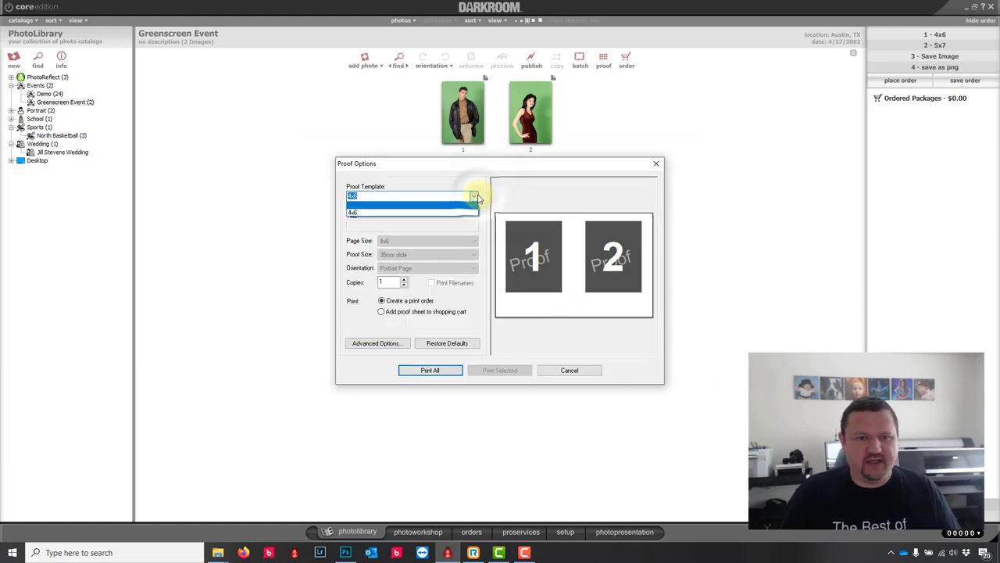
click(452, 370)
click(450, 372)
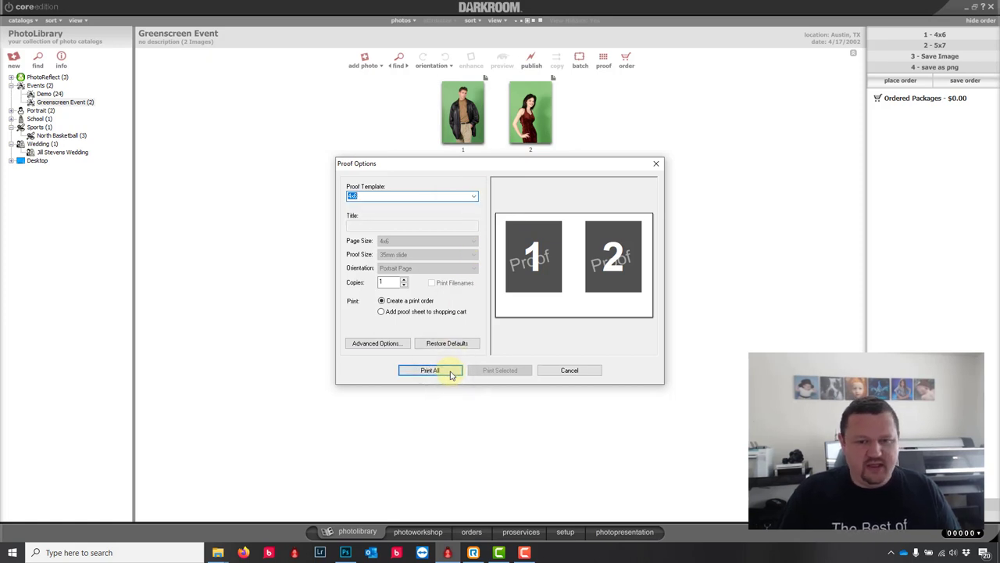
click(431, 371)
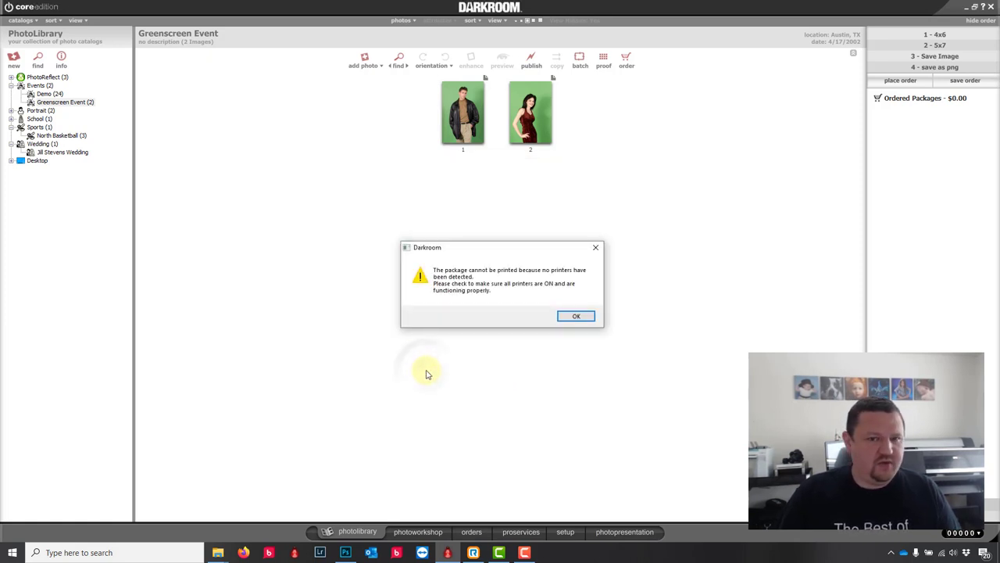
click(579, 316)
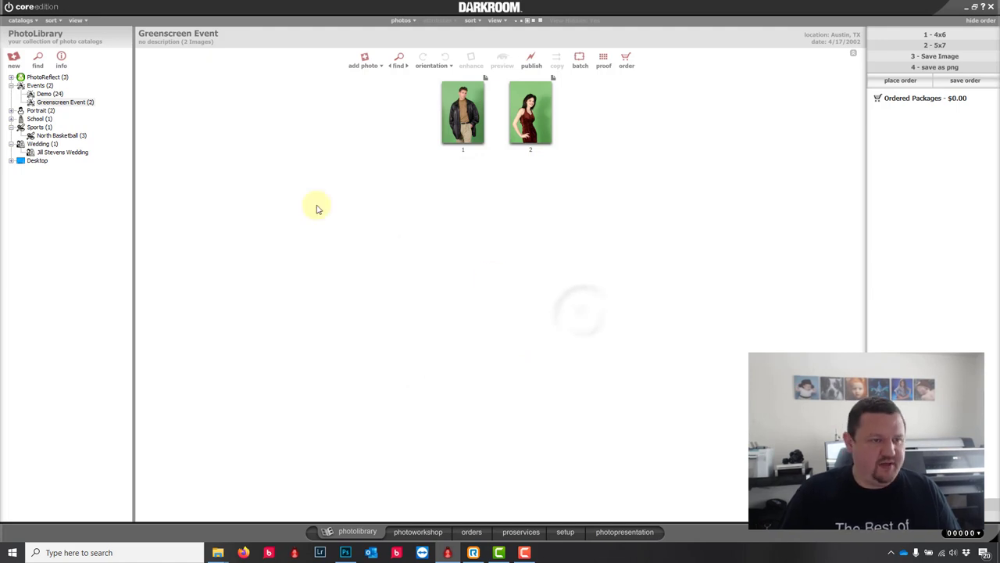
Step: Print 4x6 proof sheets of the 24 Demo album photos, dismiss the no-printers warning, then view the orders list
click(48, 94)
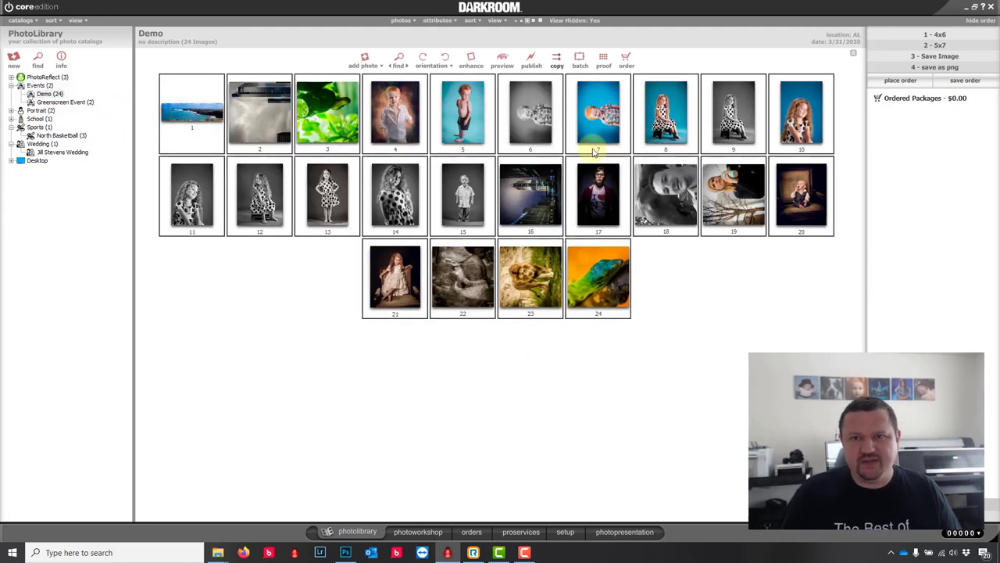
click(604, 60)
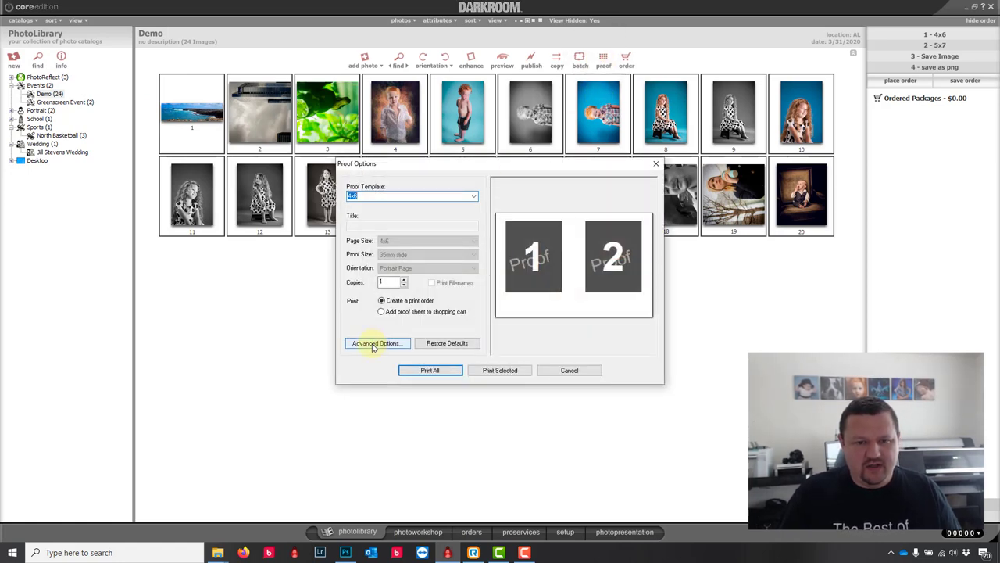
click(438, 371)
click(575, 316)
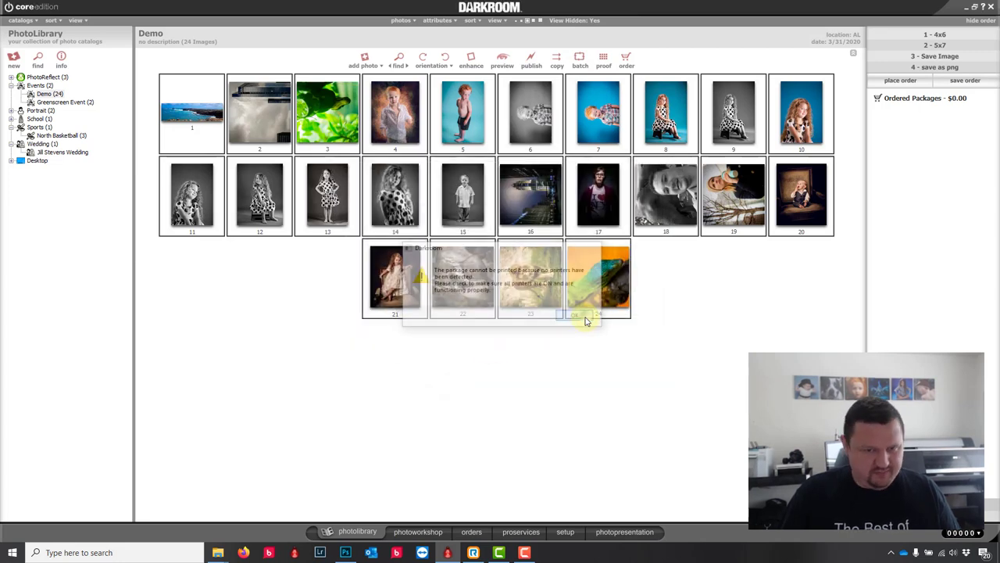
click(472, 533)
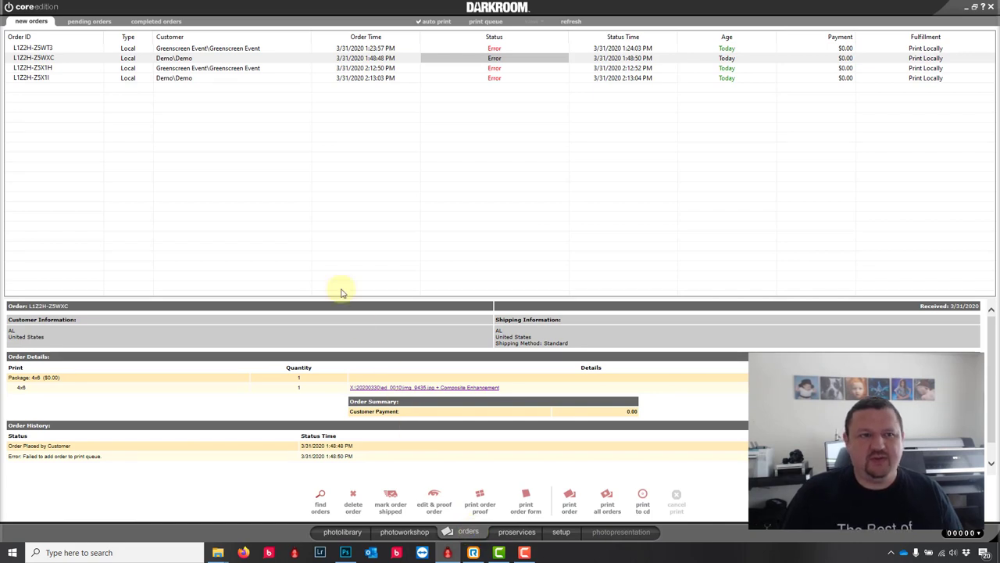
Step: Open the latest Demo\Demo order in Order Proofing, review its two-photo watermarked sheets, and close it
click(209, 49)
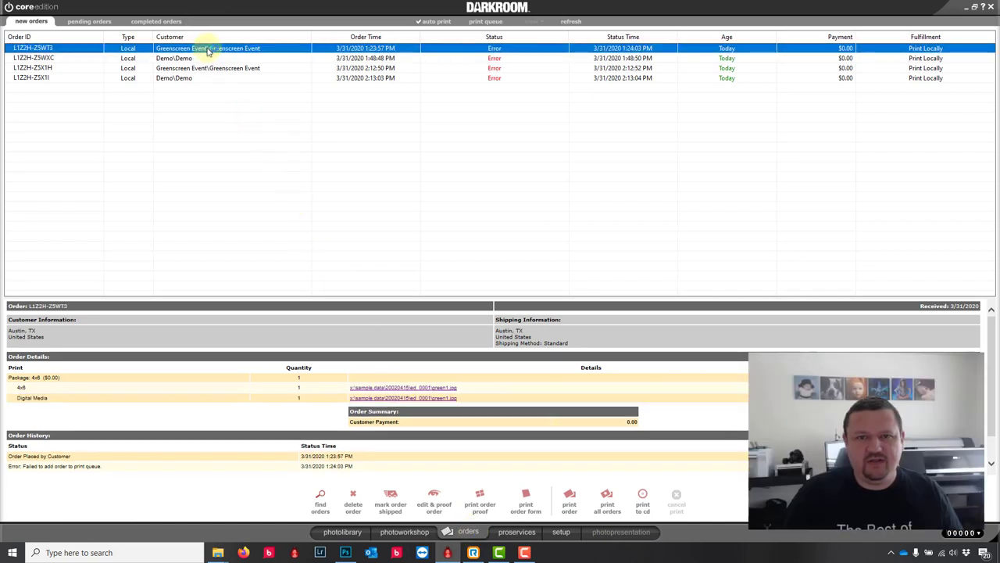
click(200, 59)
click(188, 78)
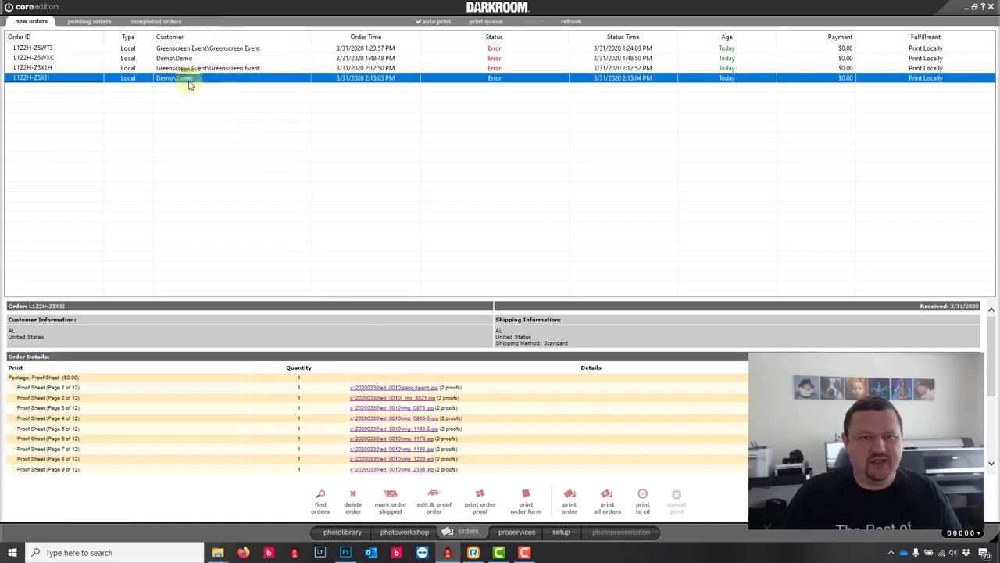
double_click(191, 78)
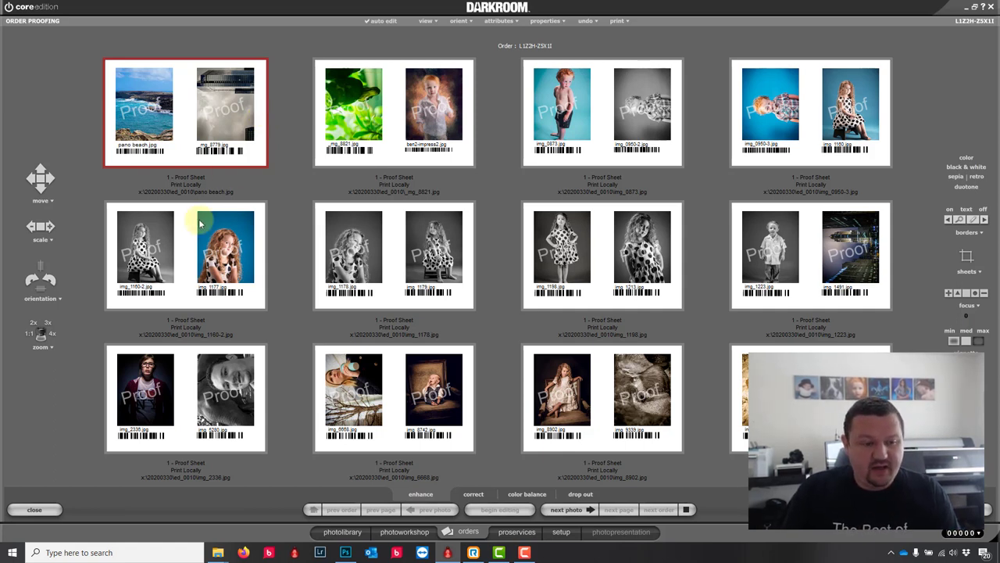
click(26, 508)
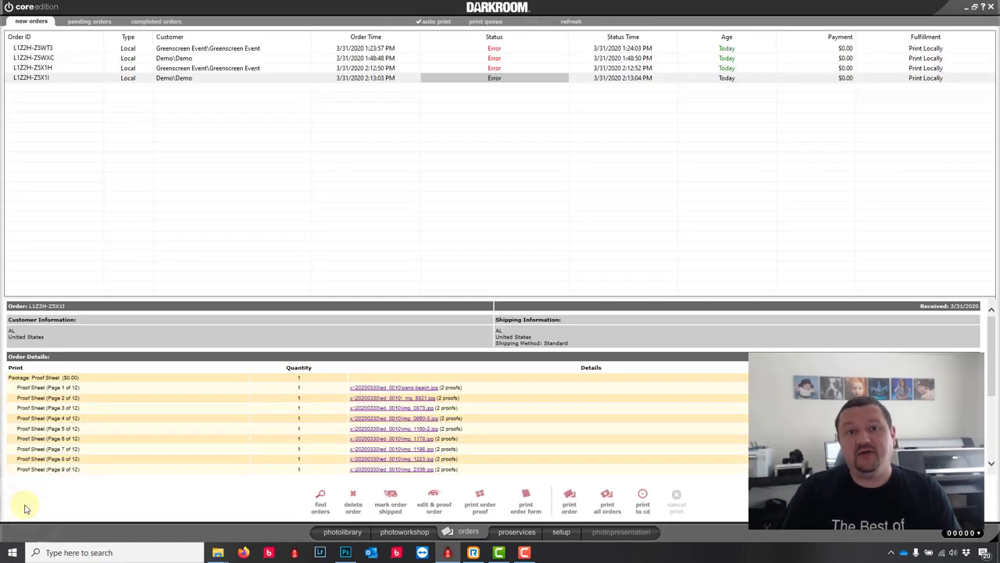